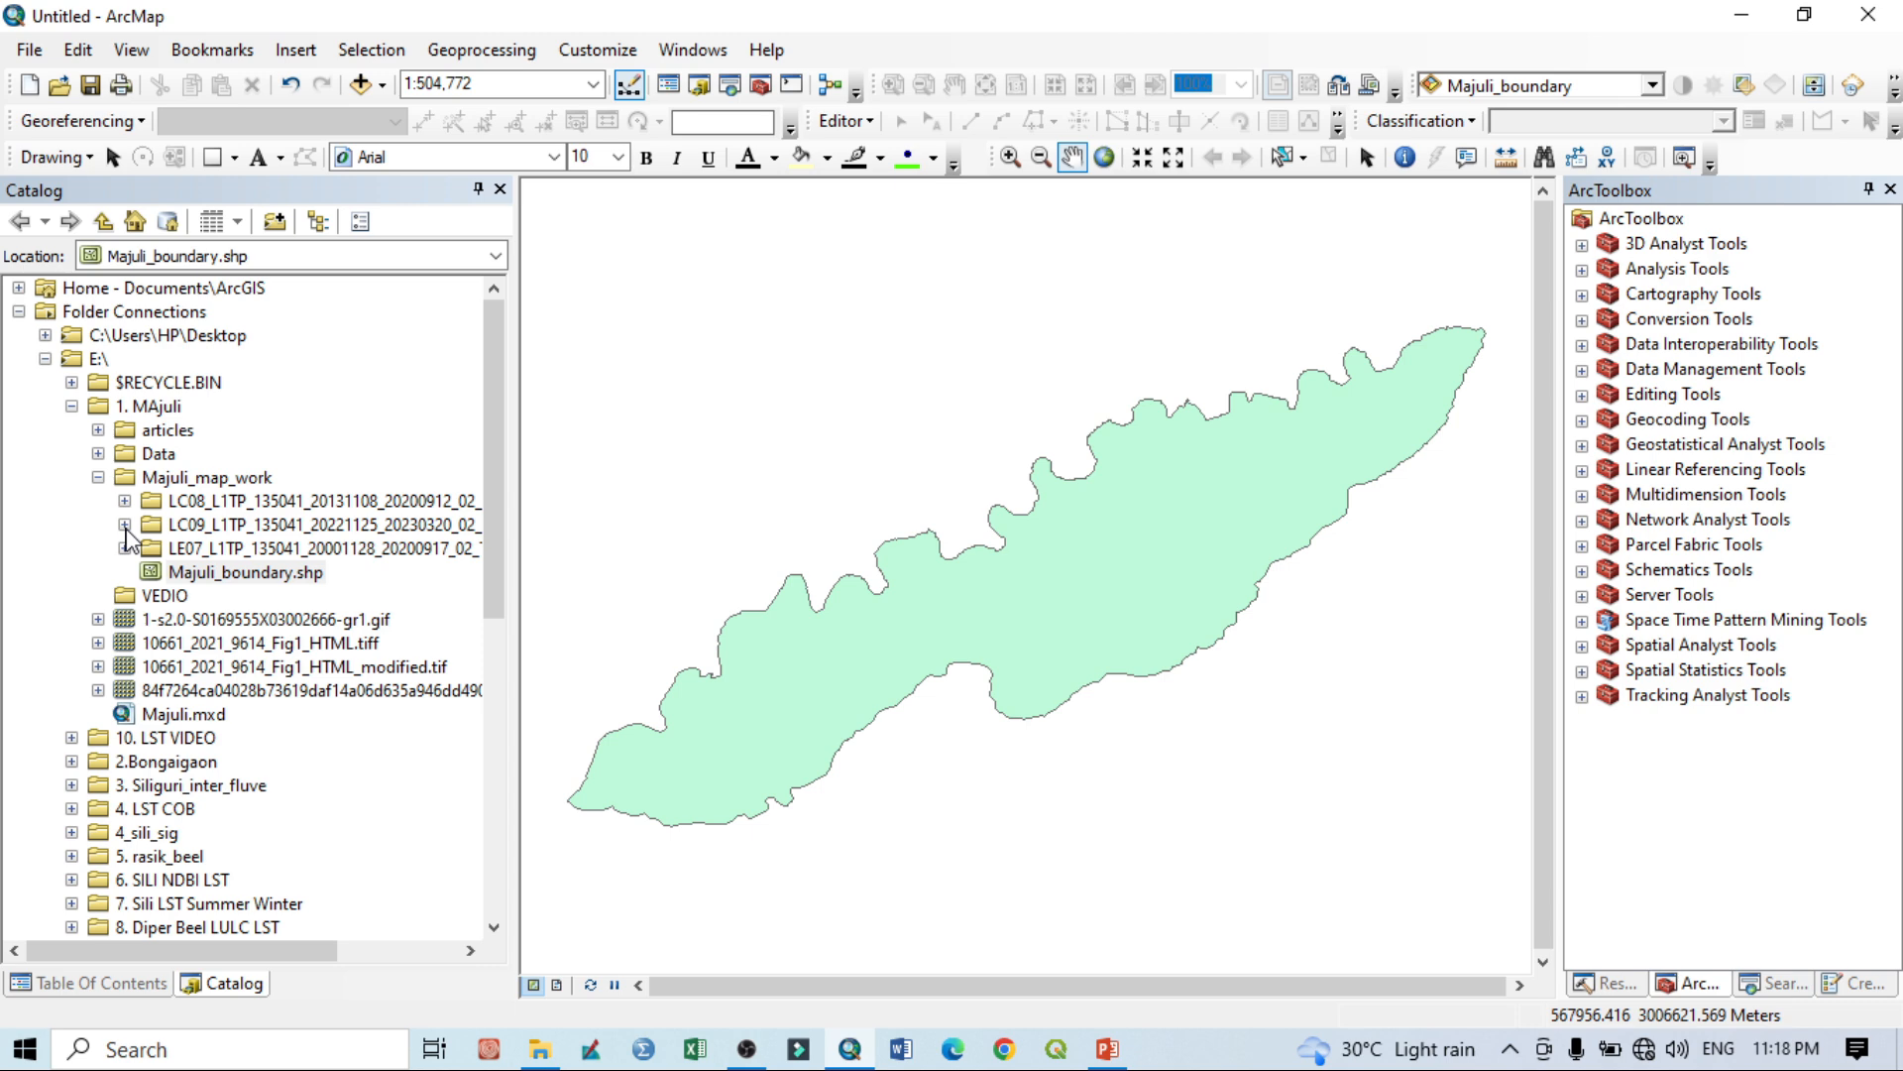
Add the band 5 and band 4 TIF rasters from the LC09_L1TP_135041_20221125_20230320_02_T1 folder to the map.
click(125, 524)
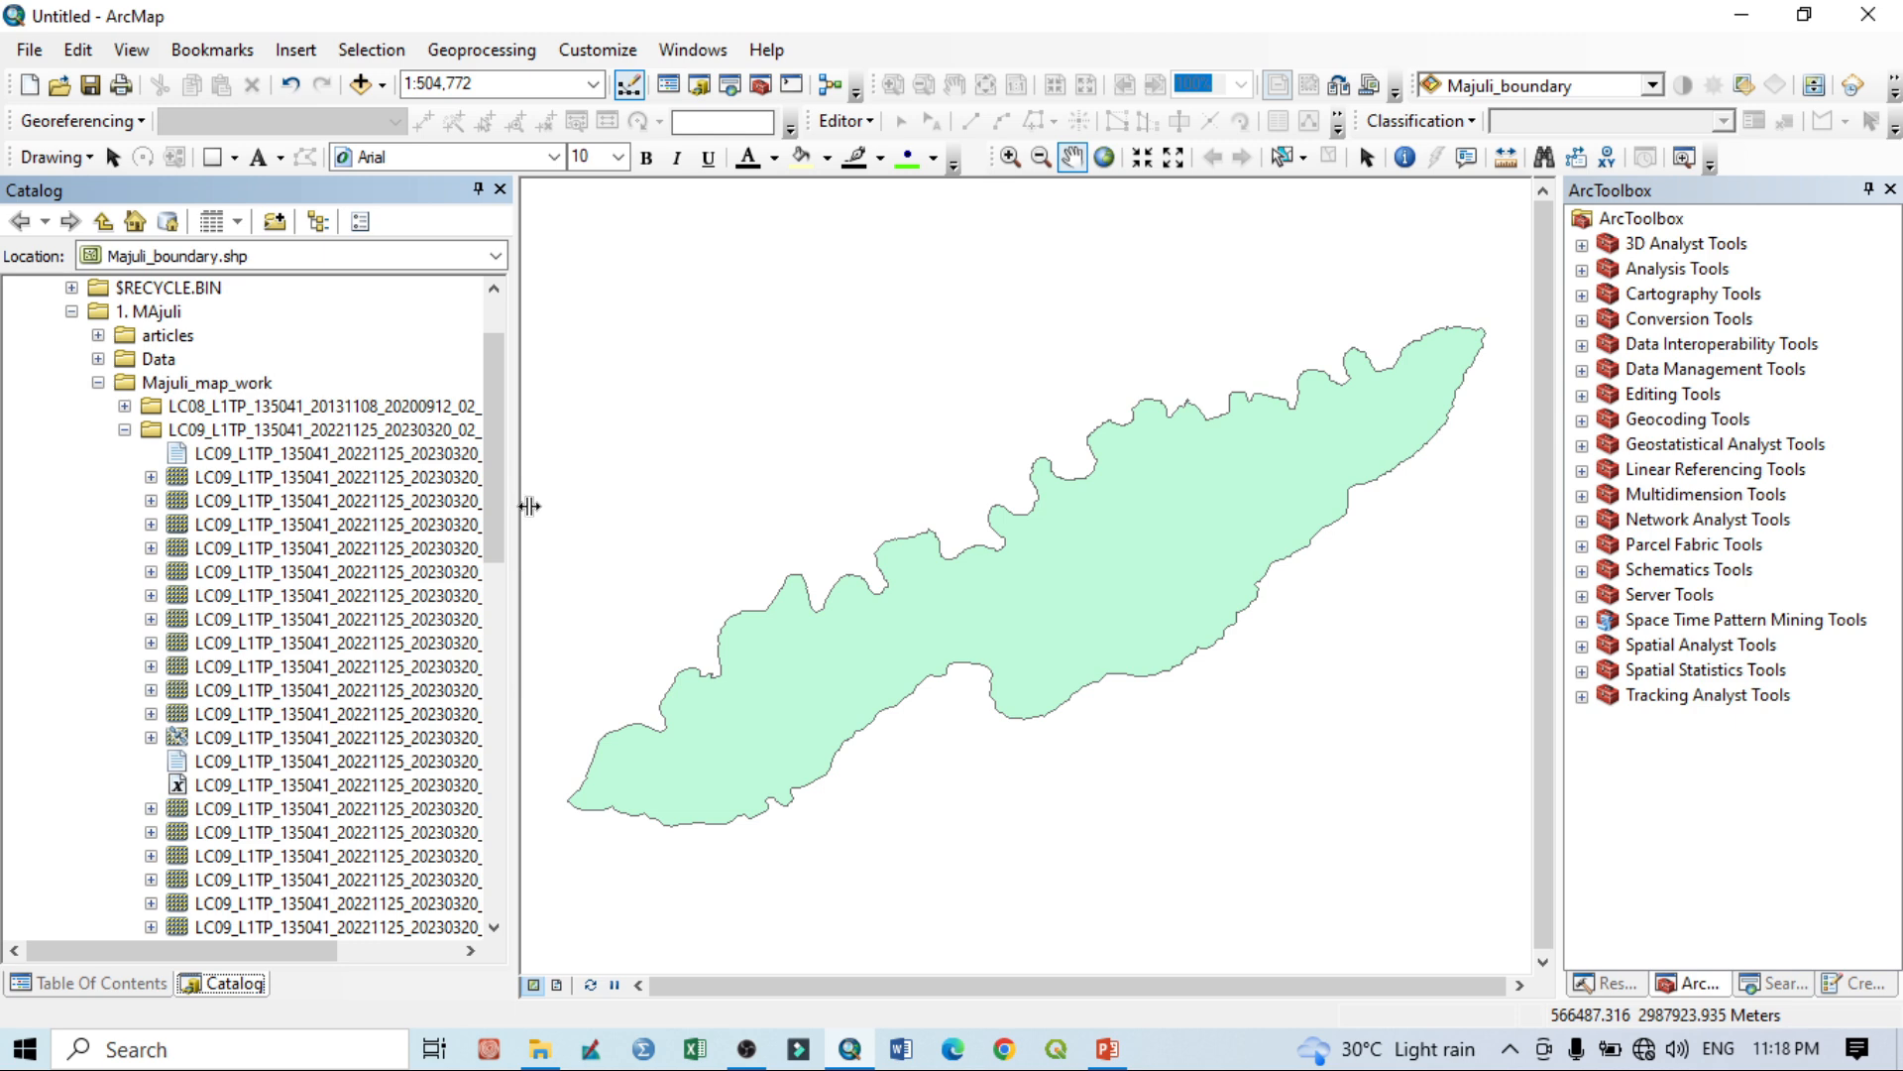
drag(517, 507, 592, 509)
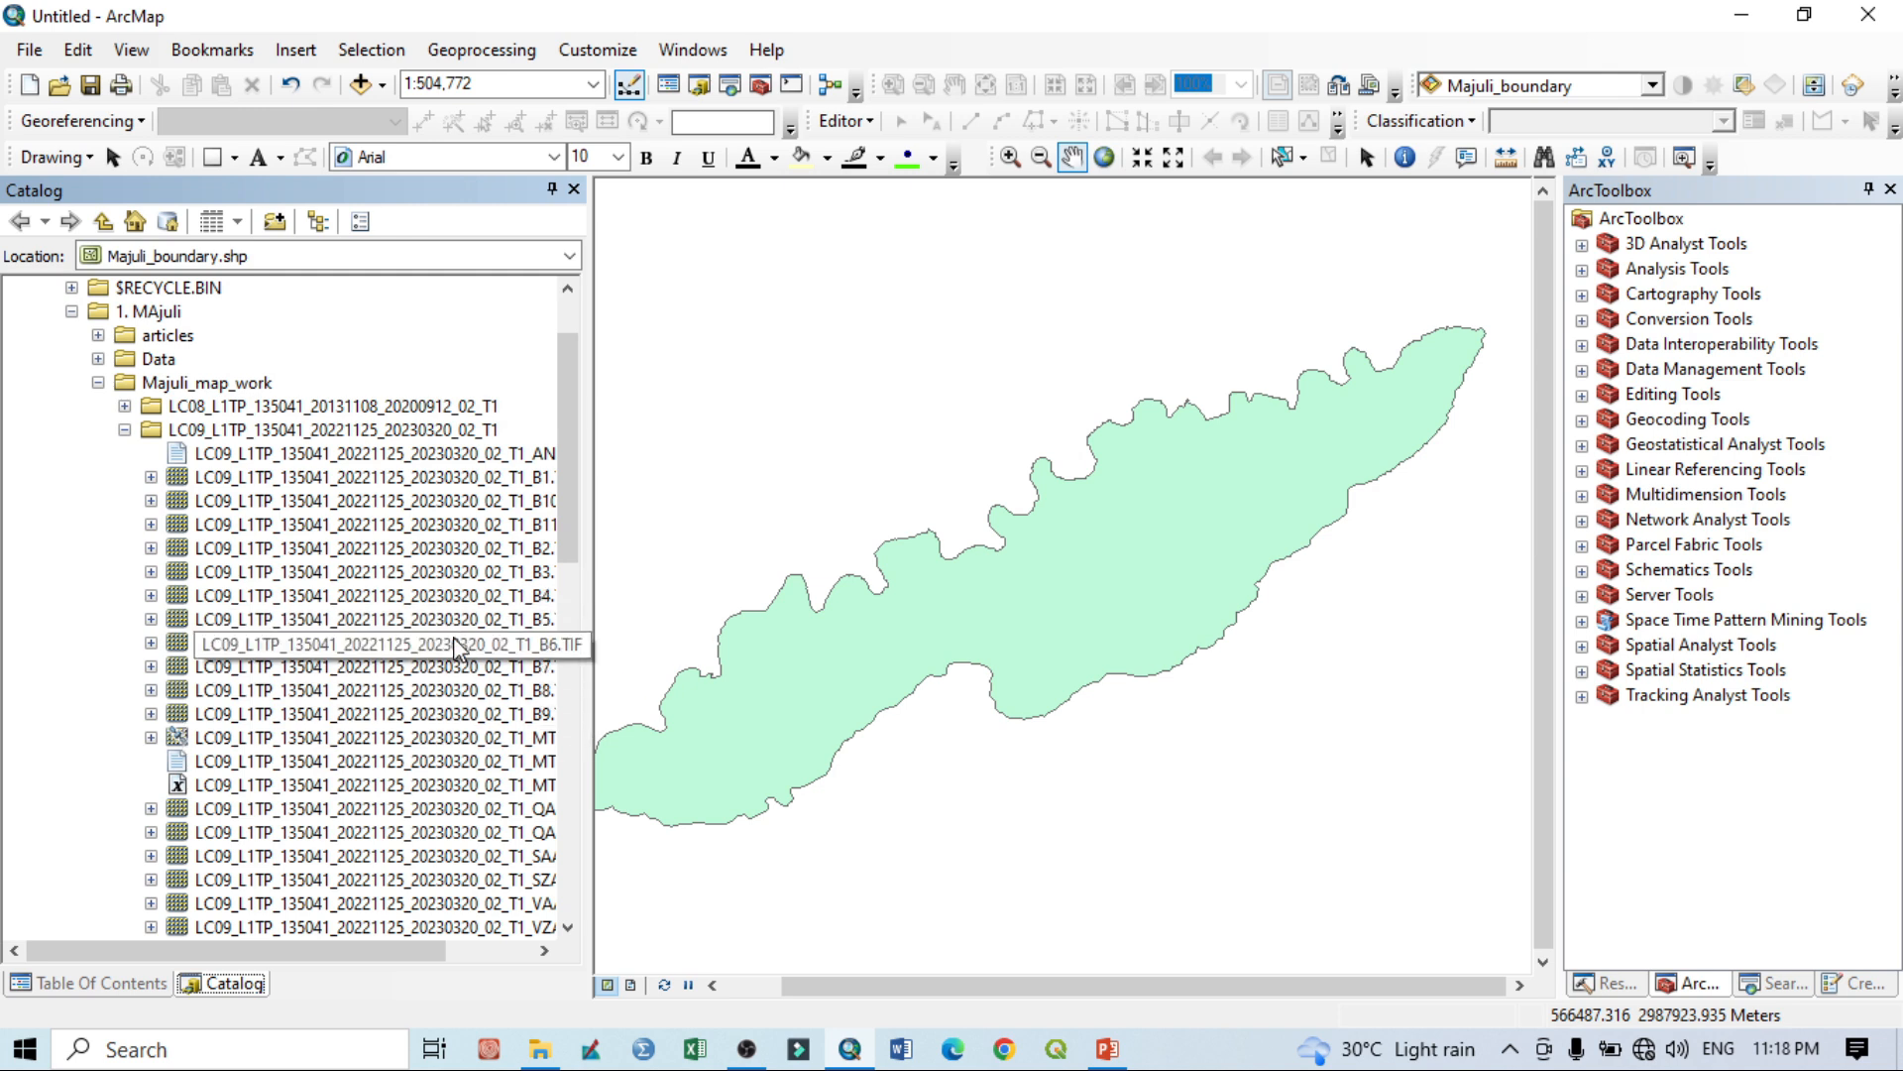
click(431, 625)
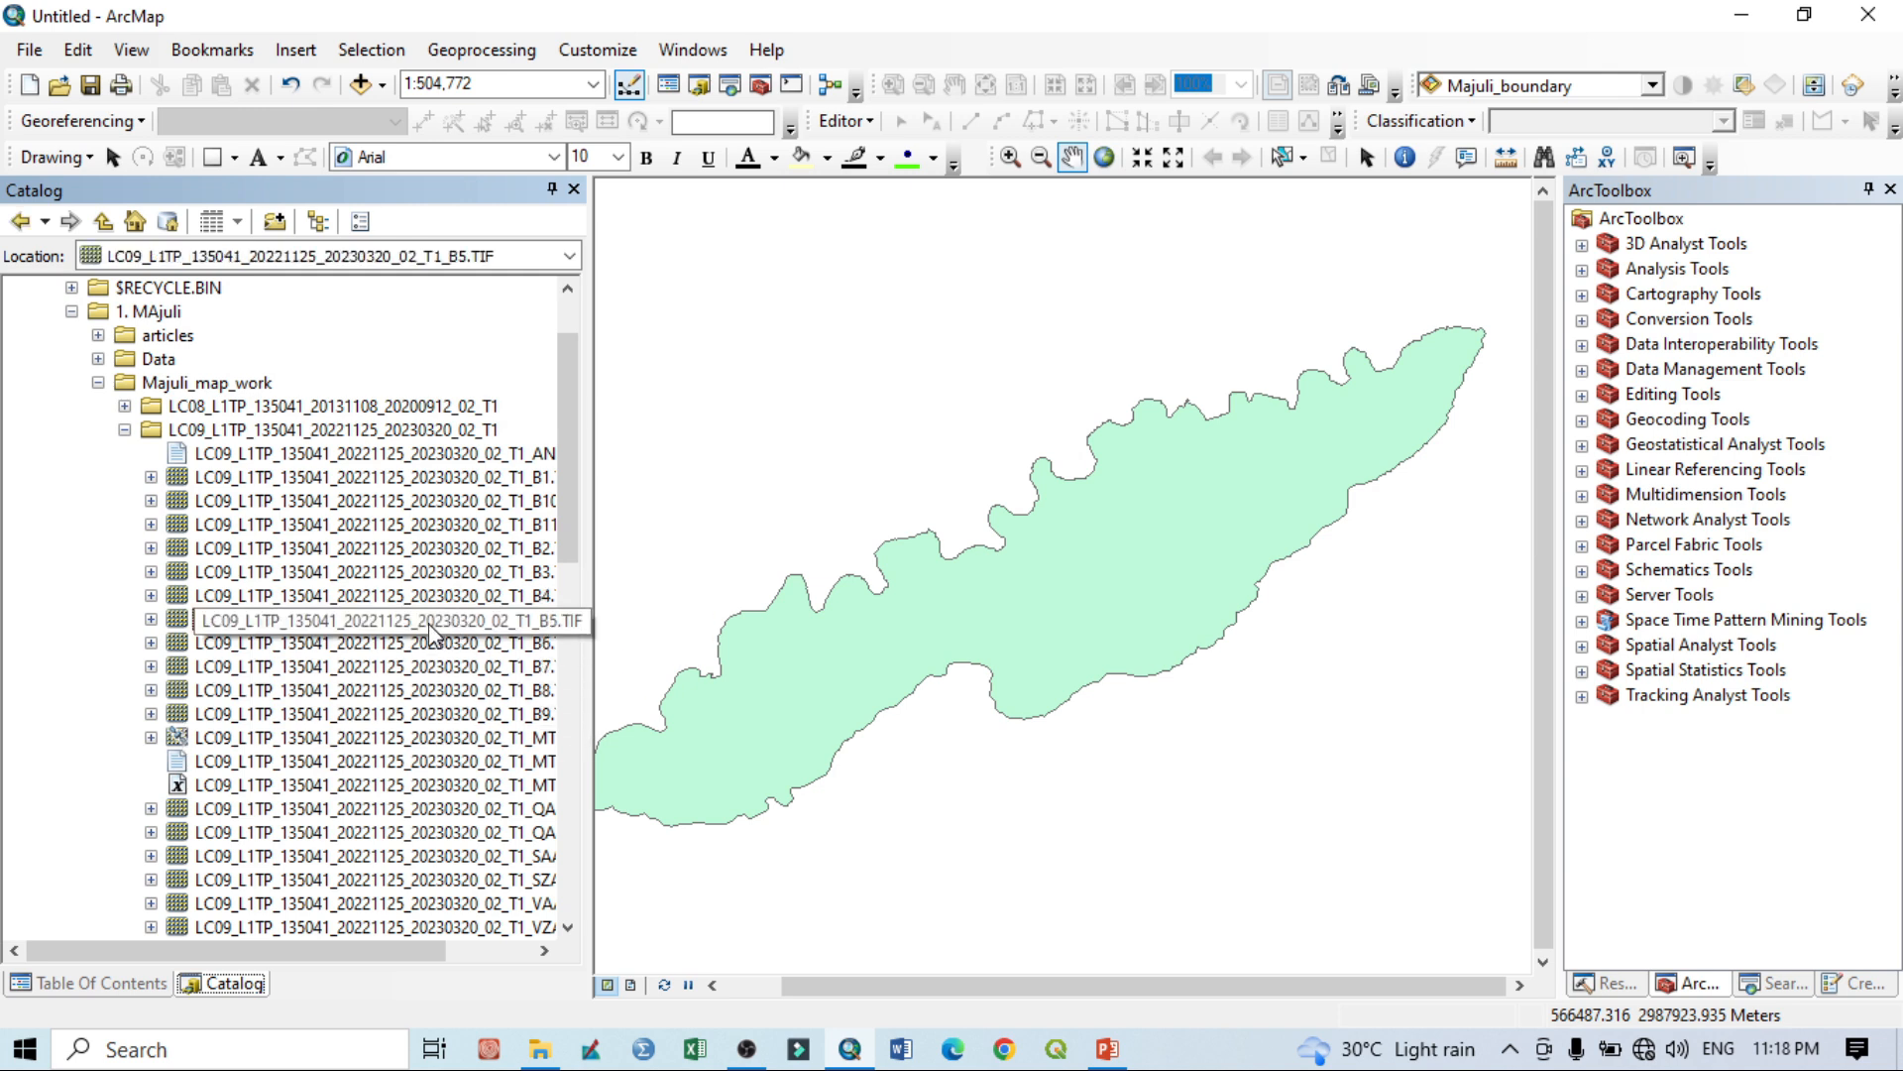
drag(430, 635, 1044, 602)
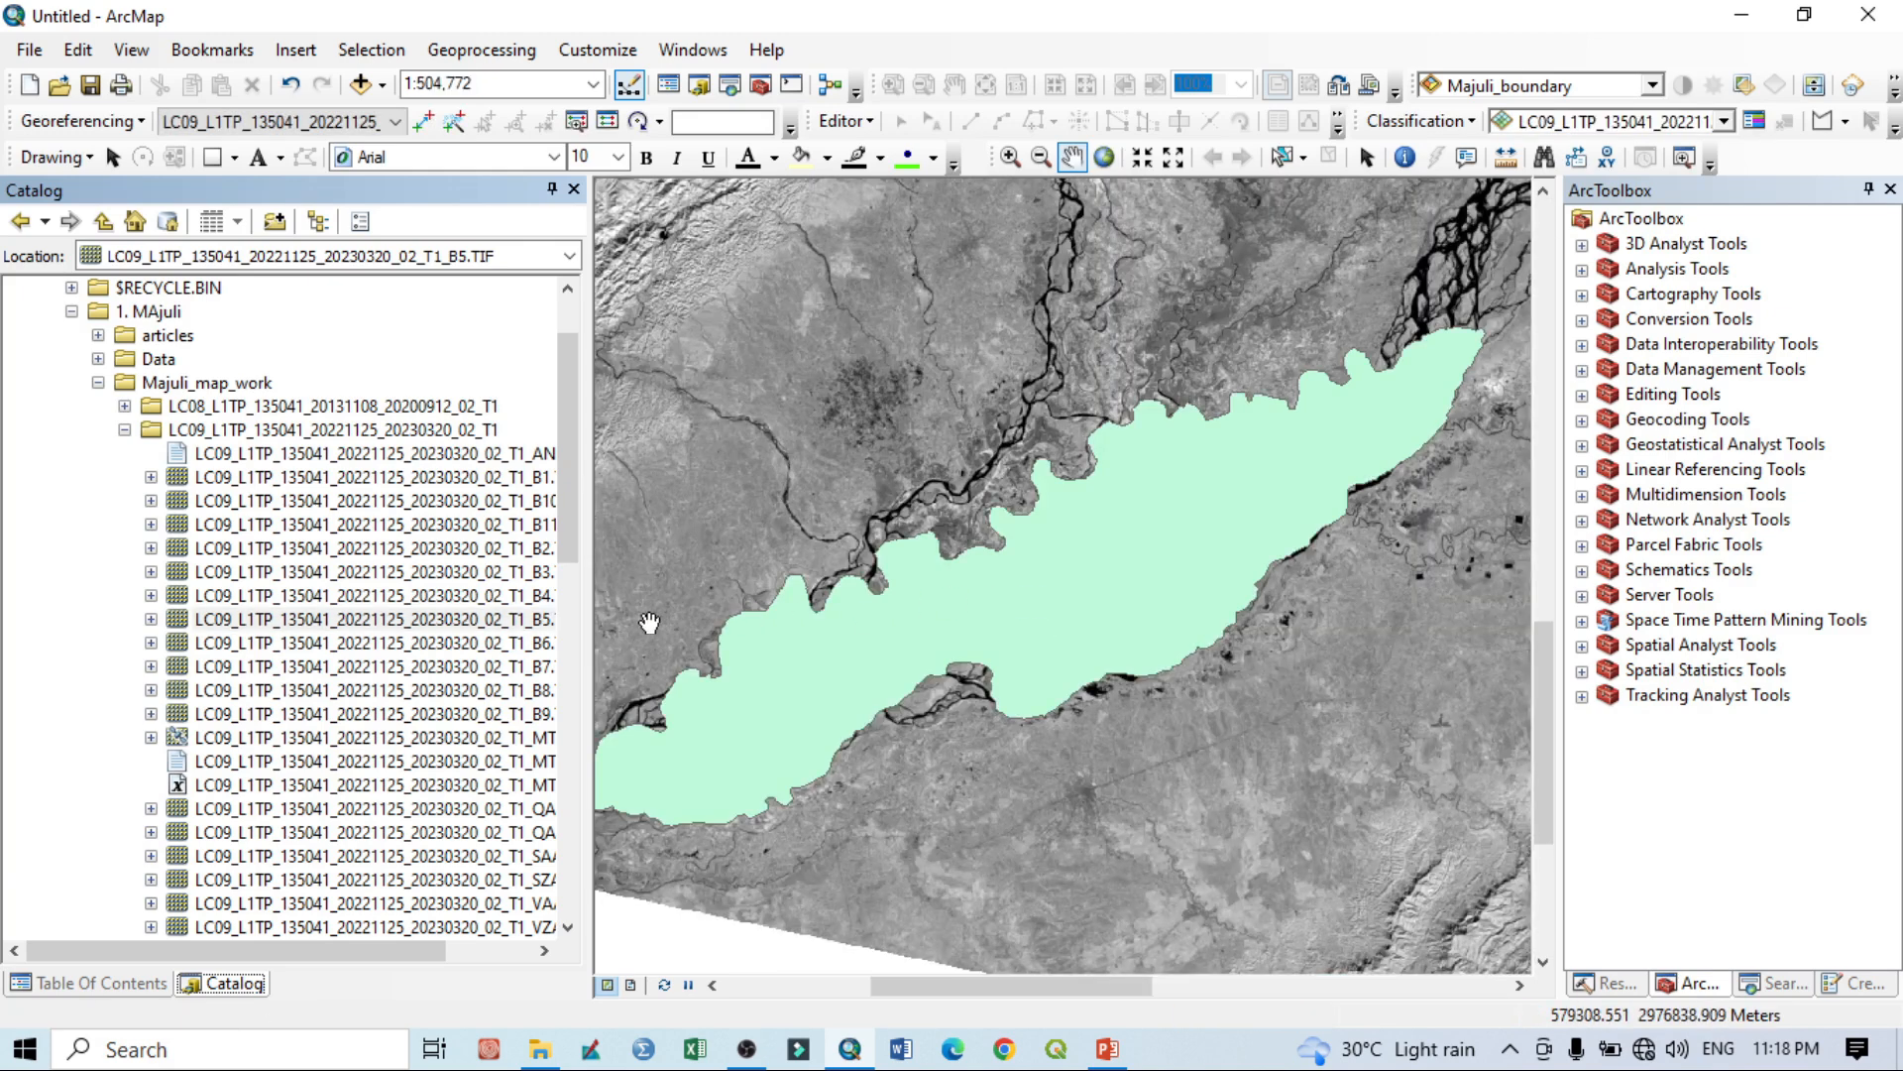
click(489, 599)
drag(451, 614, 1173, 536)
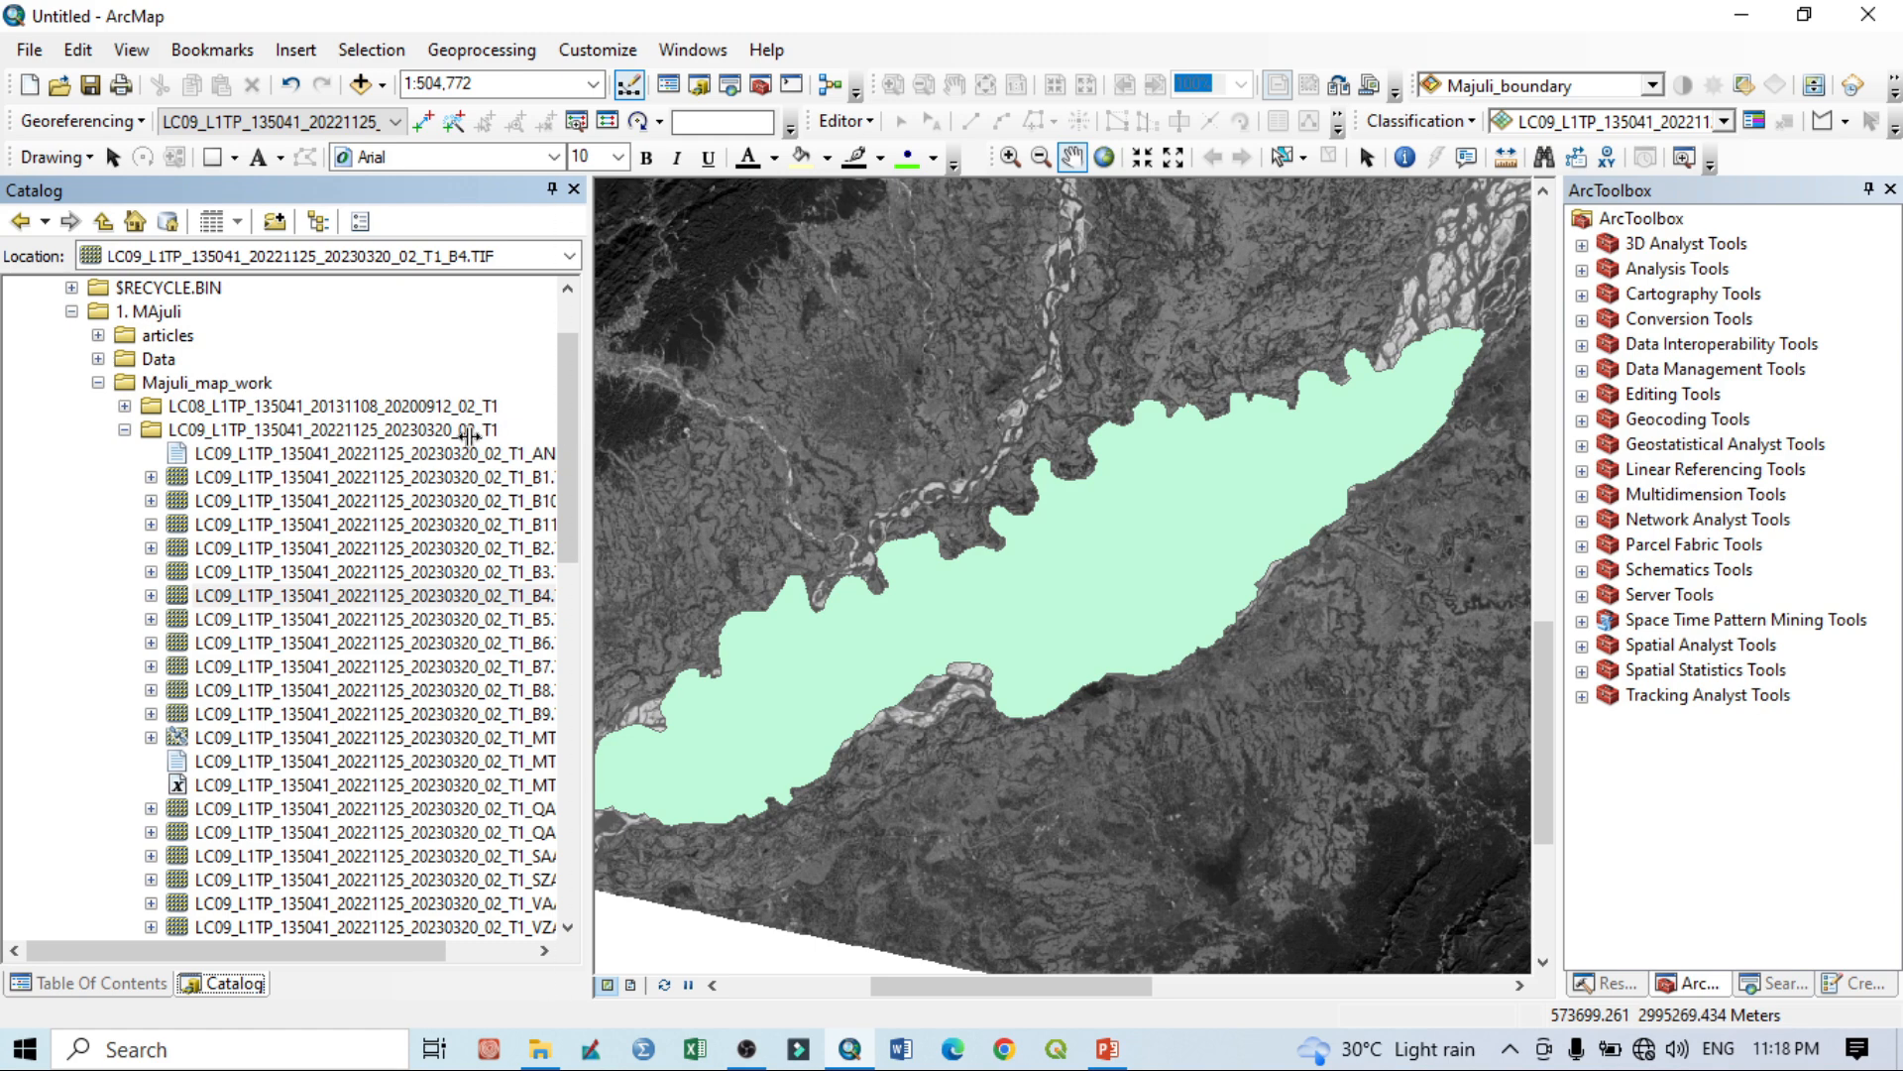
Compare the B4 and B5 rasters individually with Majuli_boundary hidden, and check the boundary's extent against the satellite scene.
click(103, 984)
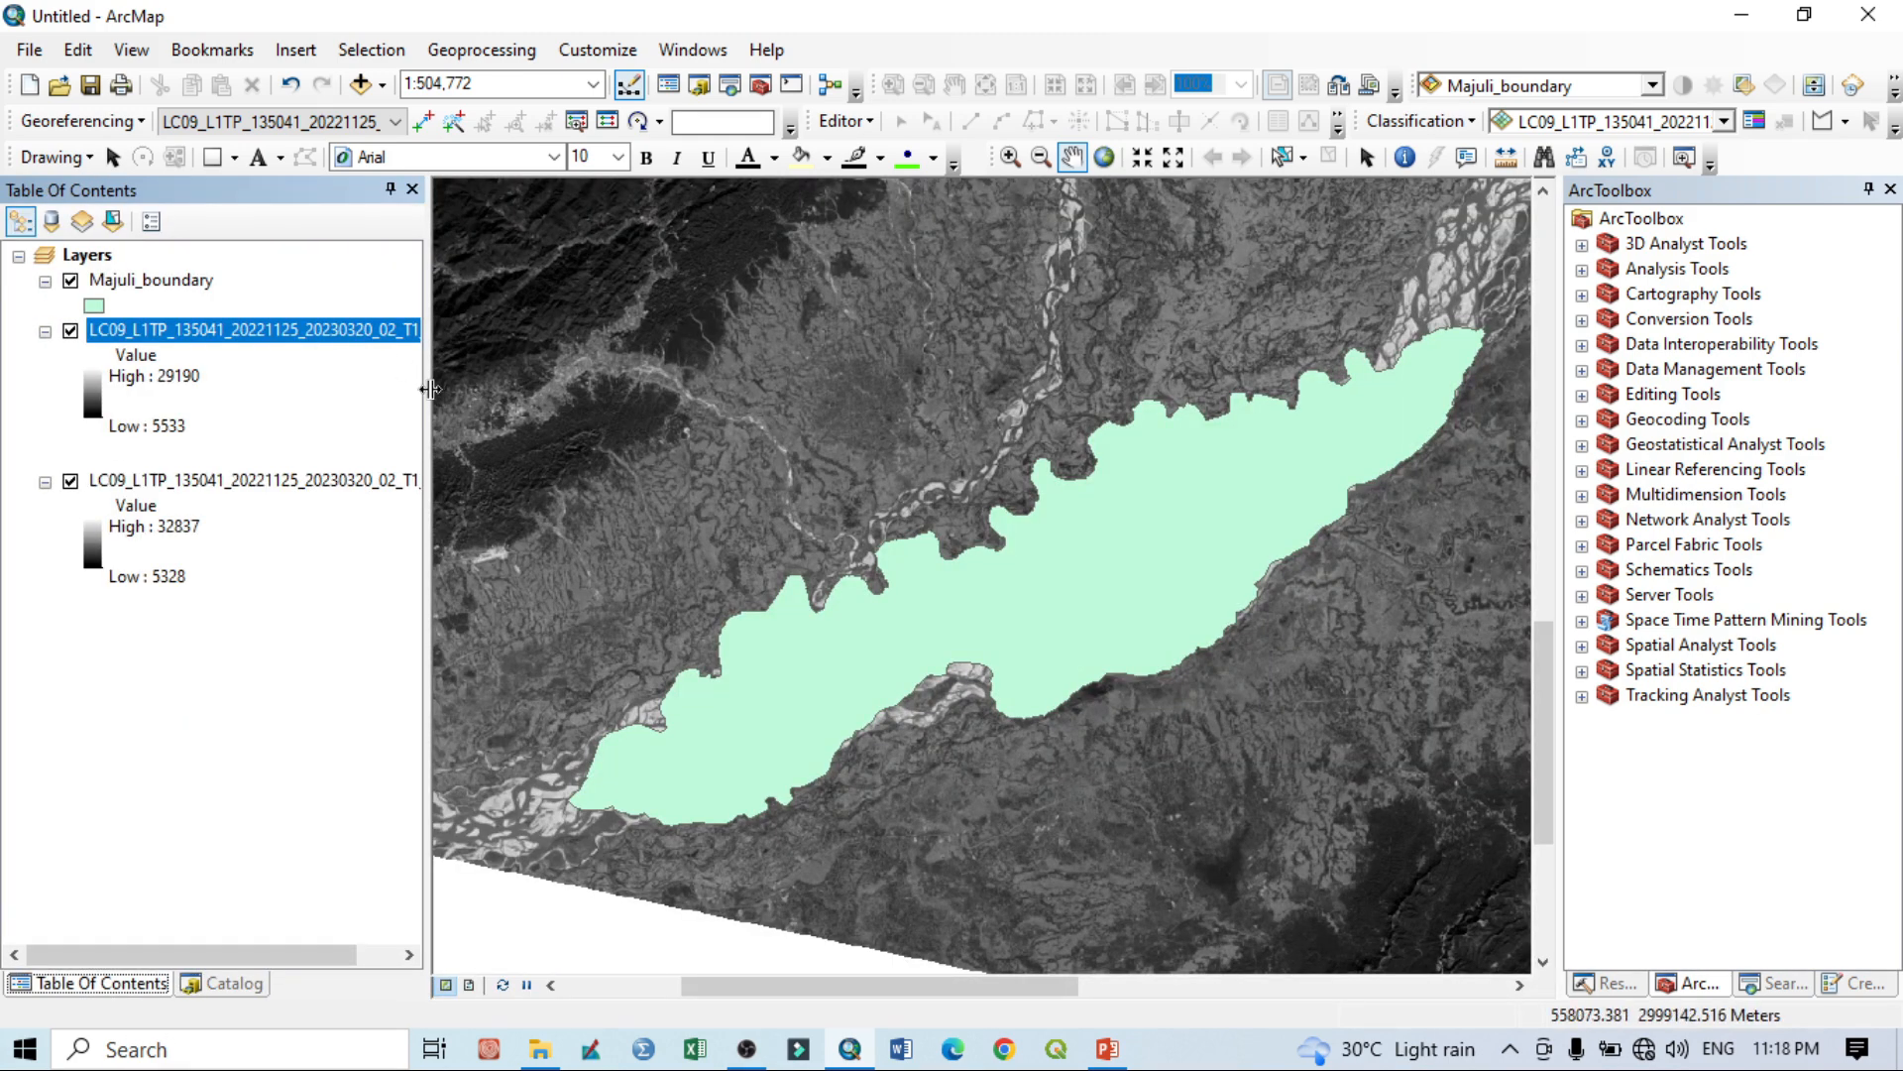
drag(429, 389, 493, 389)
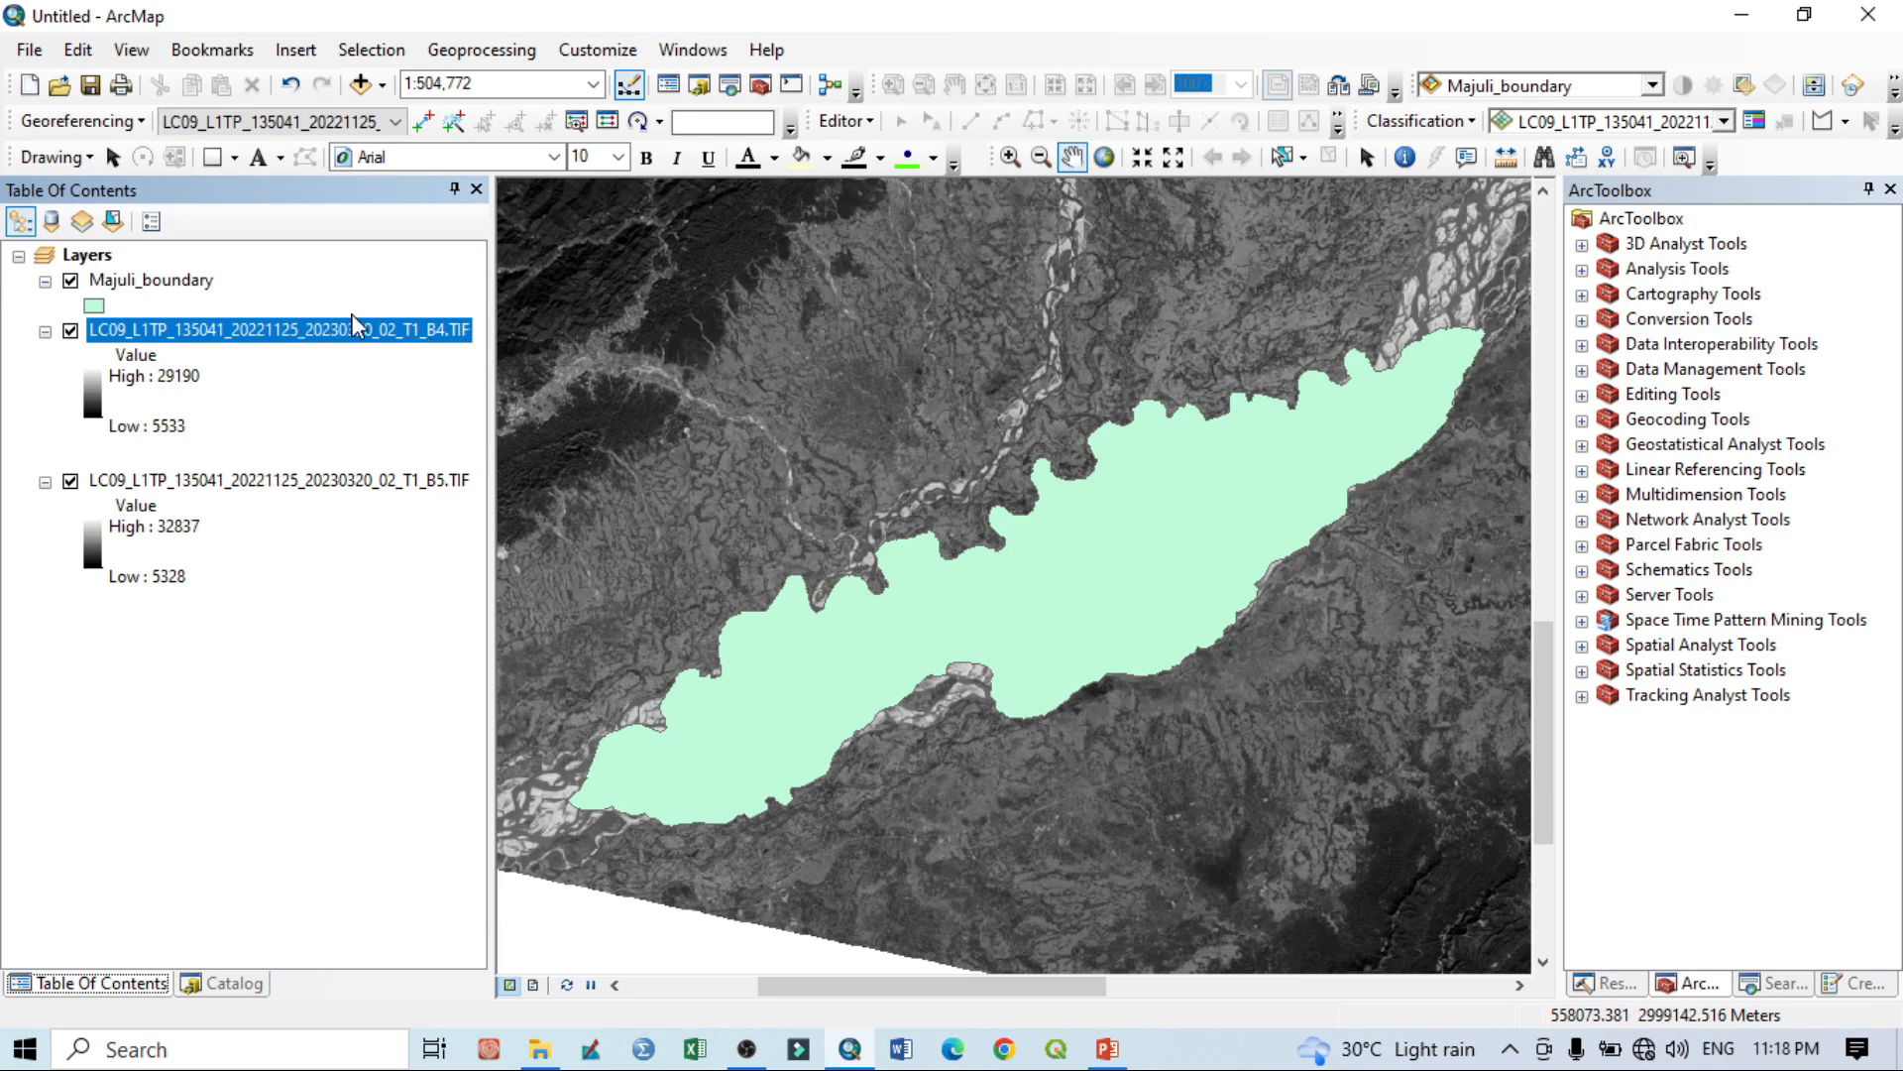
click(70, 482)
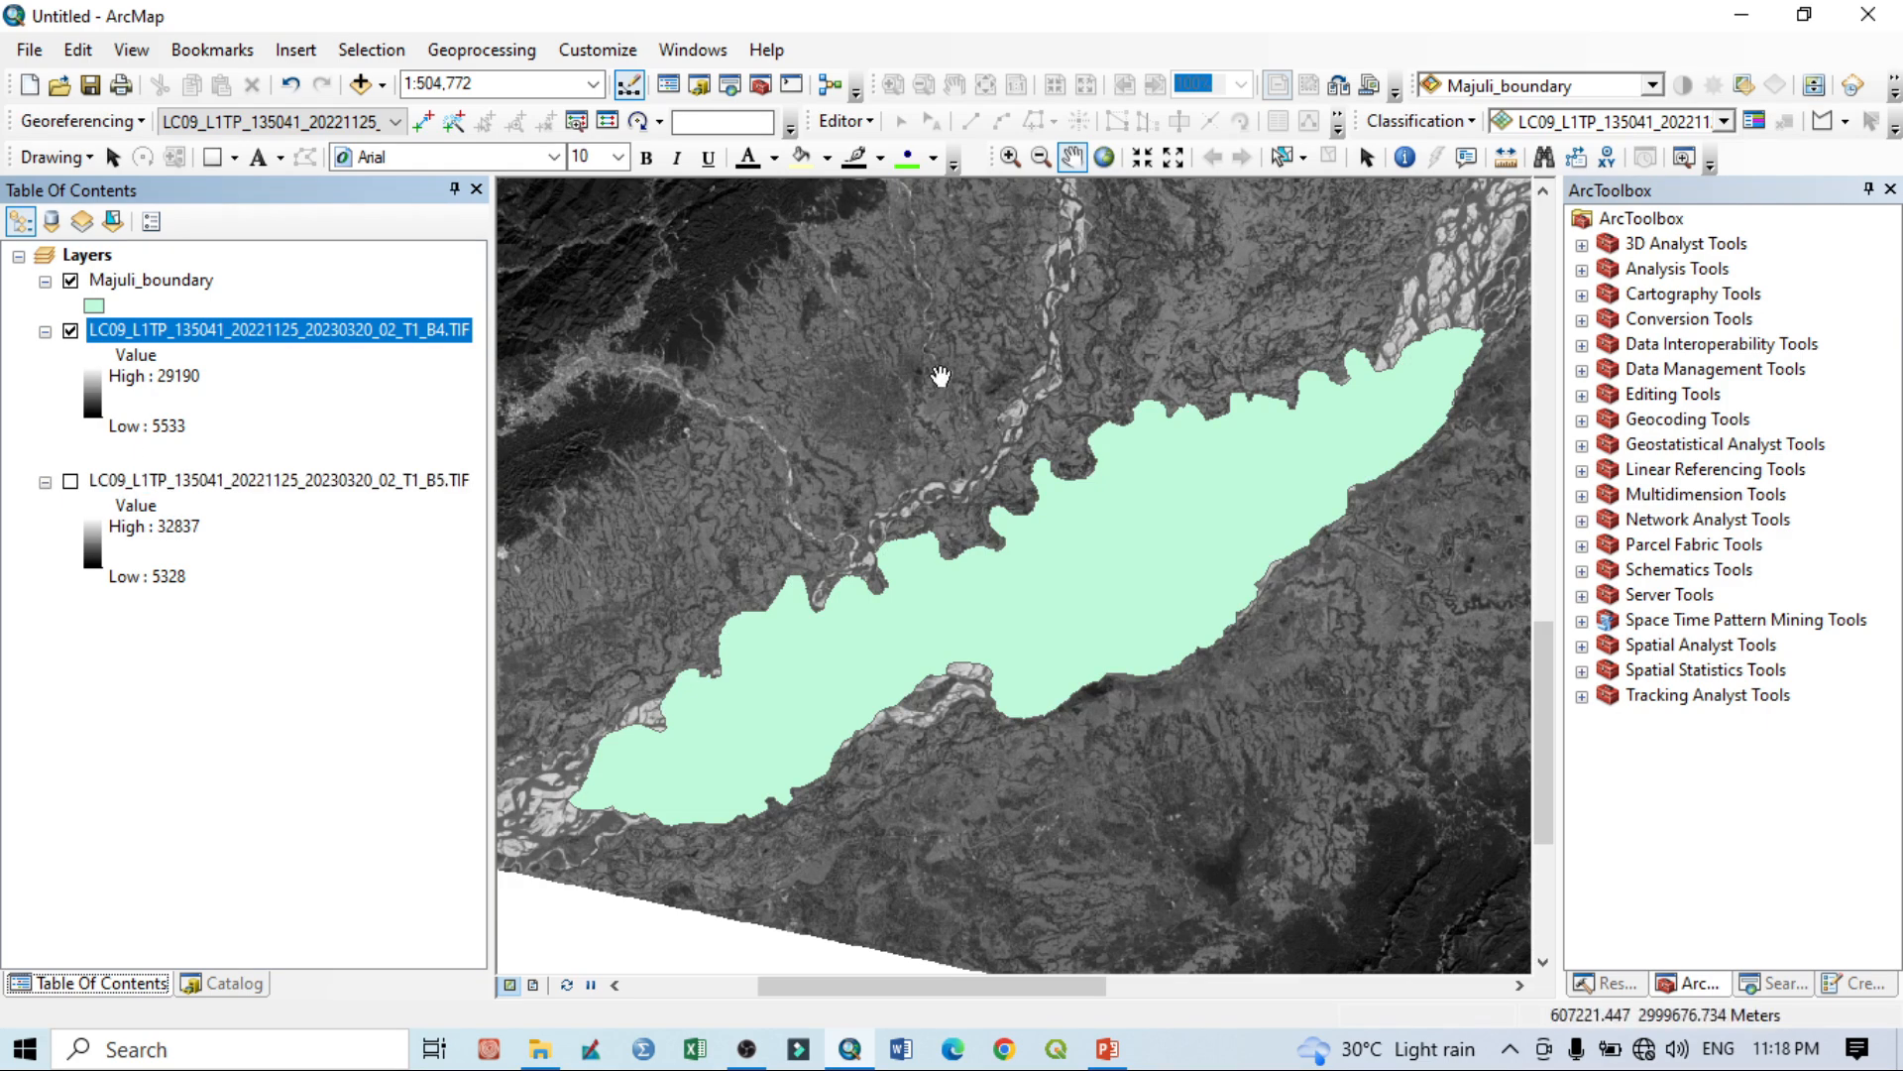
click(70, 281)
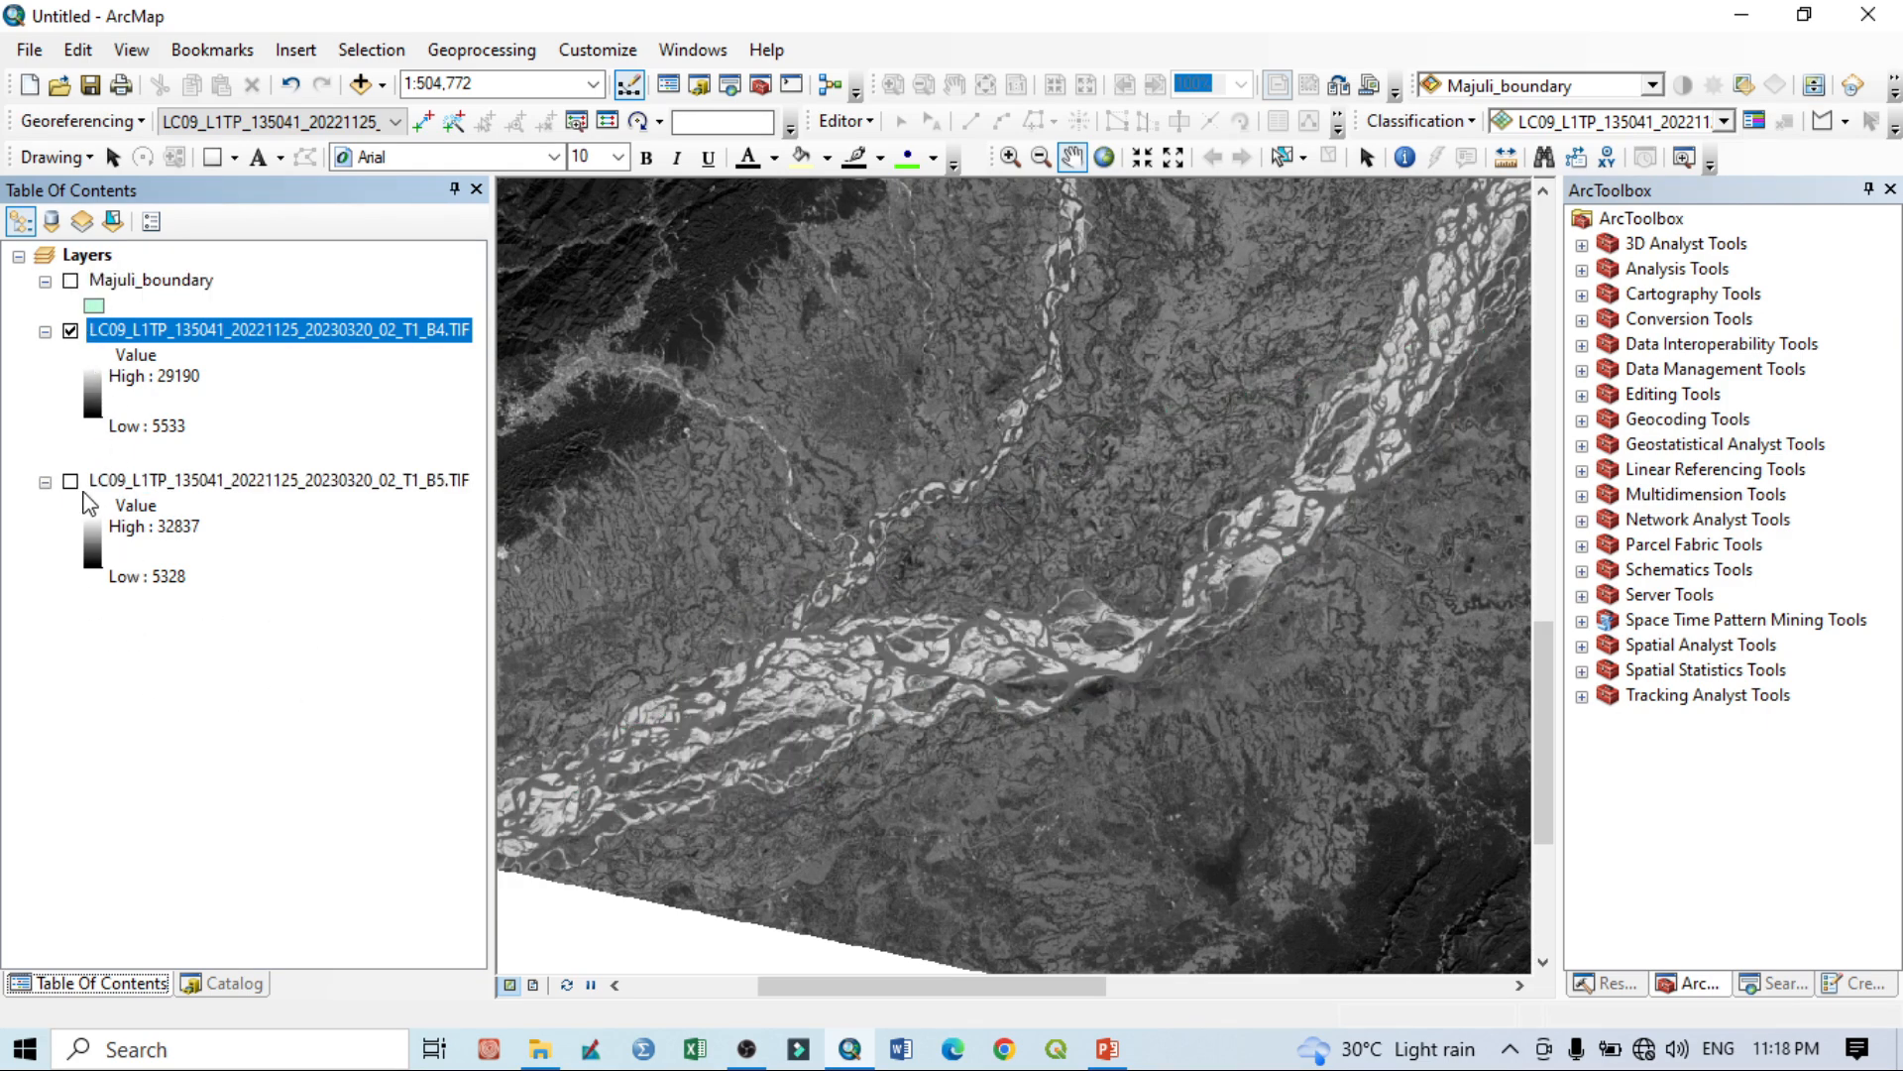
click(70, 483)
click(70, 332)
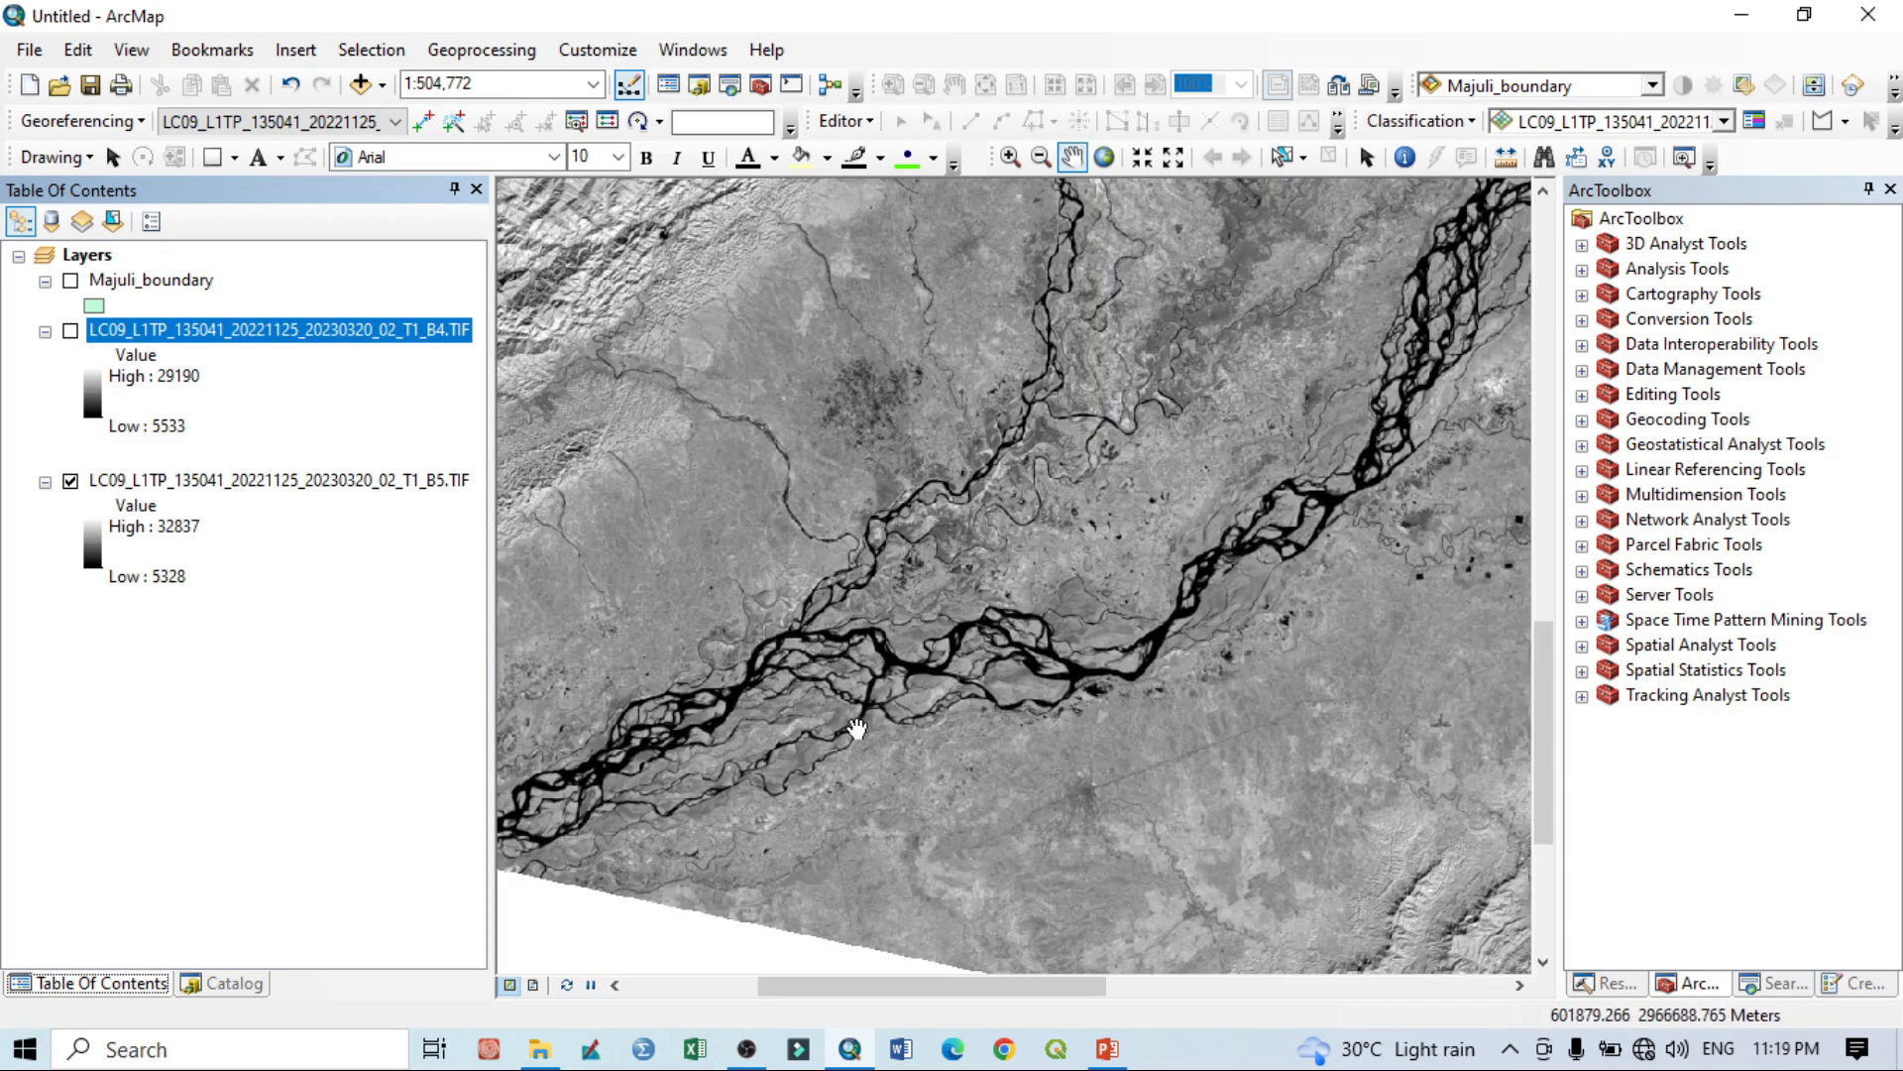
click(70, 332)
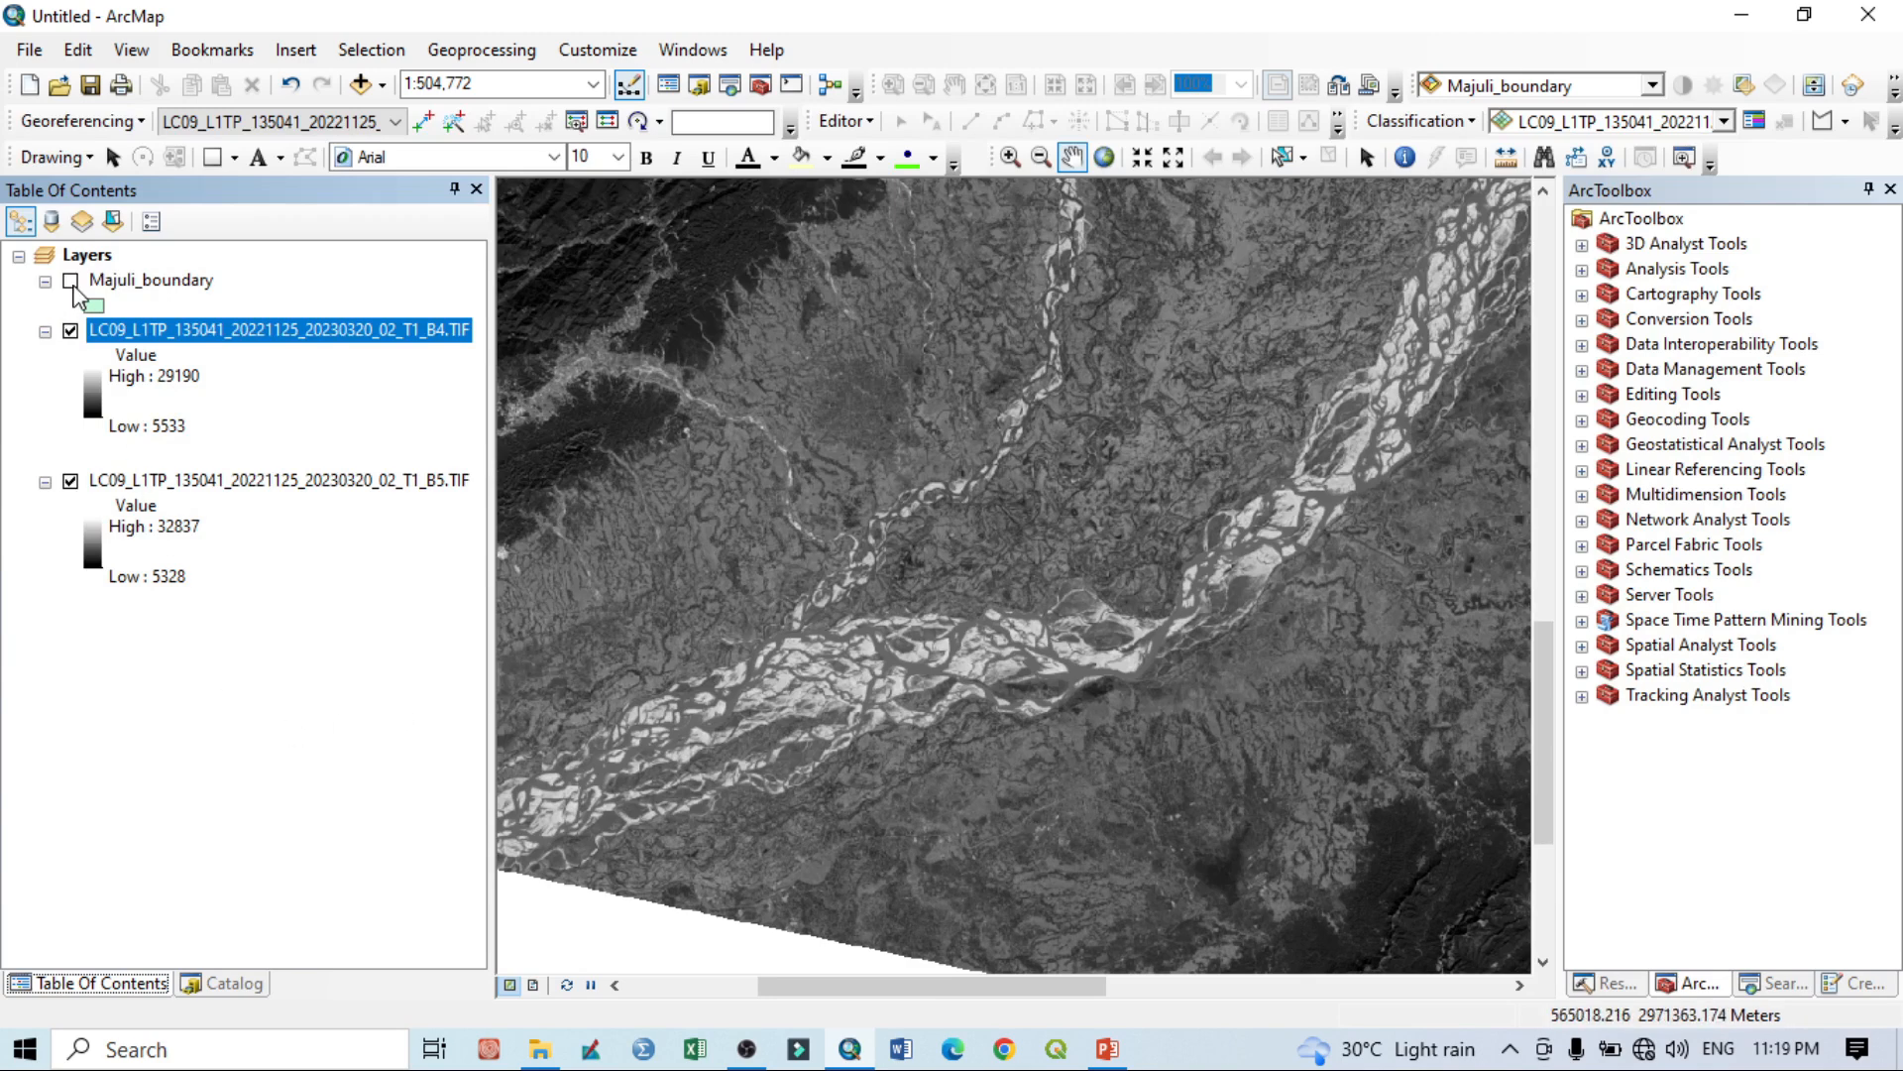
scroll(970, 666, down, 3)
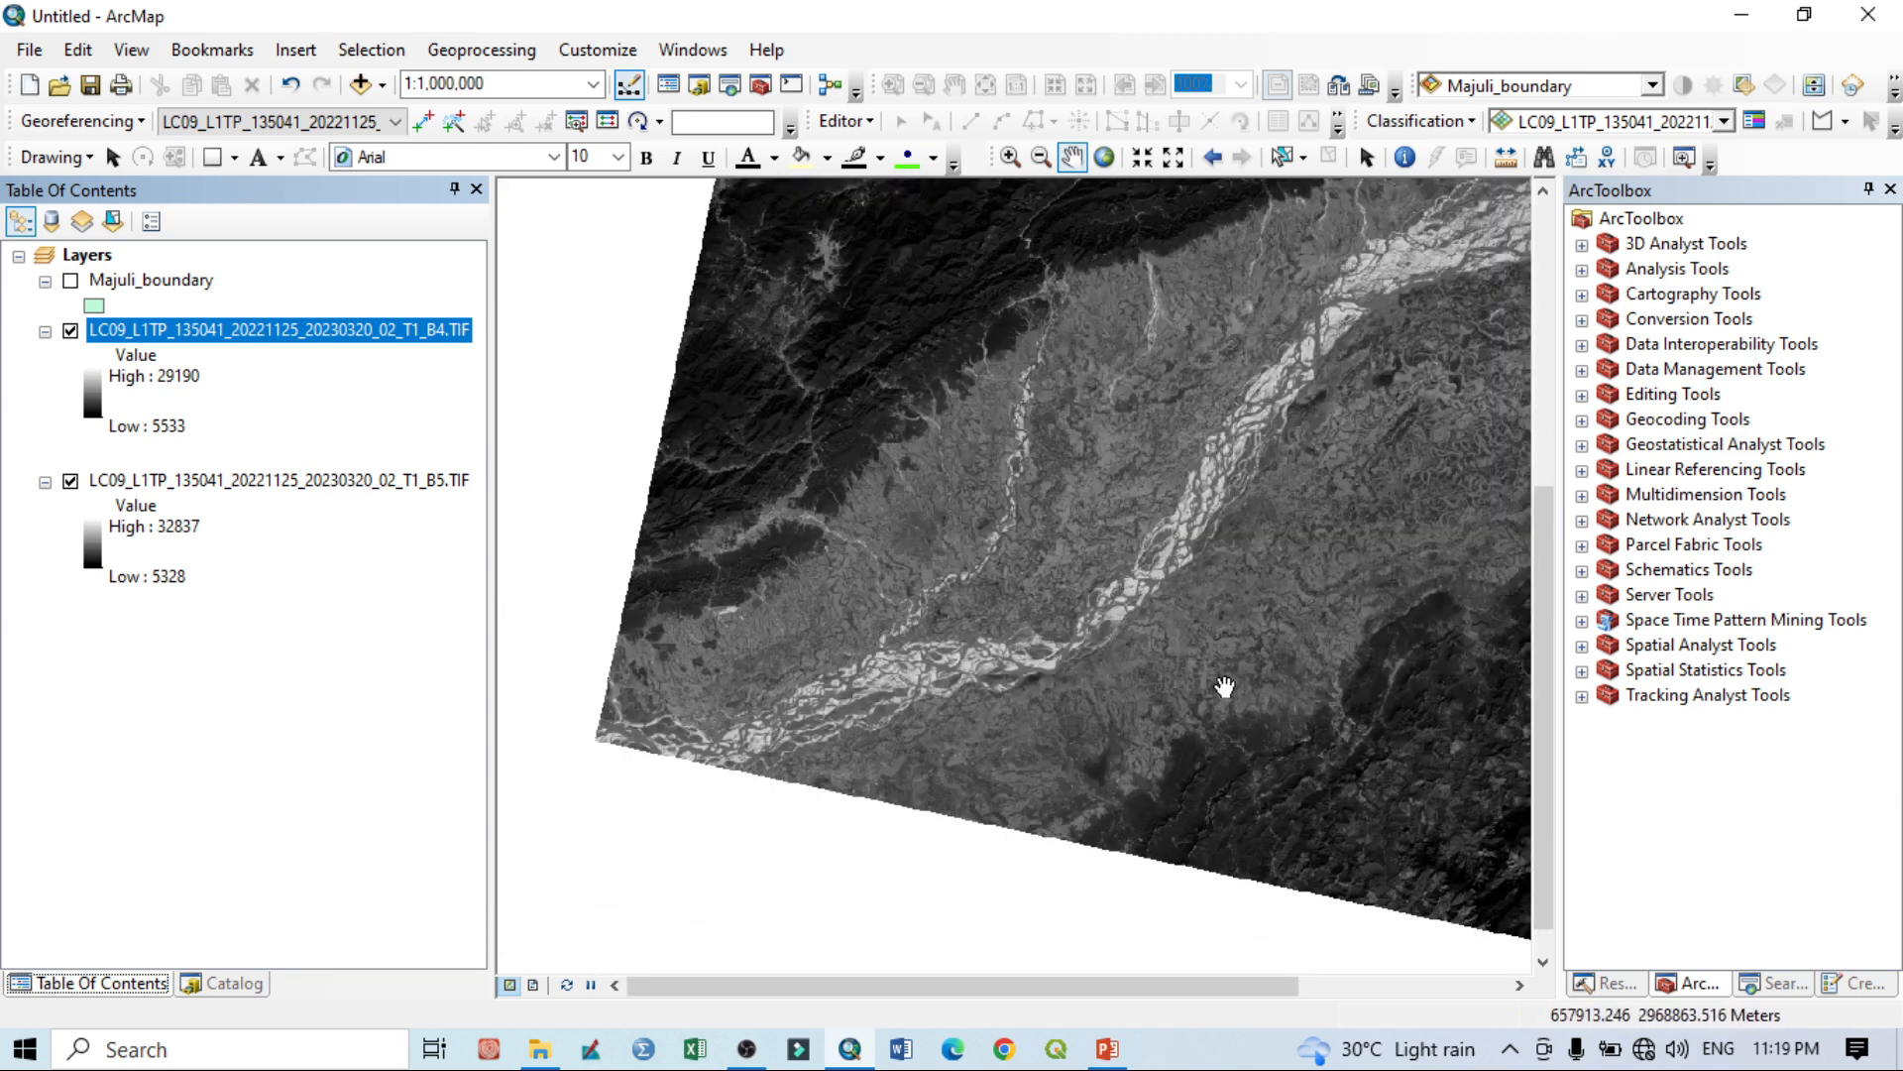
click(71, 282)
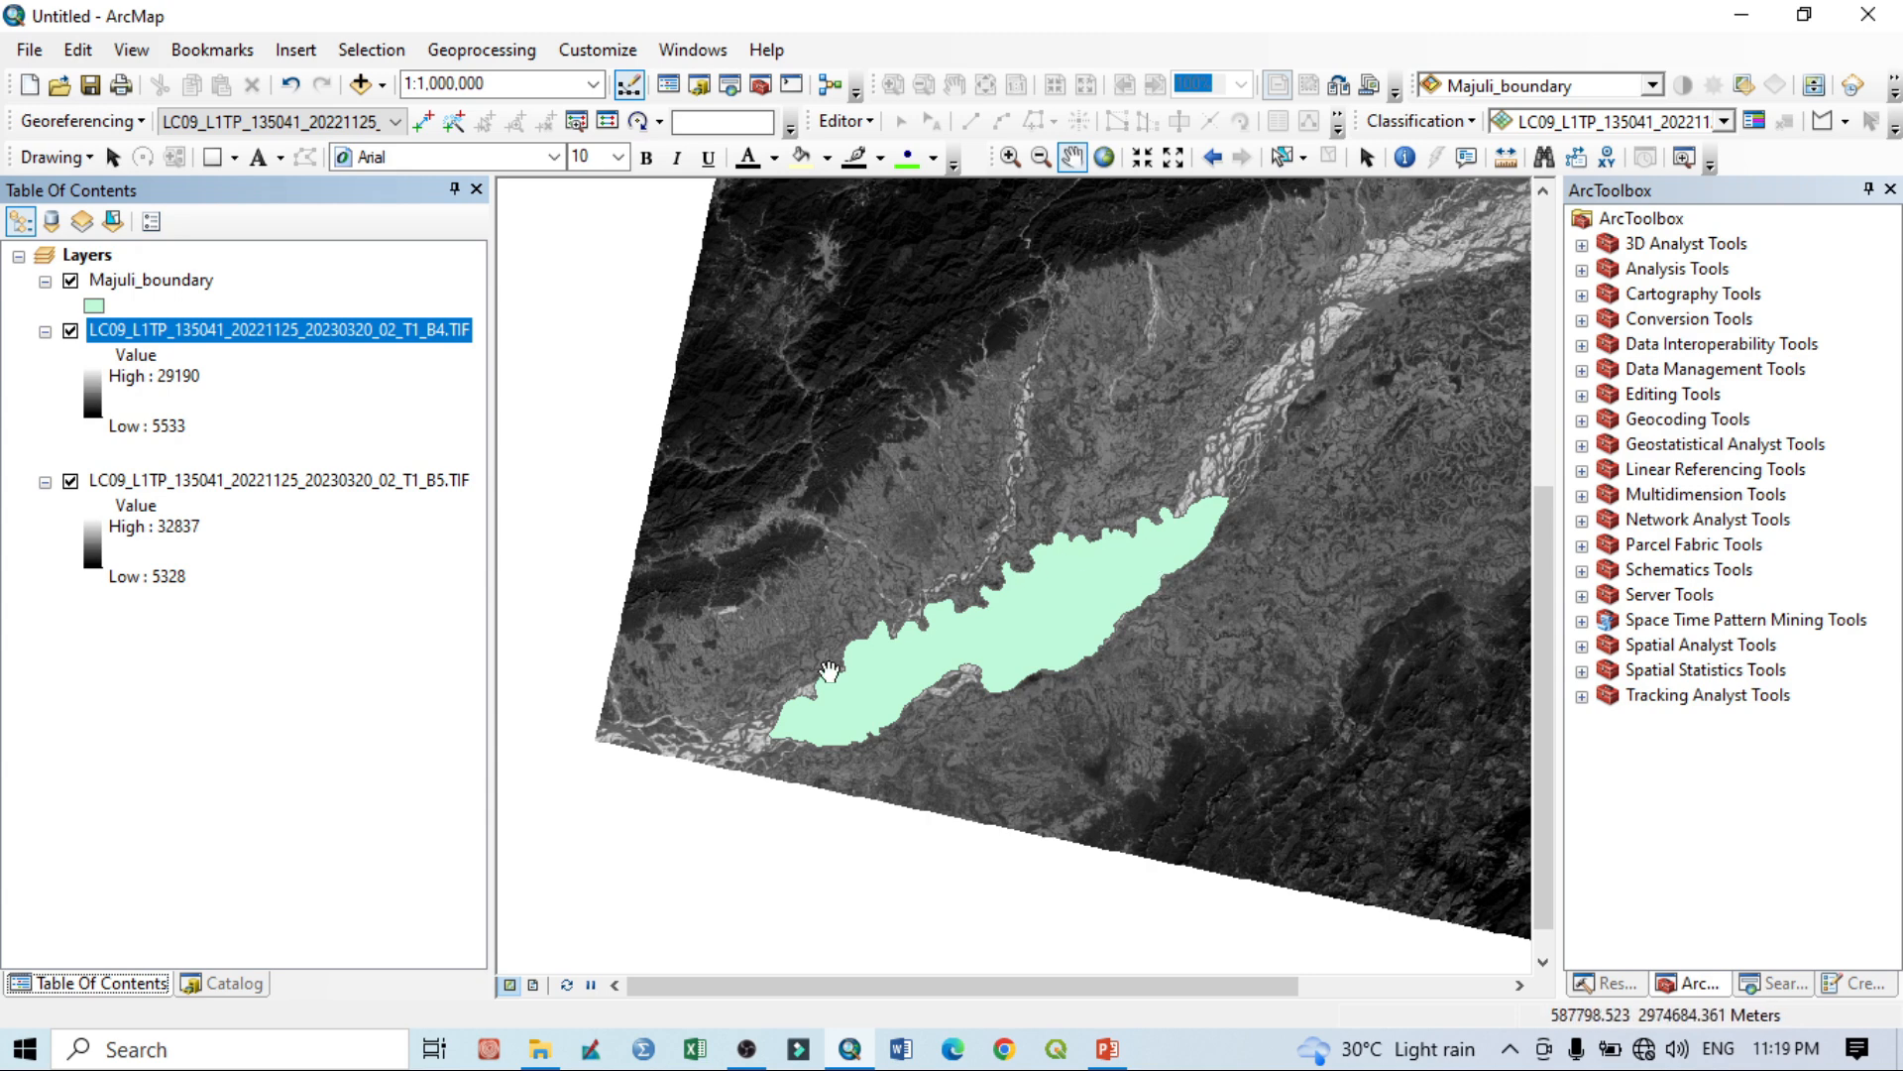
scroll(895, 703, up, 1)
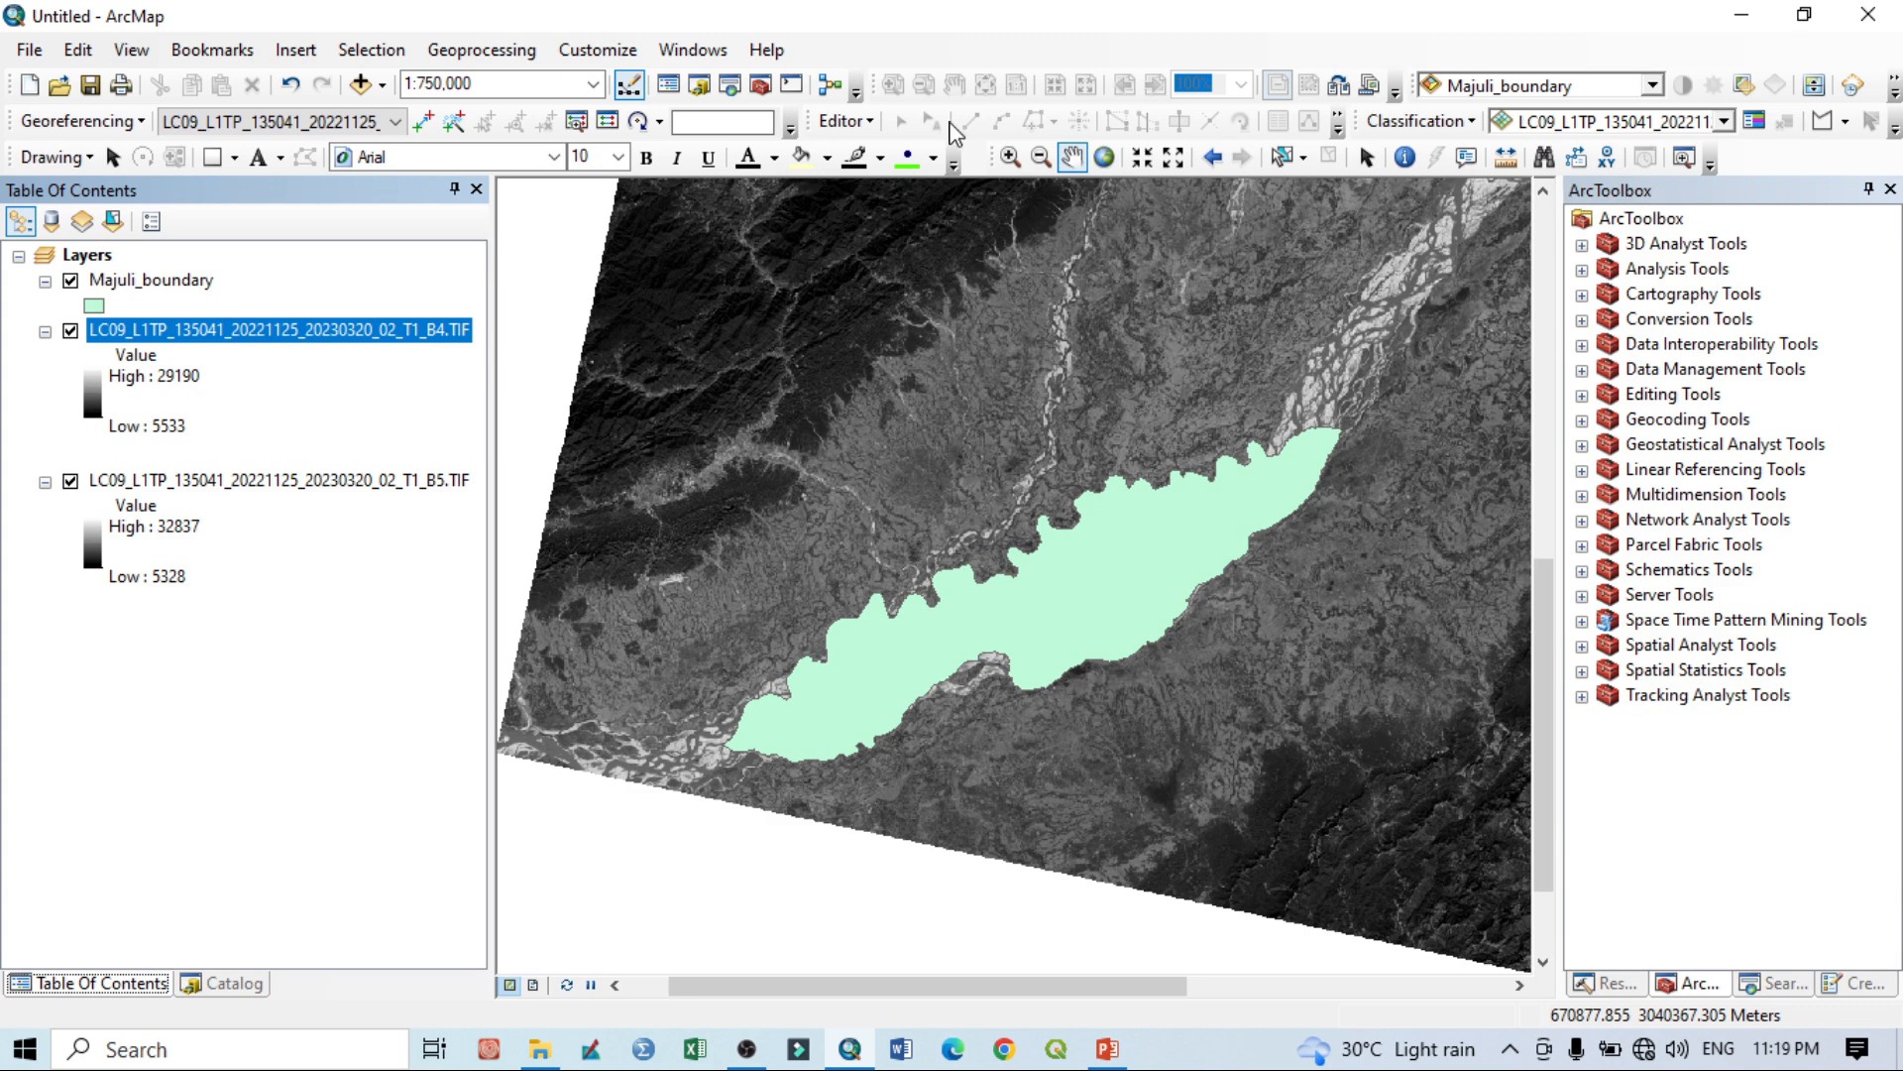
Examine the tools offered in the Extract, Overlay and Proximity toolsets of Analysis Tools.
click(567, 54)
click(843, 40)
click(1582, 270)
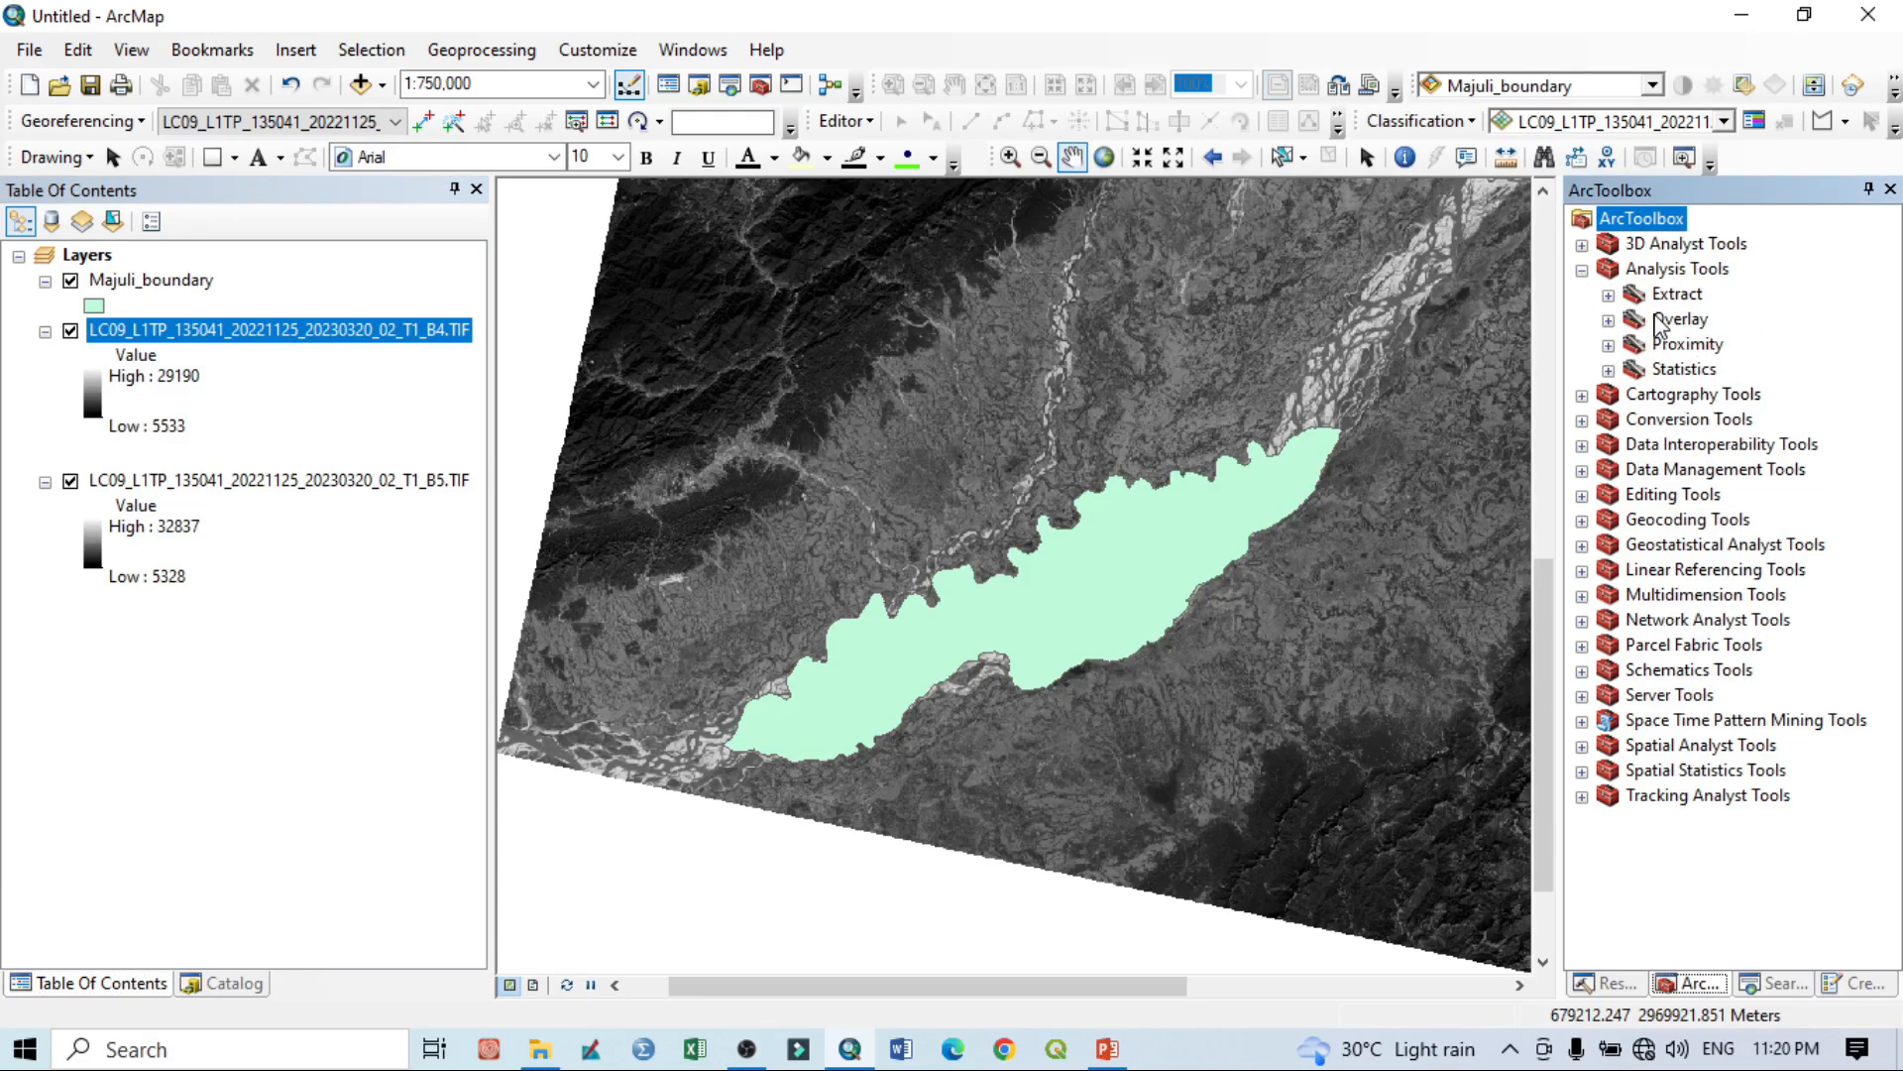
click(1609, 296)
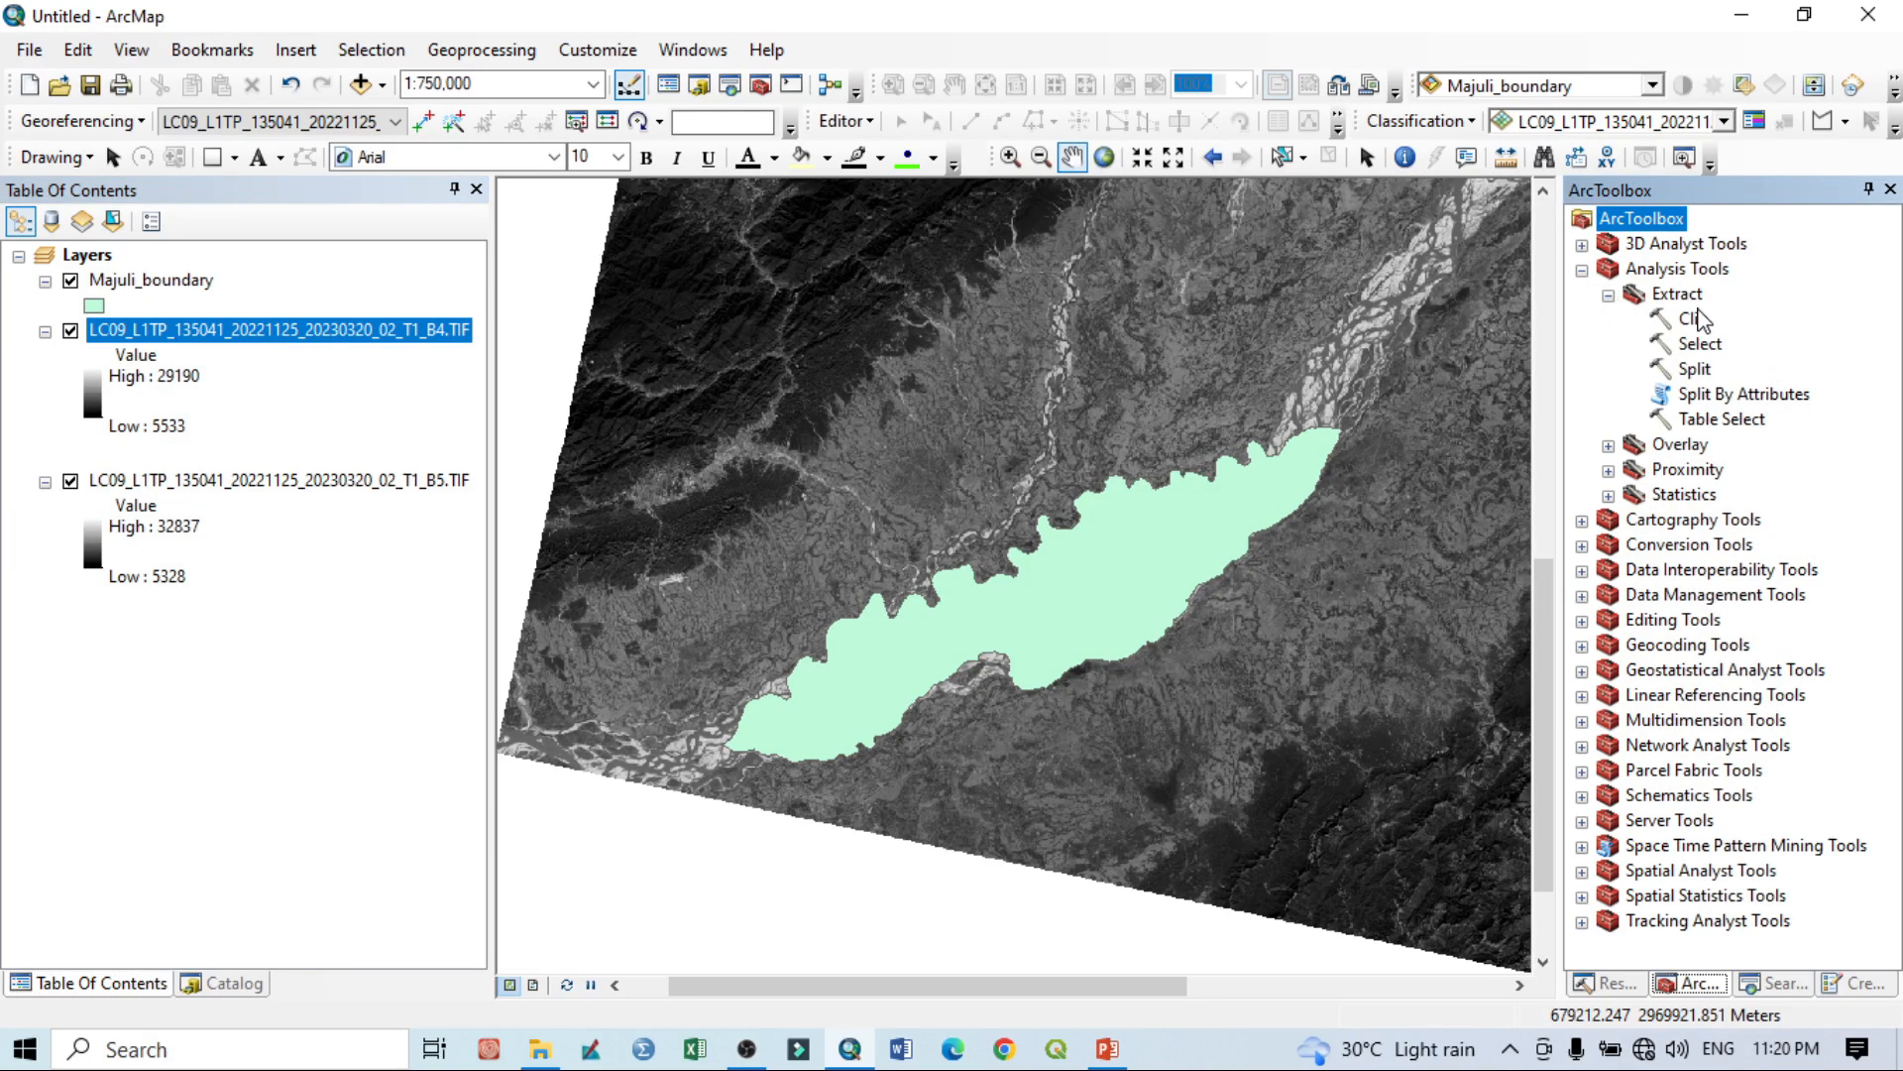
click(1608, 296)
click(1608, 321)
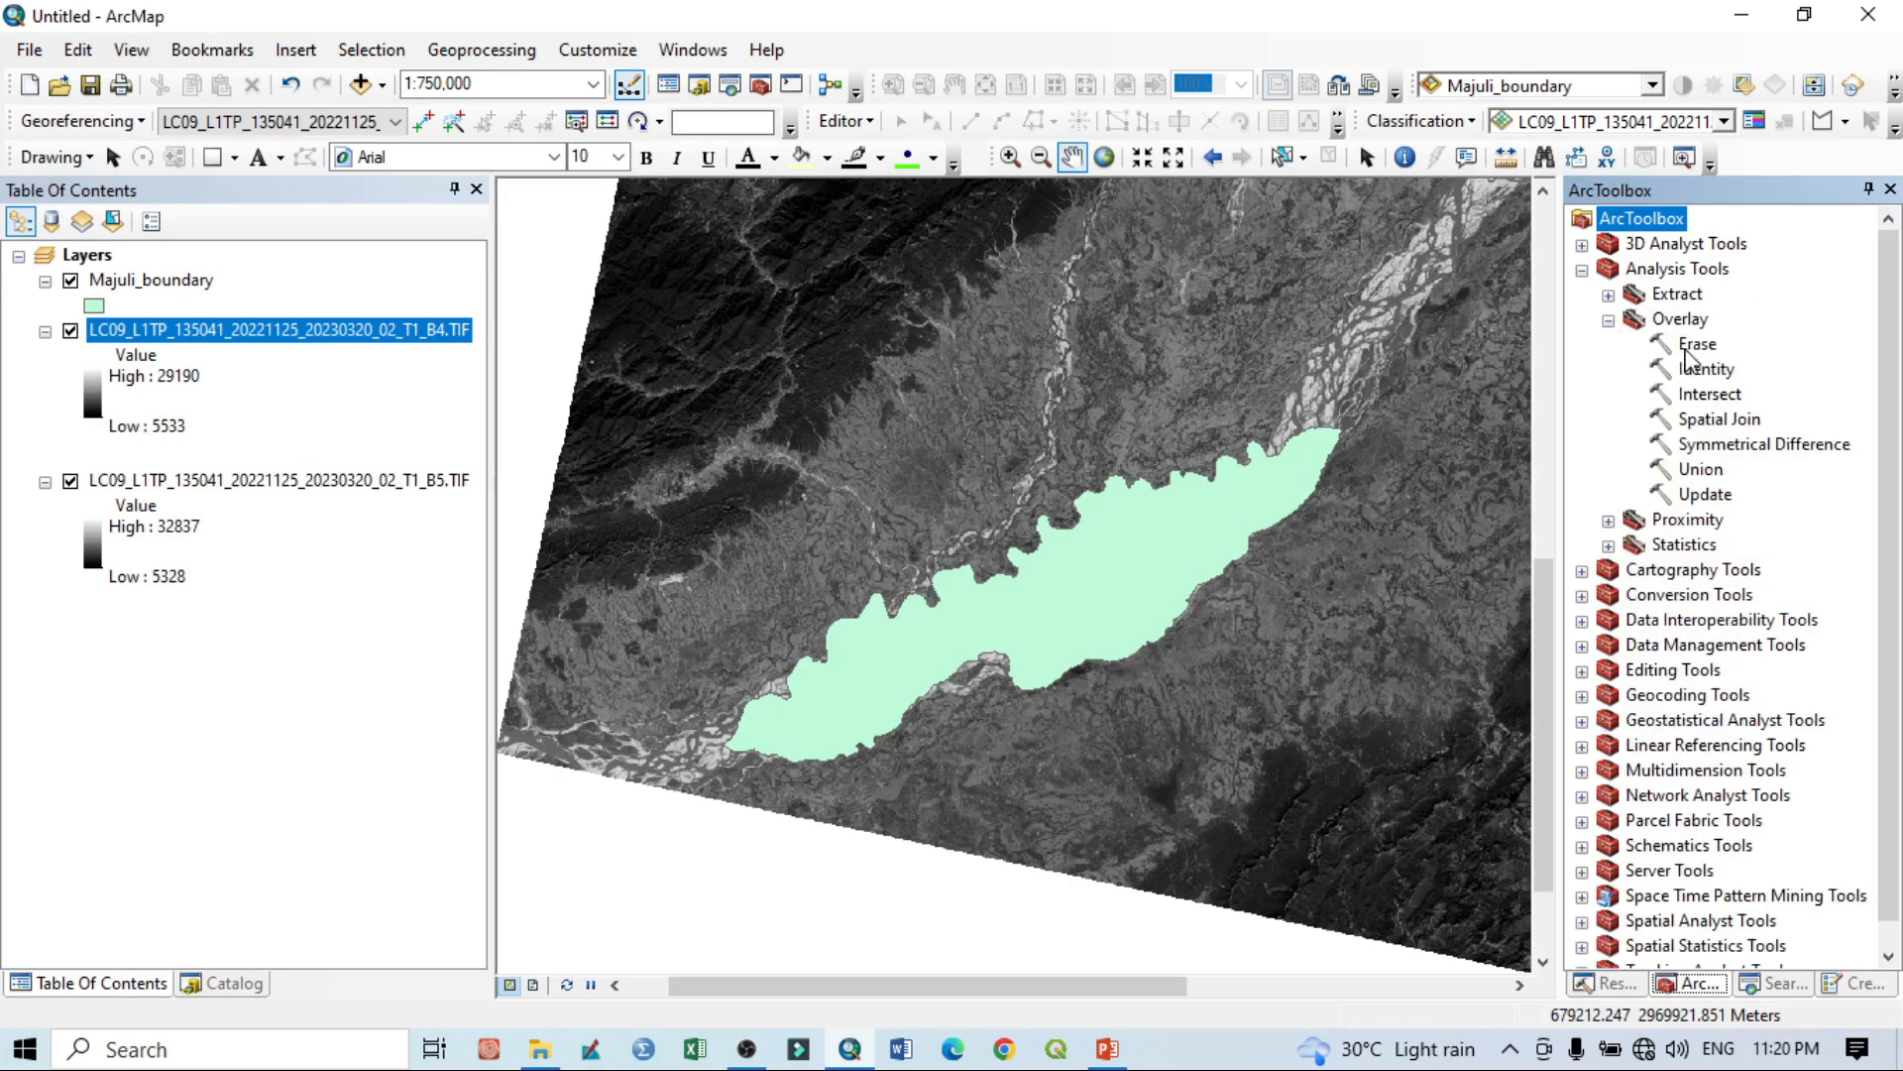
click(1609, 320)
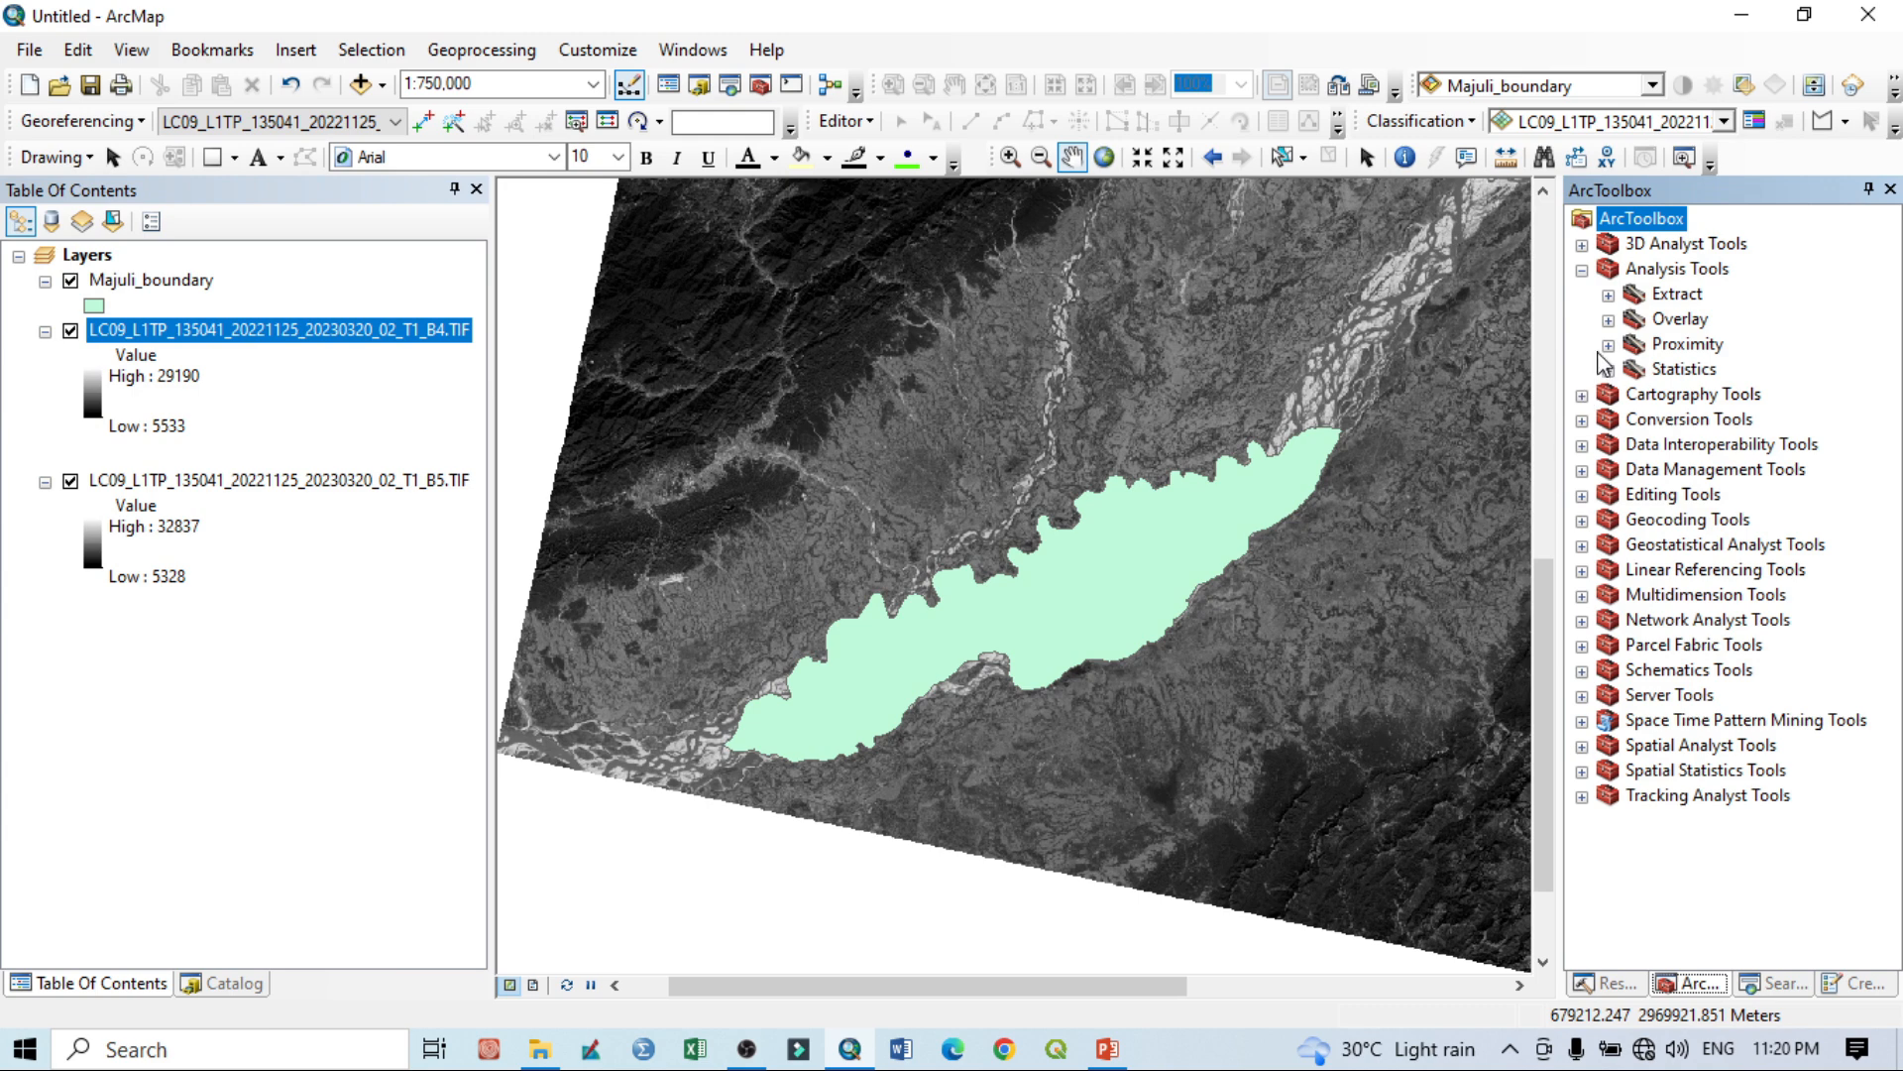
click(1608, 345)
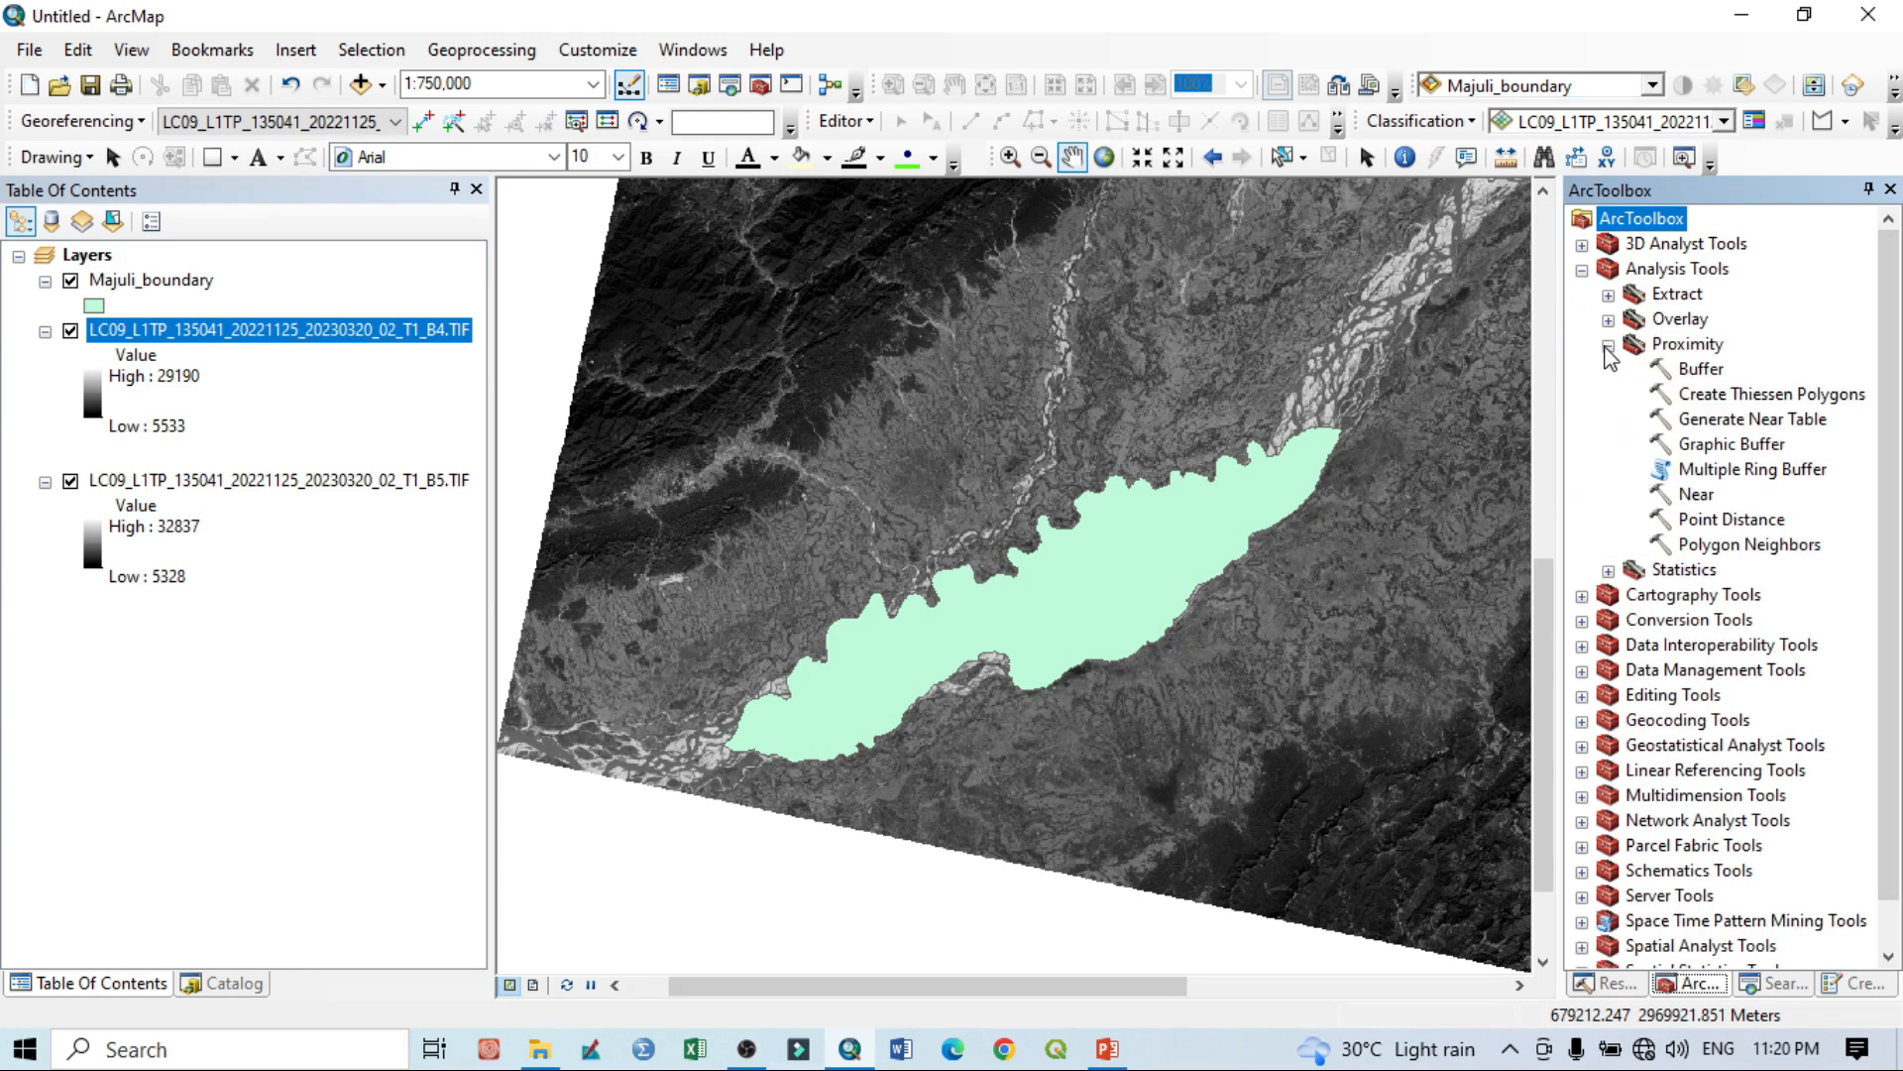
click(1608, 345)
click(1583, 269)
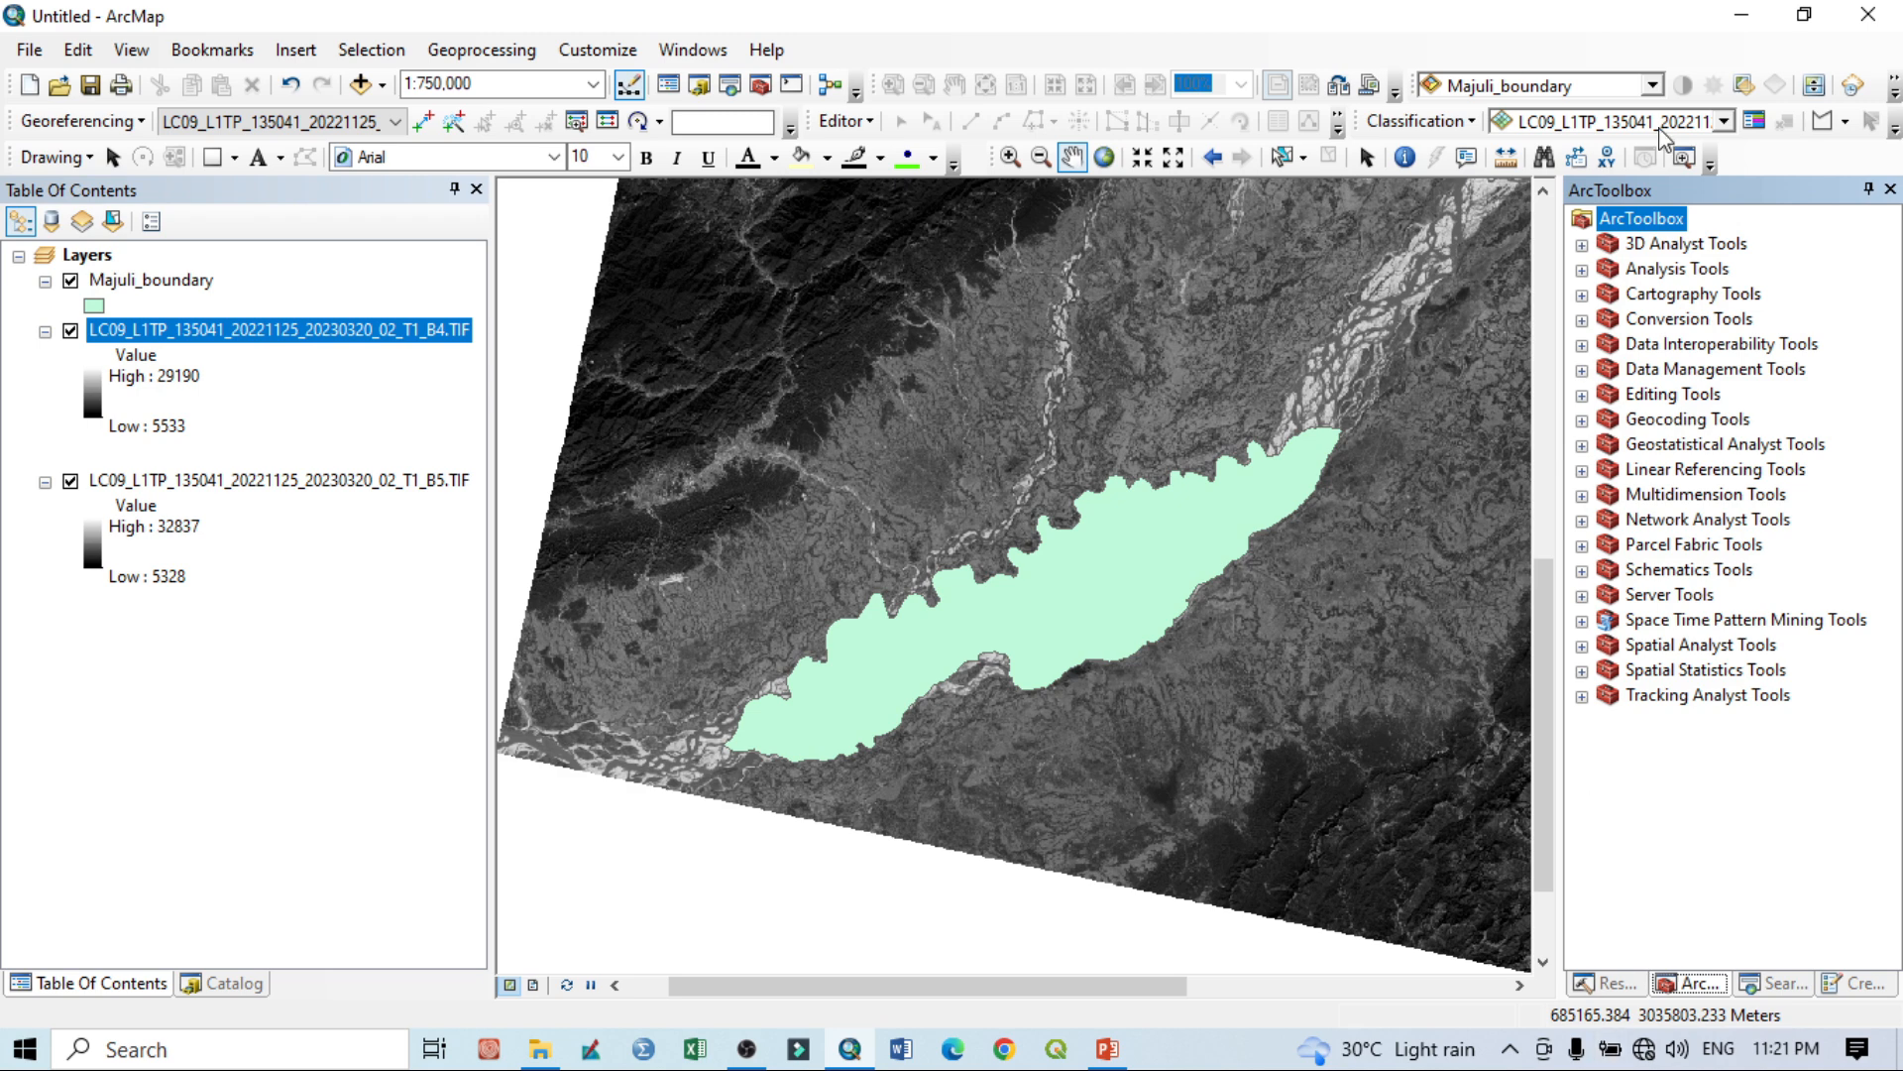
Search the geoprocessing tools for "mask".
click(1773, 983)
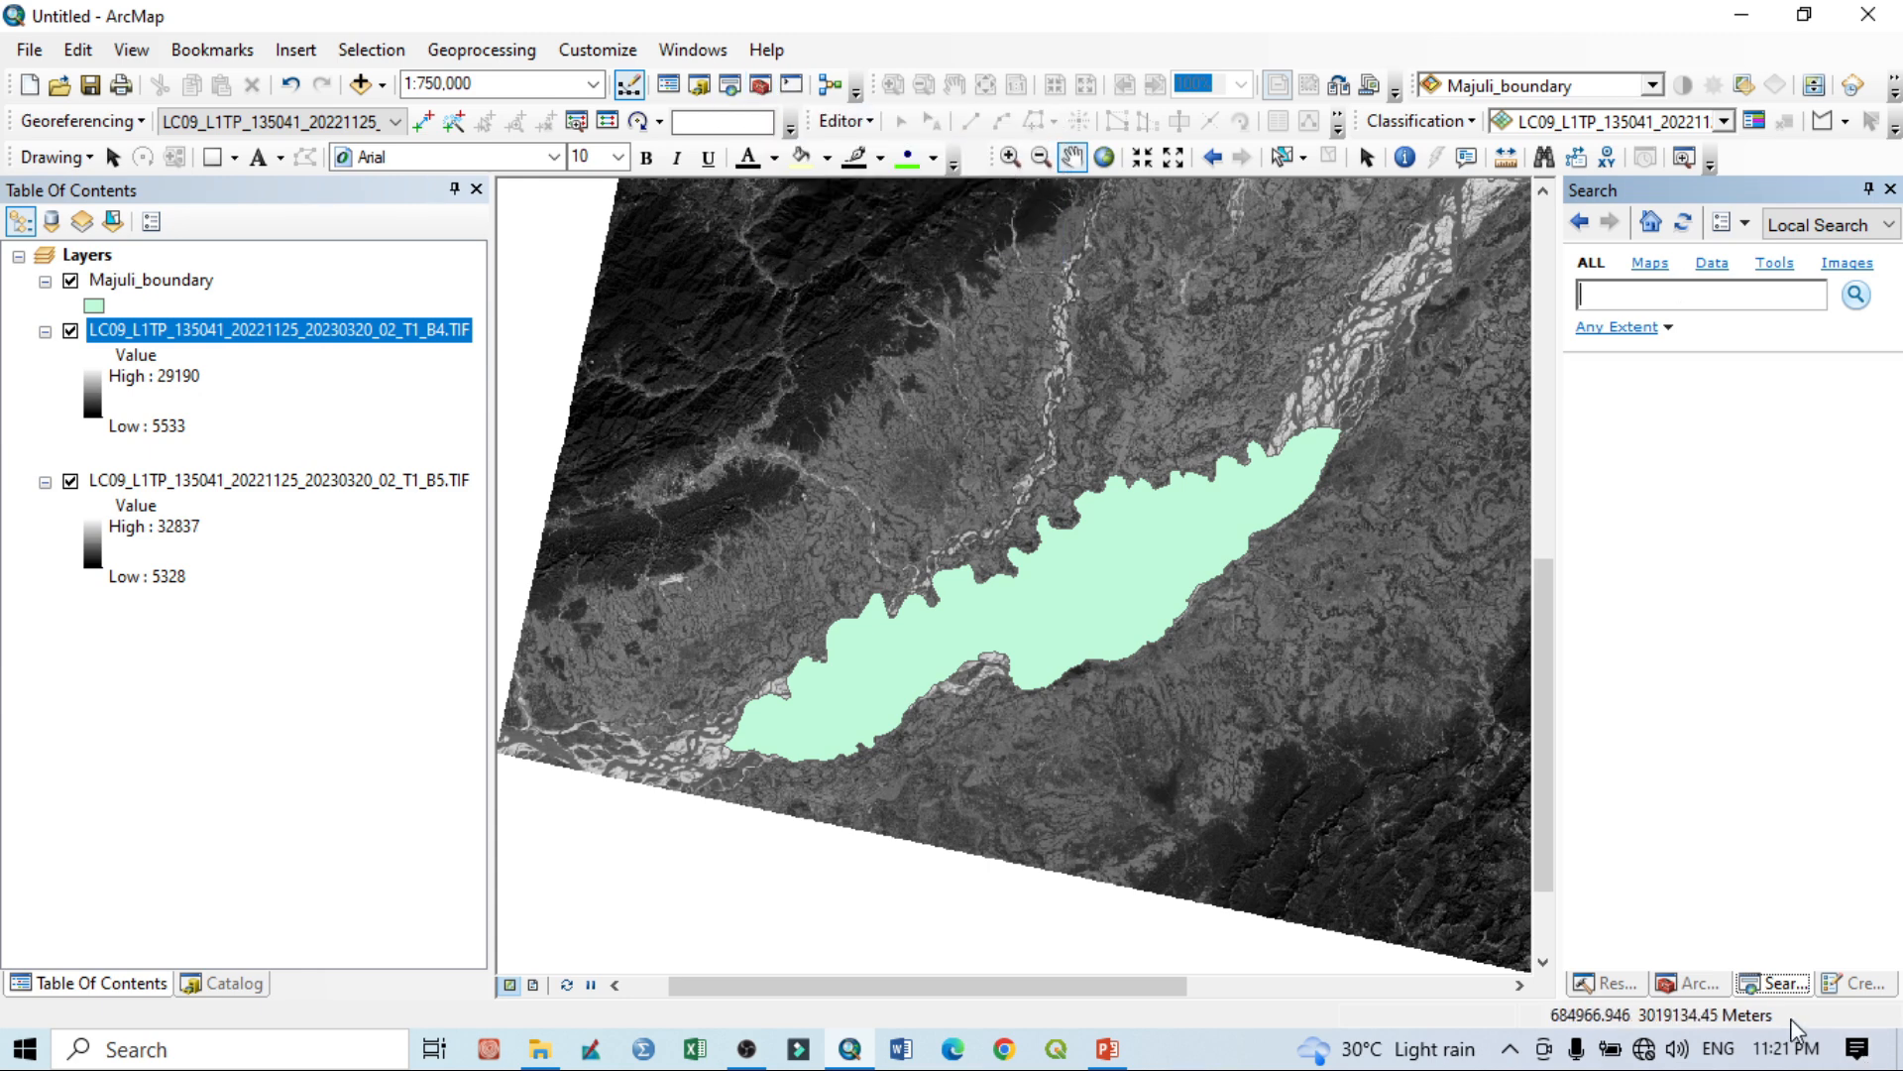
click(1770, 986)
click(1856, 294)
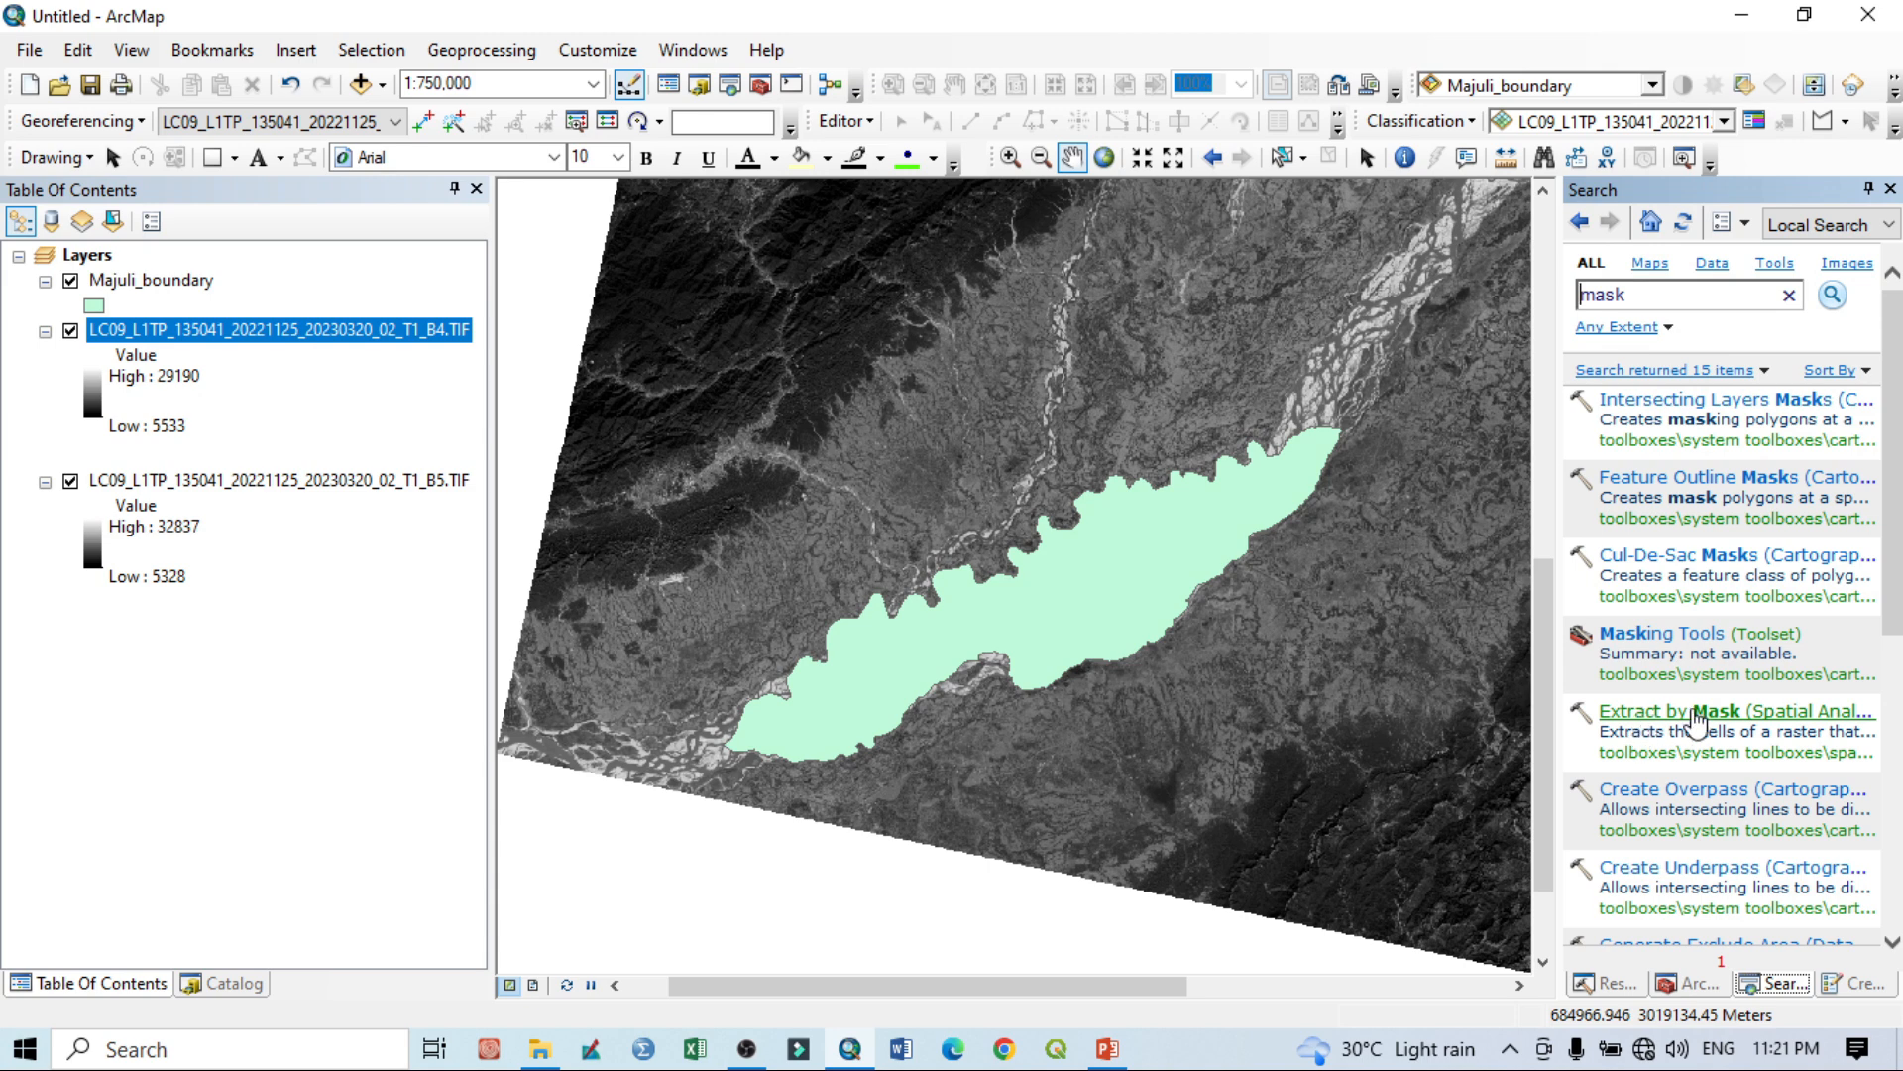
Locate Extract by Mask in the Extraction toolset of Spatial Analyst Tools.
click(1697, 983)
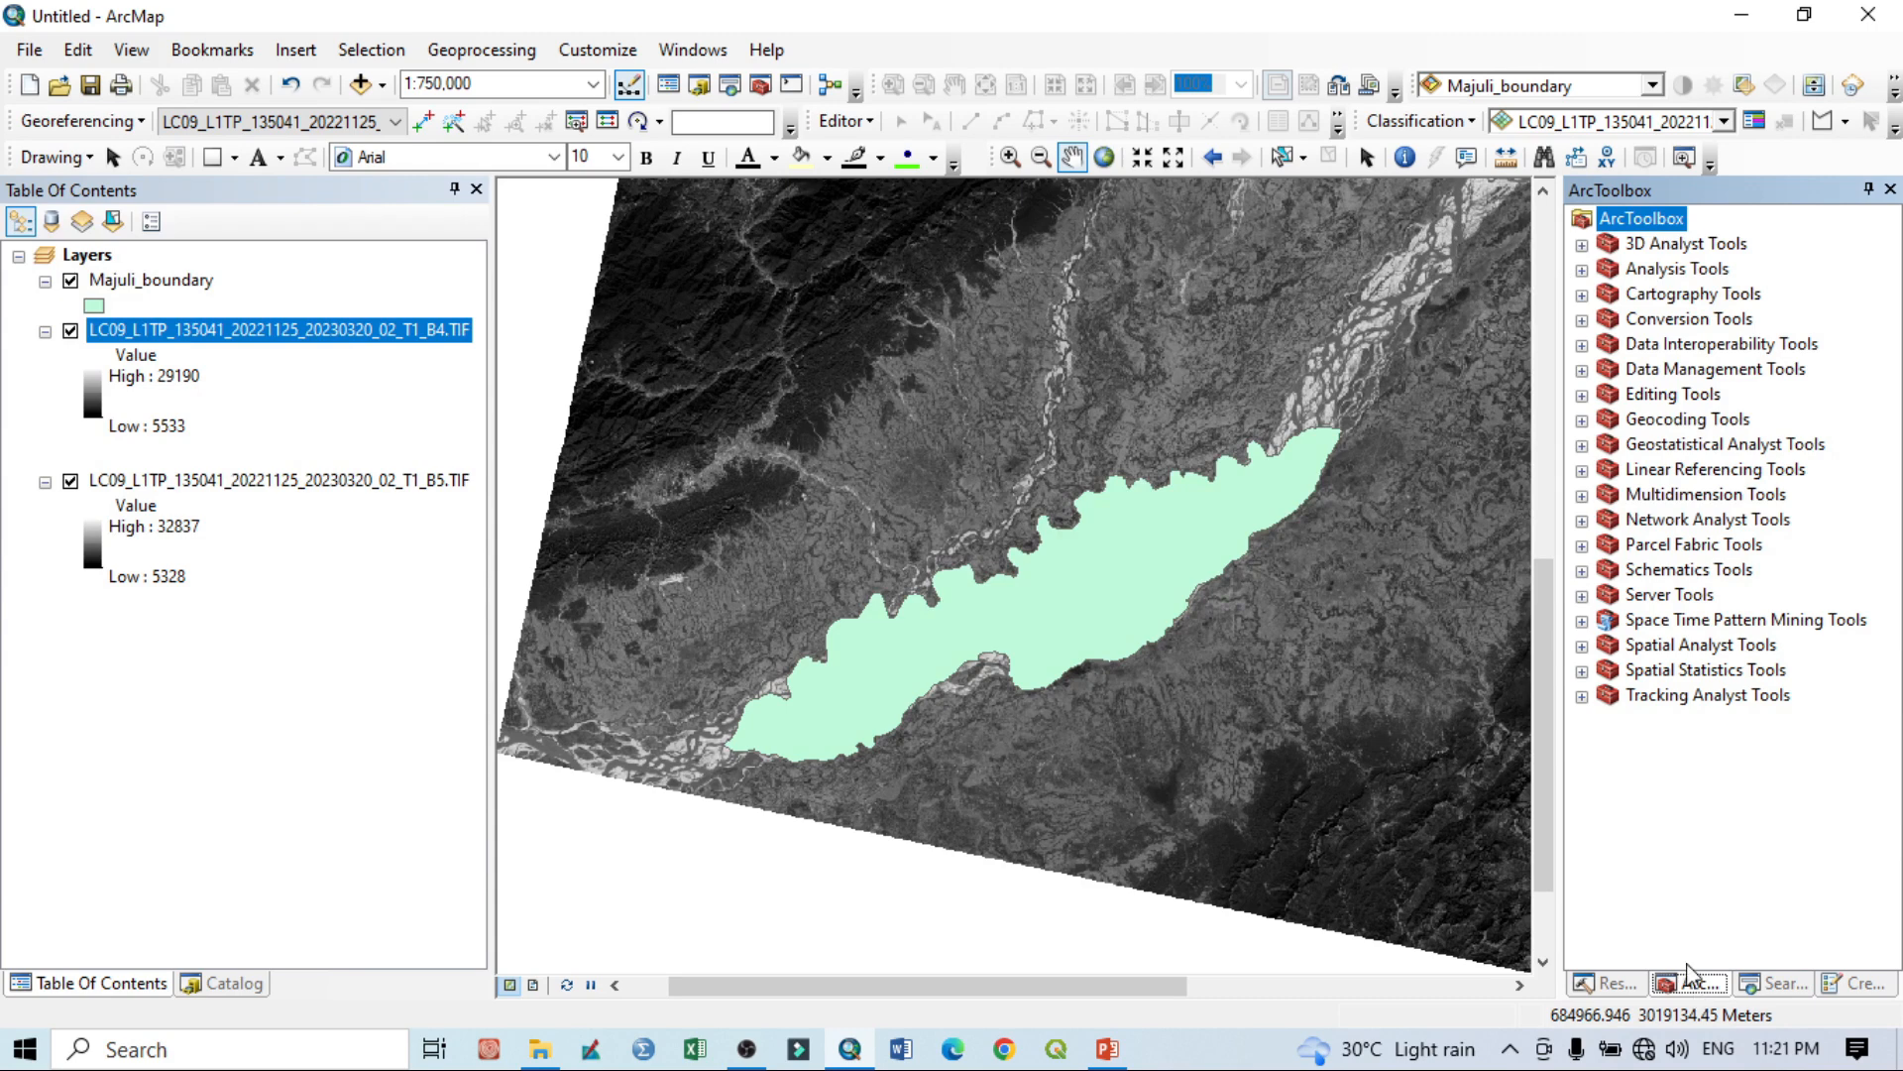
click(1582, 646)
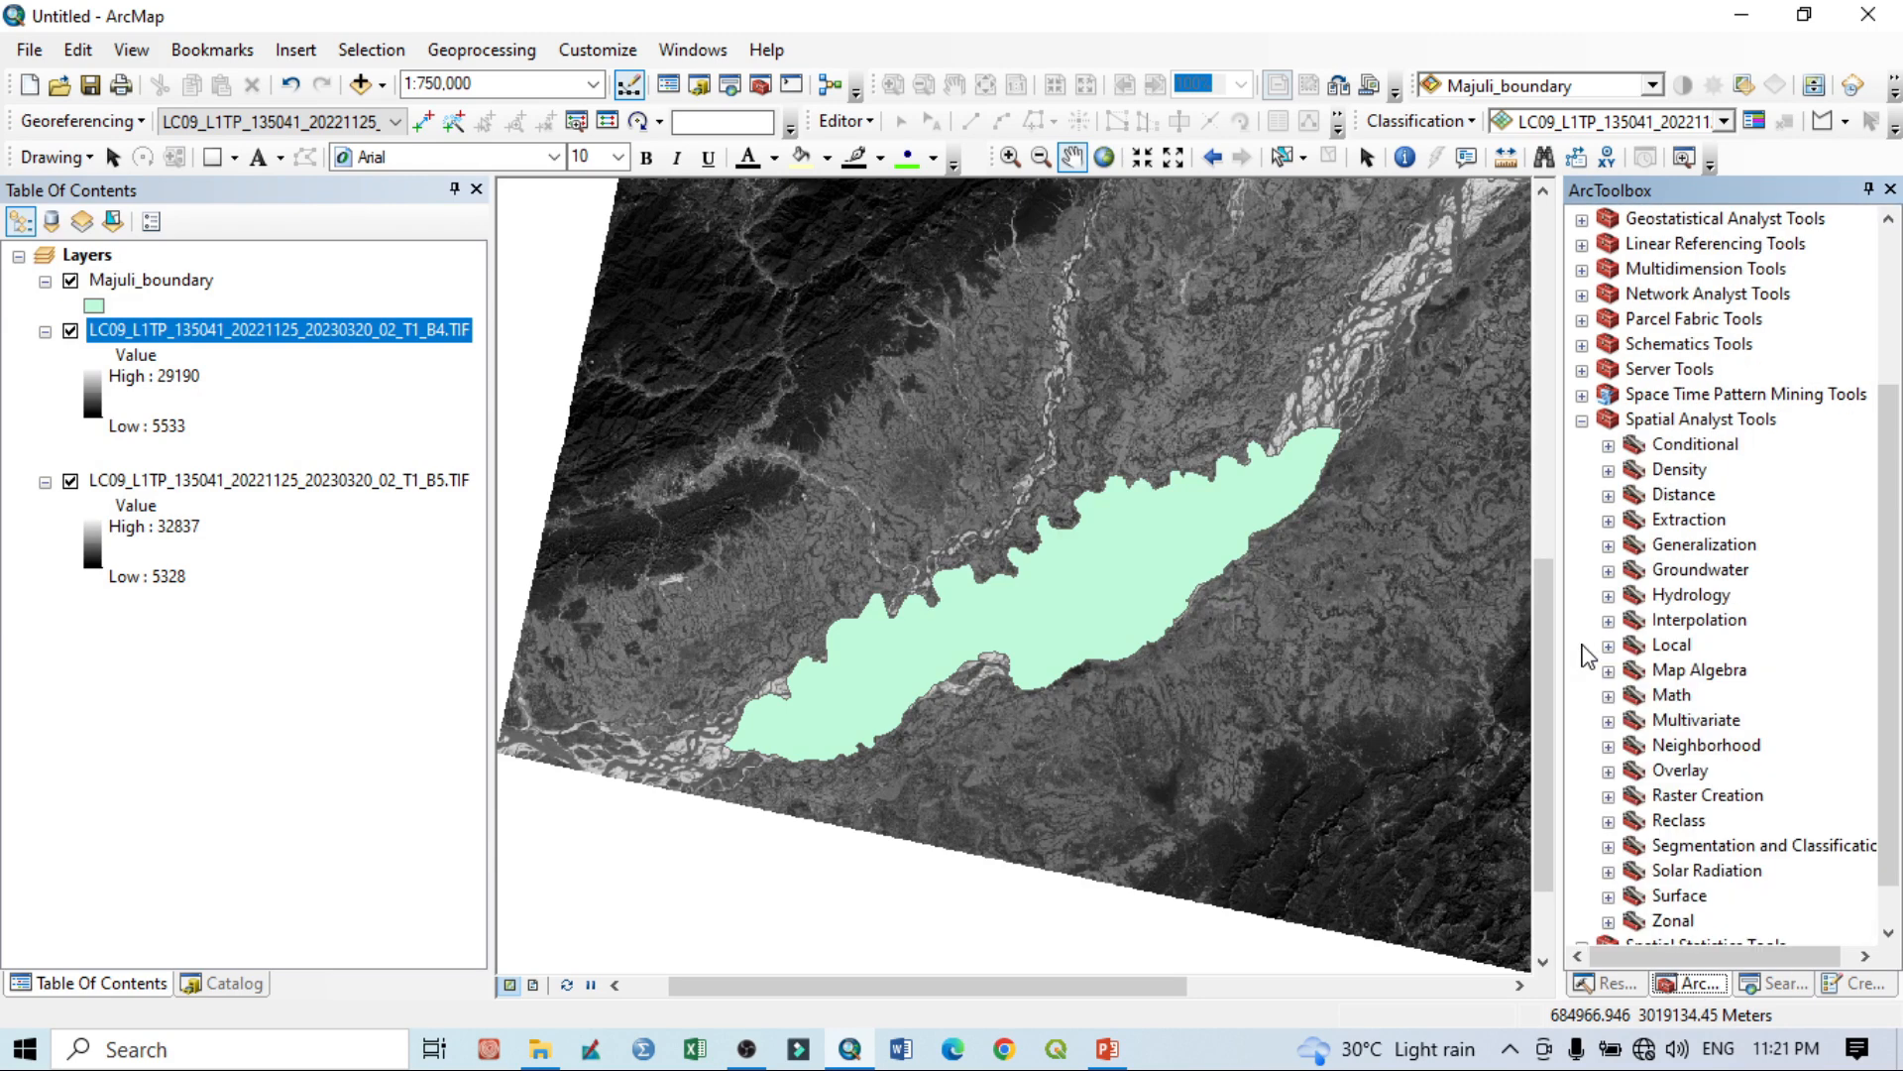
scroll(1831, 605, down, 1)
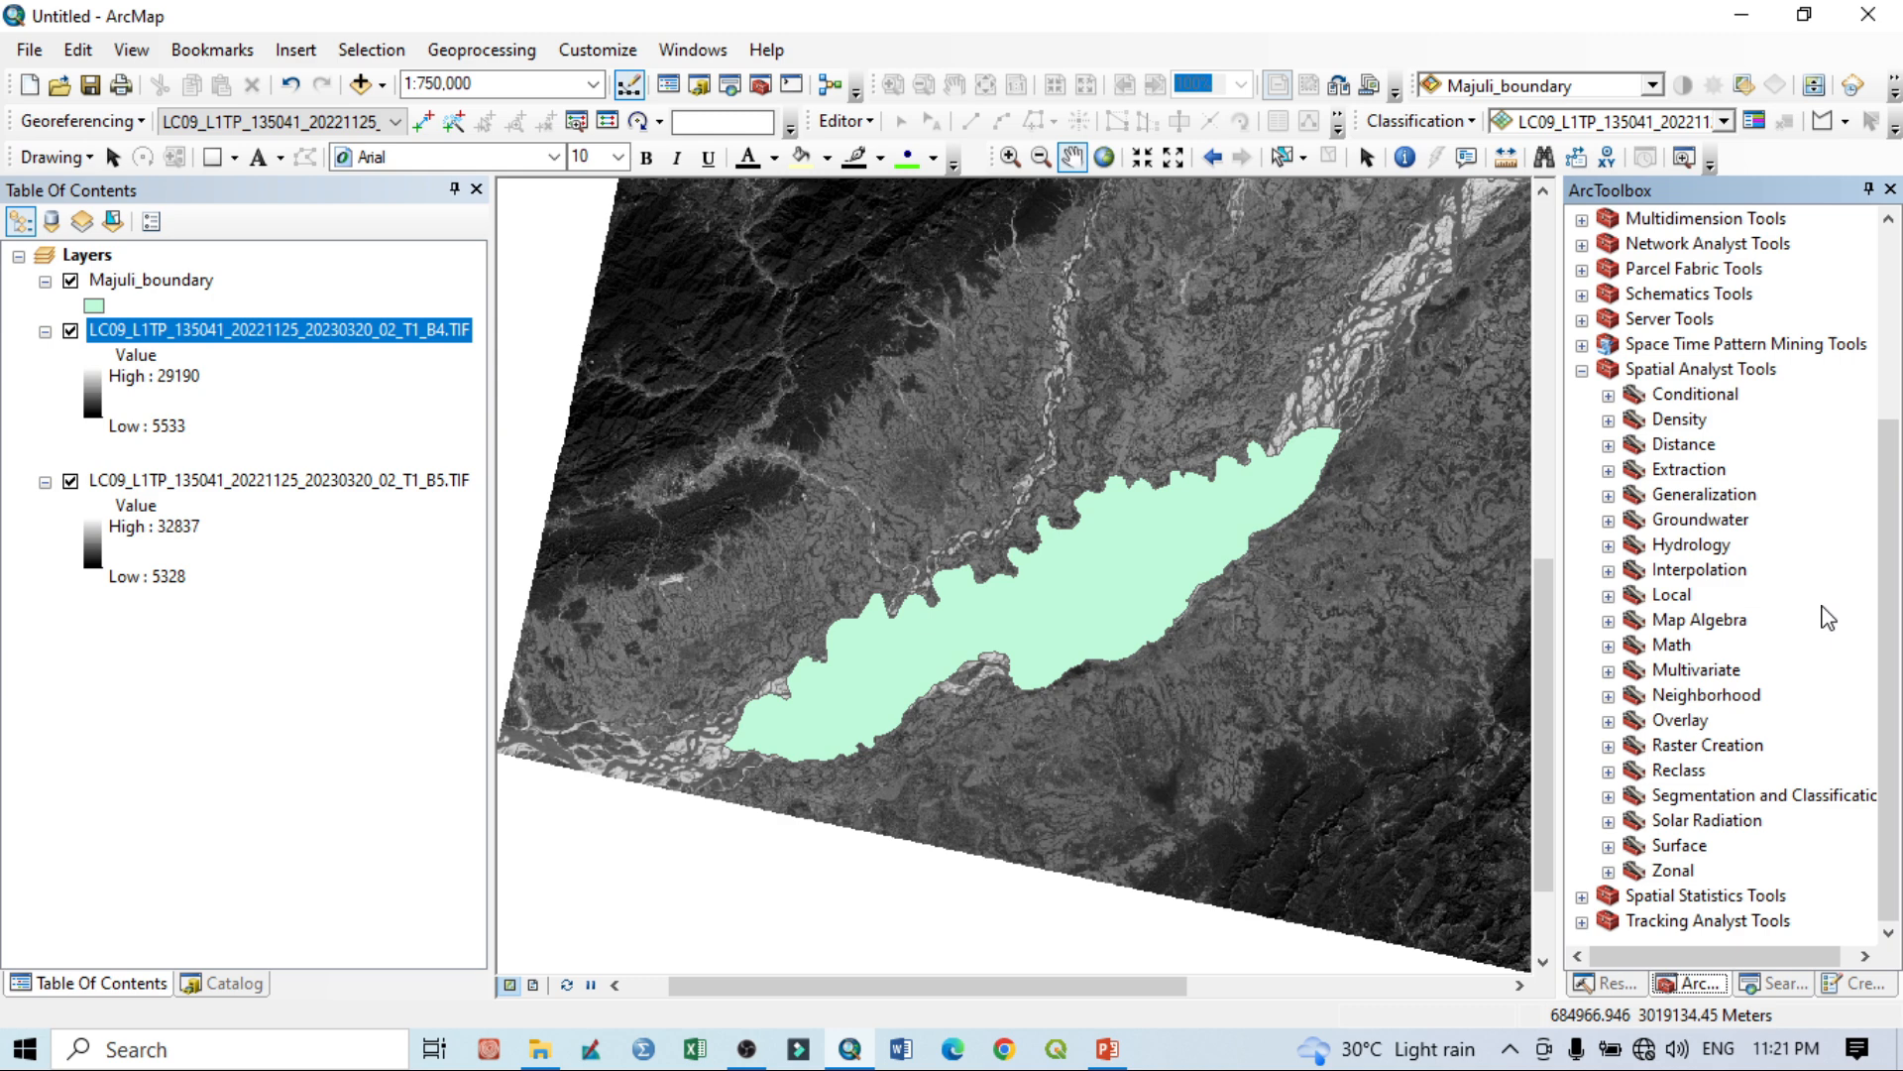
click(1609, 472)
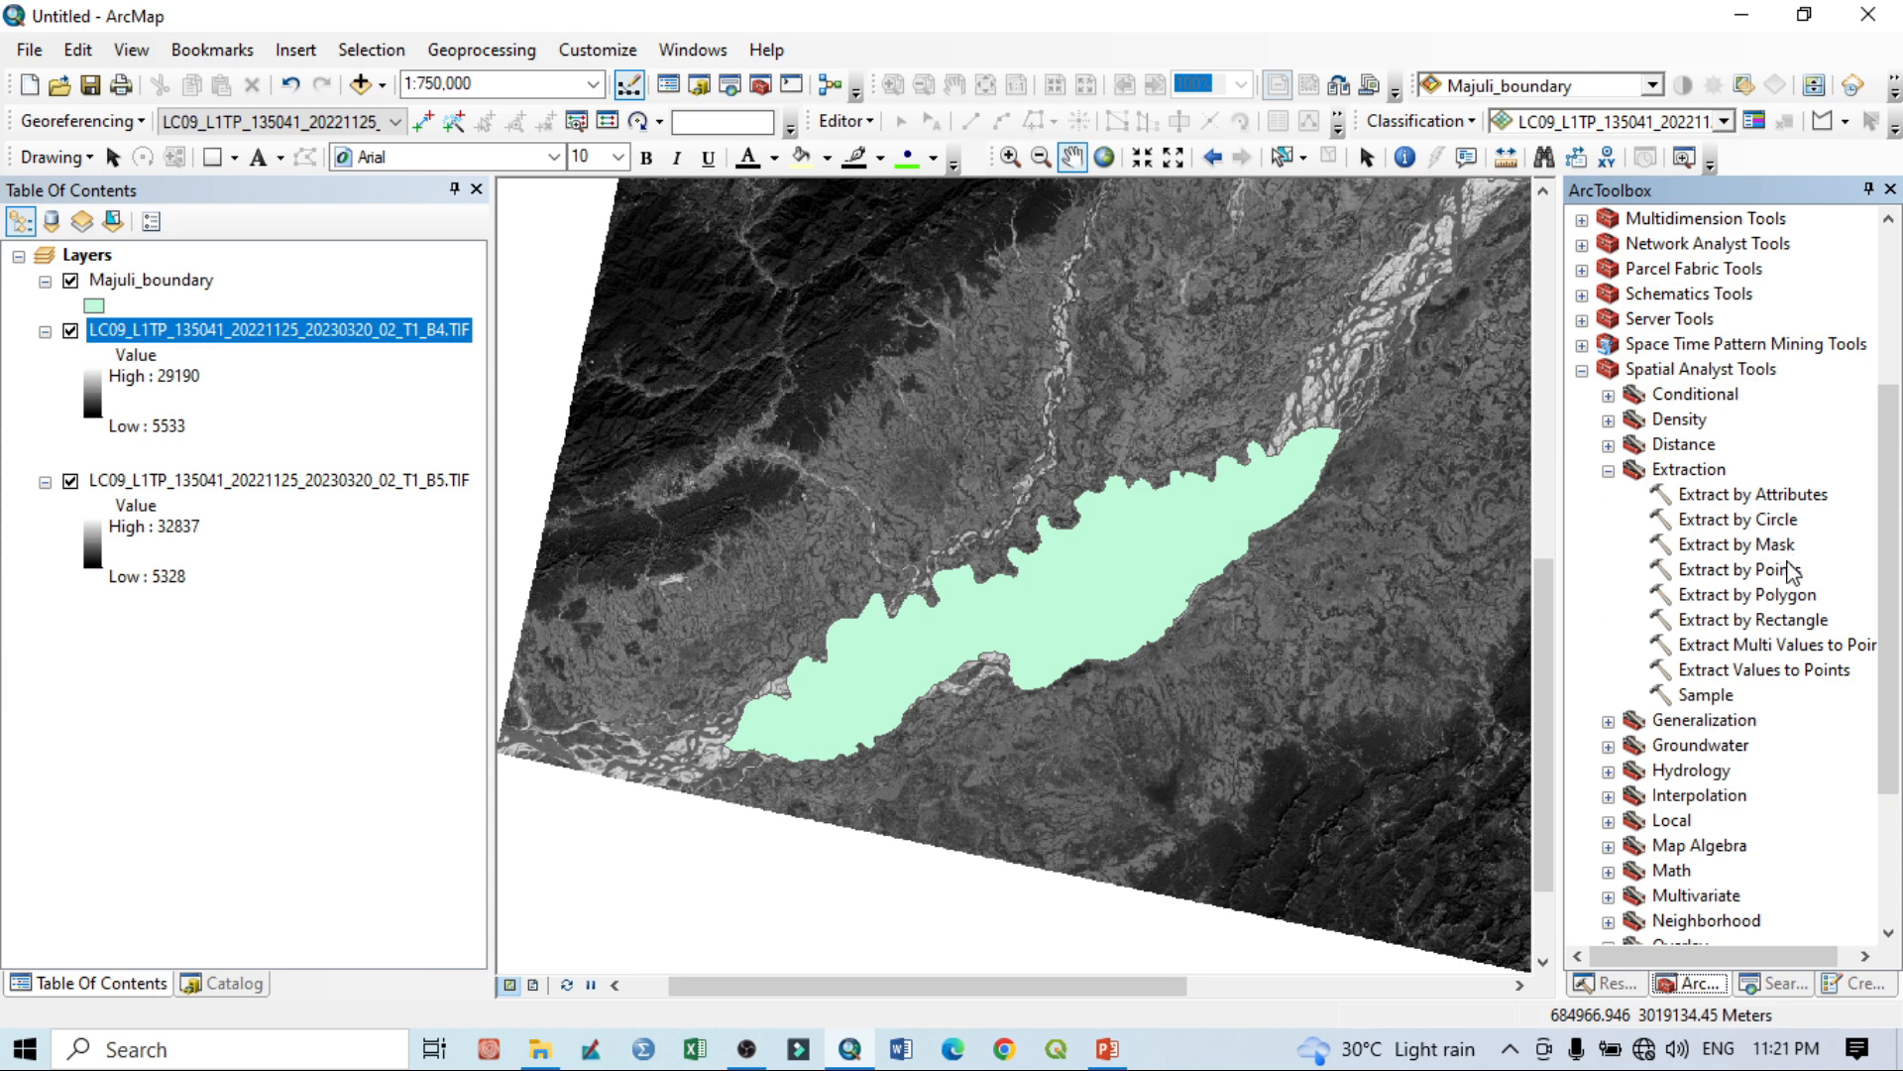
Open Extract by Mask from the search results, with the B4 TIF as input raster and Majuli_boundary as mask data.
click(1770, 985)
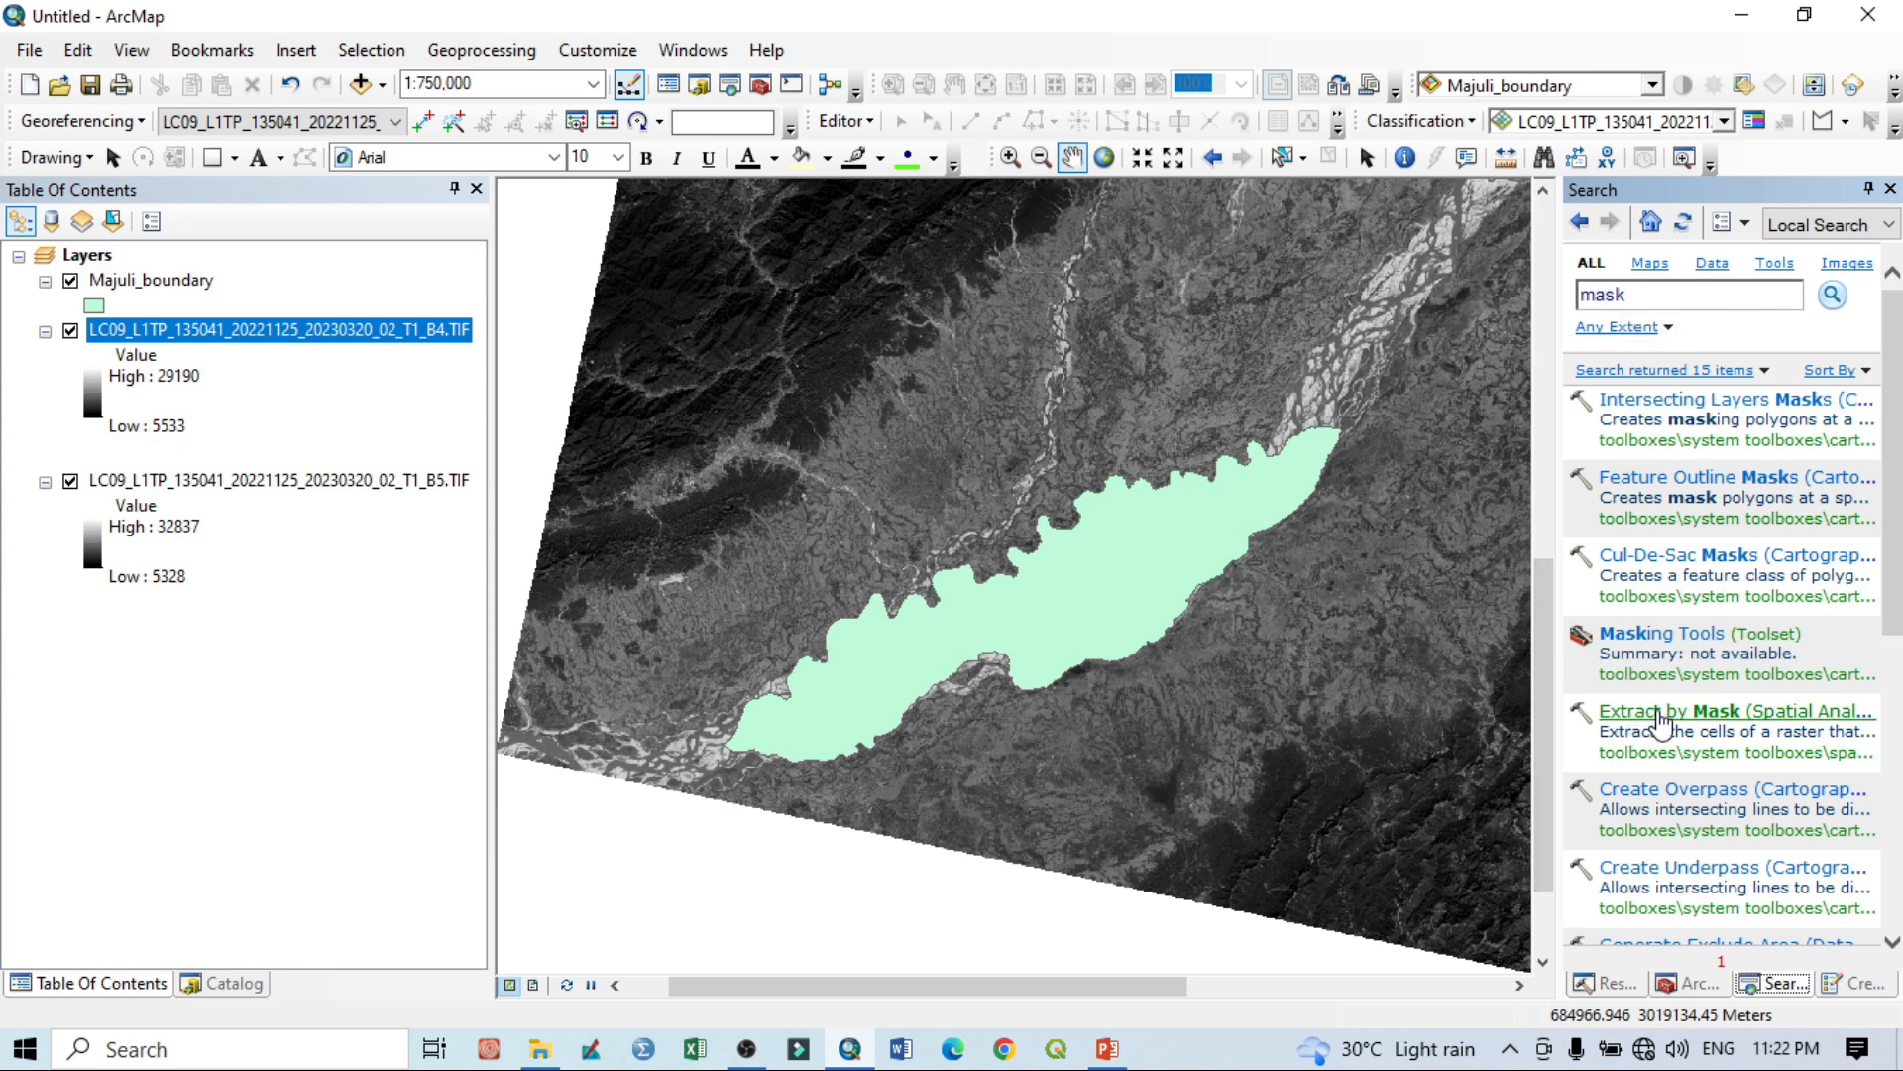
click(1656, 709)
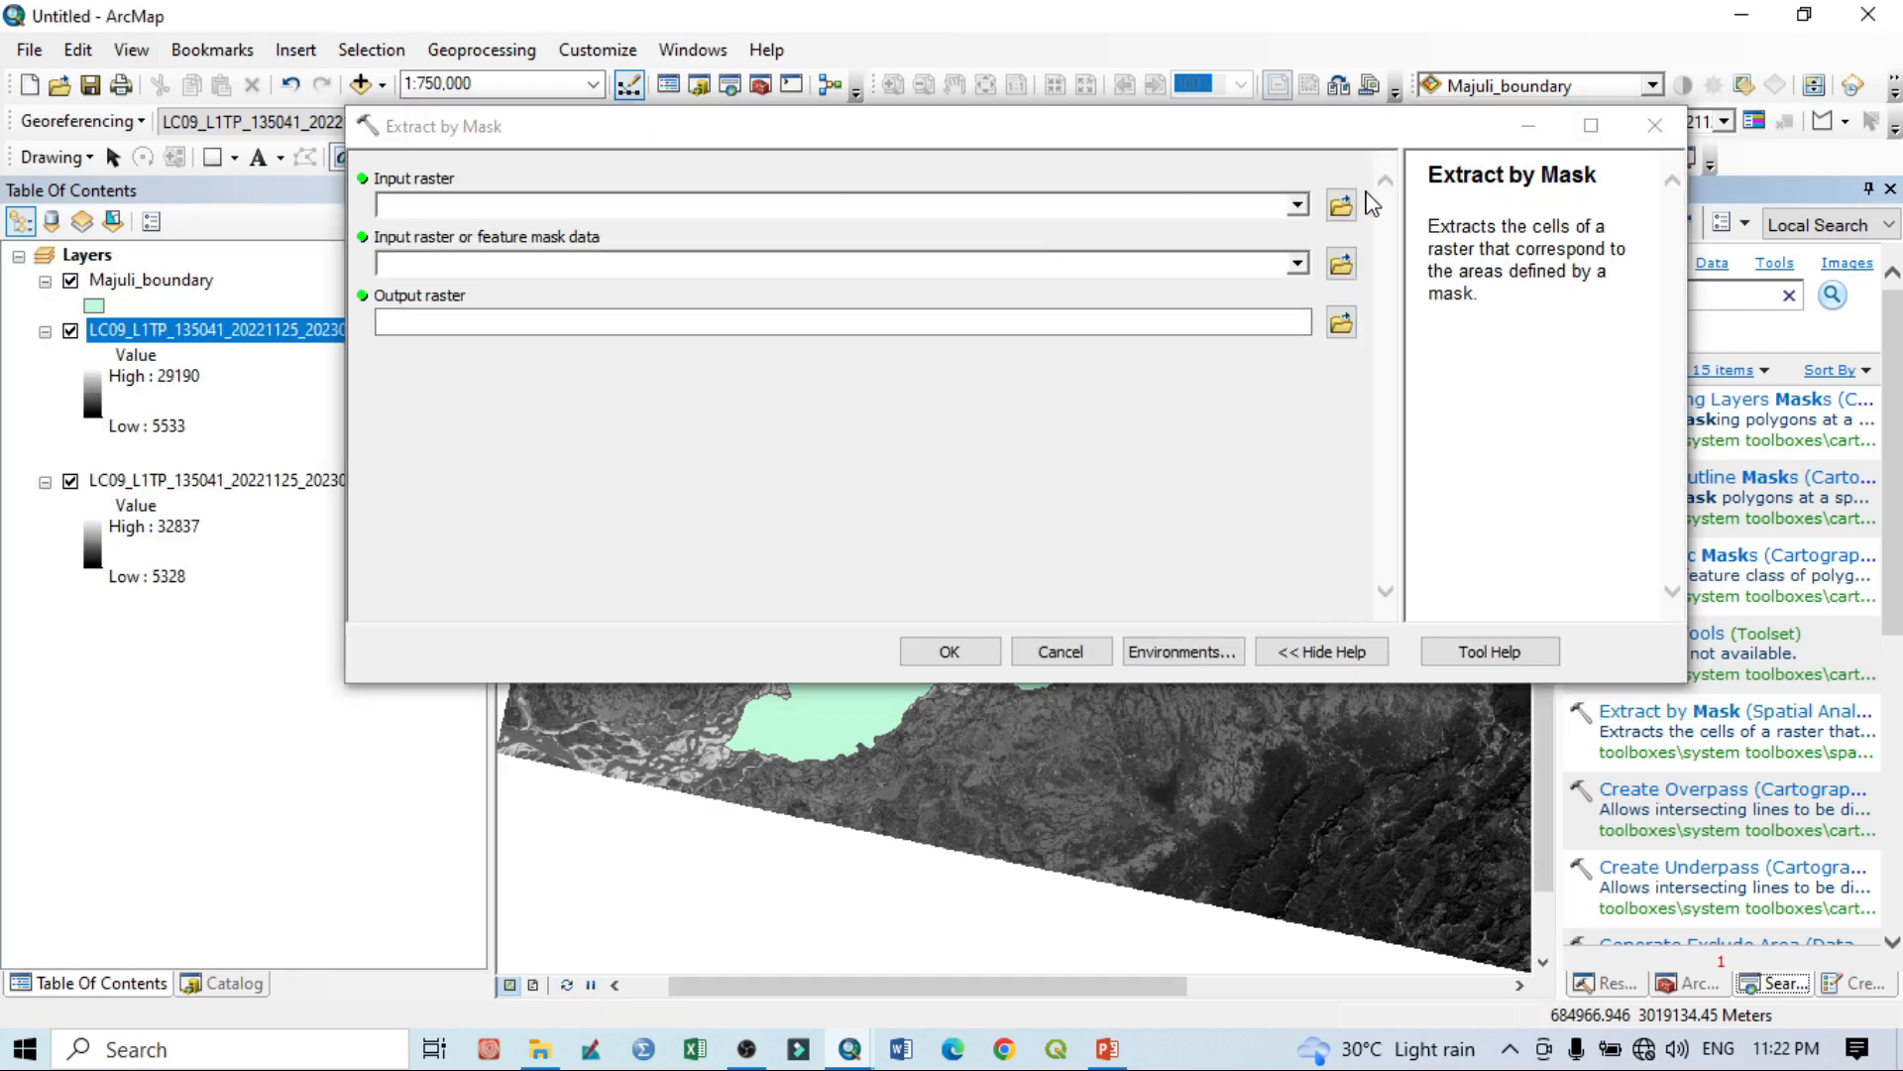
click(1298, 206)
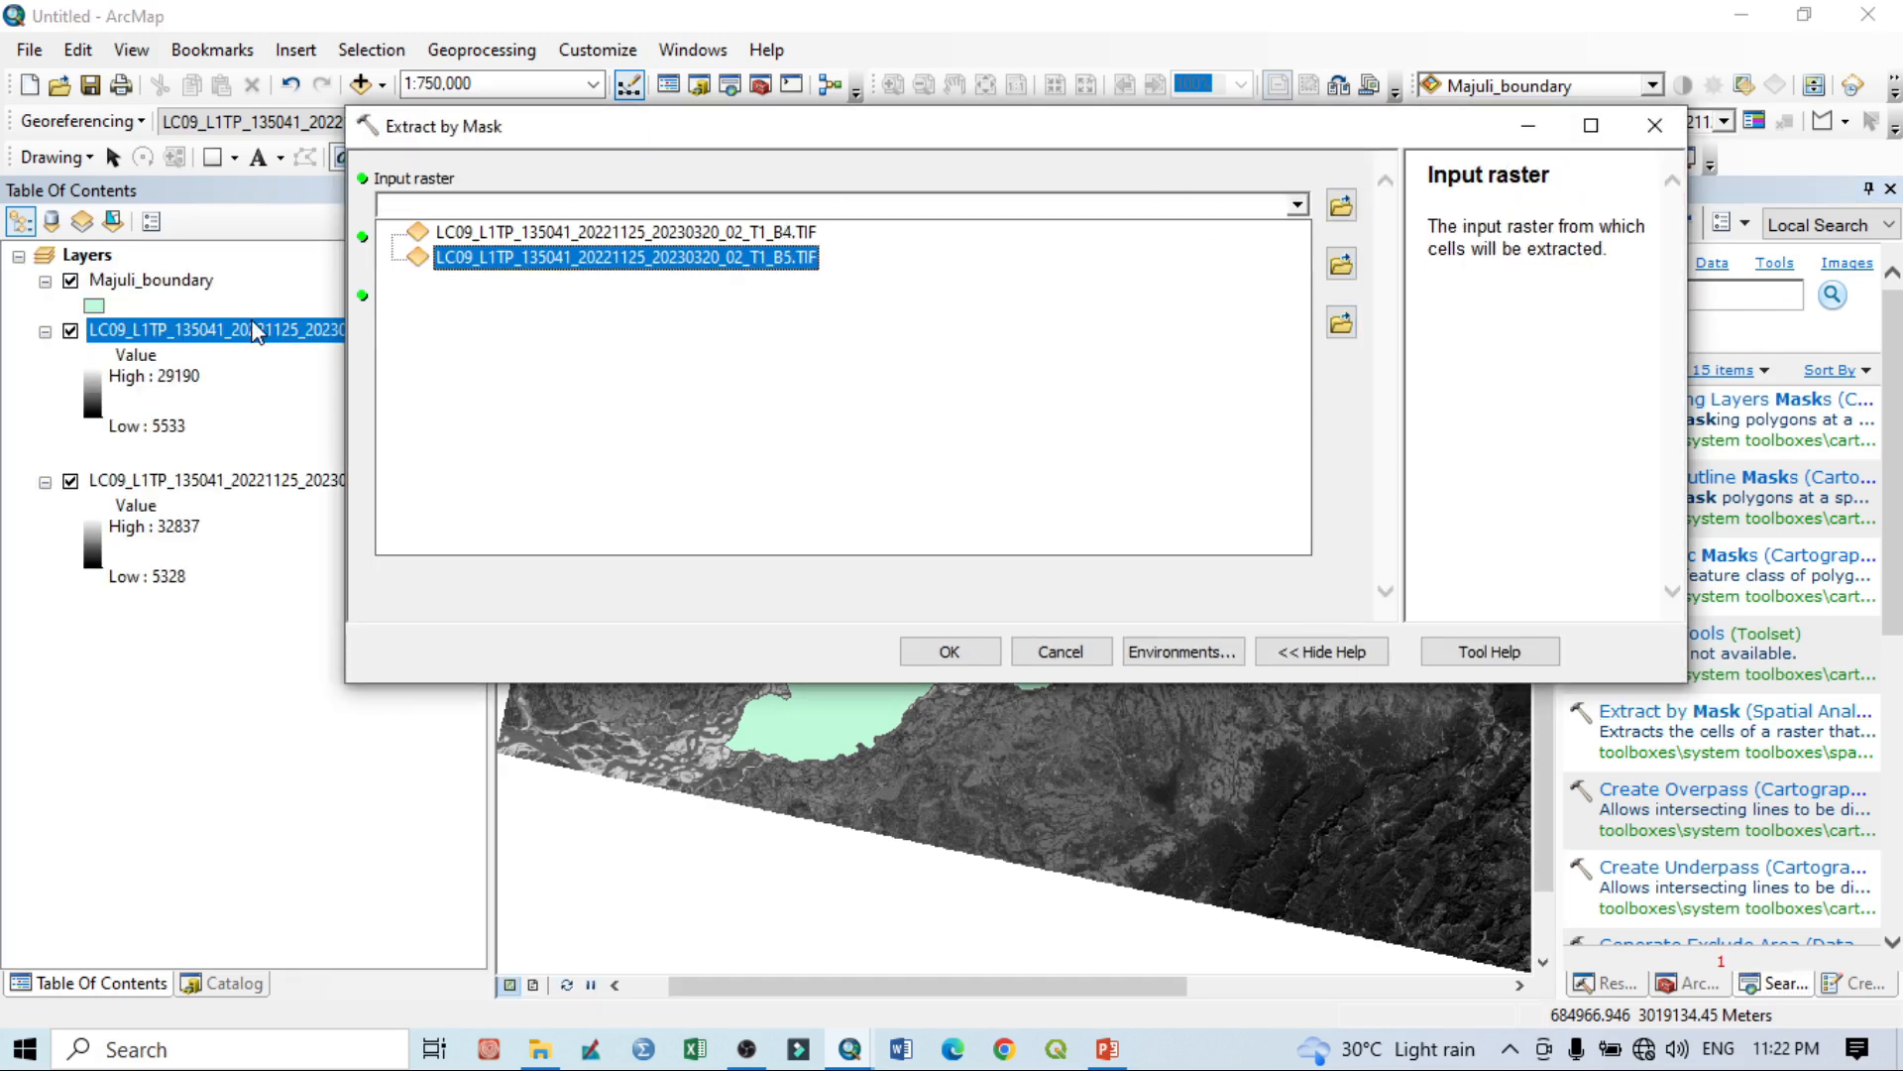
click(718, 234)
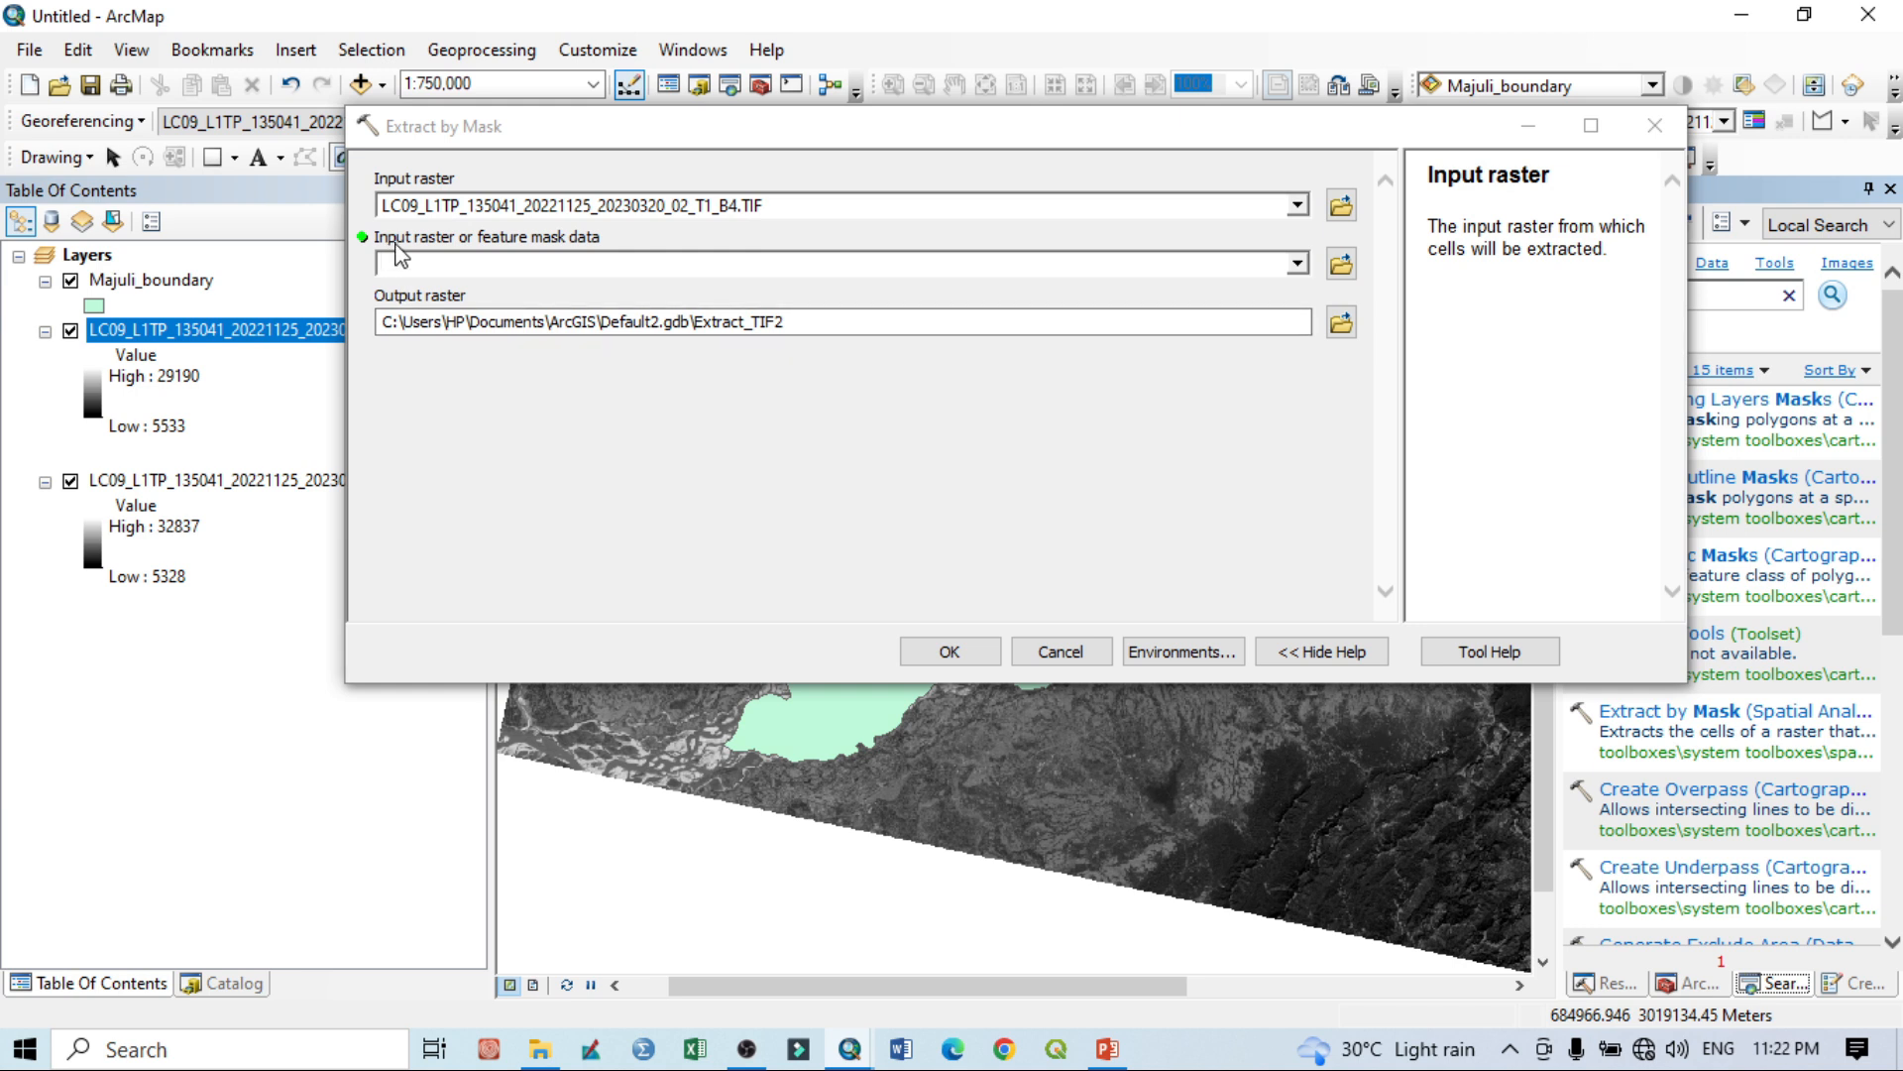
click(1296, 263)
click(526, 289)
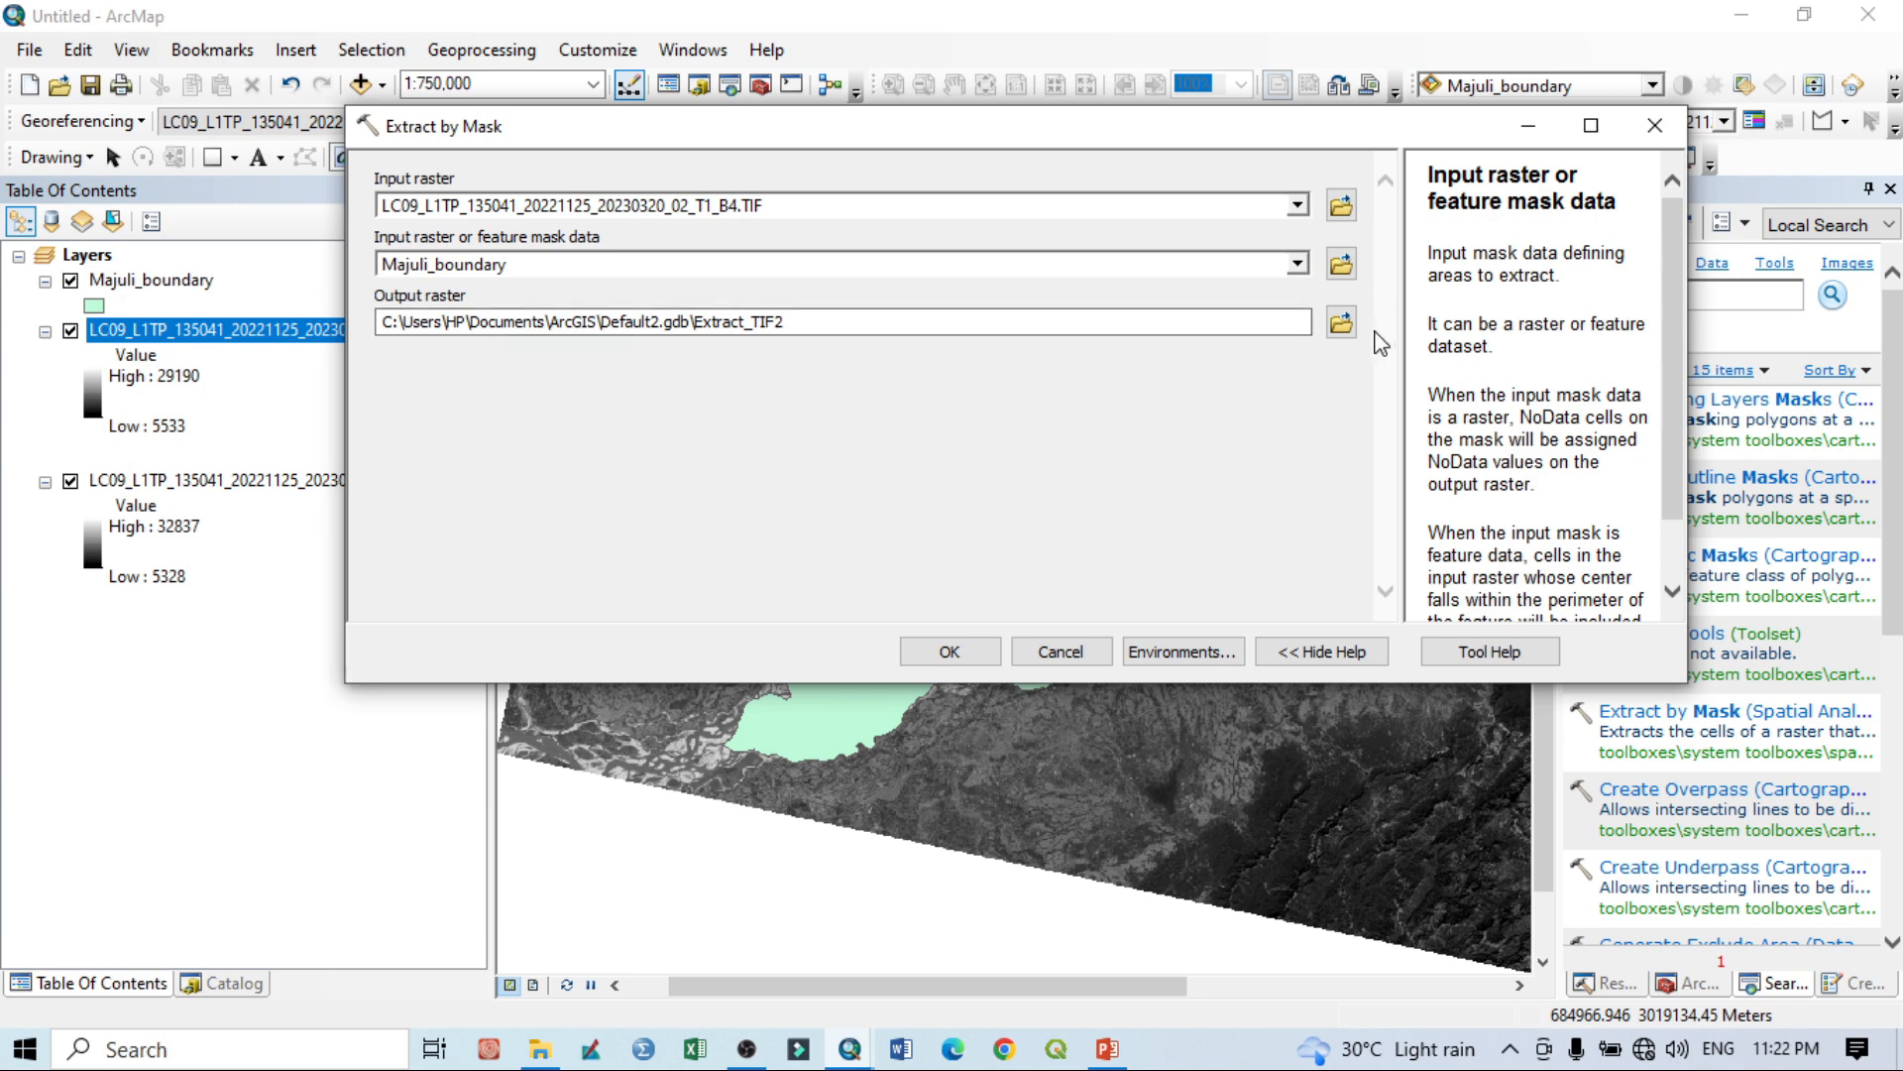
Set the output raster to BAND_4.tif in the Desktop's NDVI folder and run the band 4 extraction.
click(1343, 321)
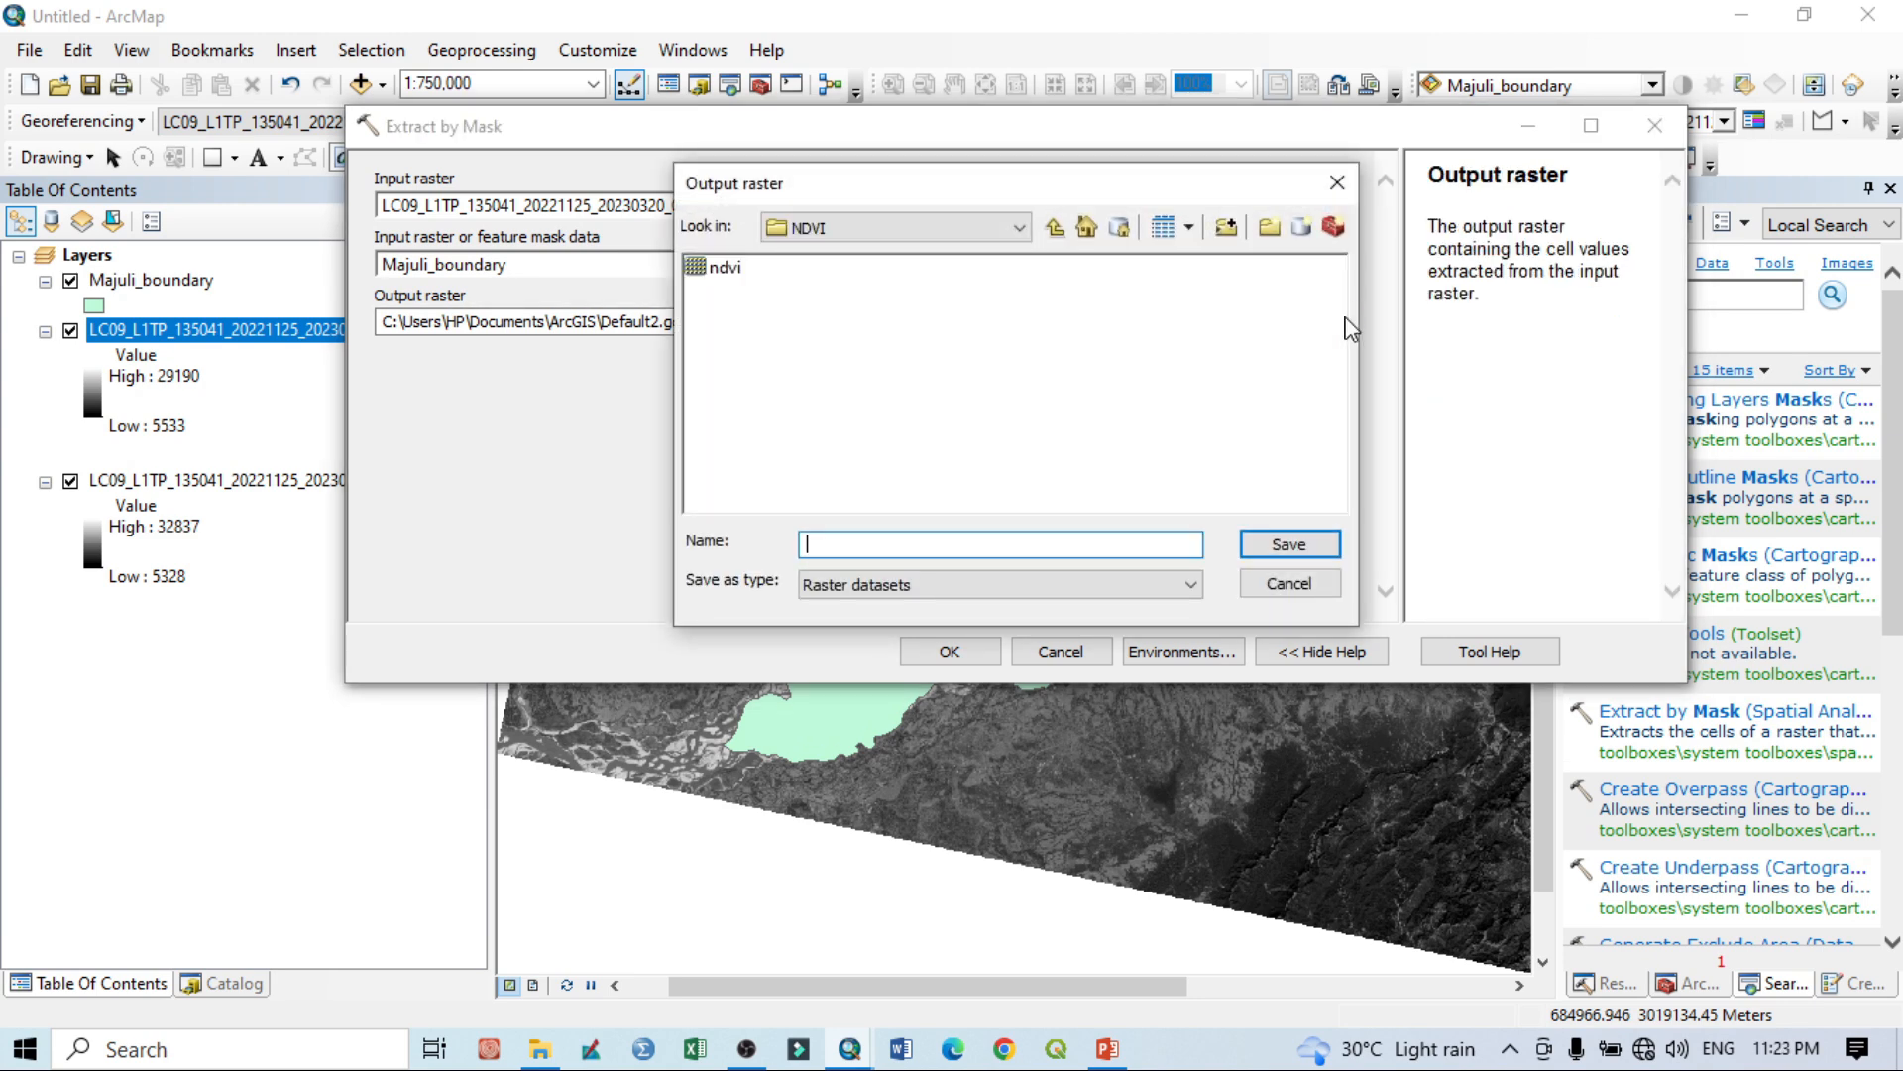
click(1019, 234)
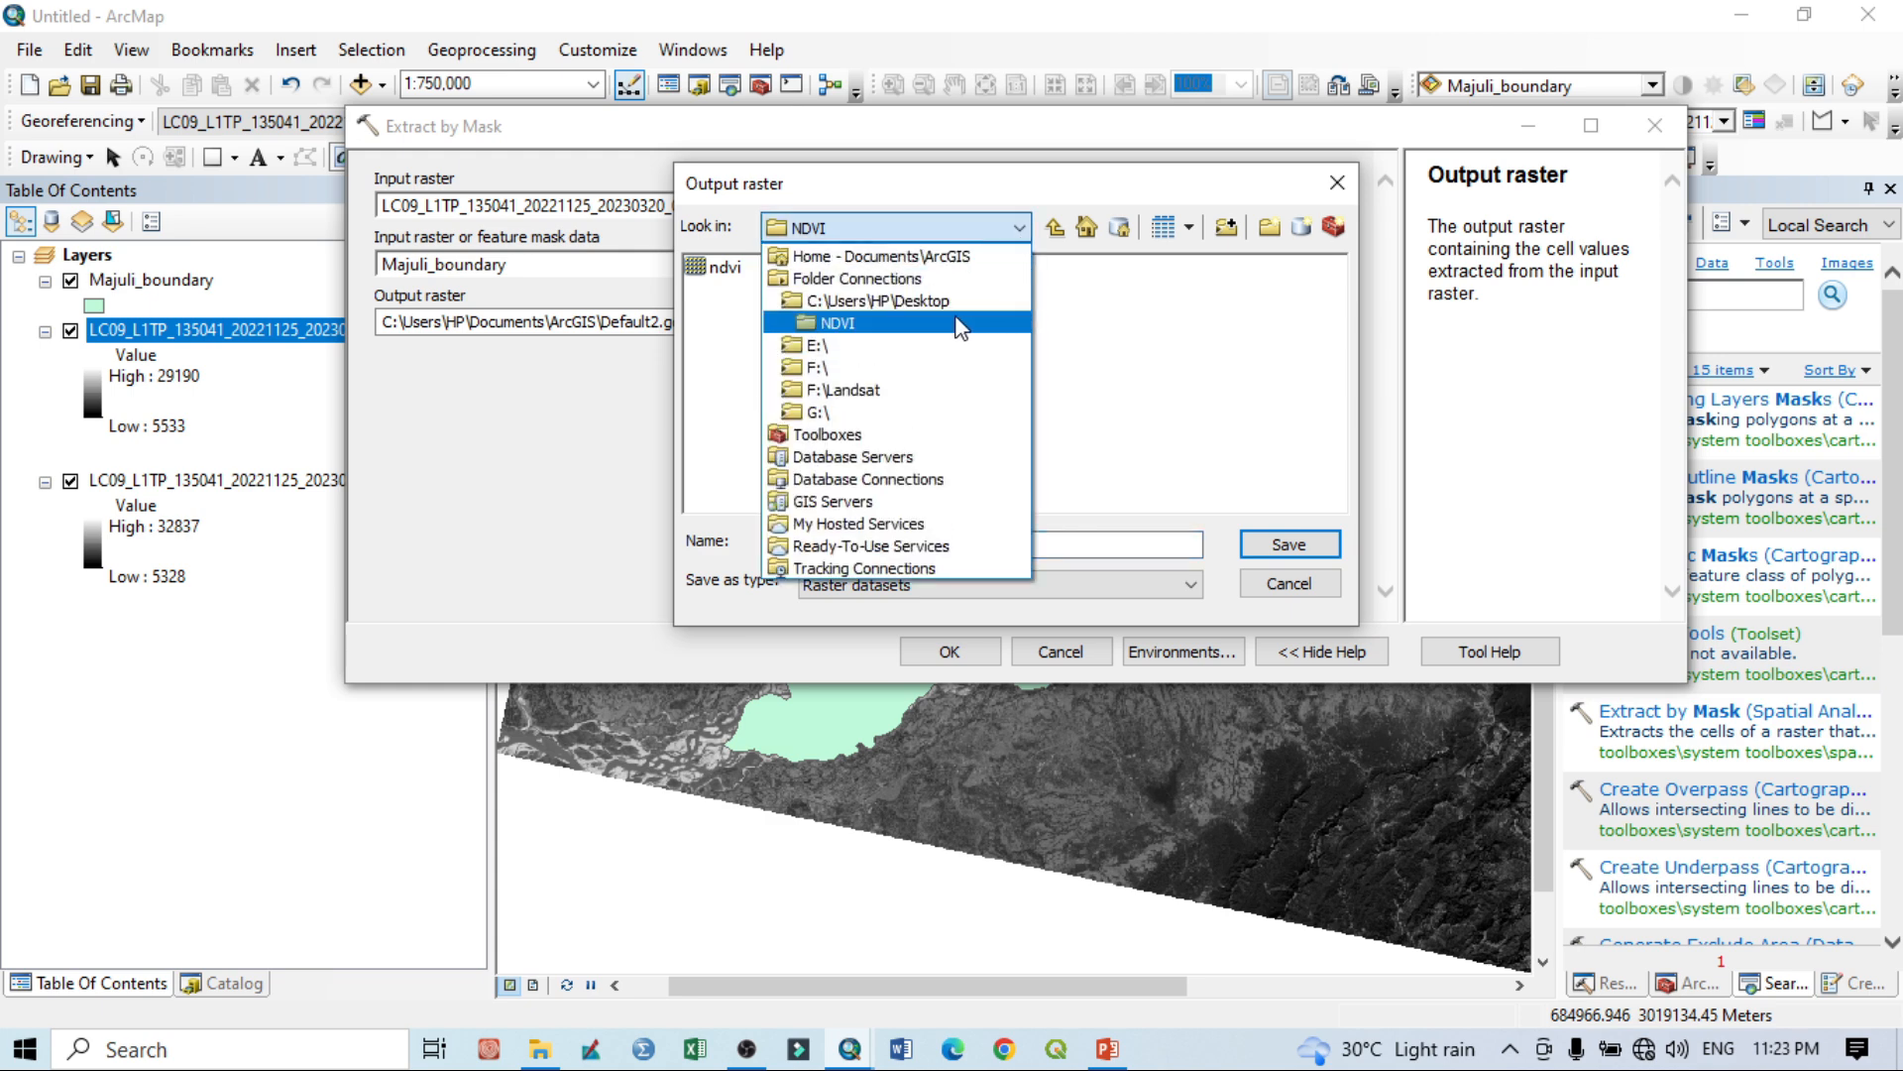
click(936, 304)
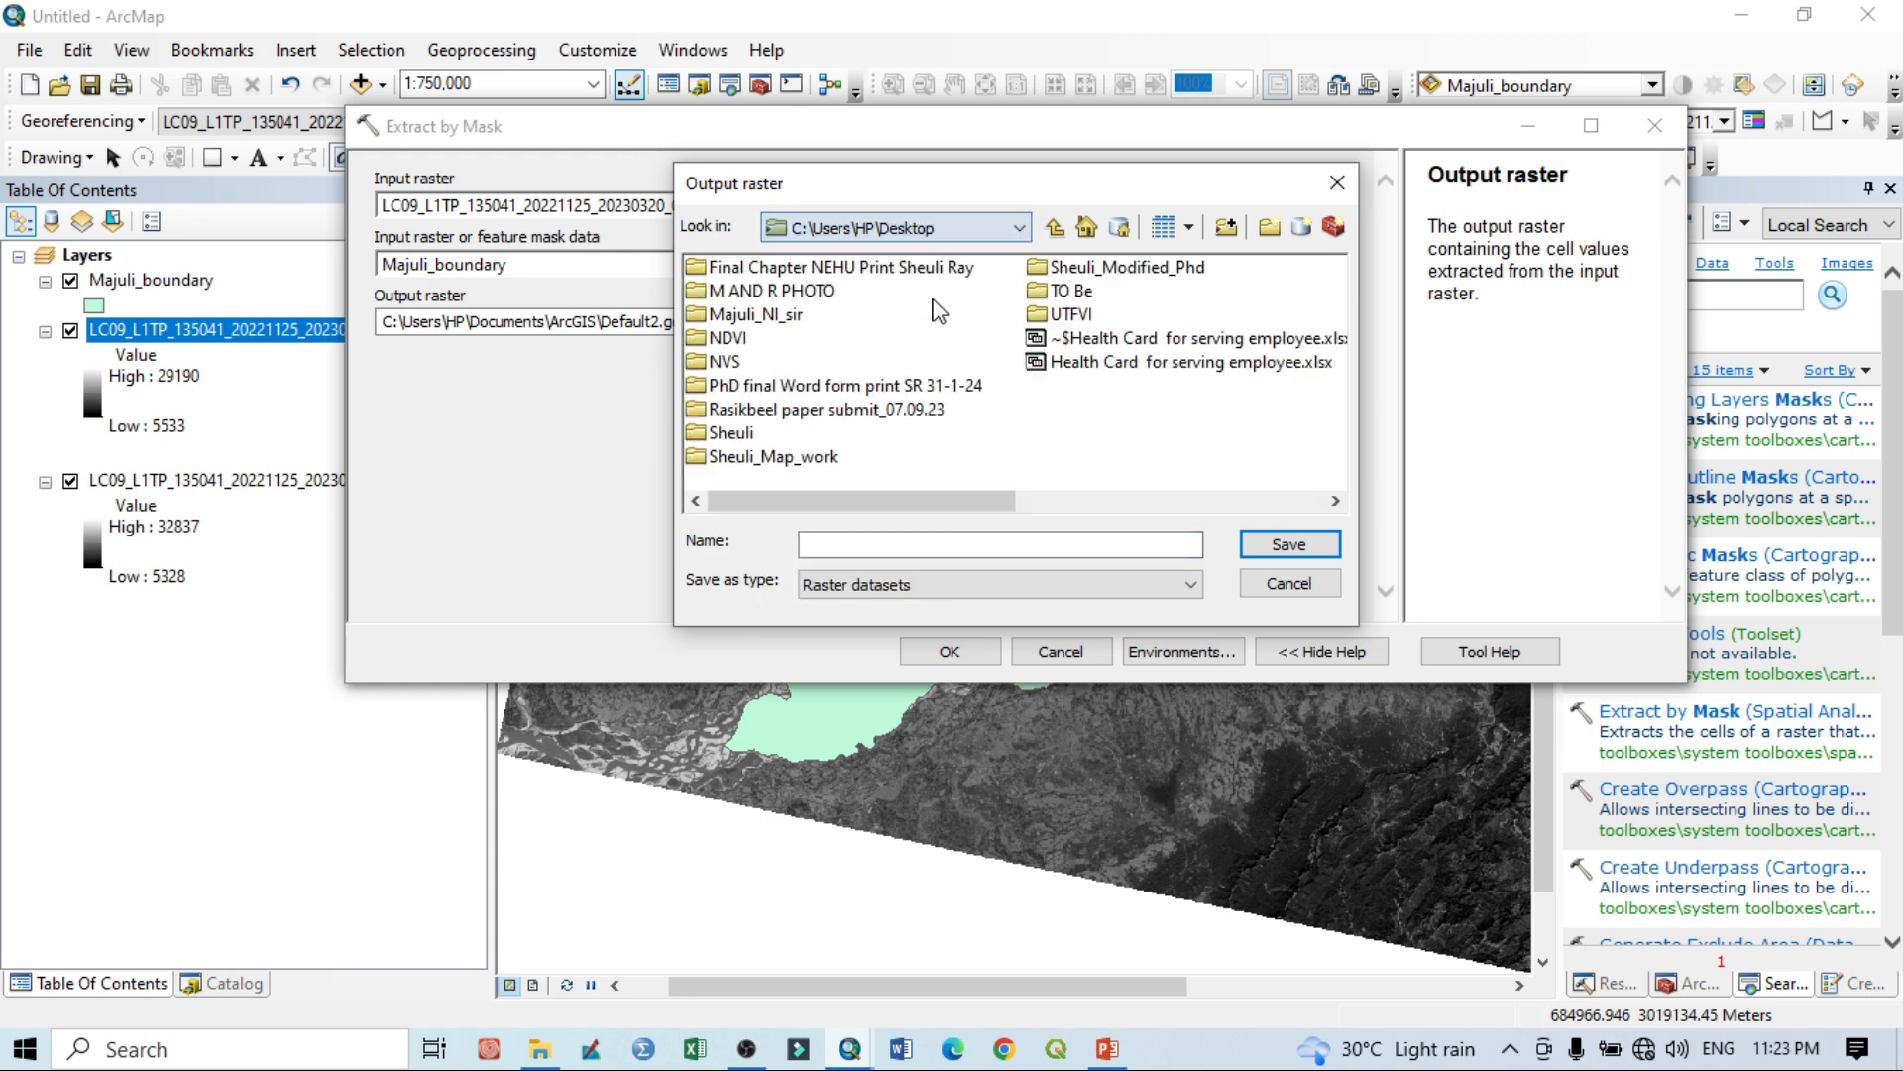
double_click(730, 338)
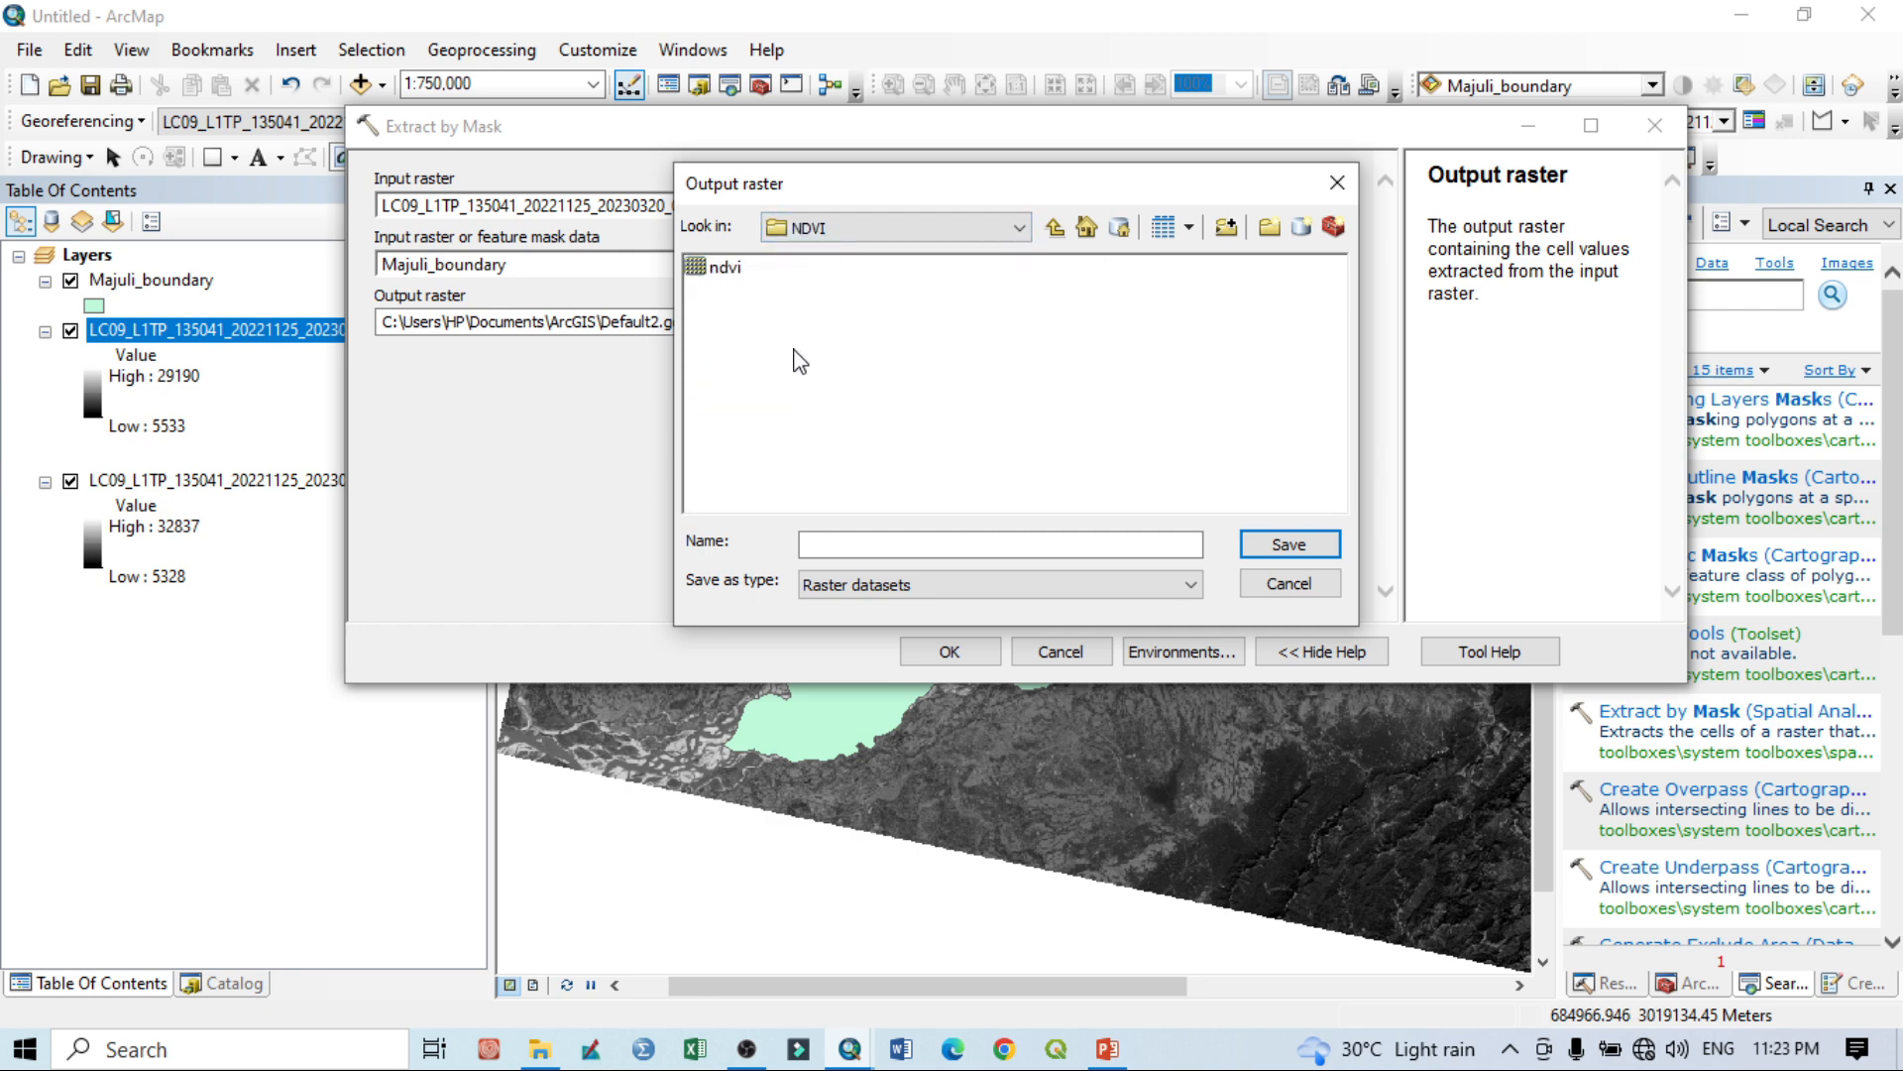
click(834, 550)
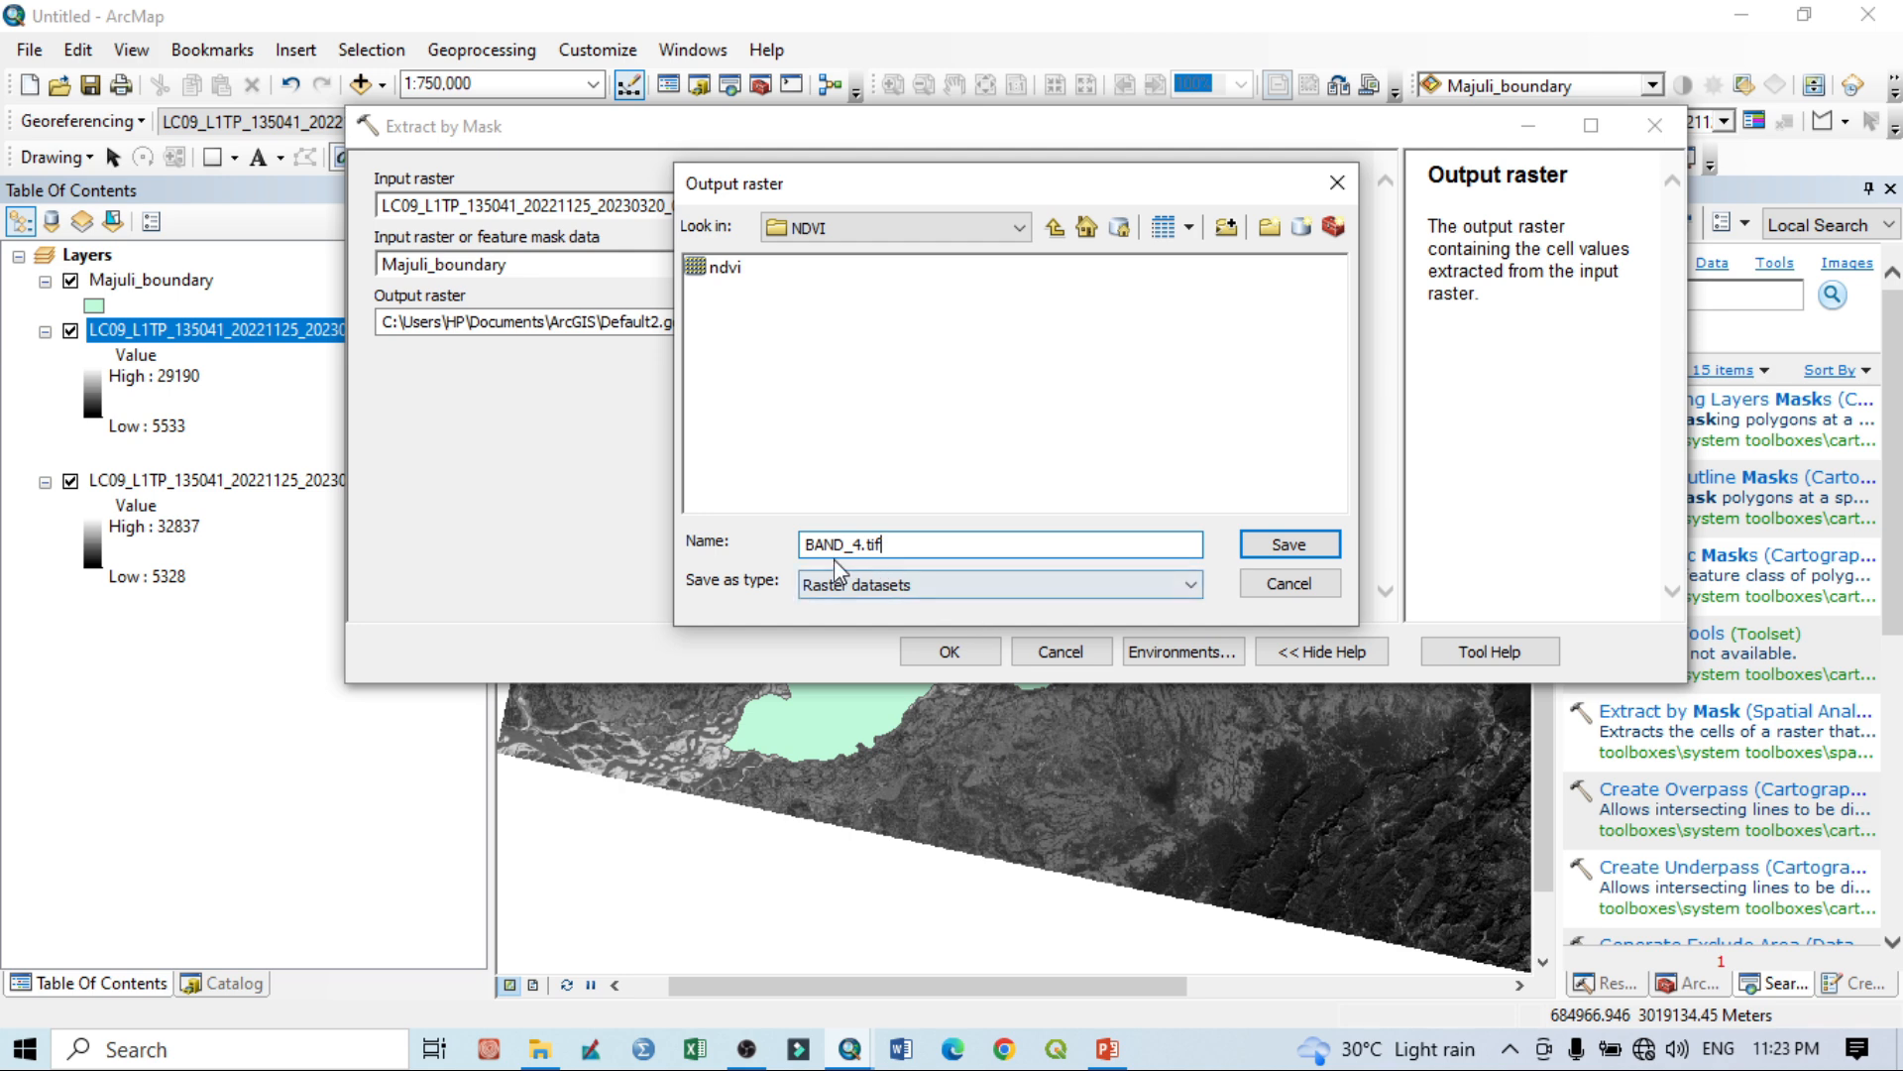
click(1287, 543)
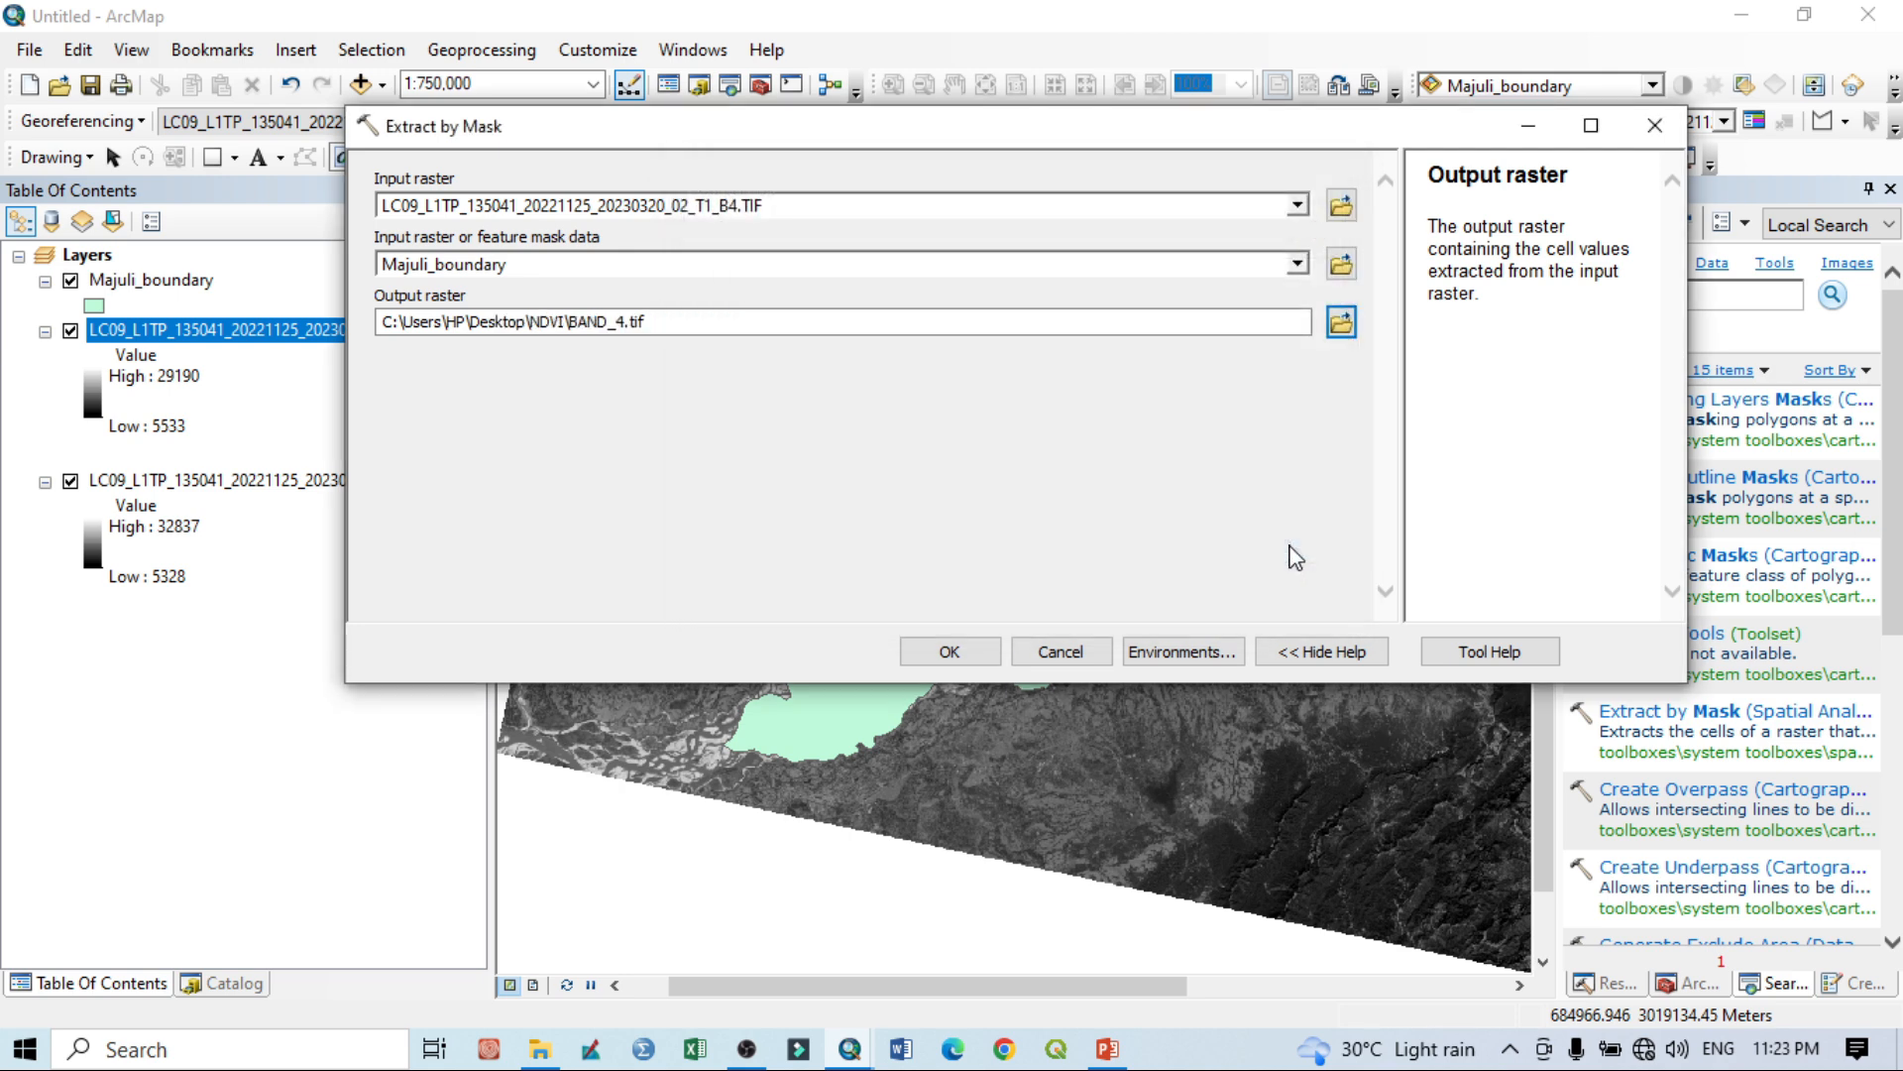
click(920, 649)
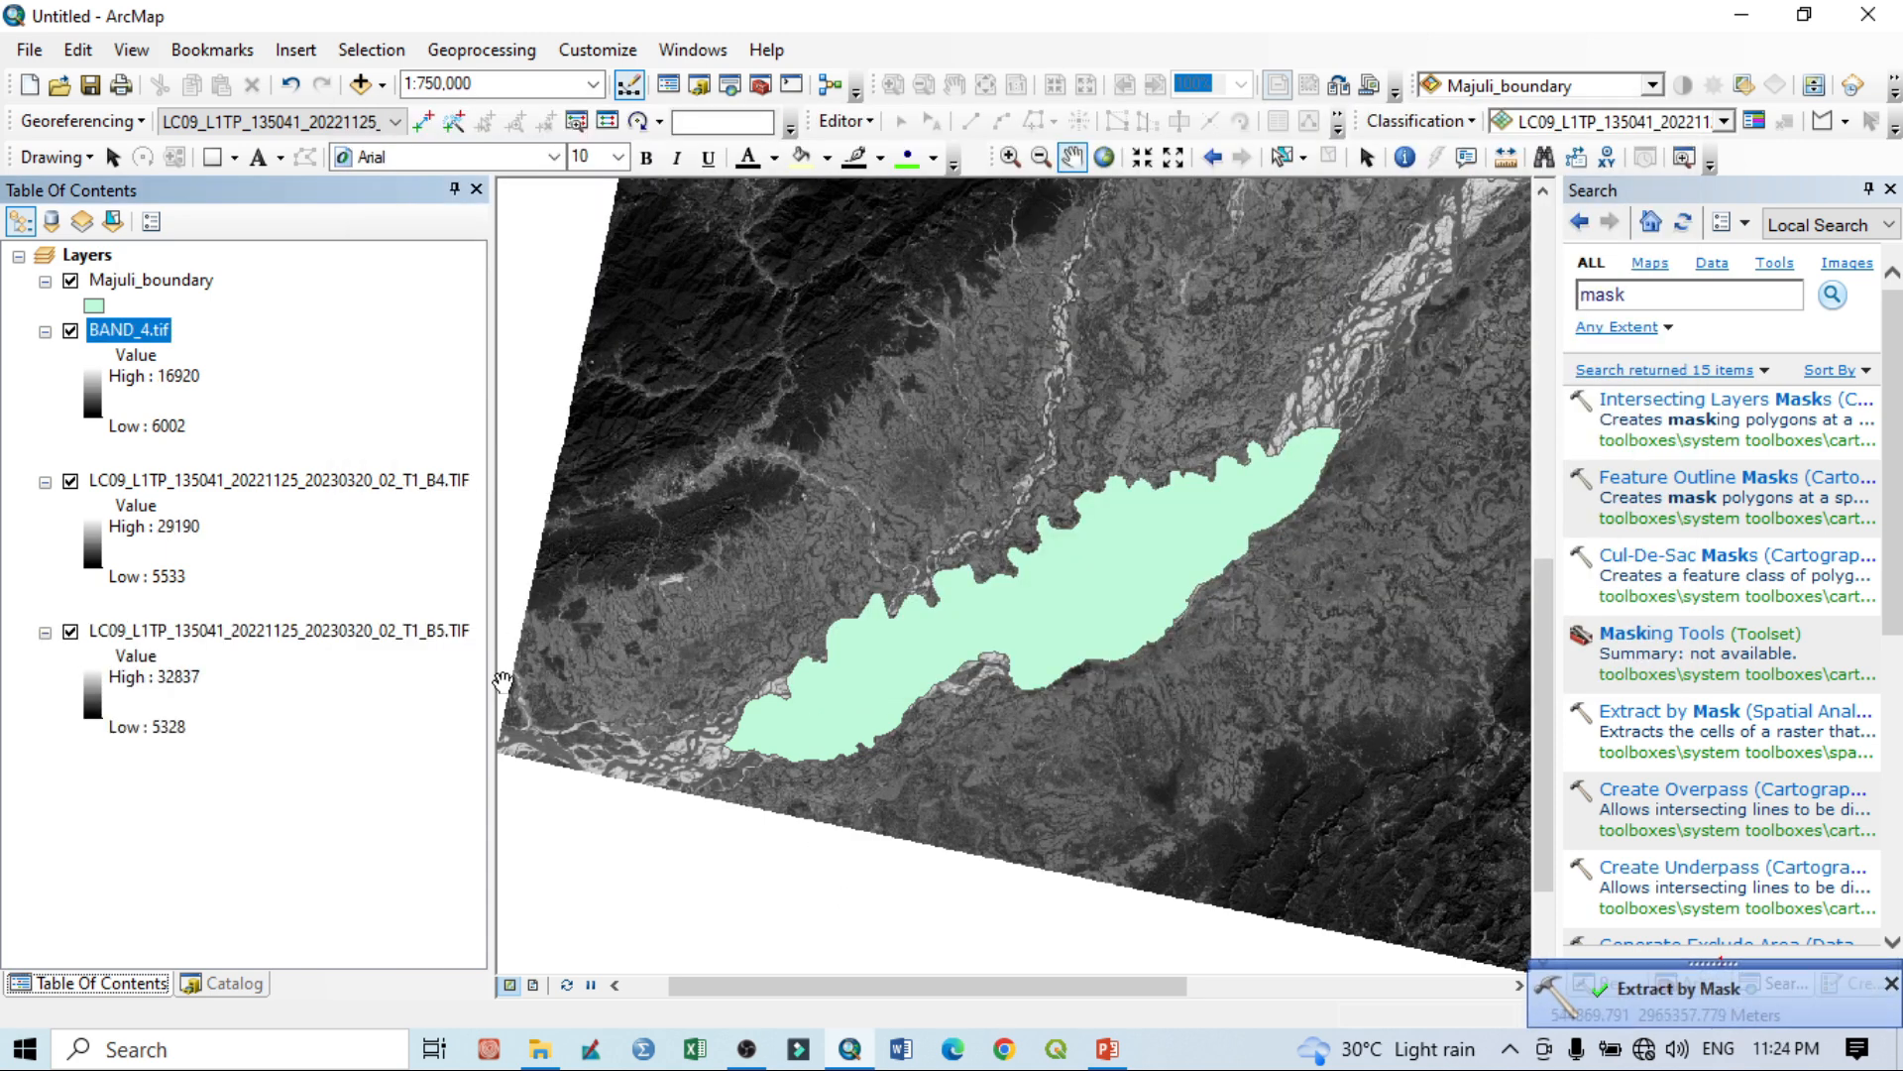
Hide the original B4 and B5 rasters and the Majuli_boundary layer, and inspect the clipped BAND_4.tif.
click(71, 482)
click(70, 631)
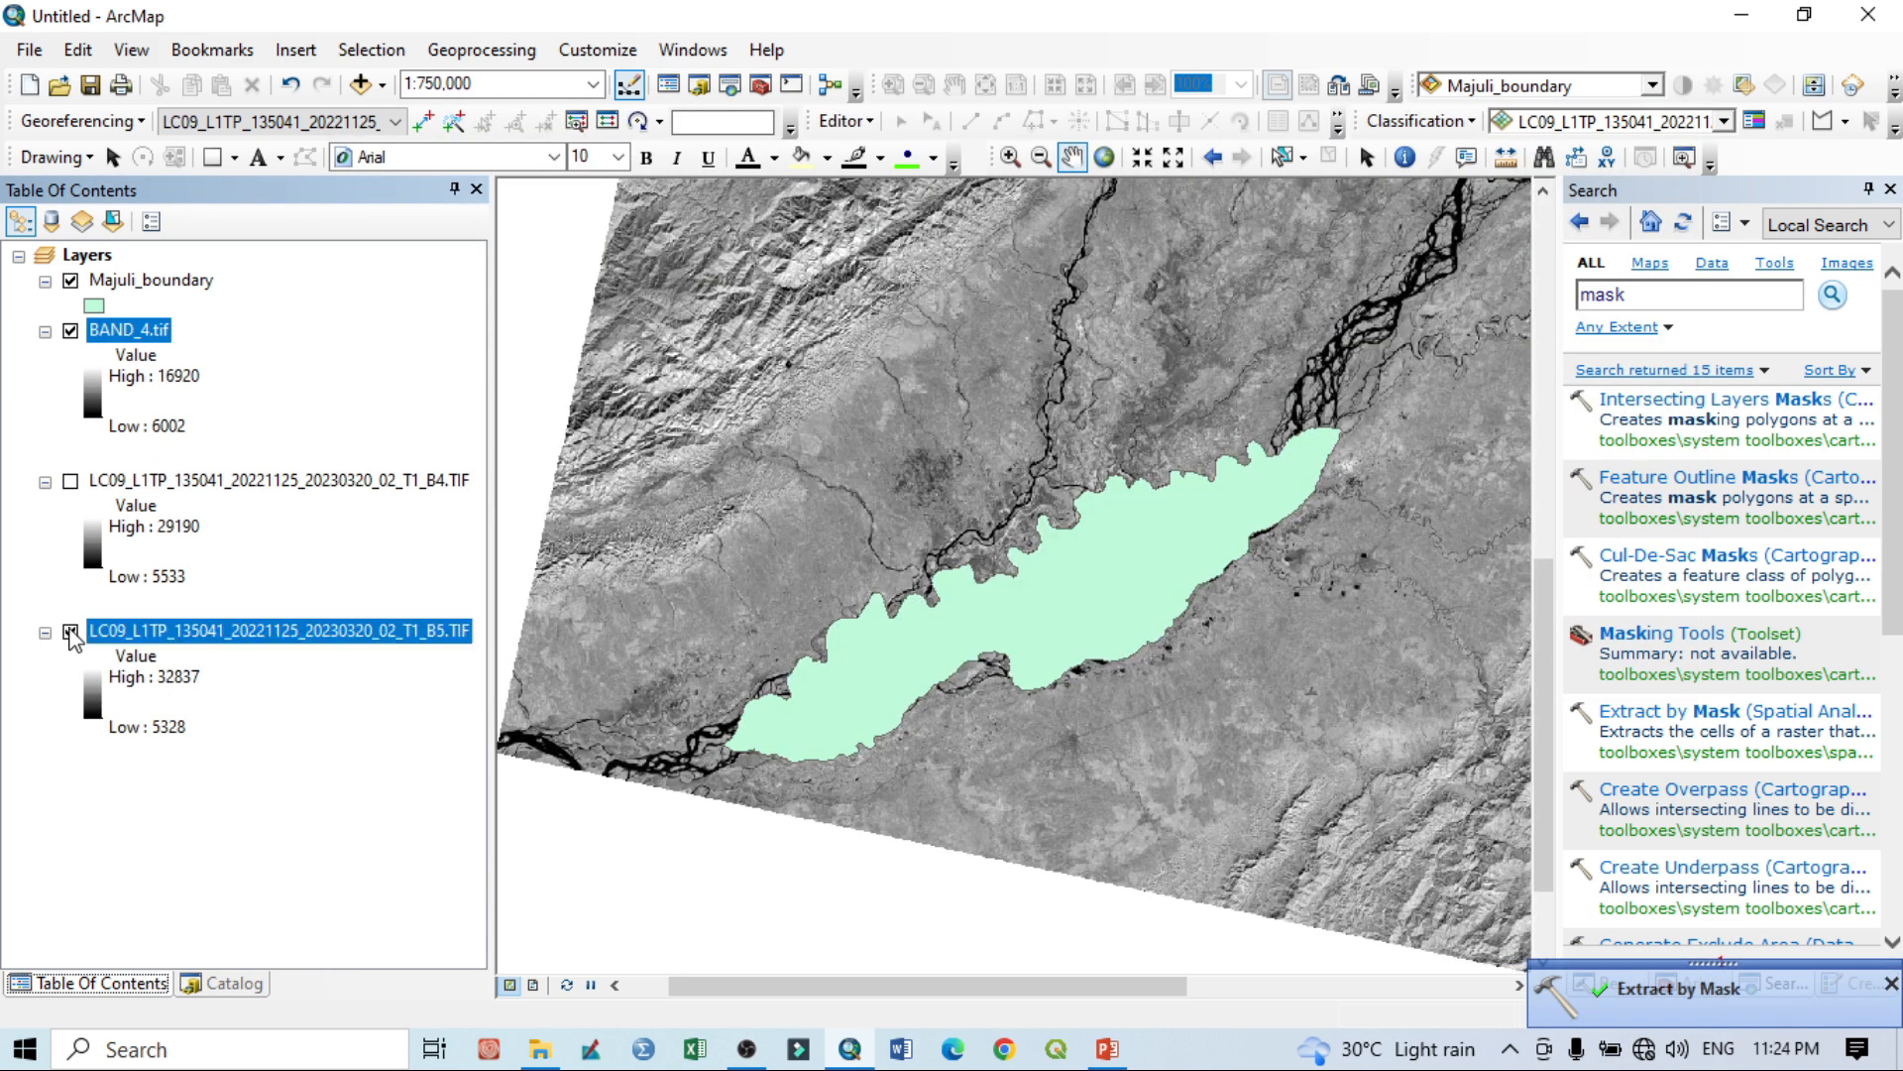
click(70, 281)
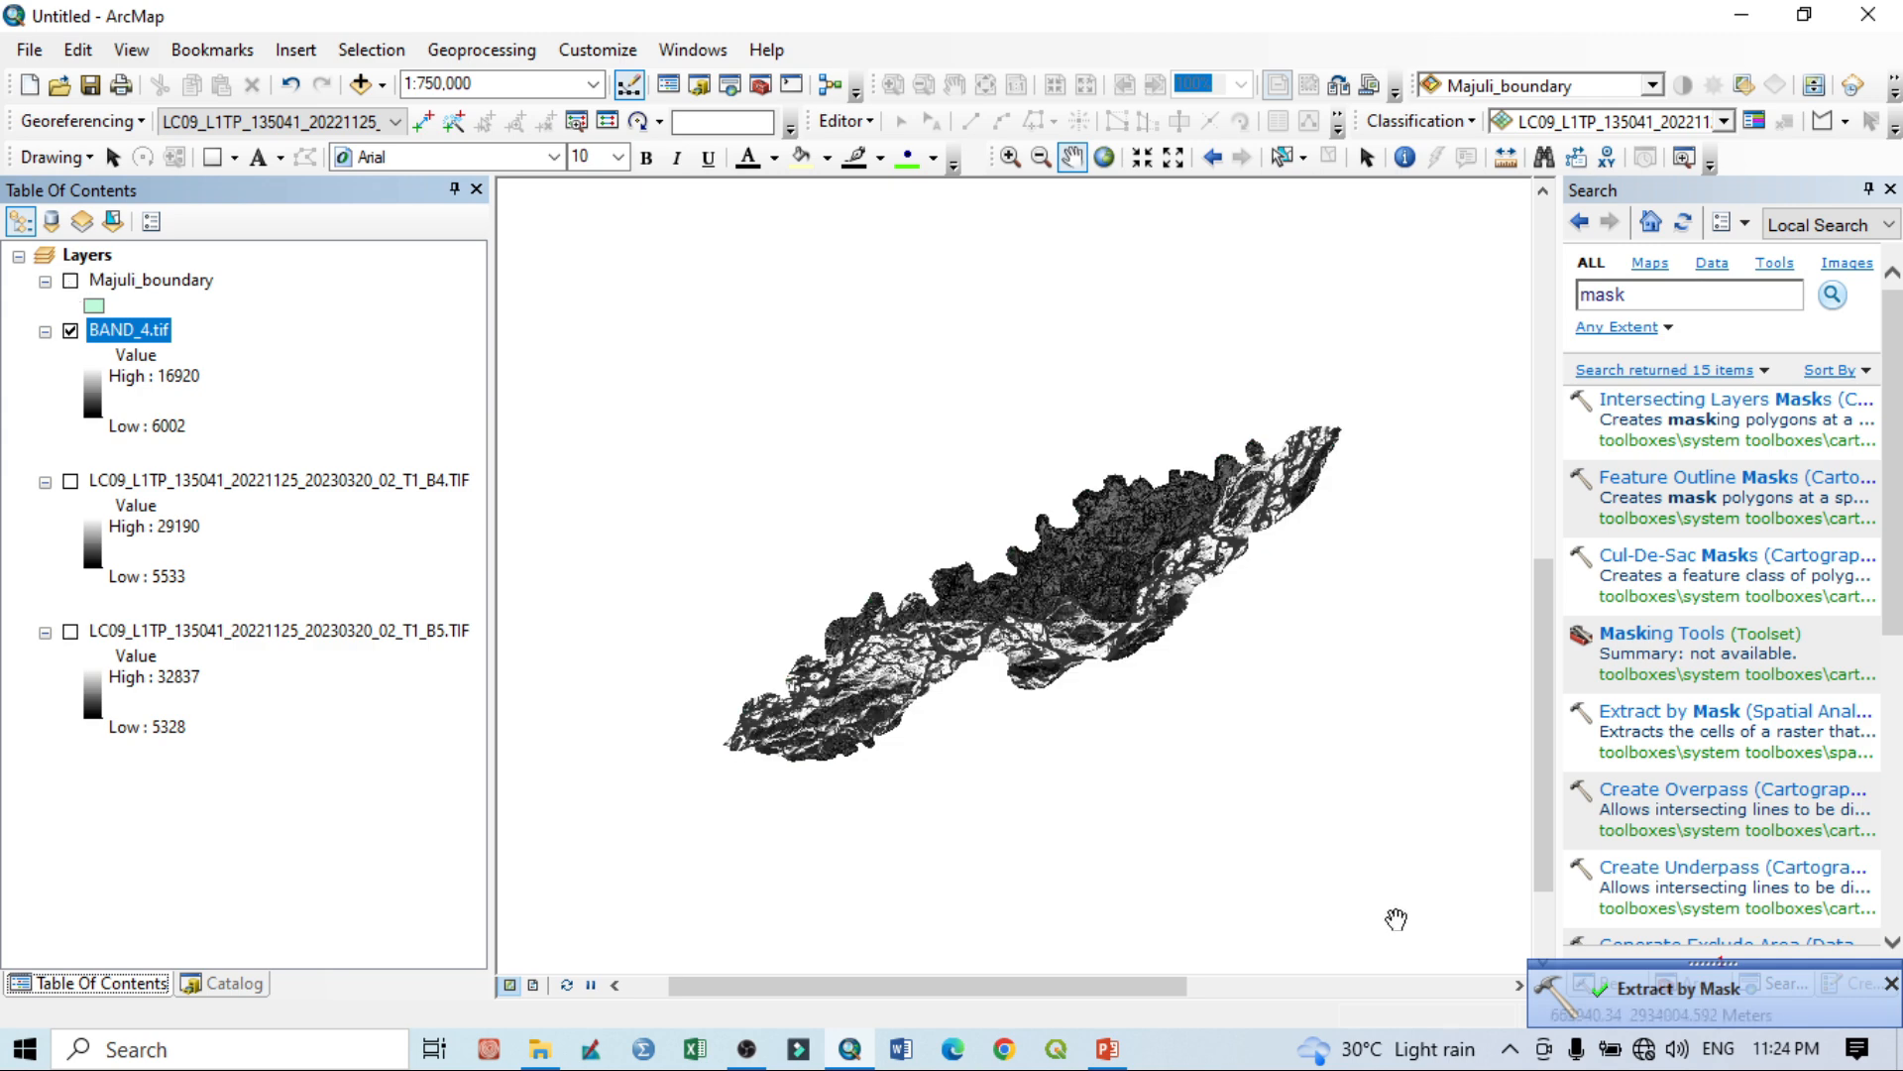
scroll(967, 687, down, 1)
scroll(967, 687, down, 5)
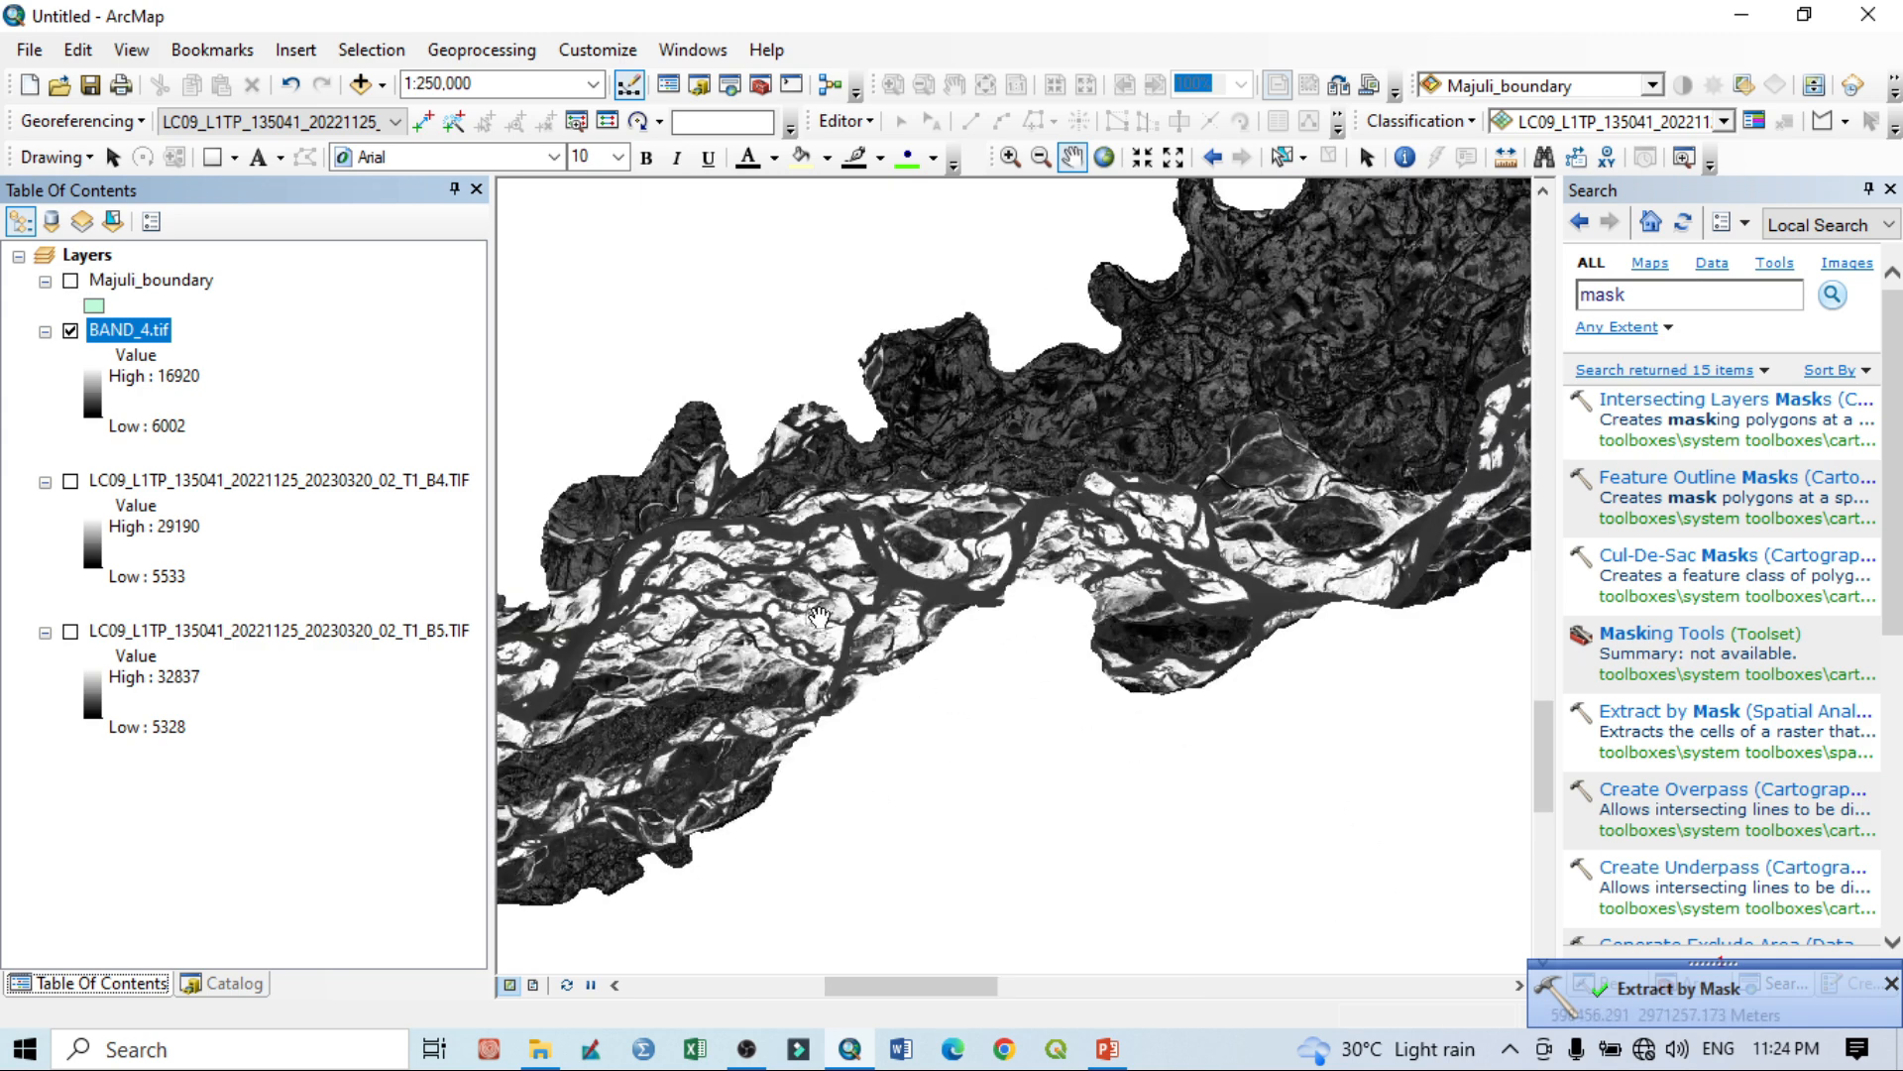
scroll(1129, 628, down, 1)
scroll(1129, 628, up, 4)
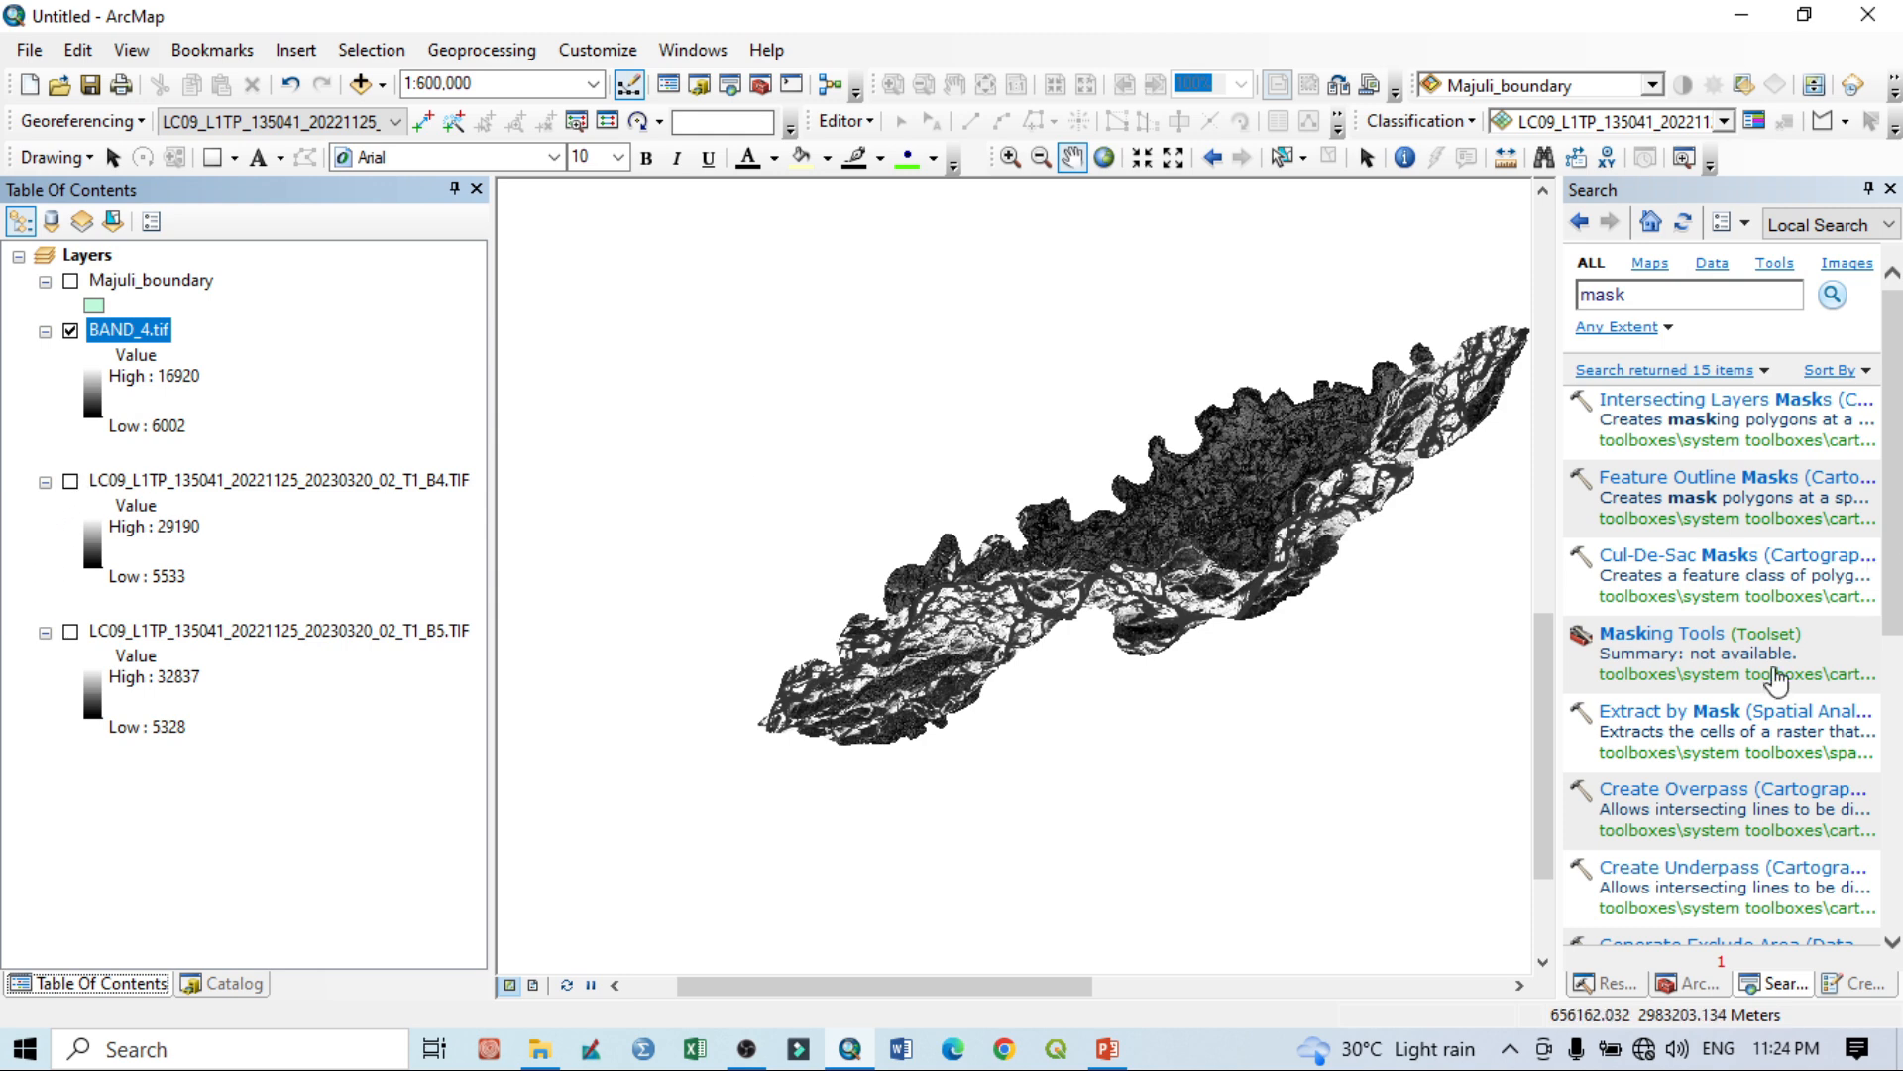
Open Extract by Mask again with the B5 TIF as input raster and Majuli_boundary as mask data.
click(1658, 714)
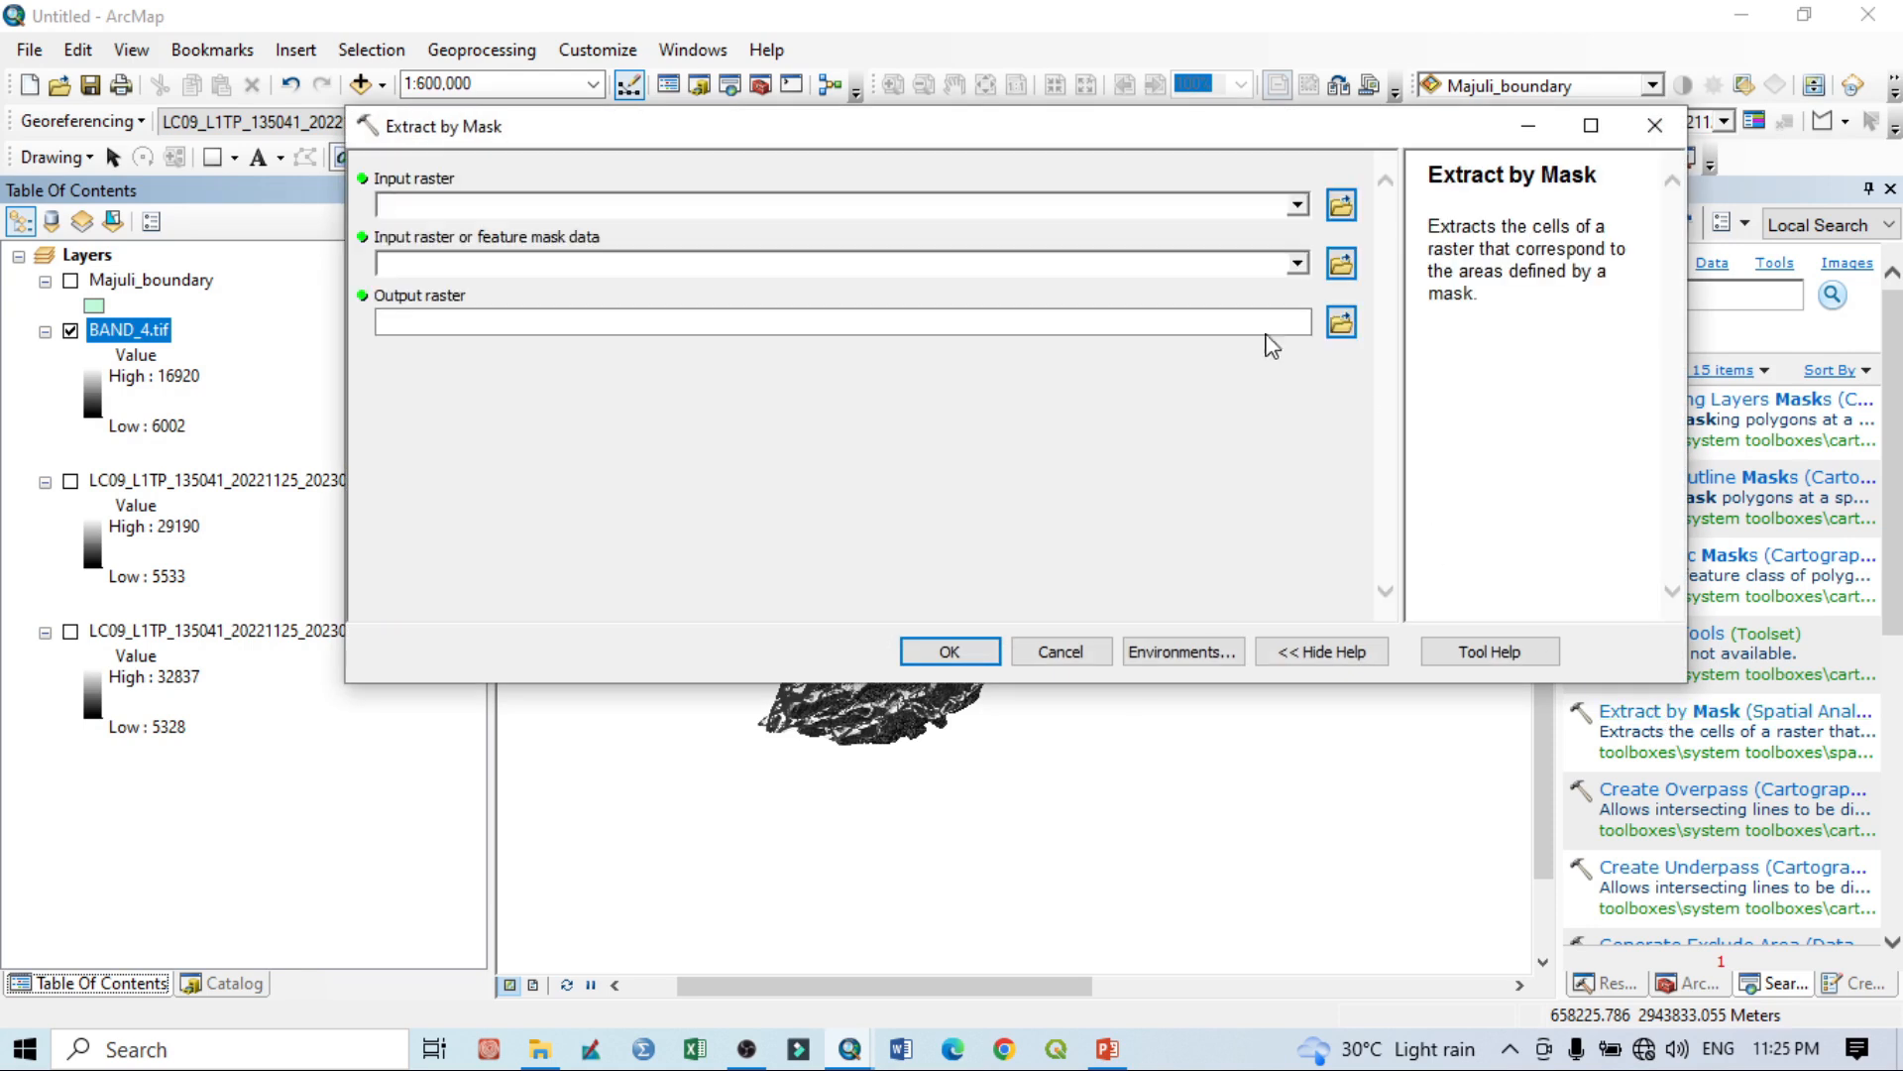
click(1297, 204)
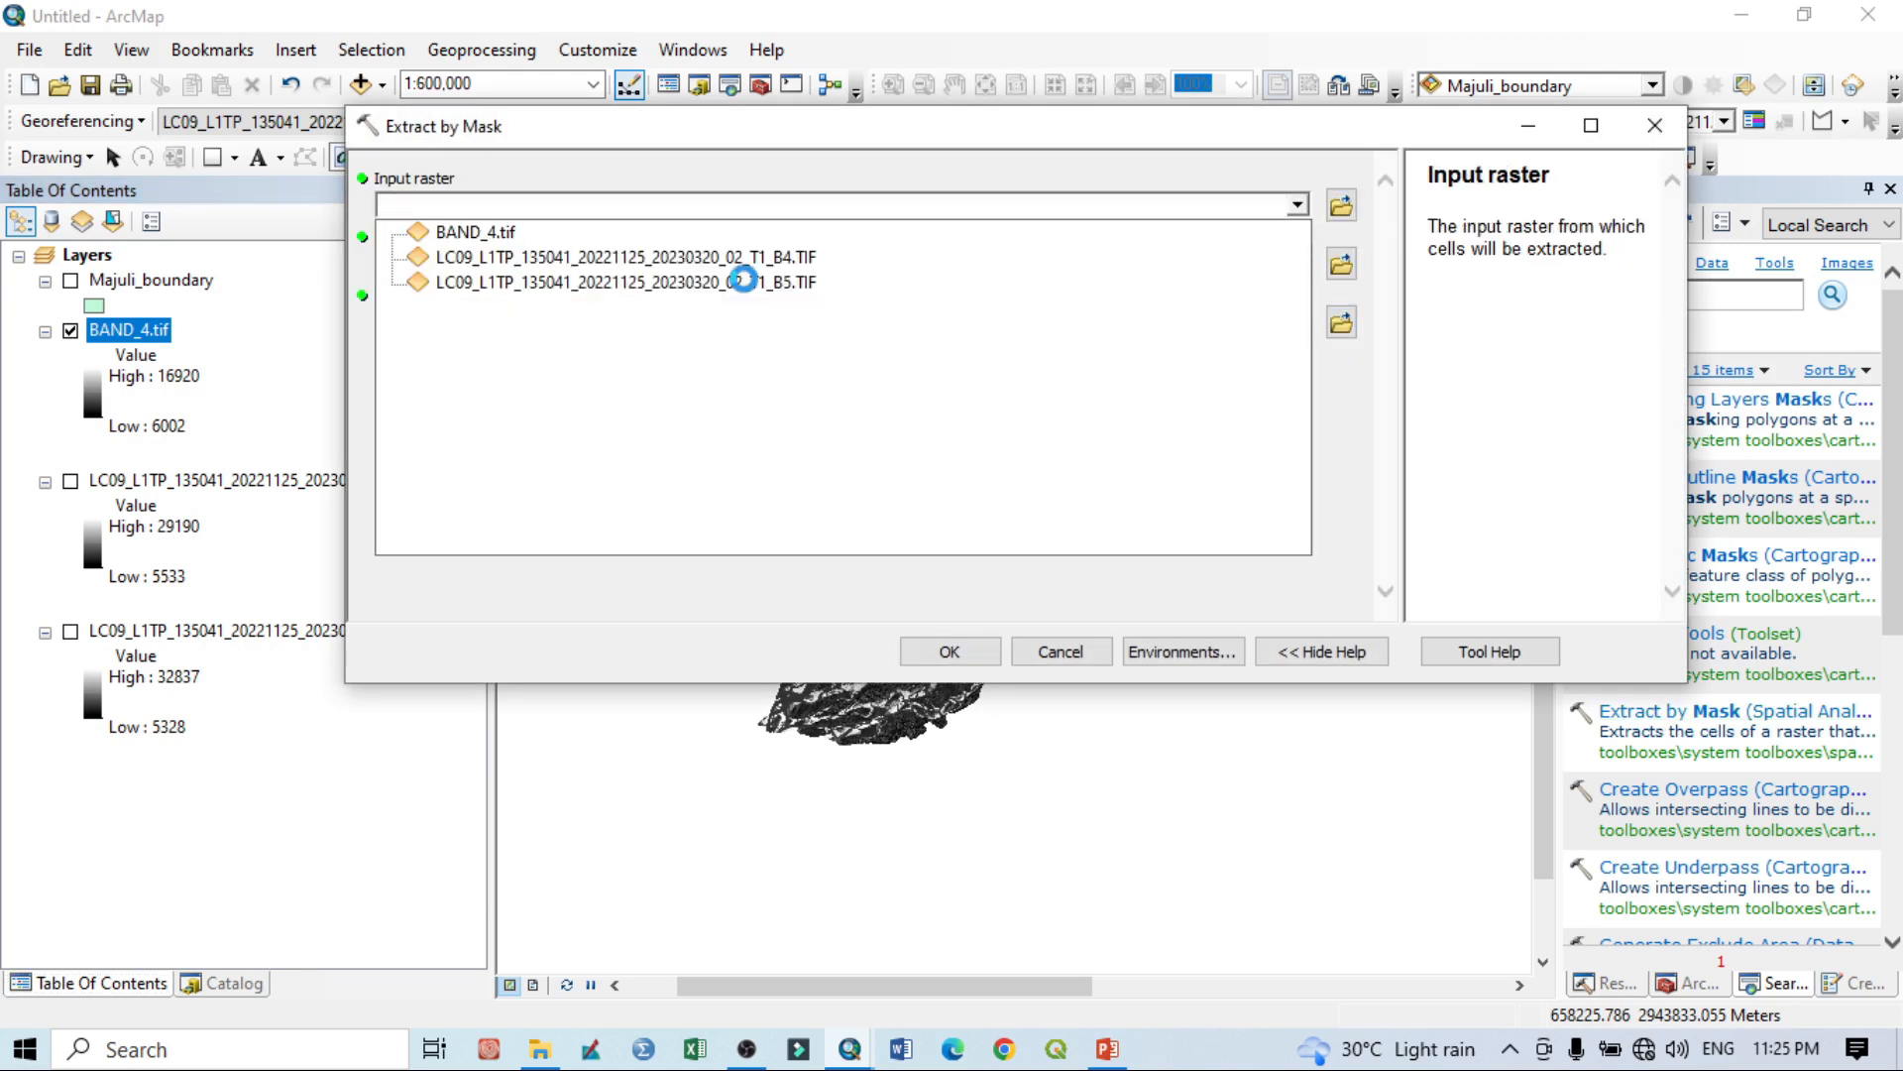
click(744, 282)
click(1297, 263)
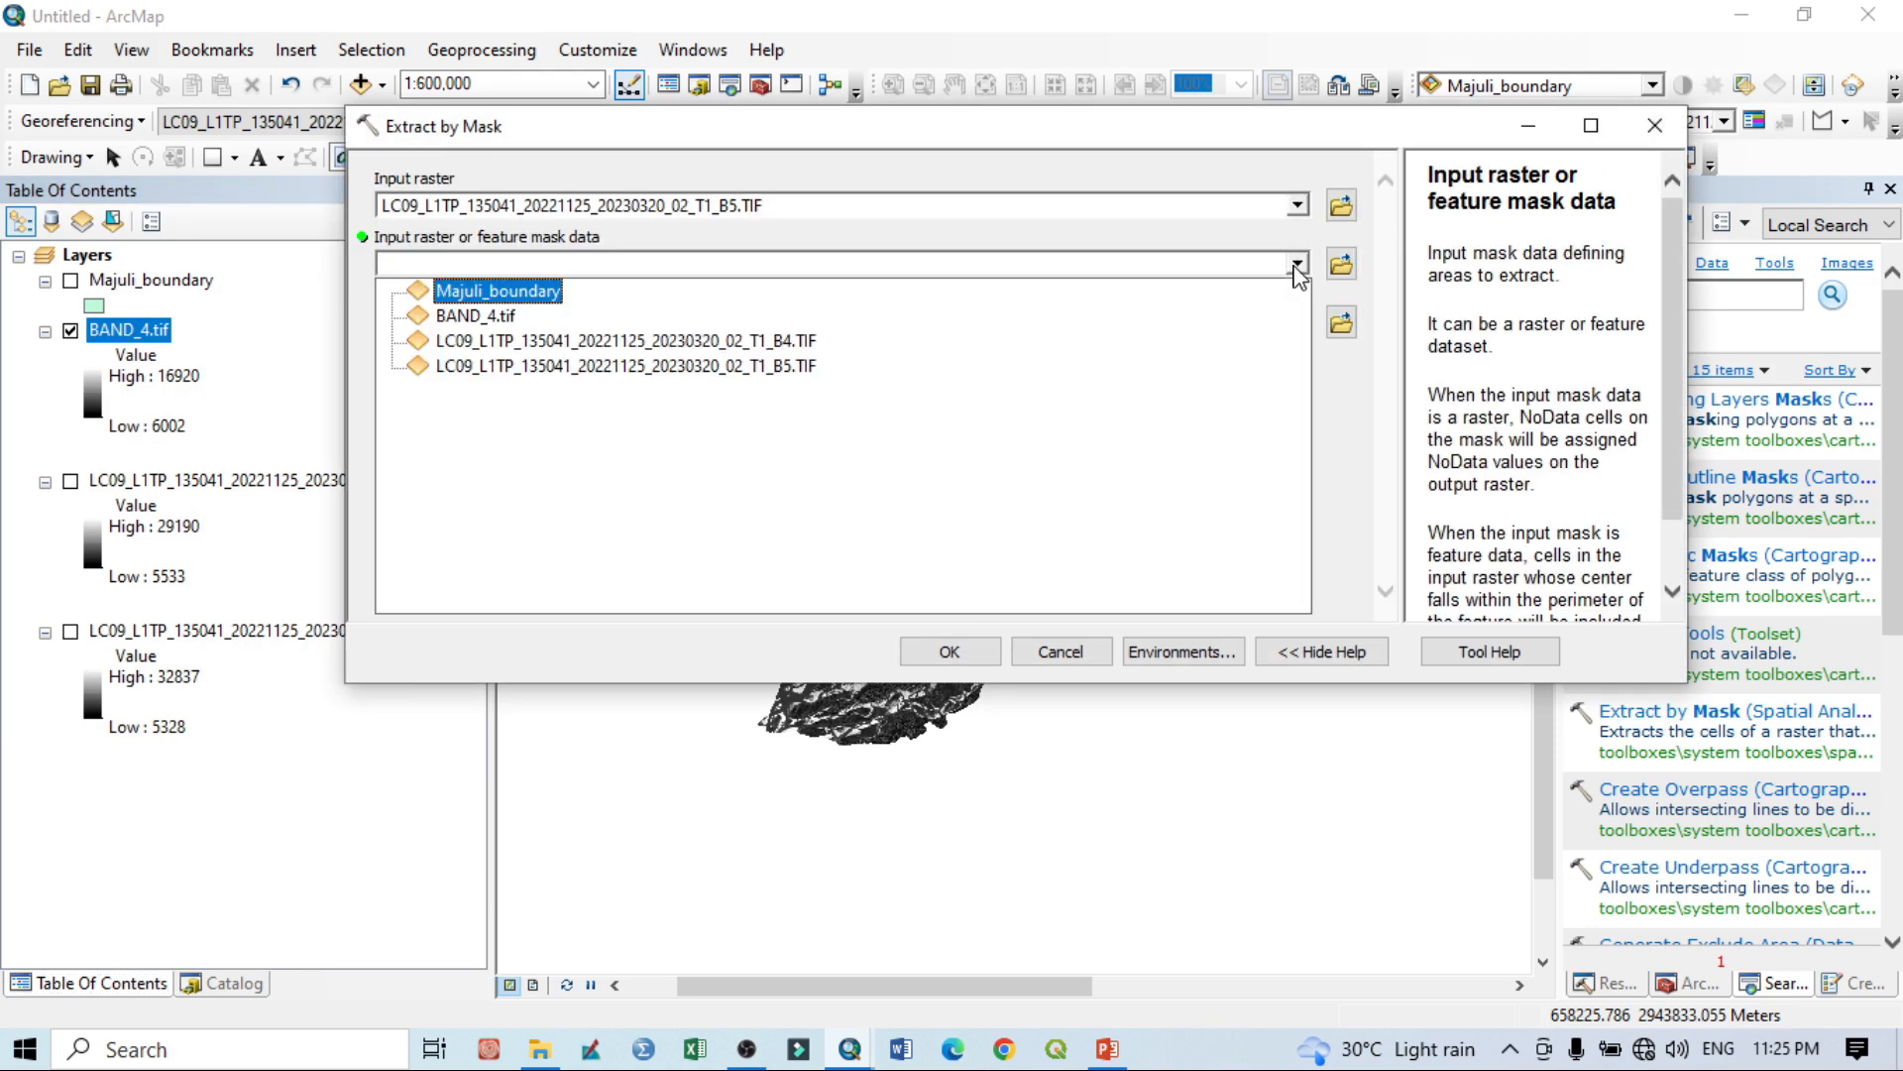
click(498, 290)
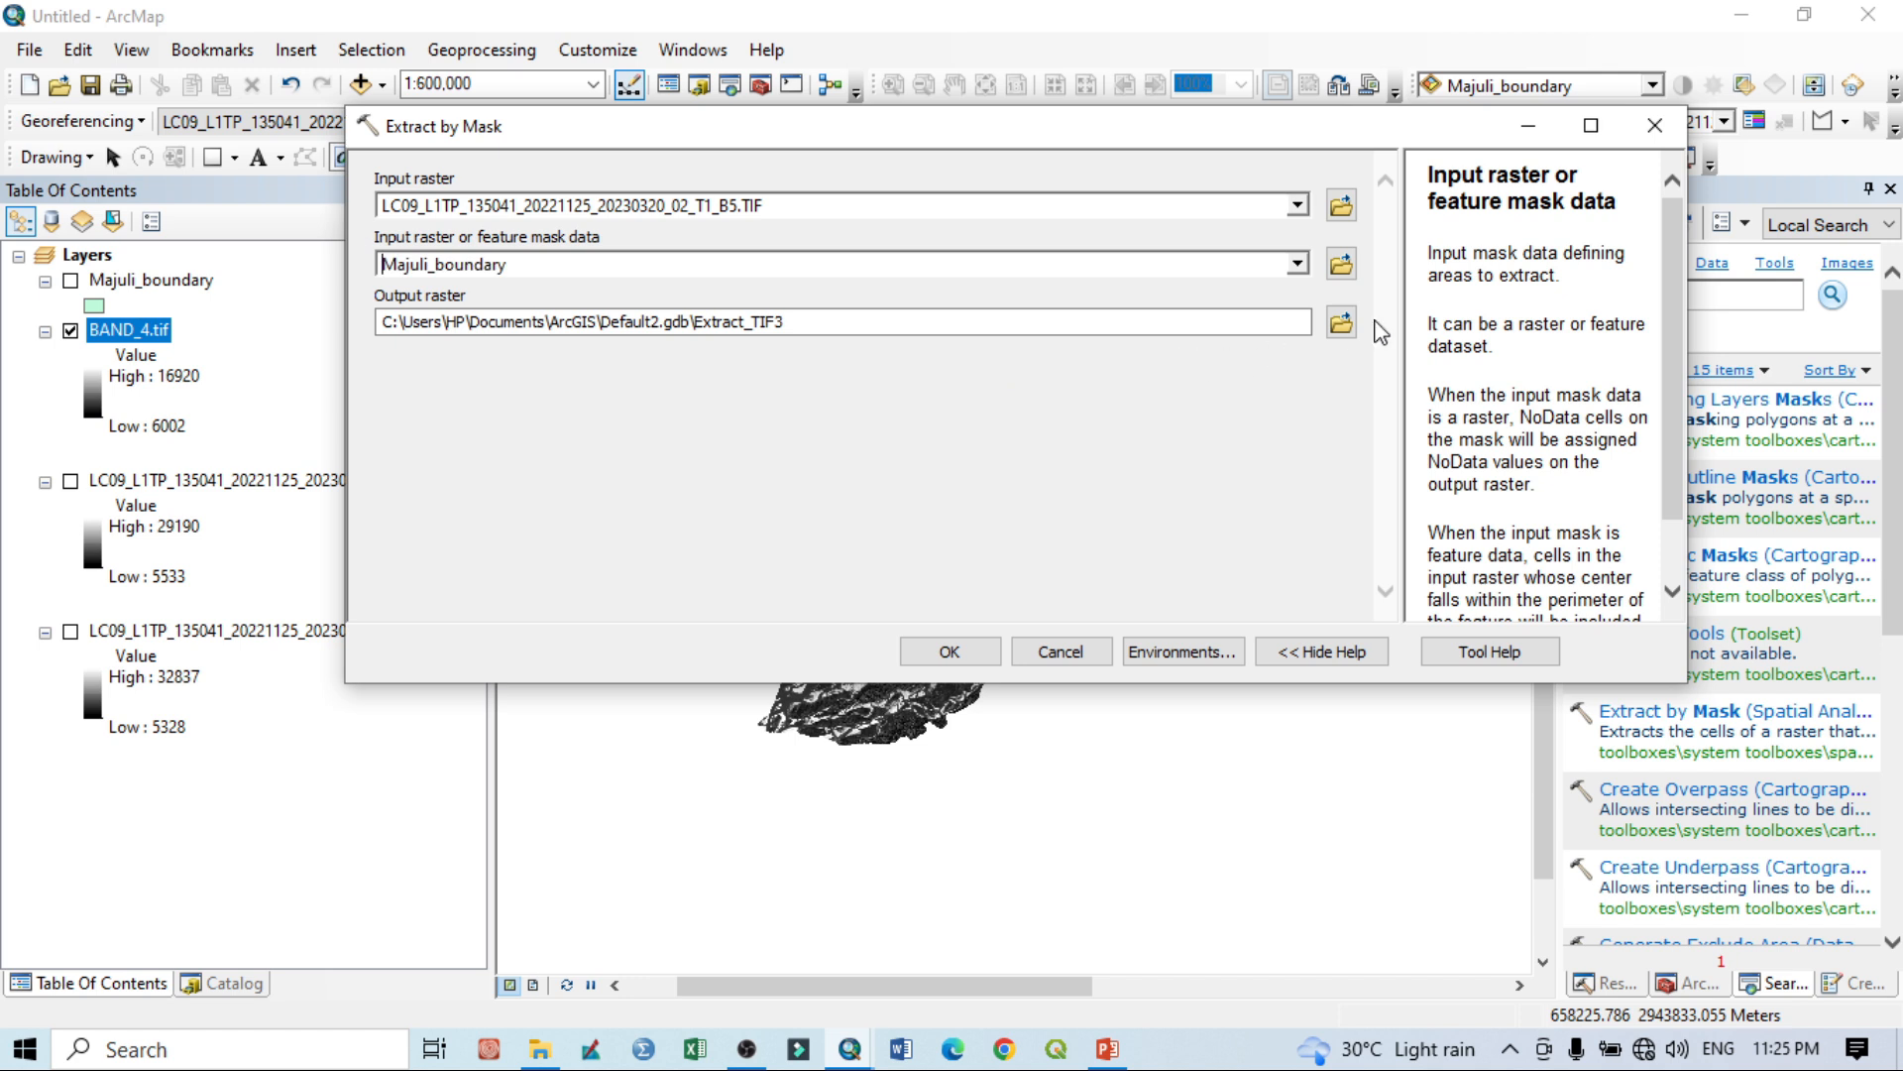
Set the output raster to BAND_5.tif in the NDVI folder and run the band 5 extraction.
click(1341, 321)
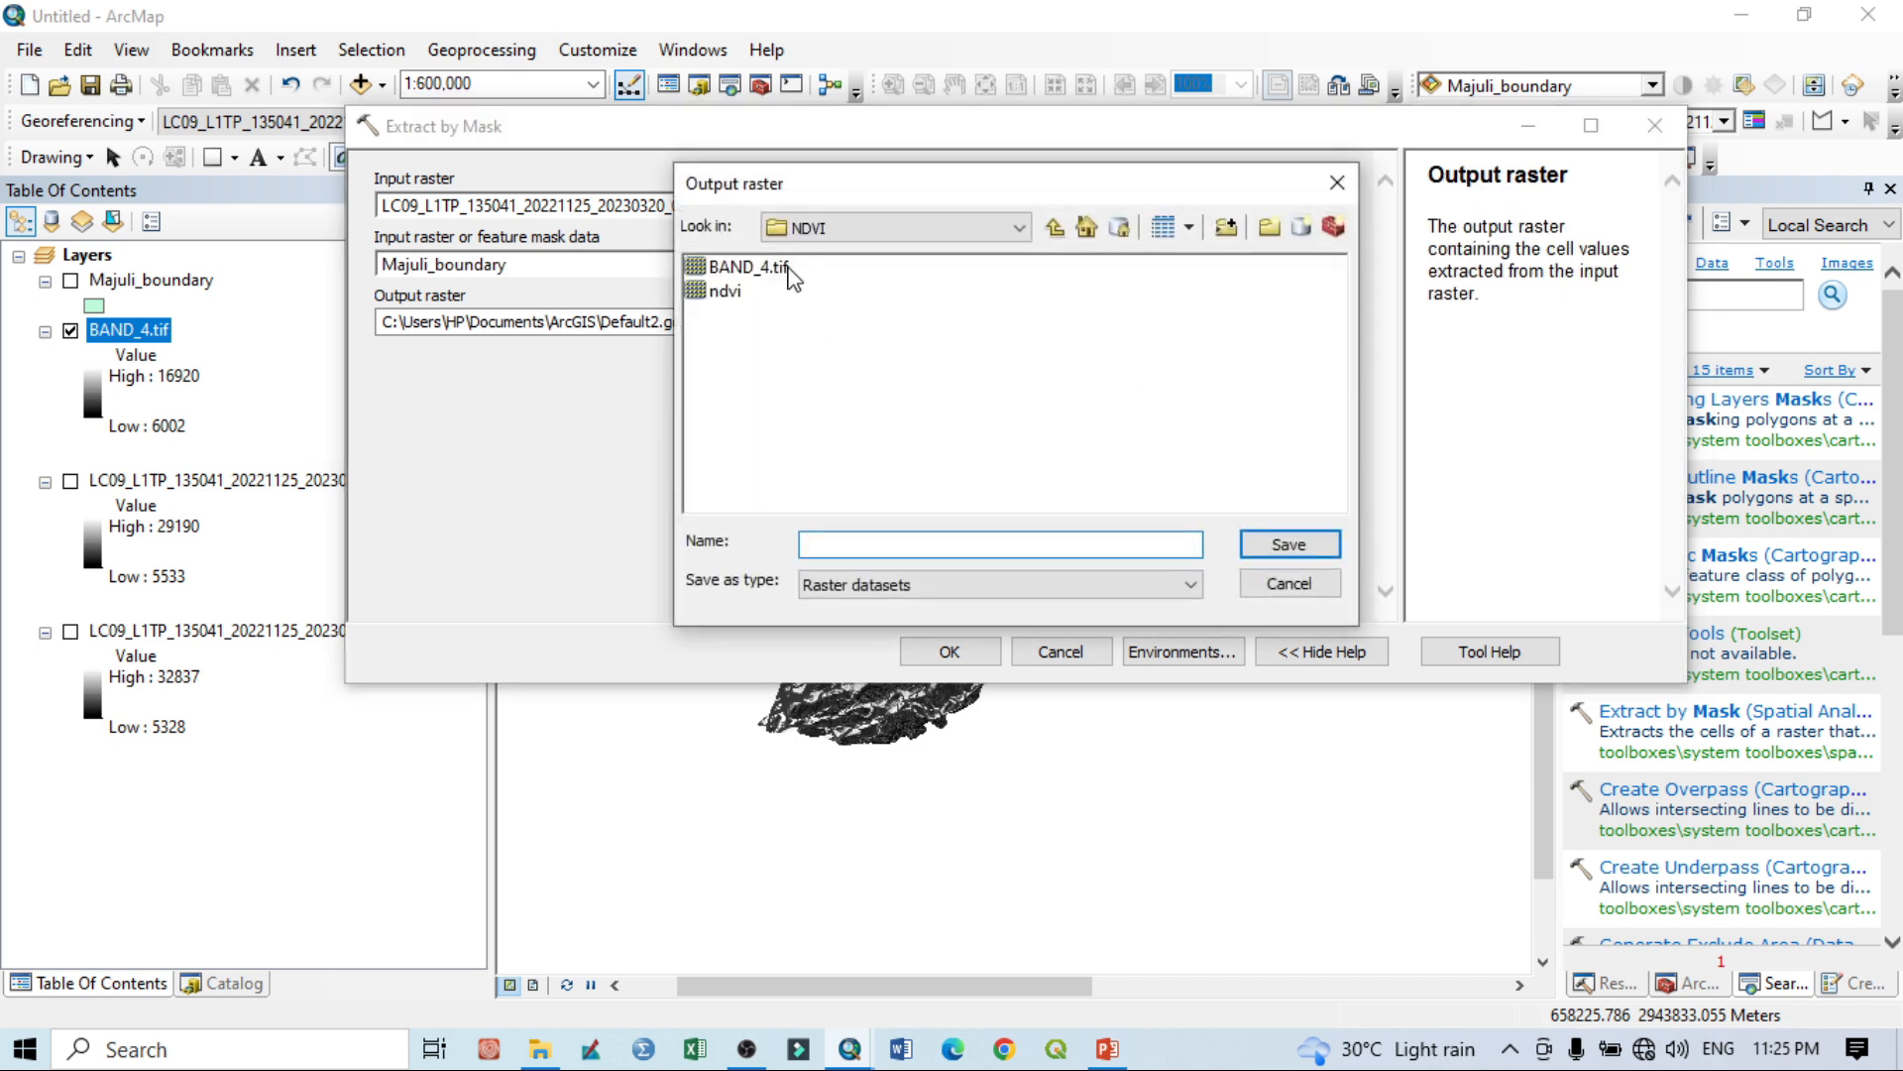
click(788, 269)
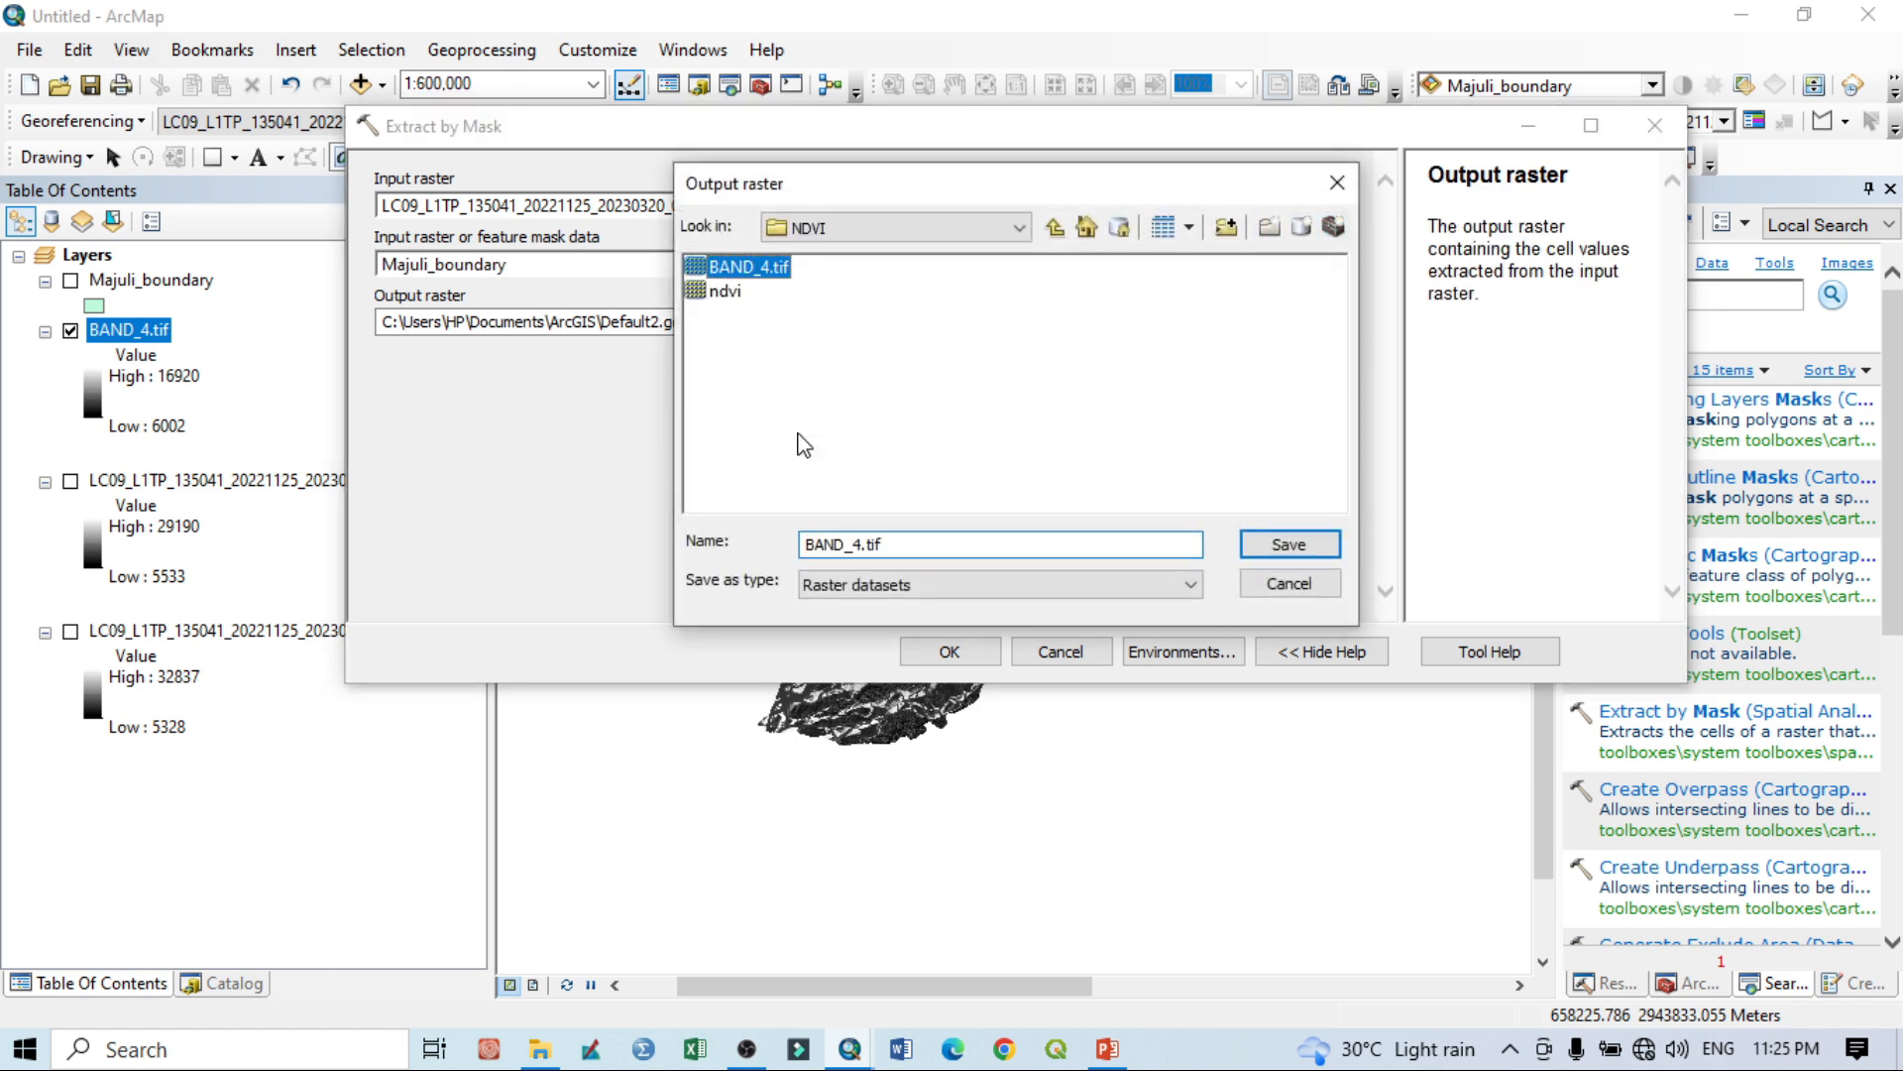
click(861, 545)
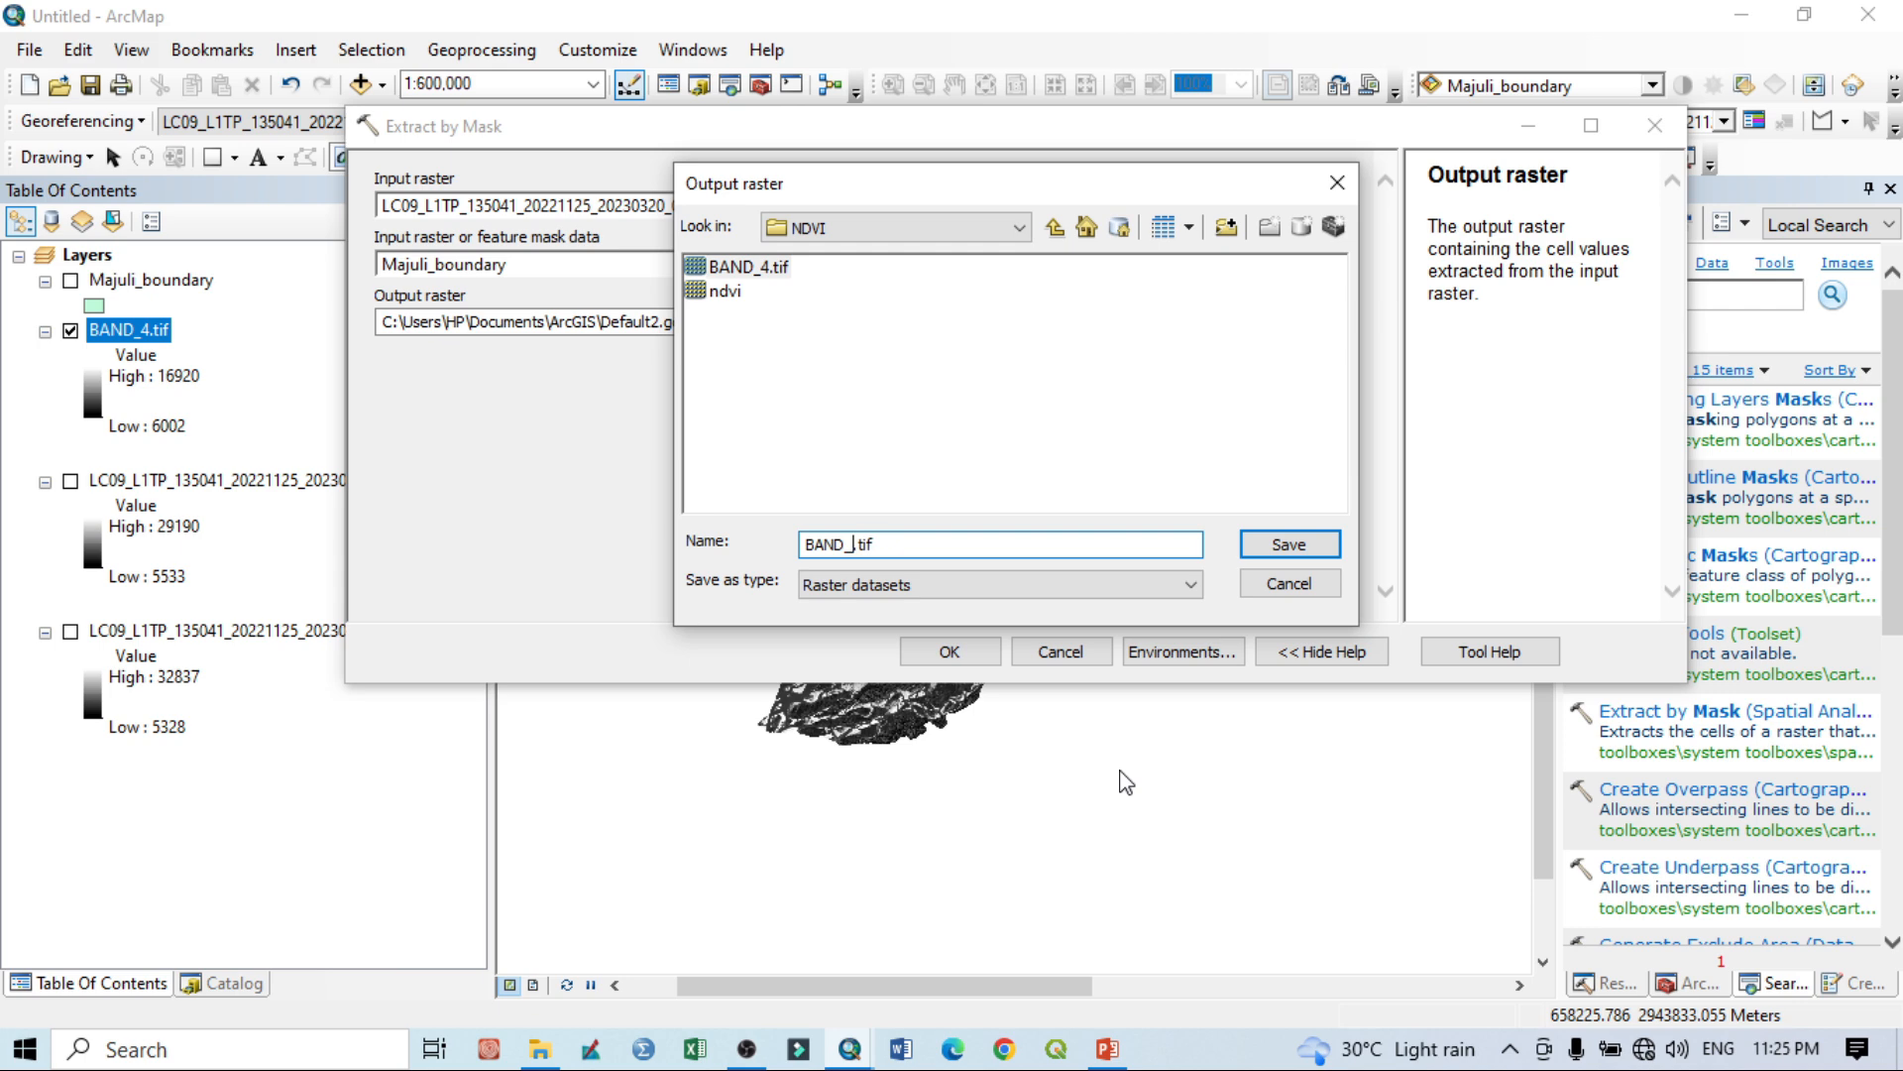
text(5)
click(1289, 544)
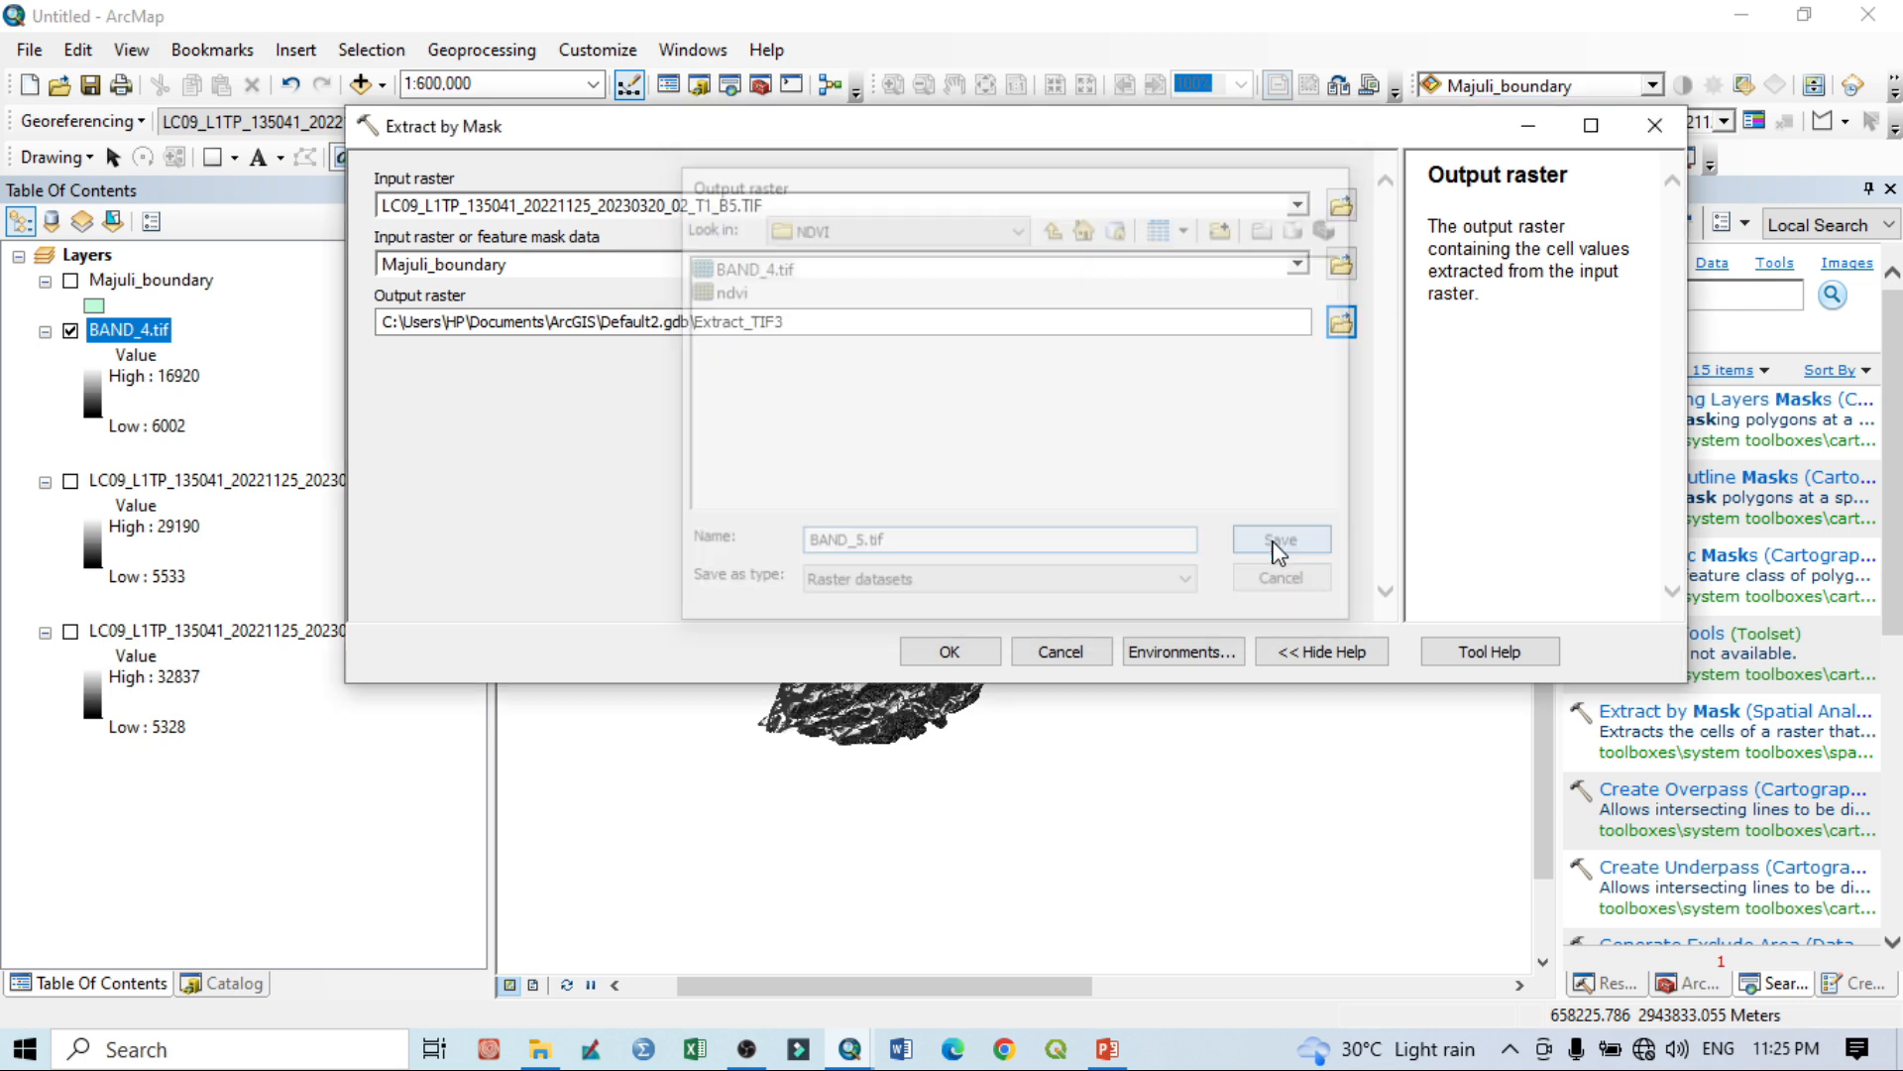
click(949, 651)
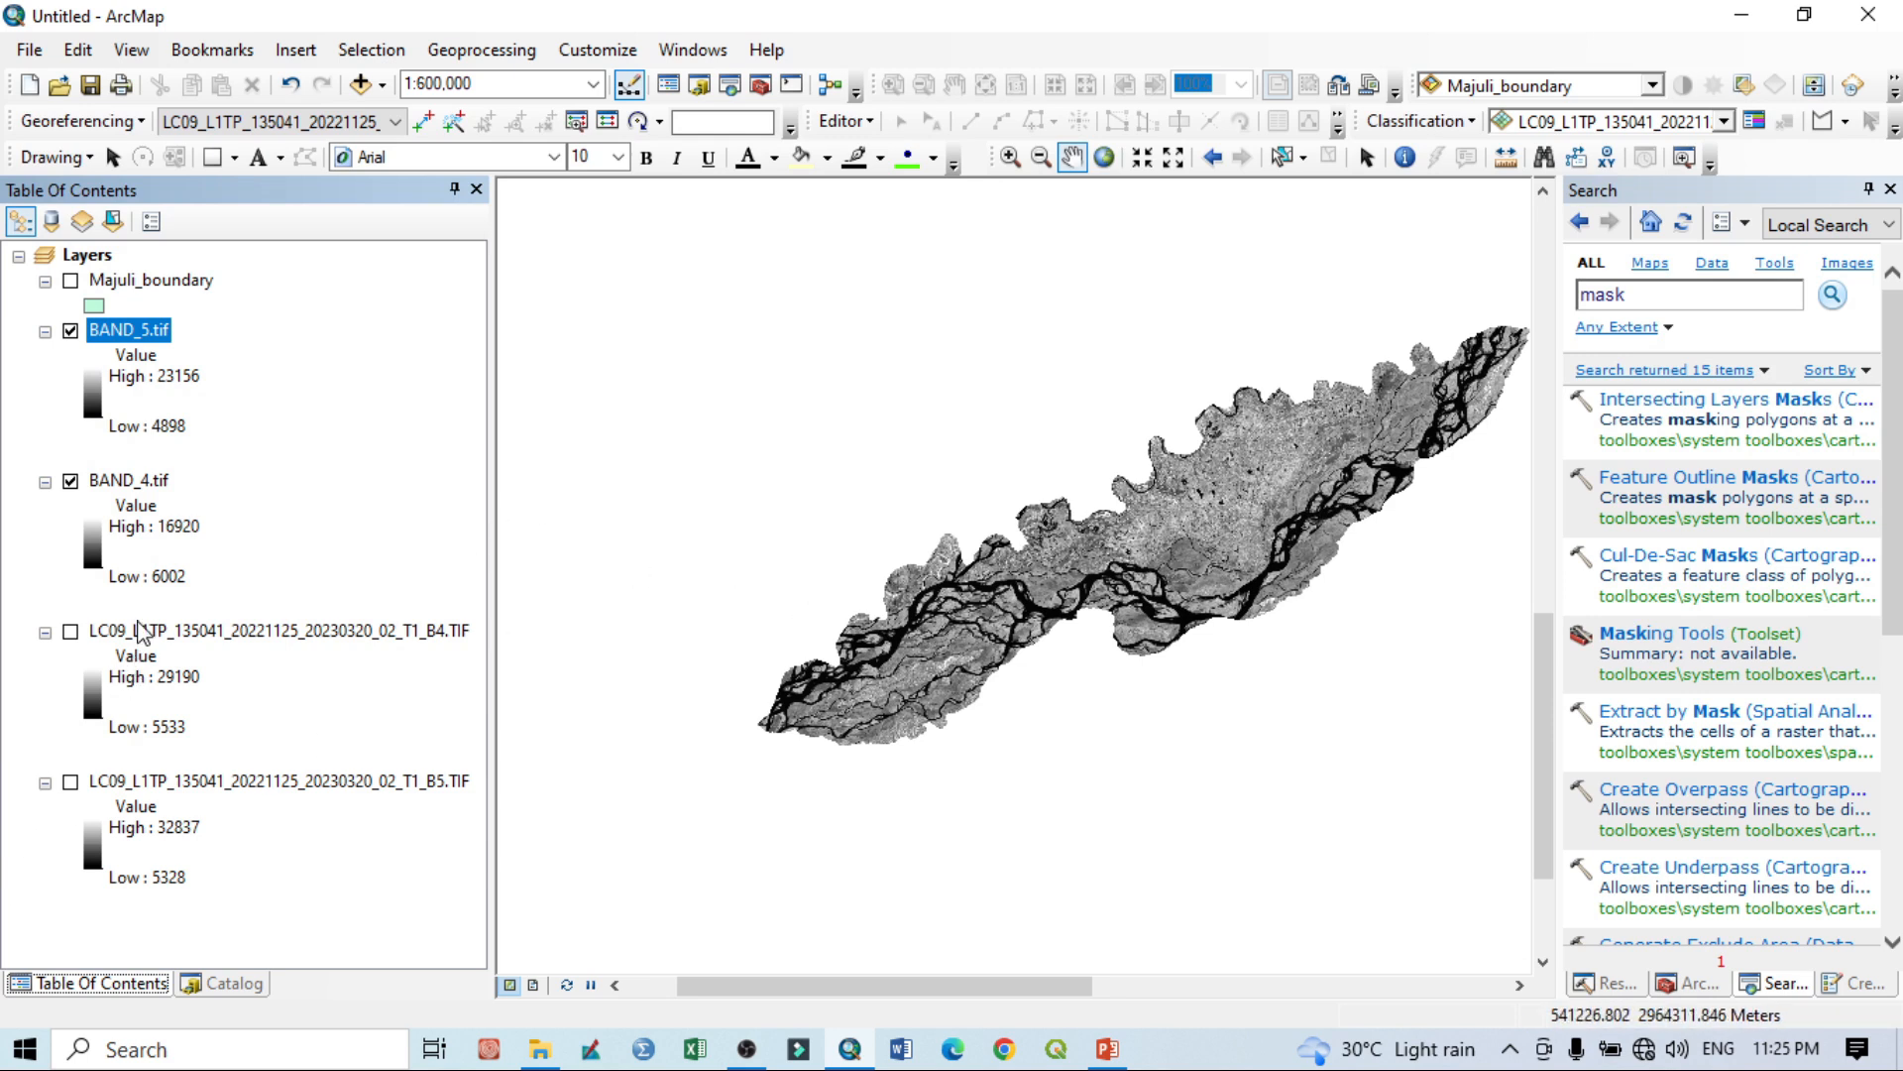
Collapse the legends of the original B4 and B5 rasters in the layer list.
click(133, 635)
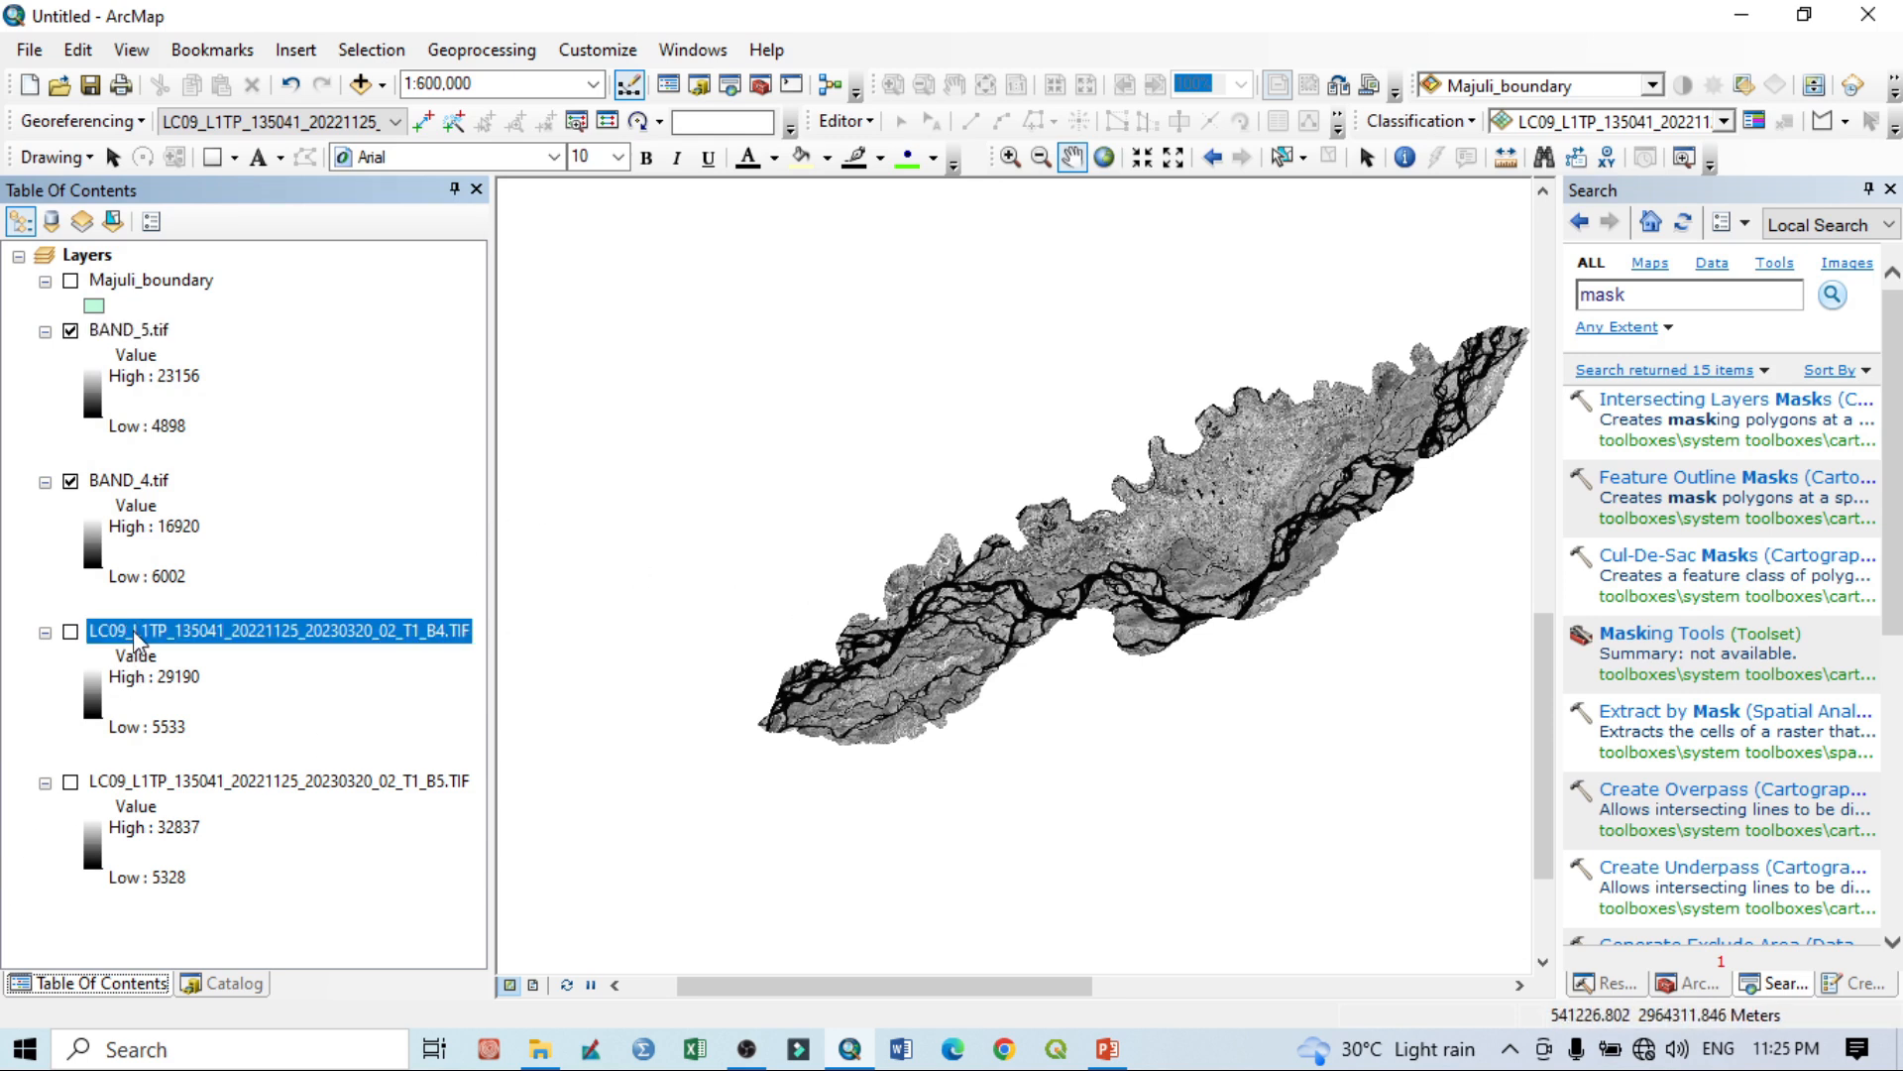
right_click(134, 635)
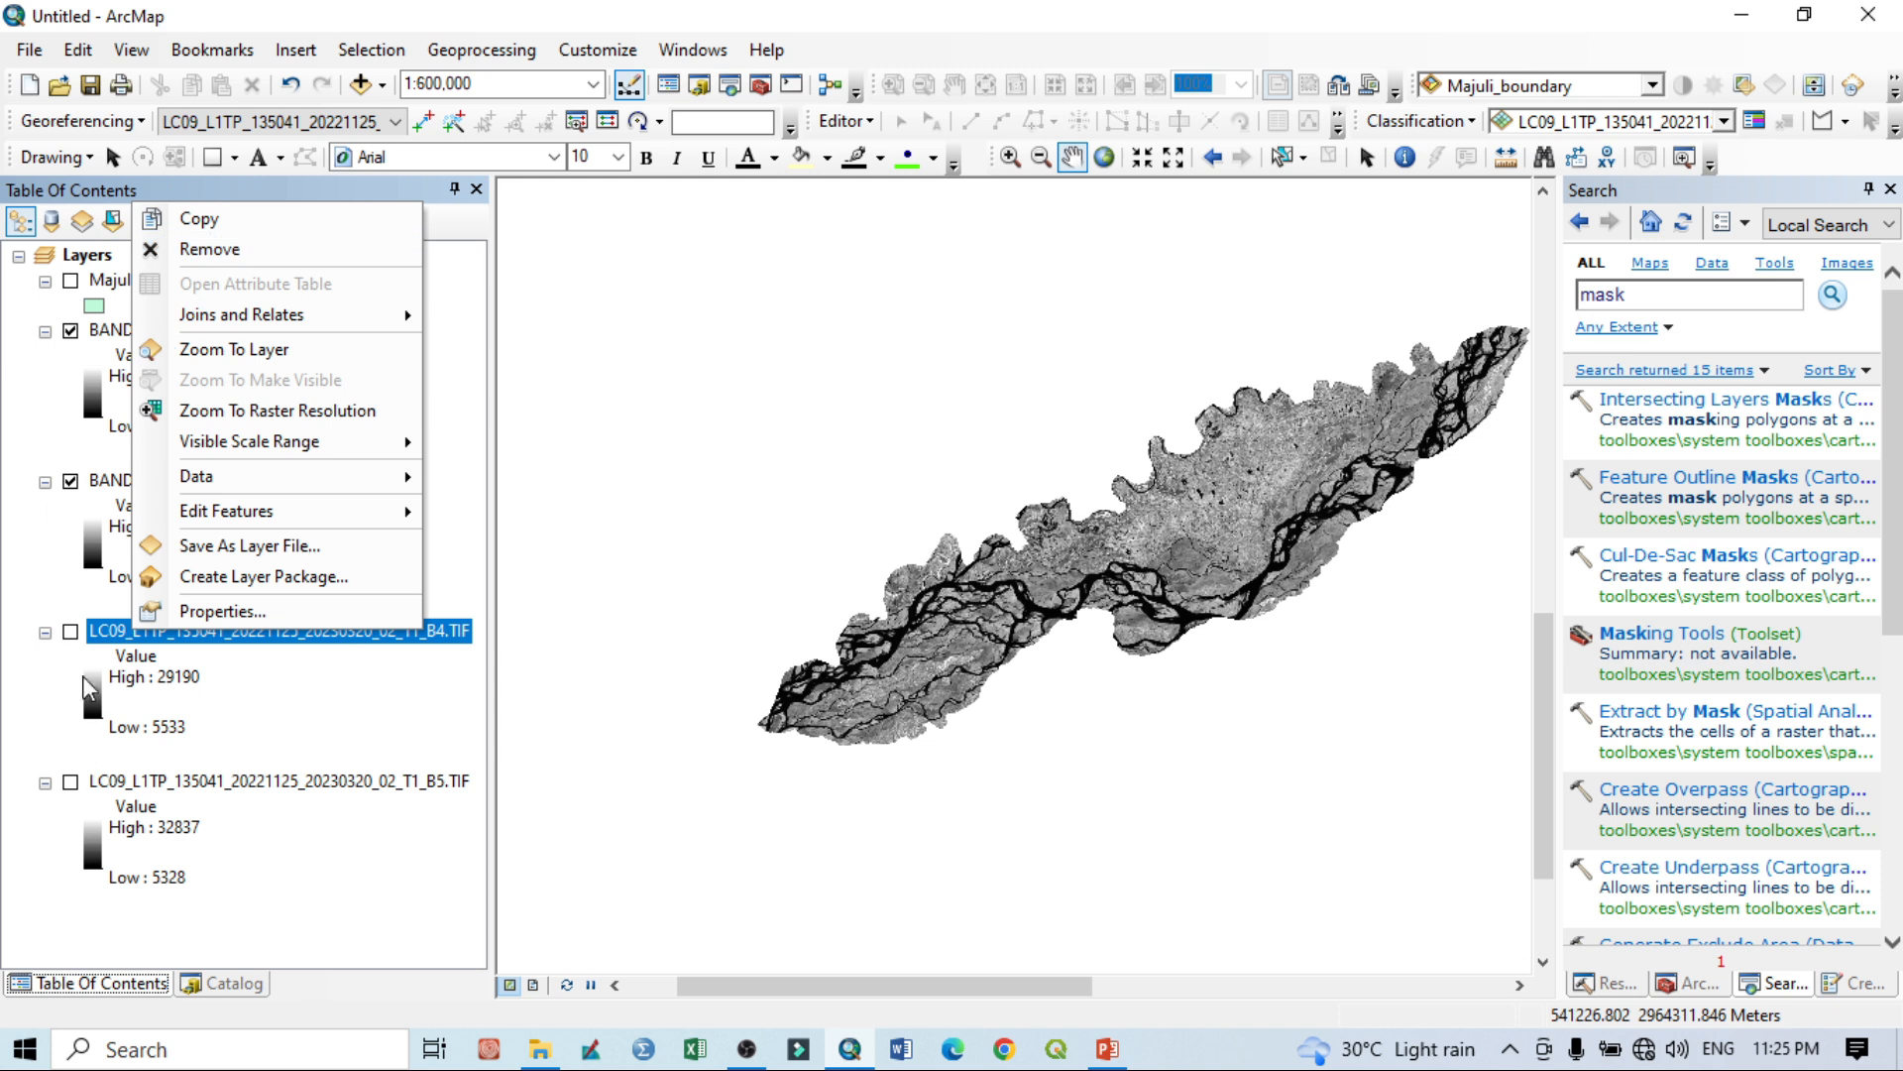
click(44, 632)
click(44, 657)
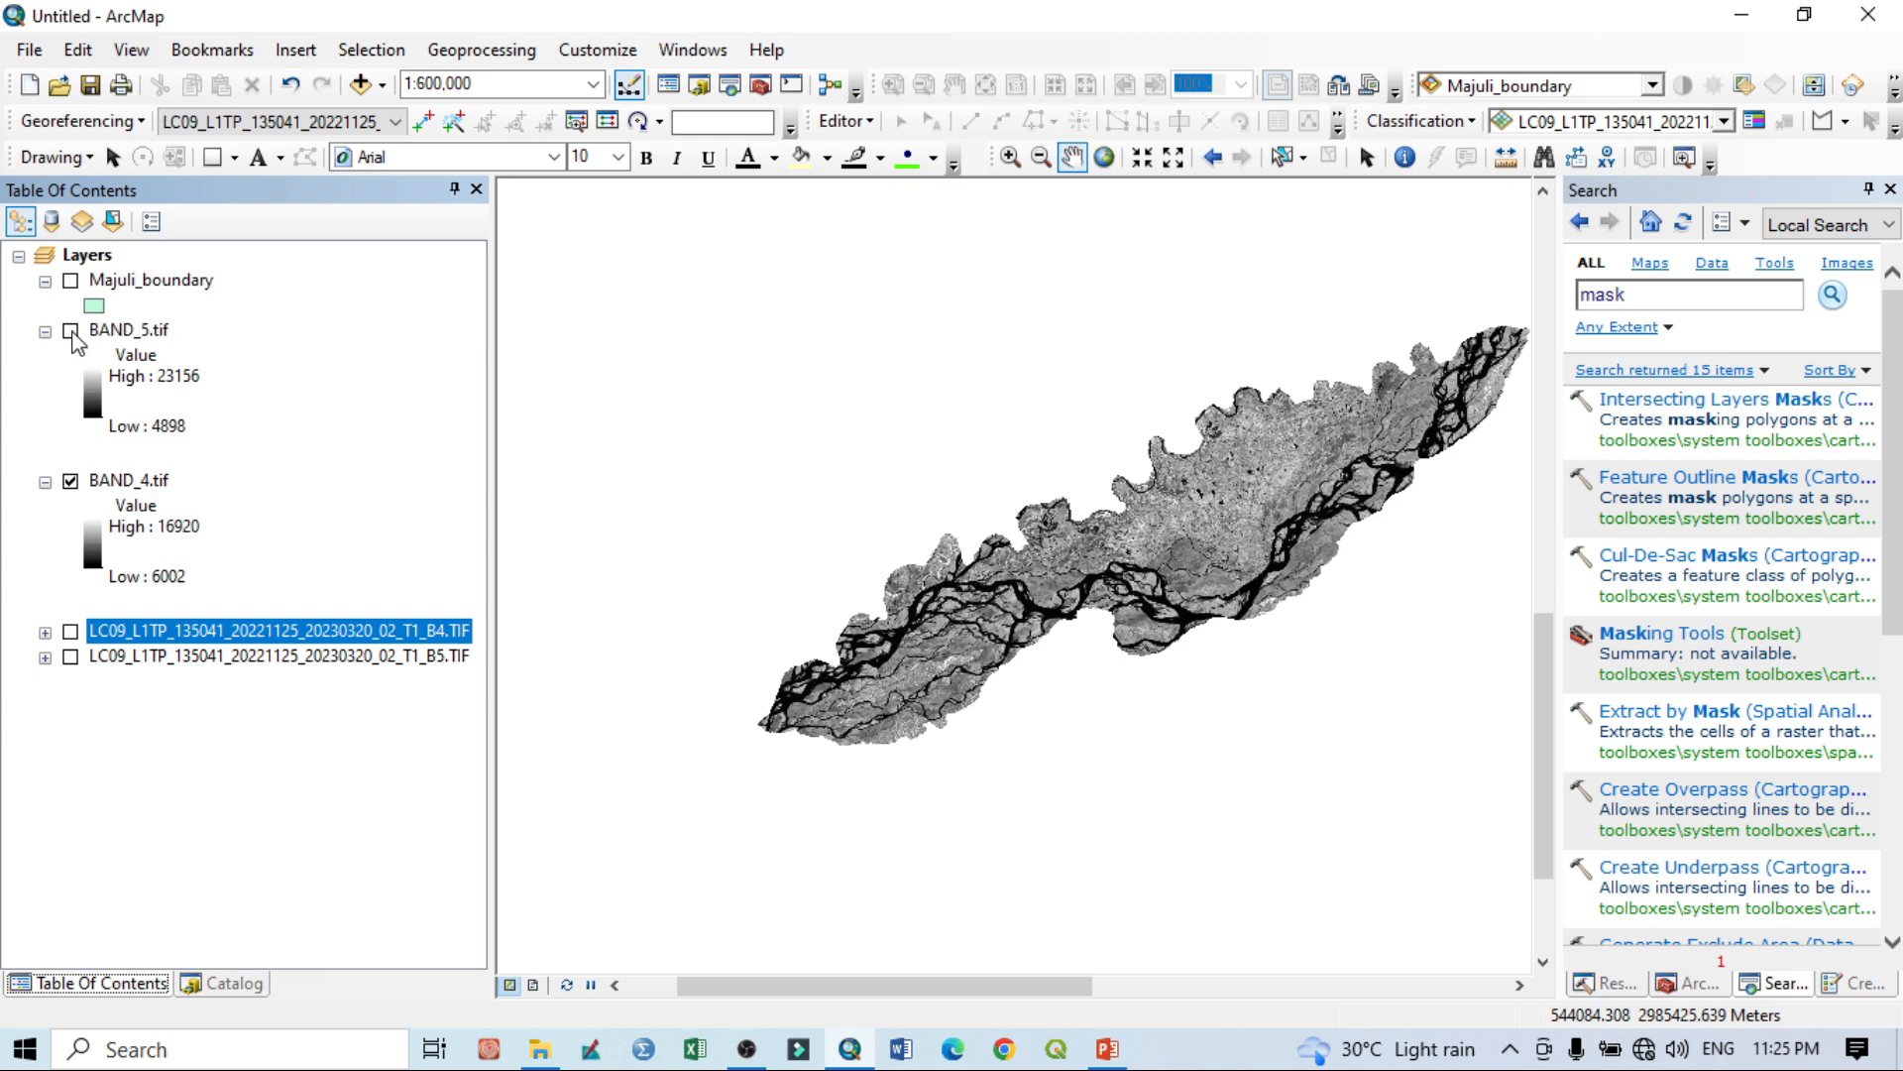
Show BAND_5.tif and Majuli_boundary together, and give the boundary layer the Hollow symbol.
click(71, 330)
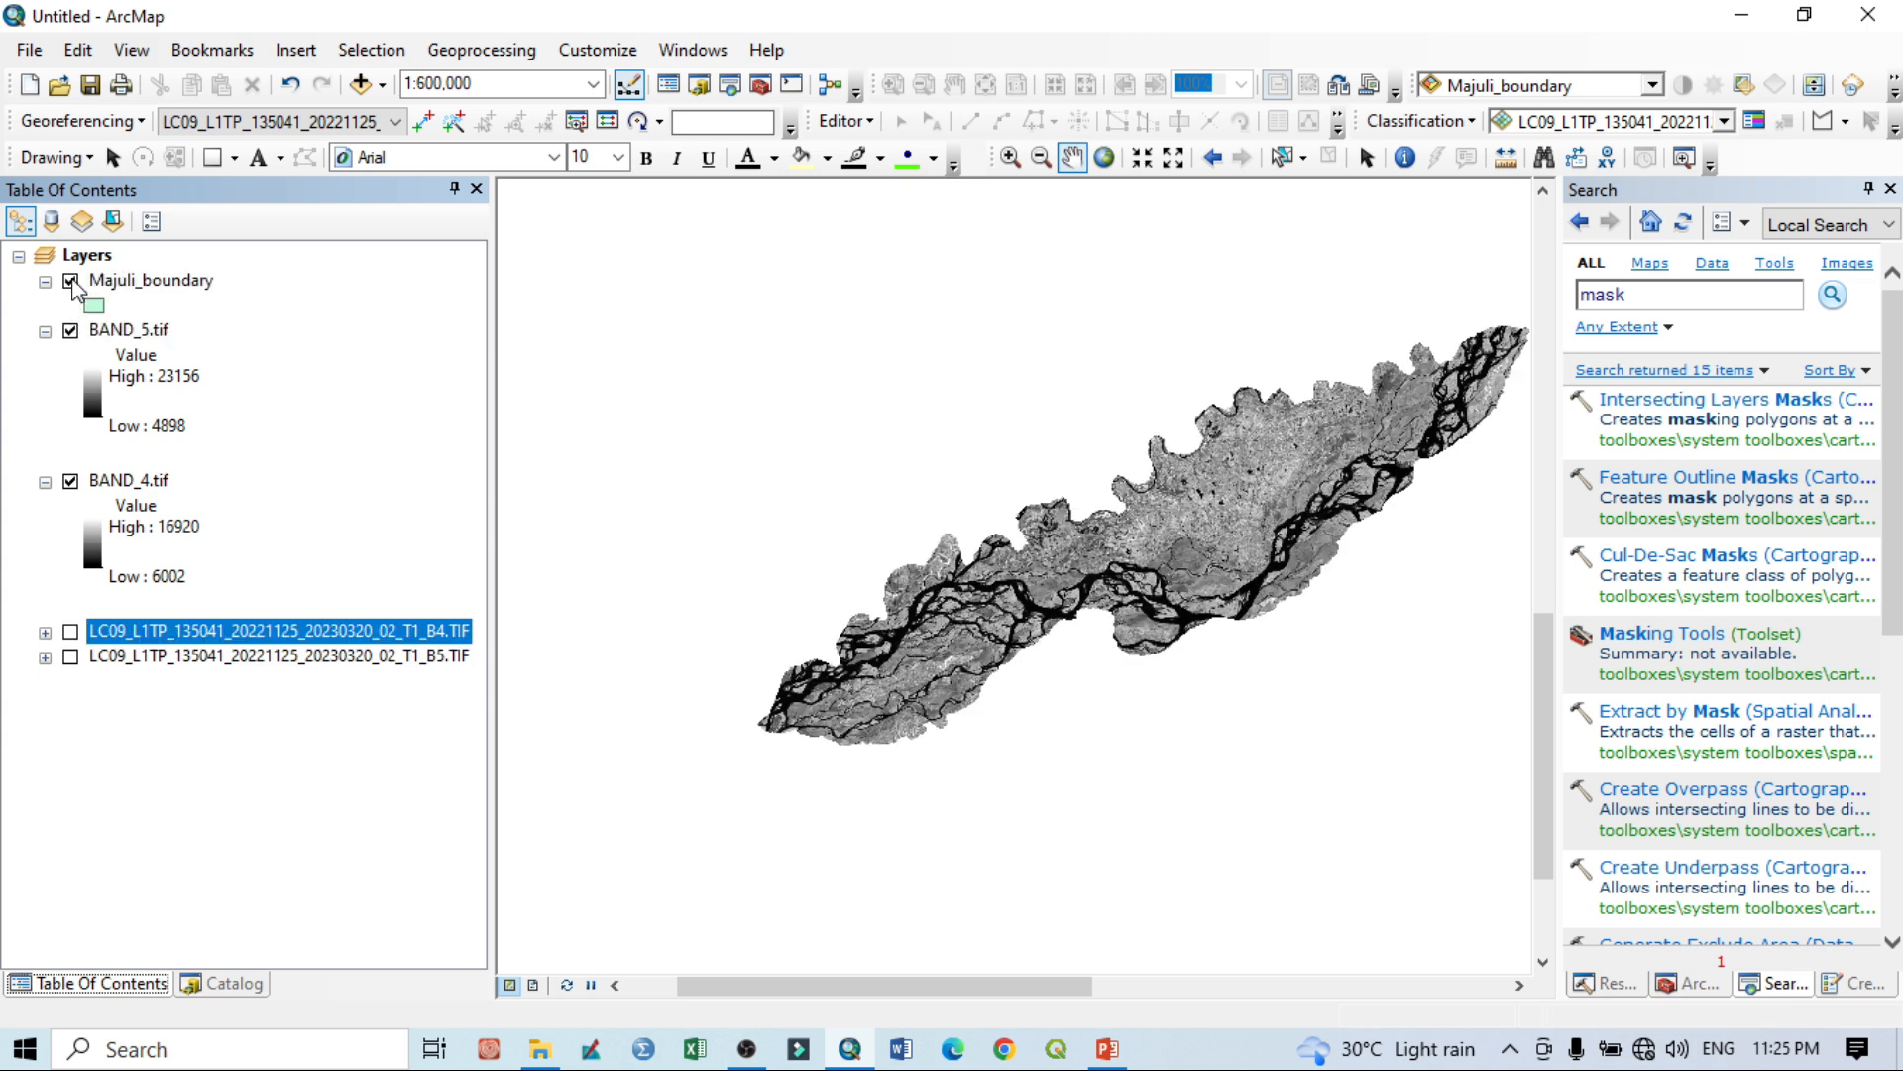
click(95, 304)
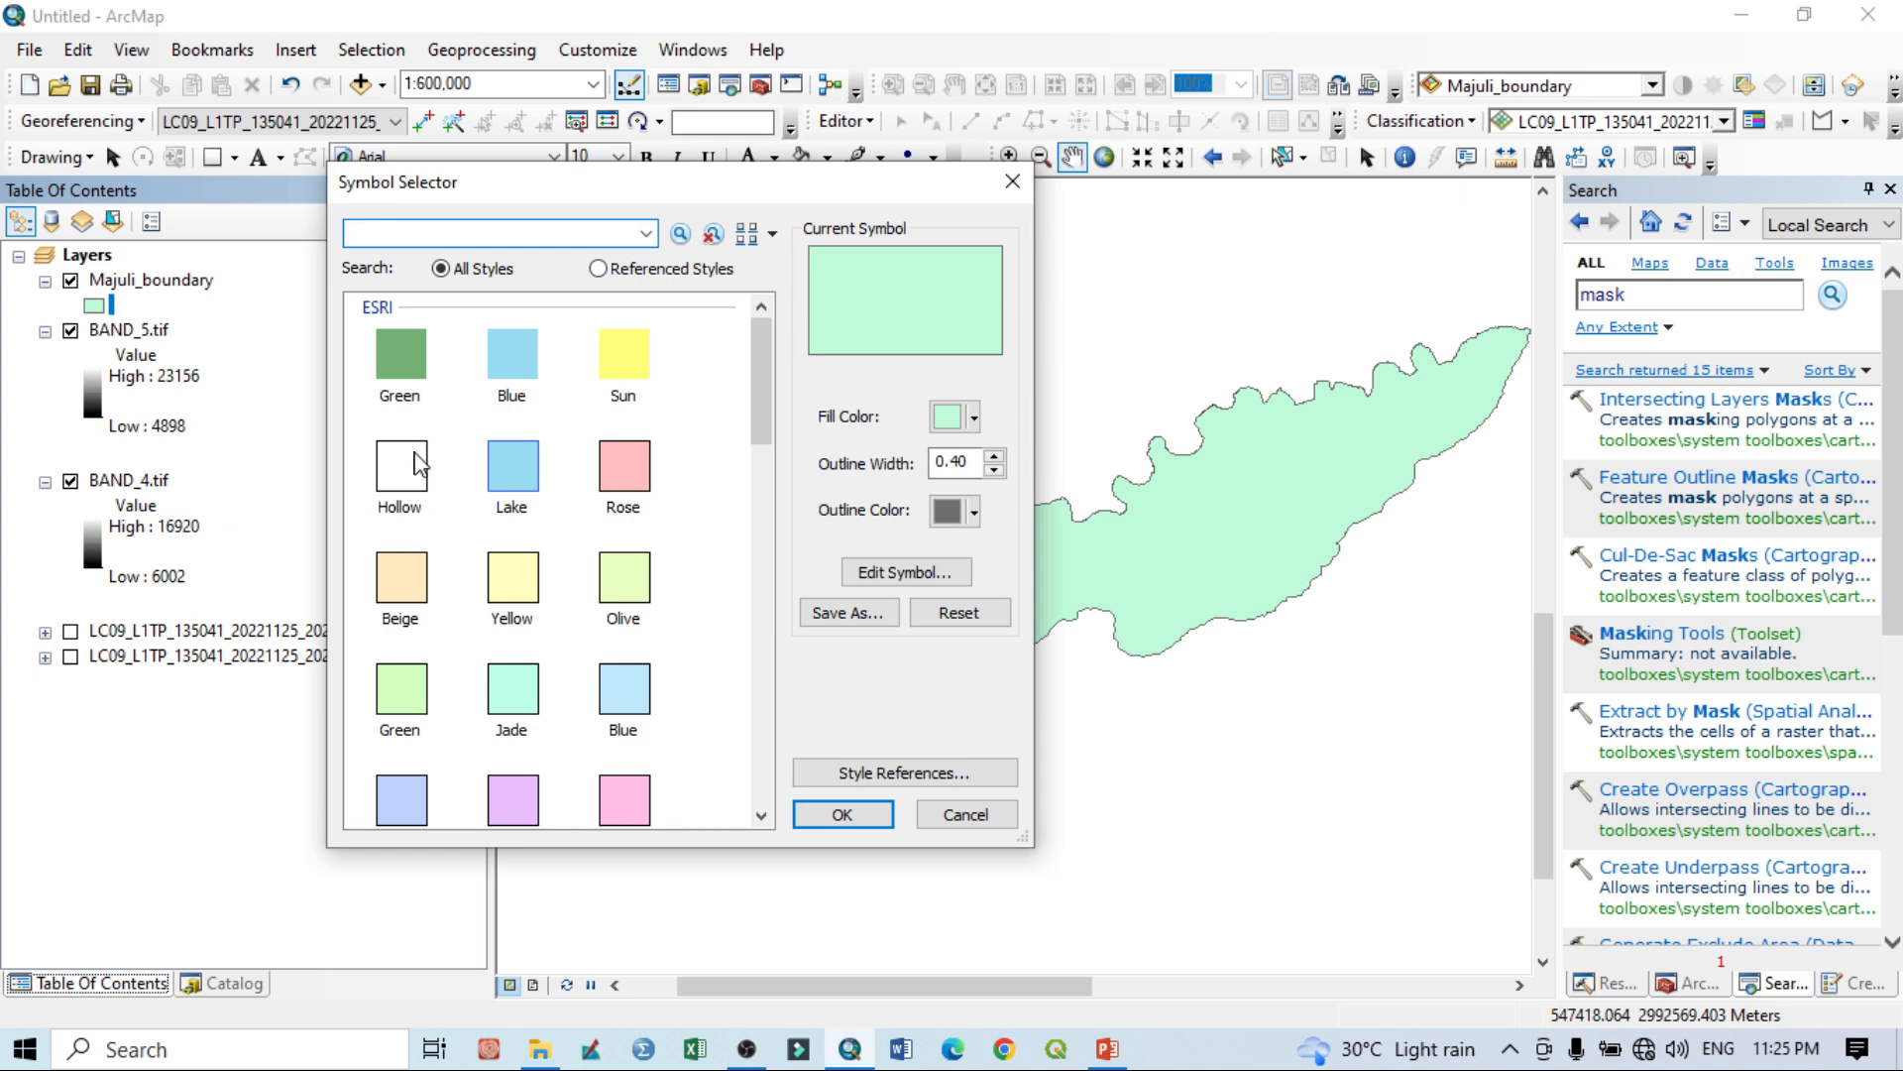
click(415, 464)
click(845, 814)
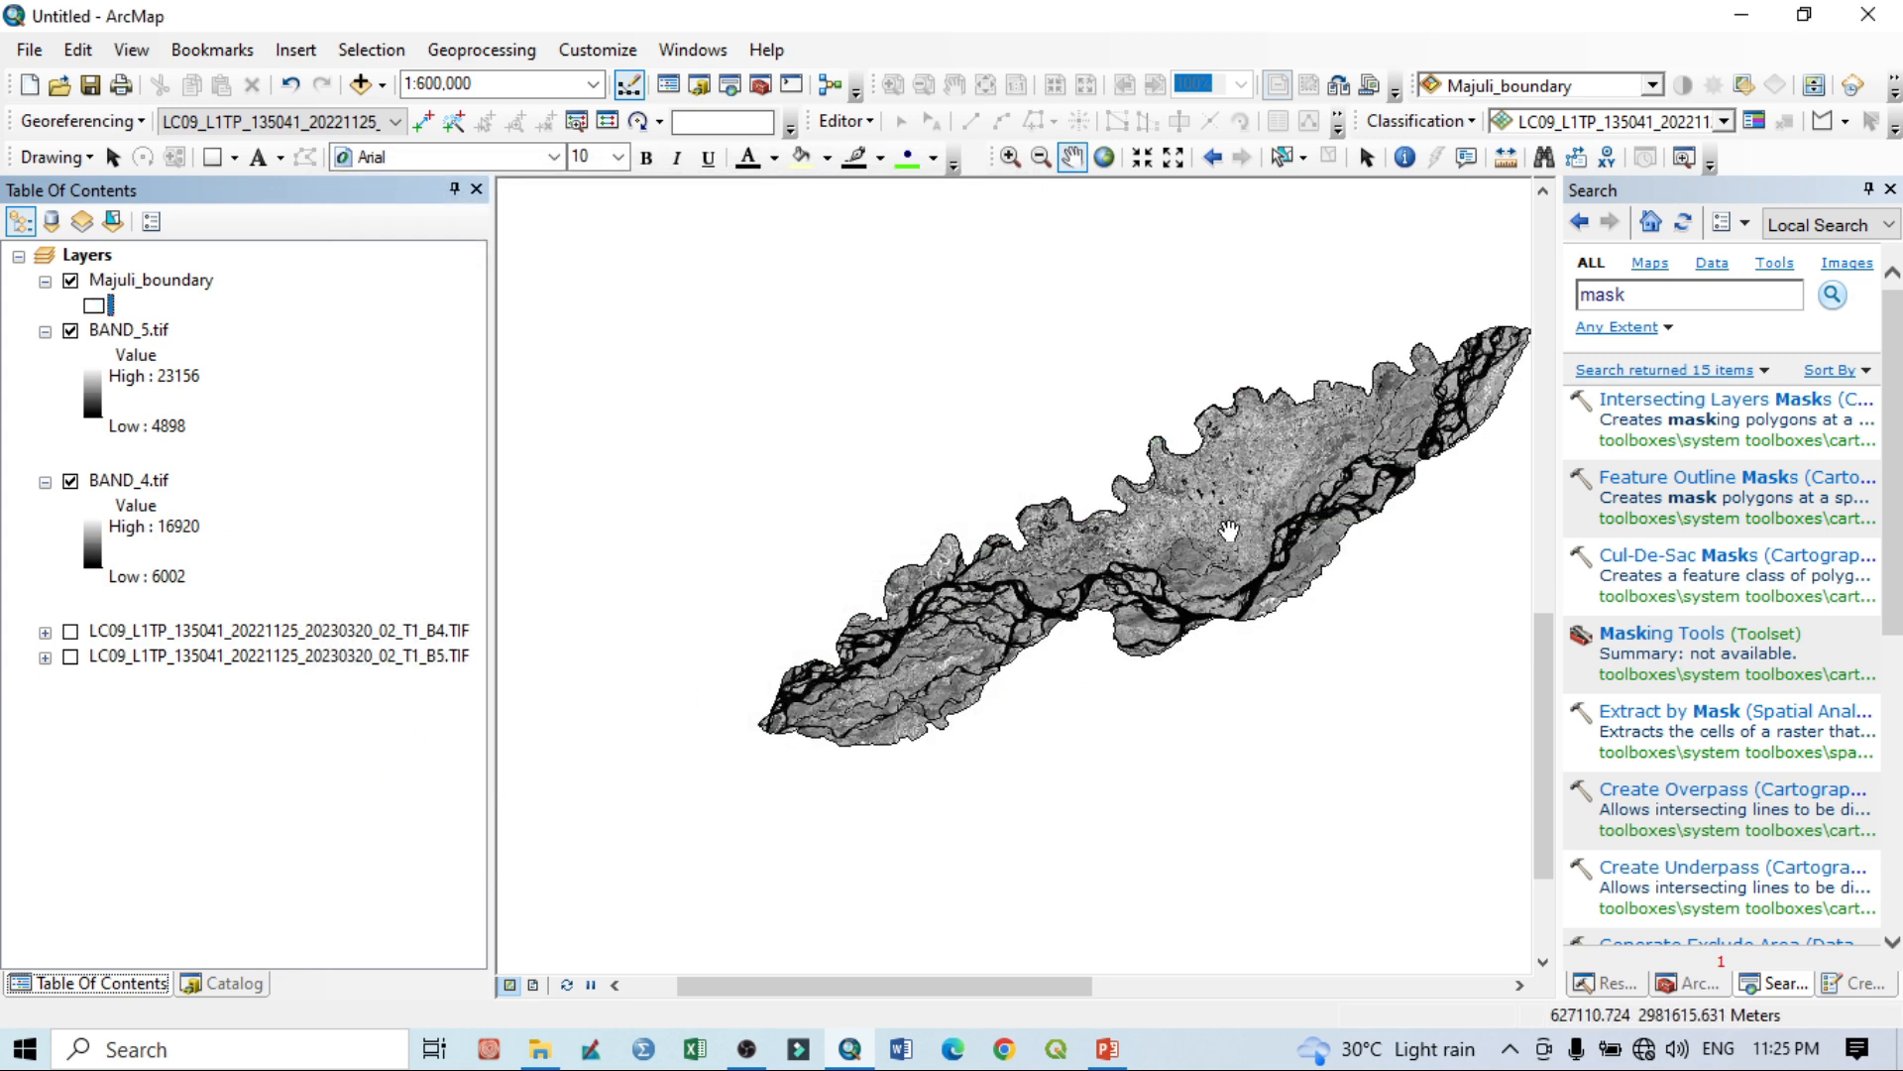
Set the Majuli_boundary outline to width 1 and colour it red.
click(95, 304)
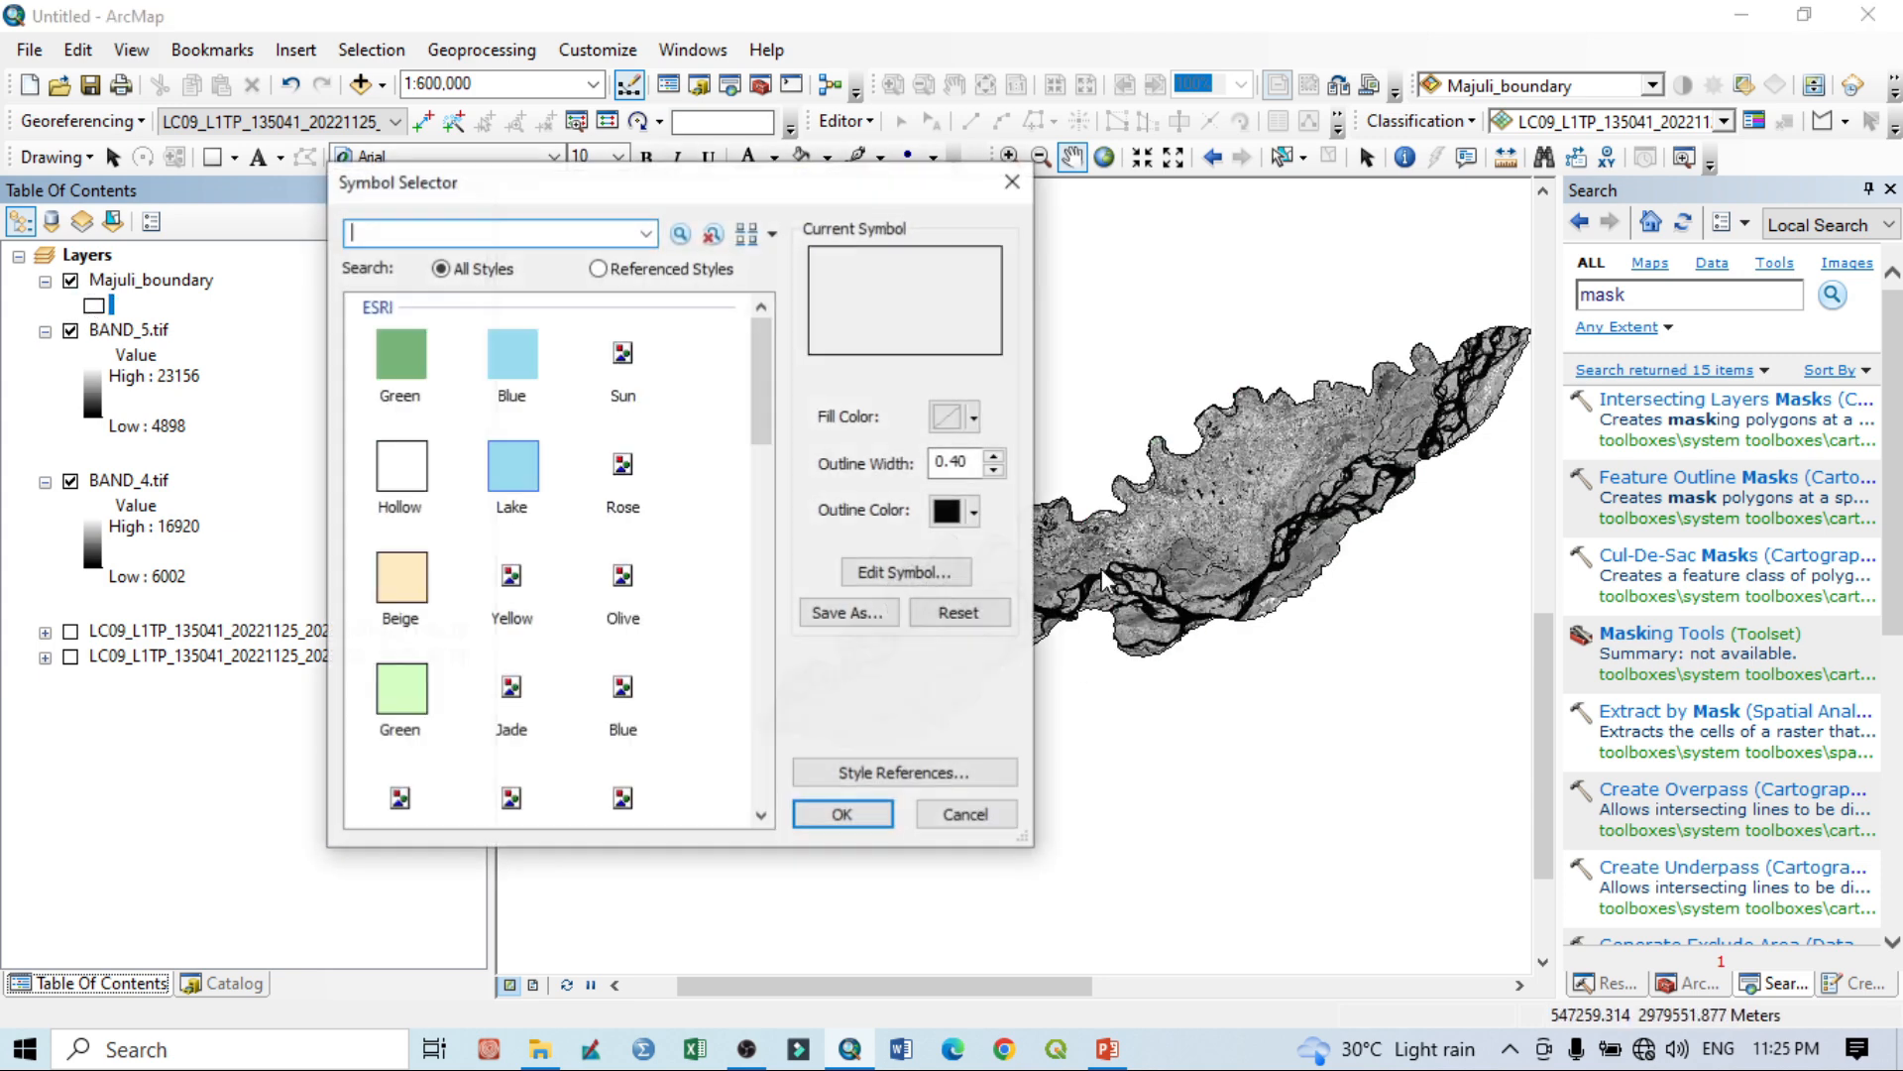
click(994, 457)
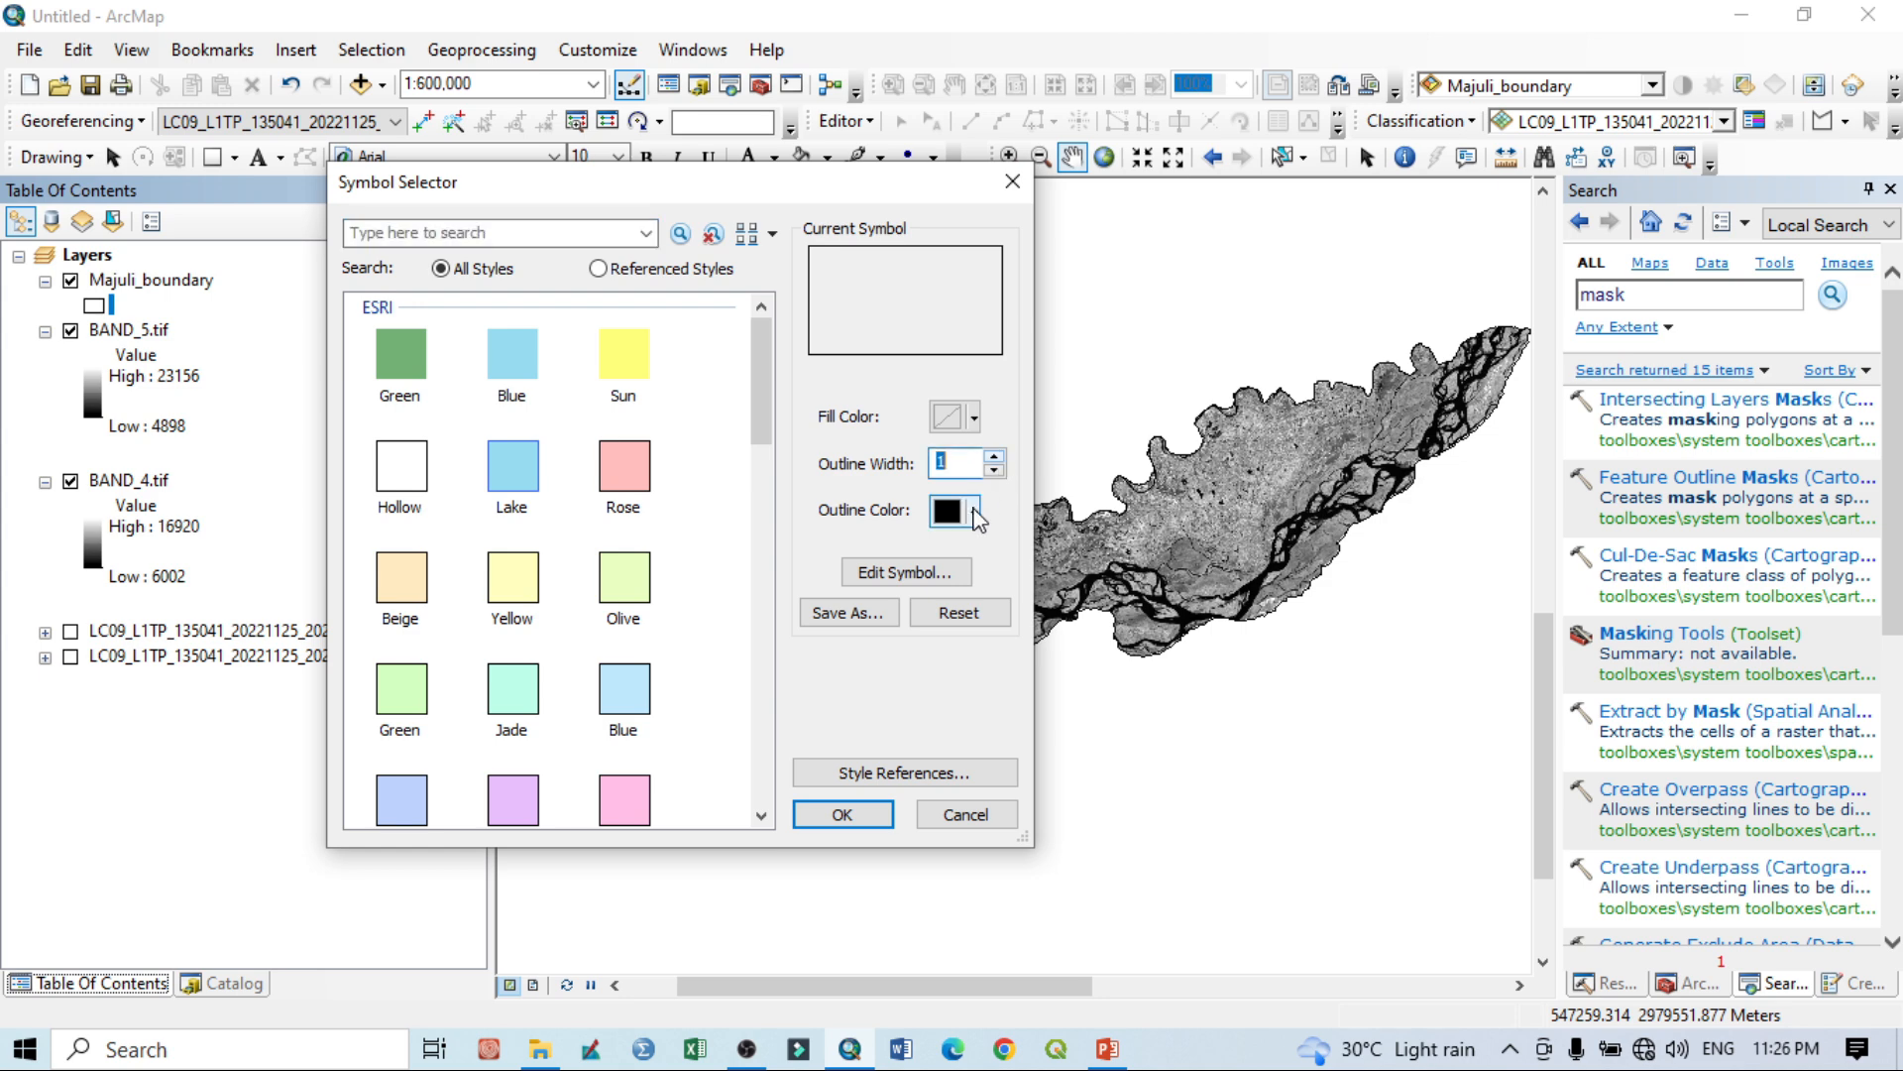
click(975, 513)
click(968, 635)
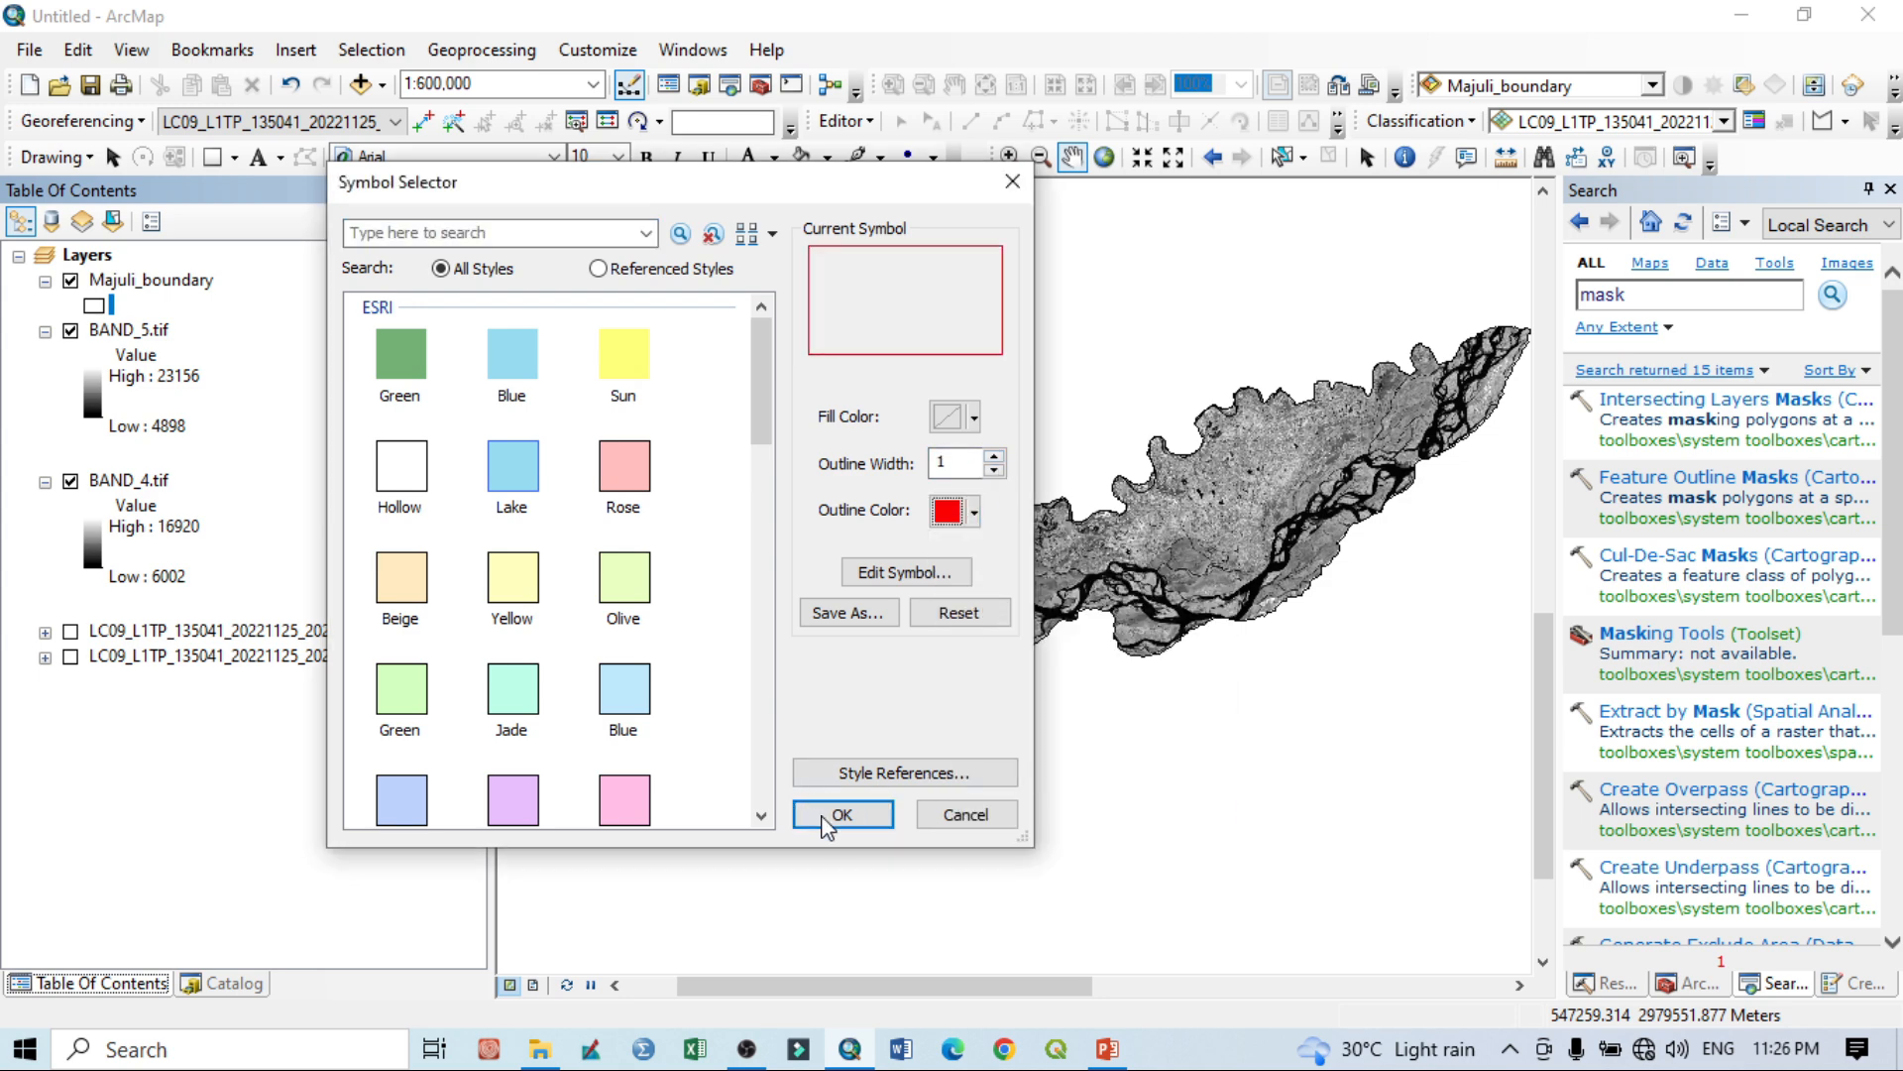
click(835, 814)
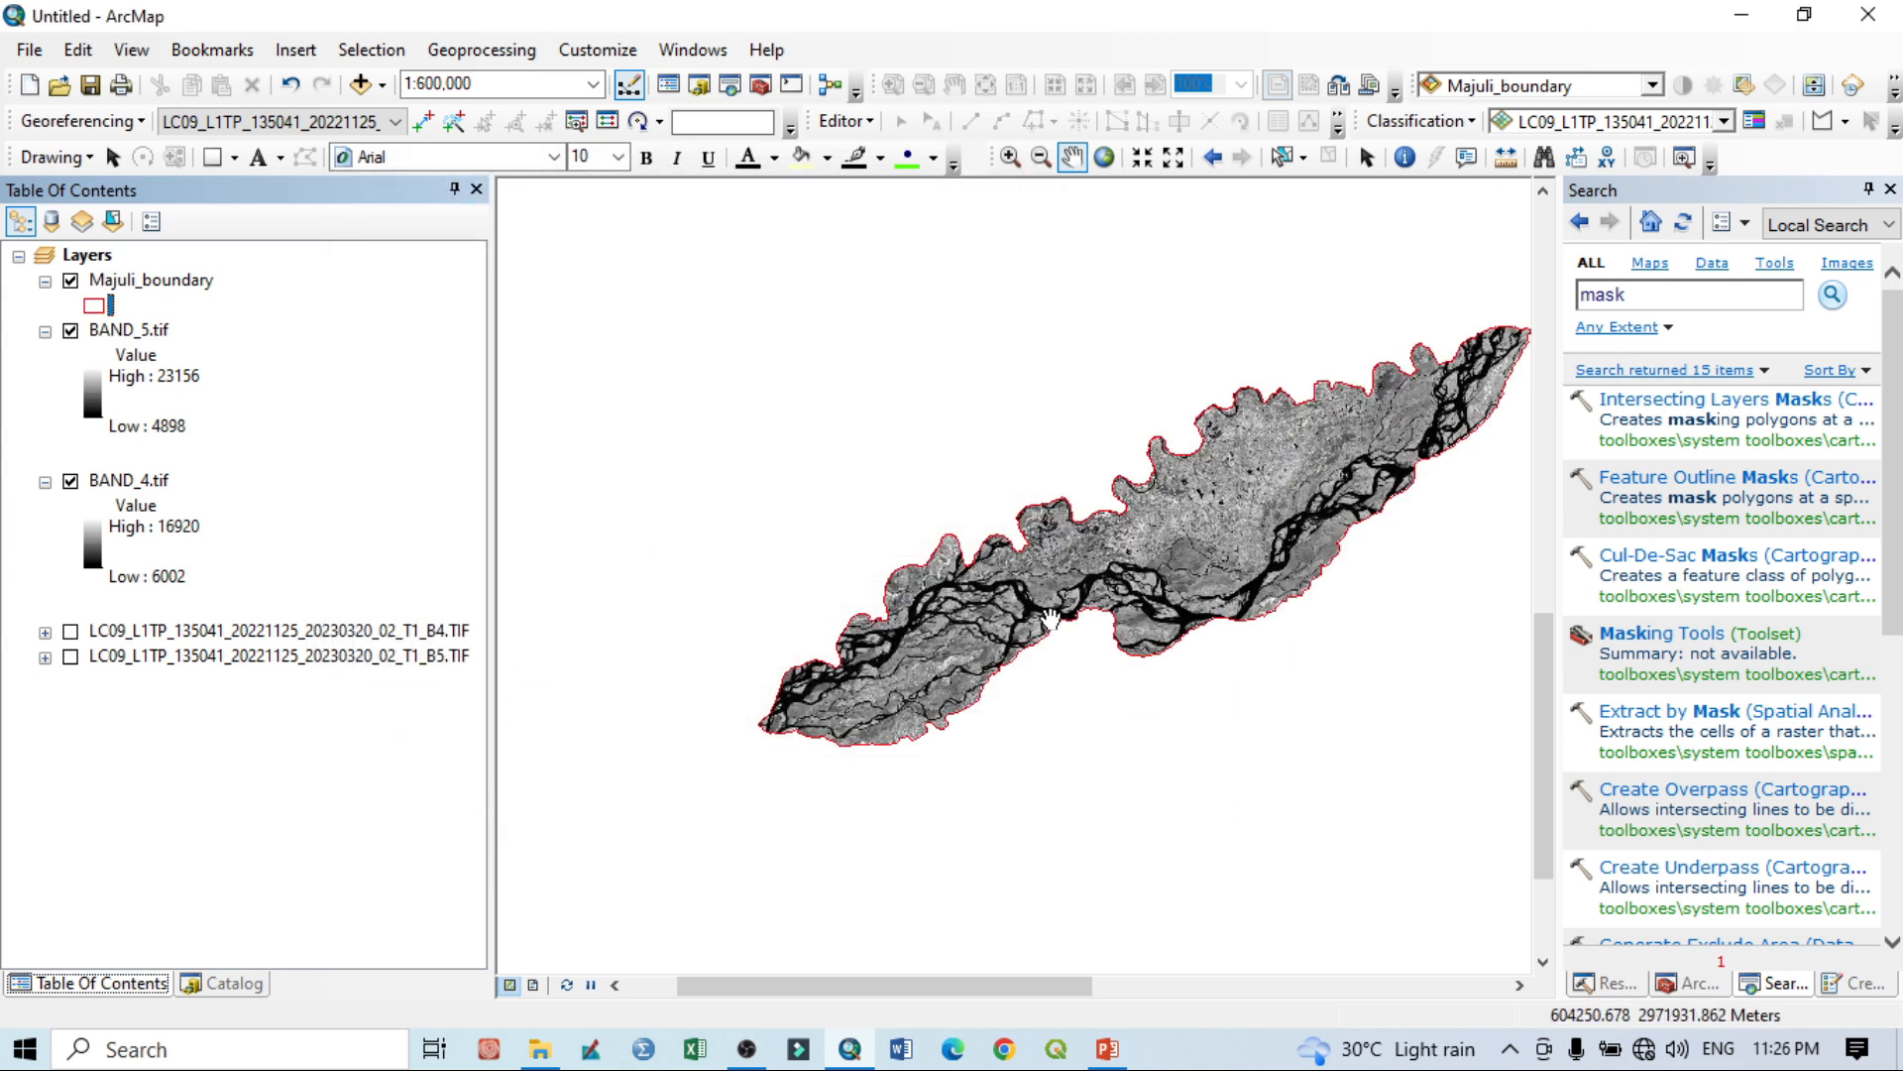
drag(1091, 583, 1010, 582)
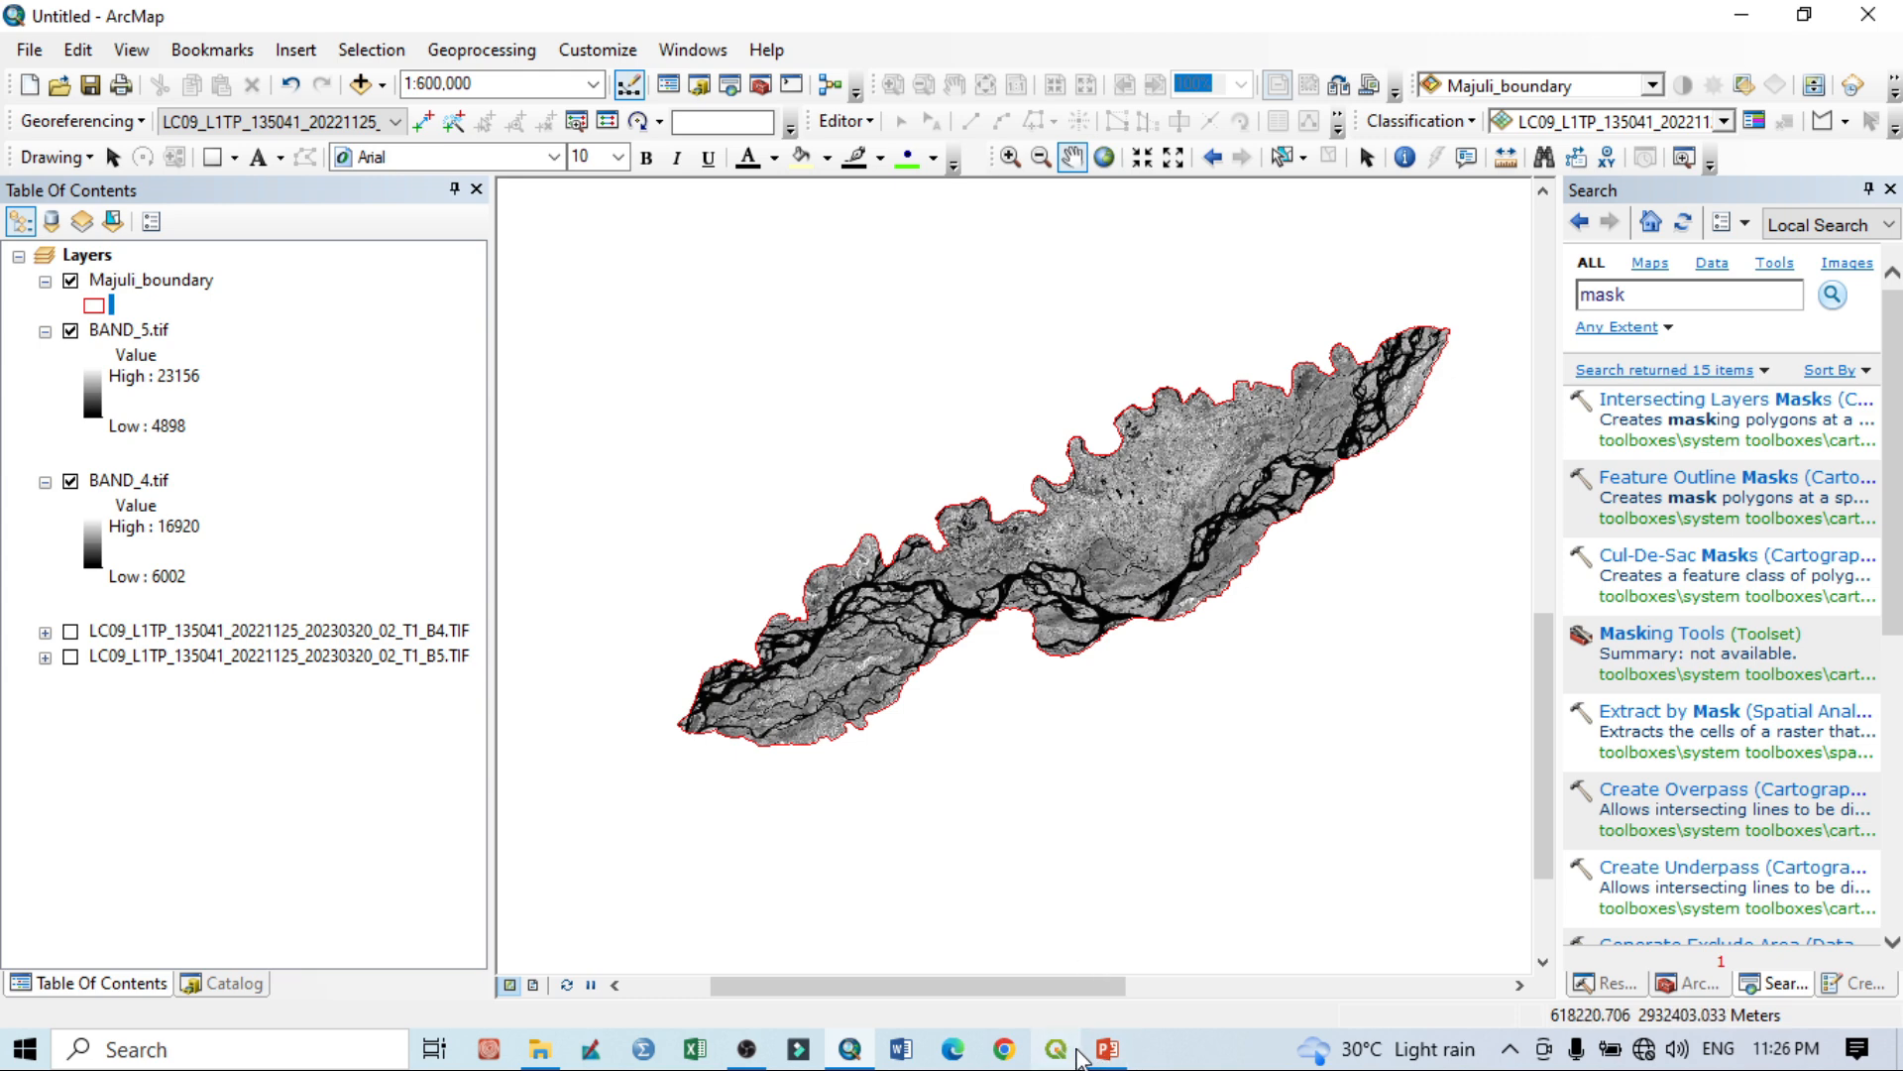
Check the NDVI formula on the spectral indices slide in PowerPoint and return to ArcMap.
click(1107, 1049)
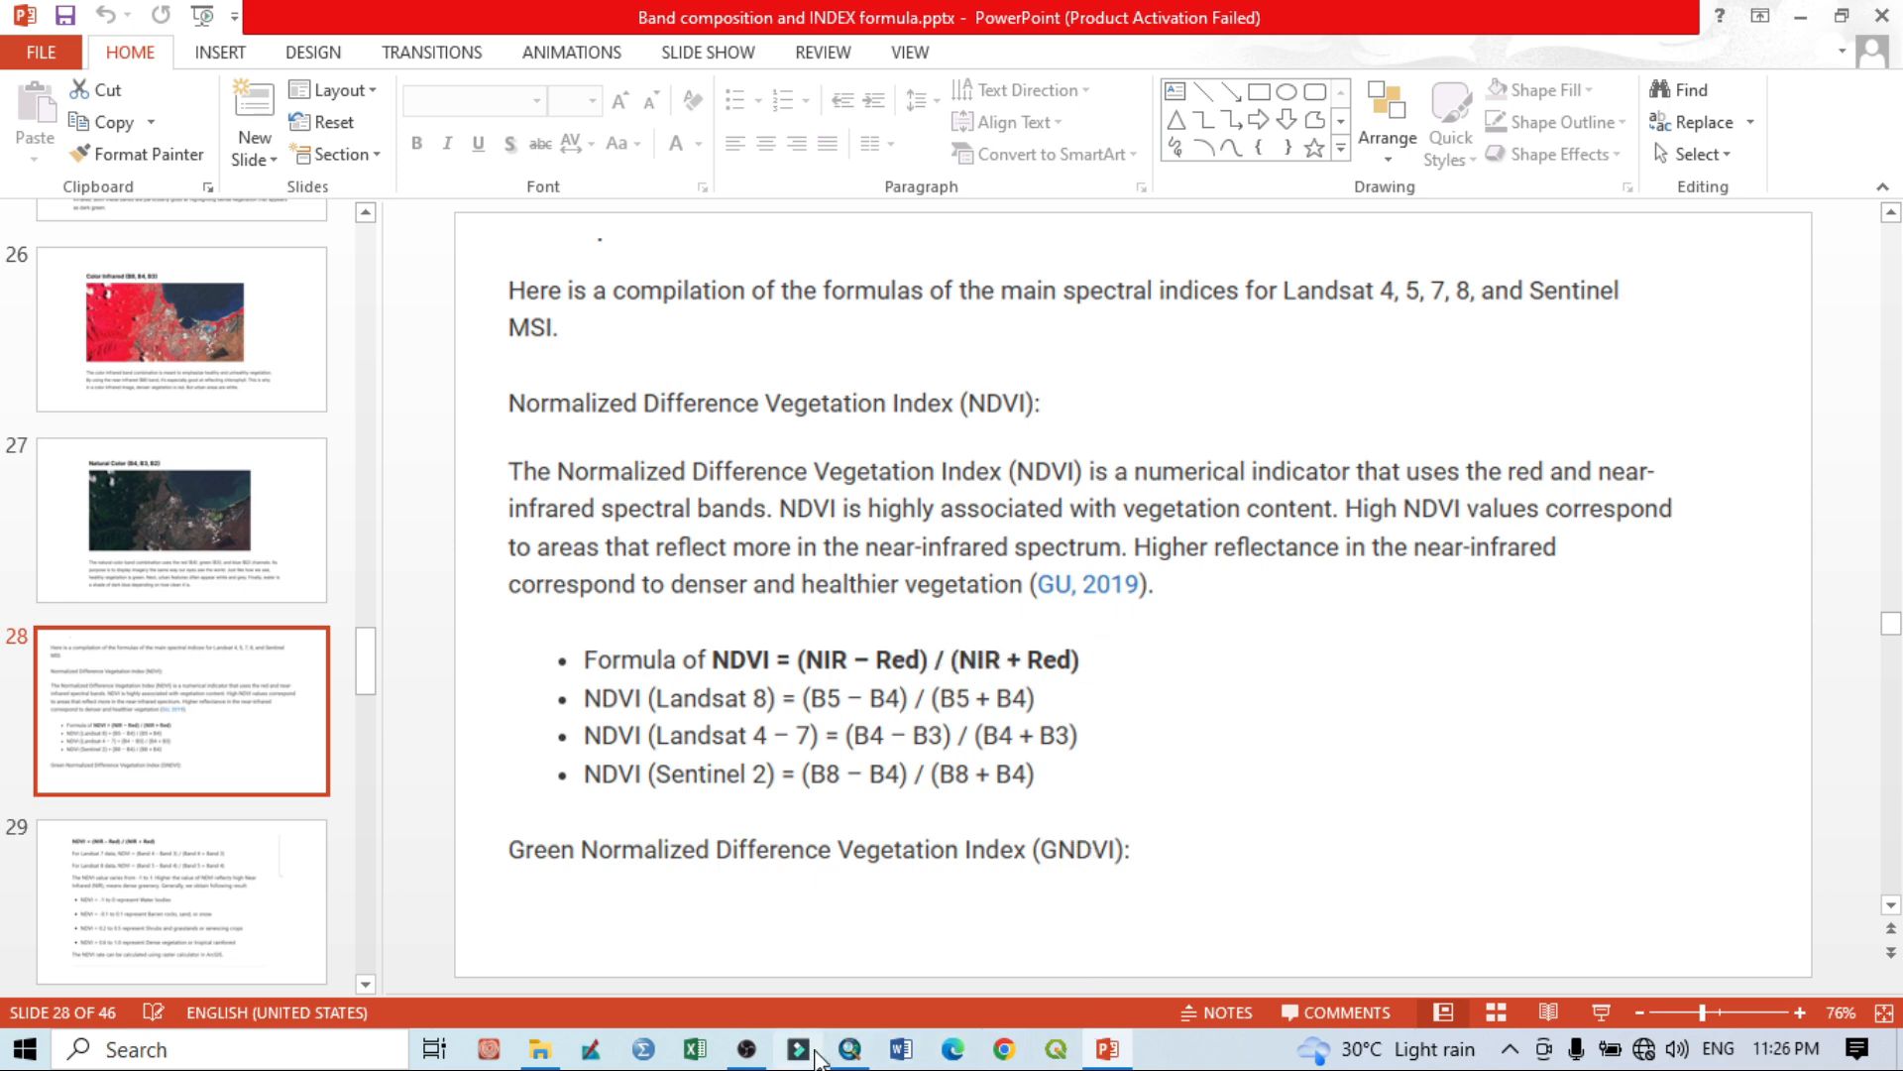
click(849, 1049)
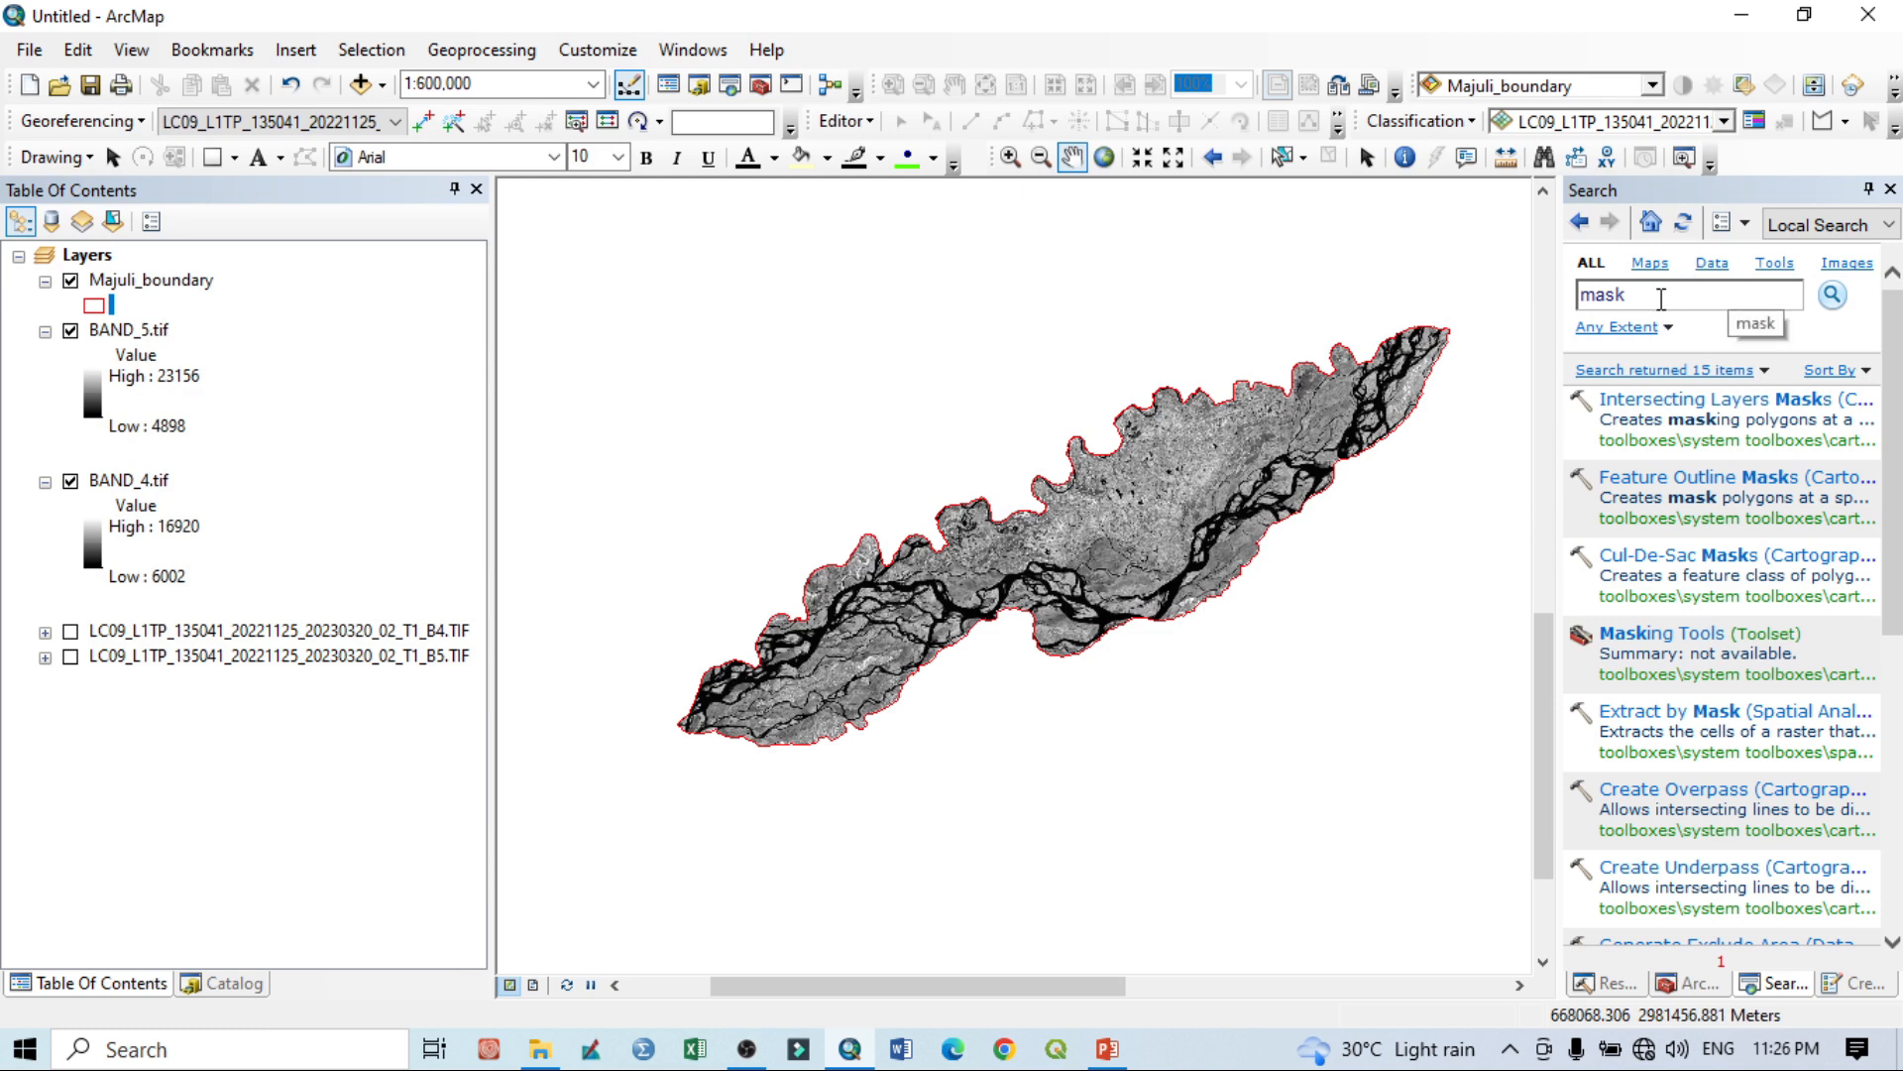
Search the geoprocessing tools for "raster analysis" and for "raster calculation".
double_click(1660, 296)
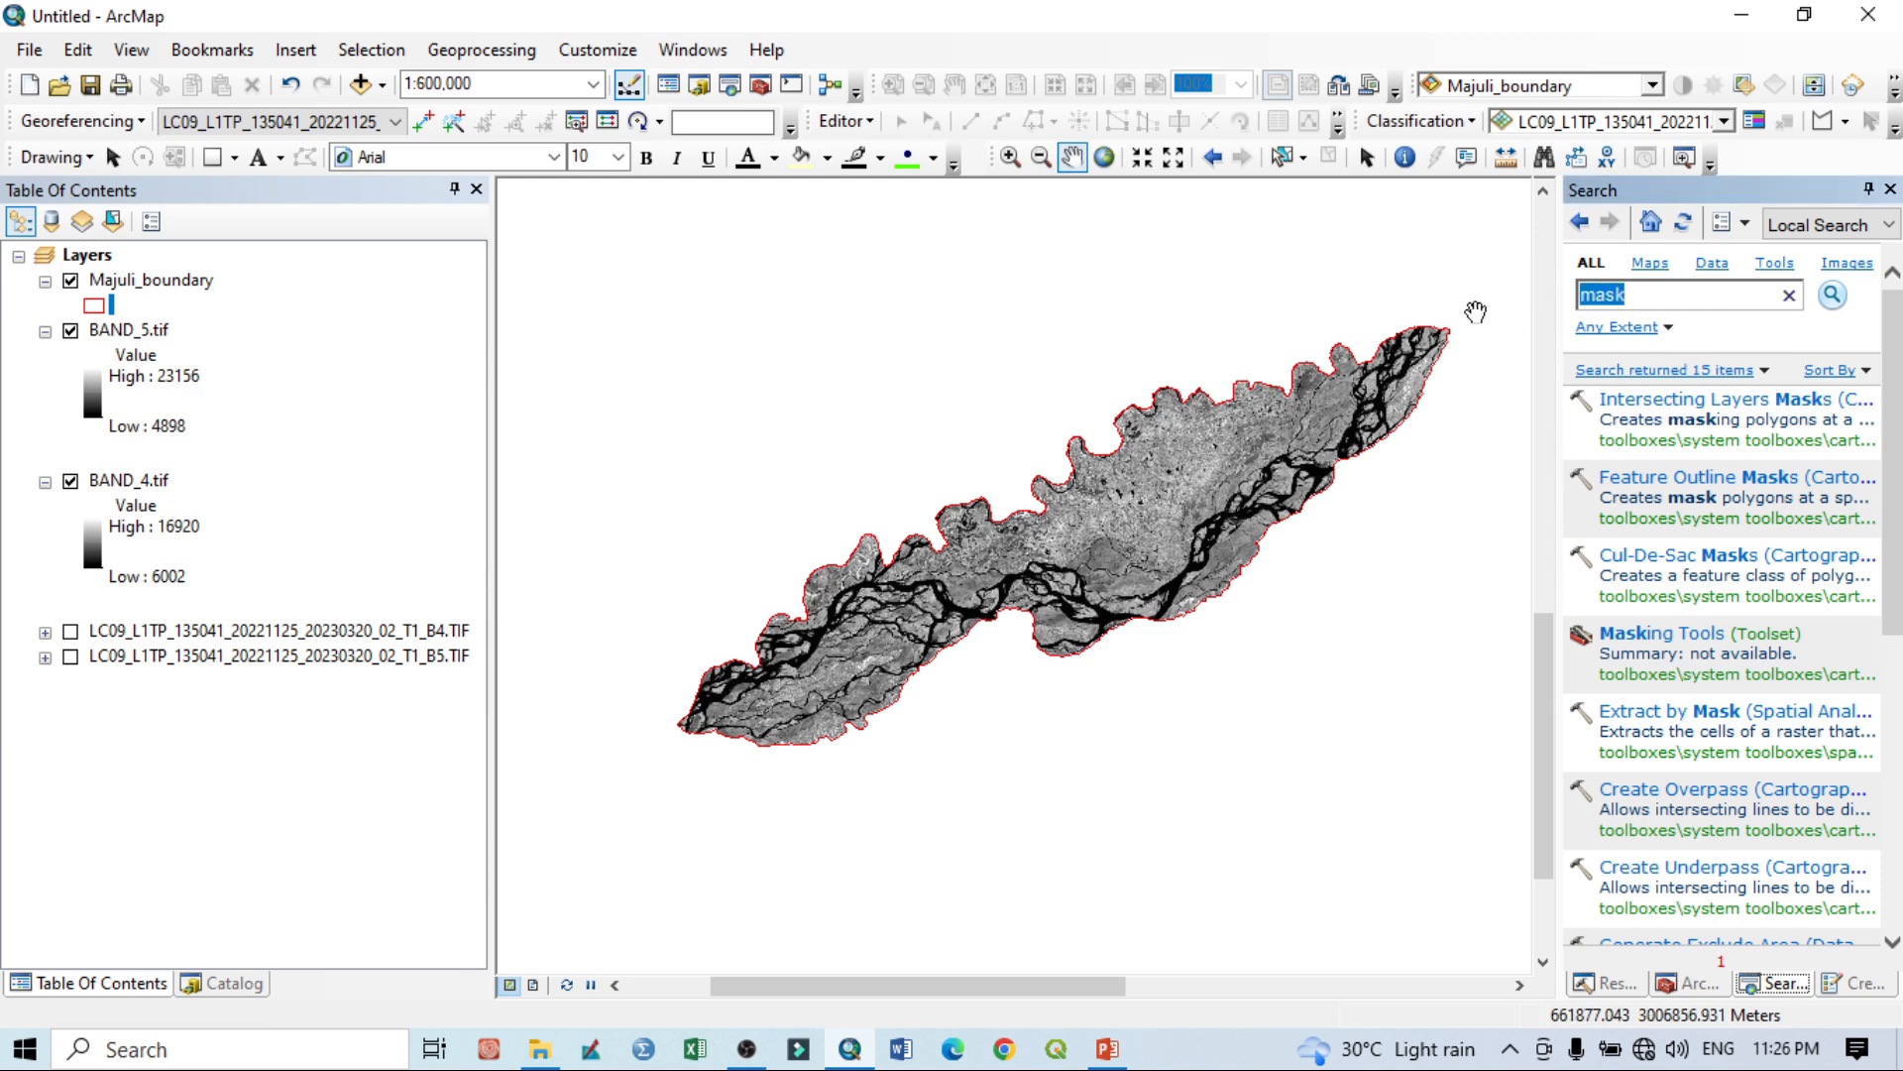
text(raster analysis)
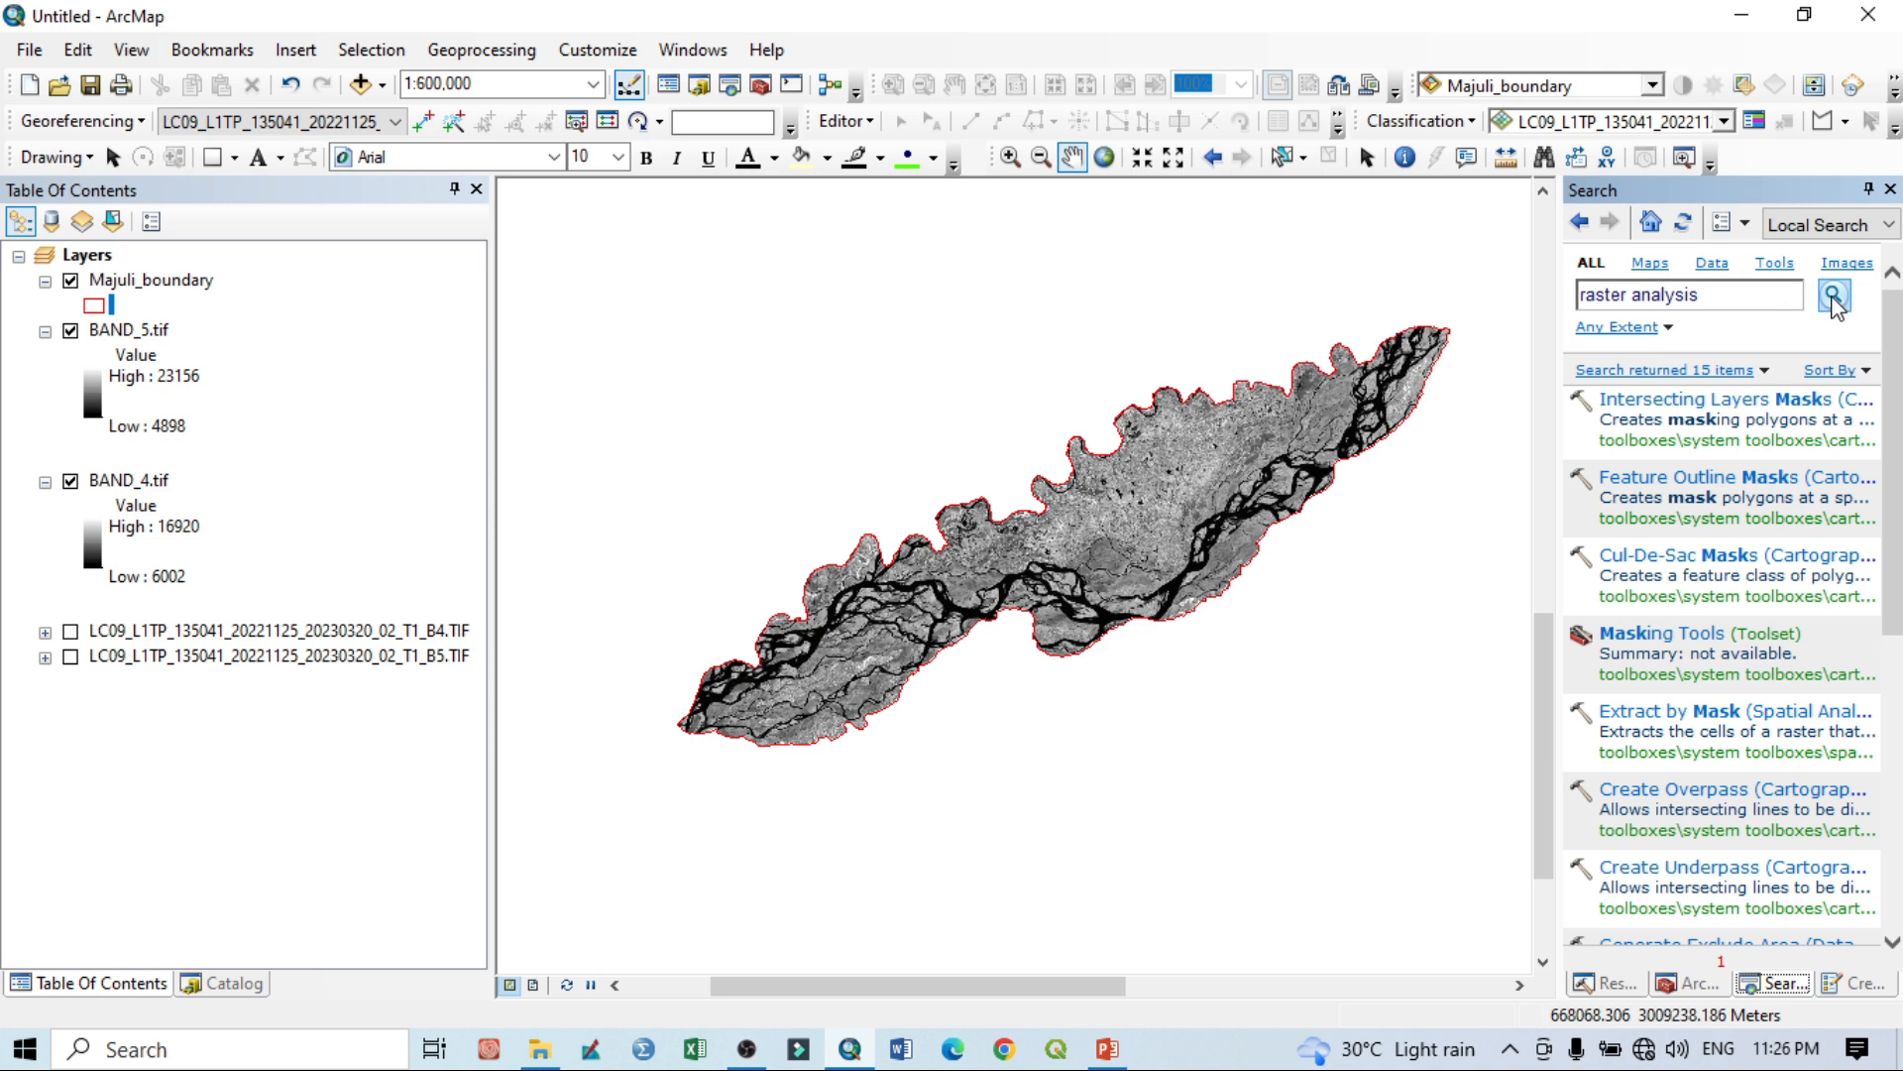
click(1833, 297)
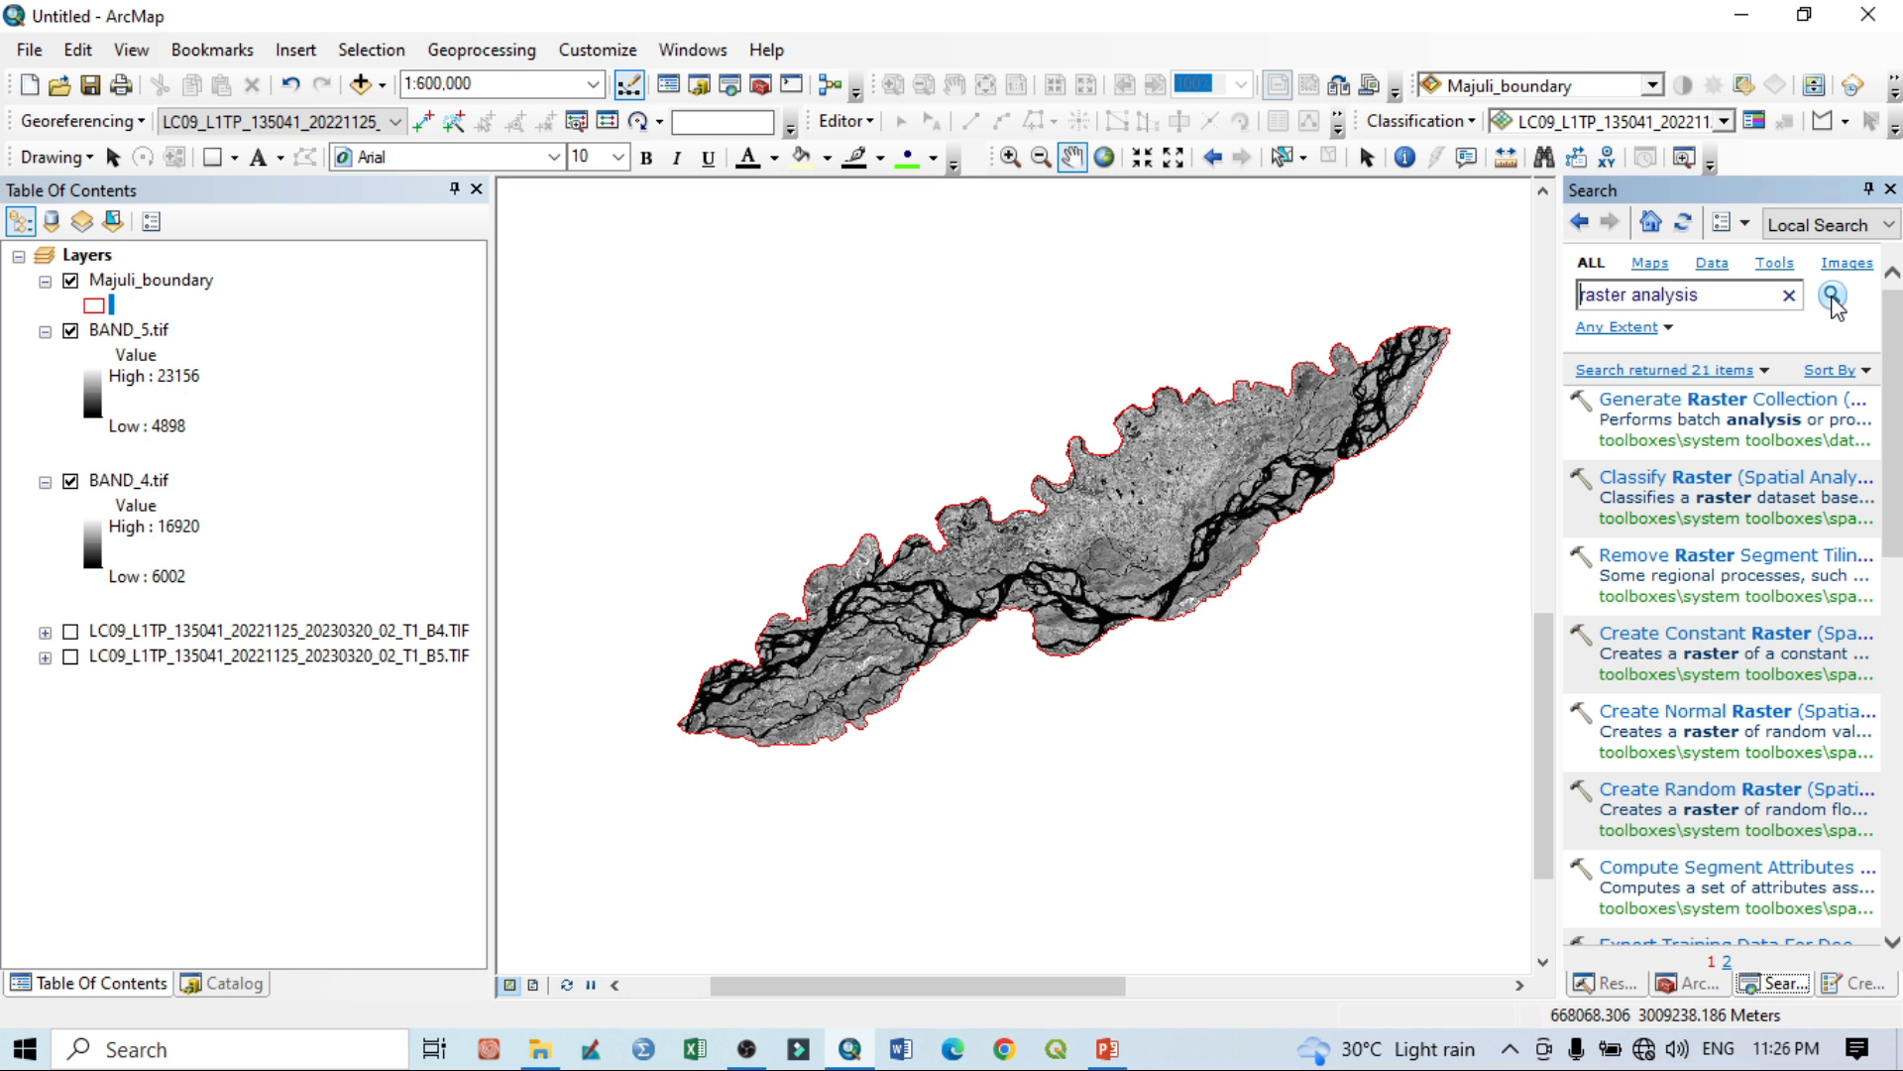
drag(1701, 295, 1634, 300)
text(calculation)
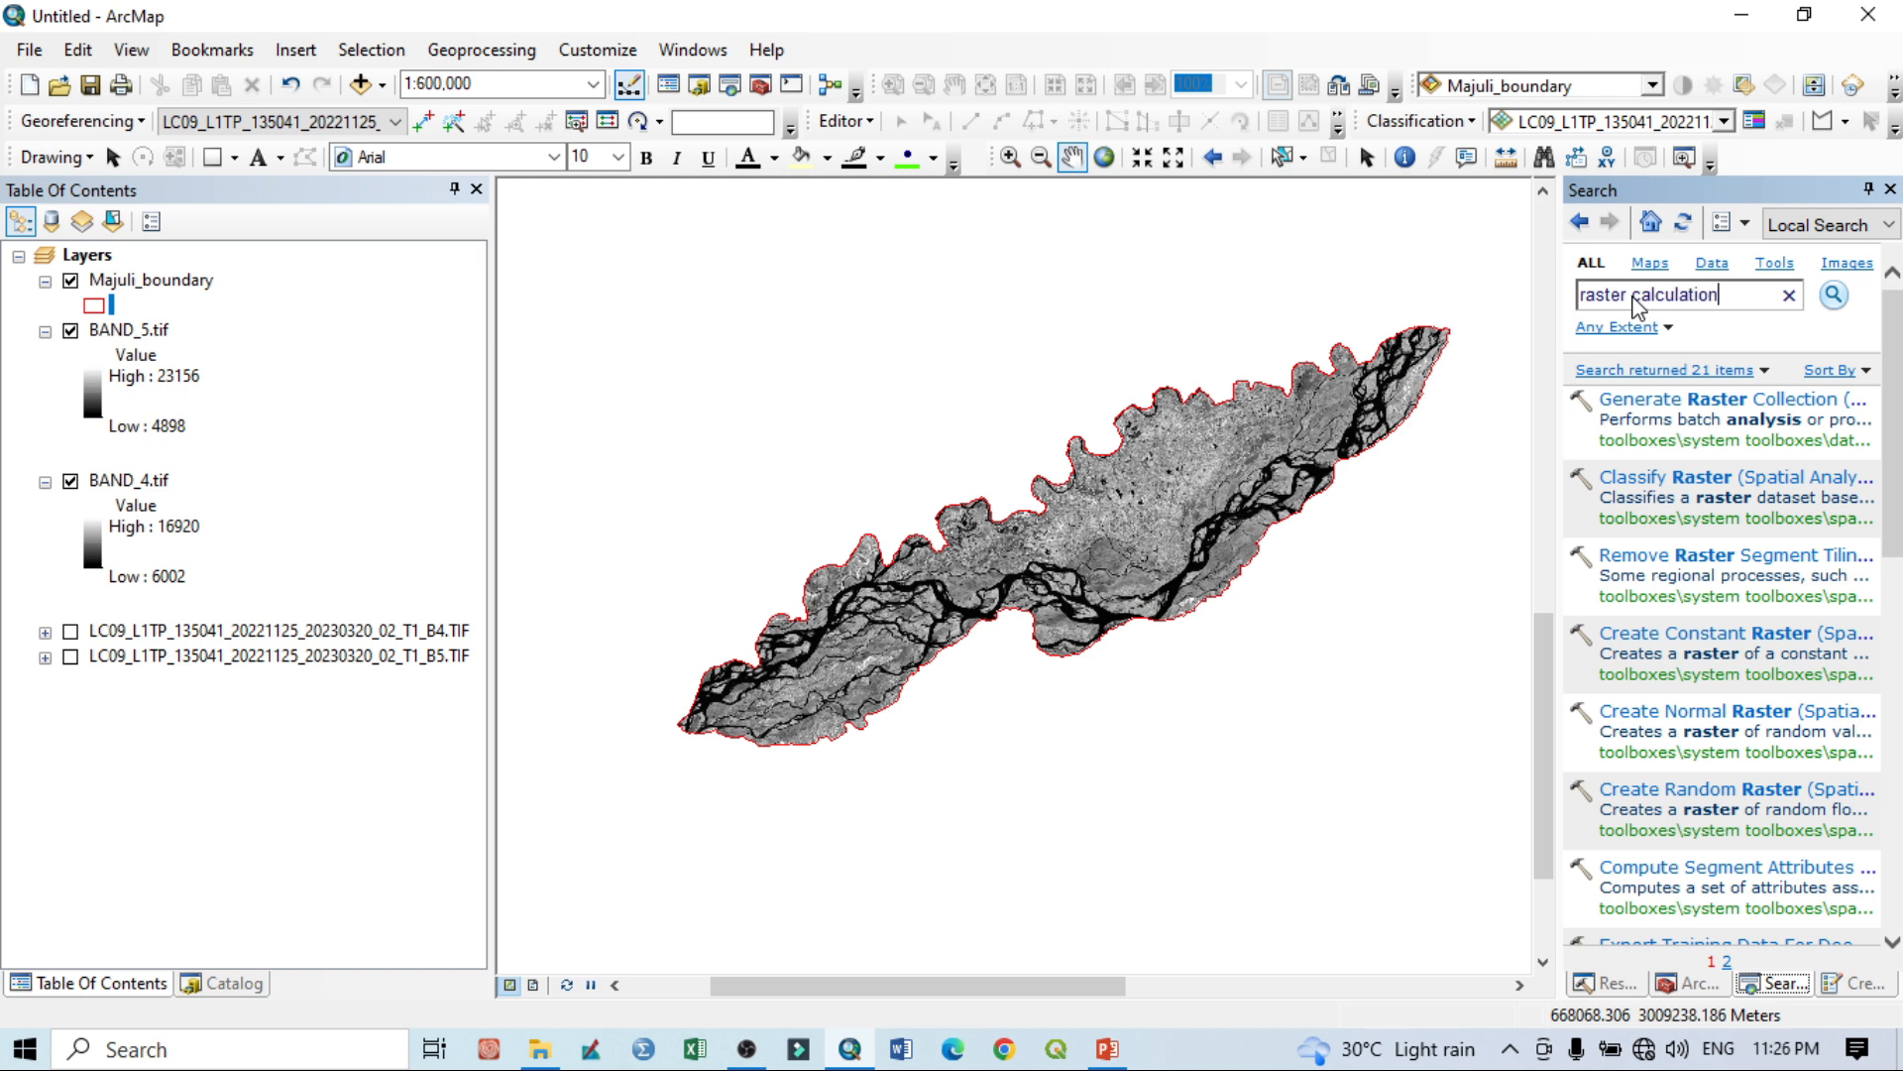
key(Return)
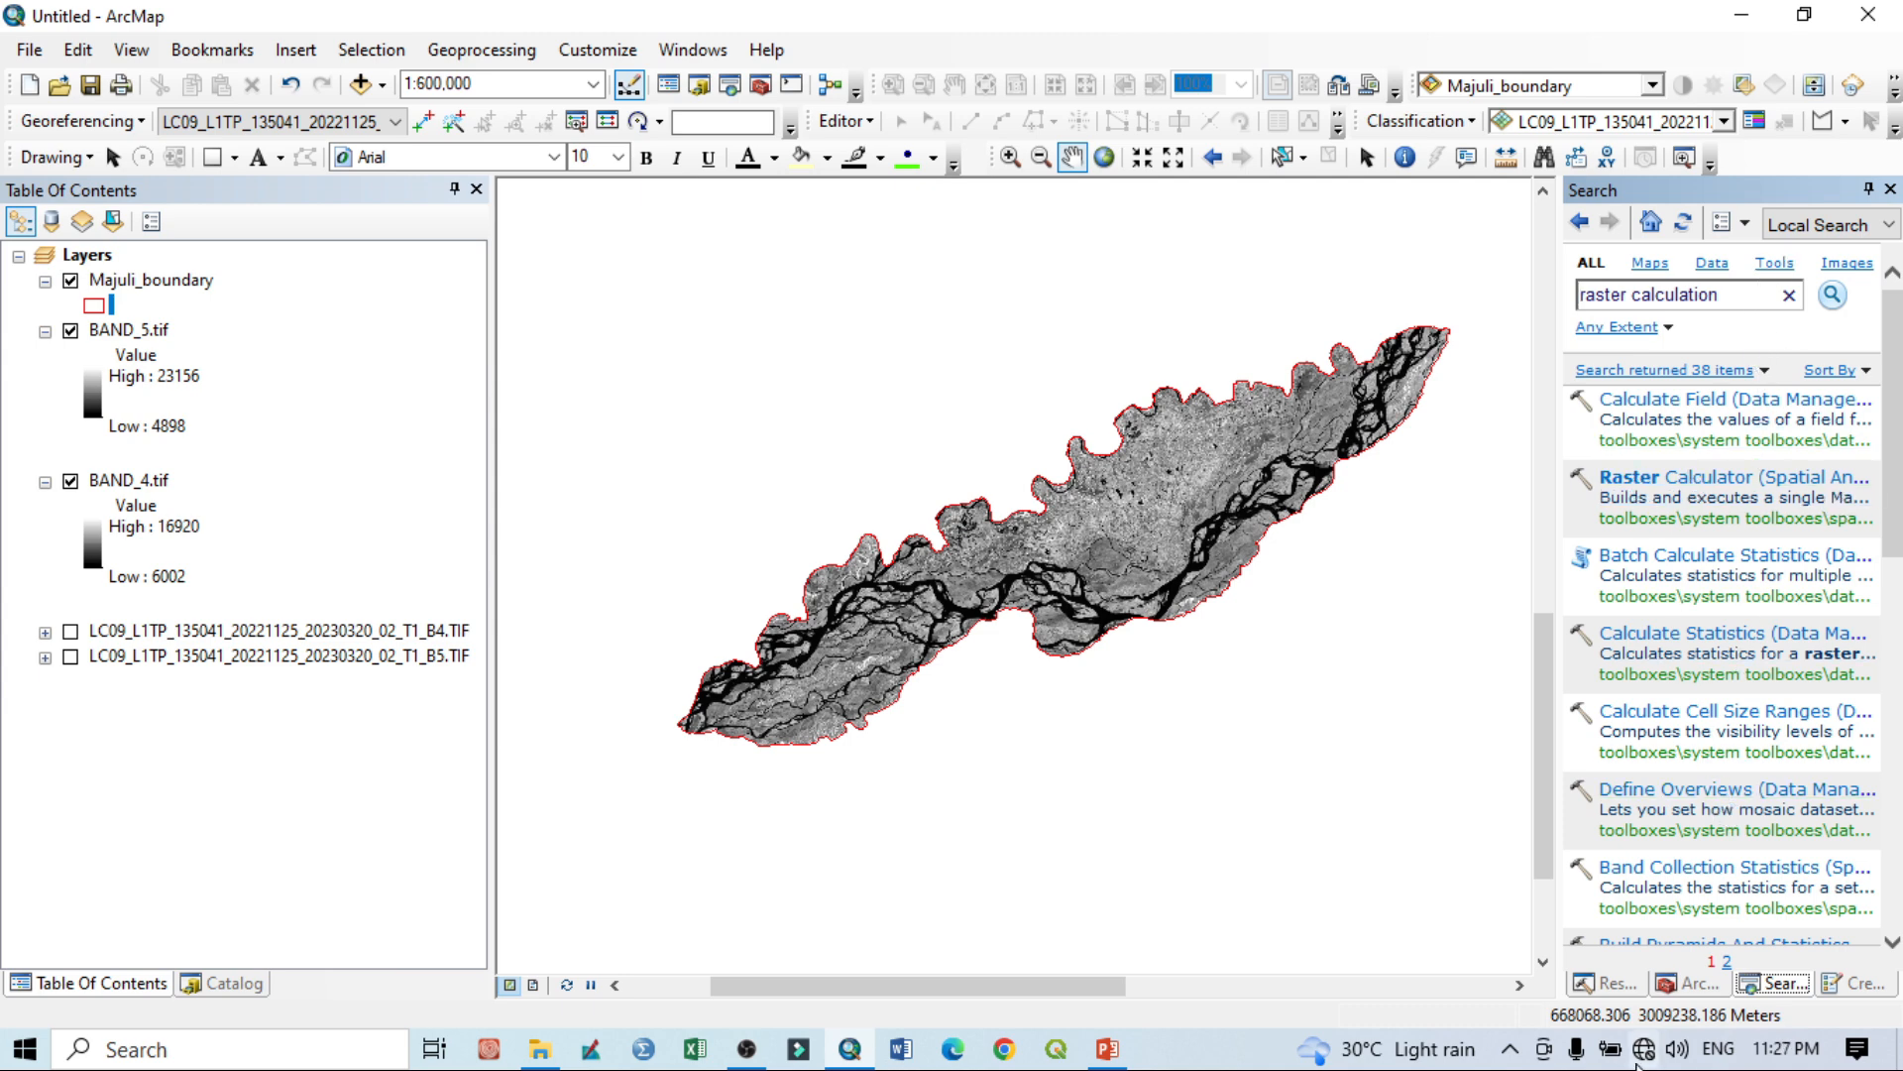
Open the Raster Calculator from the Spatial Analyst Map Algebra toolset and check the NDVI formula on the PowerPoint slide.
click(1692, 983)
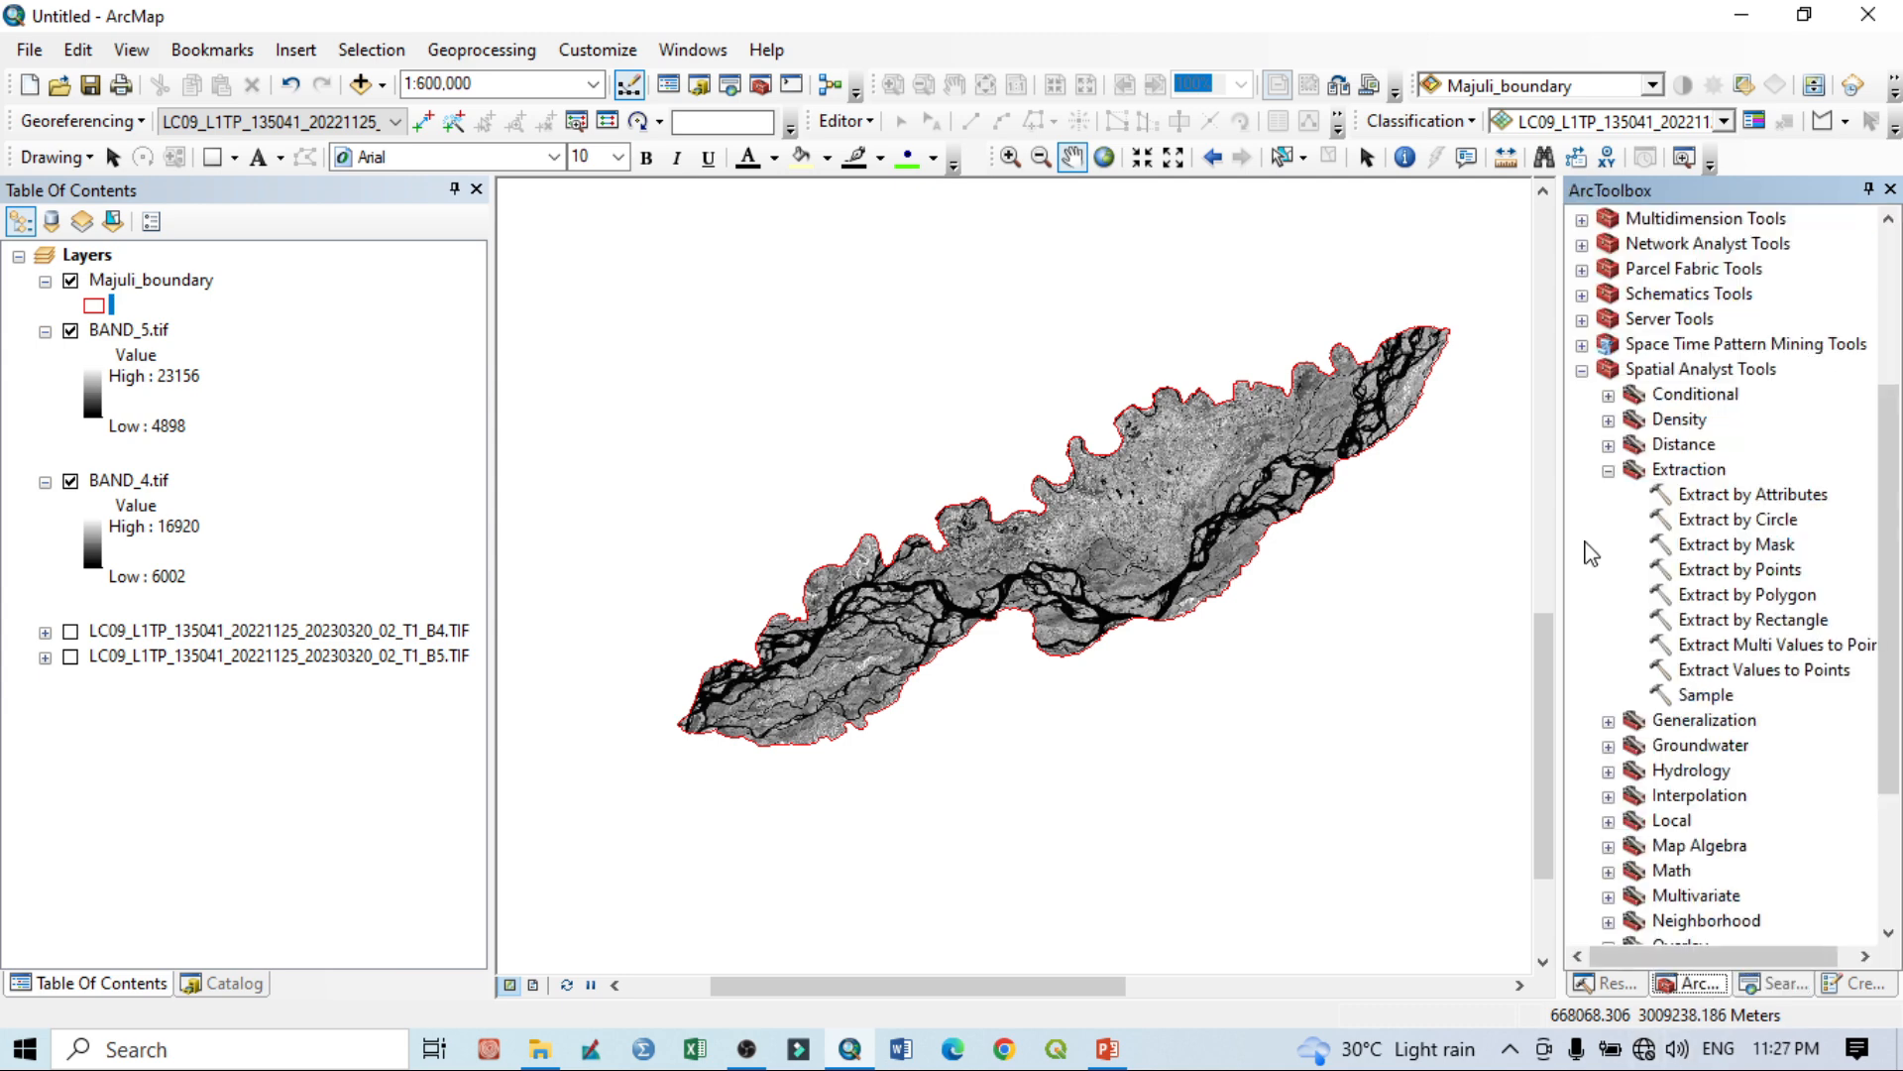
click(1609, 471)
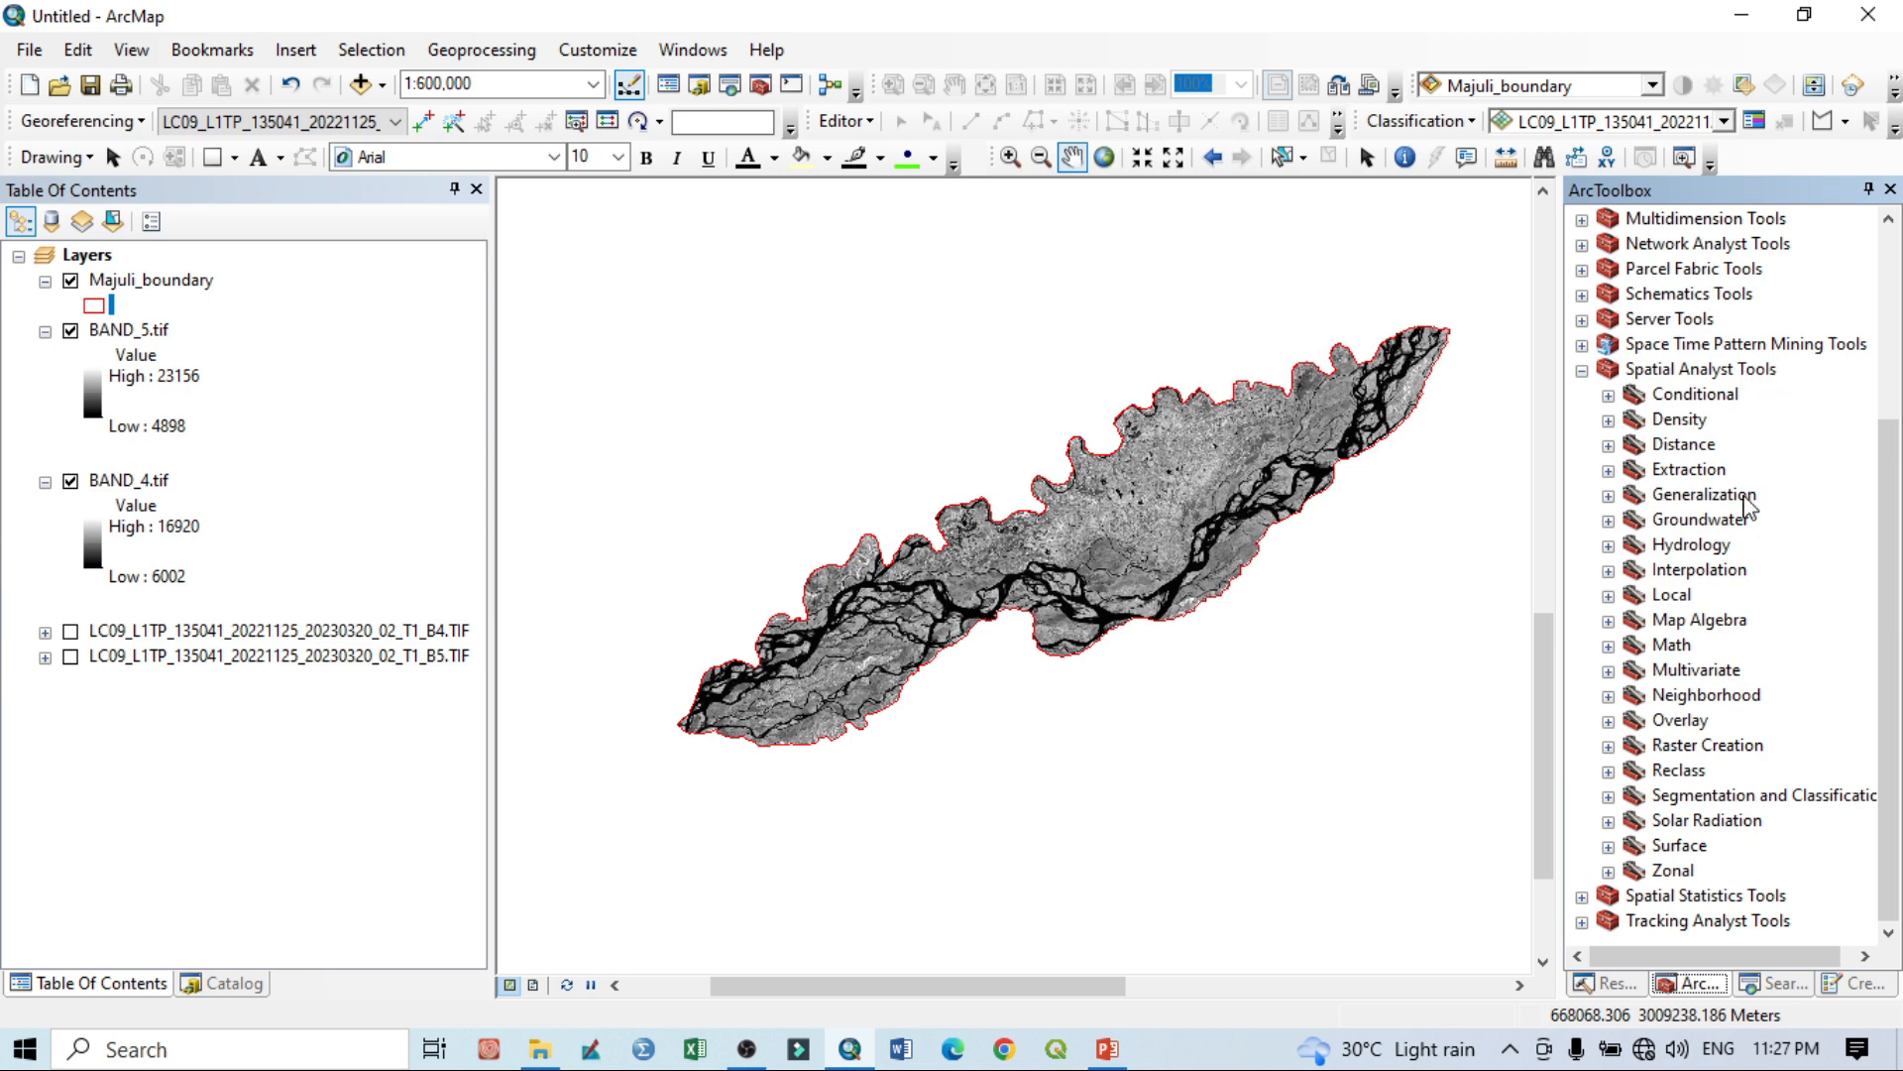
click(1609, 621)
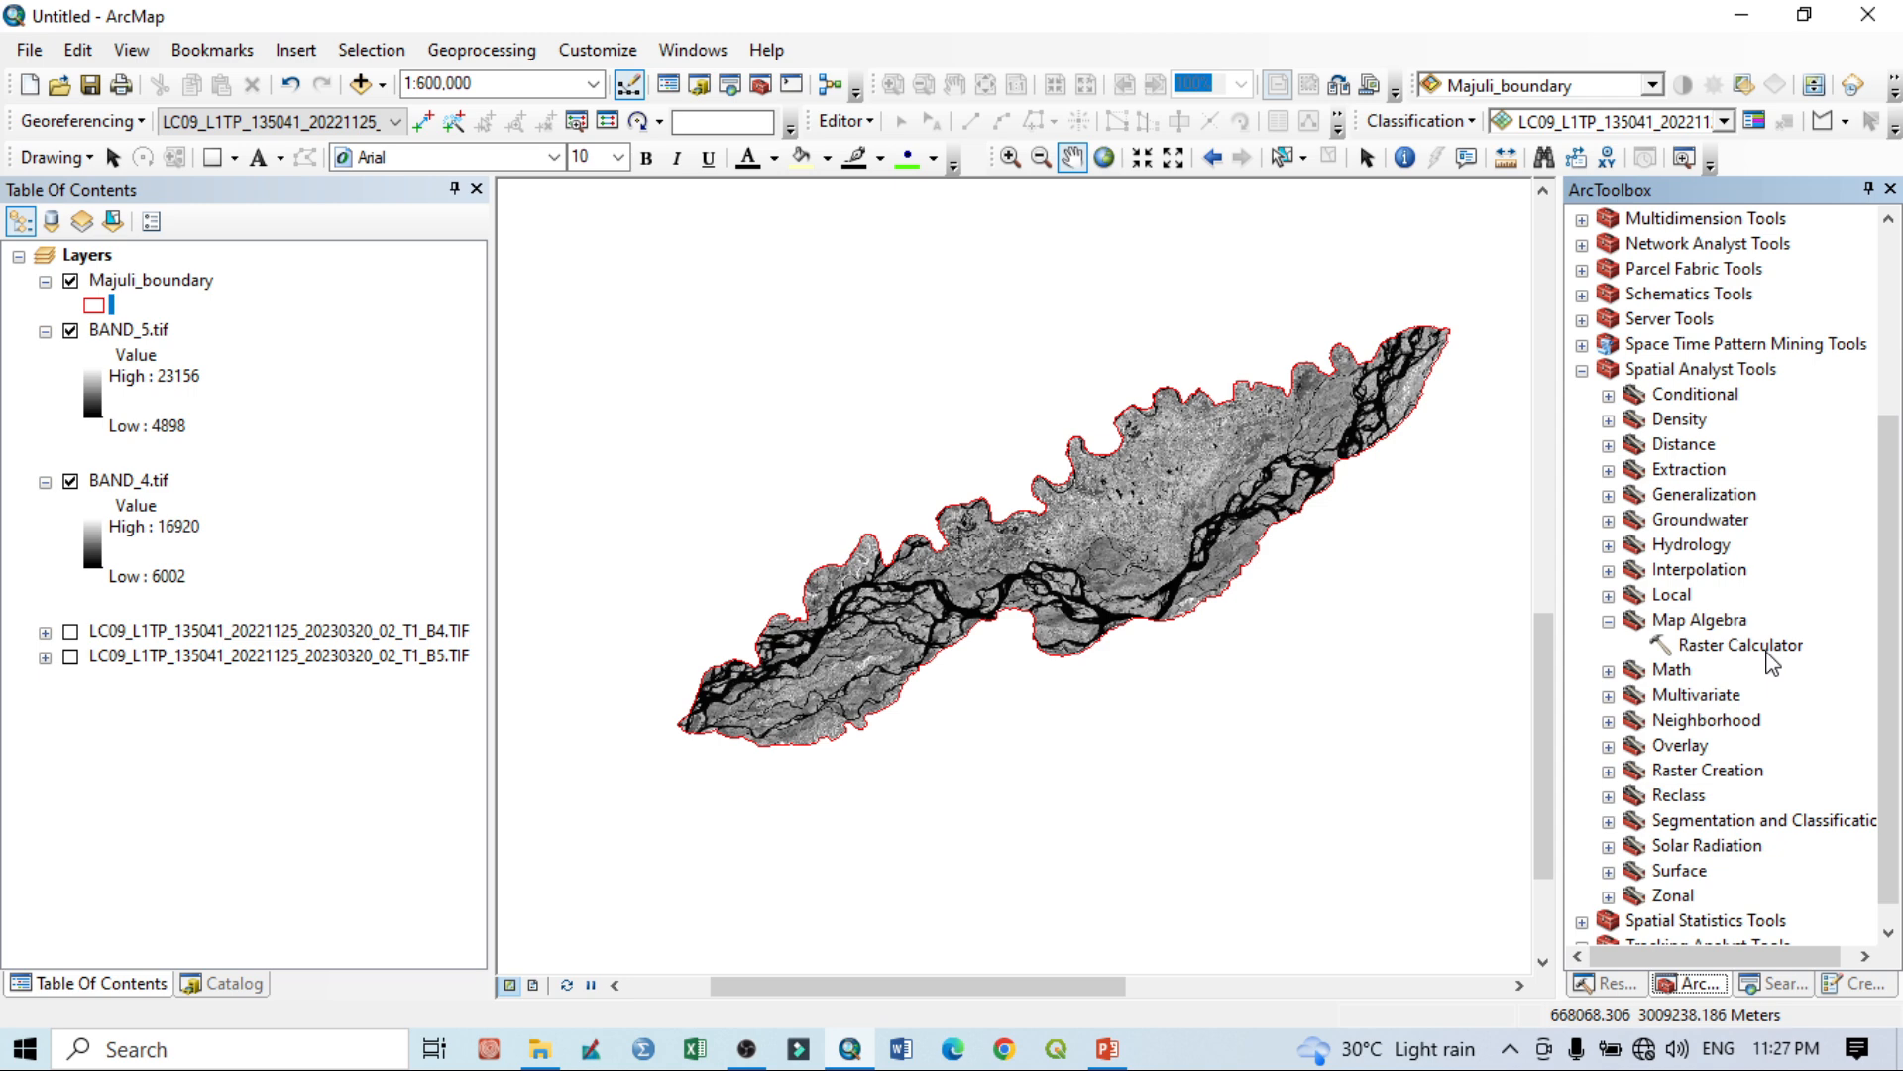
double_click(1769, 646)
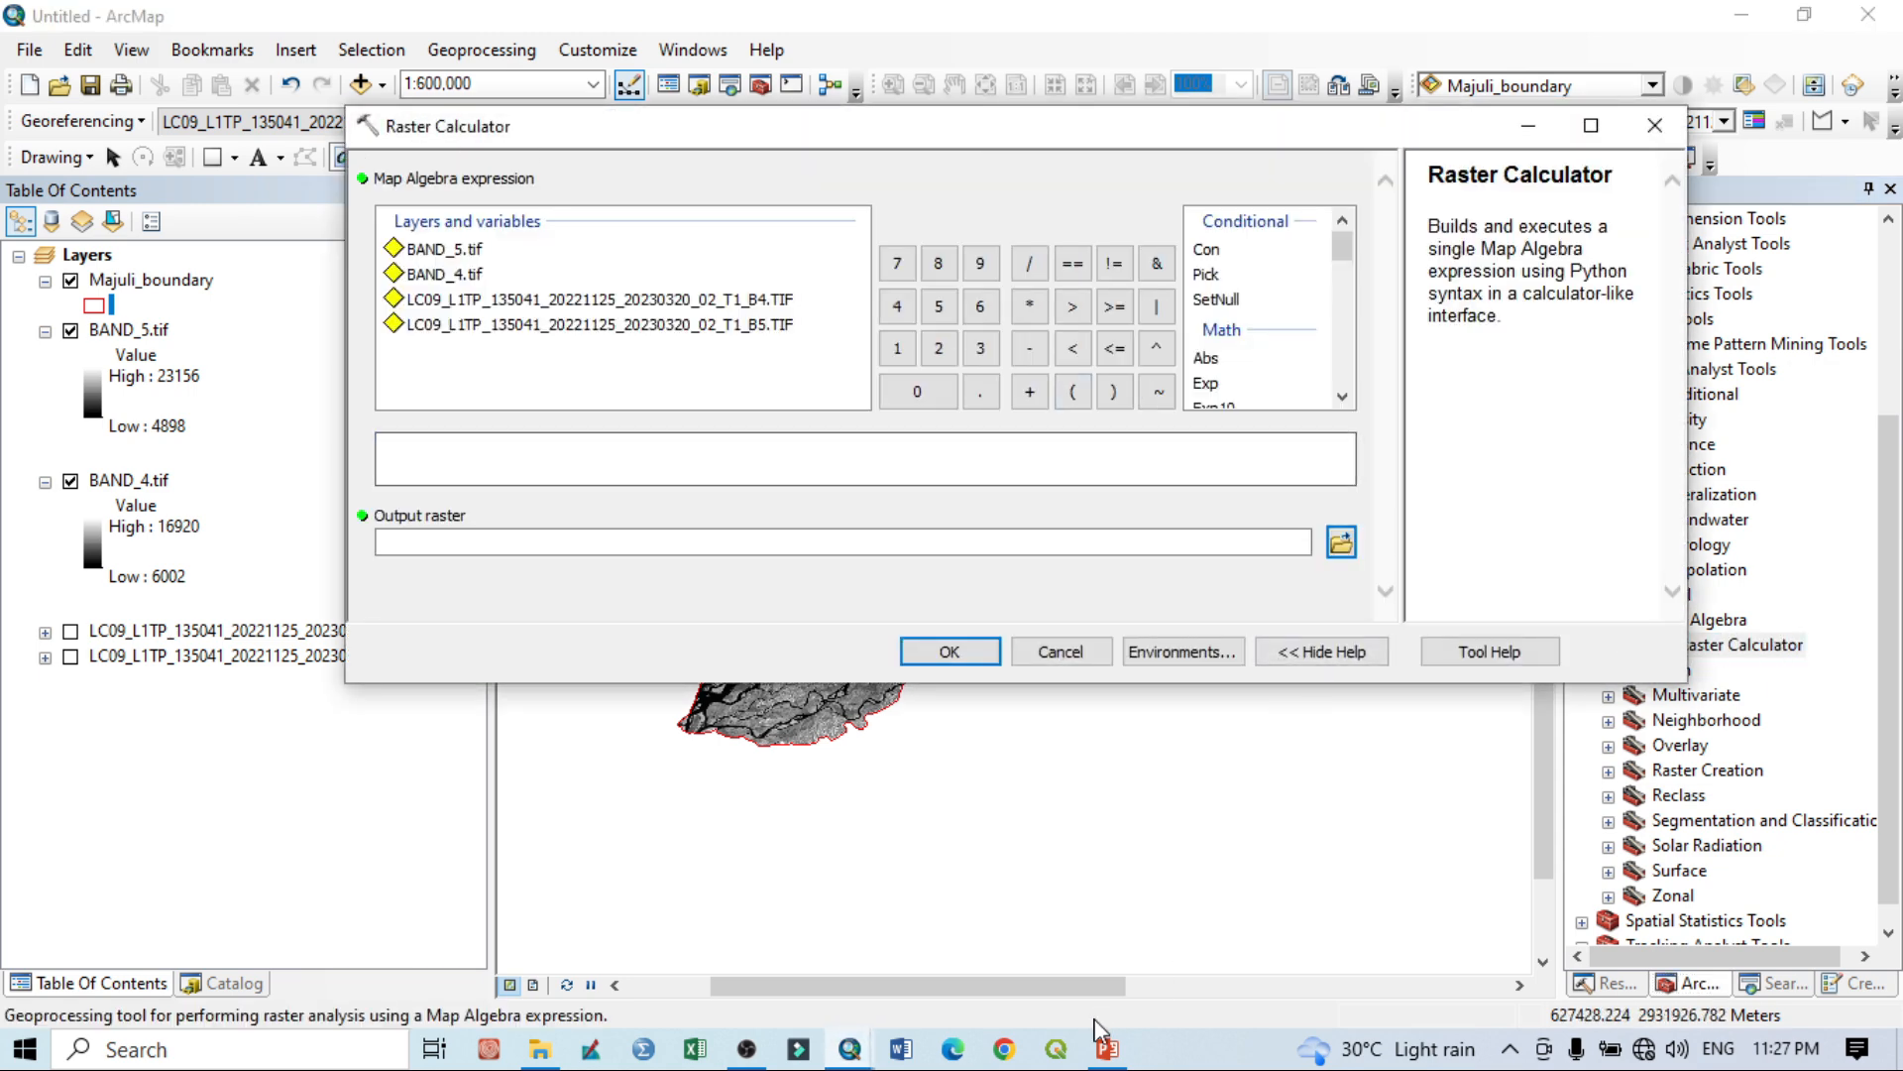
click(1104, 1045)
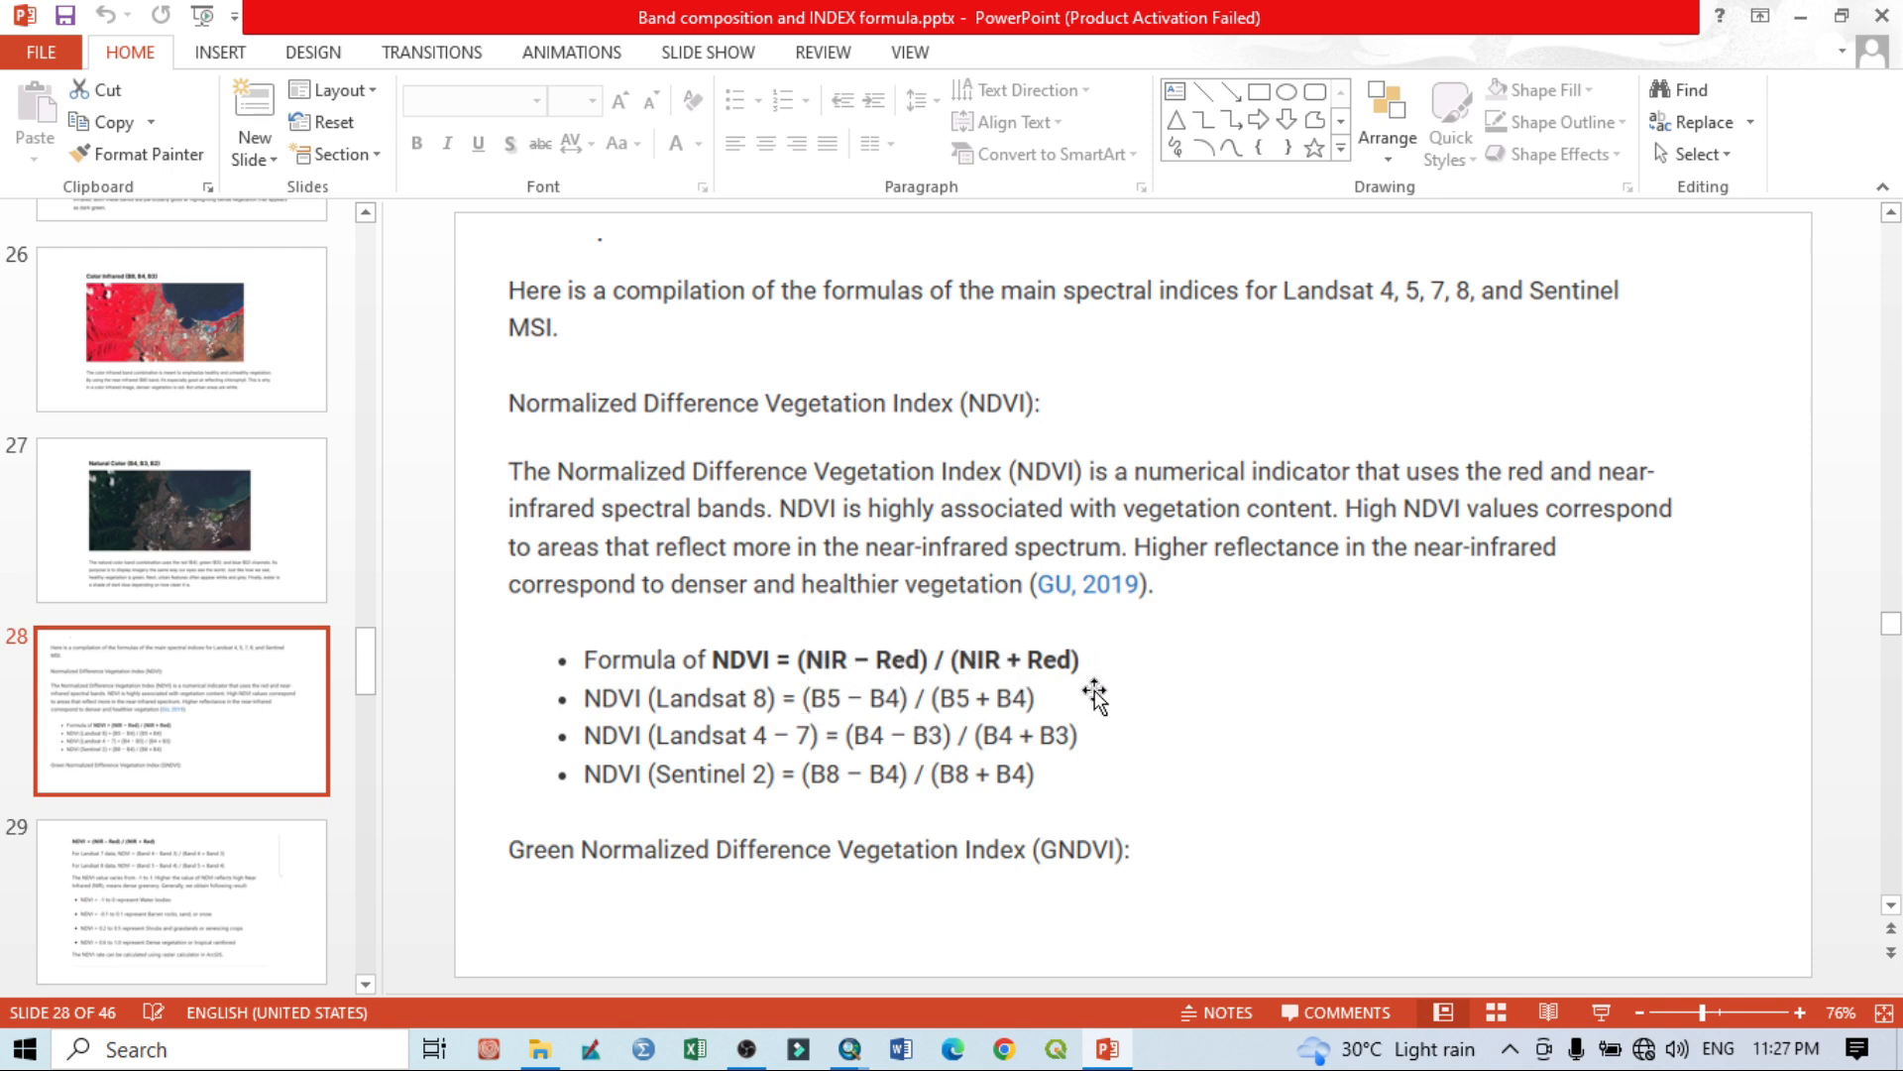
click(1802, 17)
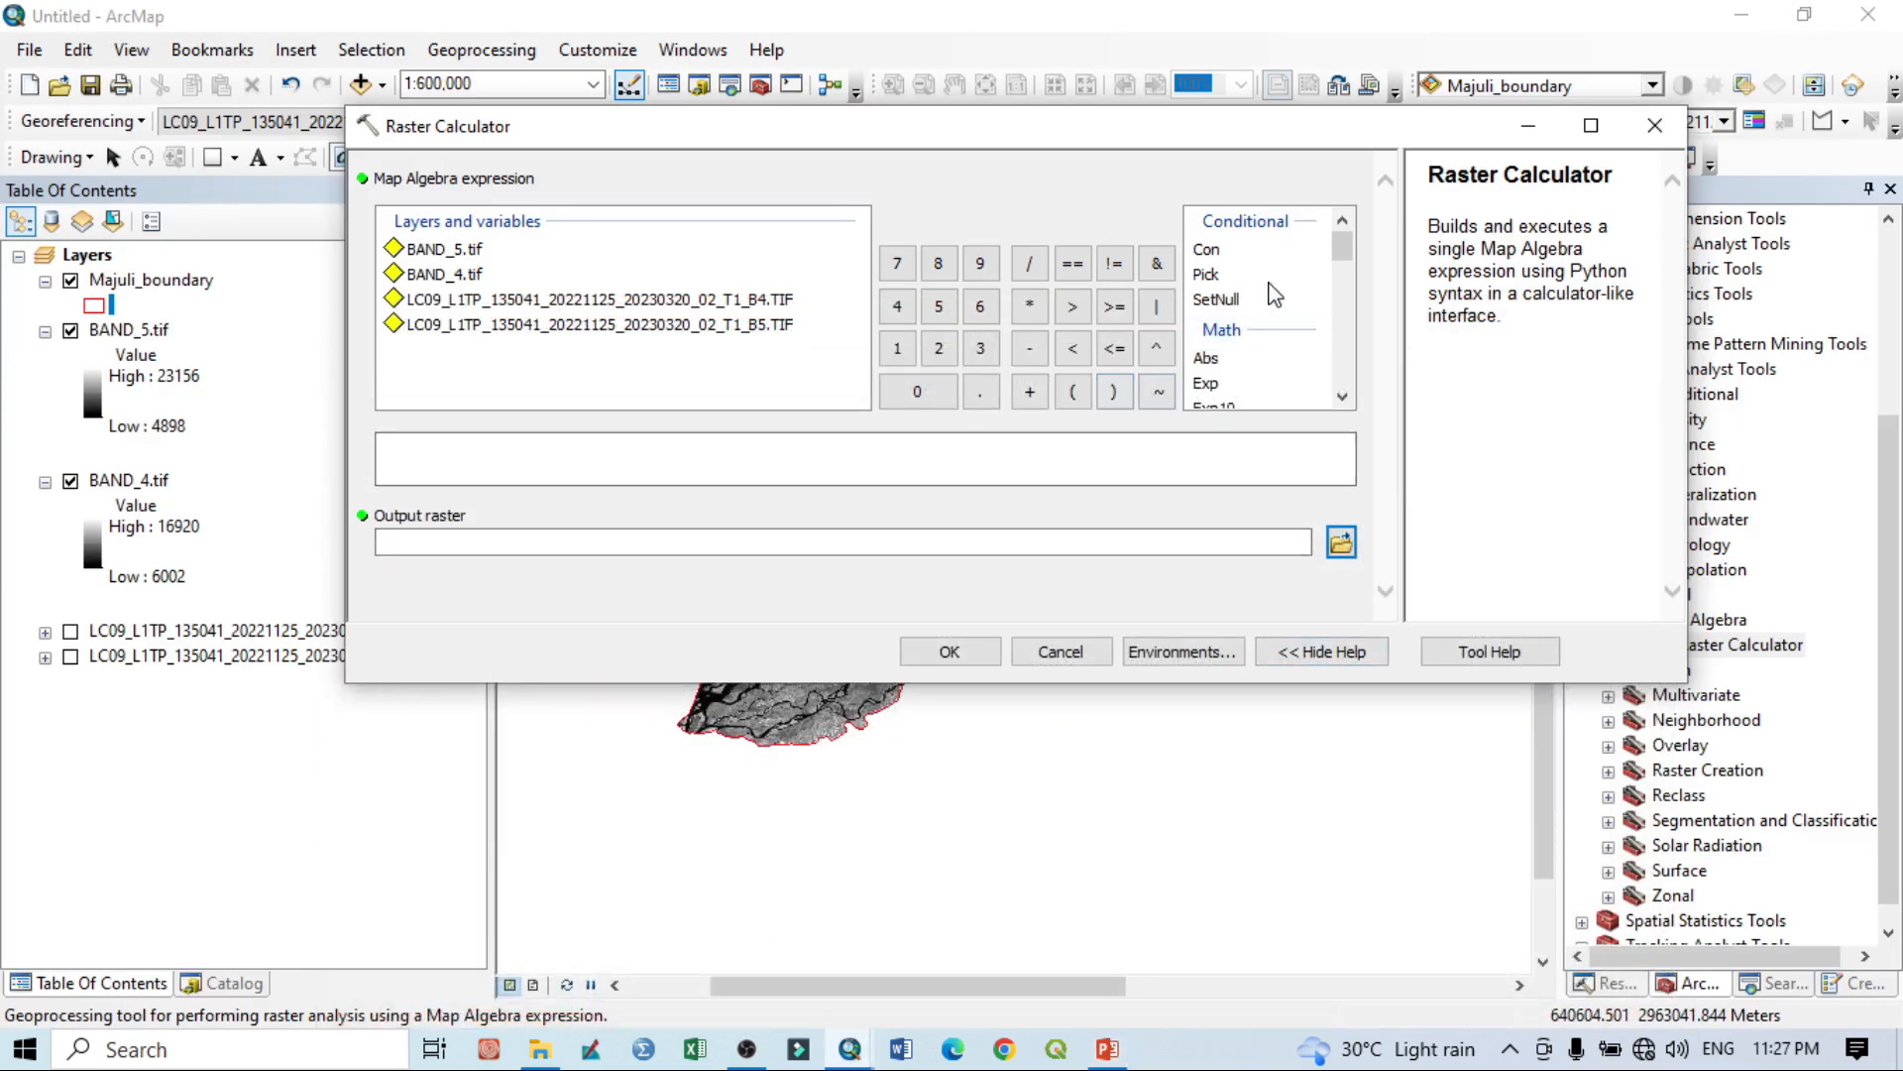
Build the numerator Float("BAND_5.tif" - "BAND_4.tif") in the map algebra expression and follow it with the division operator.
scroll(1286, 354, down, 2)
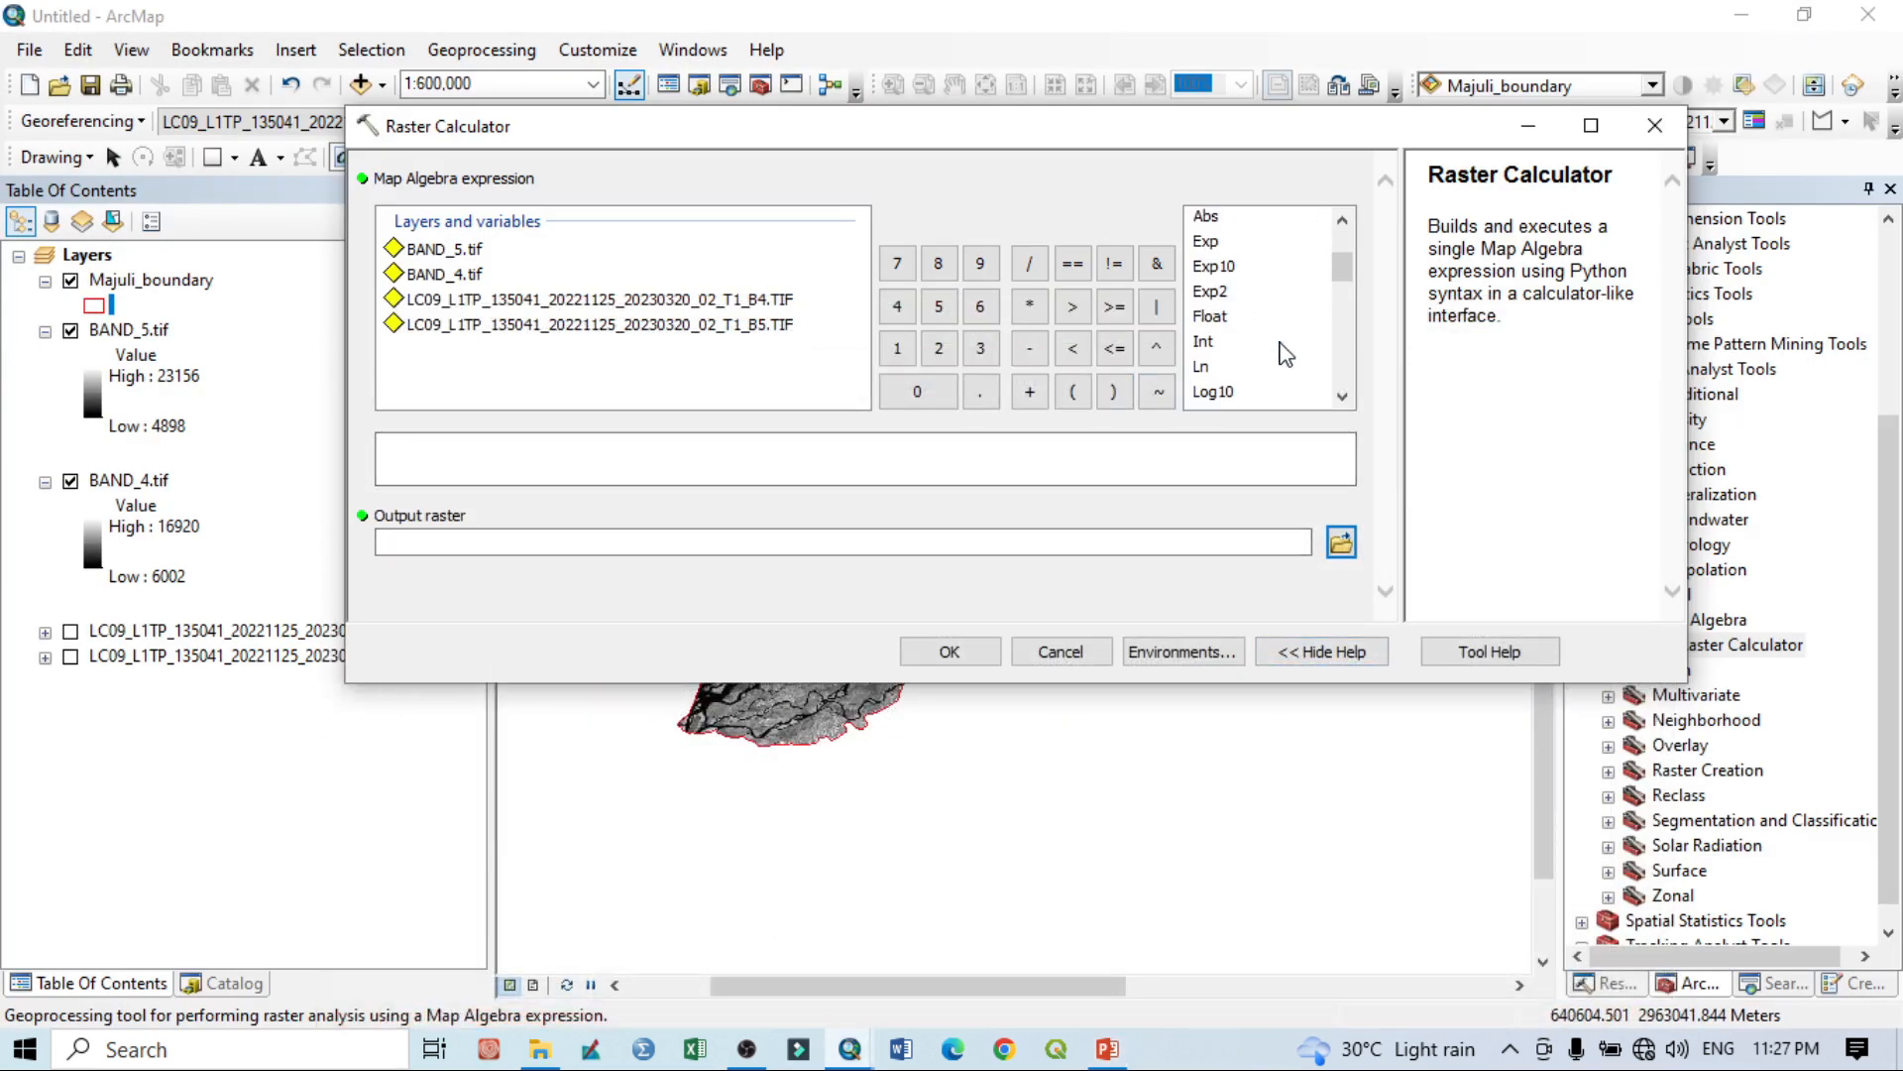
double_click(1209, 317)
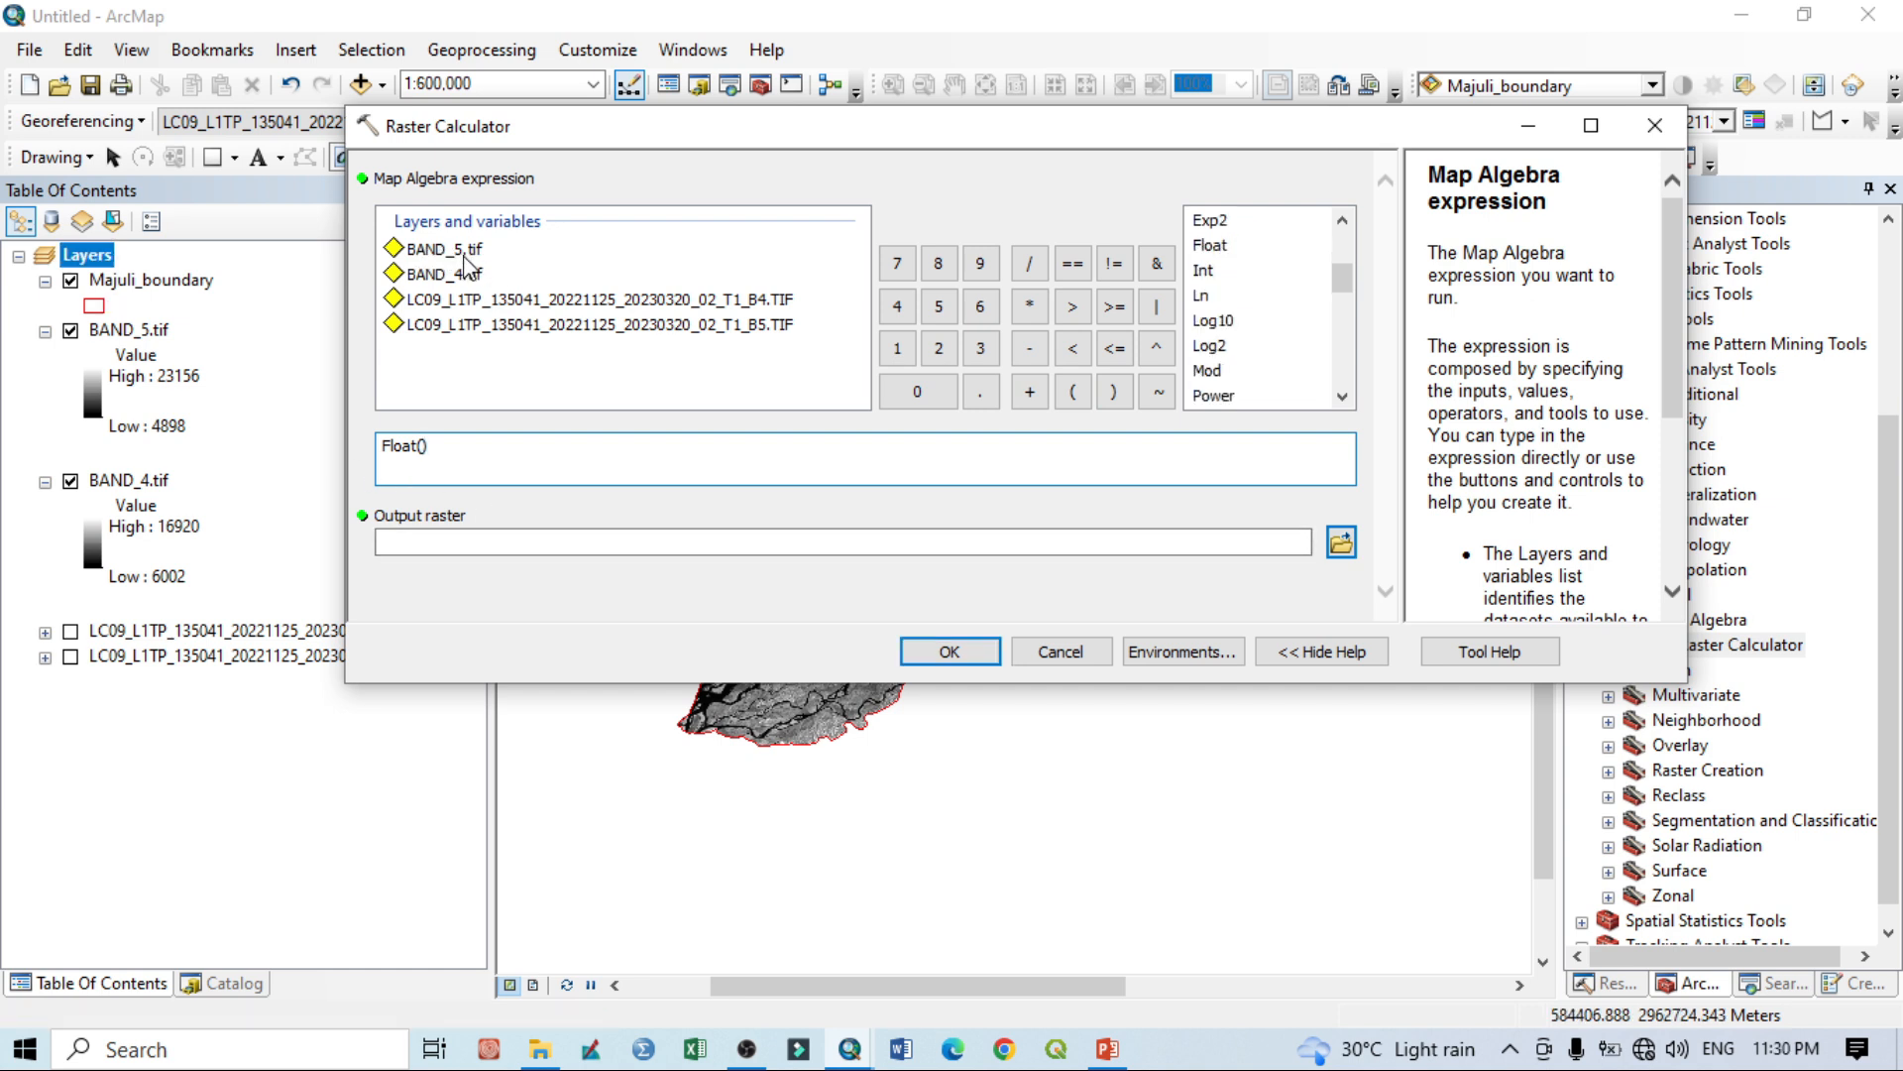
double_click(460, 250)
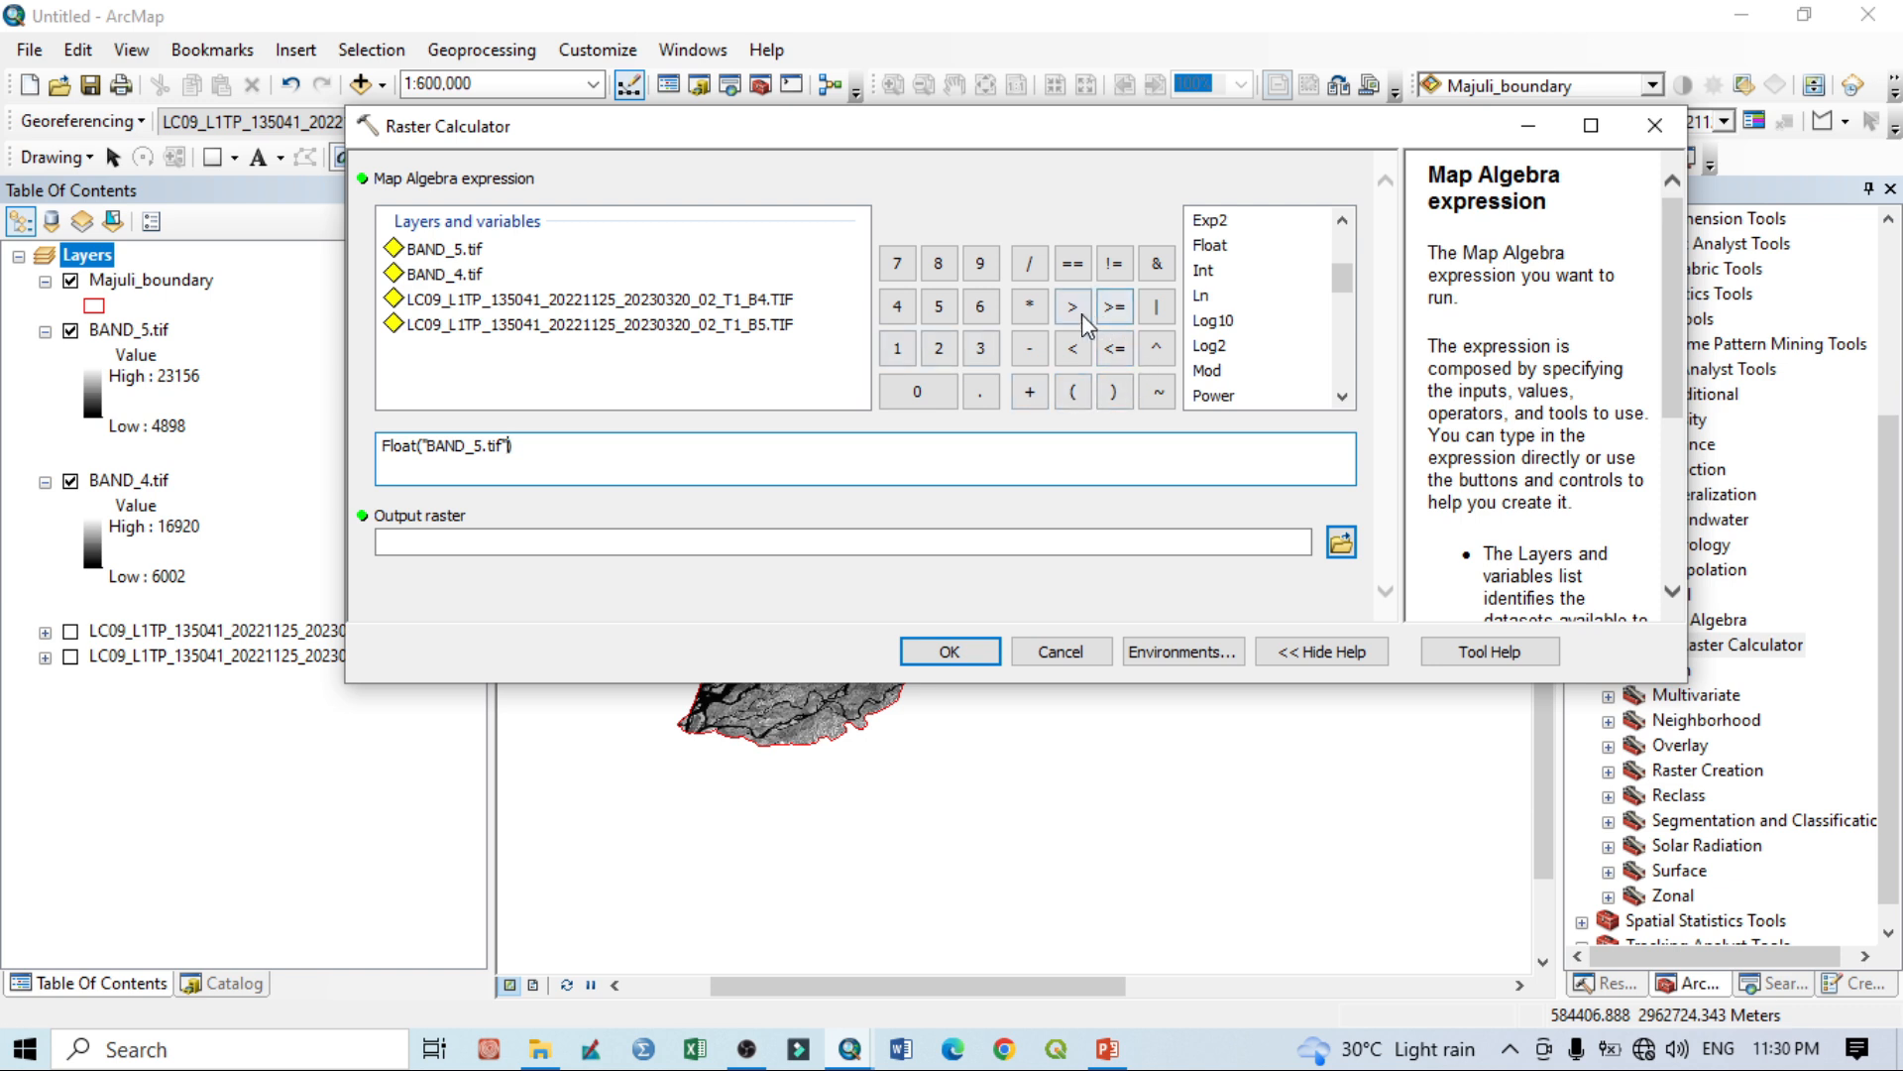
click(1030, 348)
double_click(446, 274)
click(1030, 263)
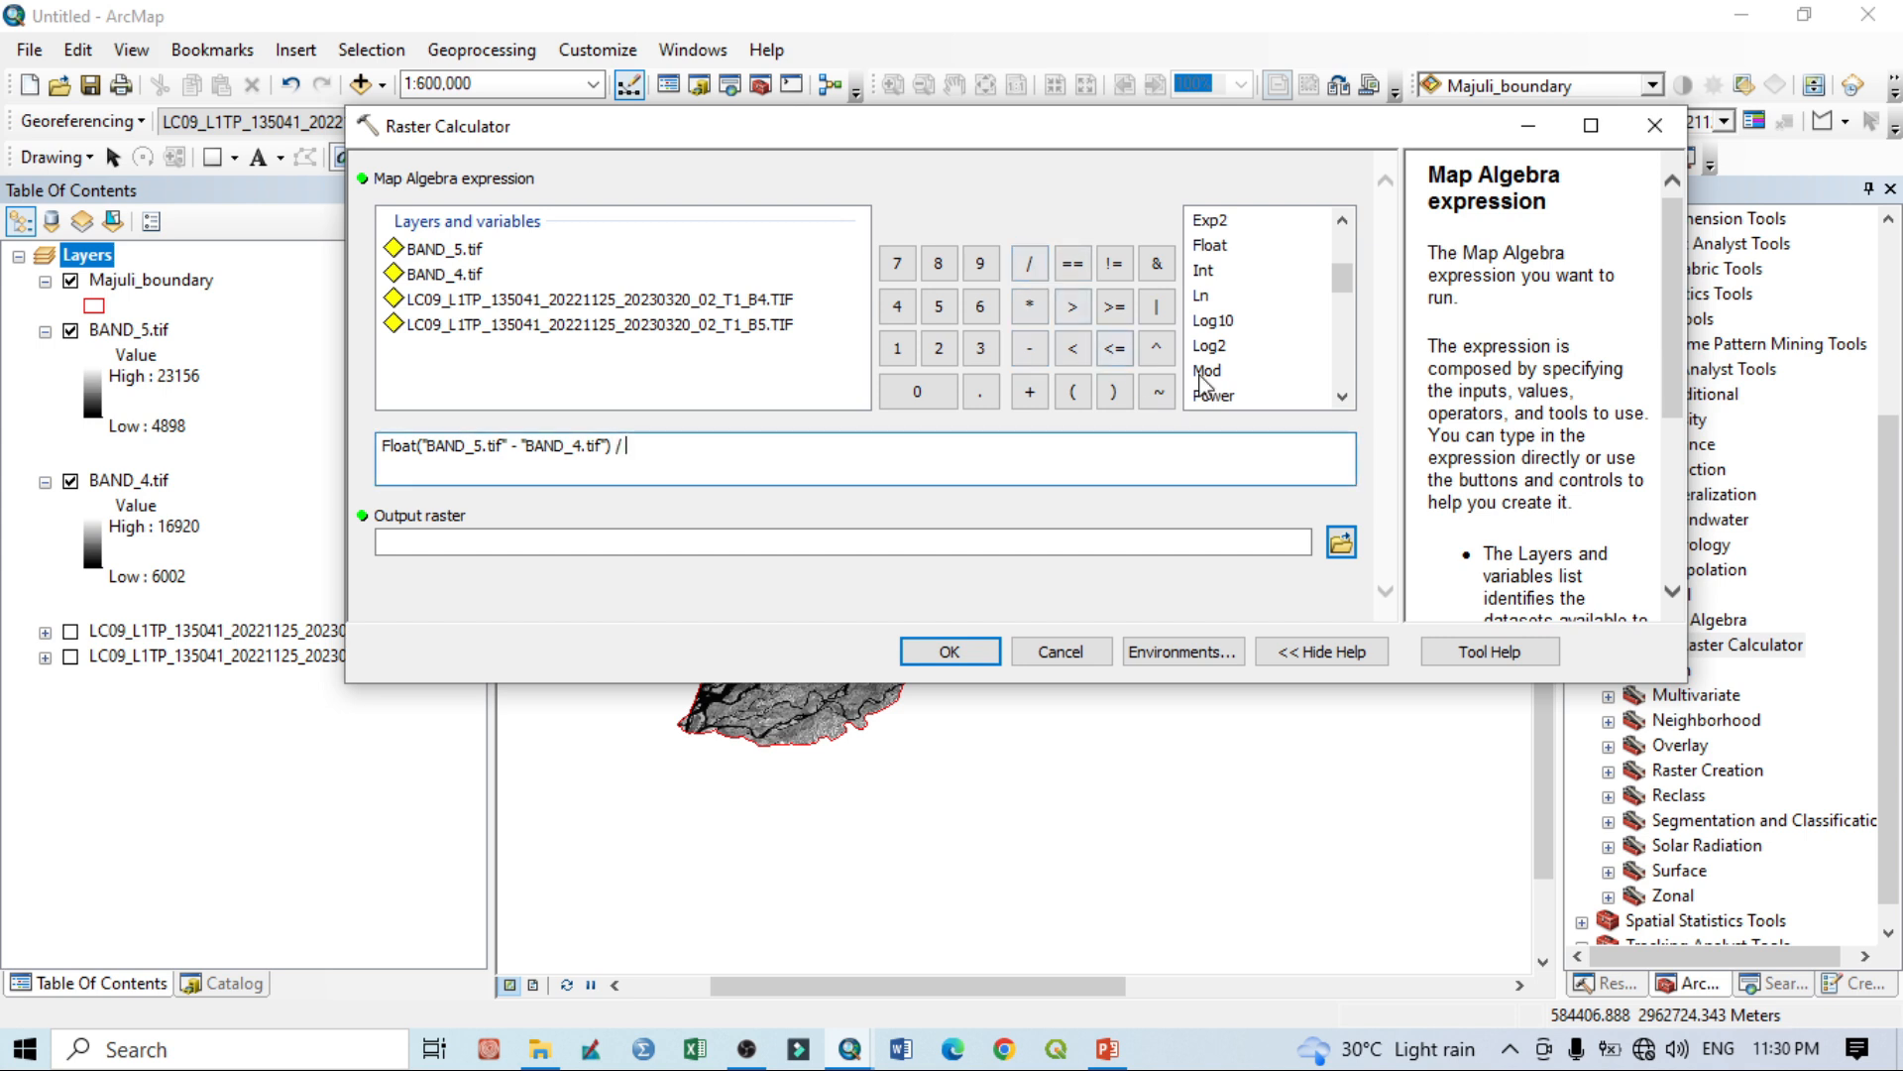
Complete the expression with the denominator Float("BAND_5.tif" + "BAND_4.tif") and check the band names in it.
double_click(1209, 245)
double_click(468, 253)
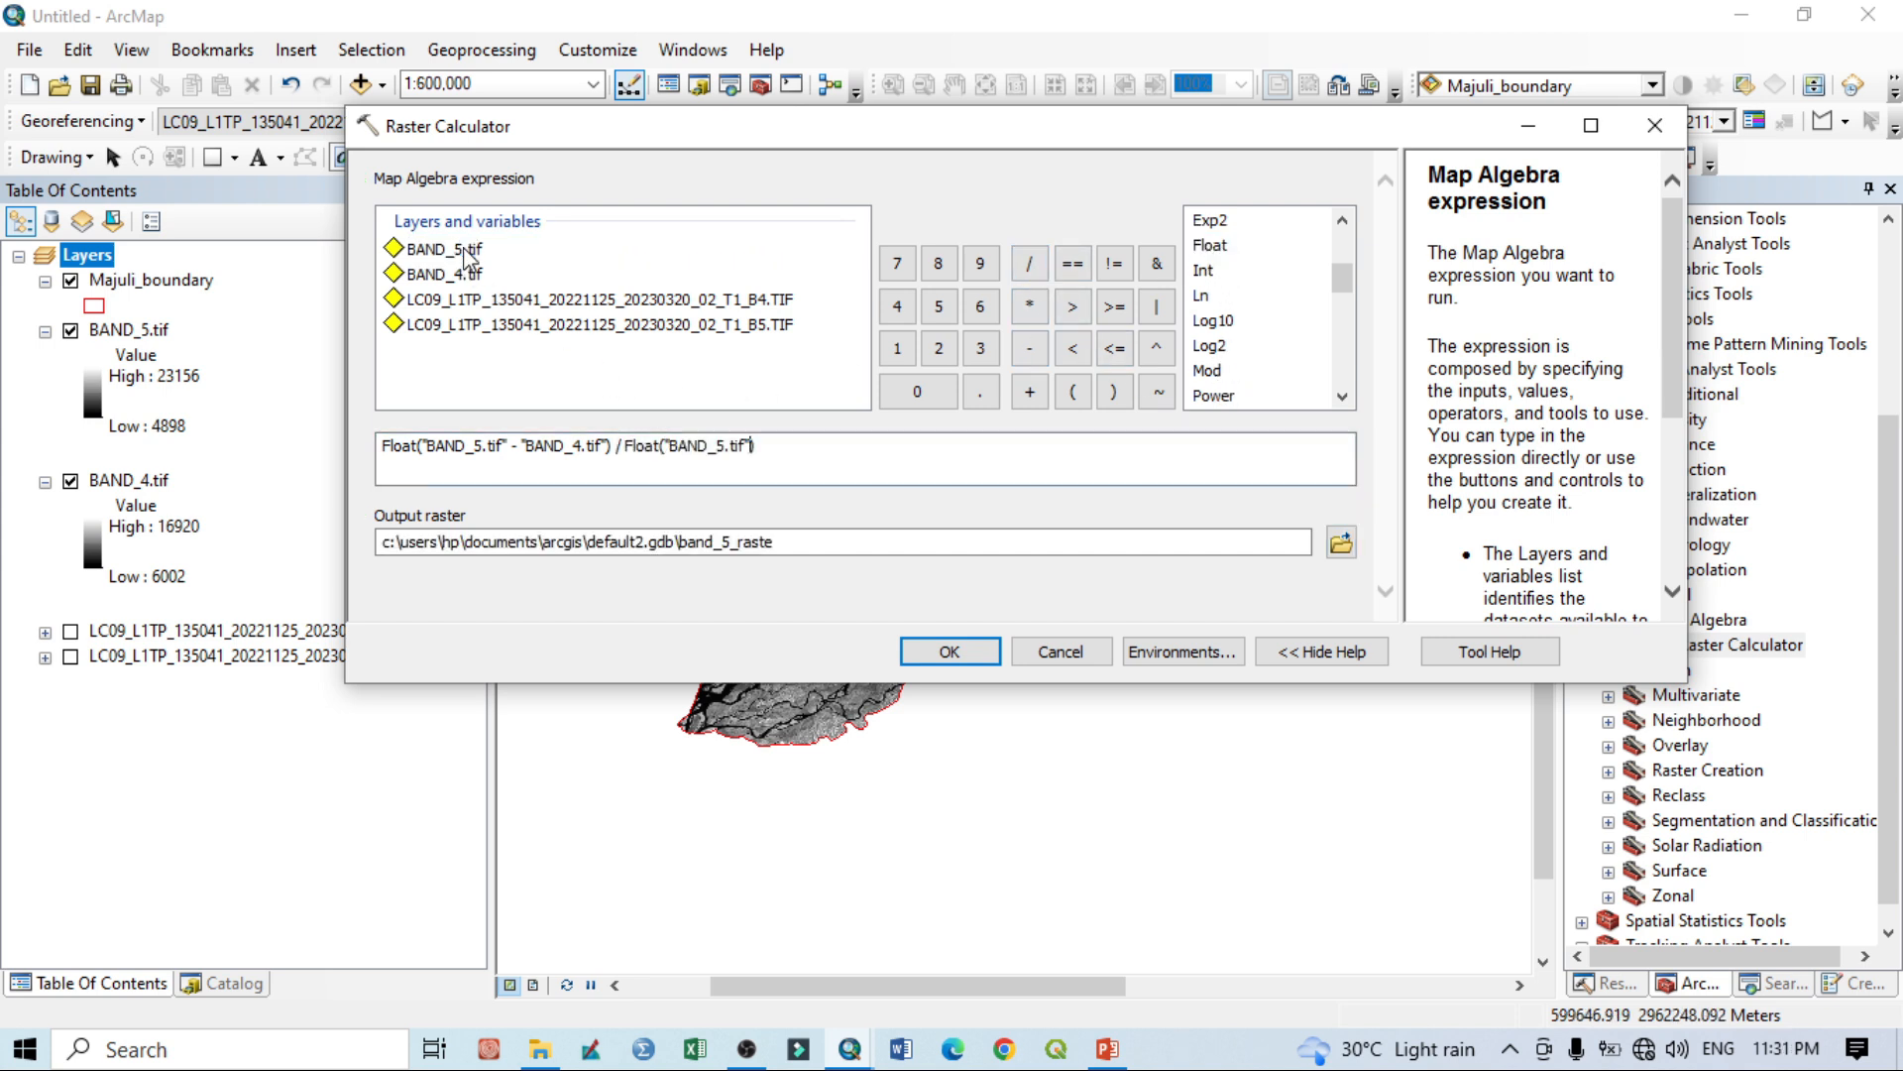
click(1030, 392)
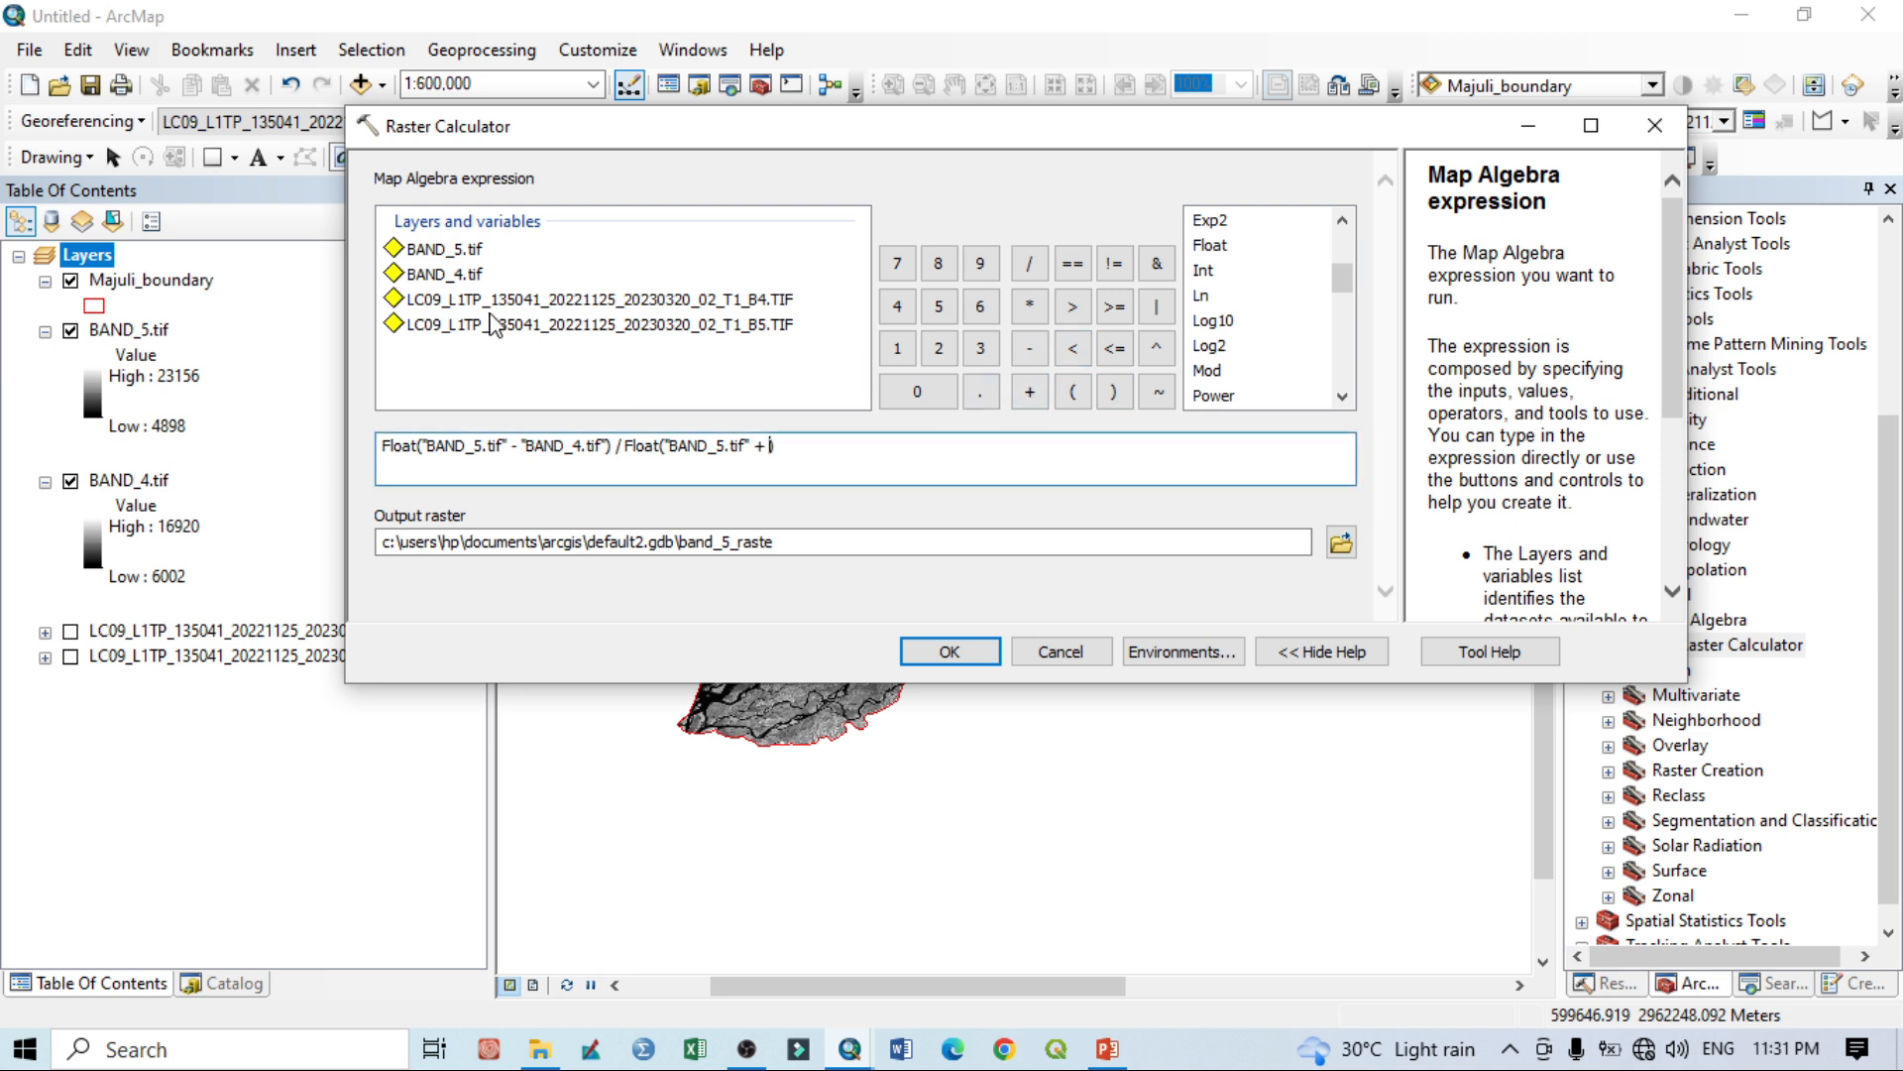
double_click(472, 275)
drag(490, 448, 565, 447)
click(726, 448)
double_click(770, 451)
double_click(826, 446)
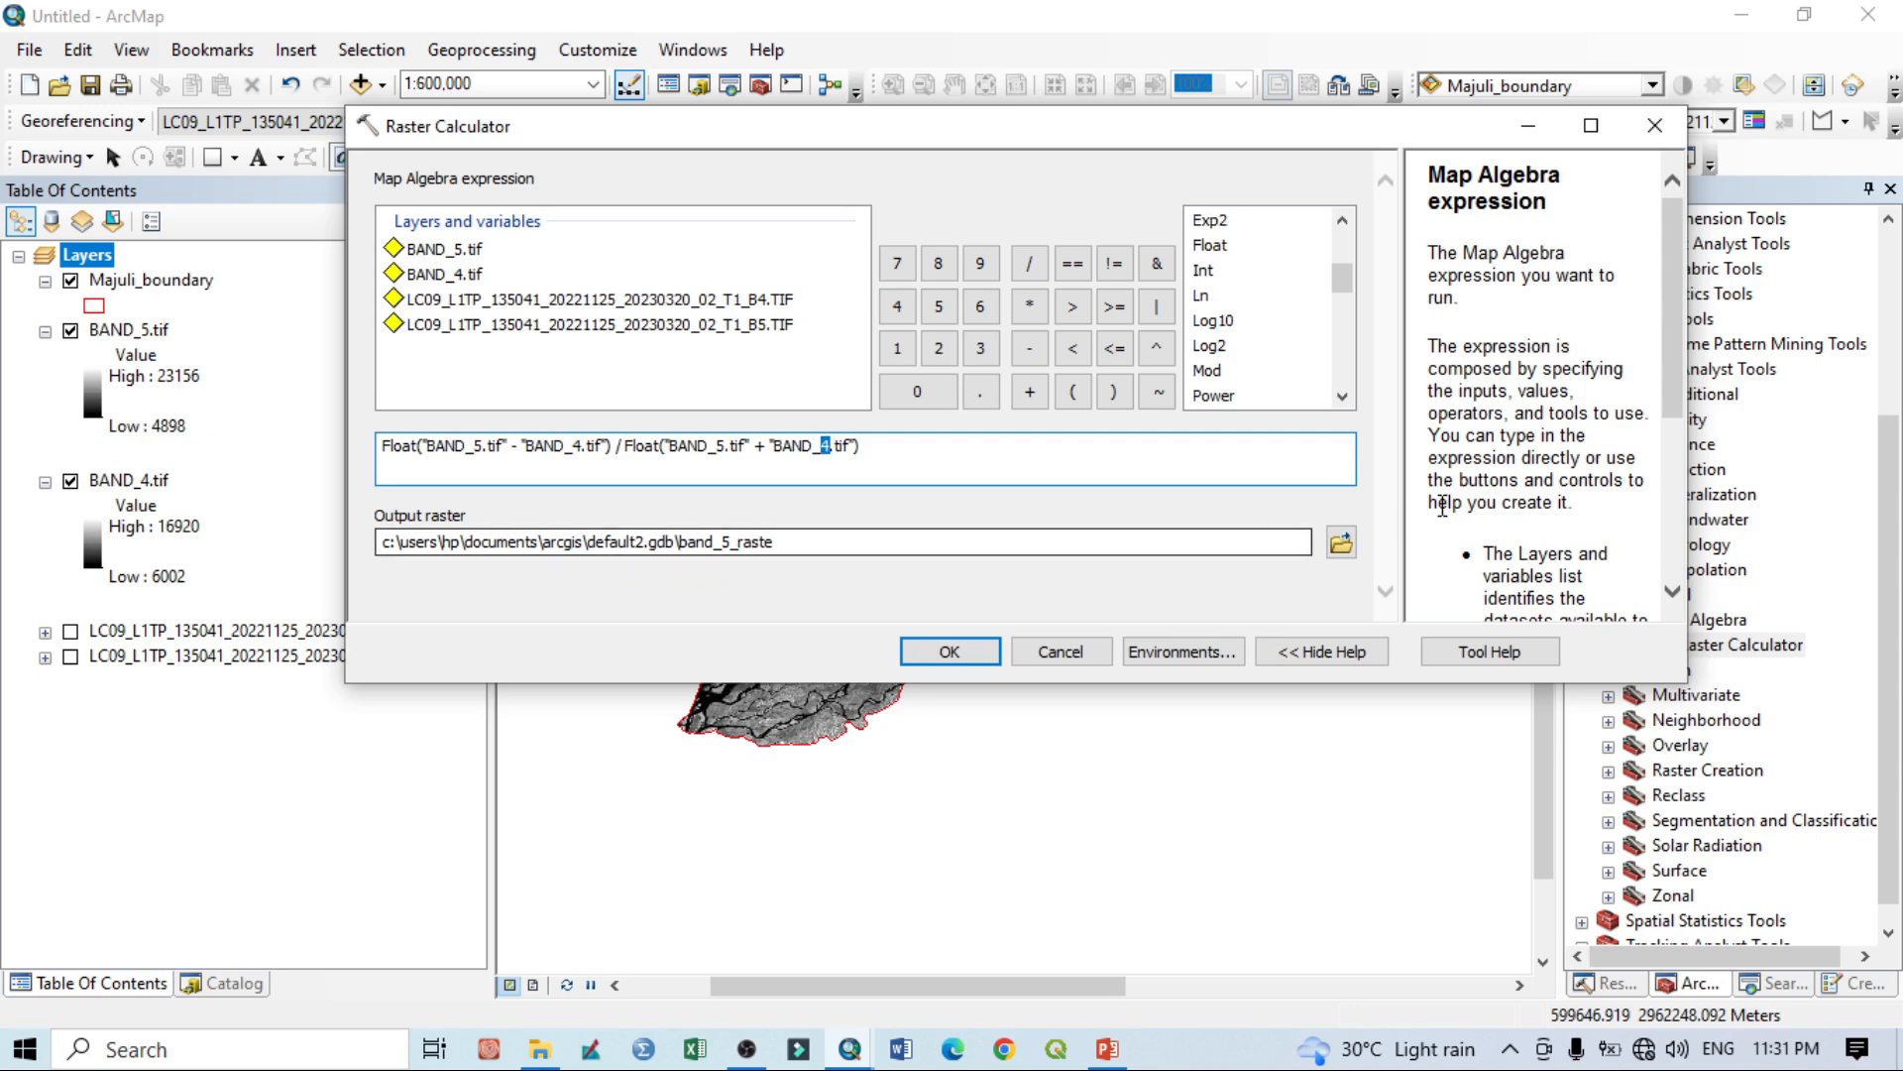
Run the calculation with NDVI_MAJULIi.tif in the NDVI folder as output, and hide BAND_5.tif and BAND_4.tif.
click(1343, 544)
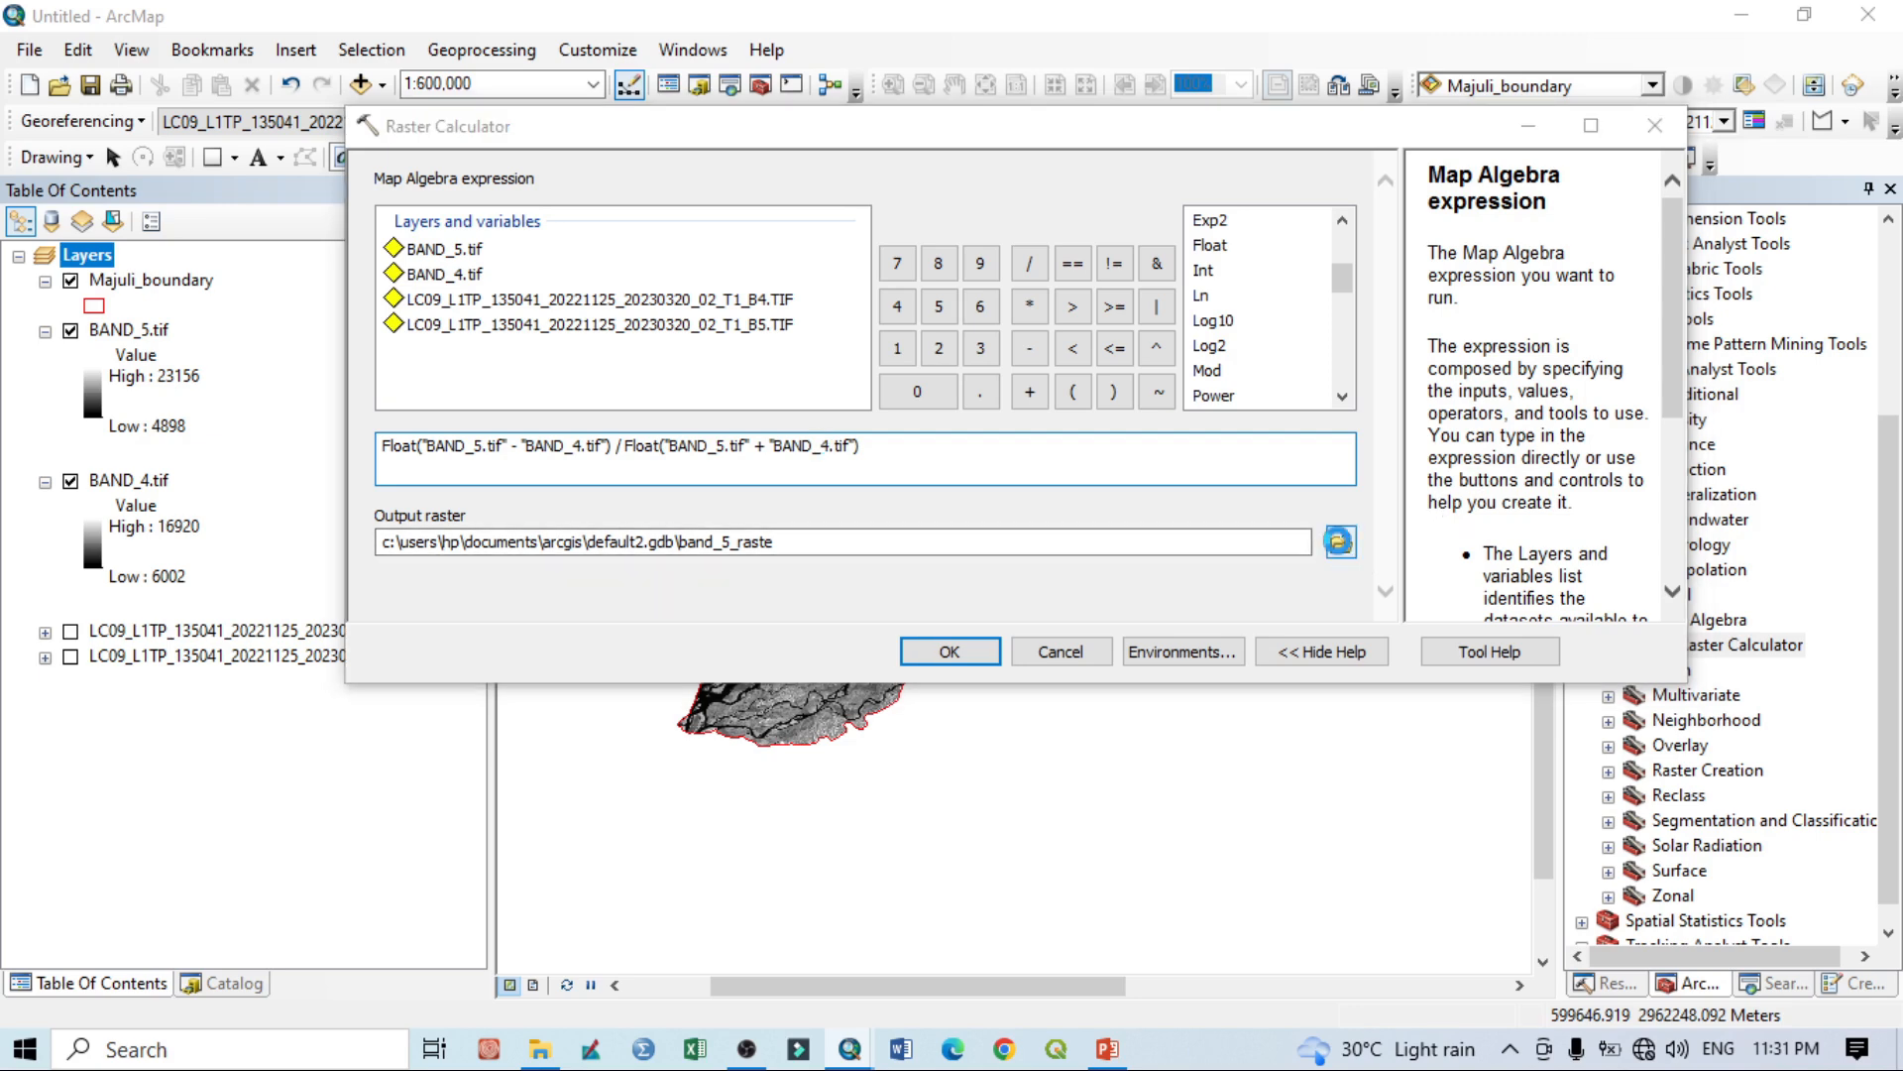
click(771, 339)
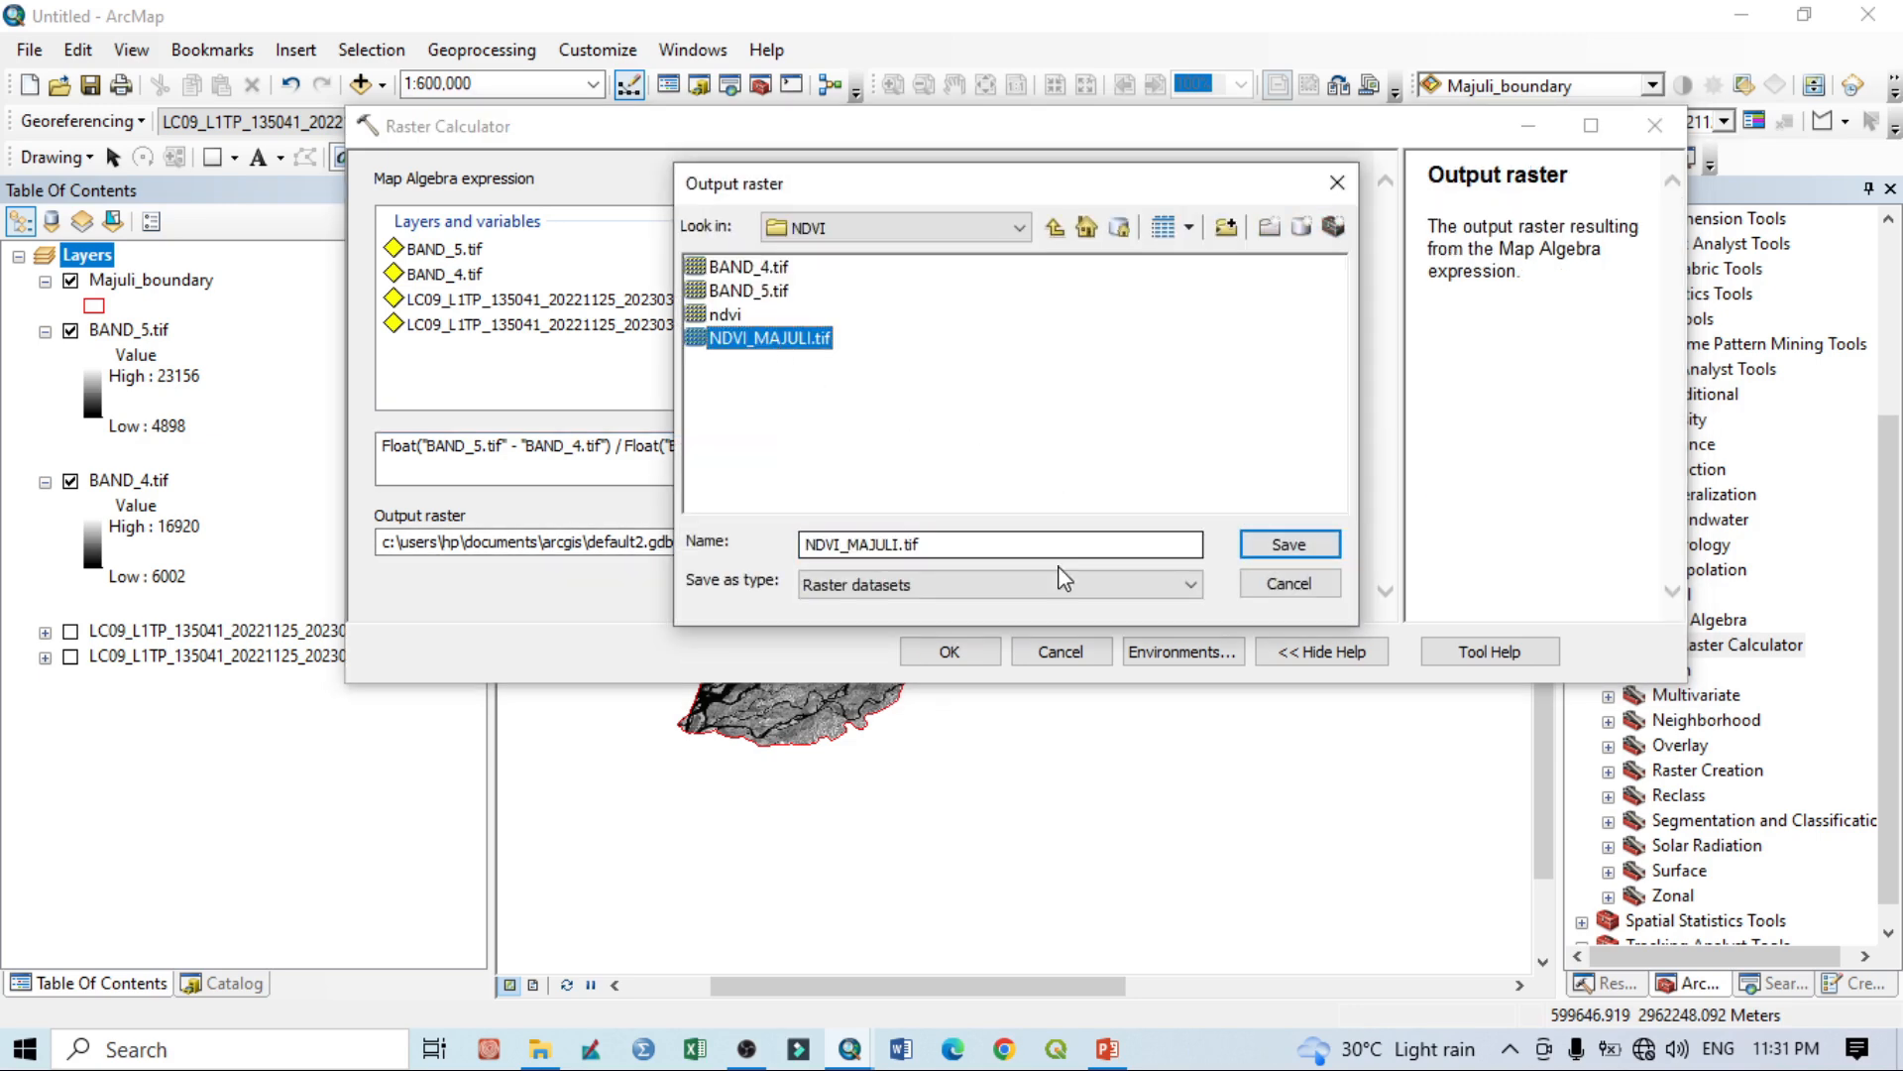
click(1289, 544)
click(949, 651)
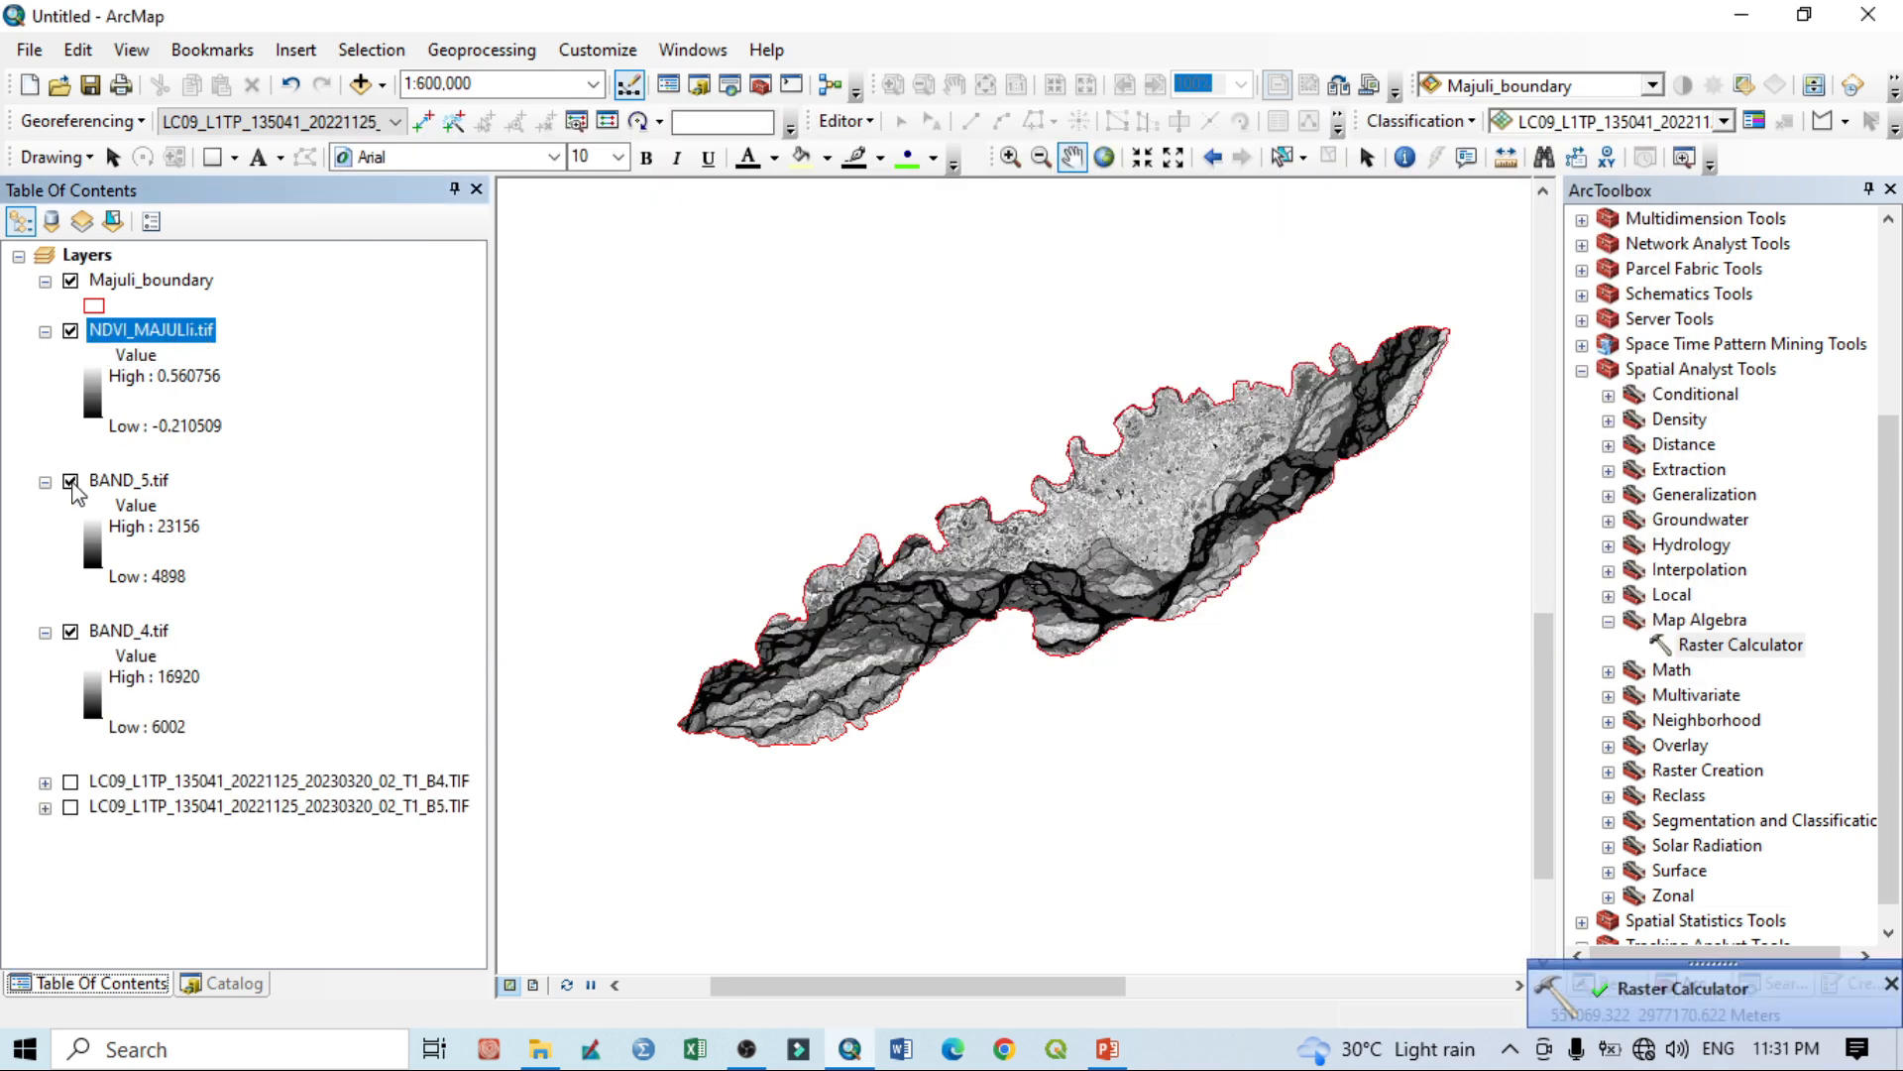
click(70, 481)
click(70, 632)
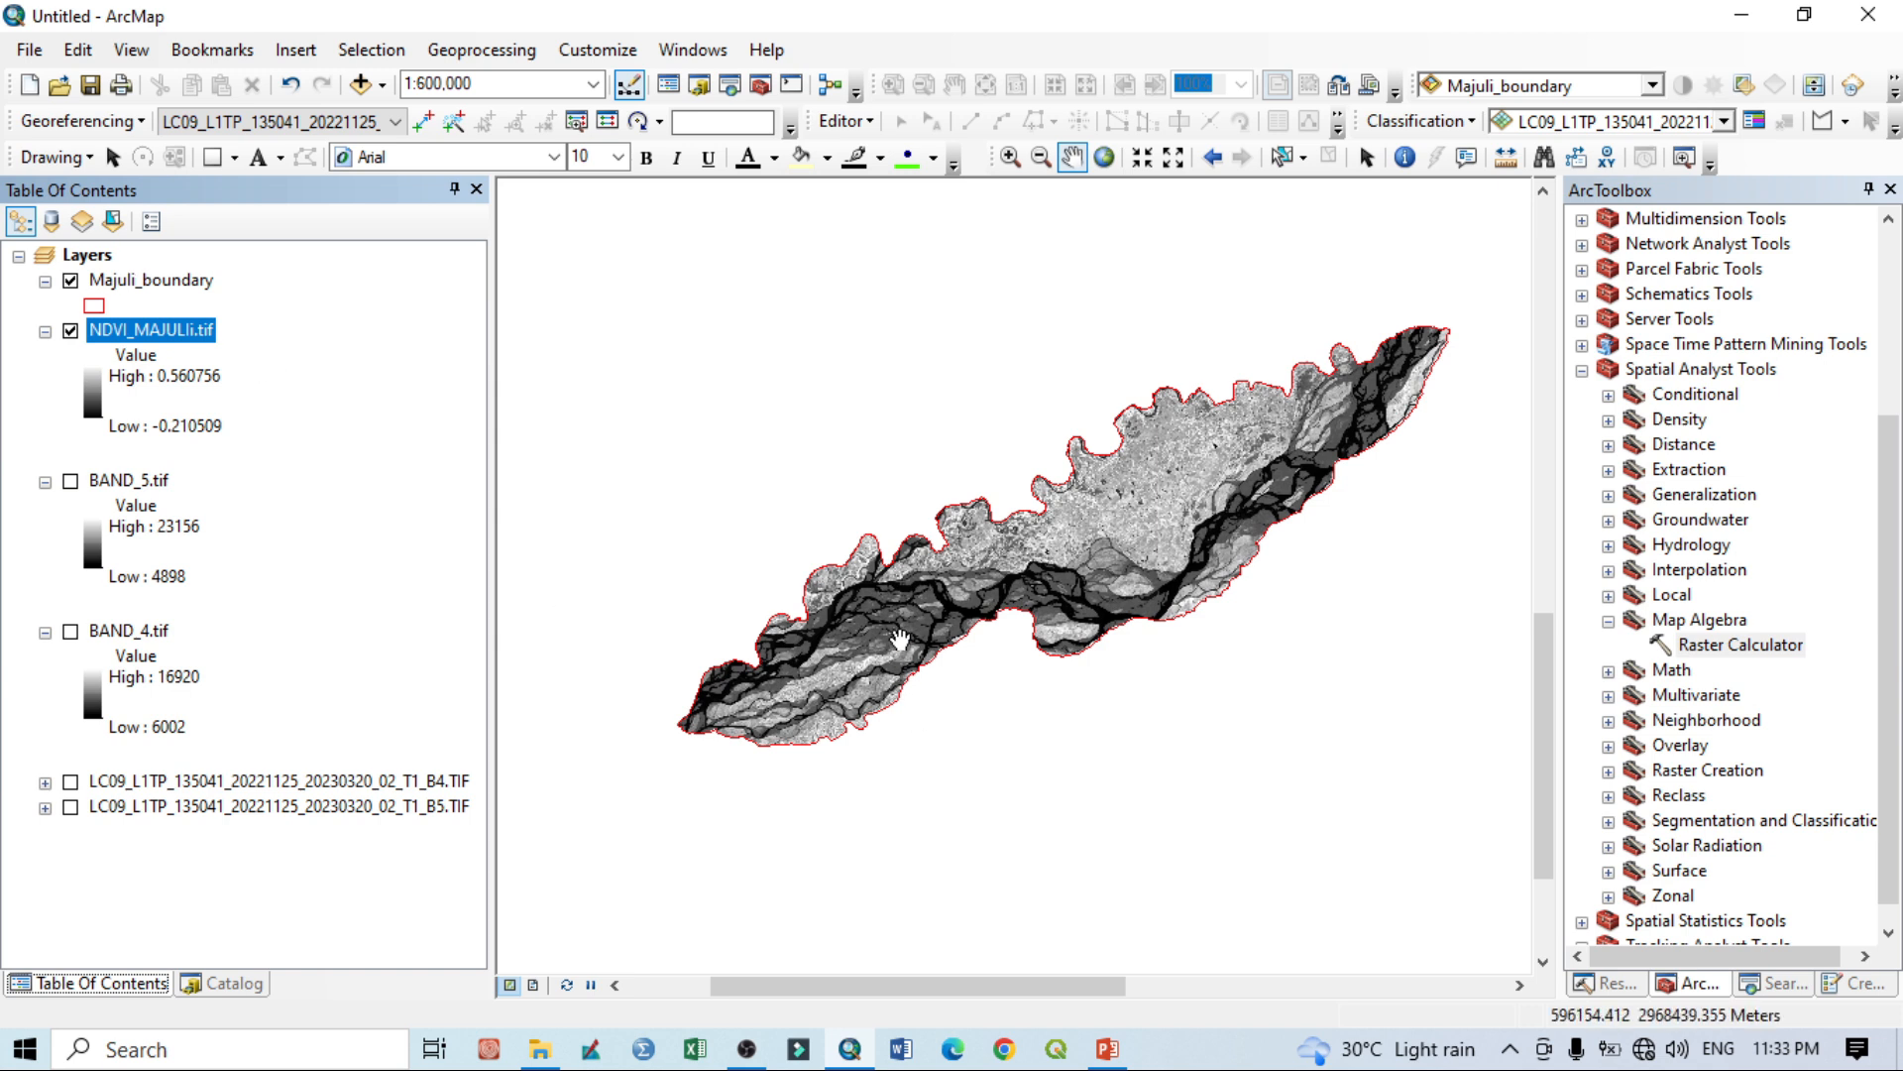
Apply a light-to-dark green stretched color ramp to the NDVI layer and inspect the recoloured map.
right_click(124, 327)
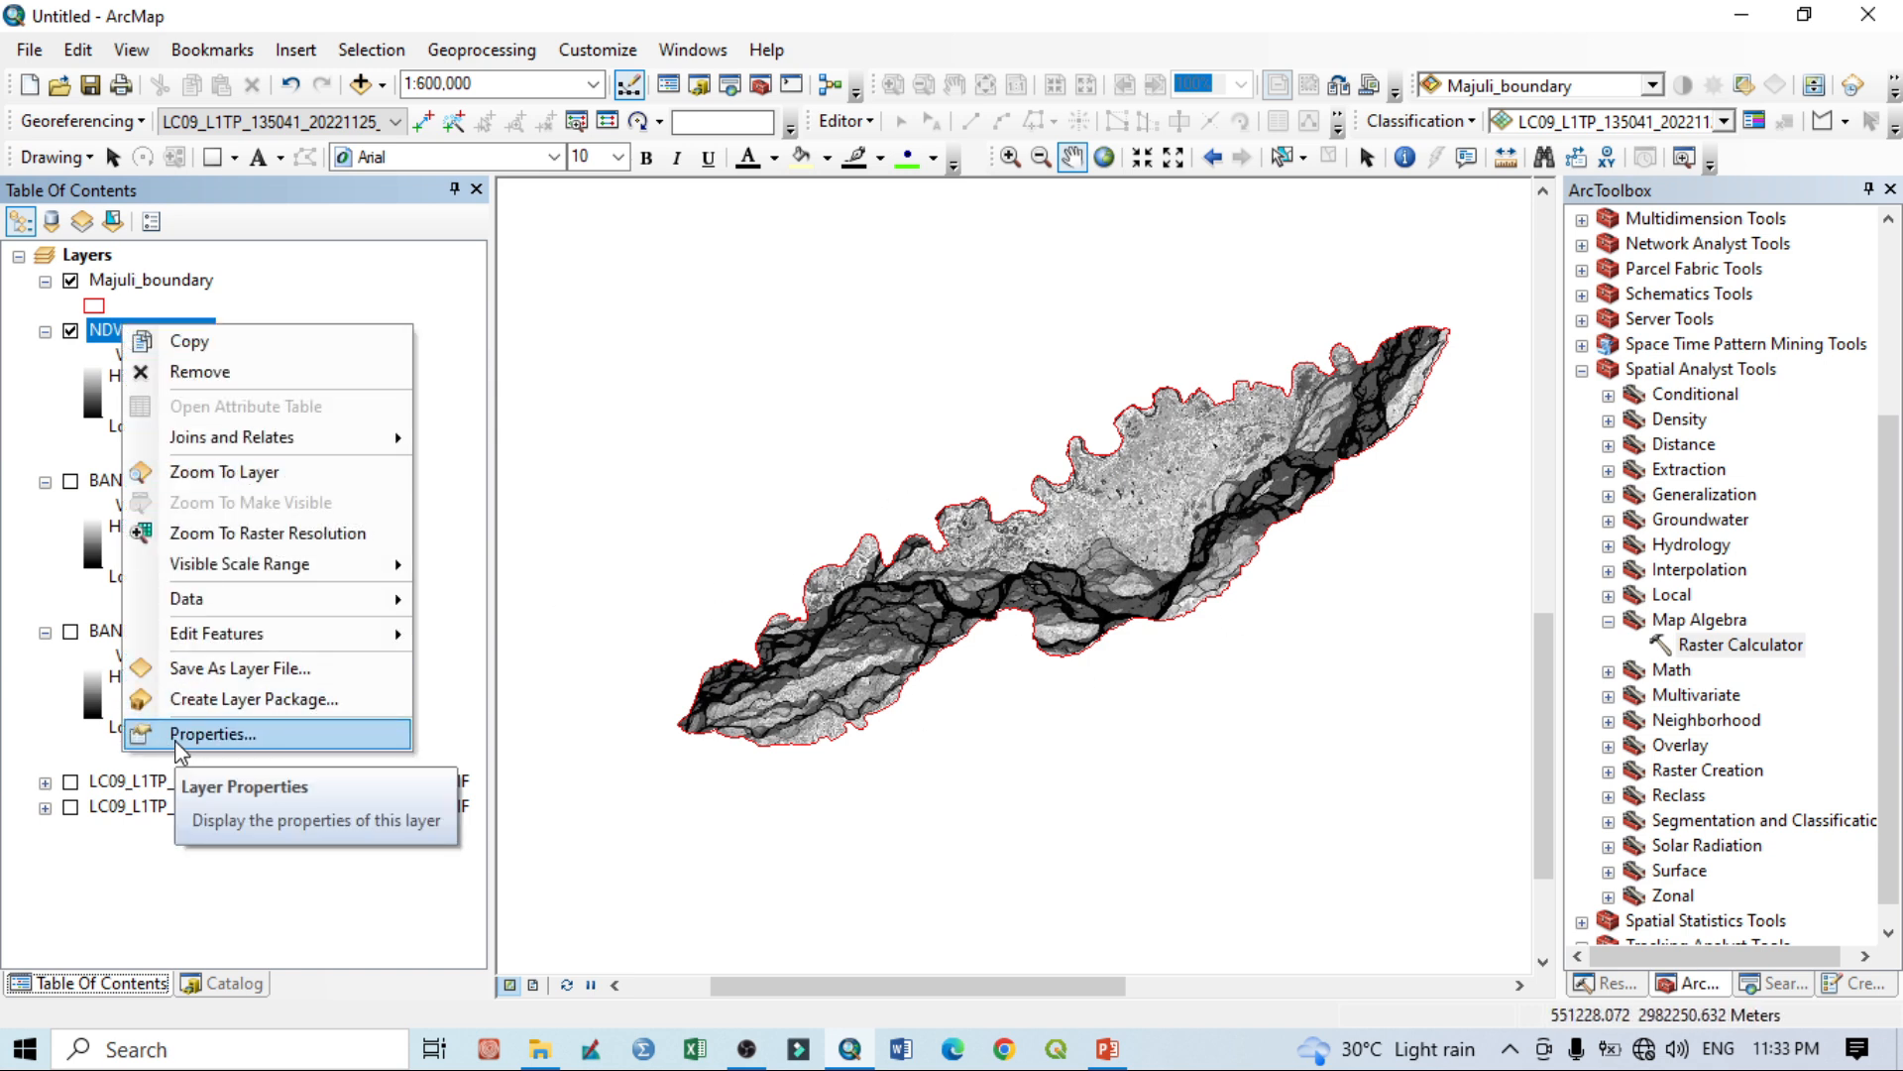
click(175, 734)
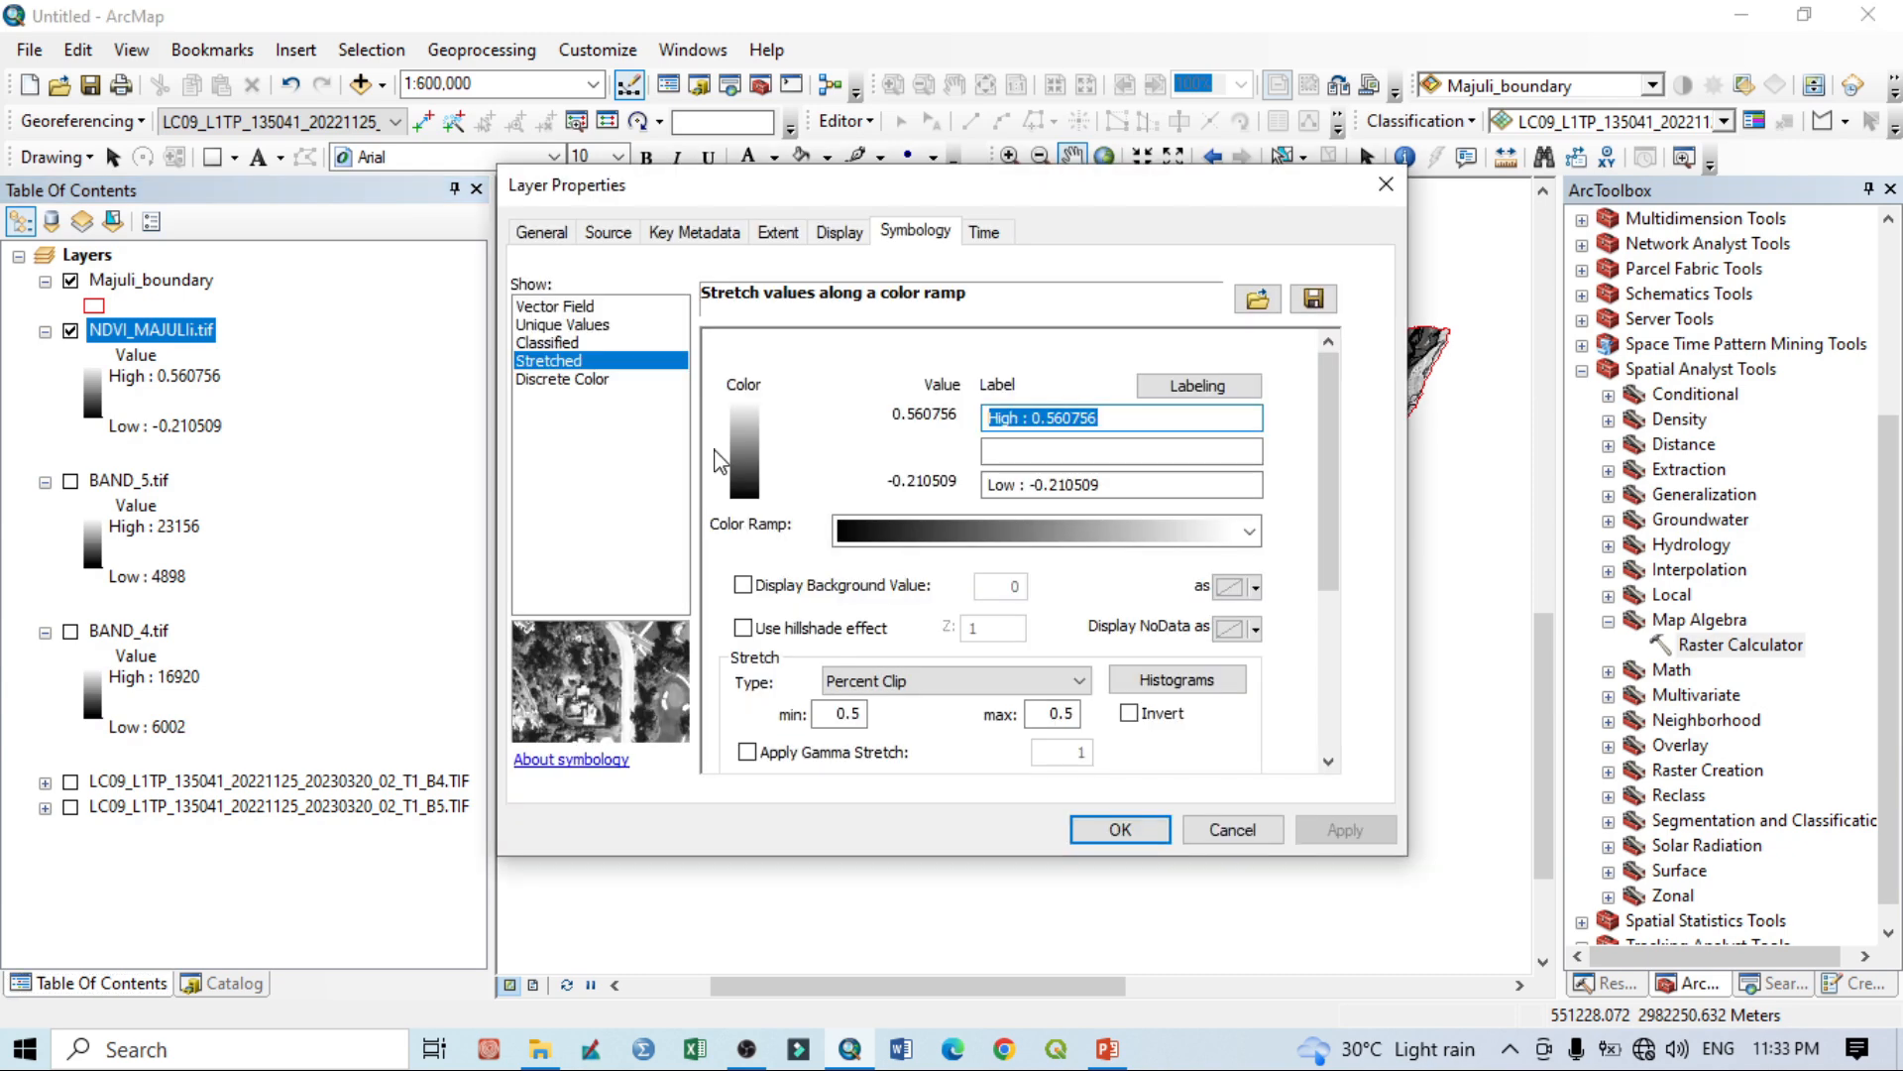
click(1252, 542)
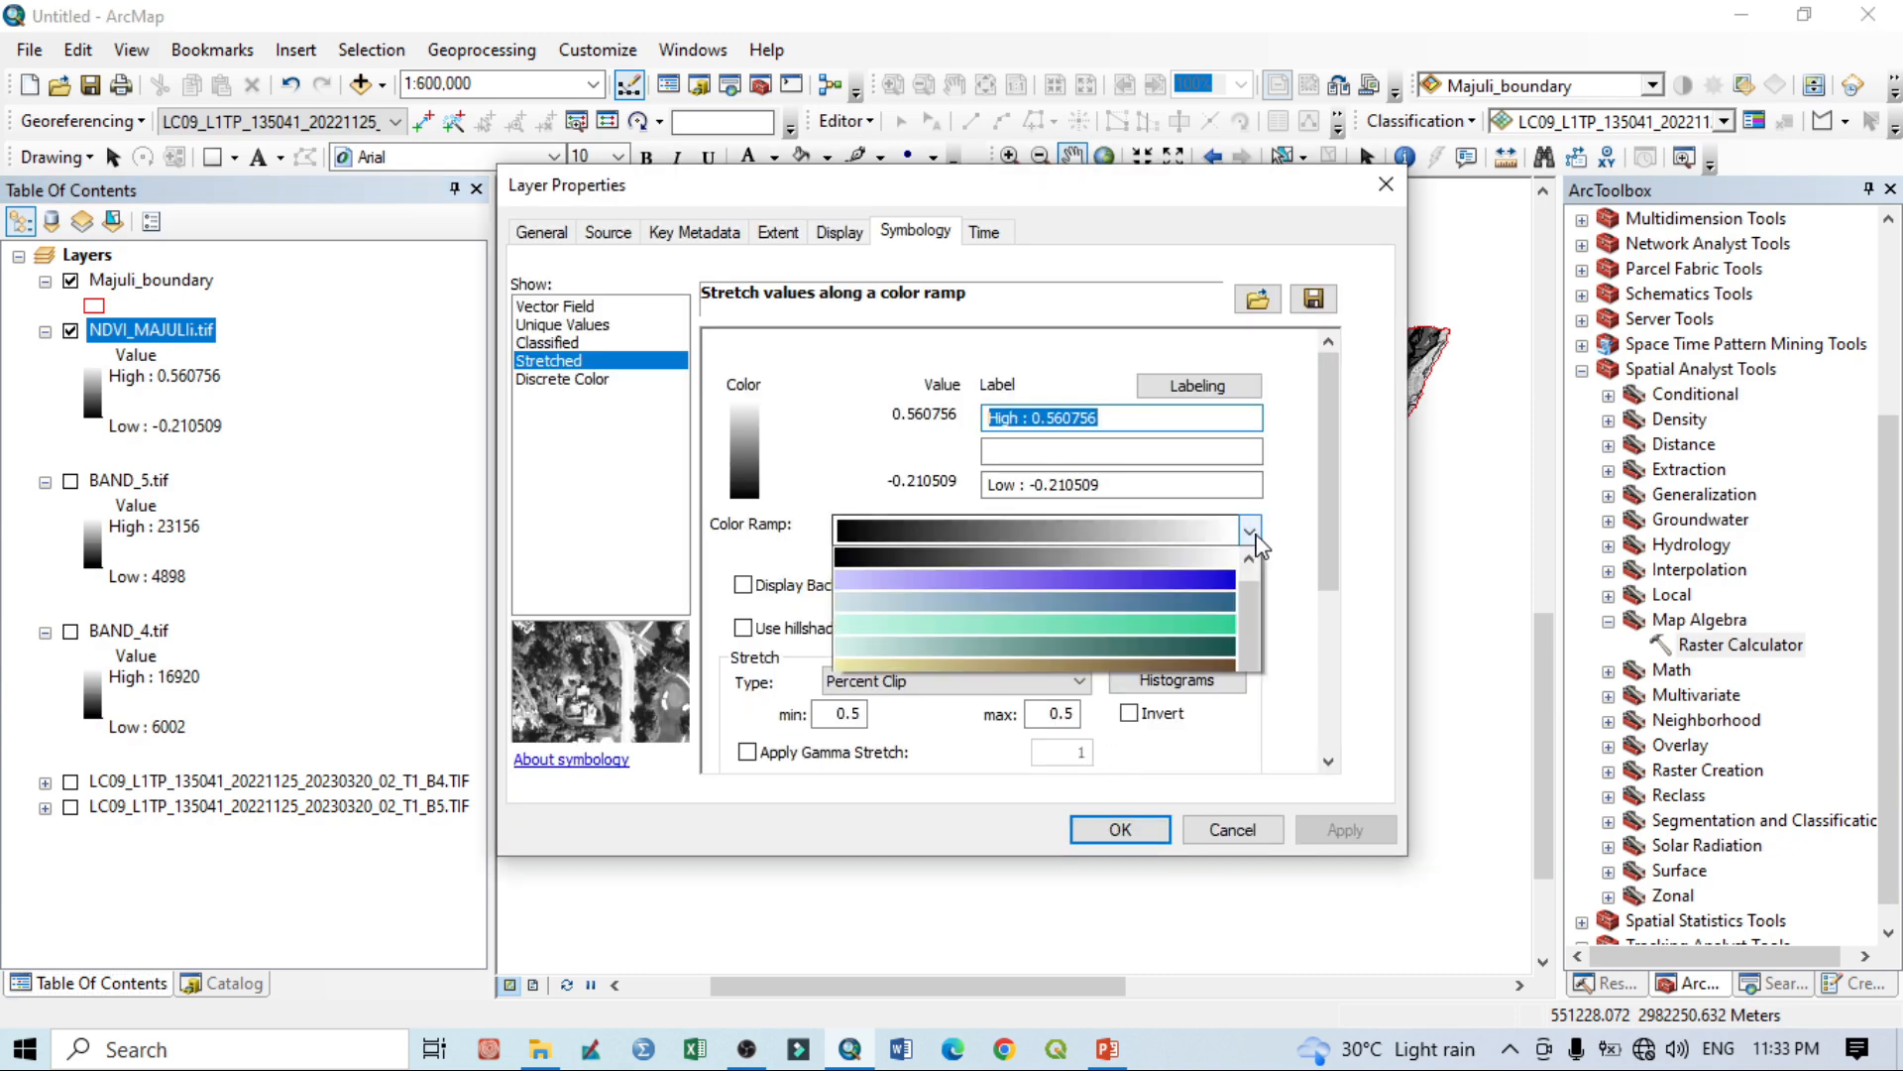
click(1219, 416)
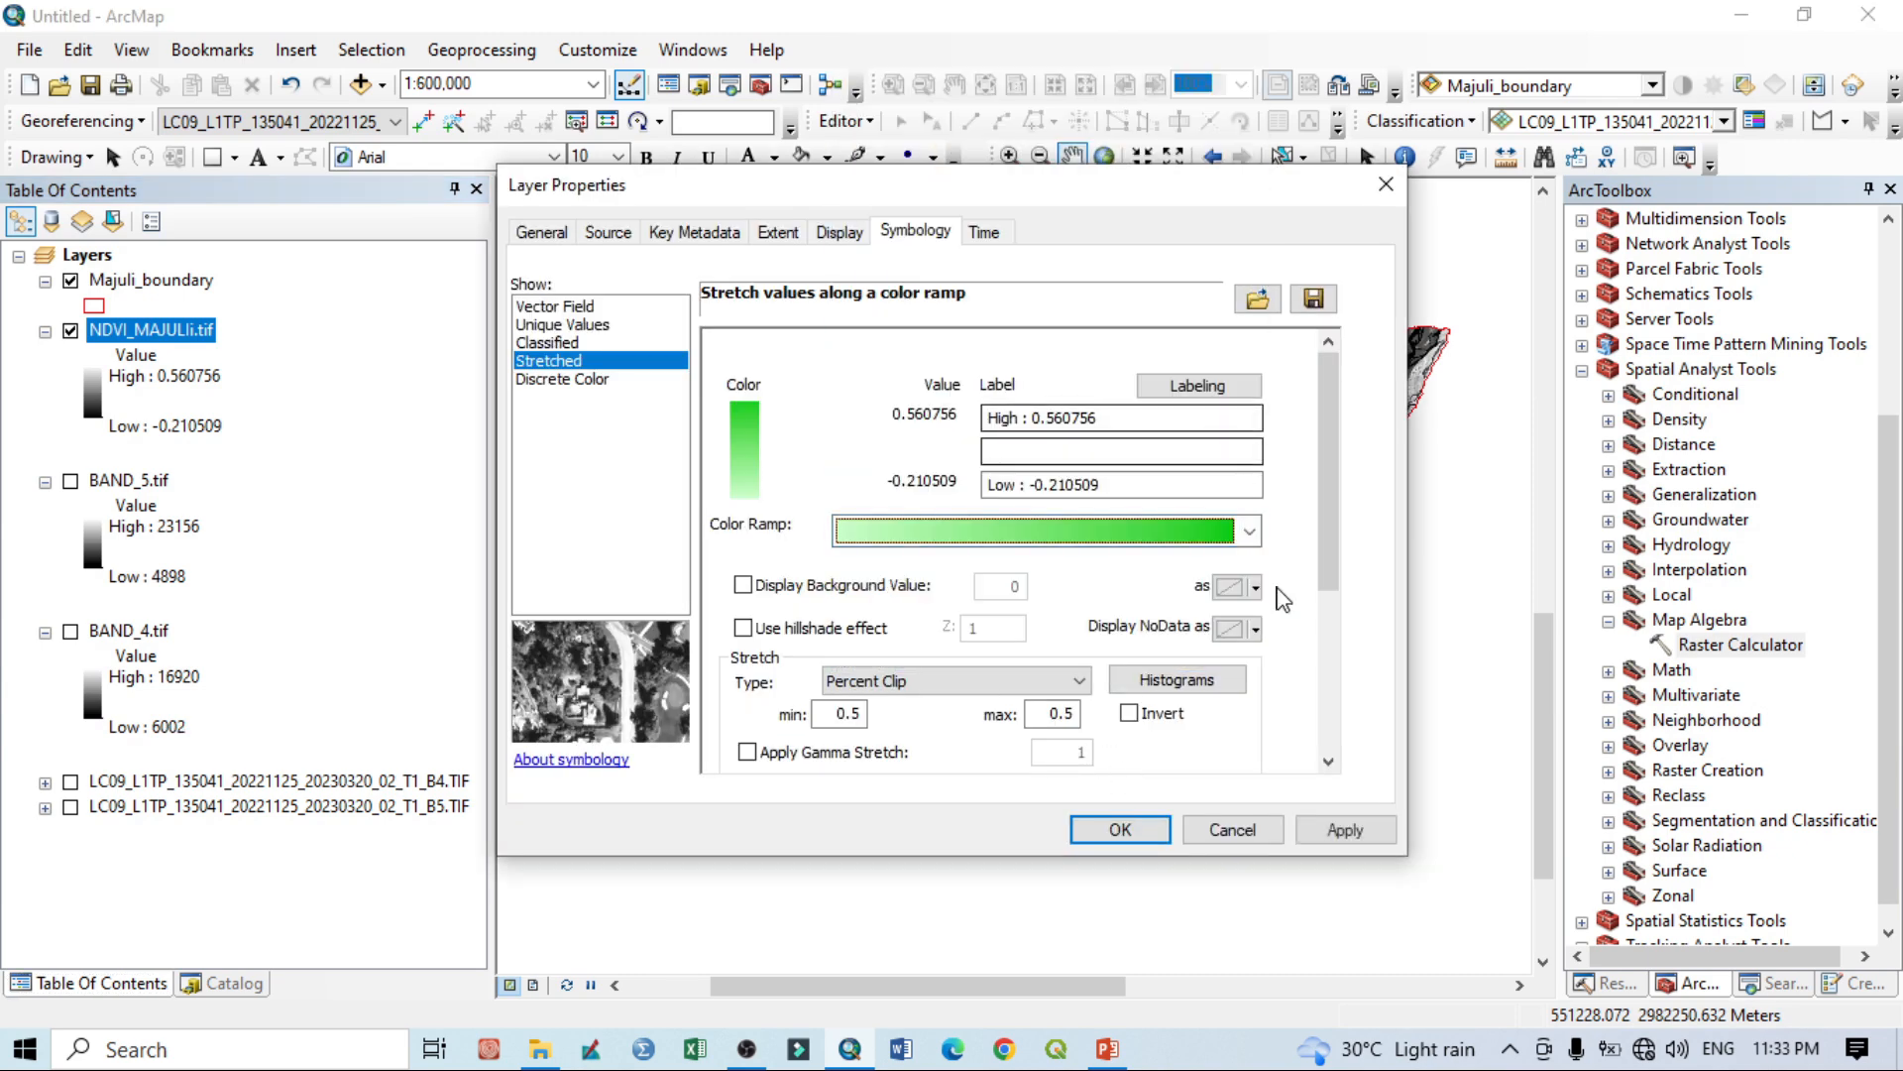
click(1338, 830)
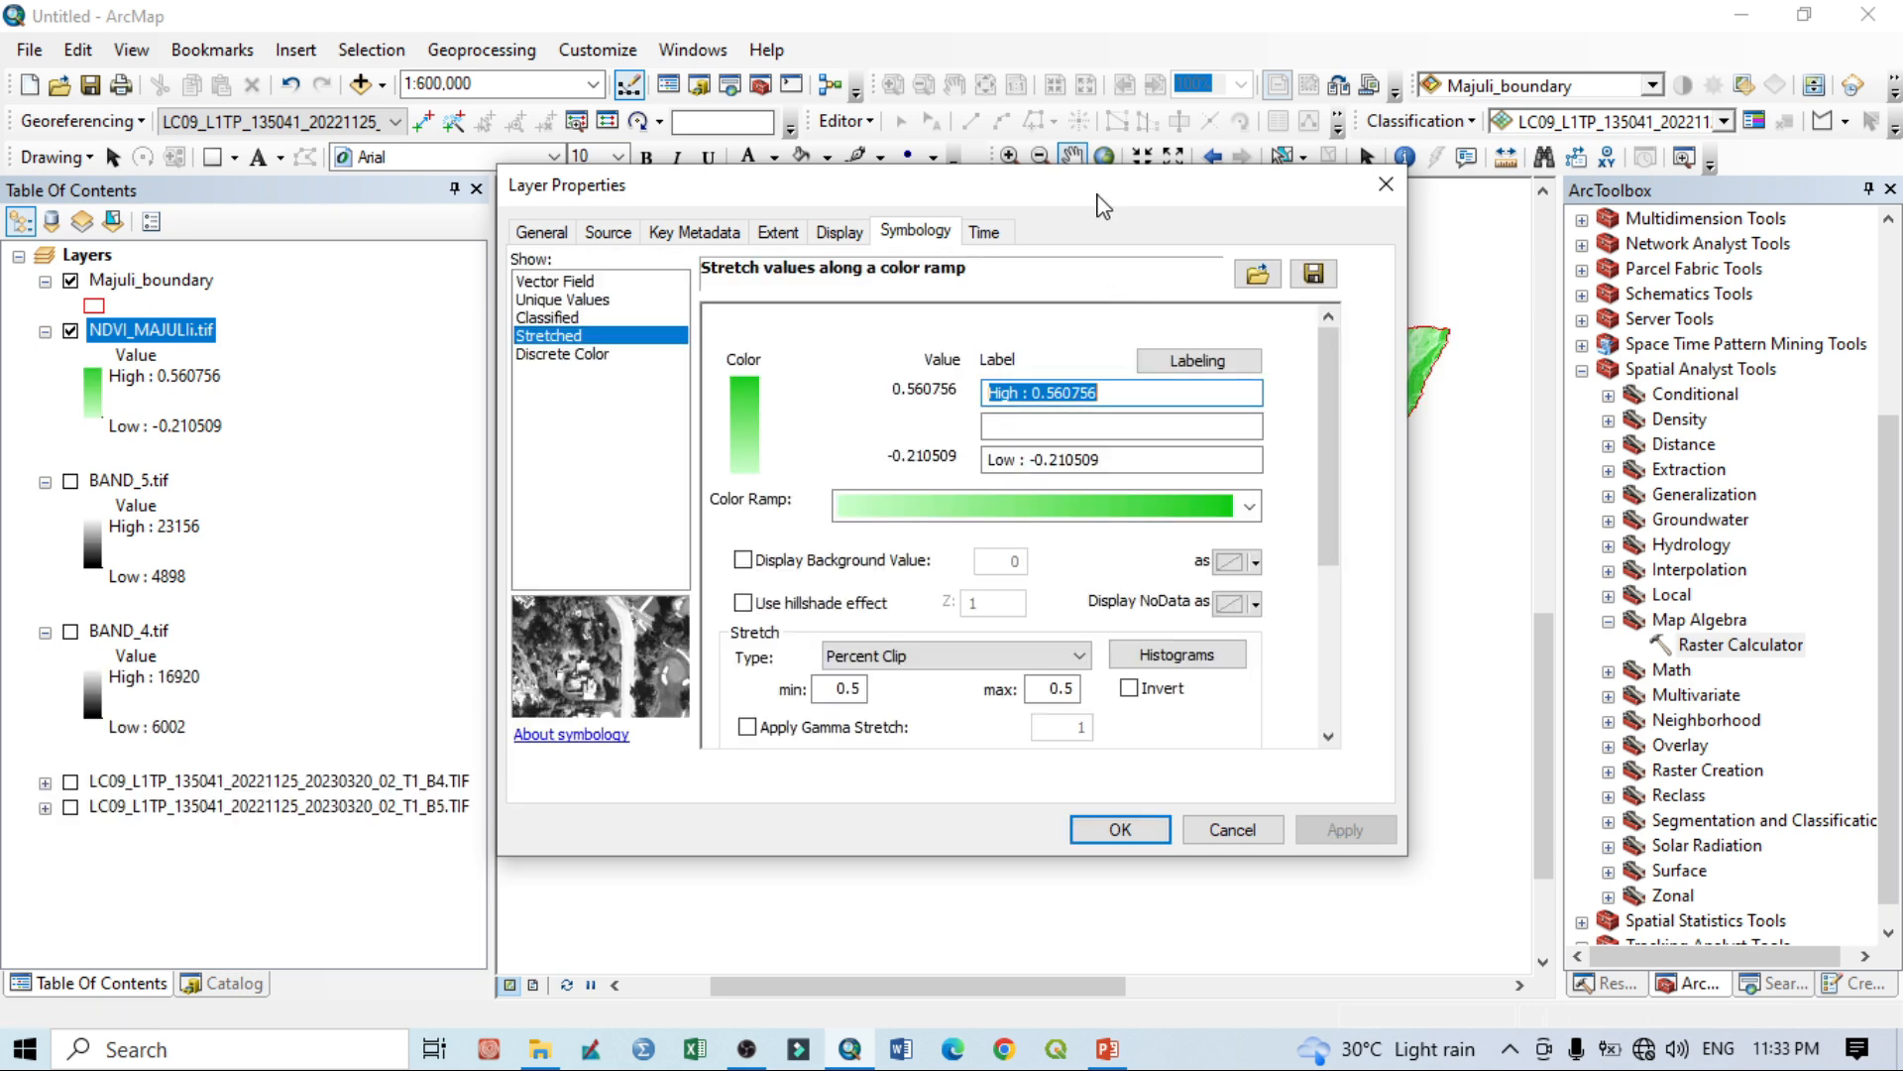
drag(1103, 206, 184, 454)
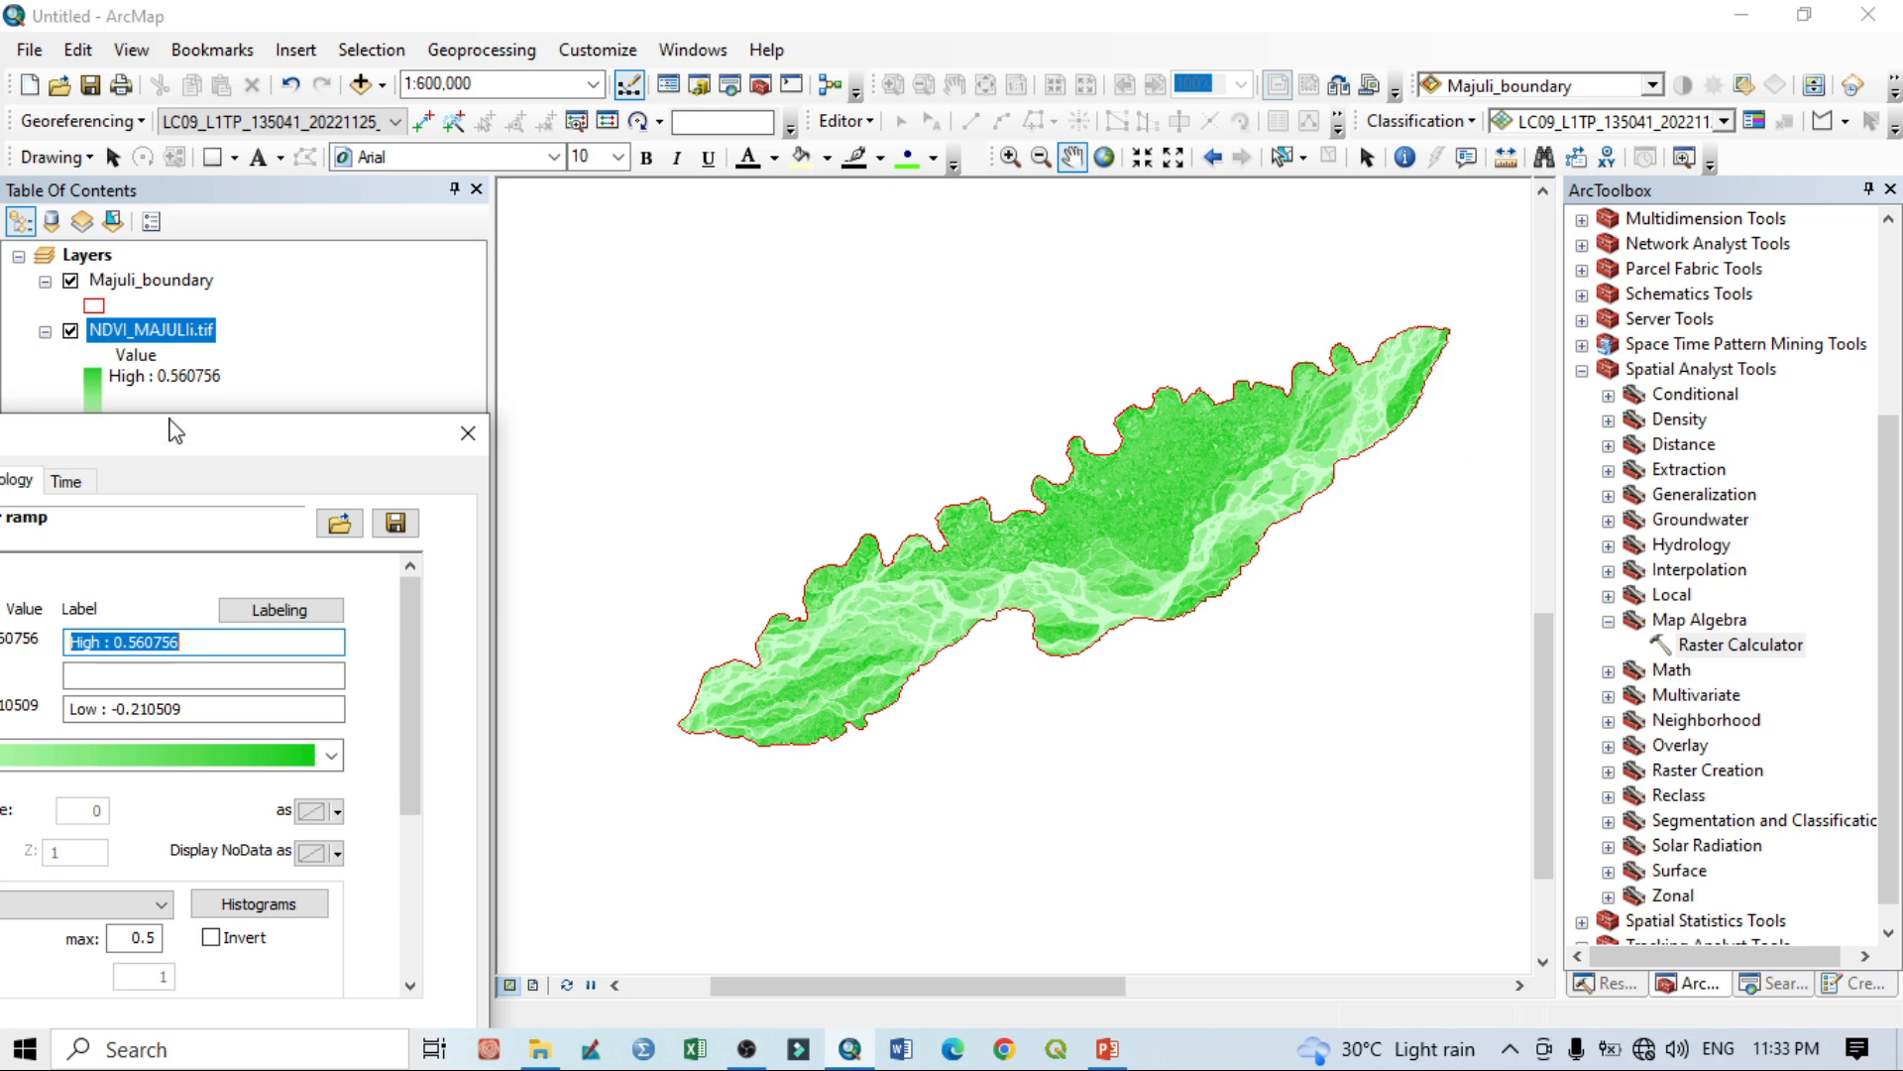
drag(169, 428, 845, 265)
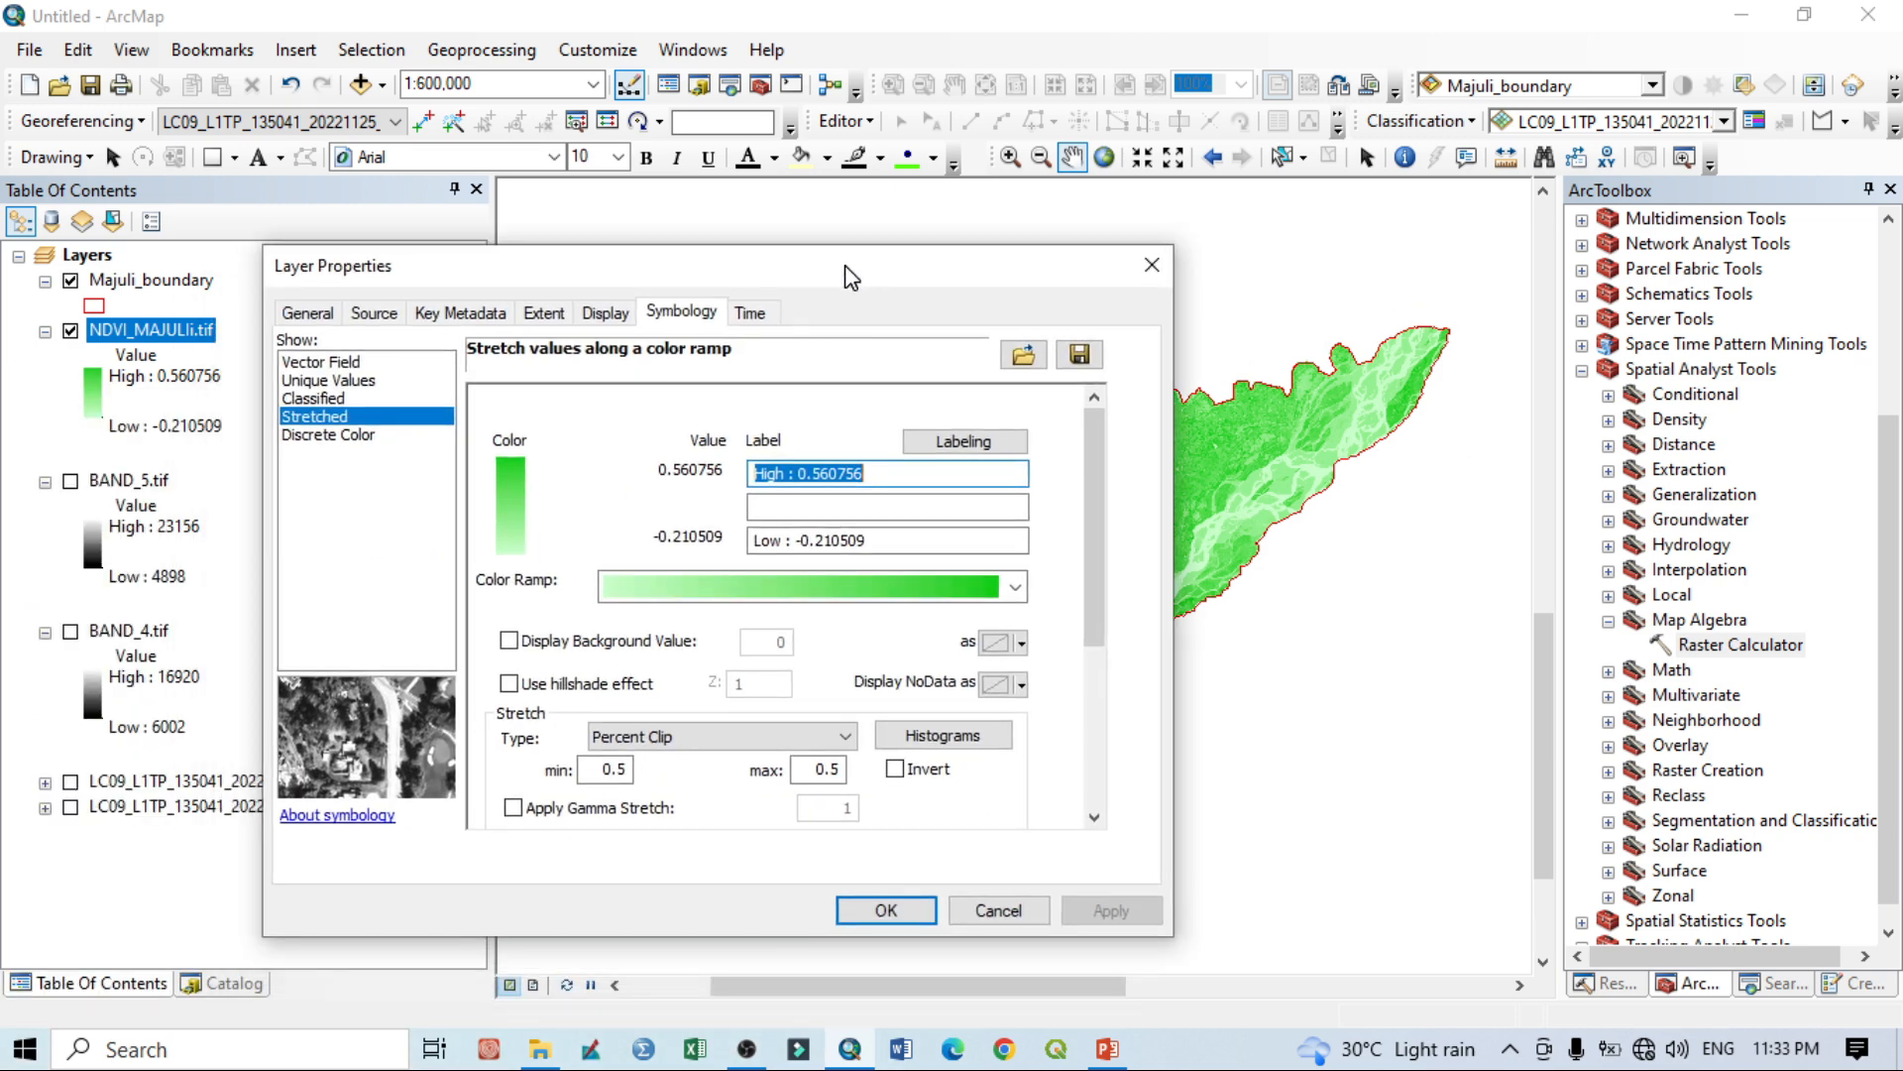
Switch the NDVI layer's symbology to Classified with 4 classes.
click(335, 402)
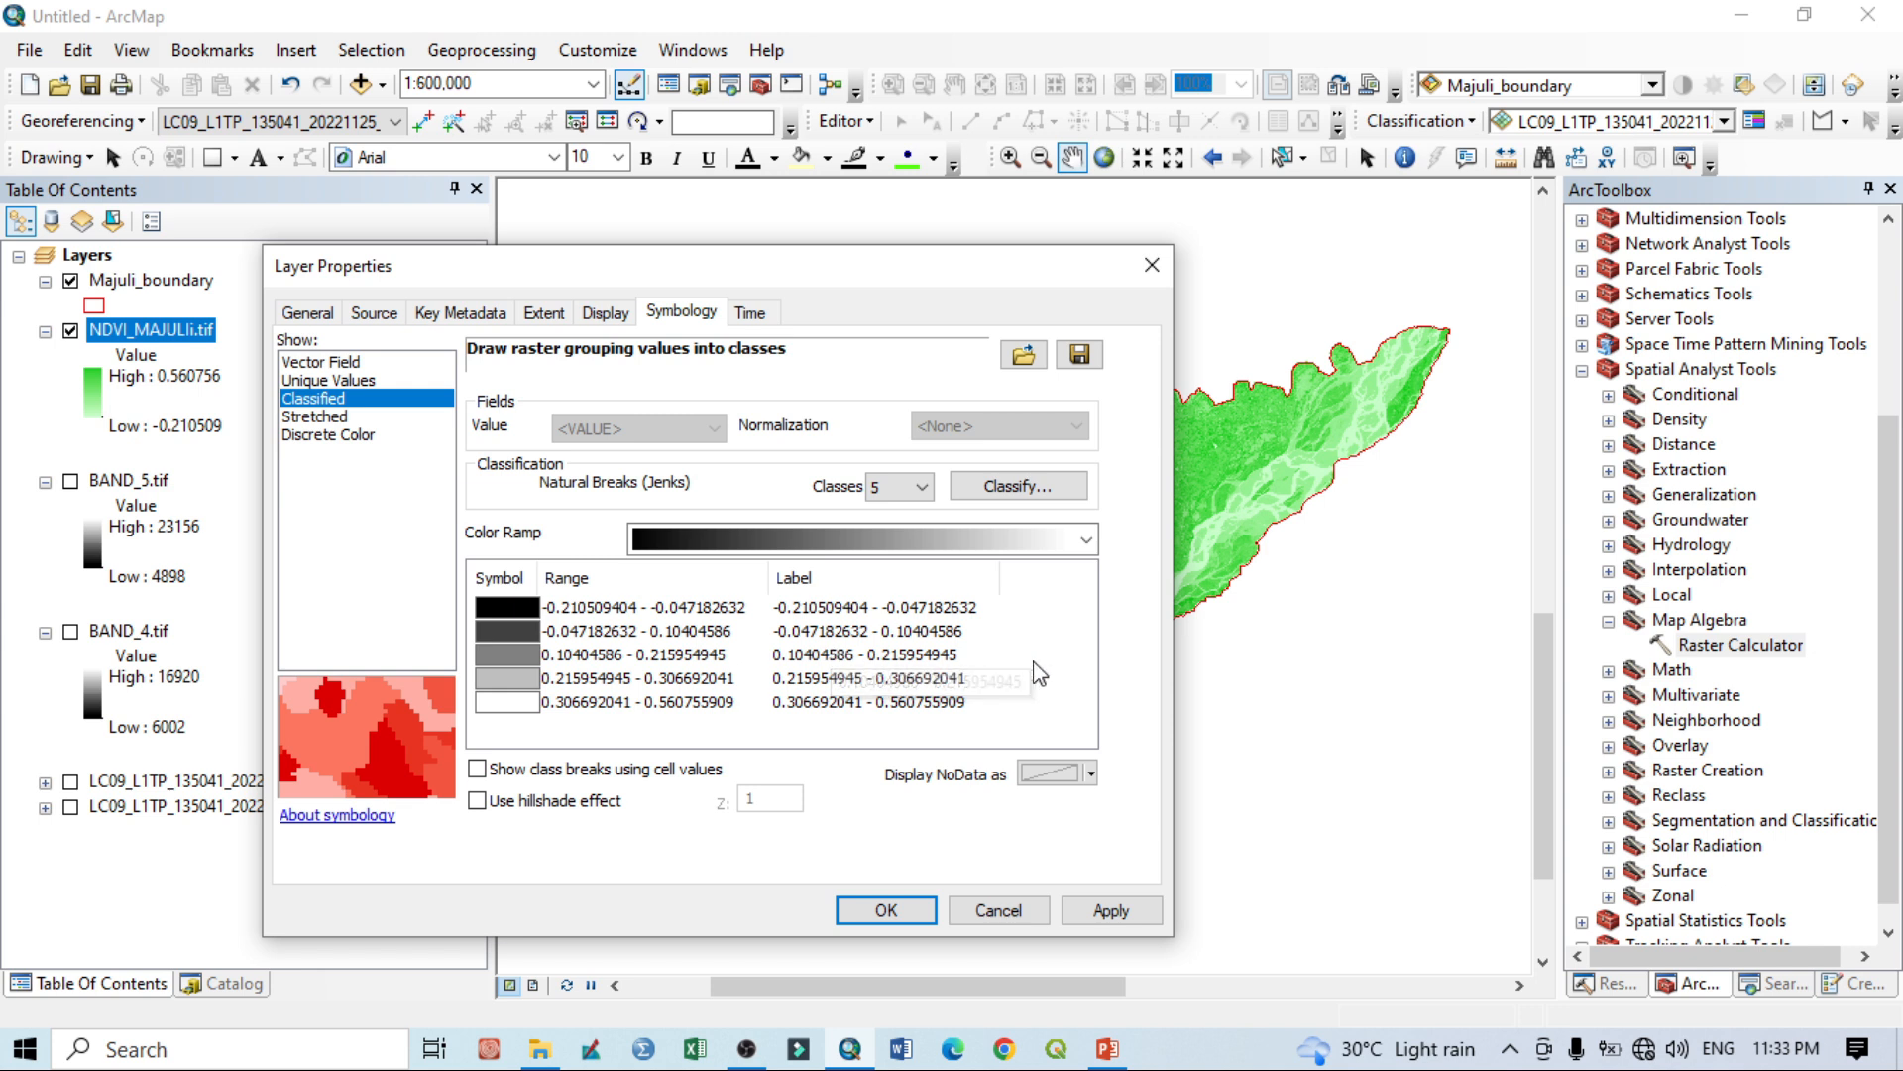
click(919, 487)
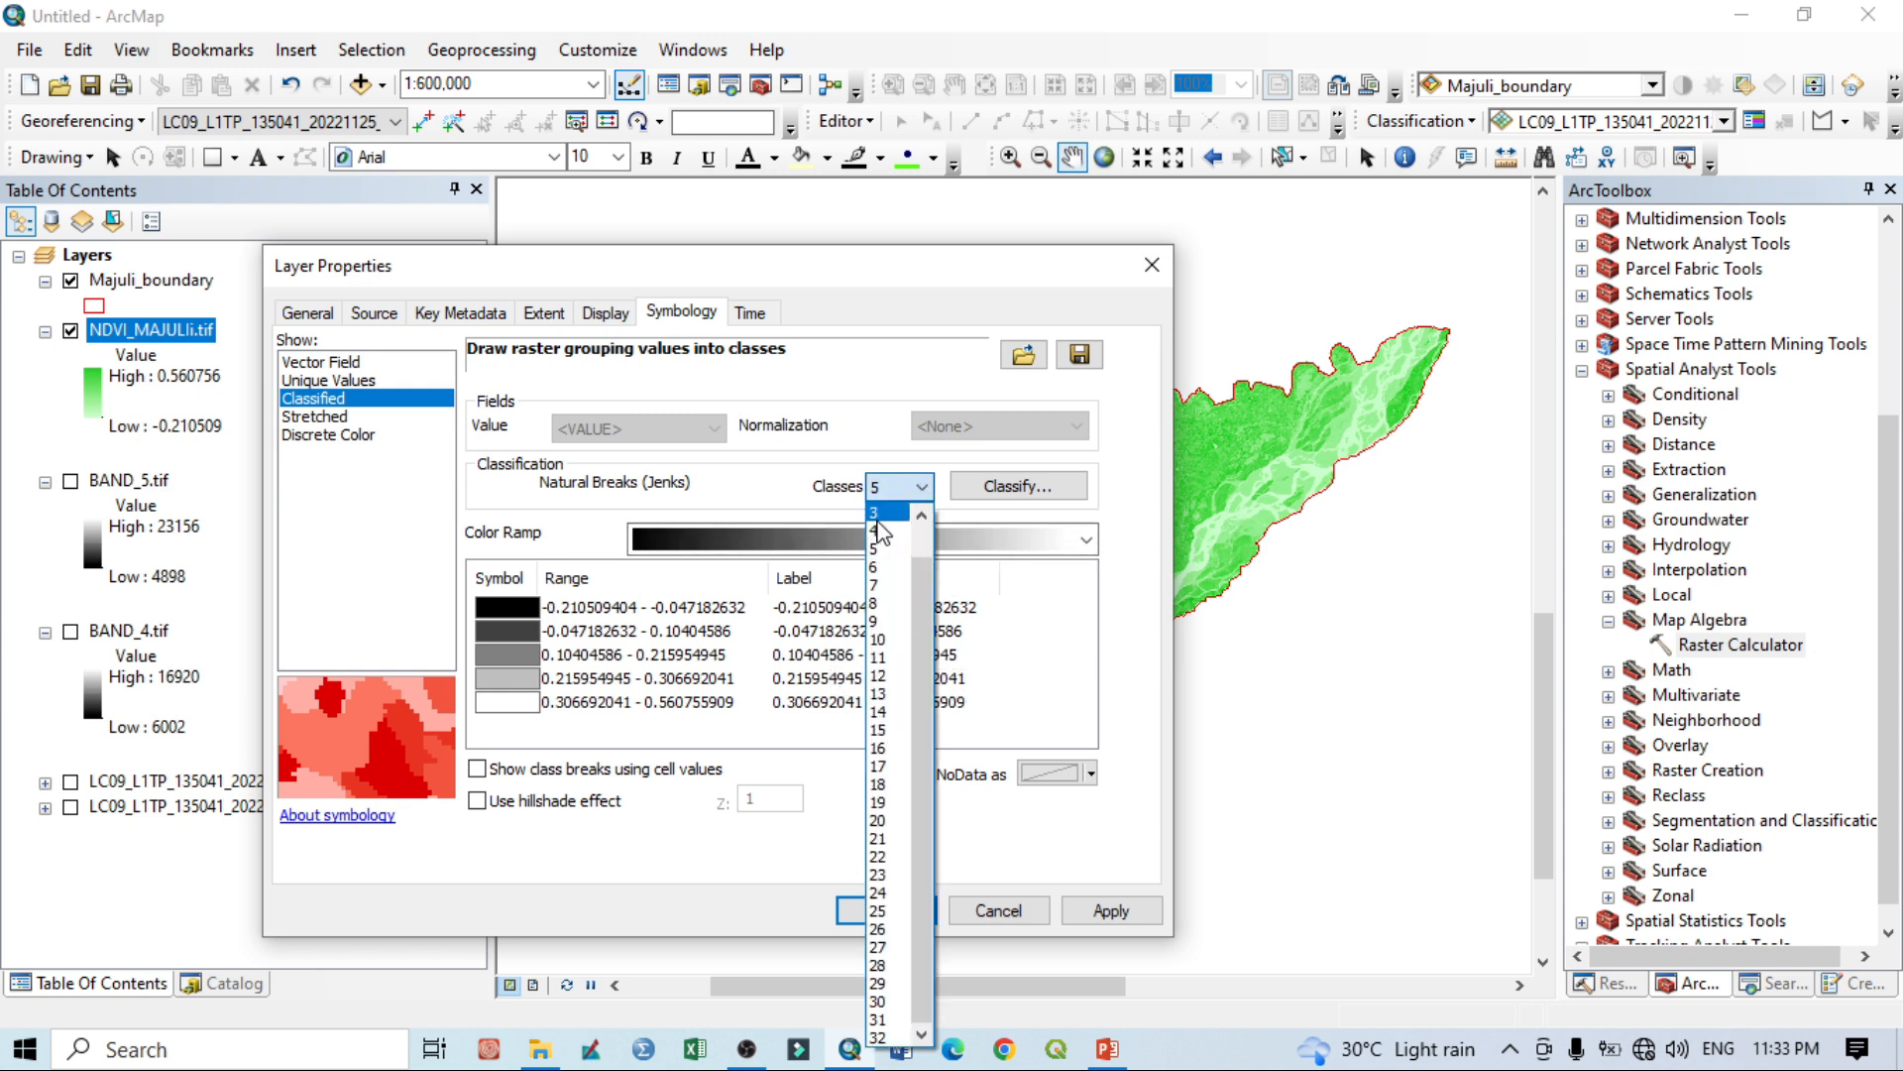
click(885, 562)
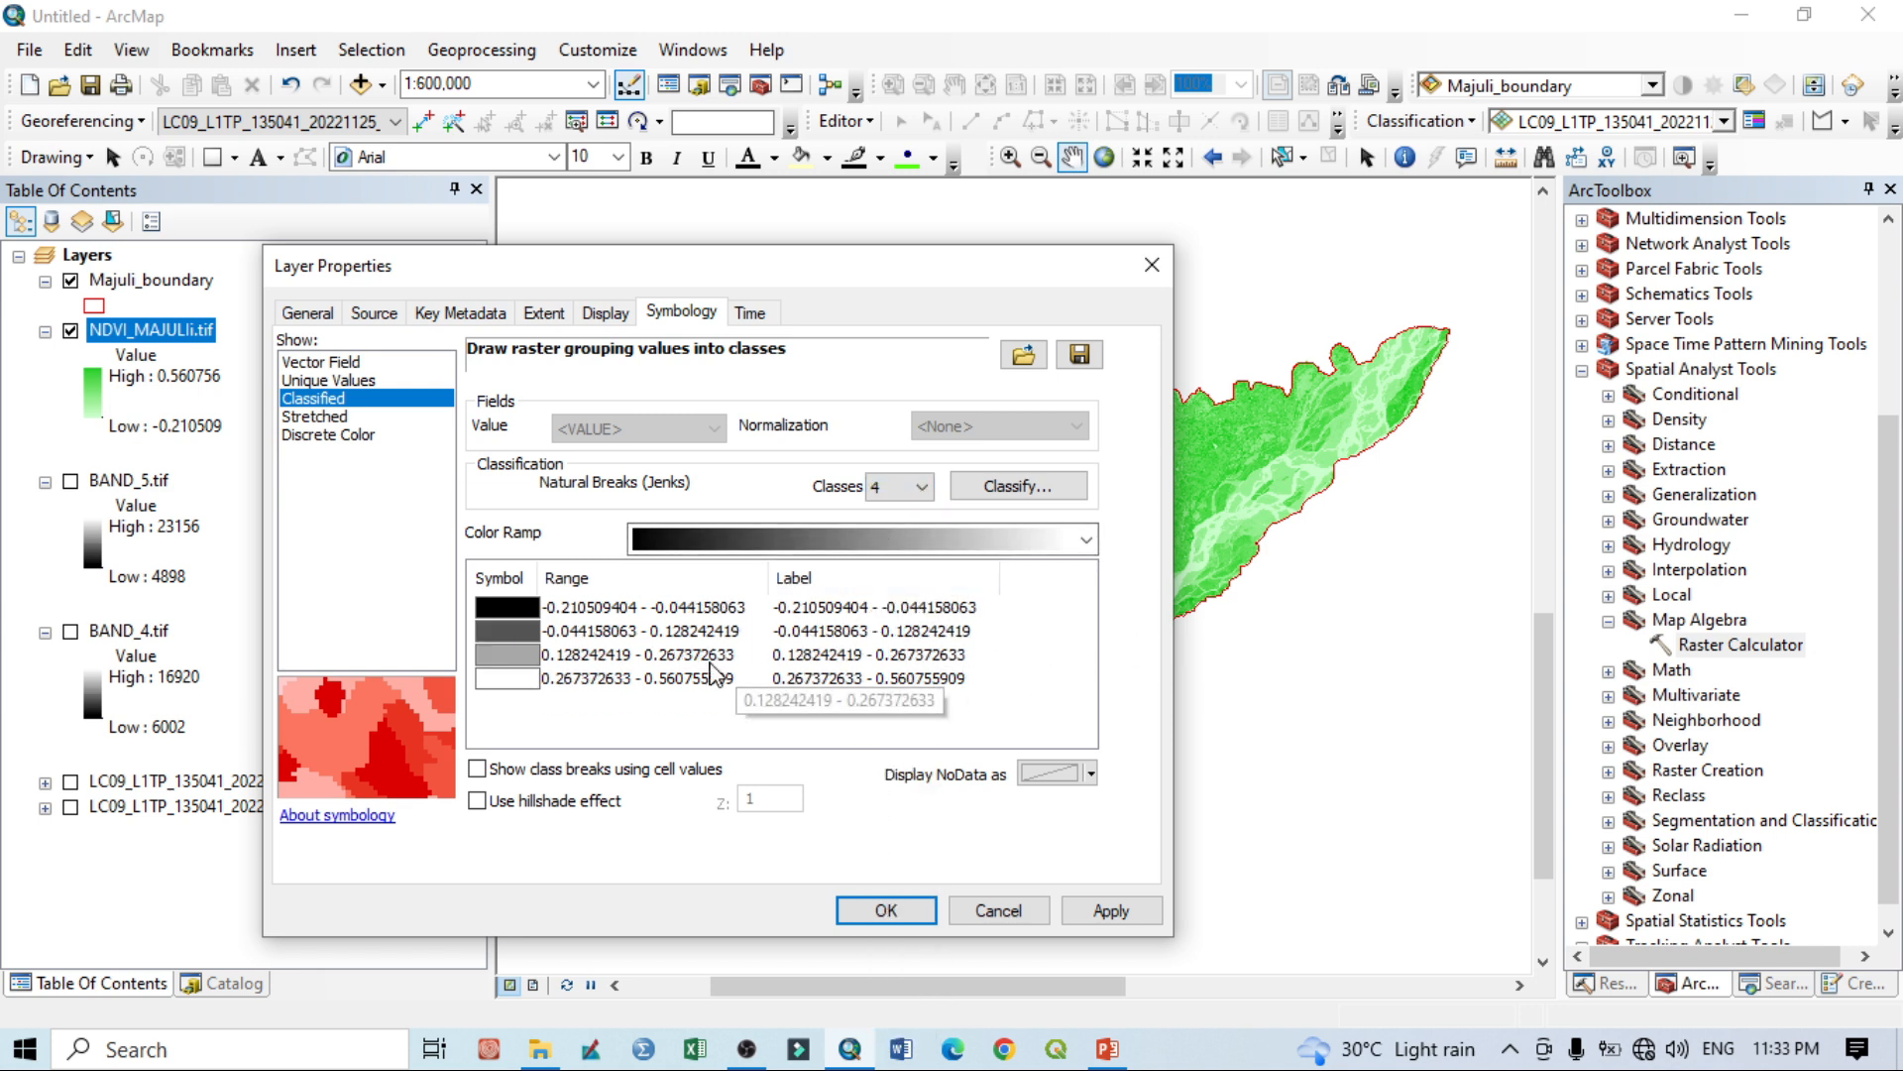
click(1049, 488)
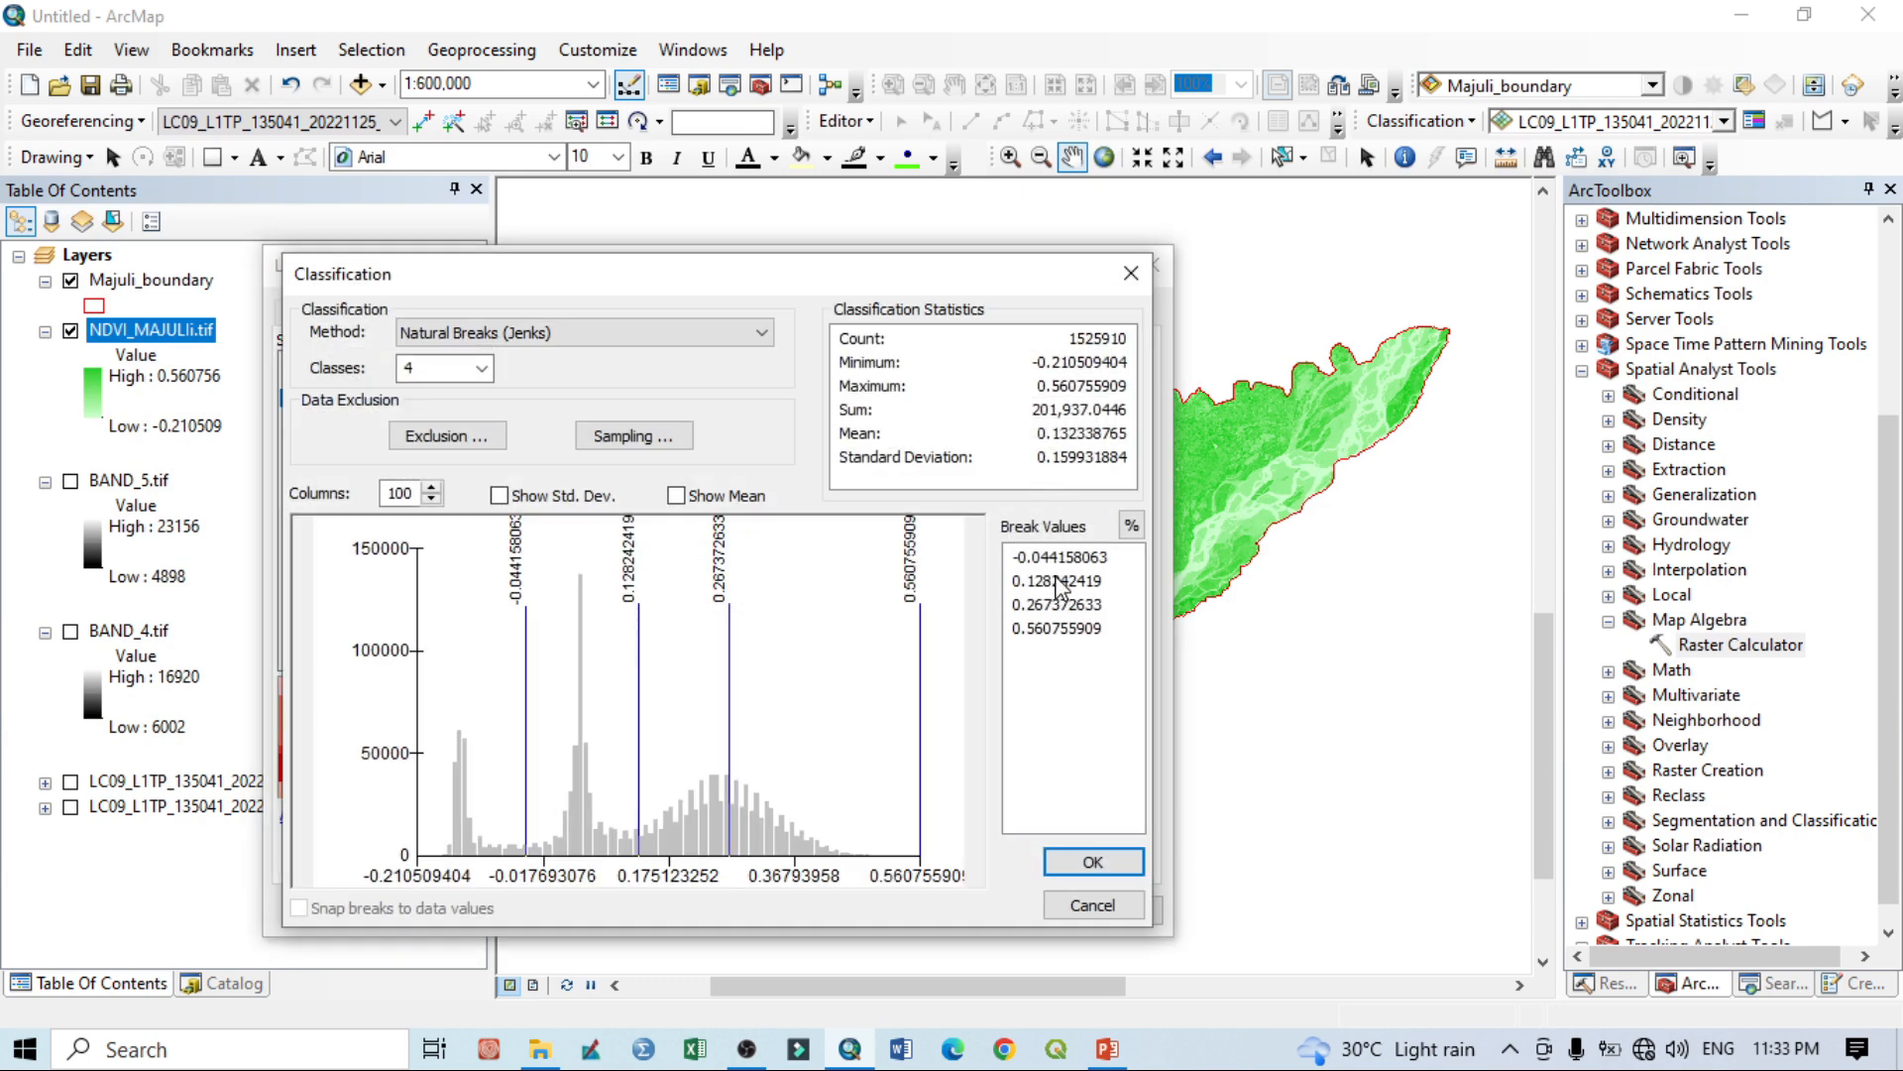
click(1058, 581)
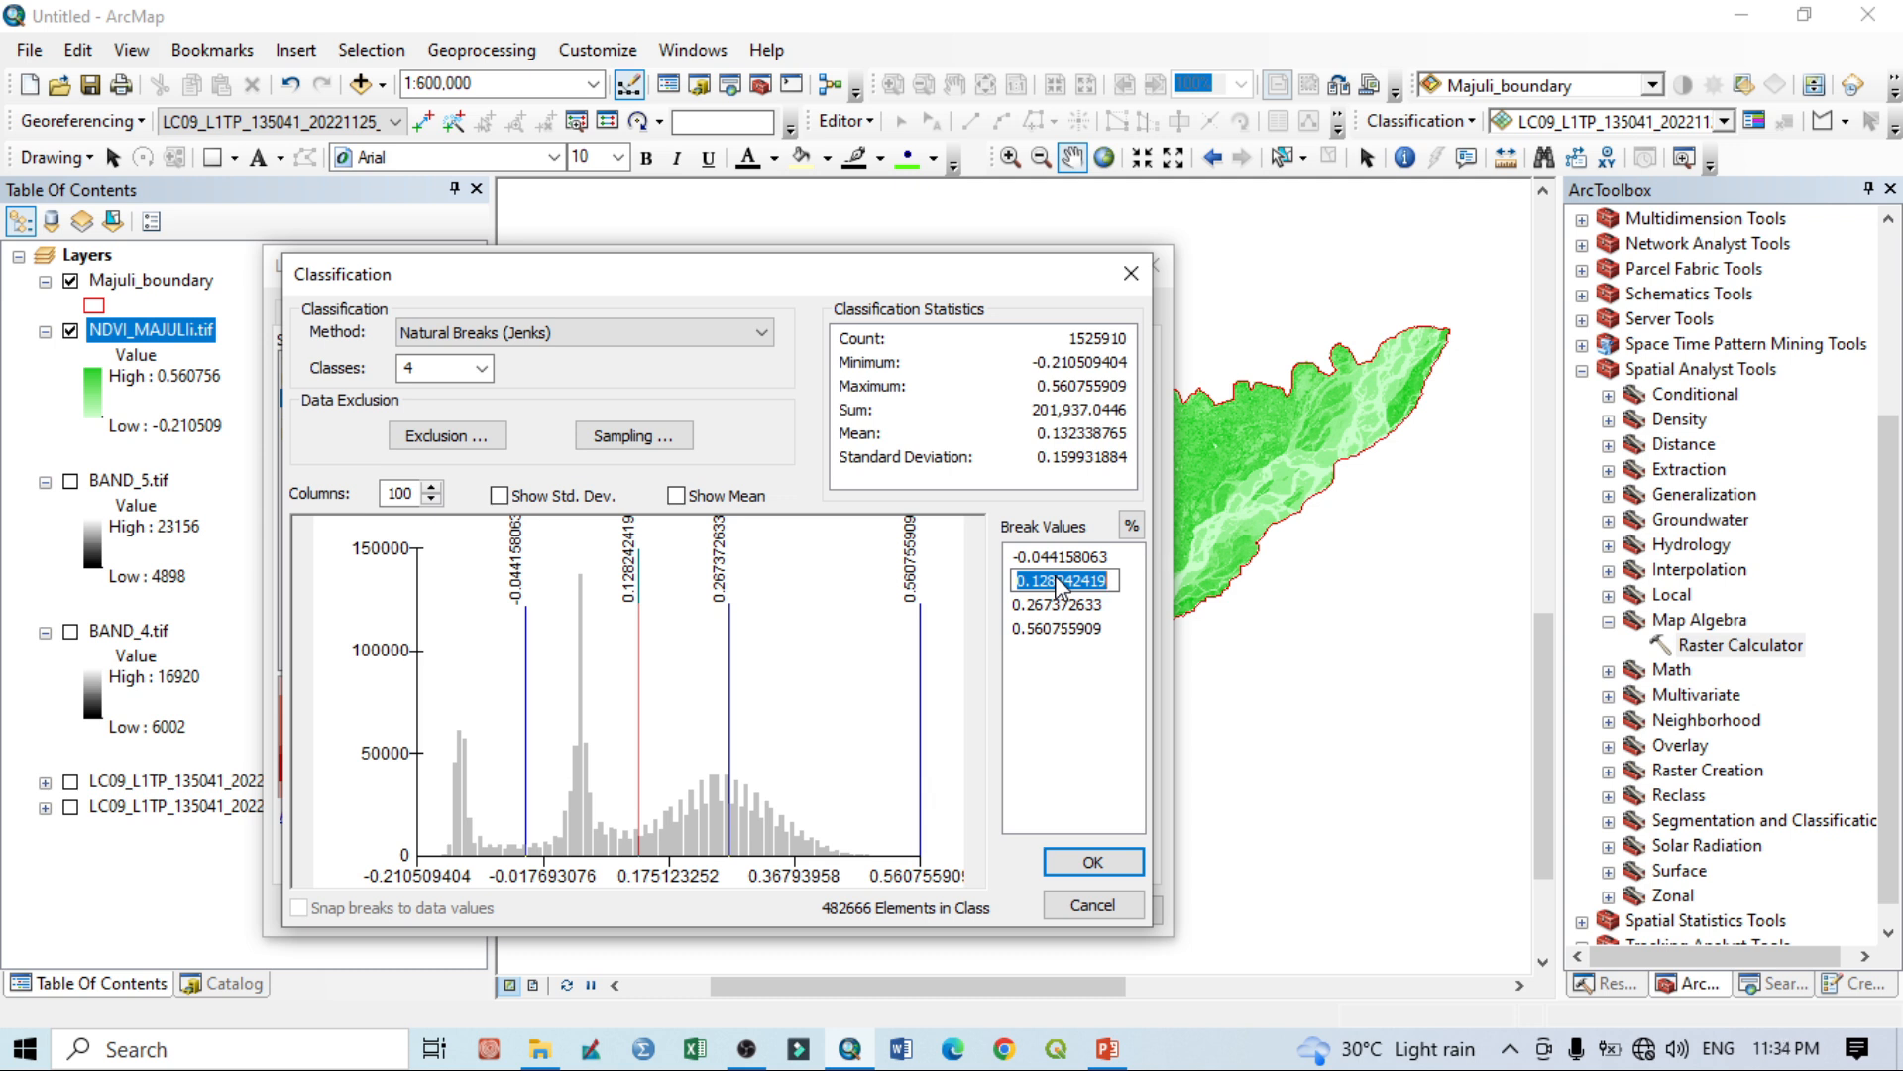
text(0)
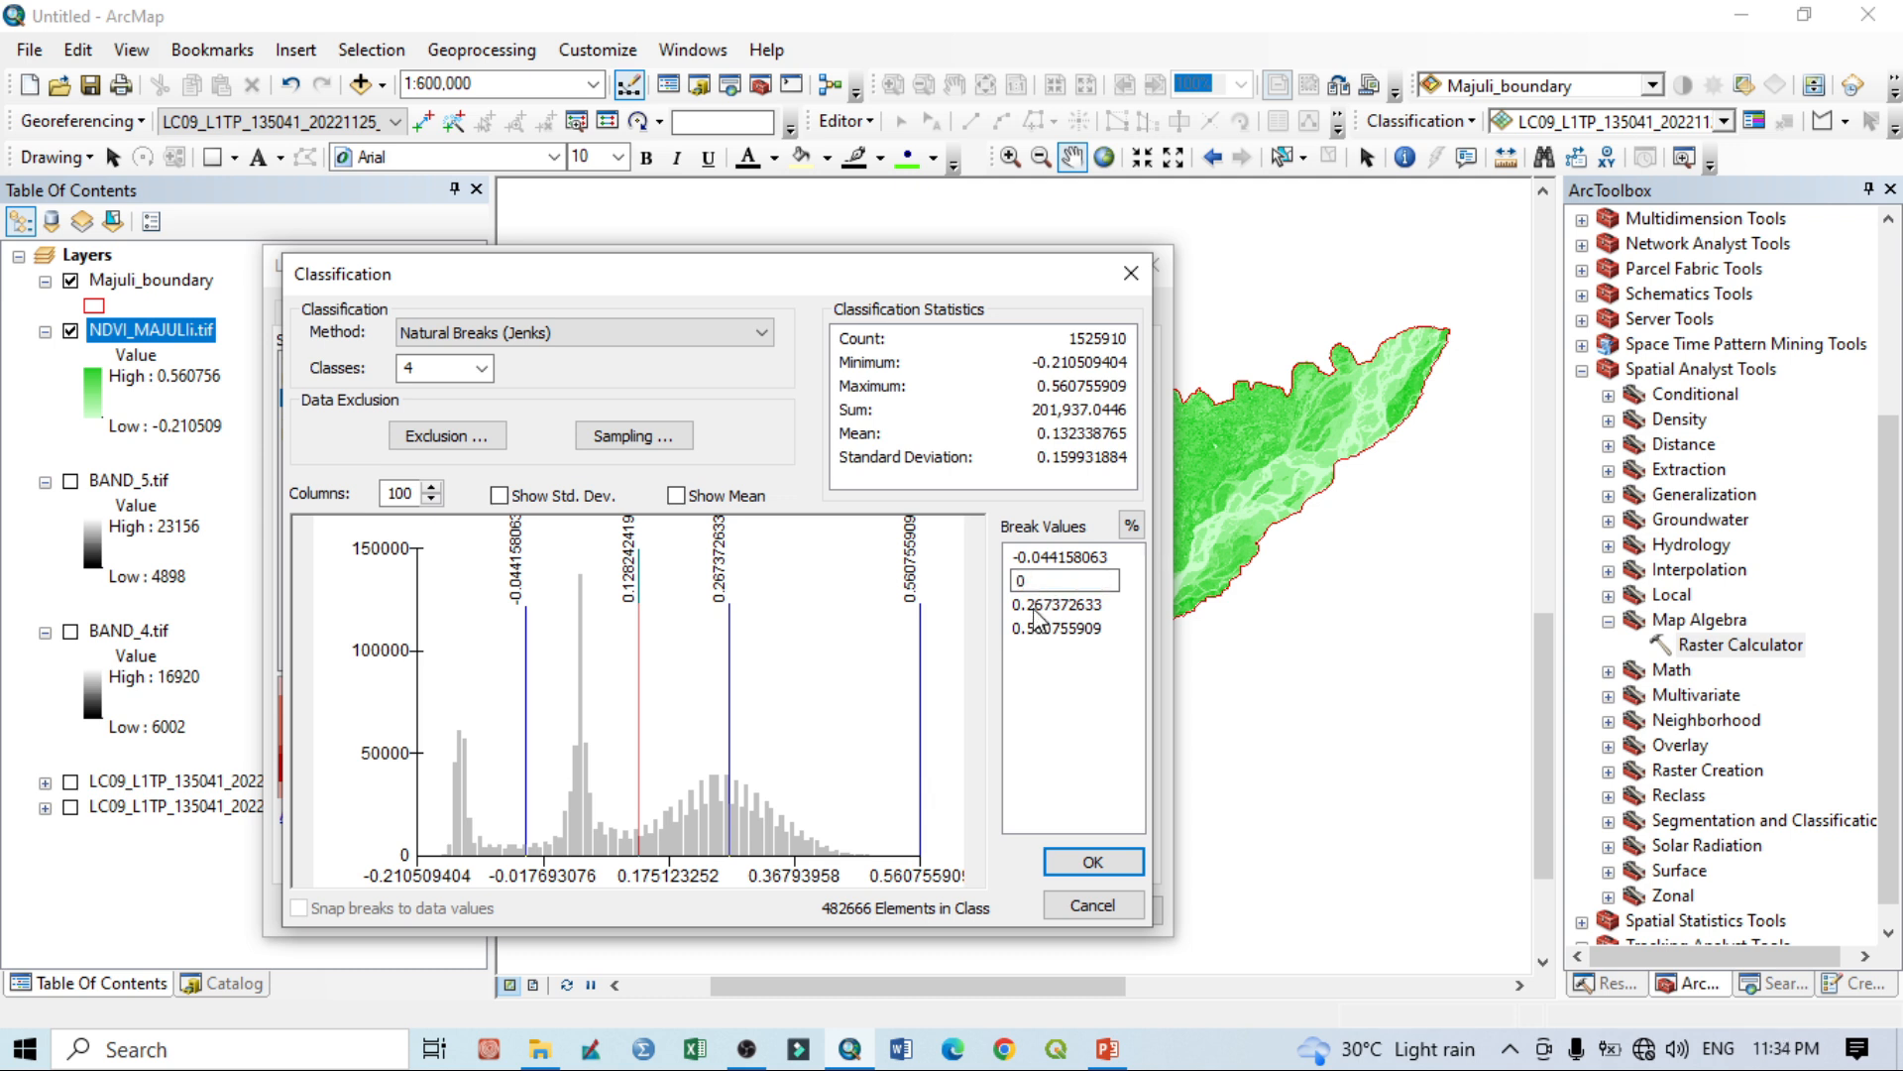
key(Return)
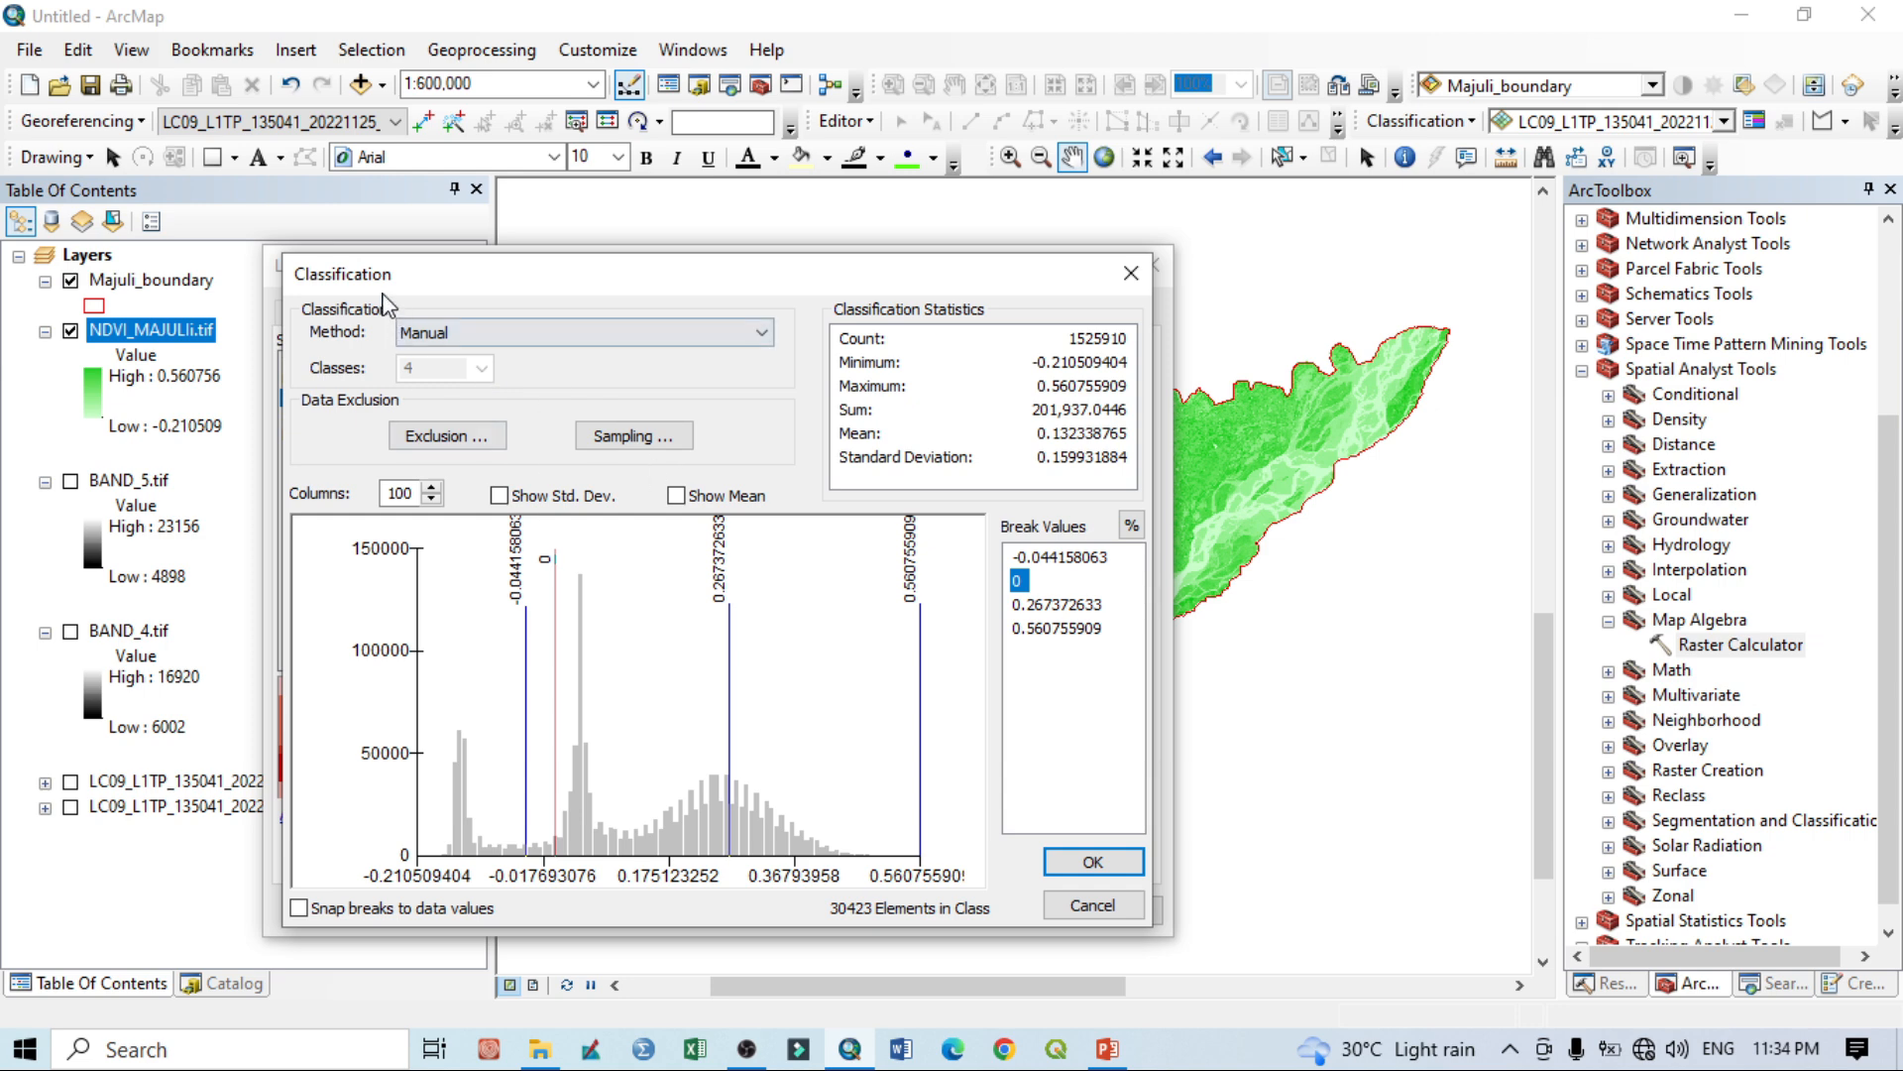
click(694, 332)
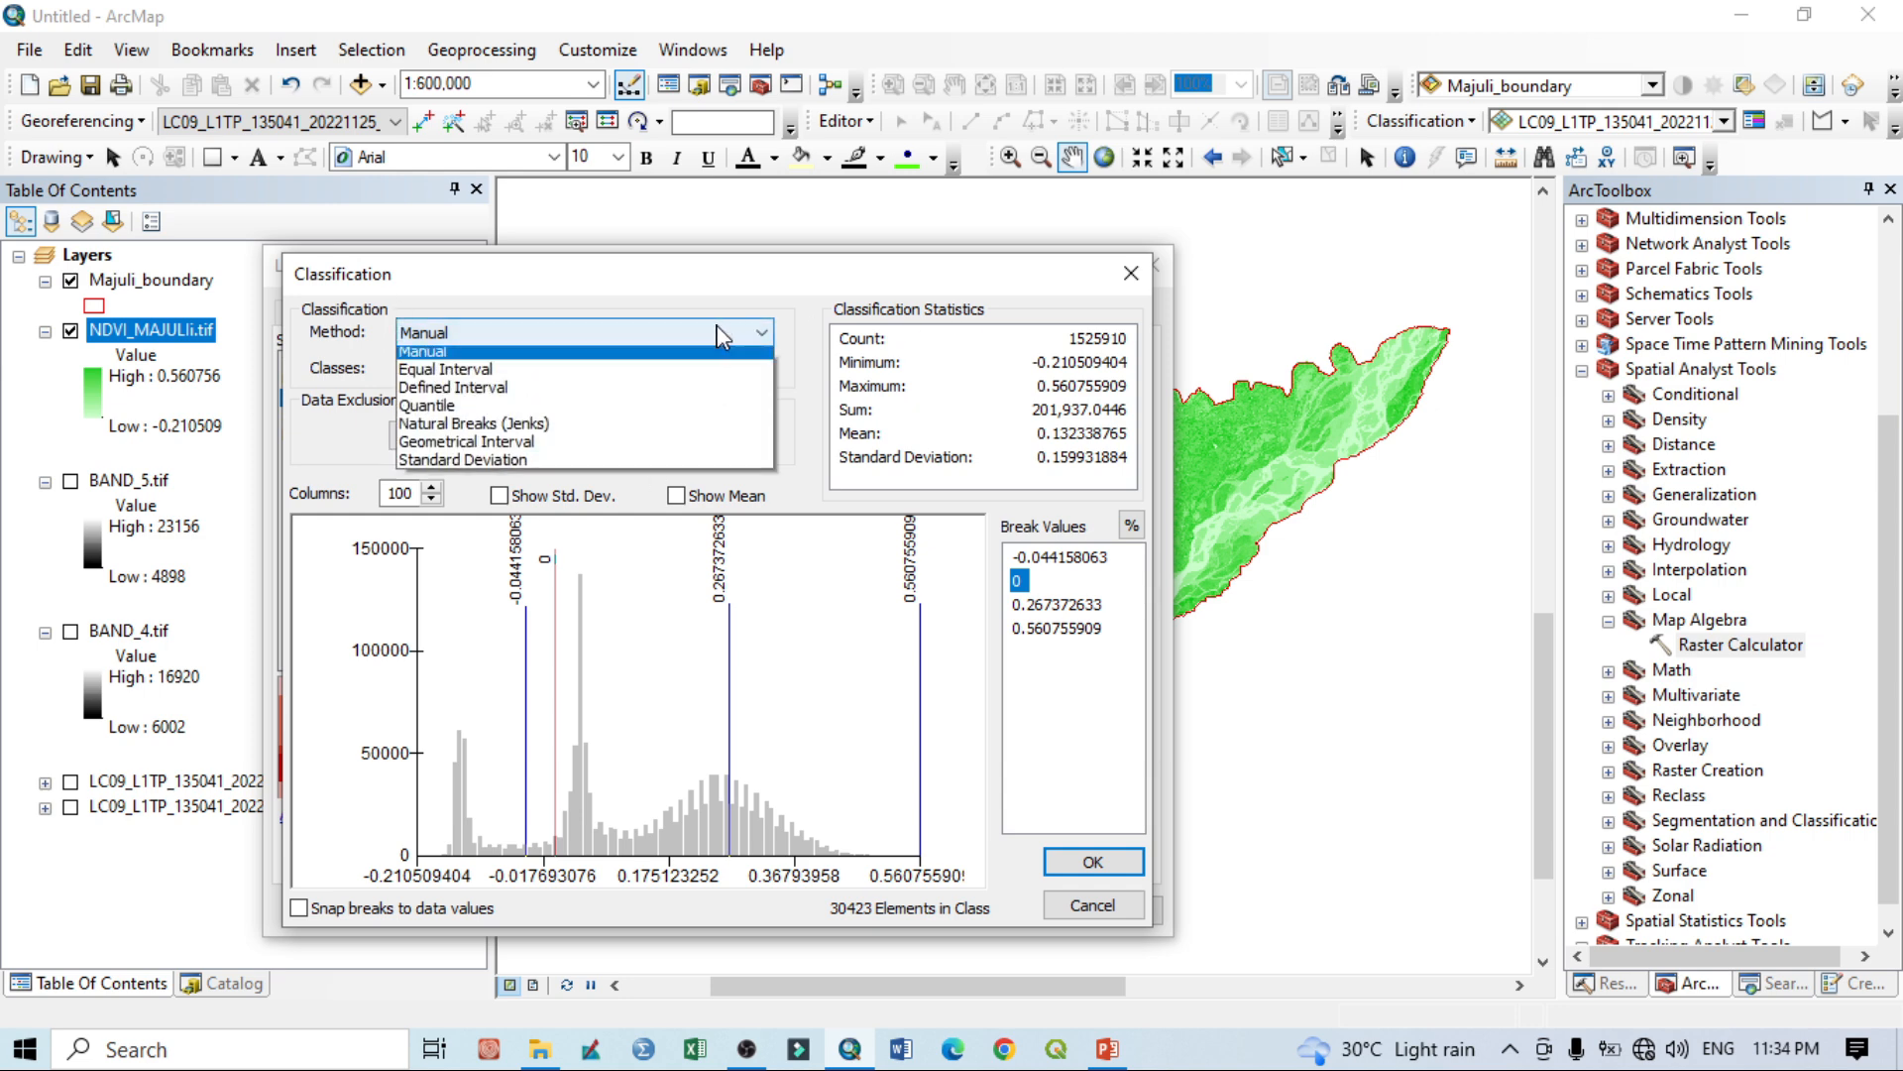
click(524, 362)
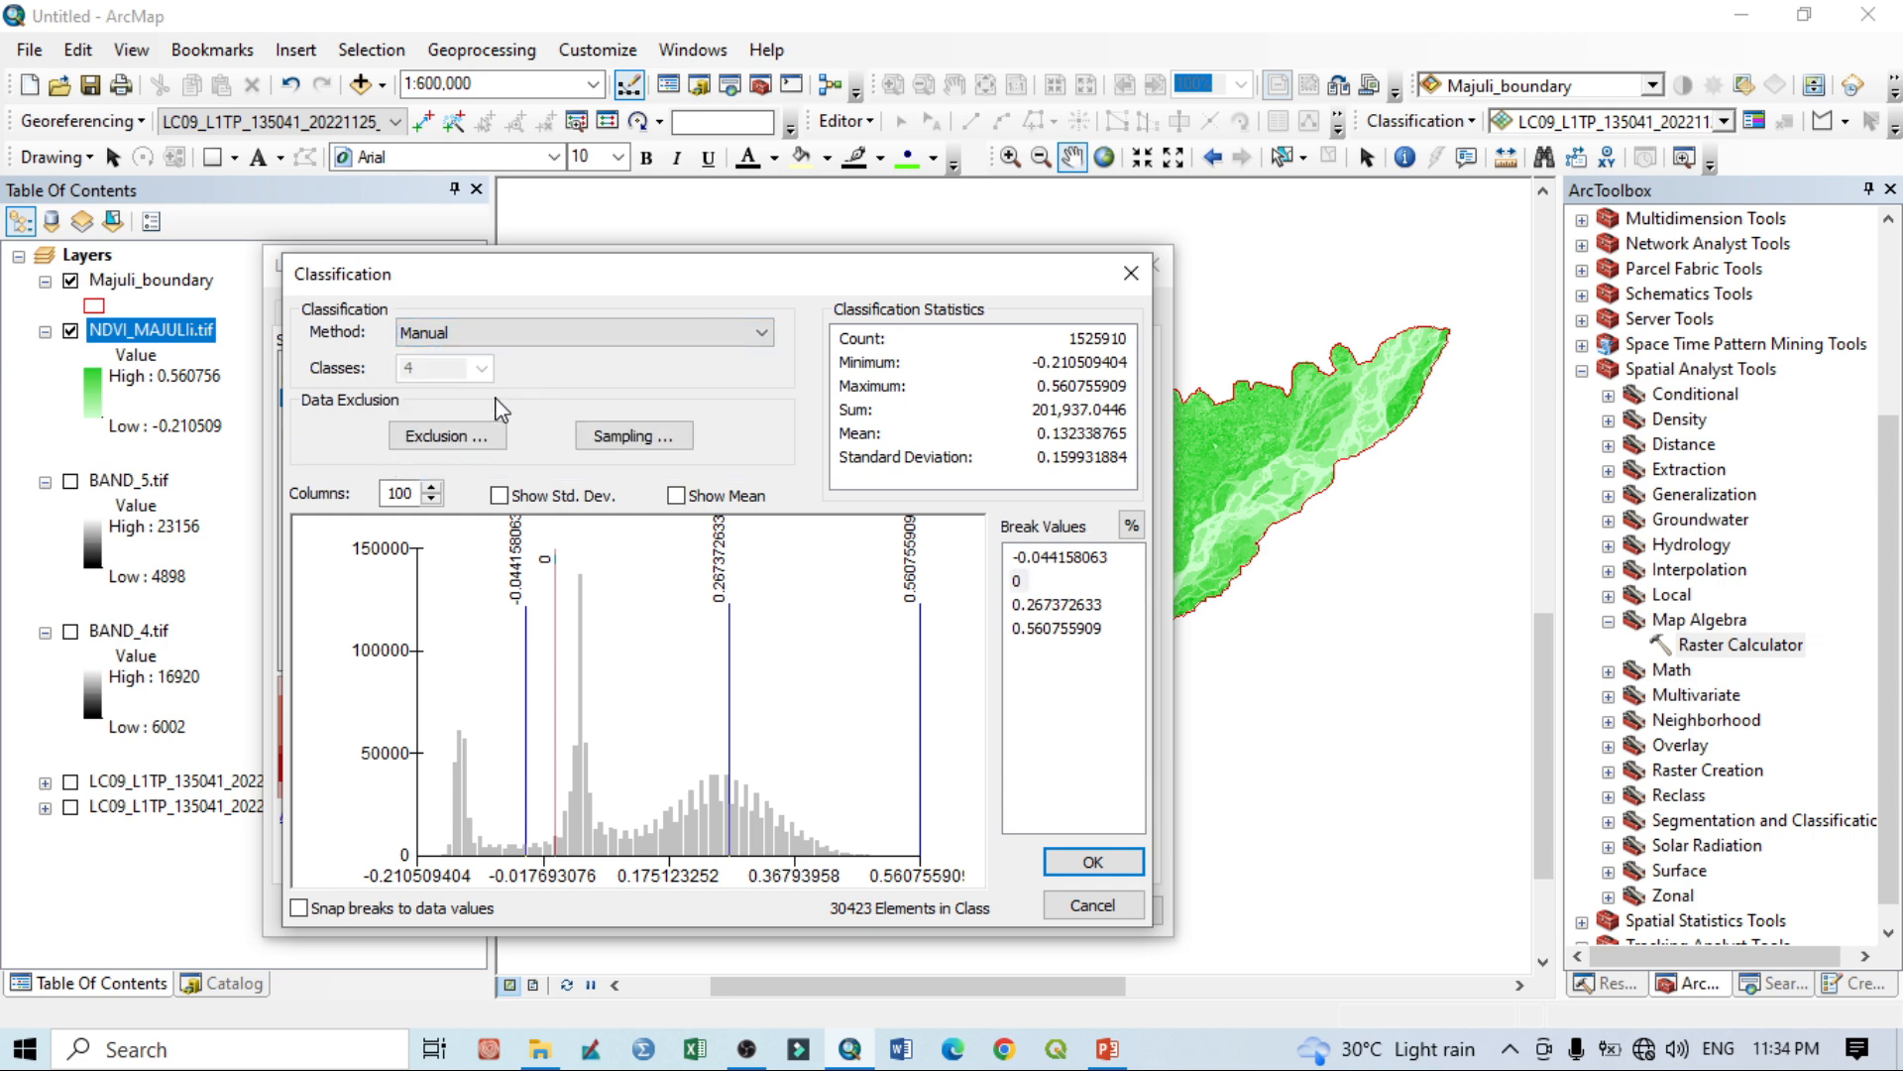
click(1131, 274)
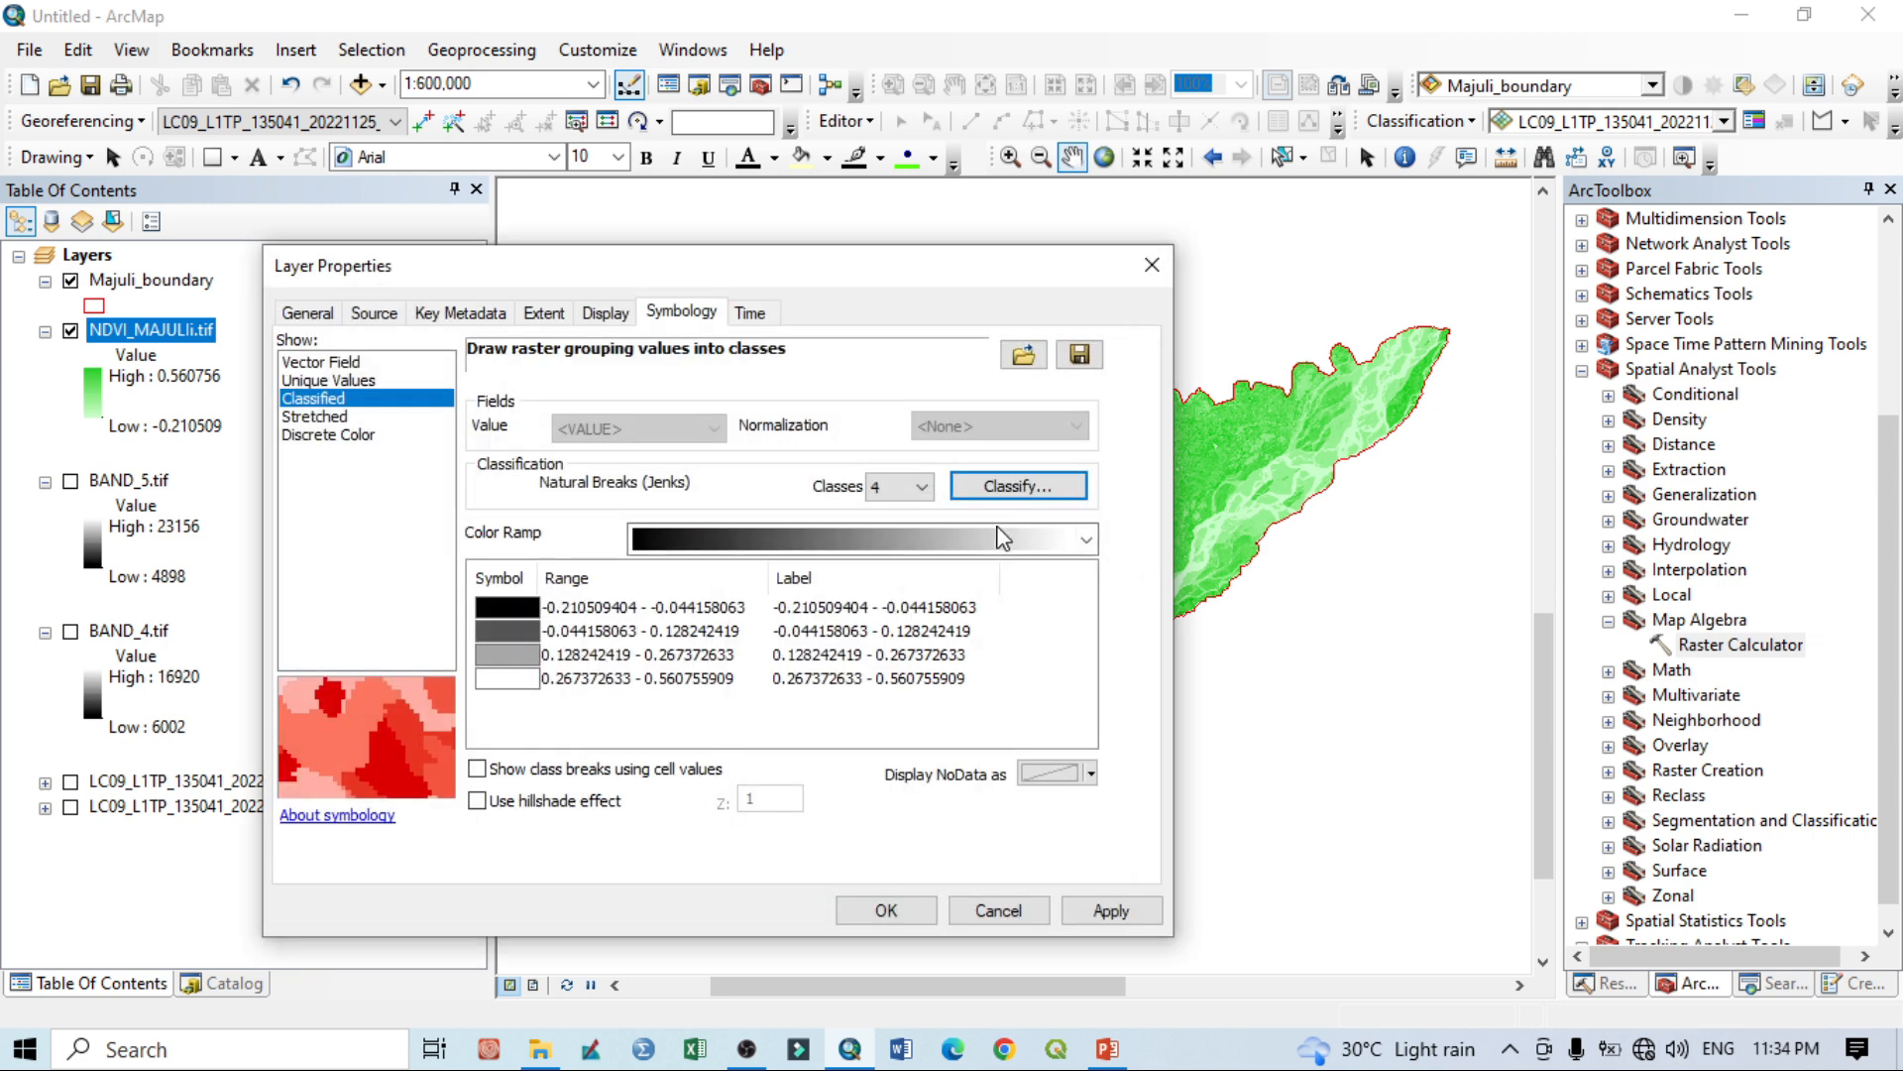
Increase the NDVI classification to 5 classes and set its second break value to 0.
click(920, 488)
click(887, 580)
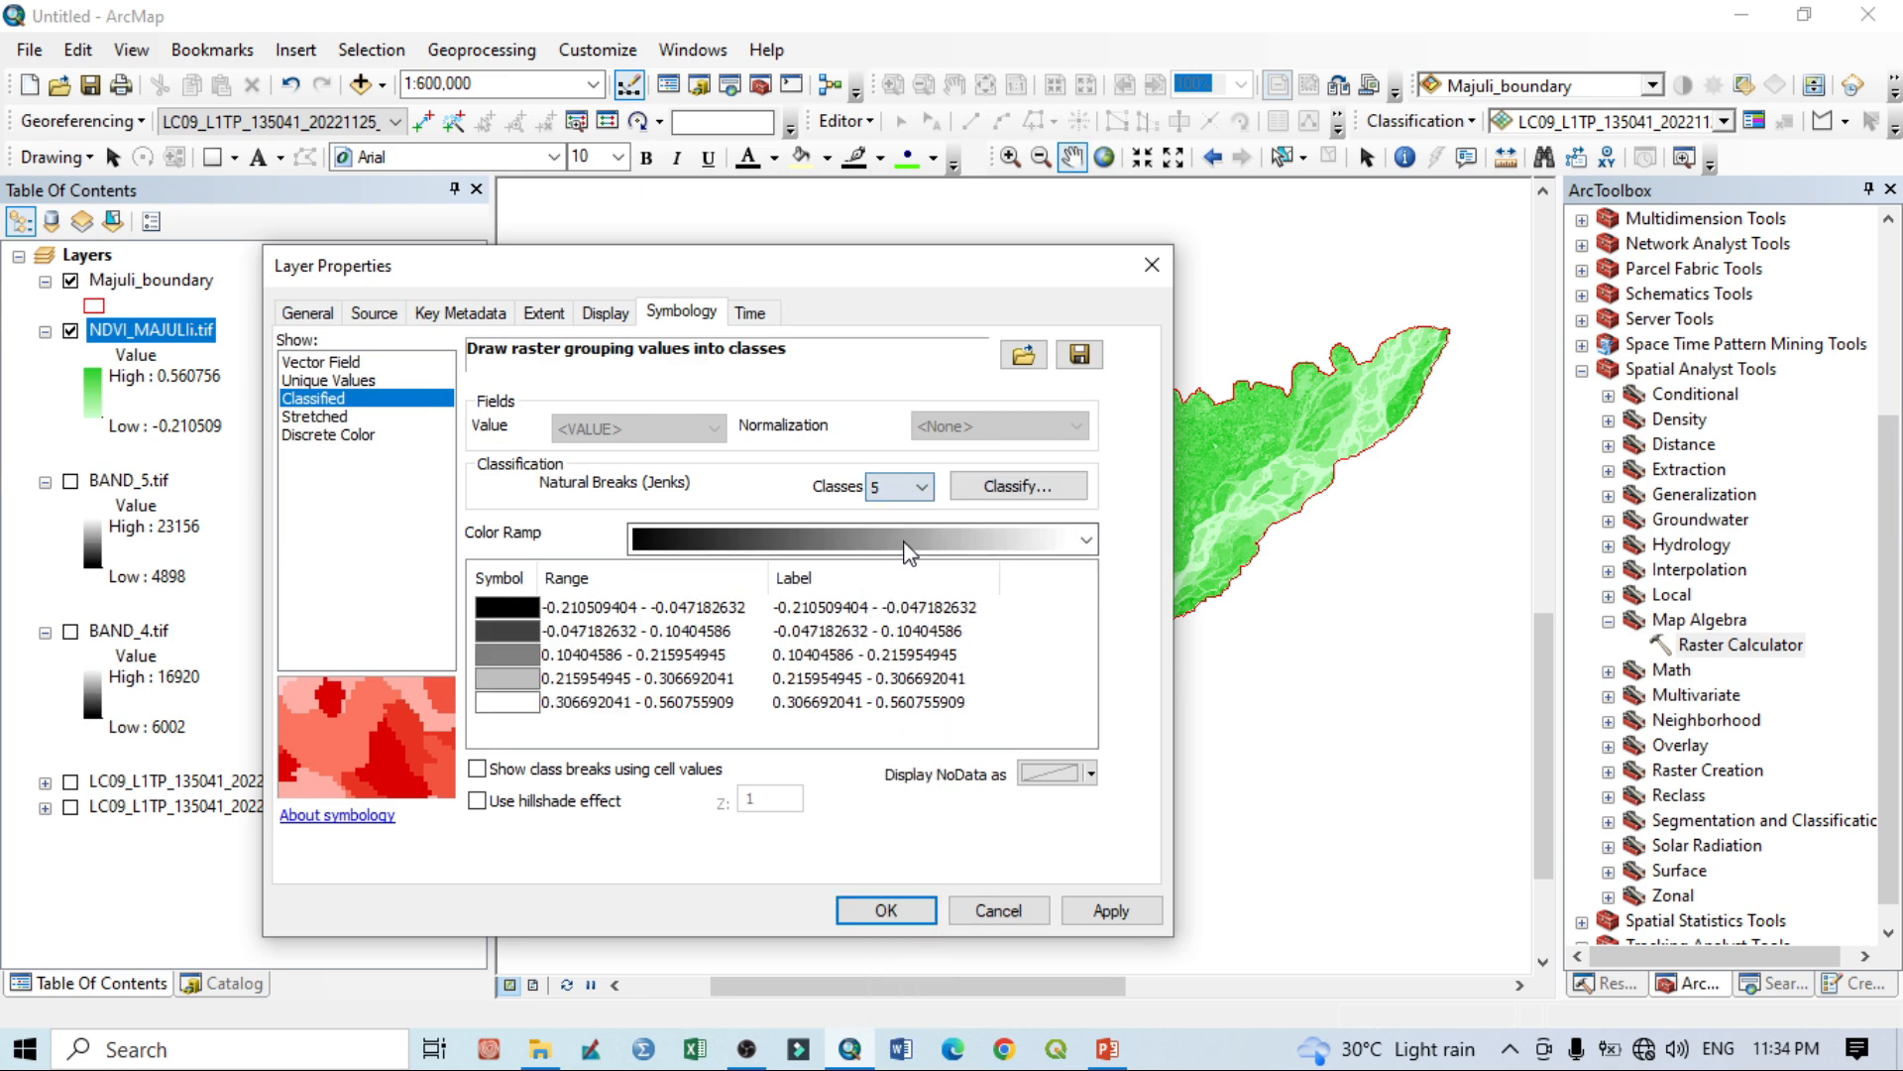
click(1024, 486)
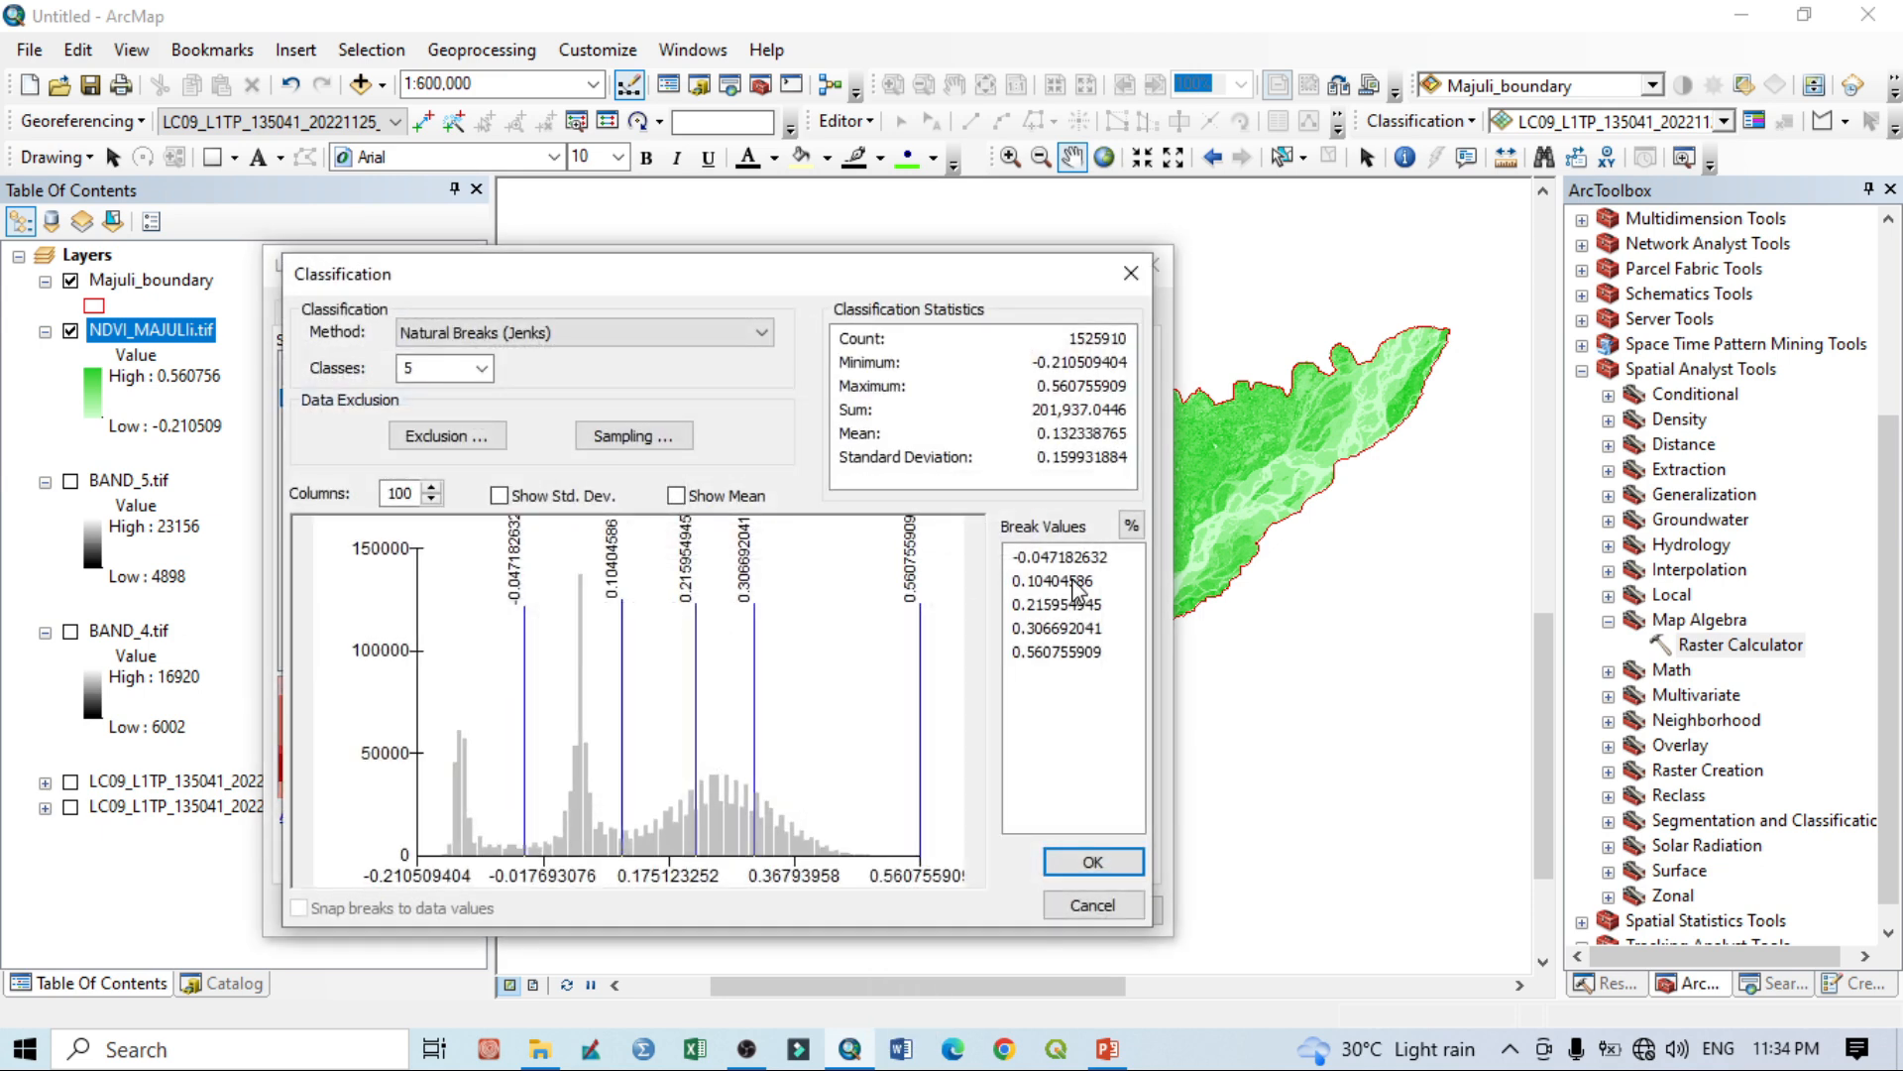
click(1053, 583)
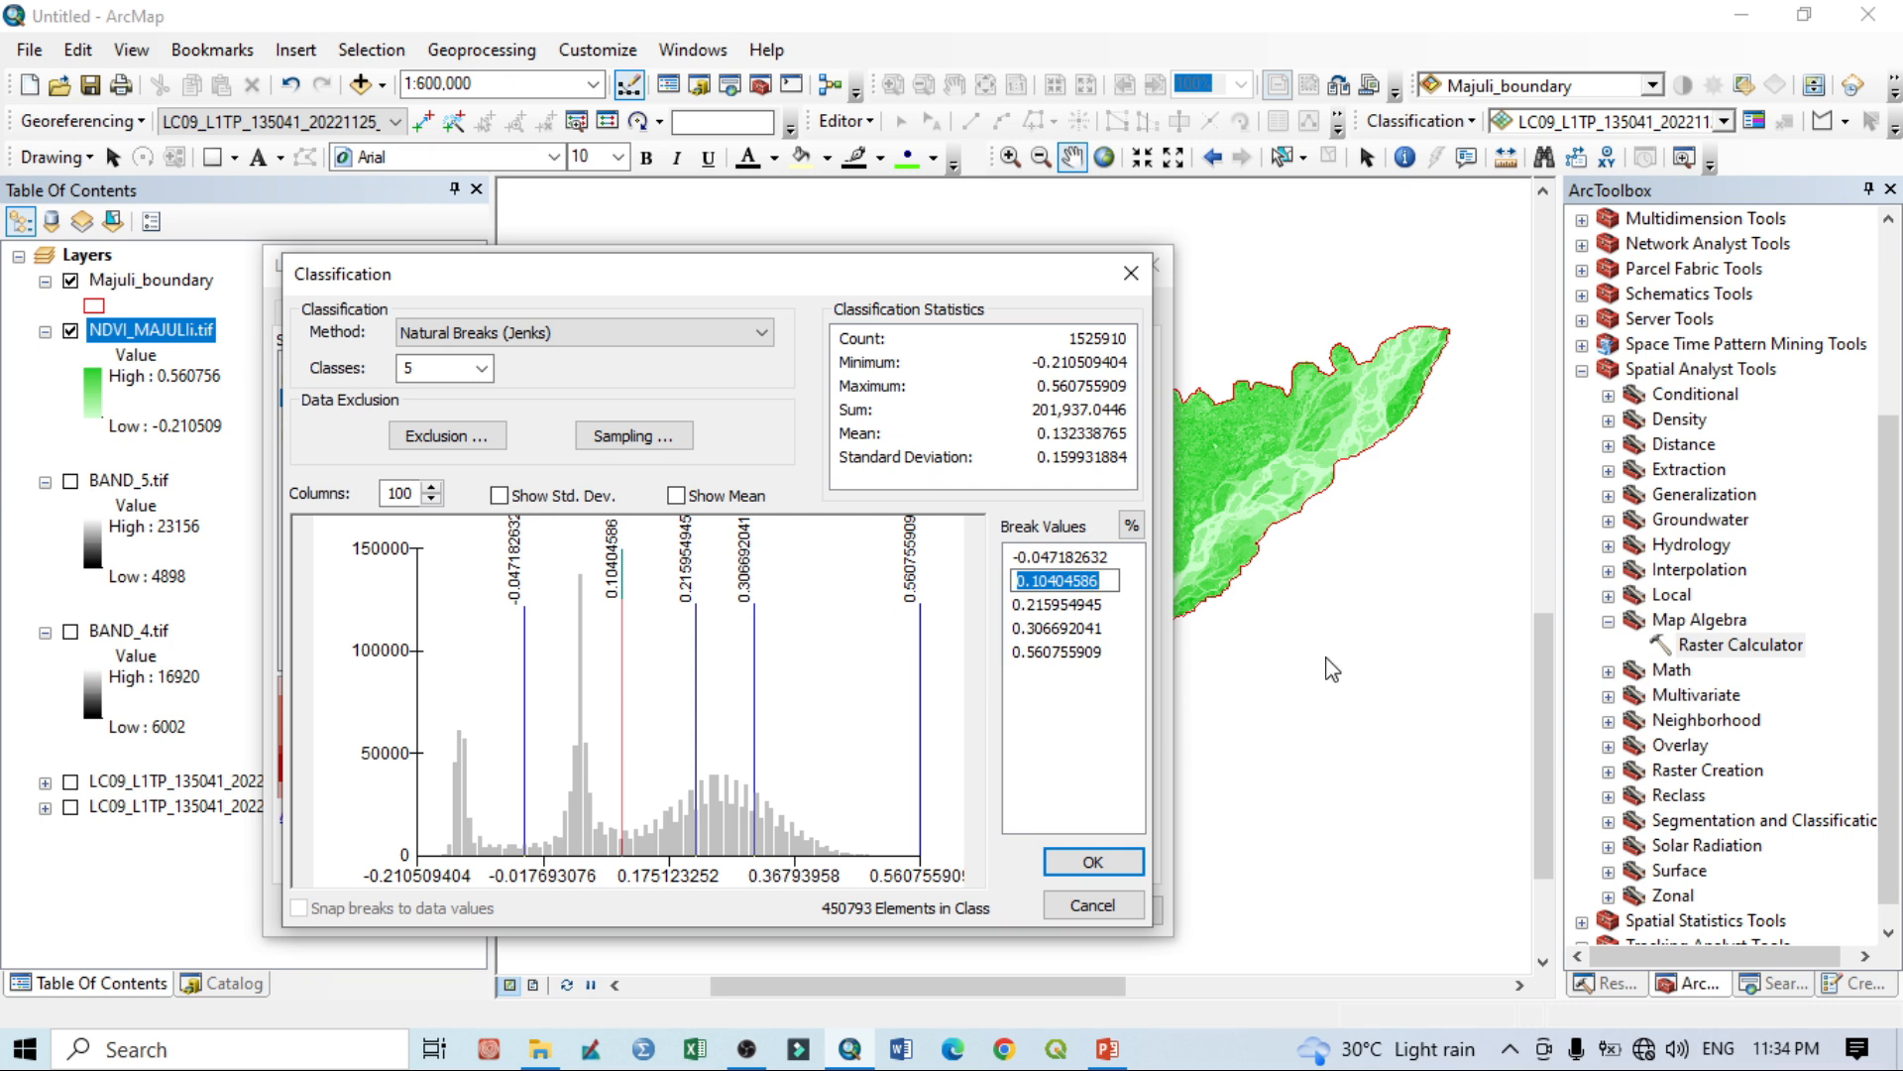
text(0)
key(Return)
Set the third break value to 0.2 and the fourth to 0.4, and accept the manual classification.
click(1053, 604)
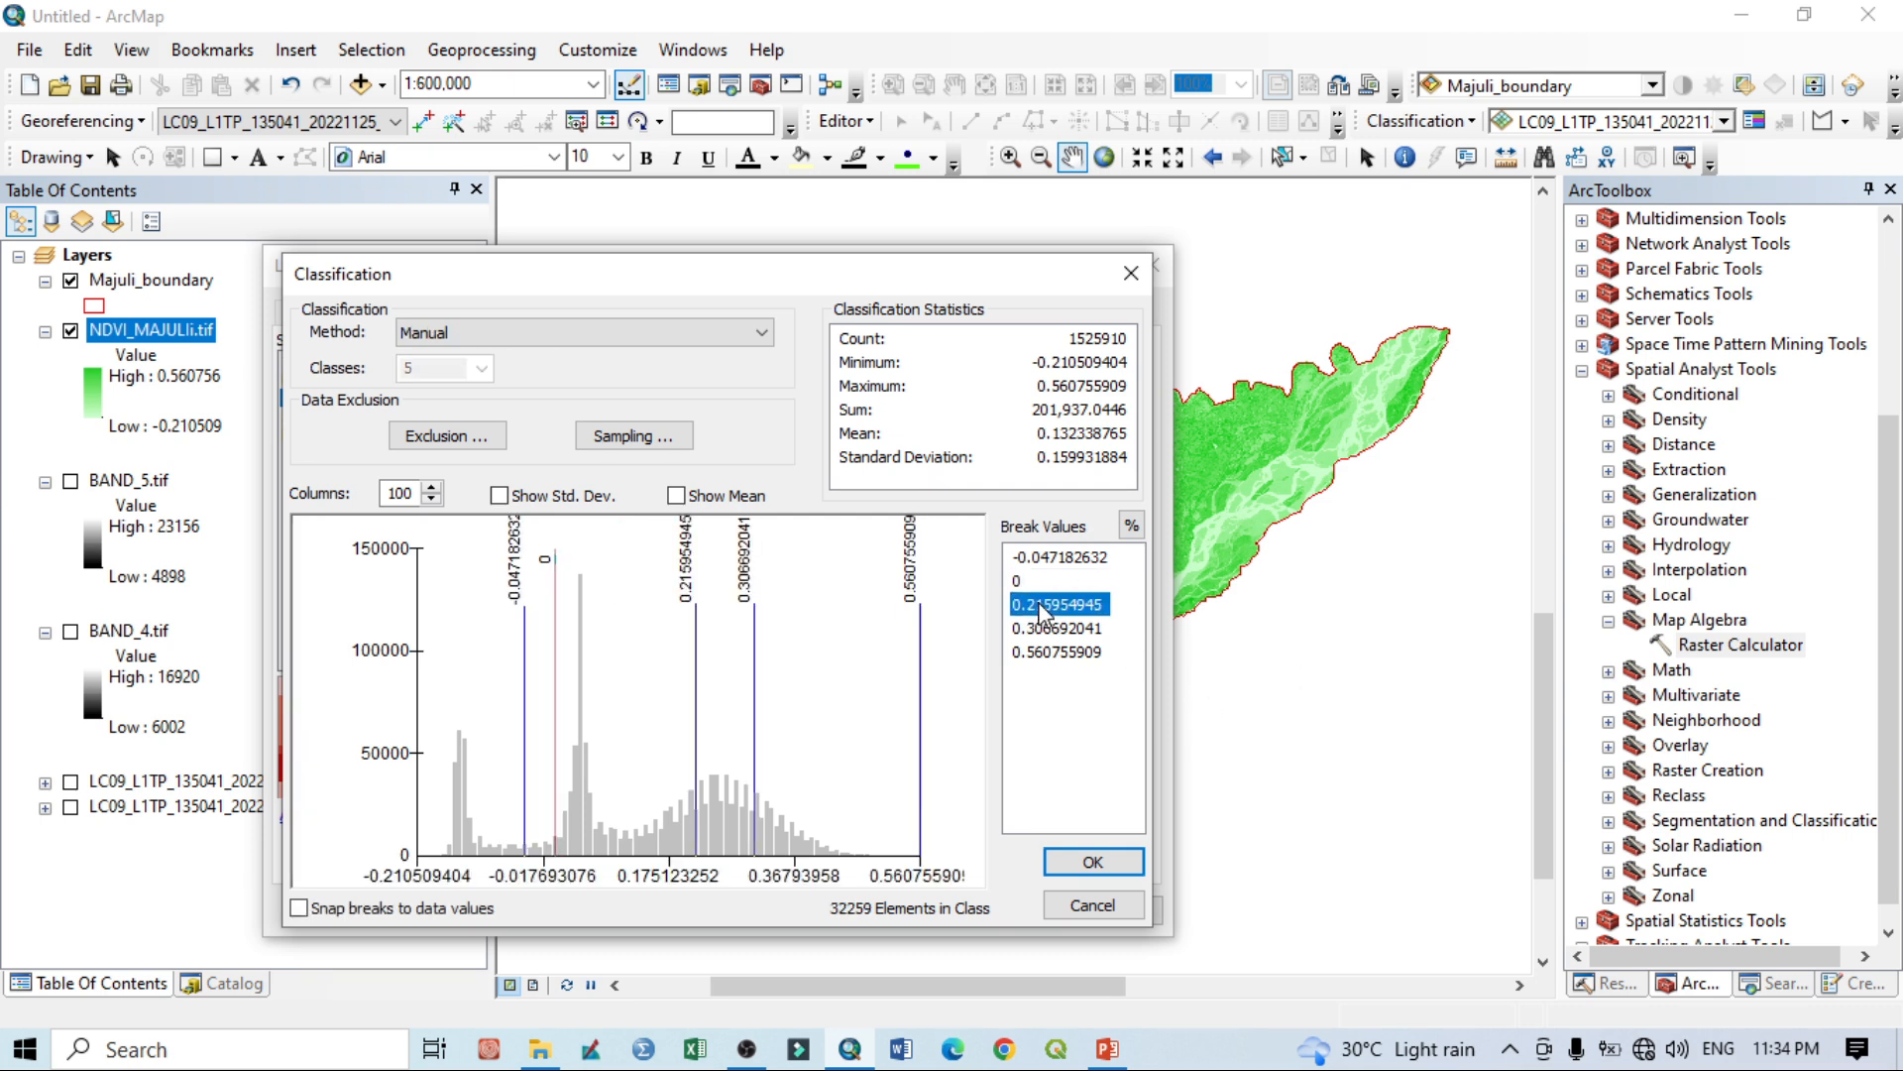
text(0.2)
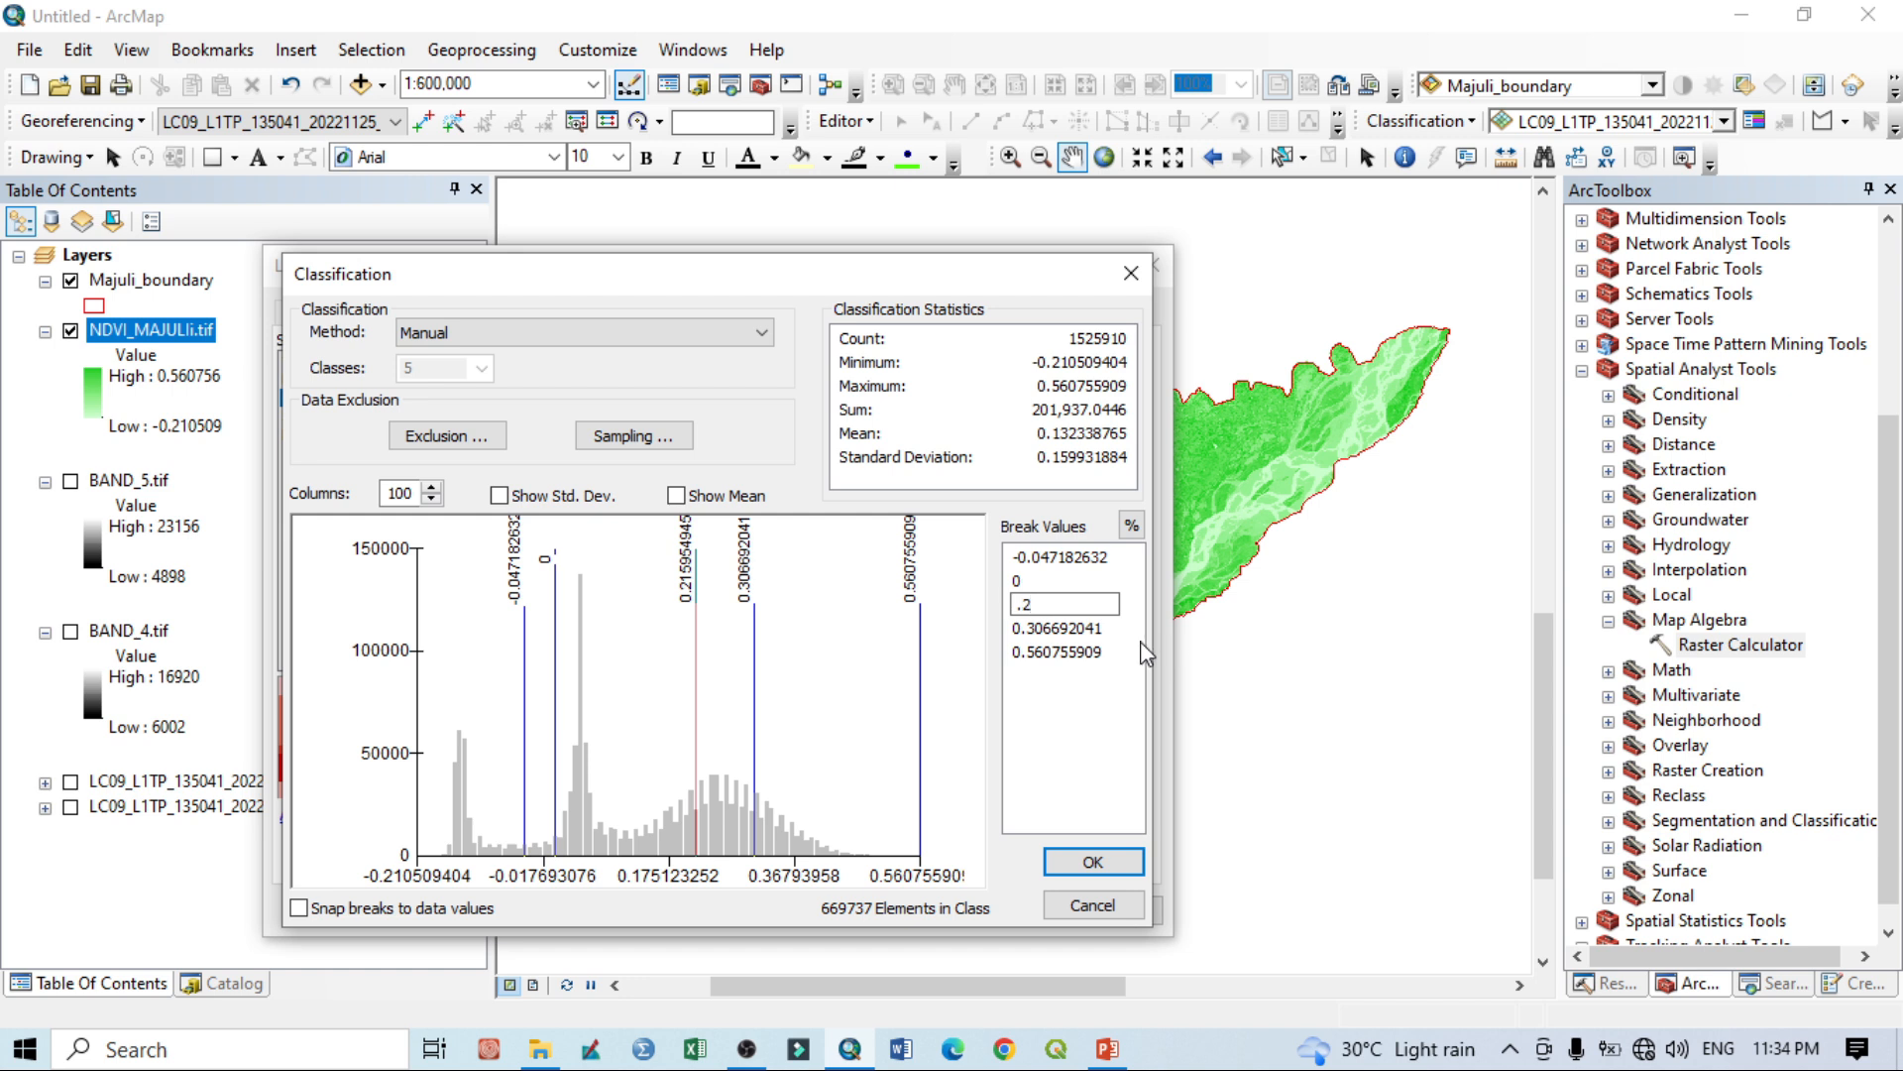
key(Return)
click(1050, 628)
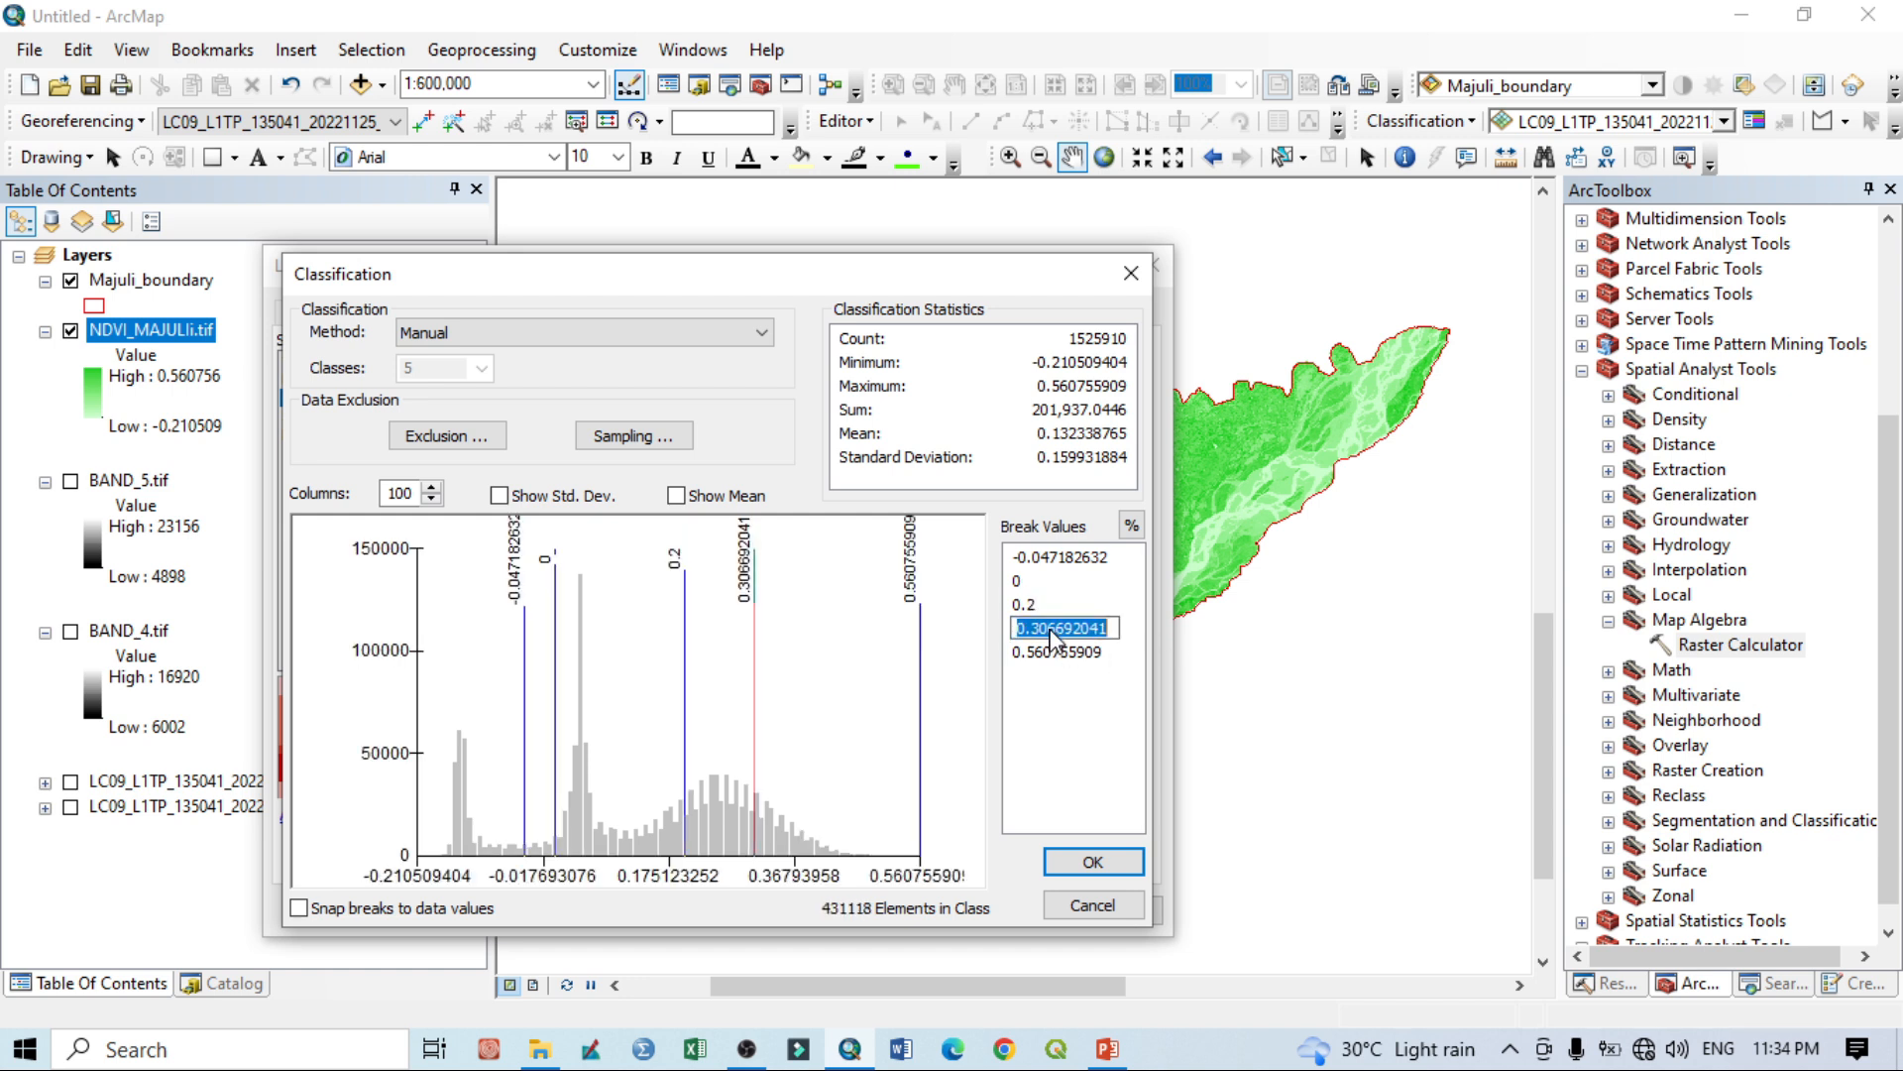
text(.4)
key(Return)
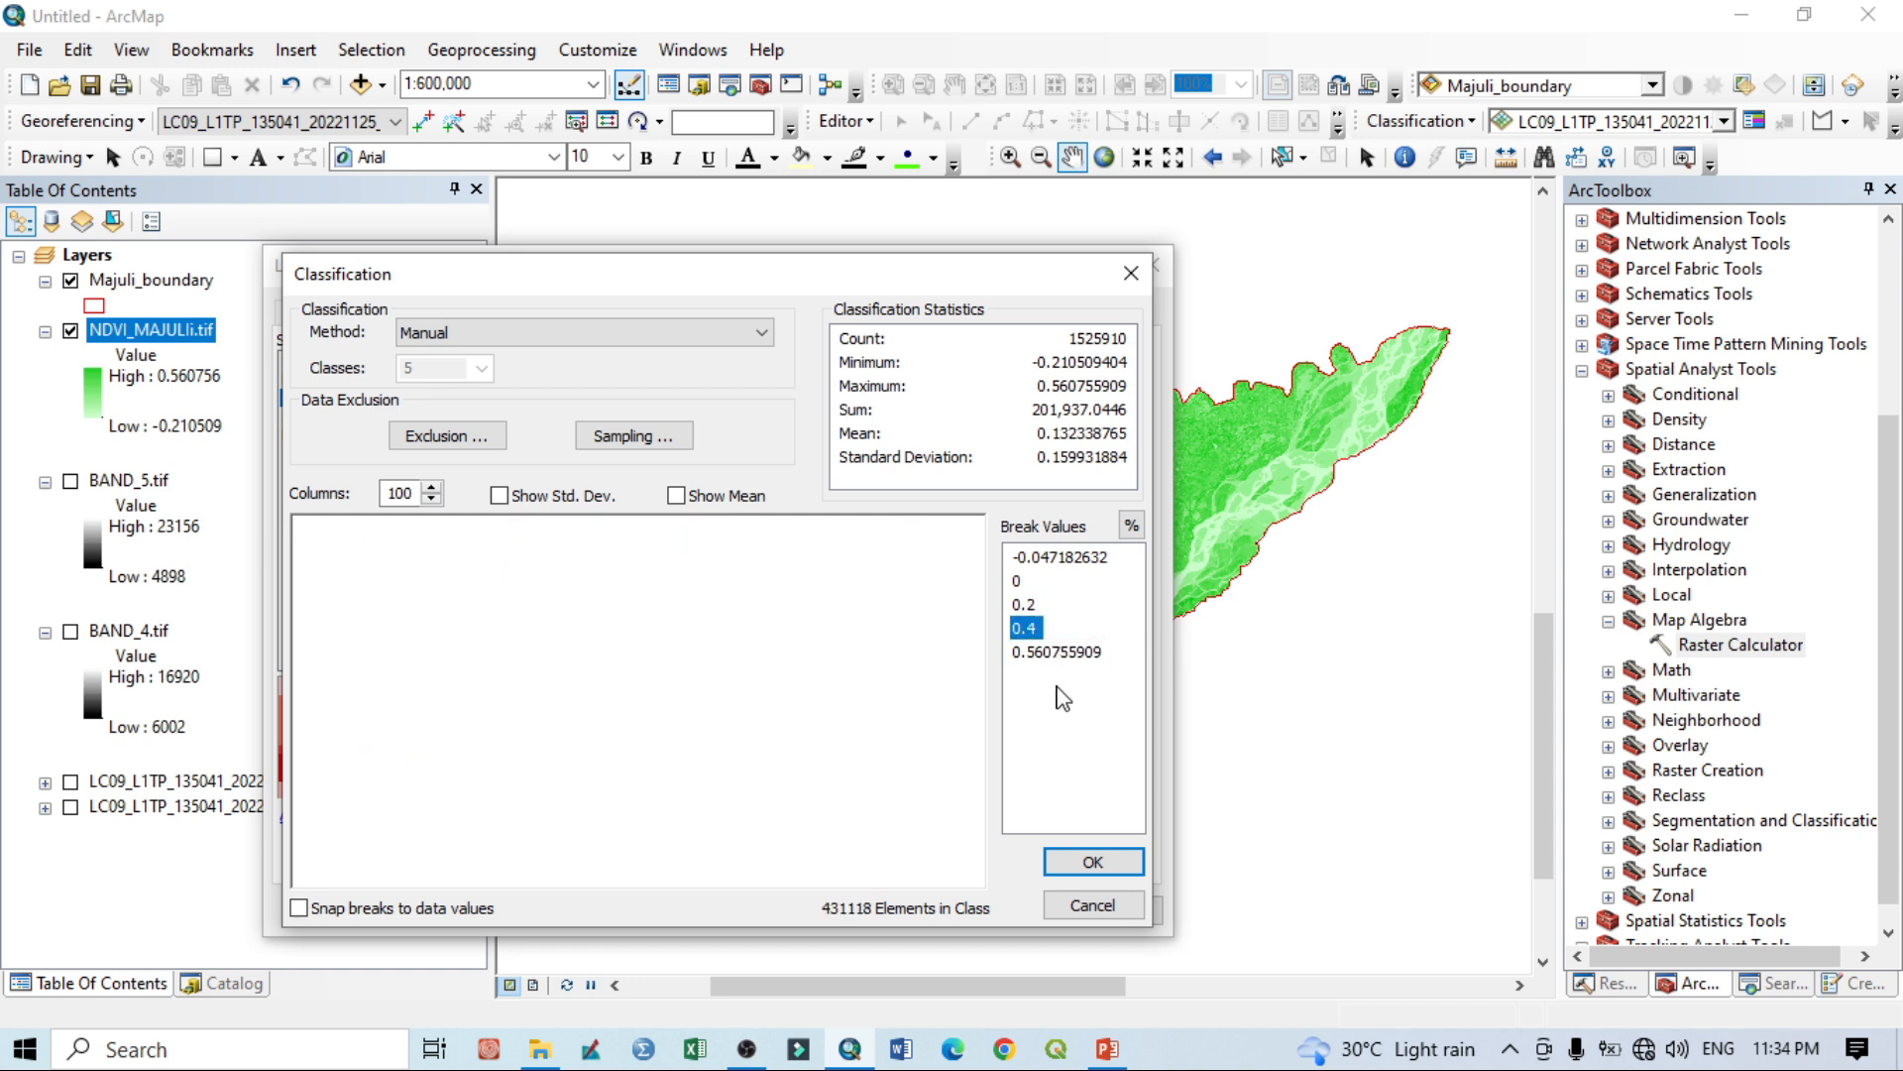
click(1094, 863)
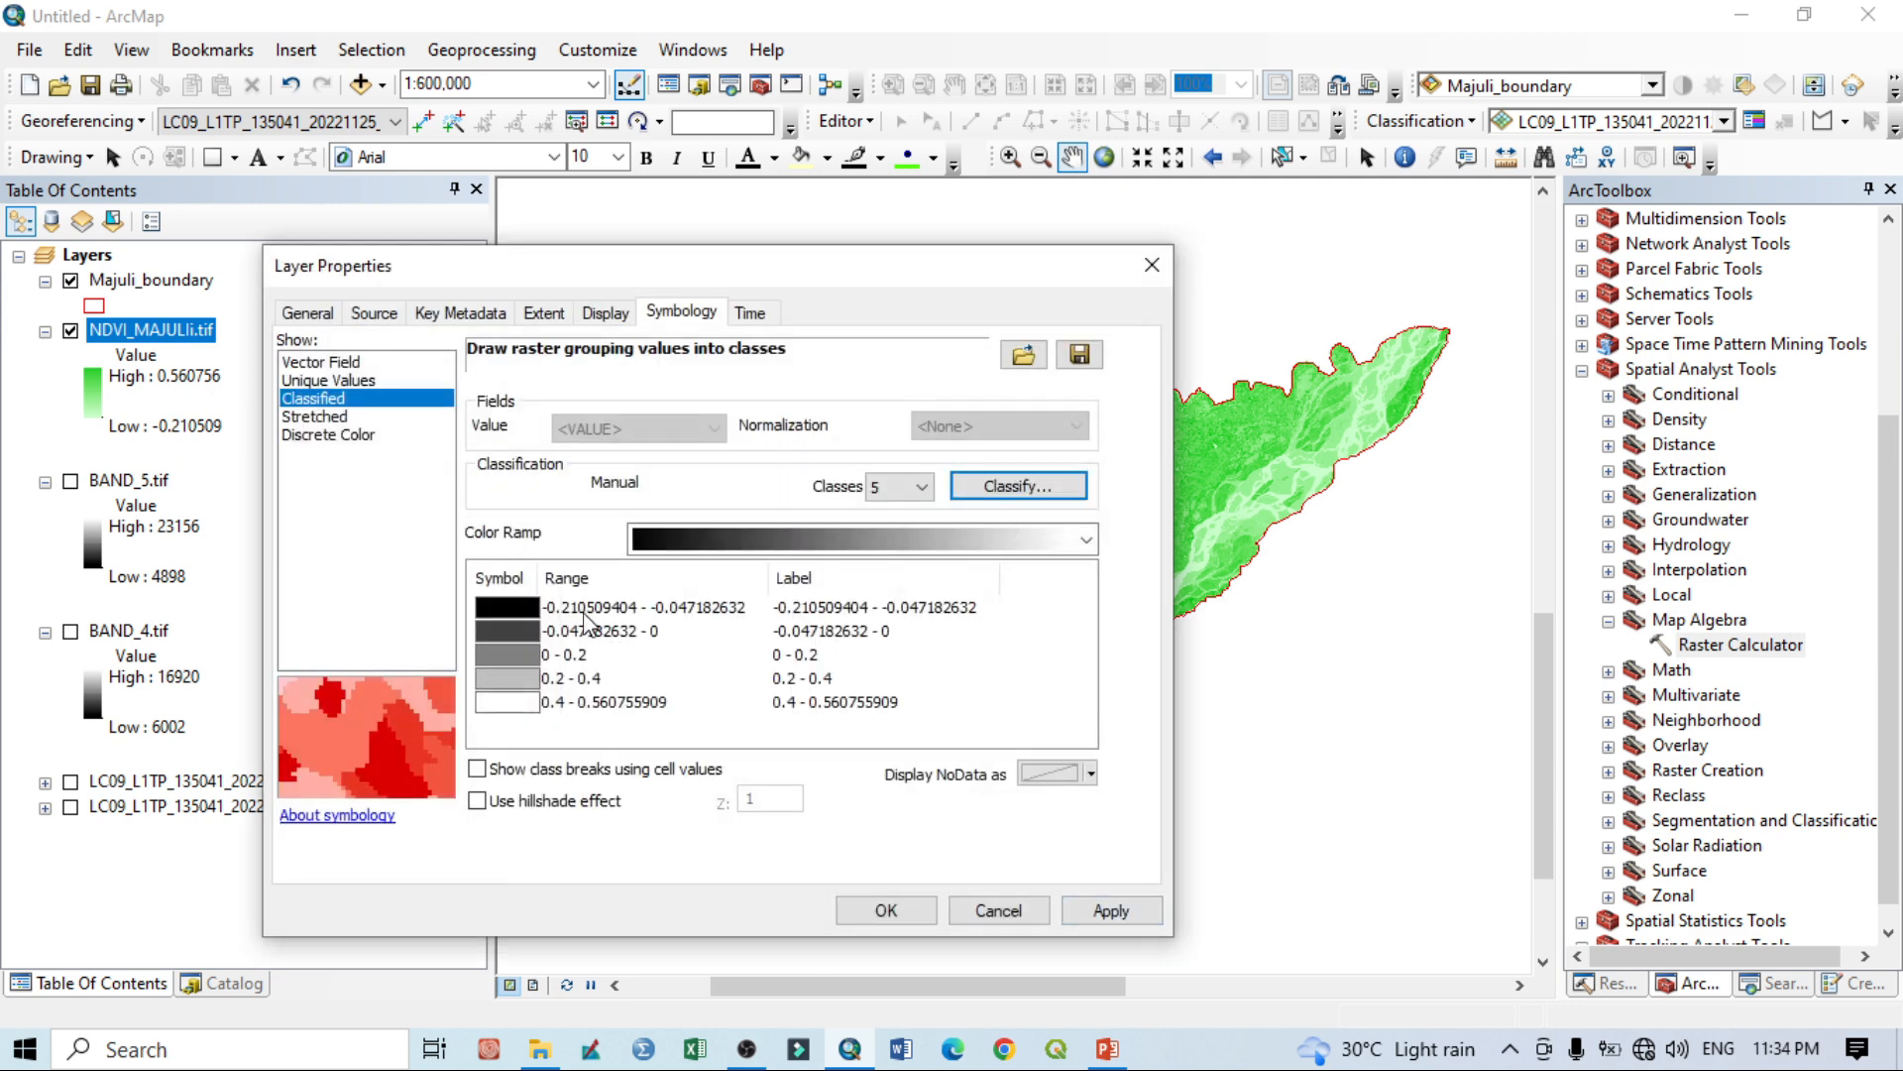
Apply the green-cyan-blue color ramp to the NDVI classes and flip it so the lowest class is blue.
click(1084, 539)
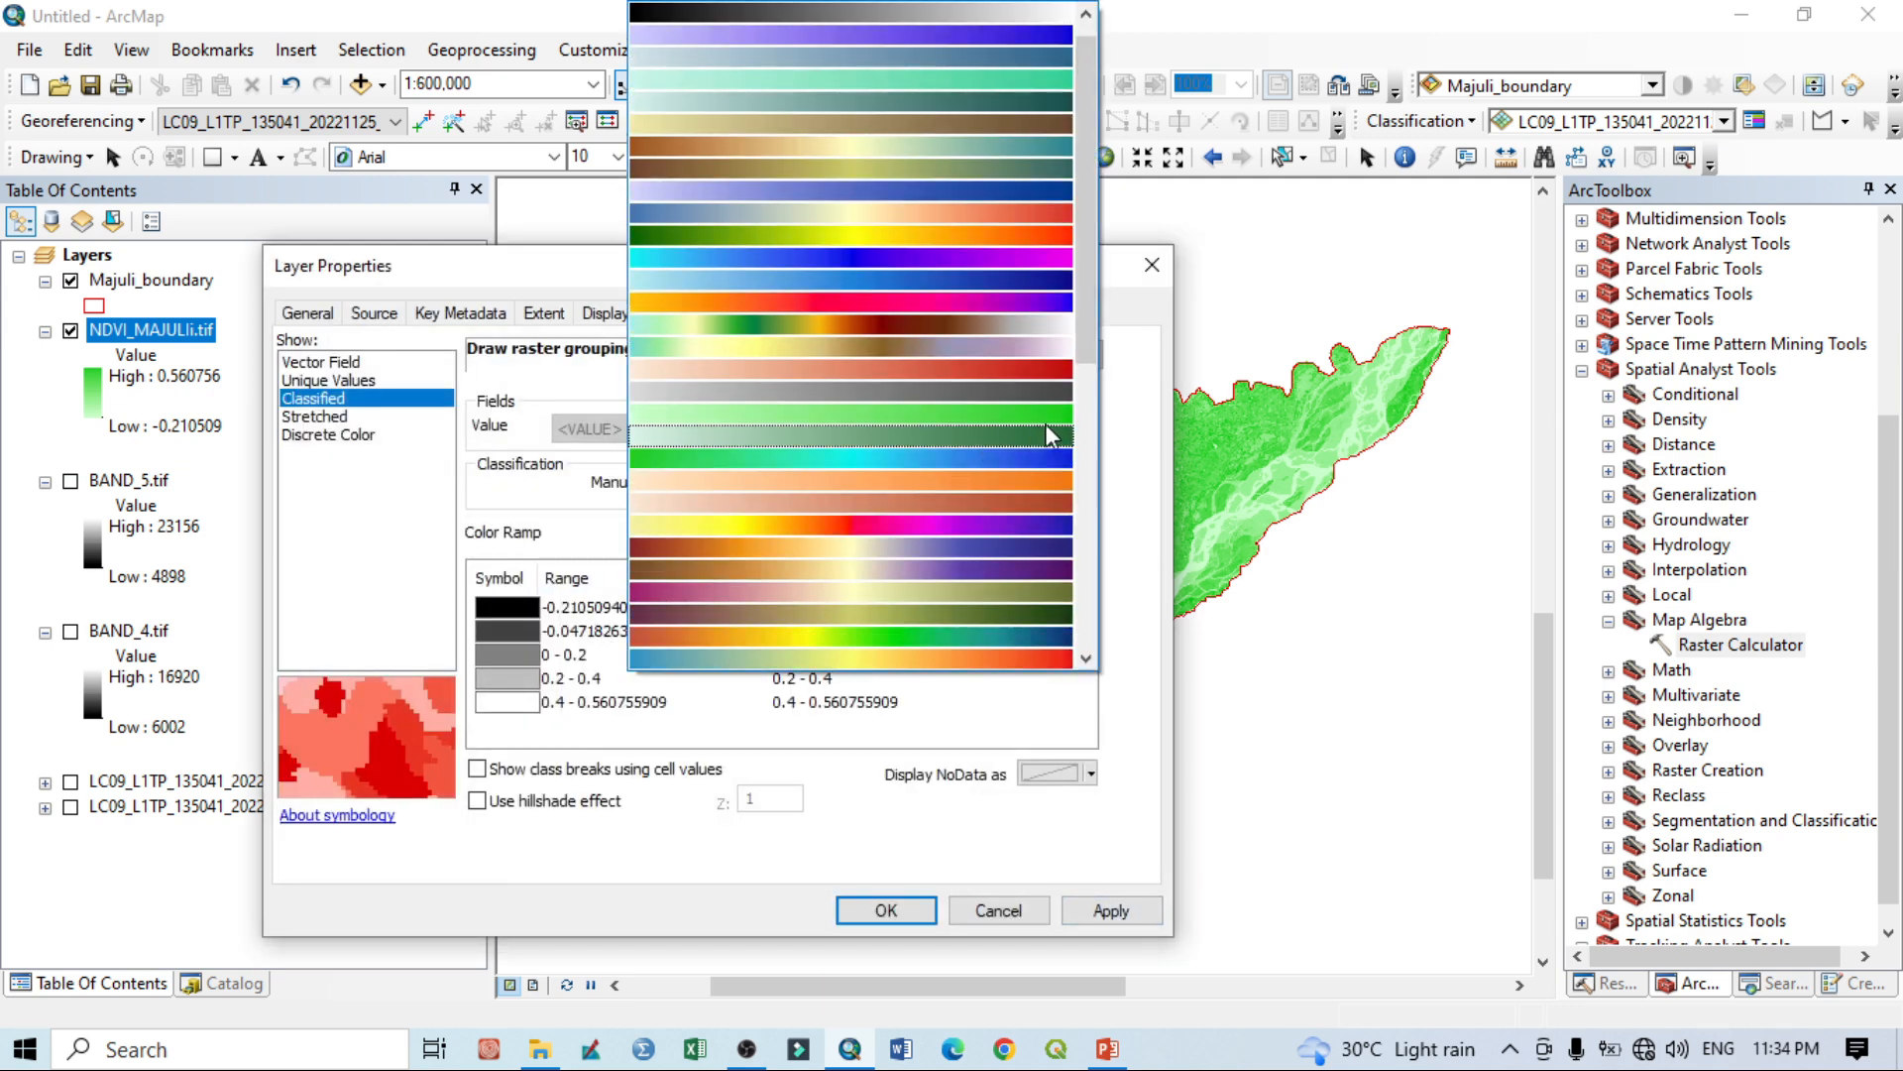
click(1037, 458)
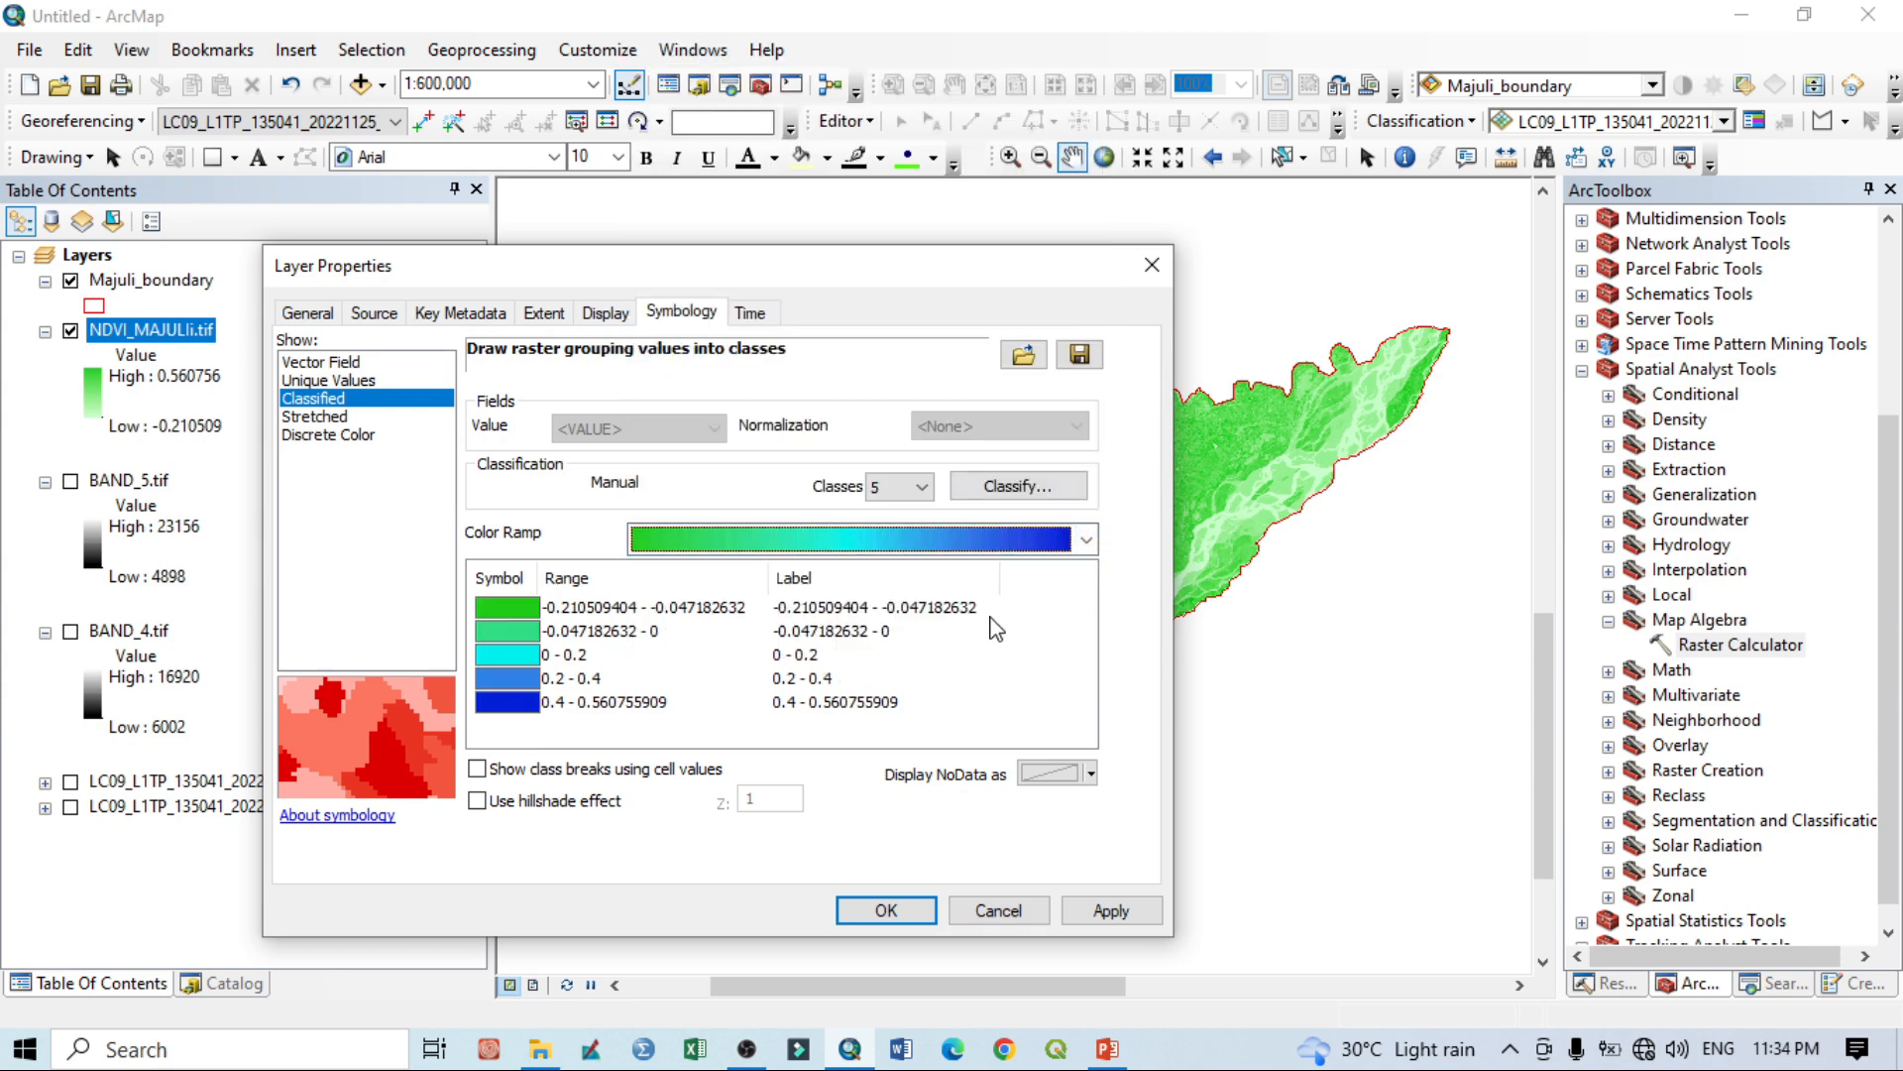
right_click(514, 607)
click(581, 625)
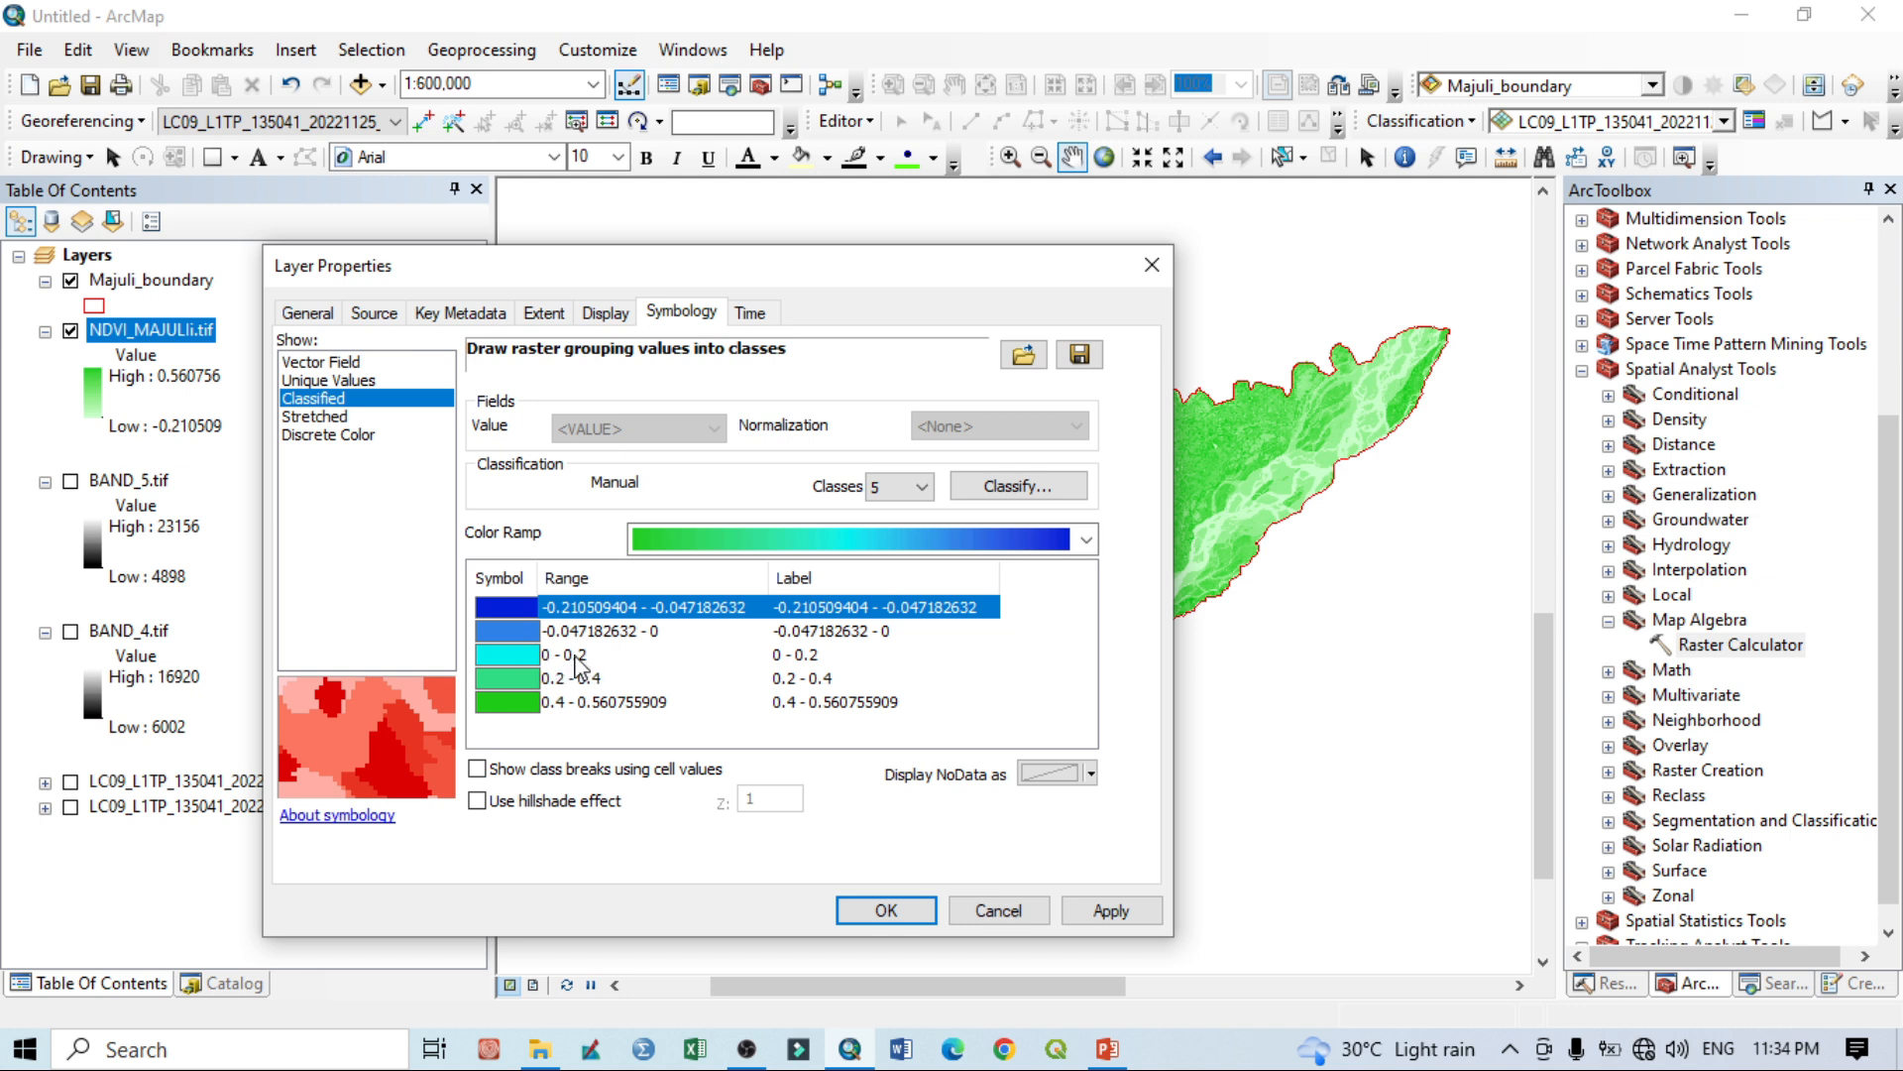
Recolor the 0 - 0.2 class pale beige and apply the classified symbology to the NDVI layer.
click(511, 662)
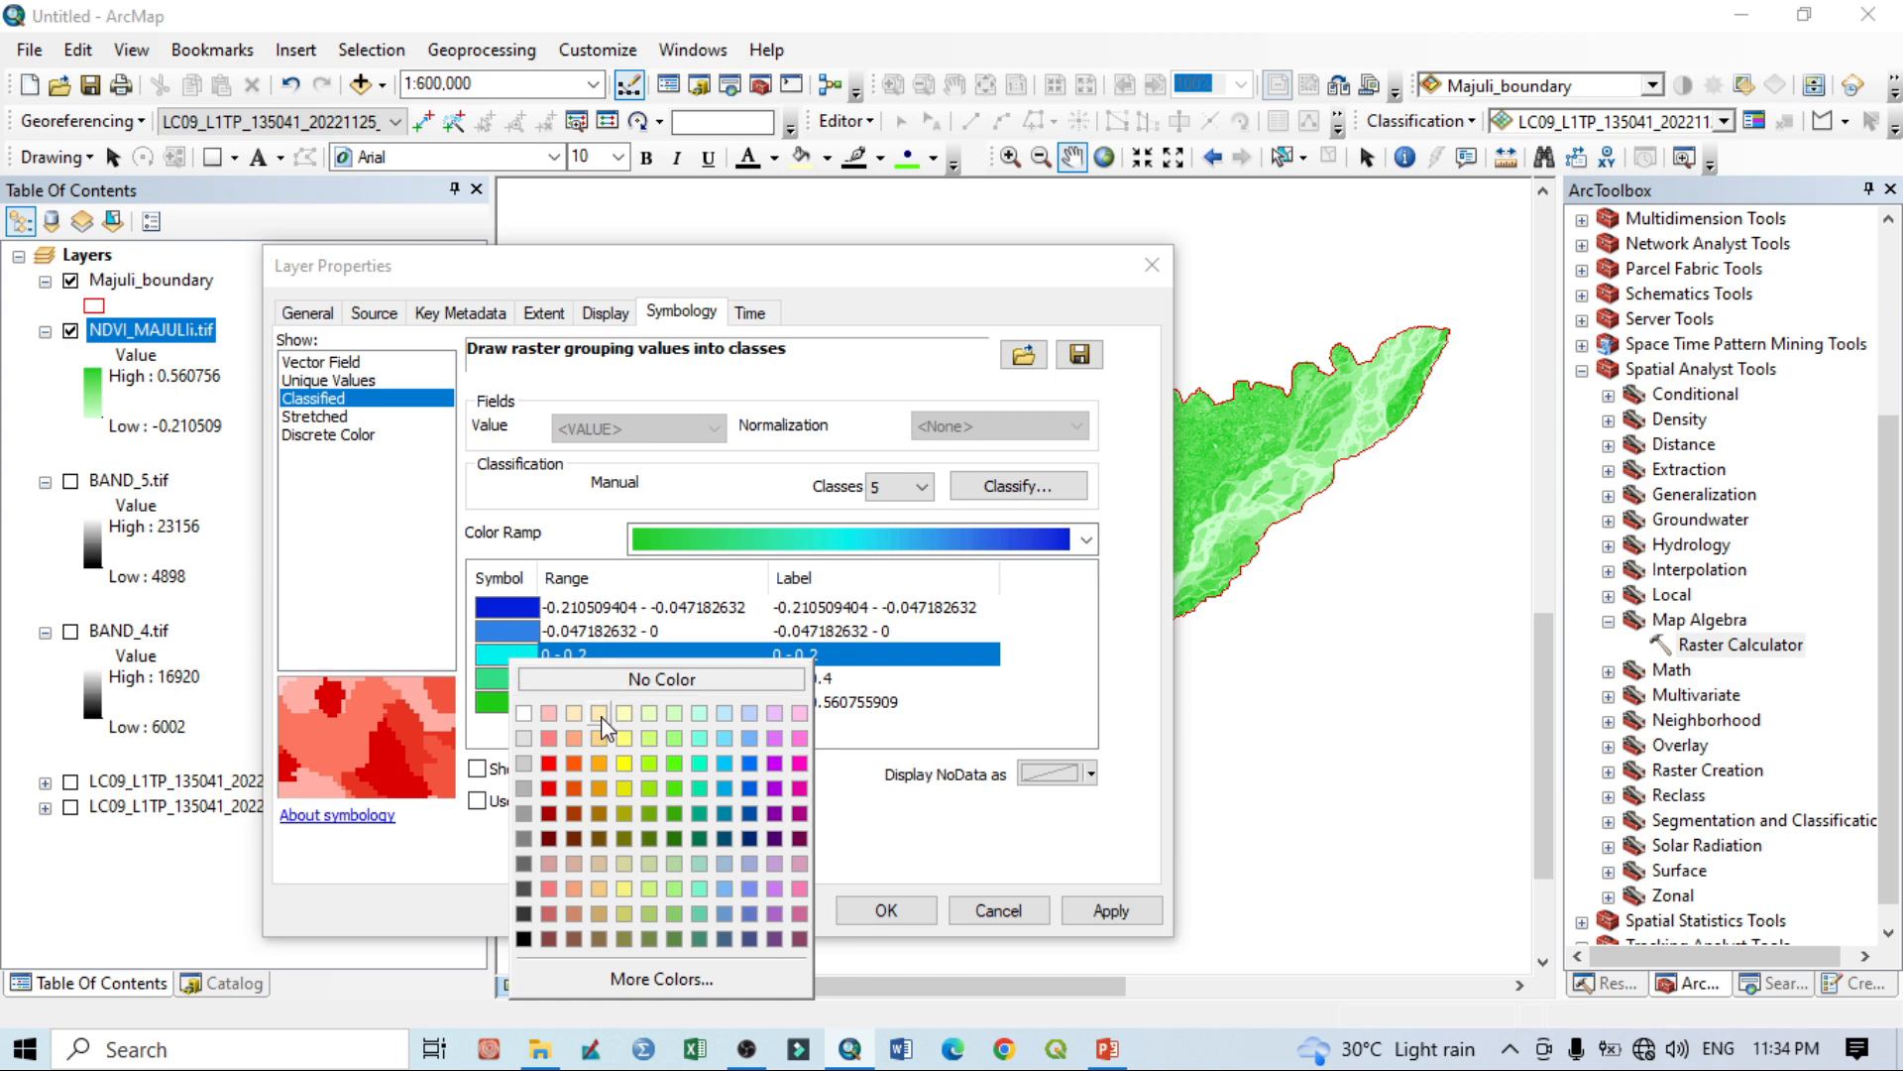
click(601, 715)
click(1112, 910)
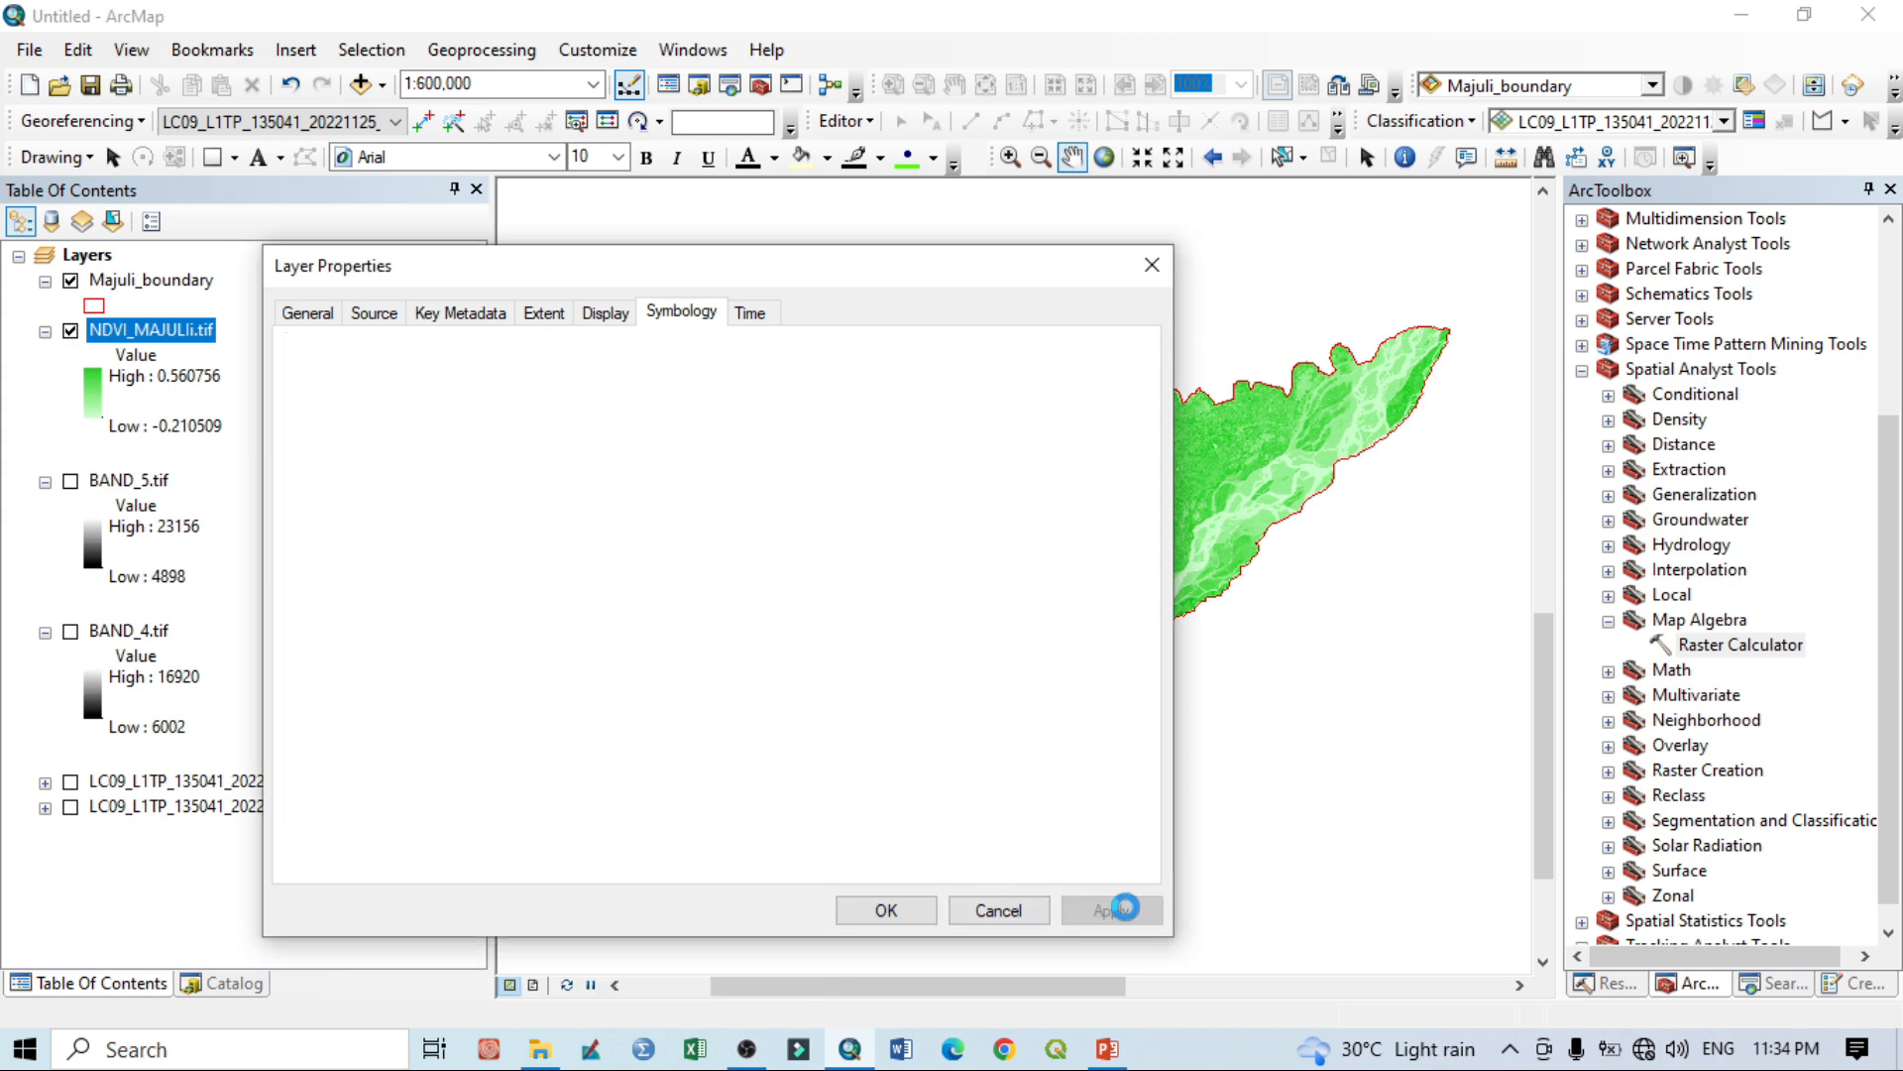
click(886, 910)
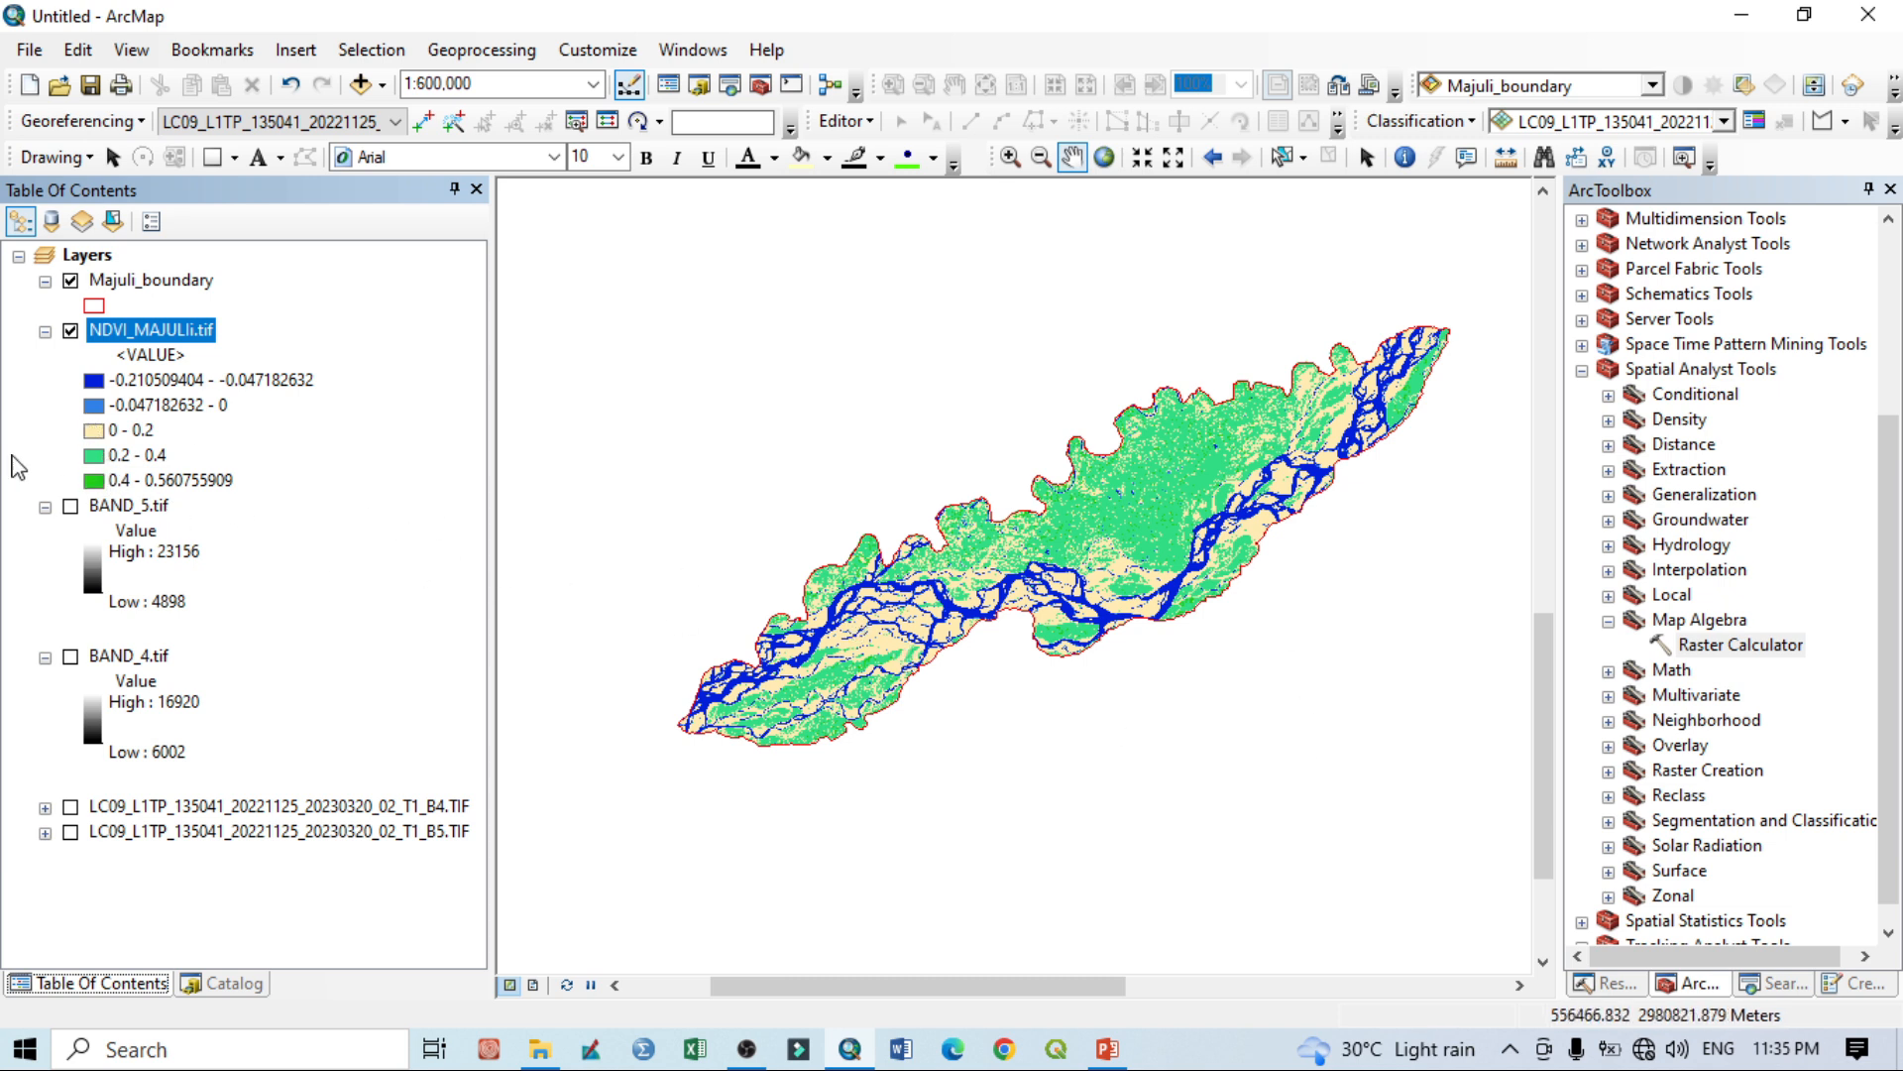
Recolor the NDVI layer's 0.2 - 0.4 class light green and its highest class dark green, and apply the changes.
double_click(125, 331)
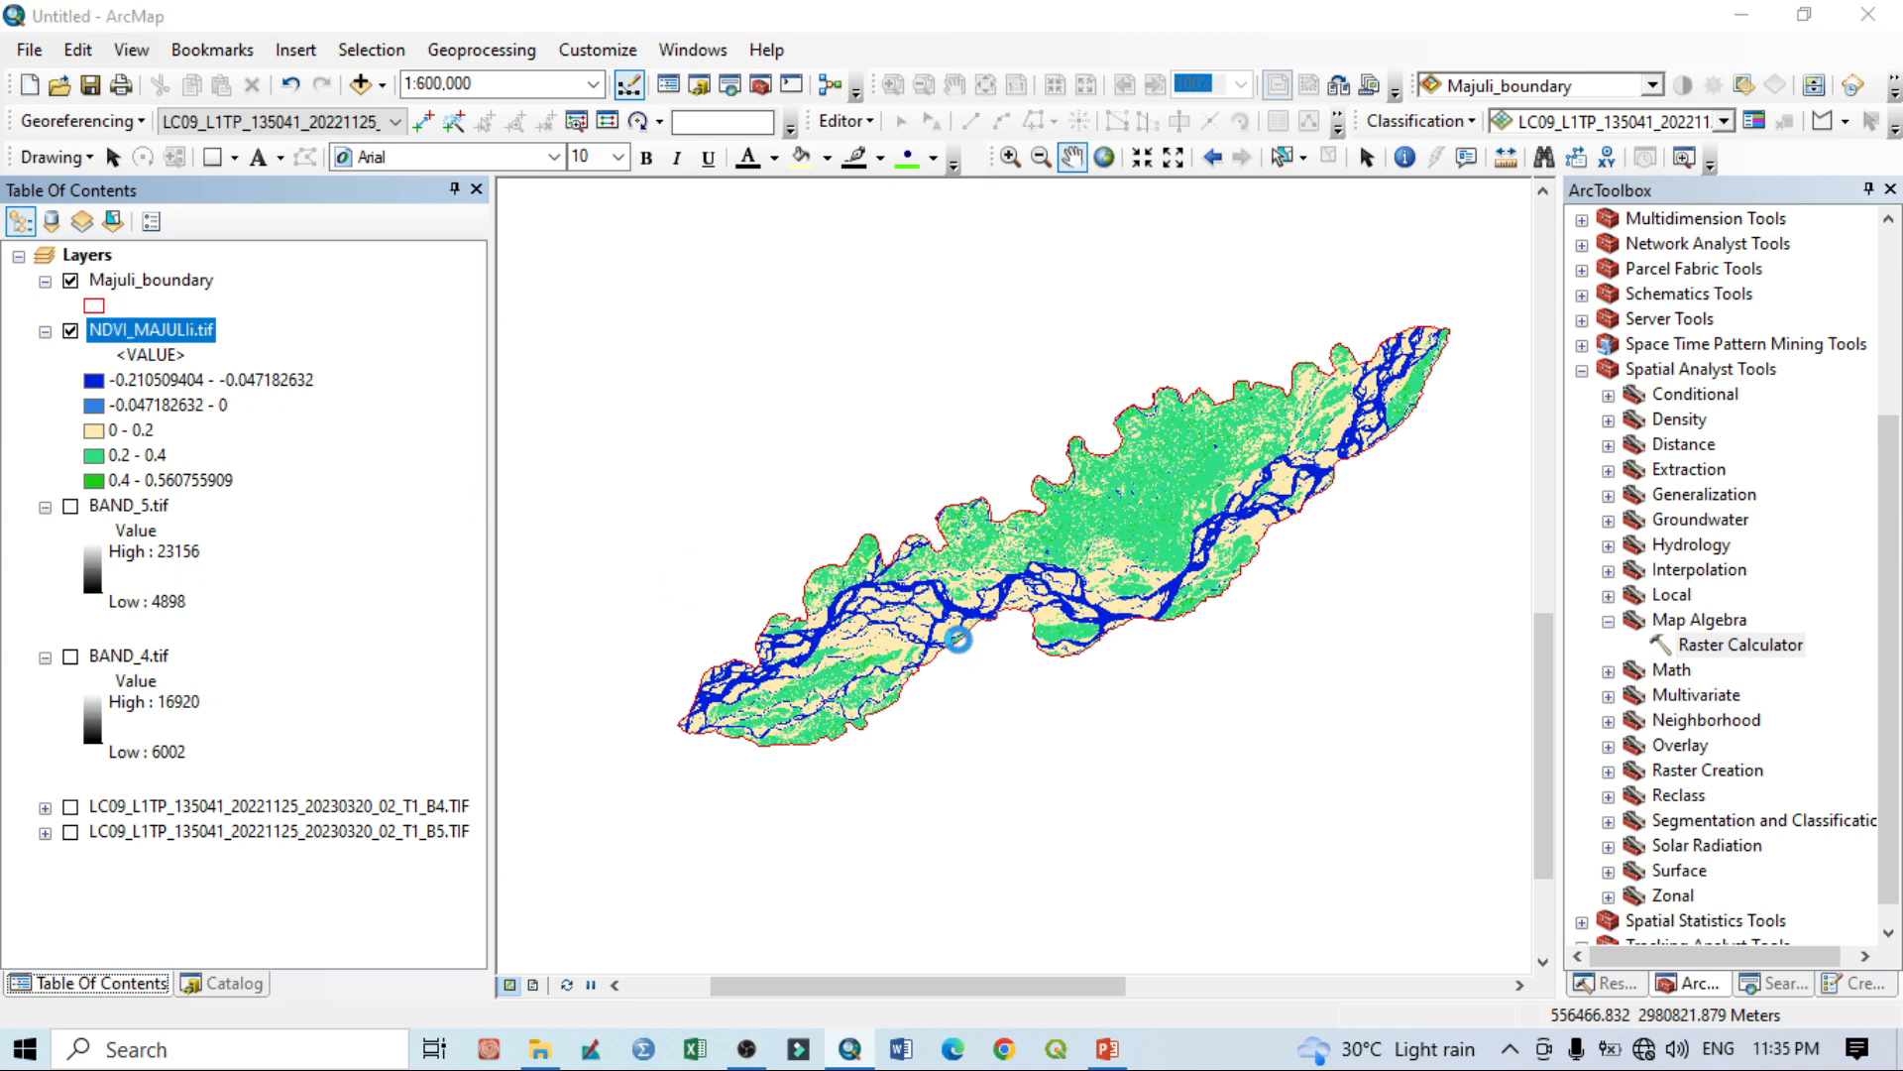
click(738, 635)
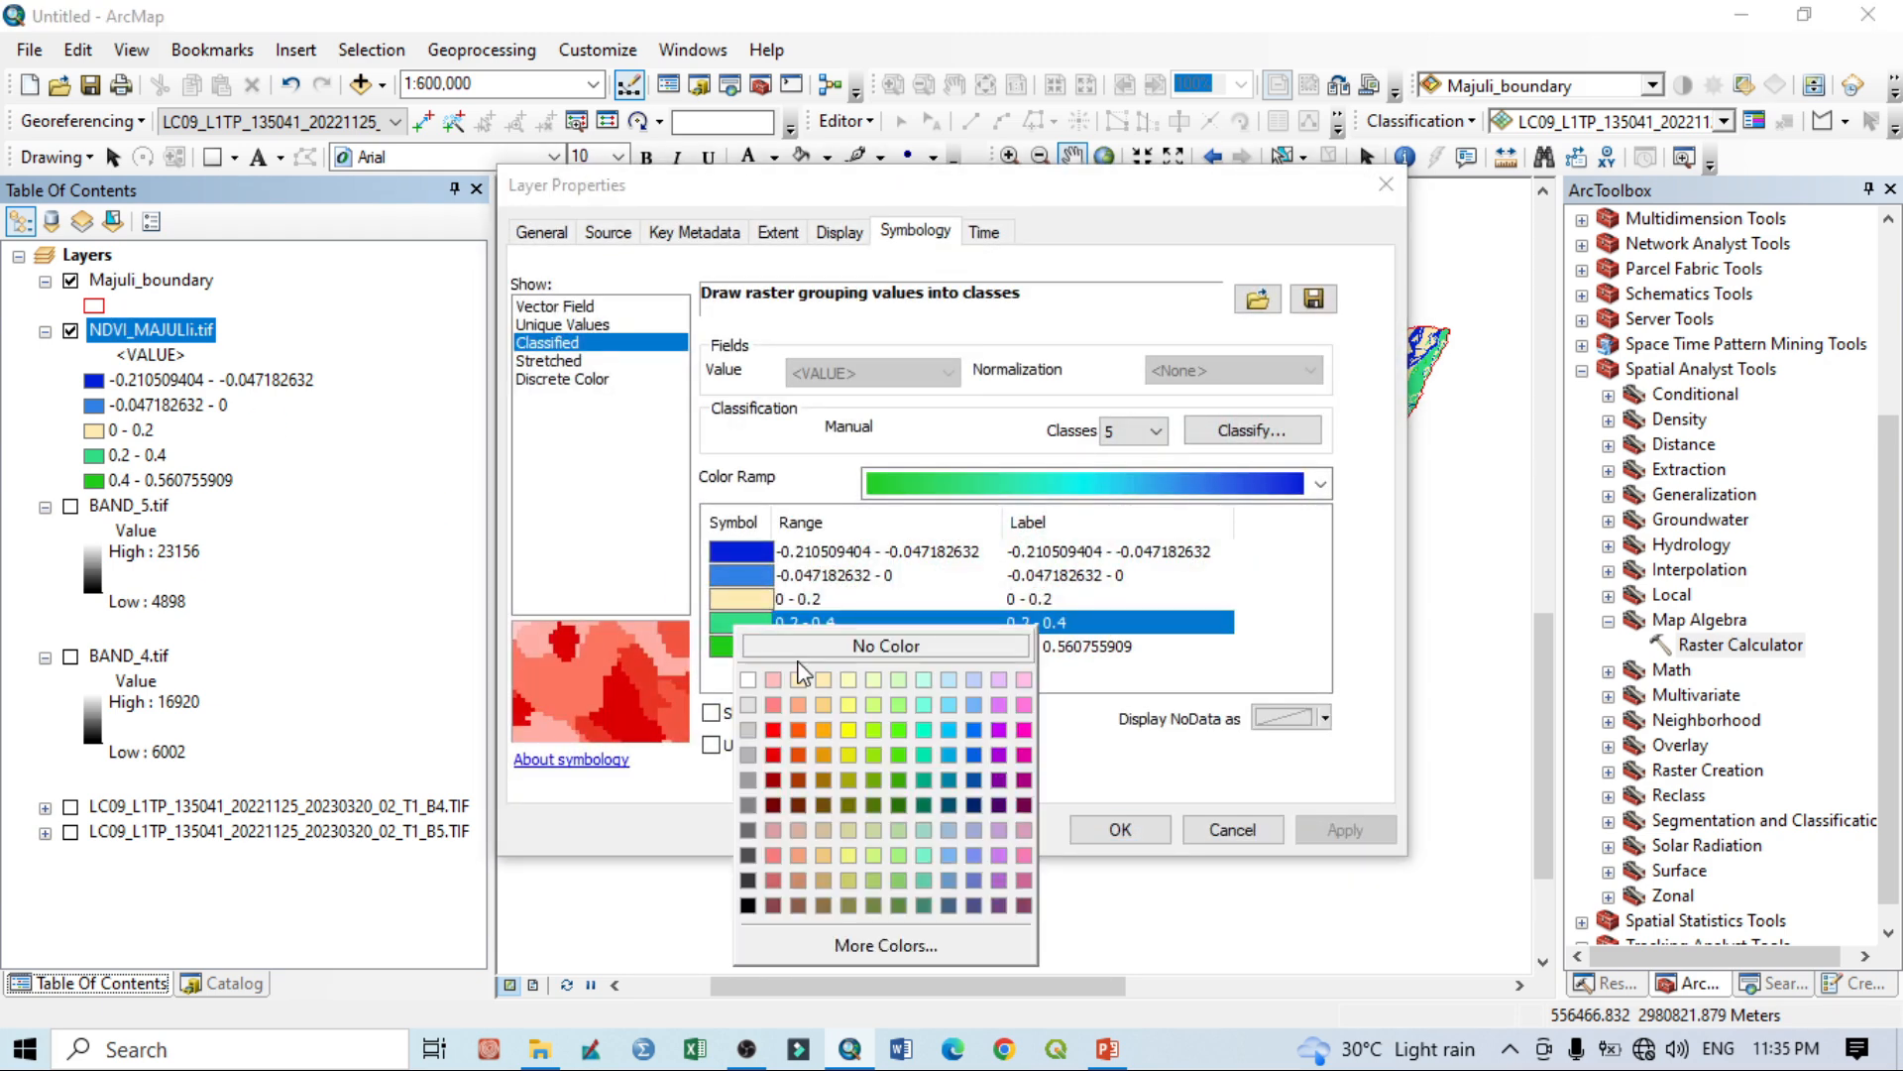
click(900, 704)
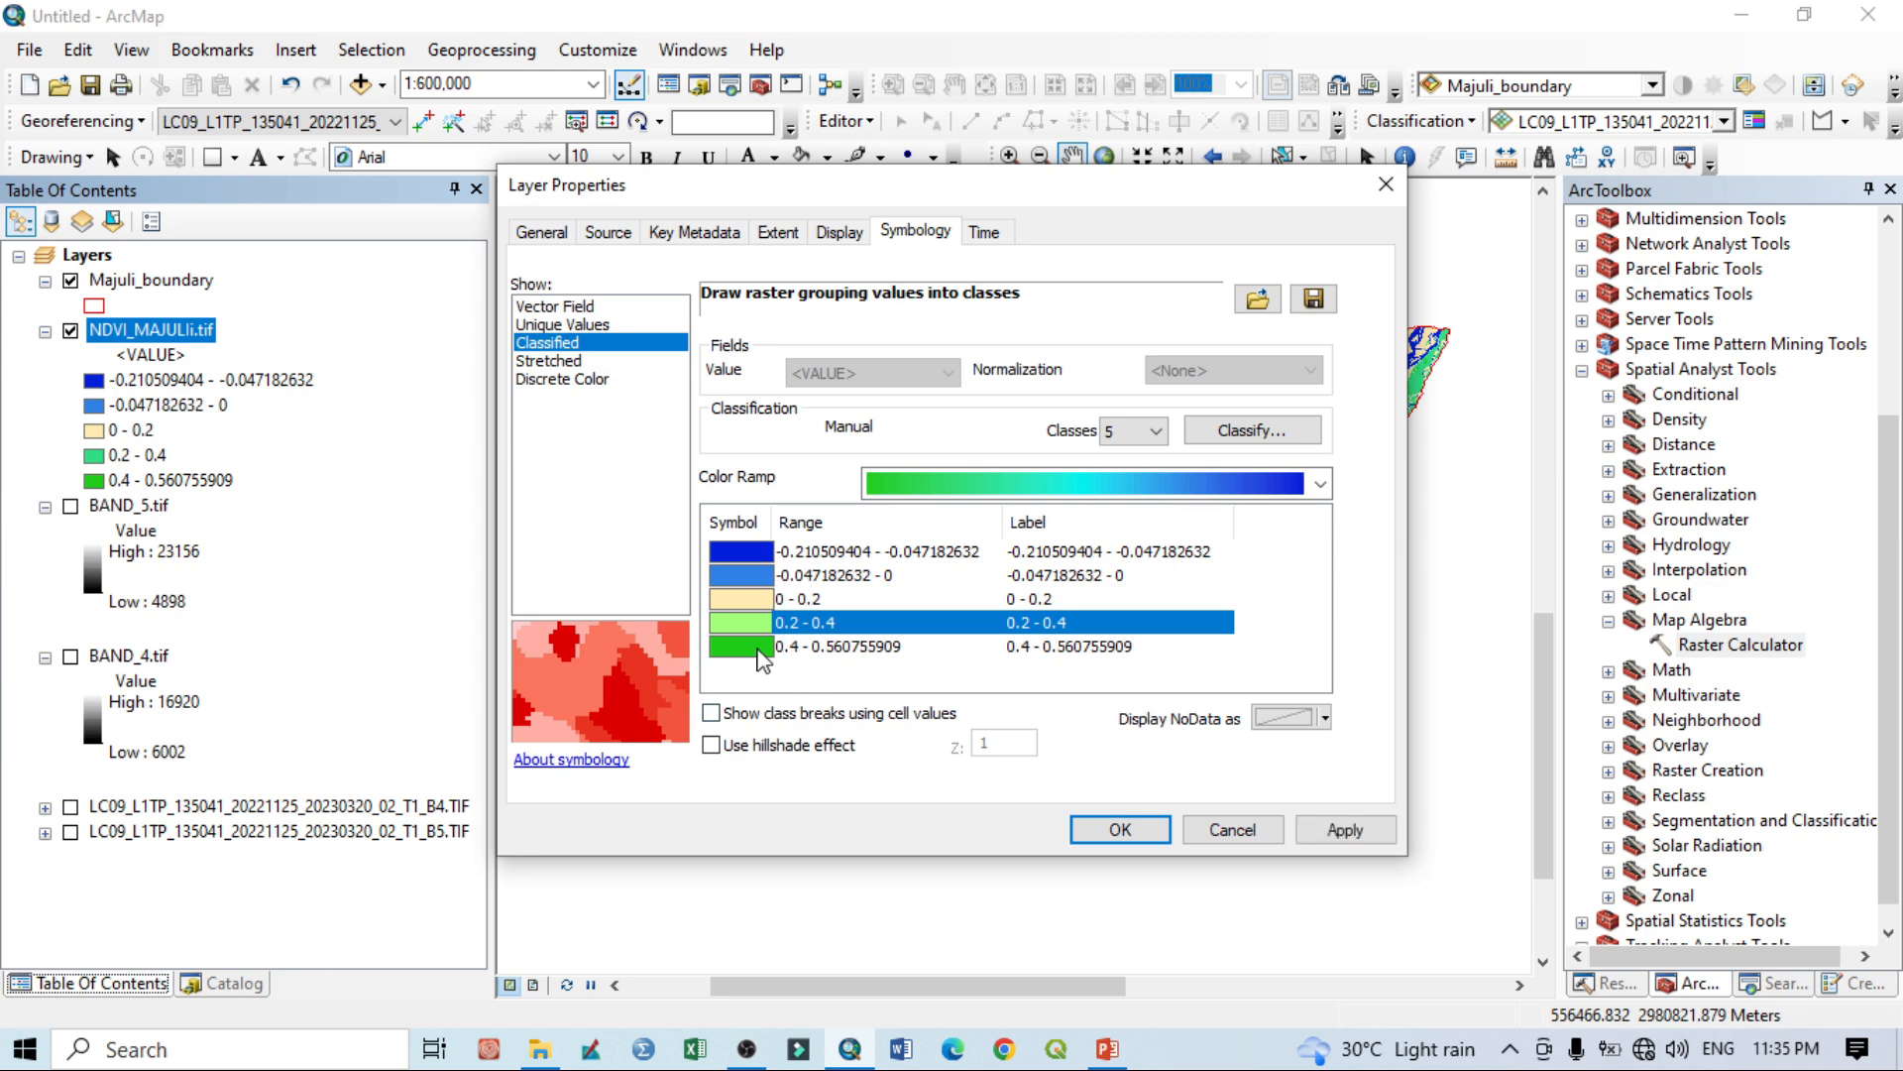
click(763, 647)
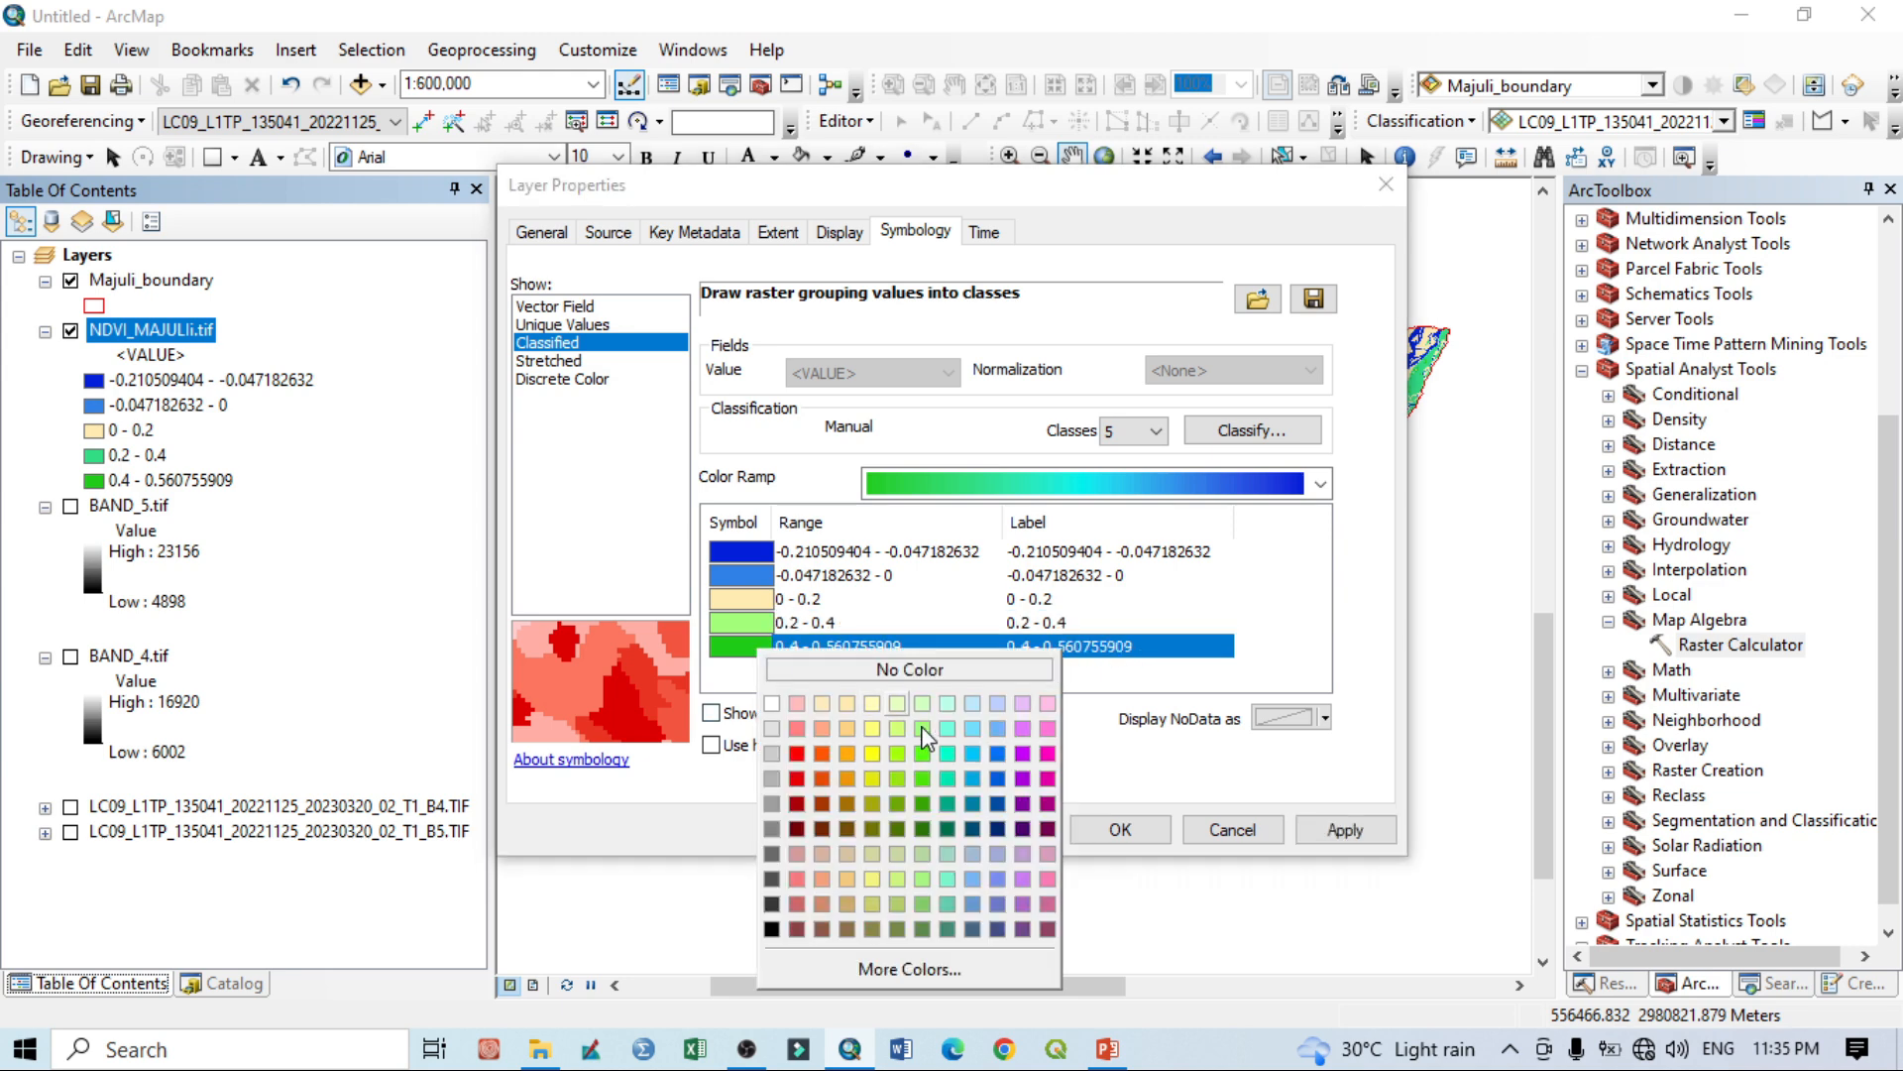
click(922, 803)
click(1336, 836)
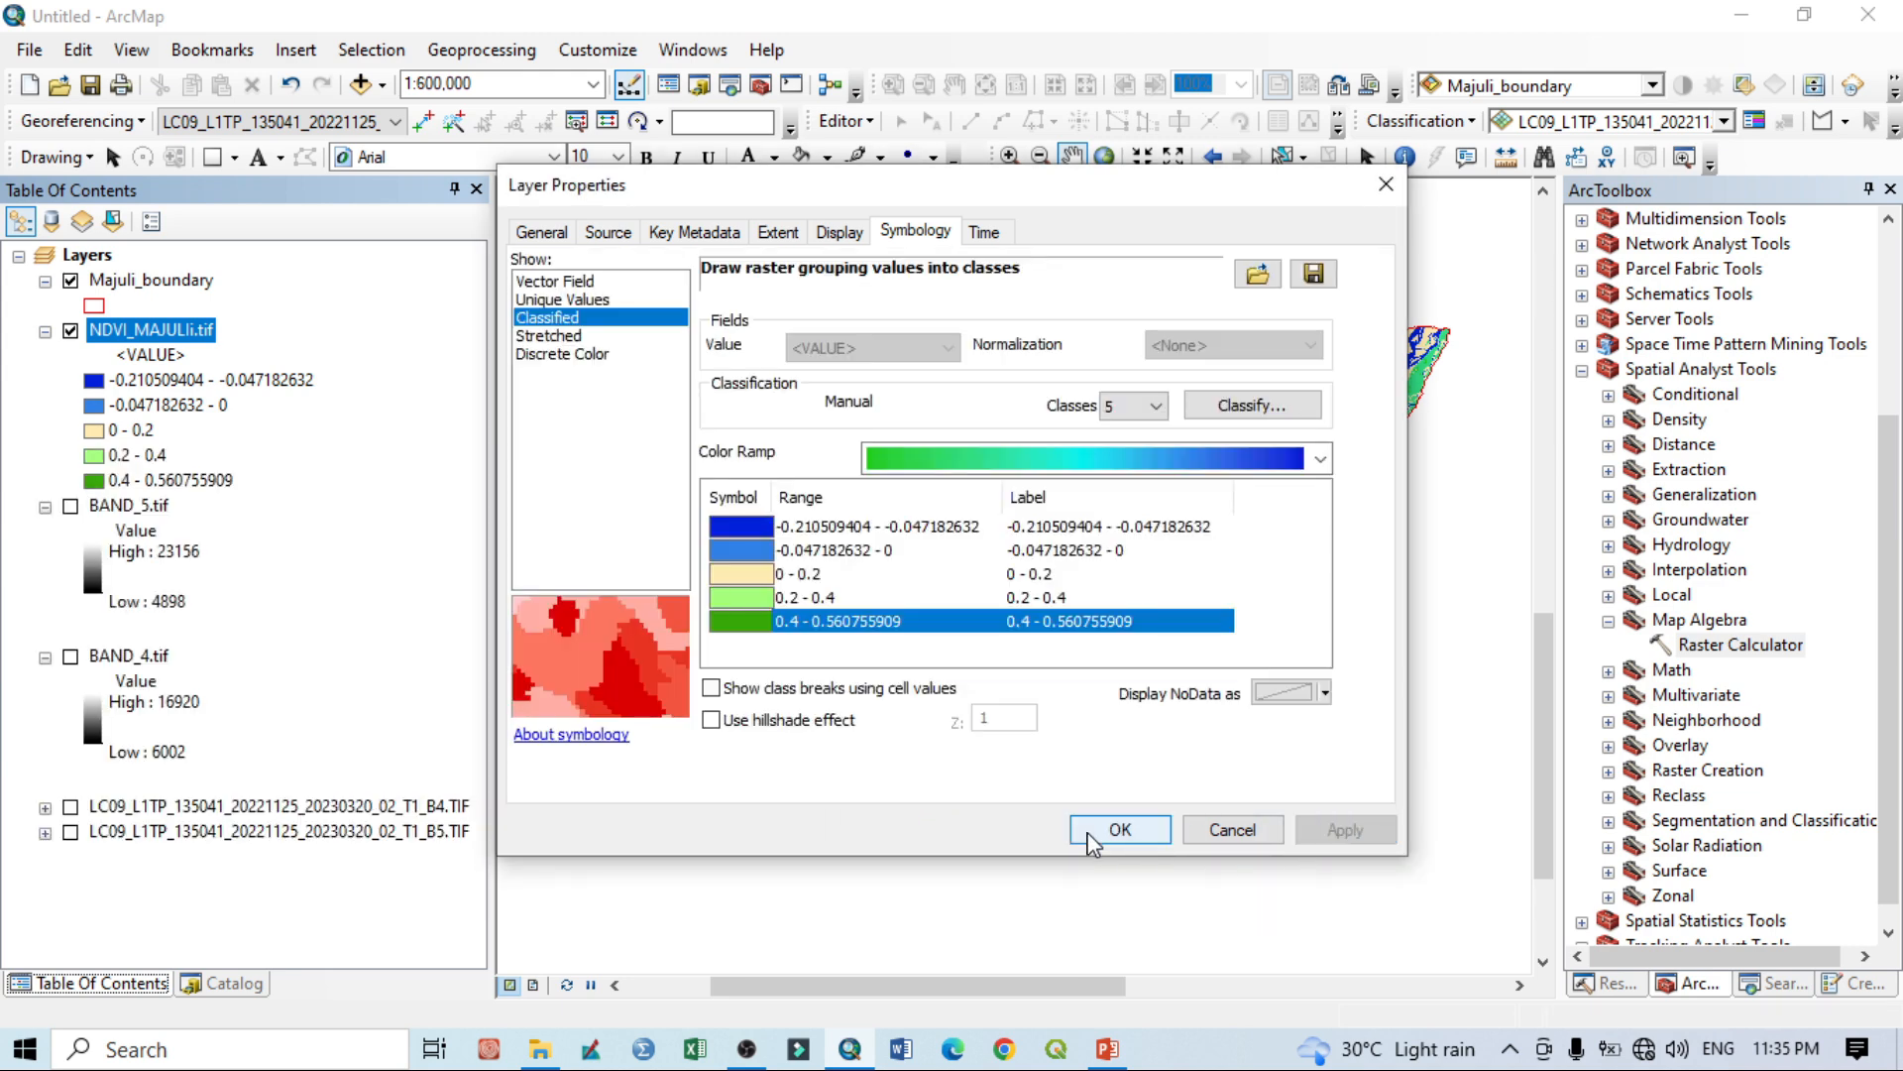
click(1097, 833)
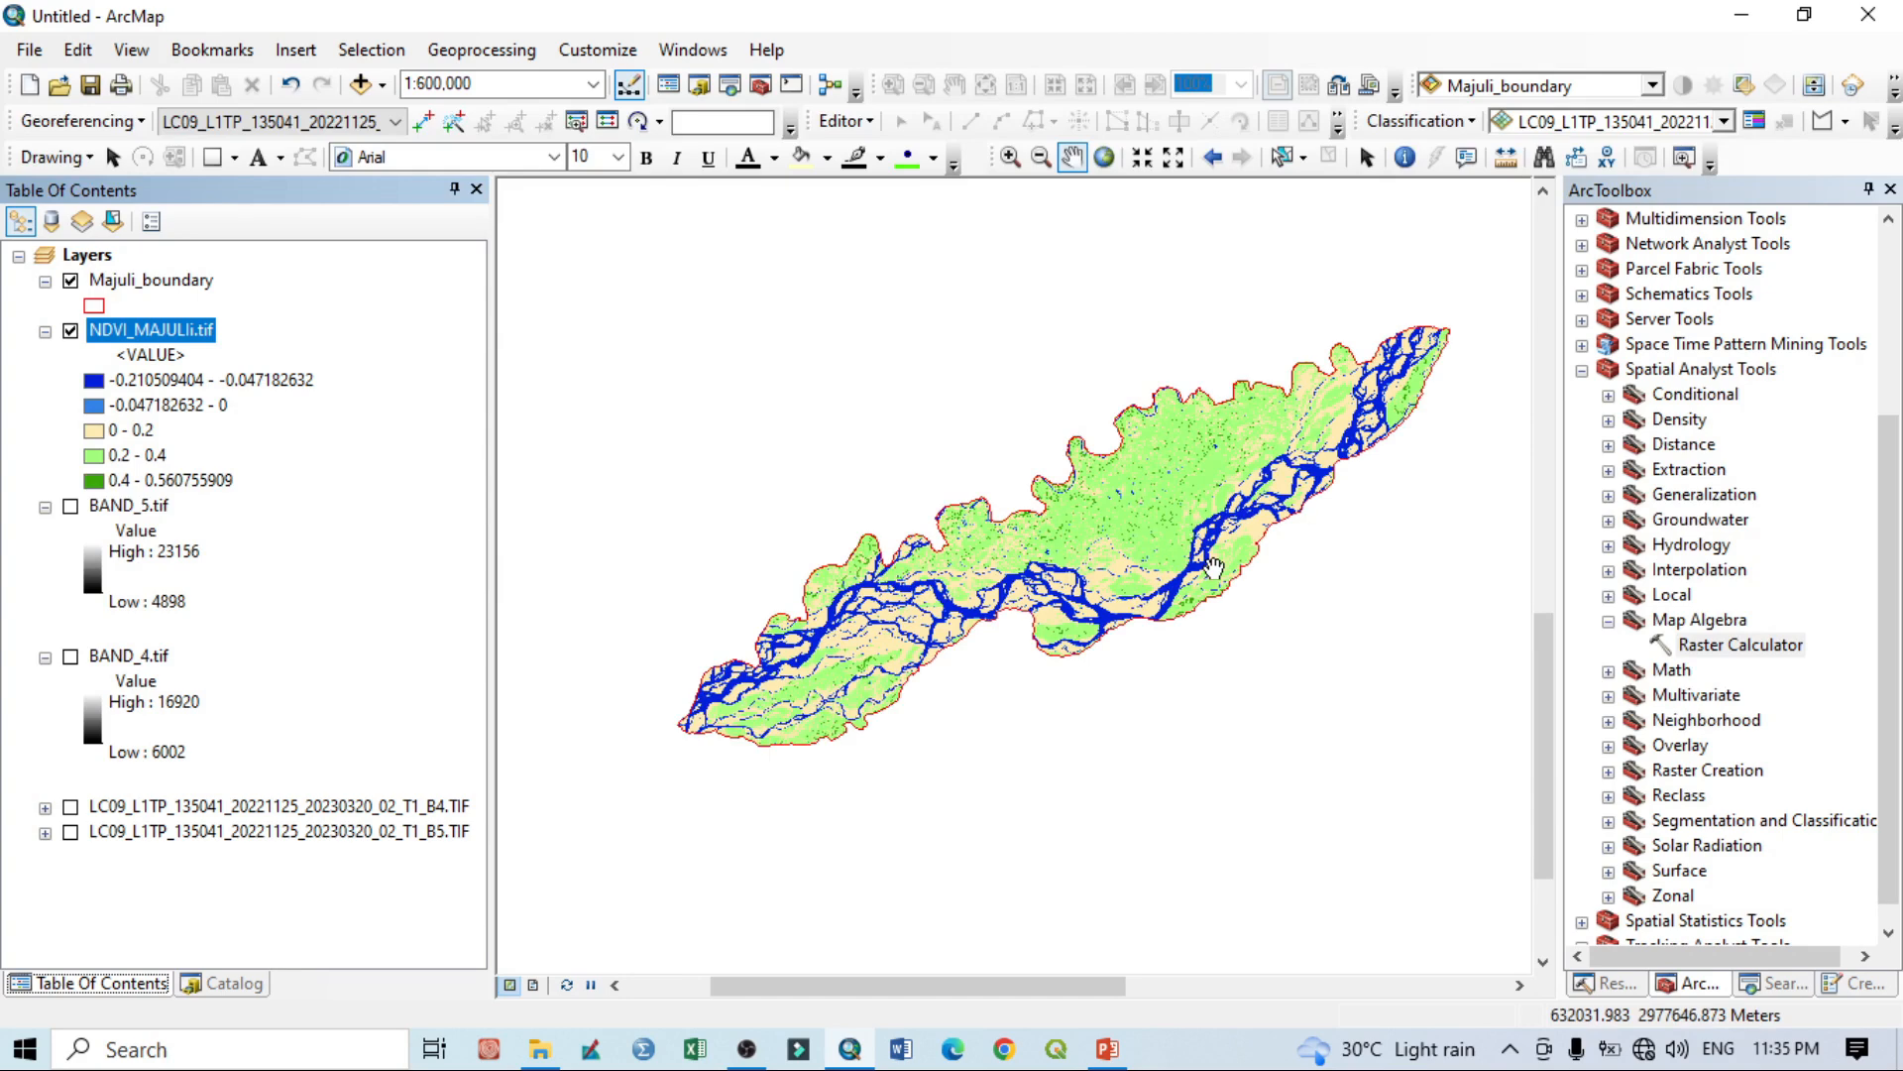
Inspect the recoloured NDVI map in detail and switch to the layout view.
scroll(1195, 525, up, 4)
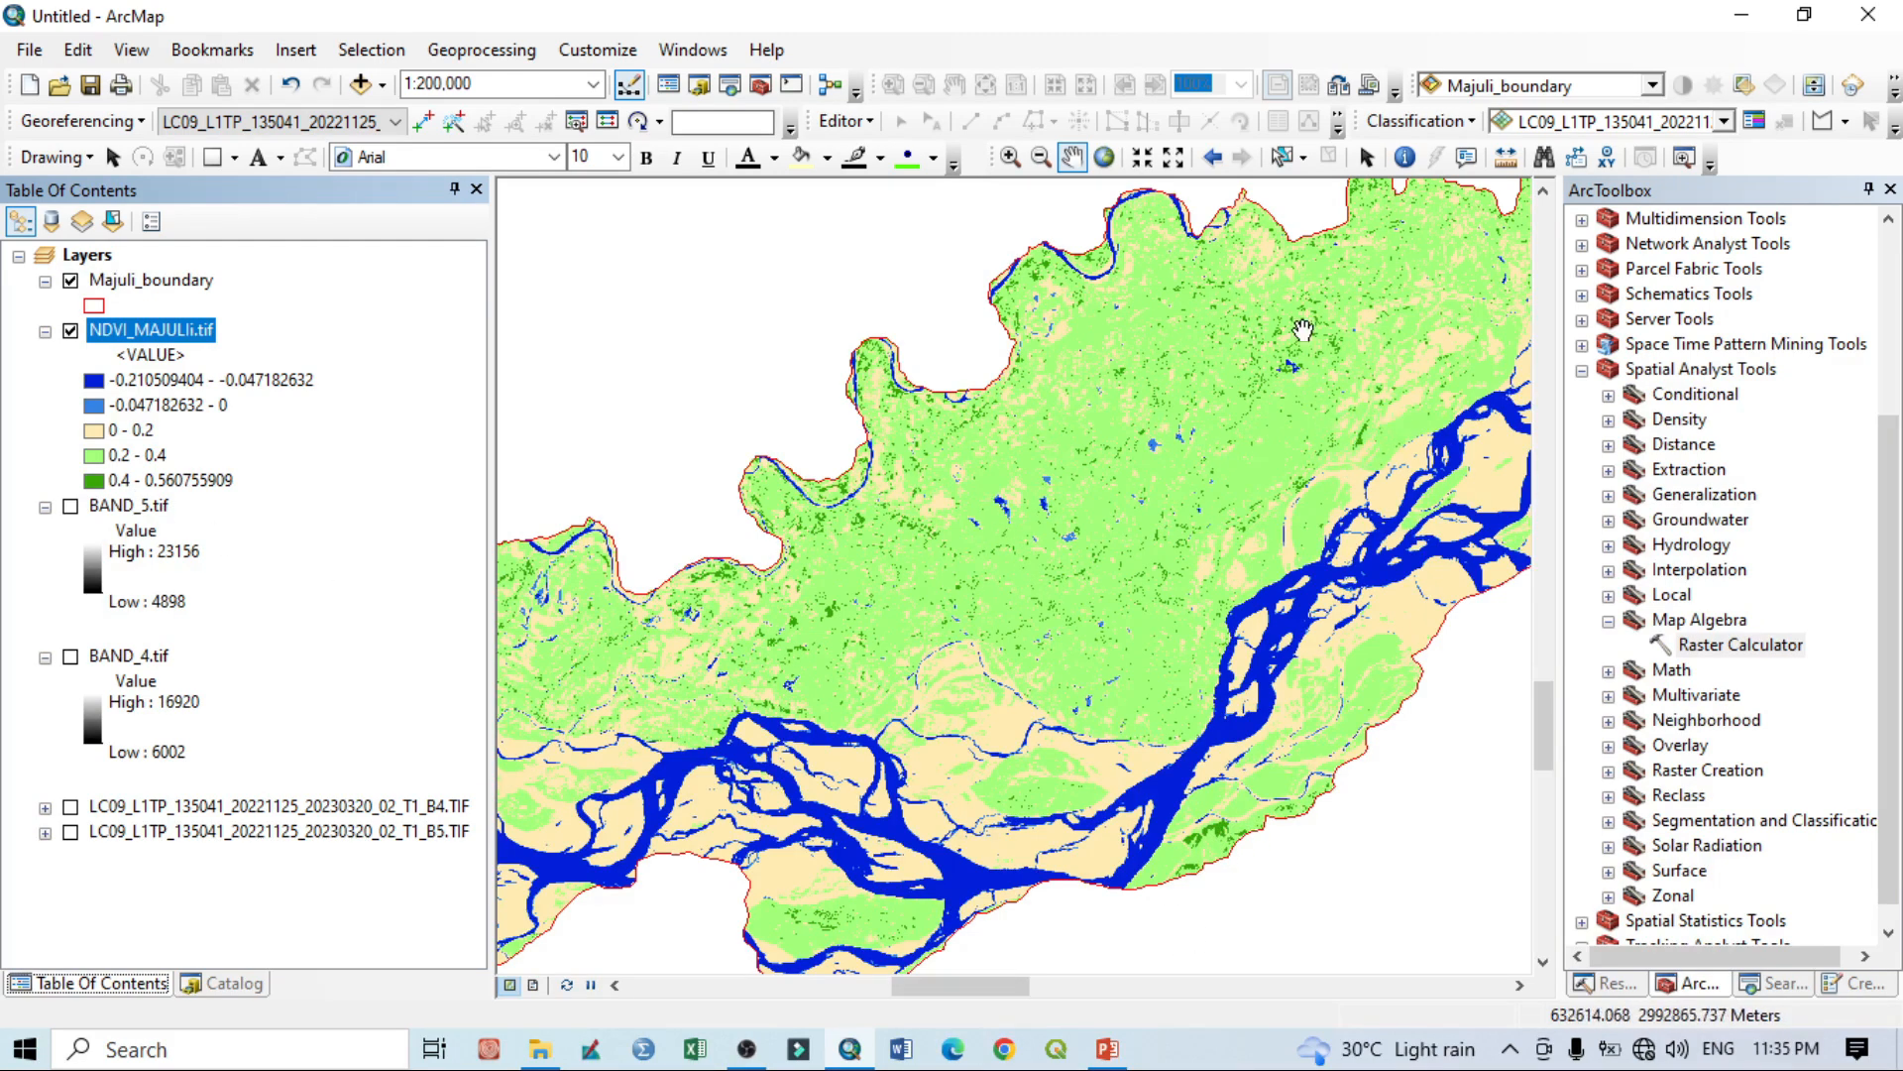
scroll(998, 623, up, 2)
scroll(998, 623, down, 2)
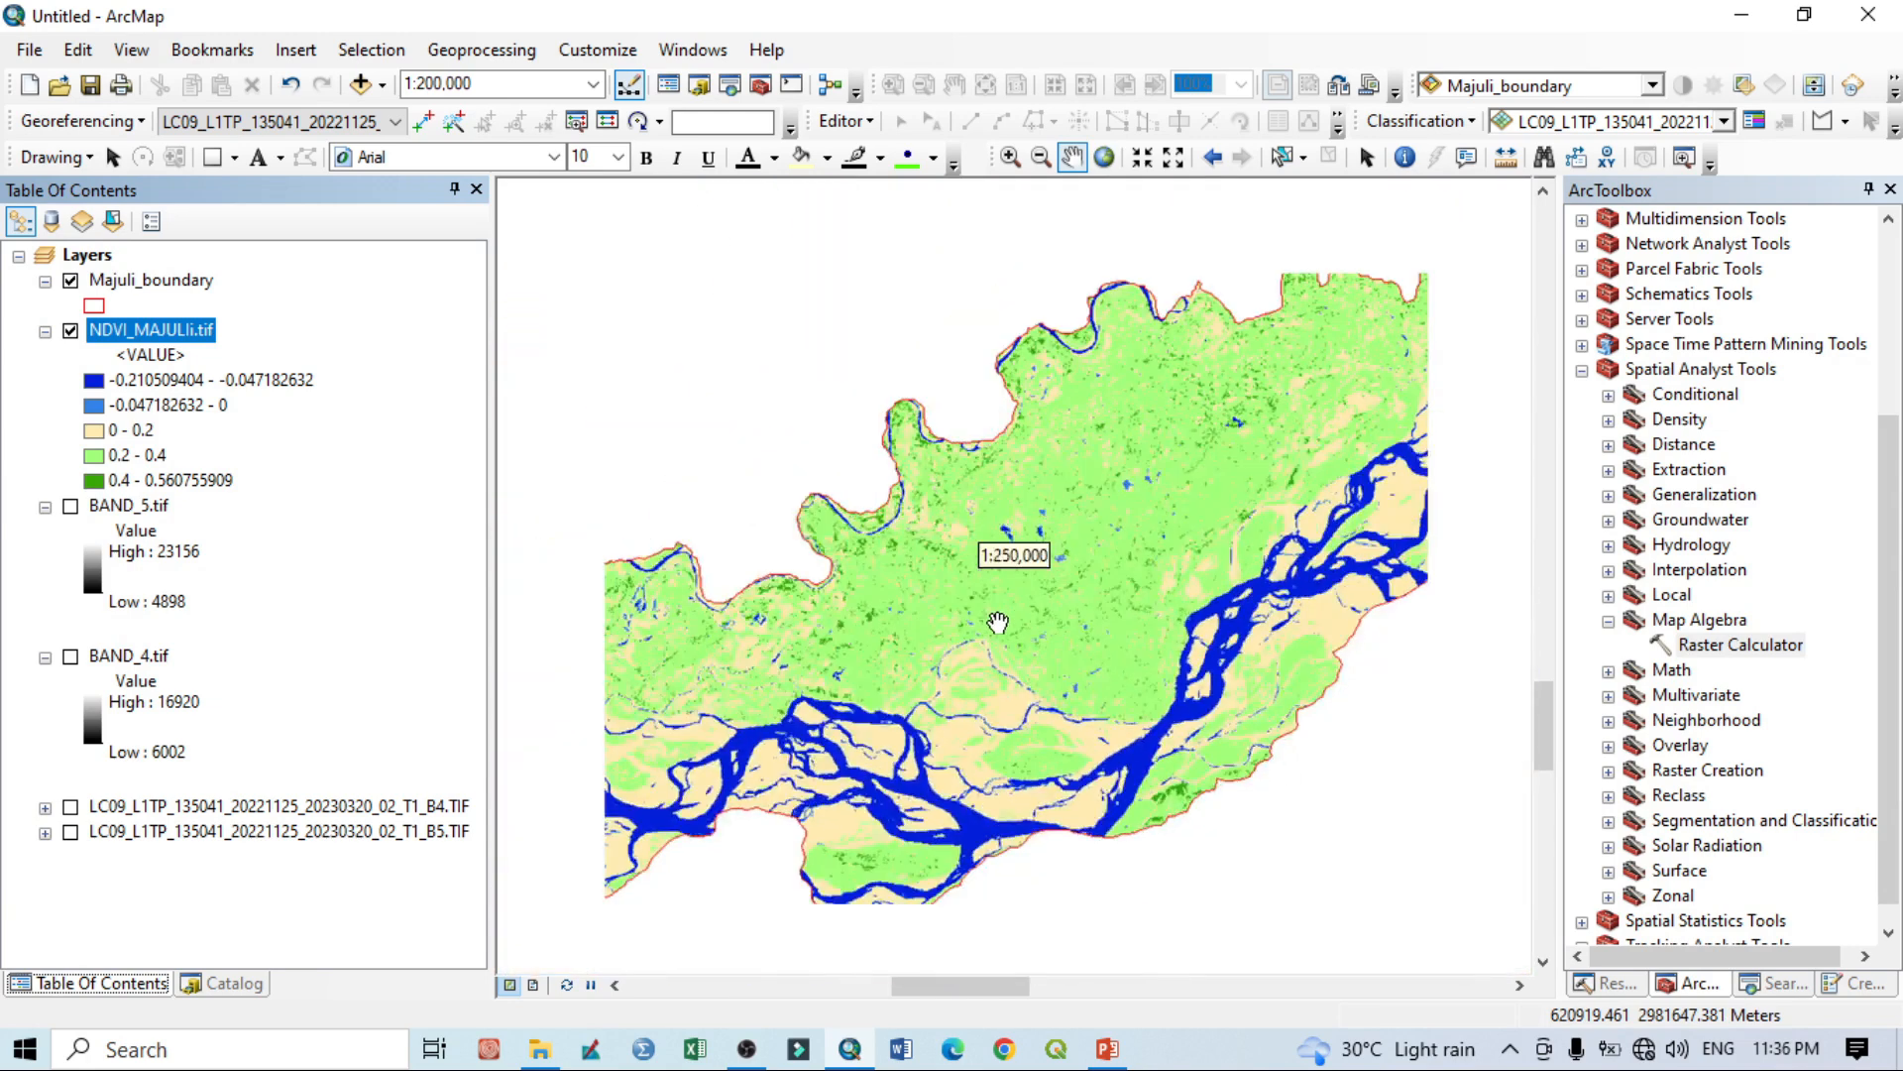
scroll(998, 623, down, 1)
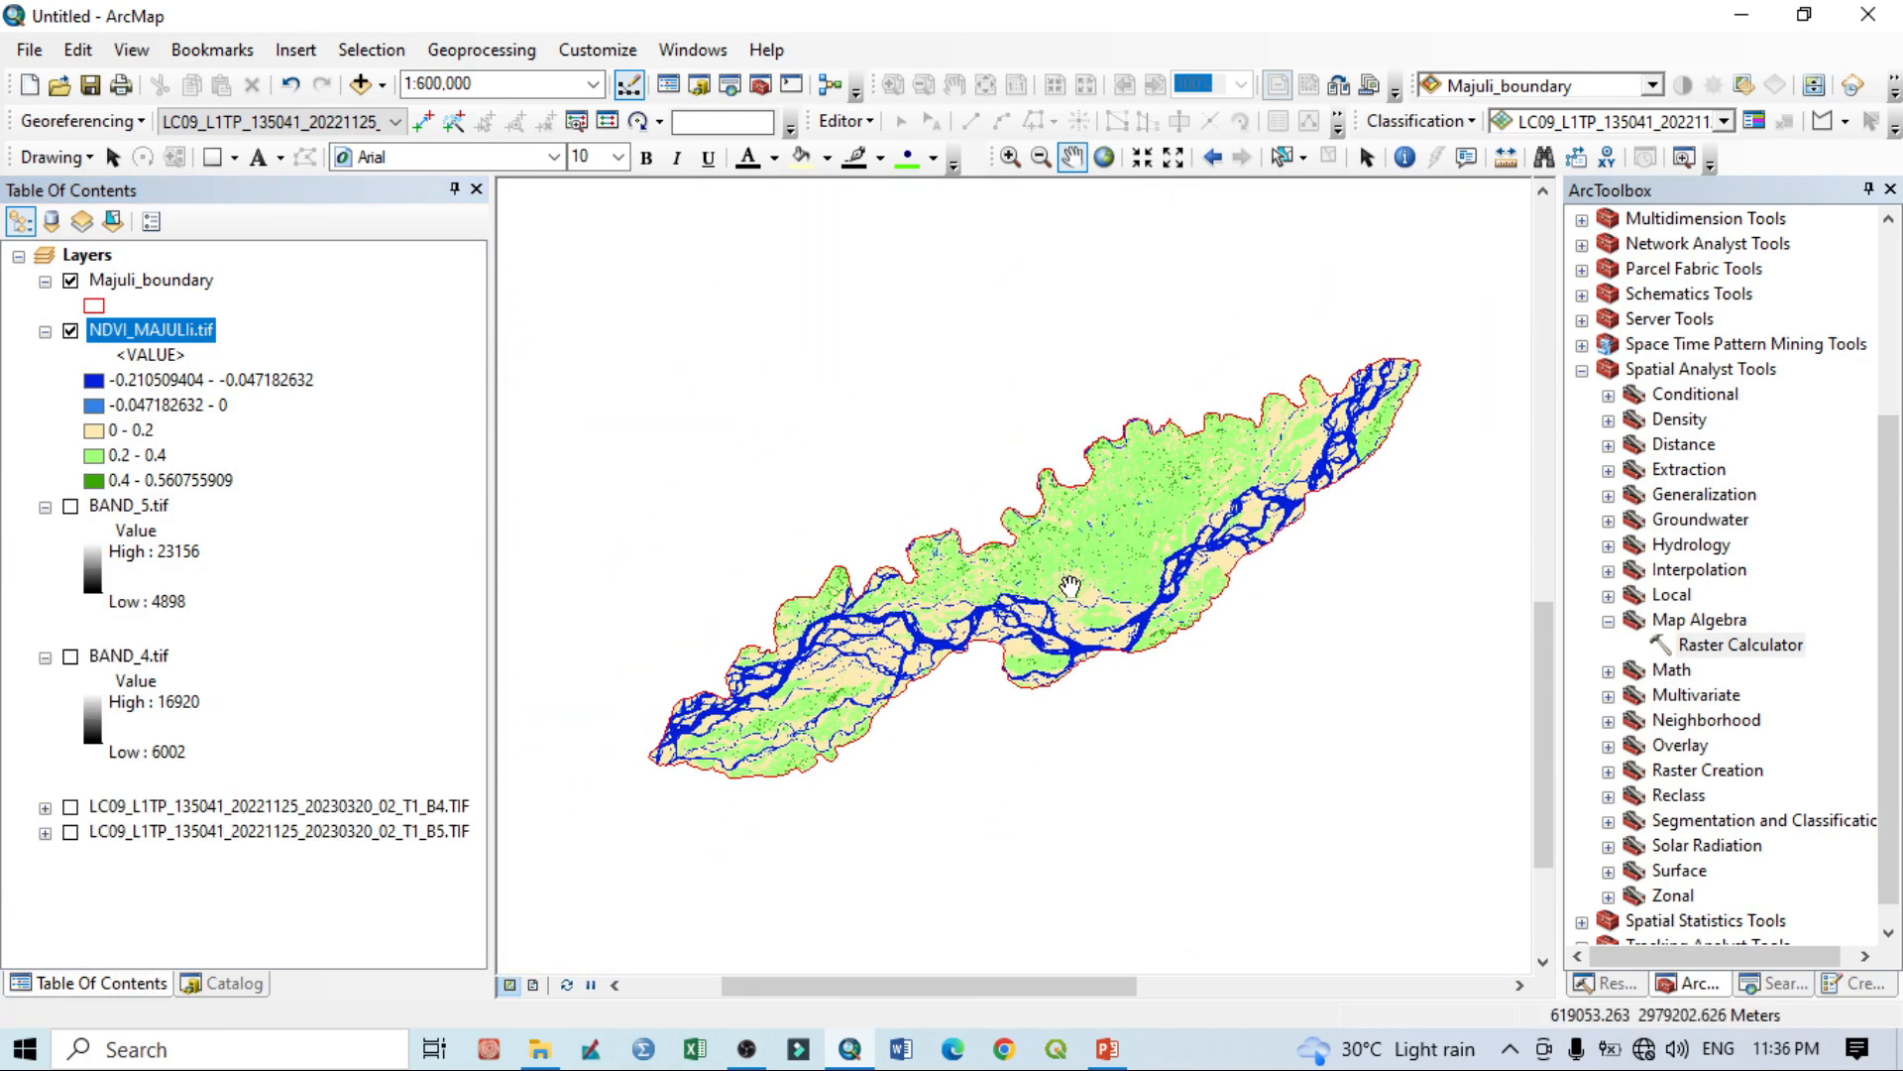
scroll(1071, 585, up, 1)
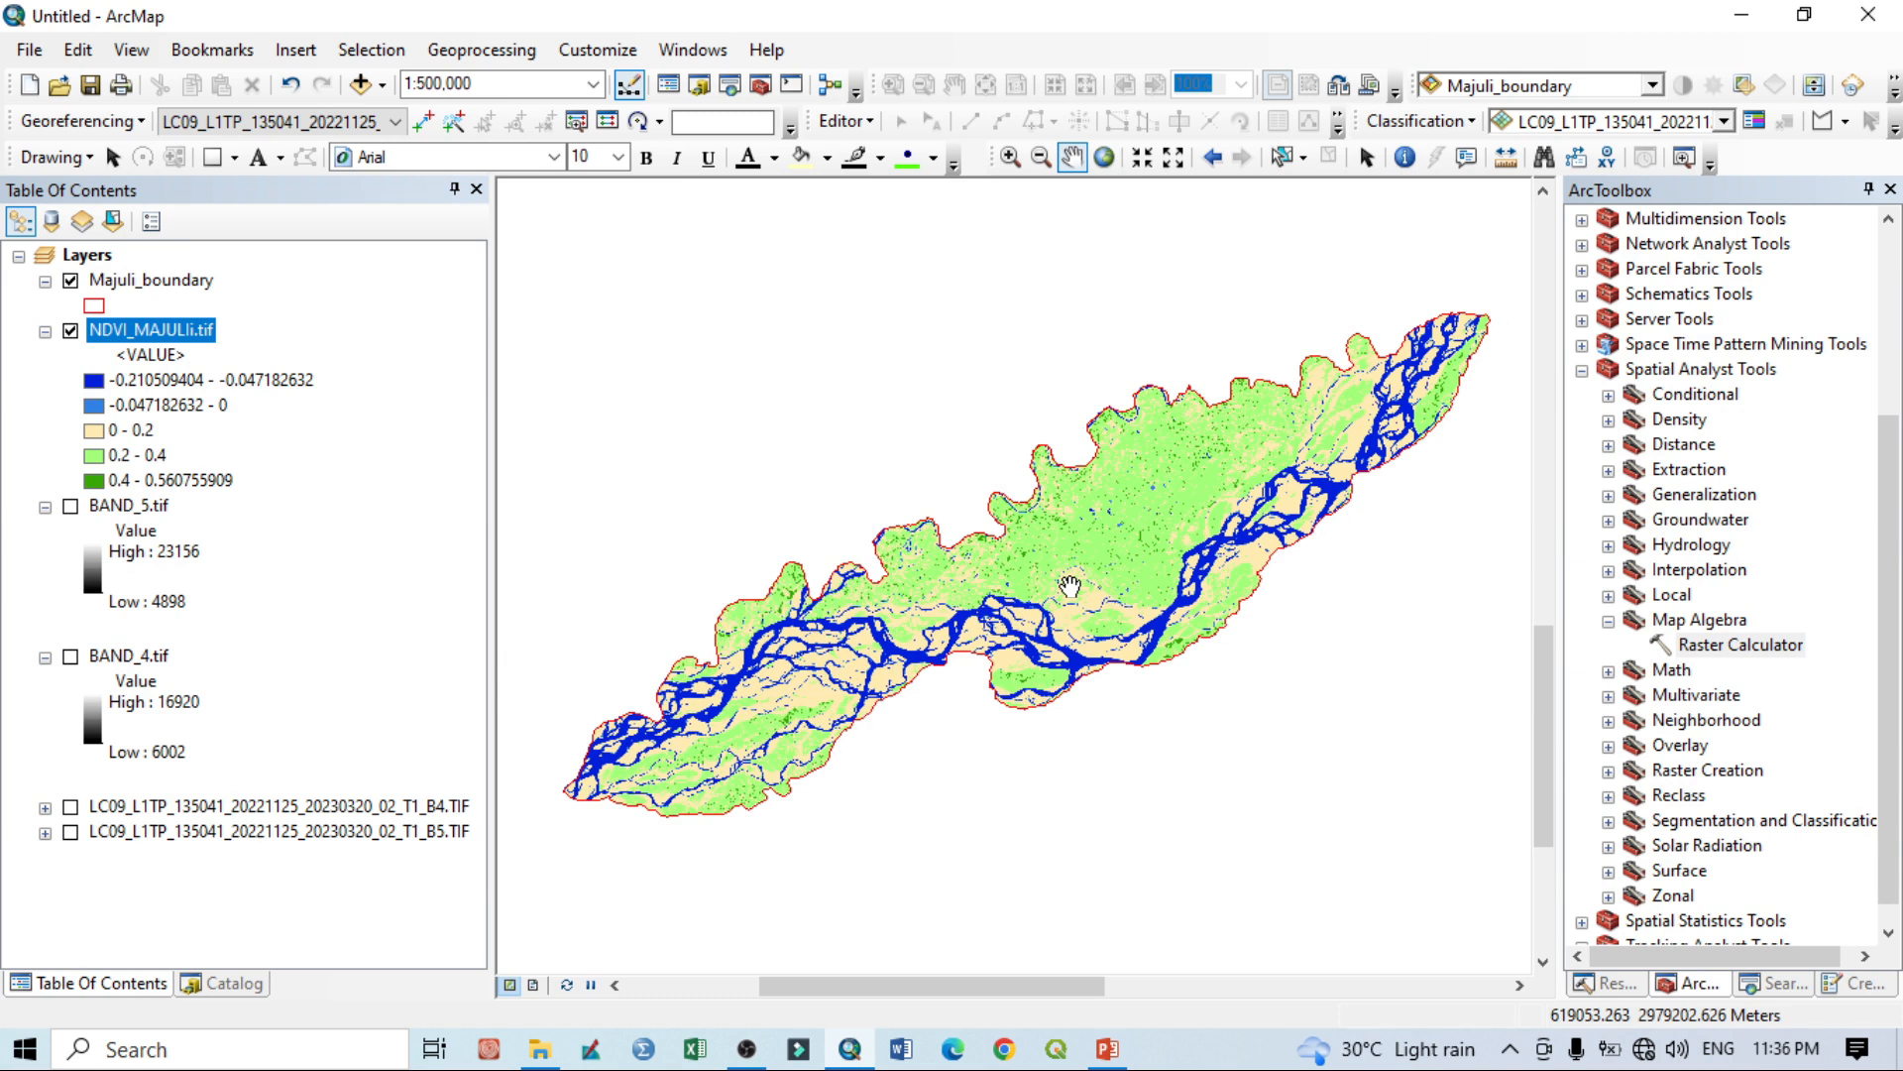
click(535, 986)
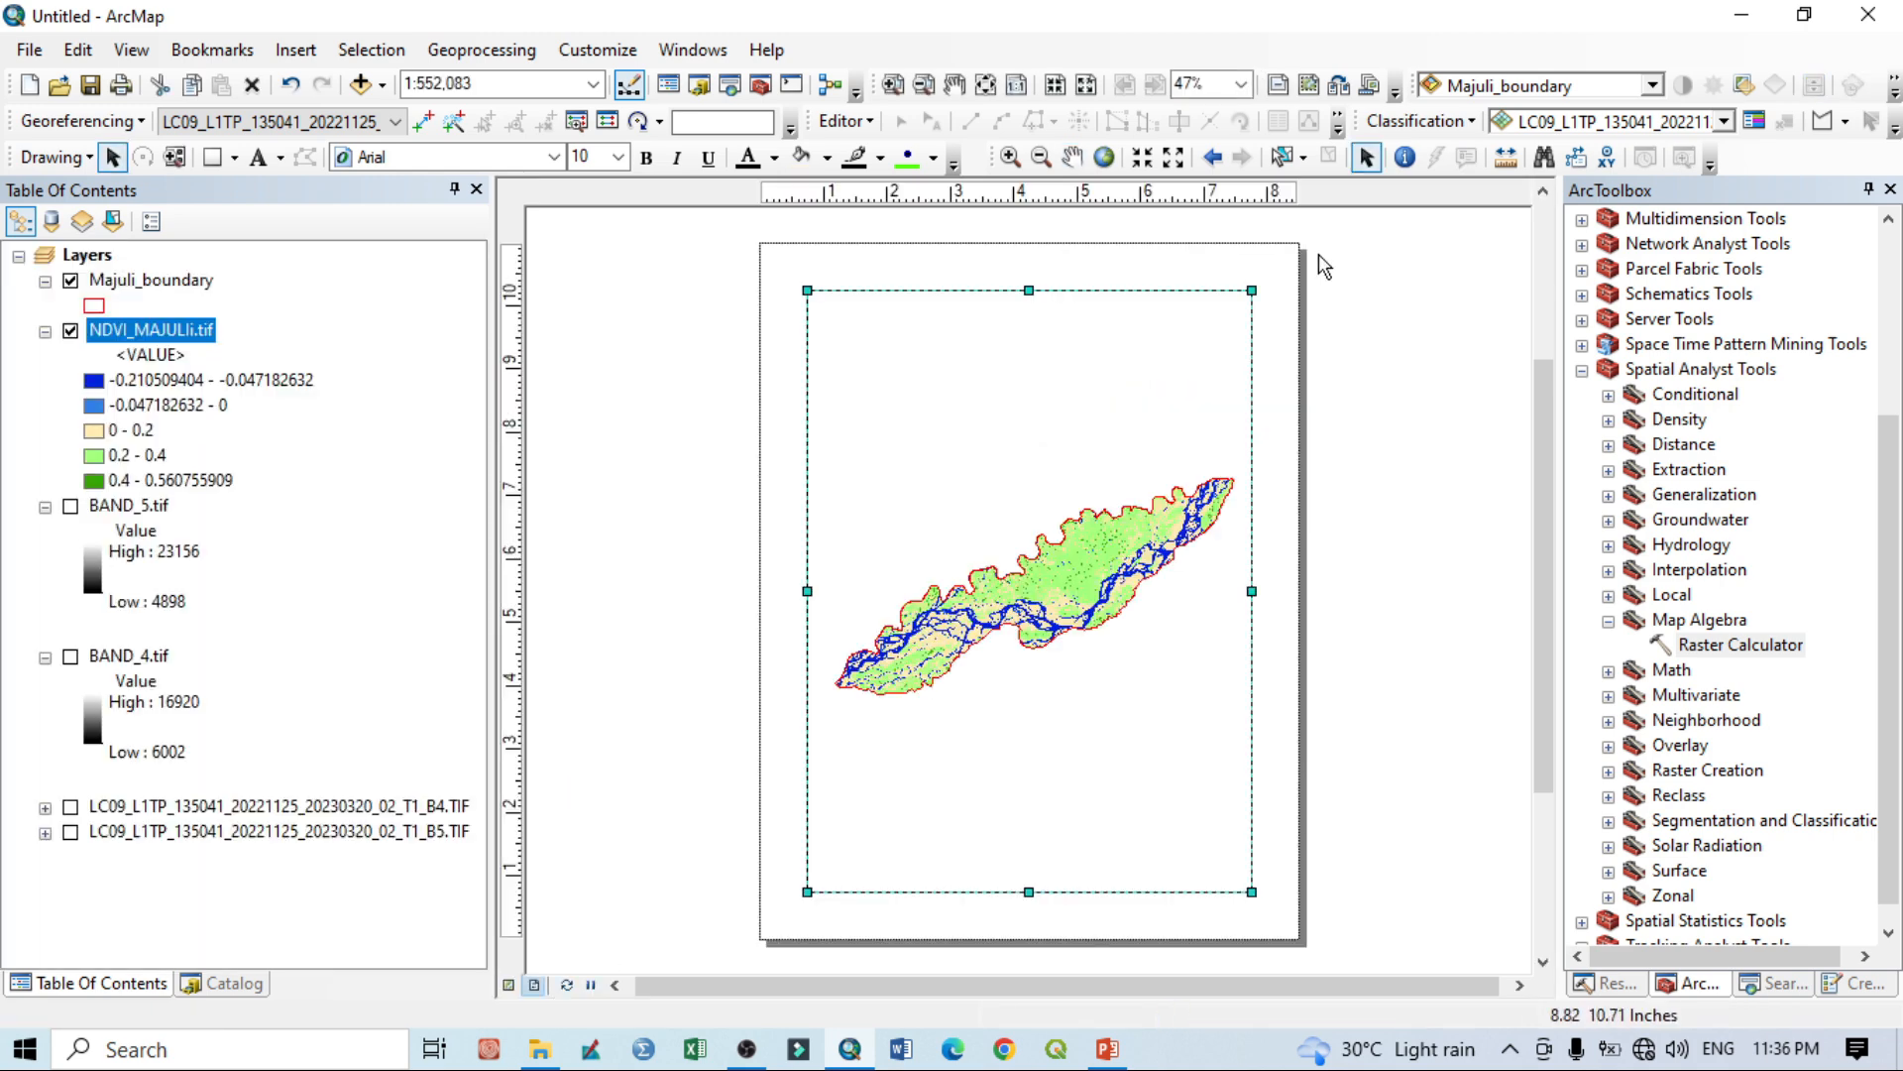
Set the layout page to landscape orientation, keeping the Letter paper size.
right_click(1208, 269)
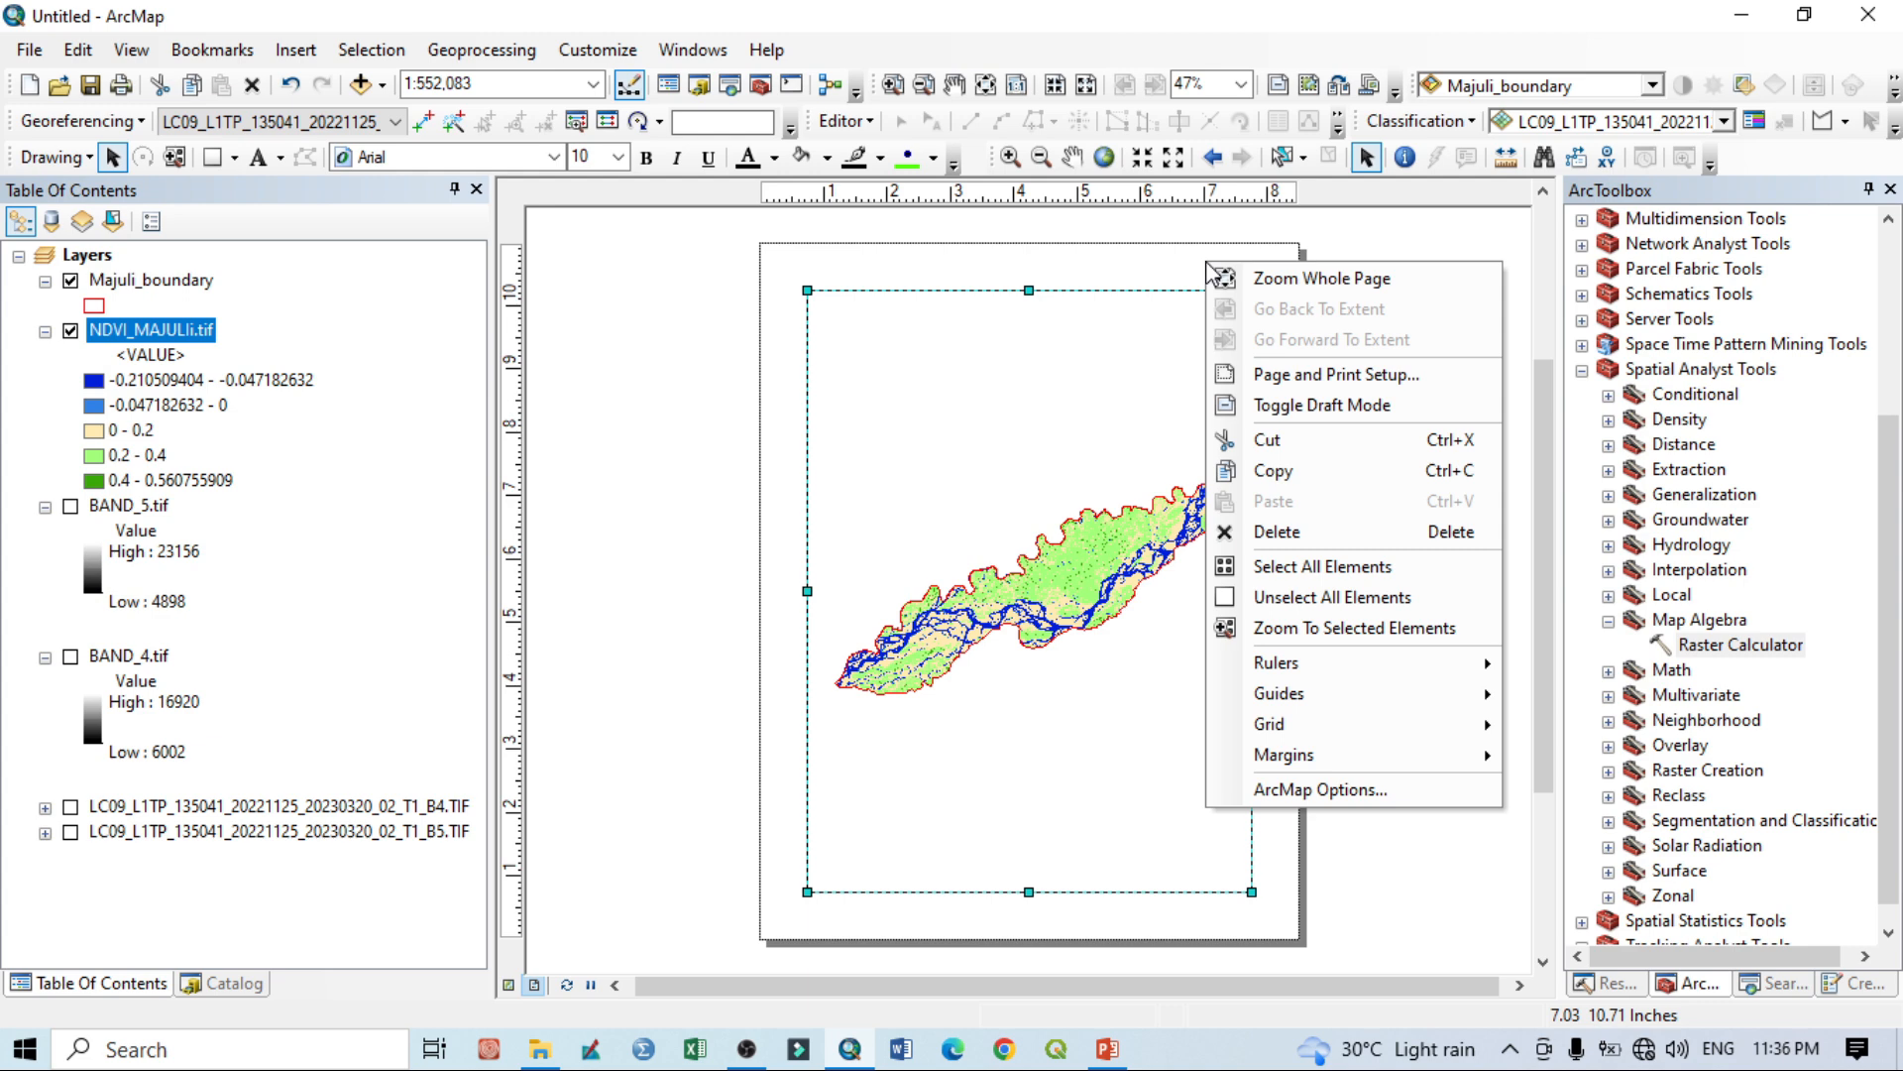
click(1327, 379)
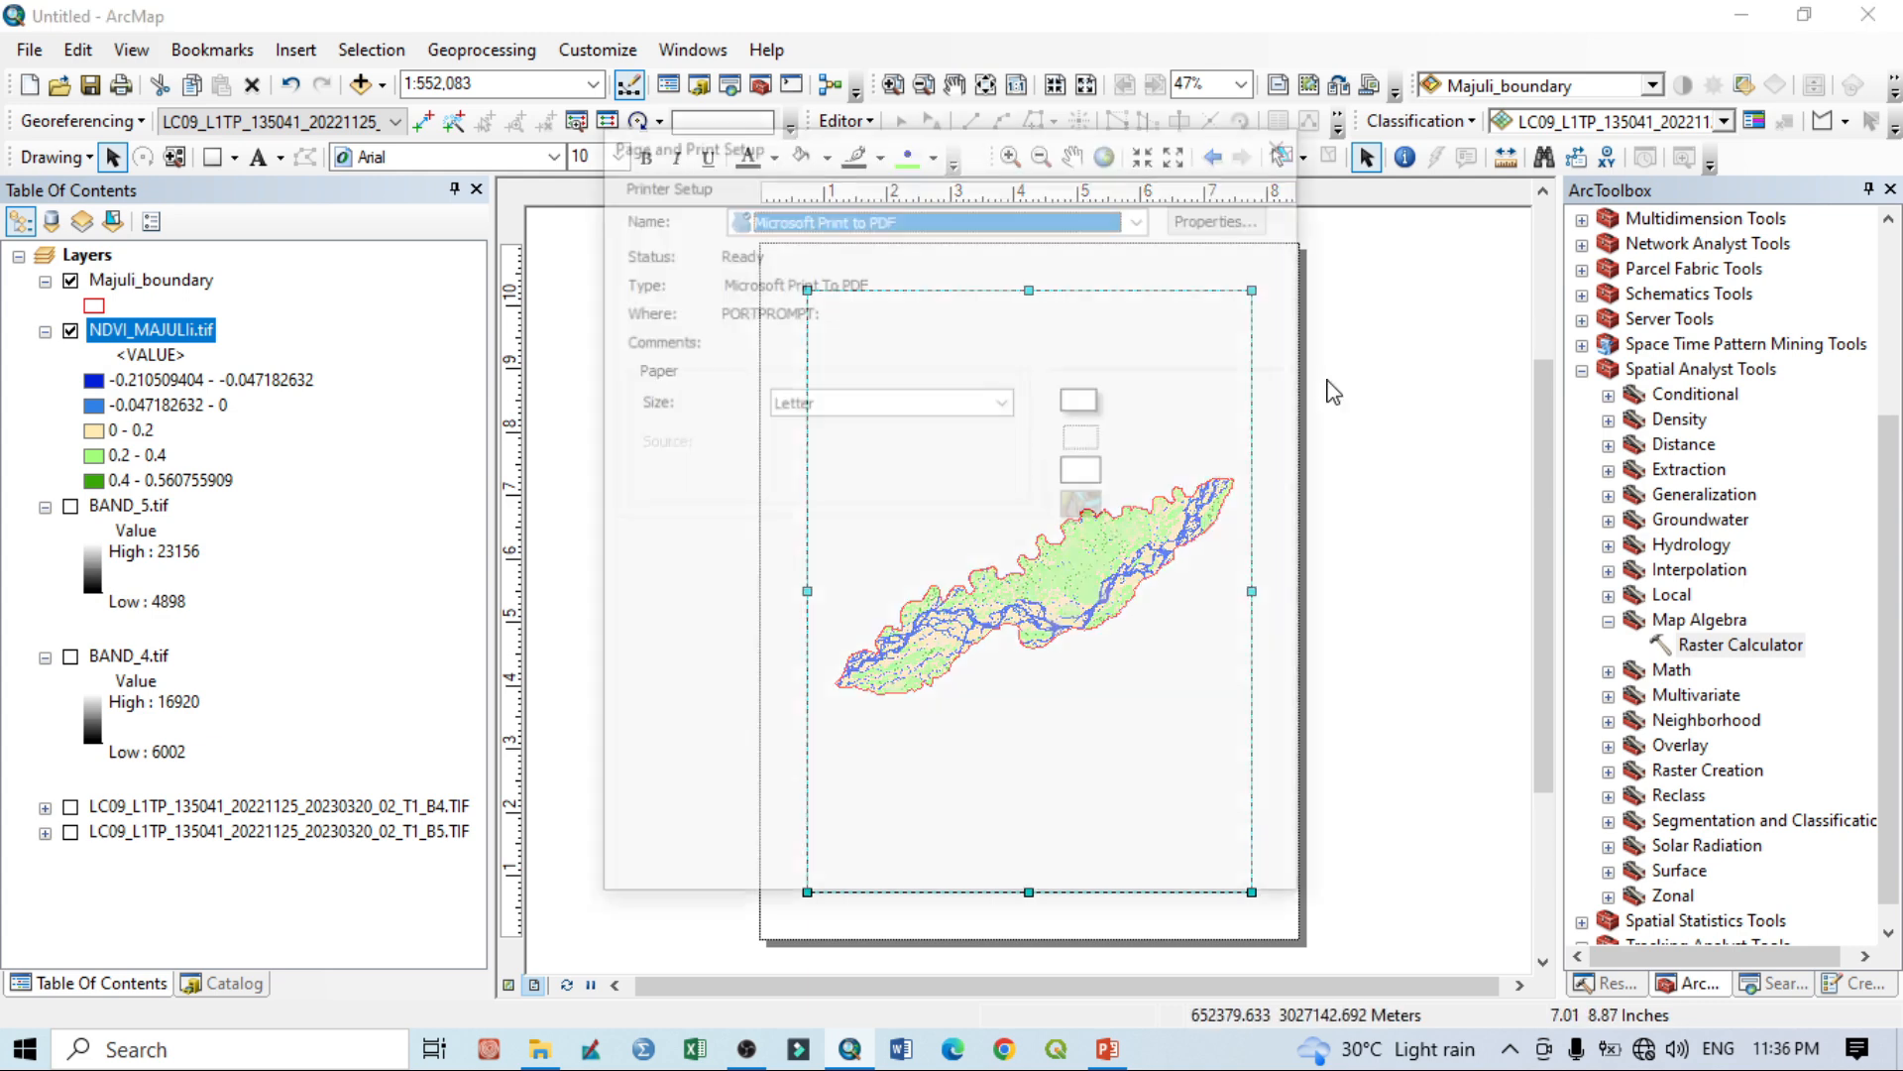
click(861, 401)
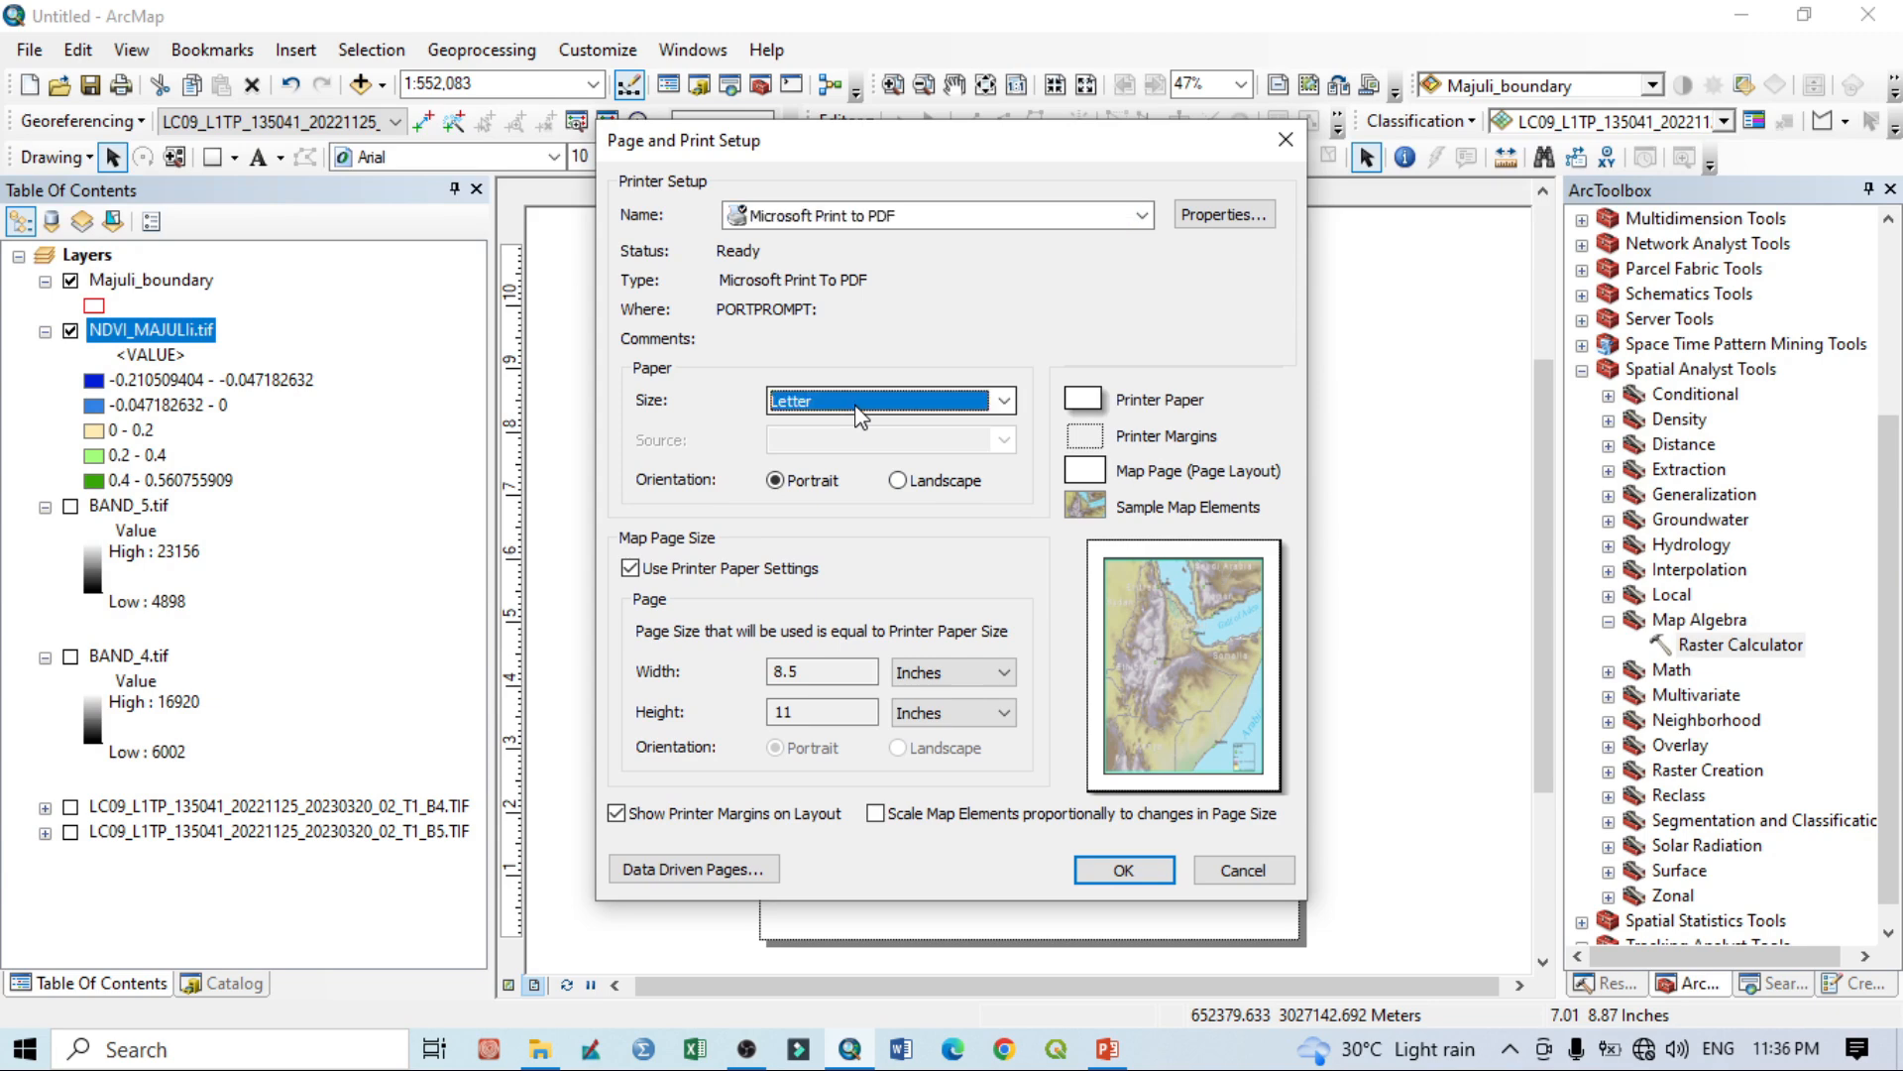
click(860, 417)
click(897, 480)
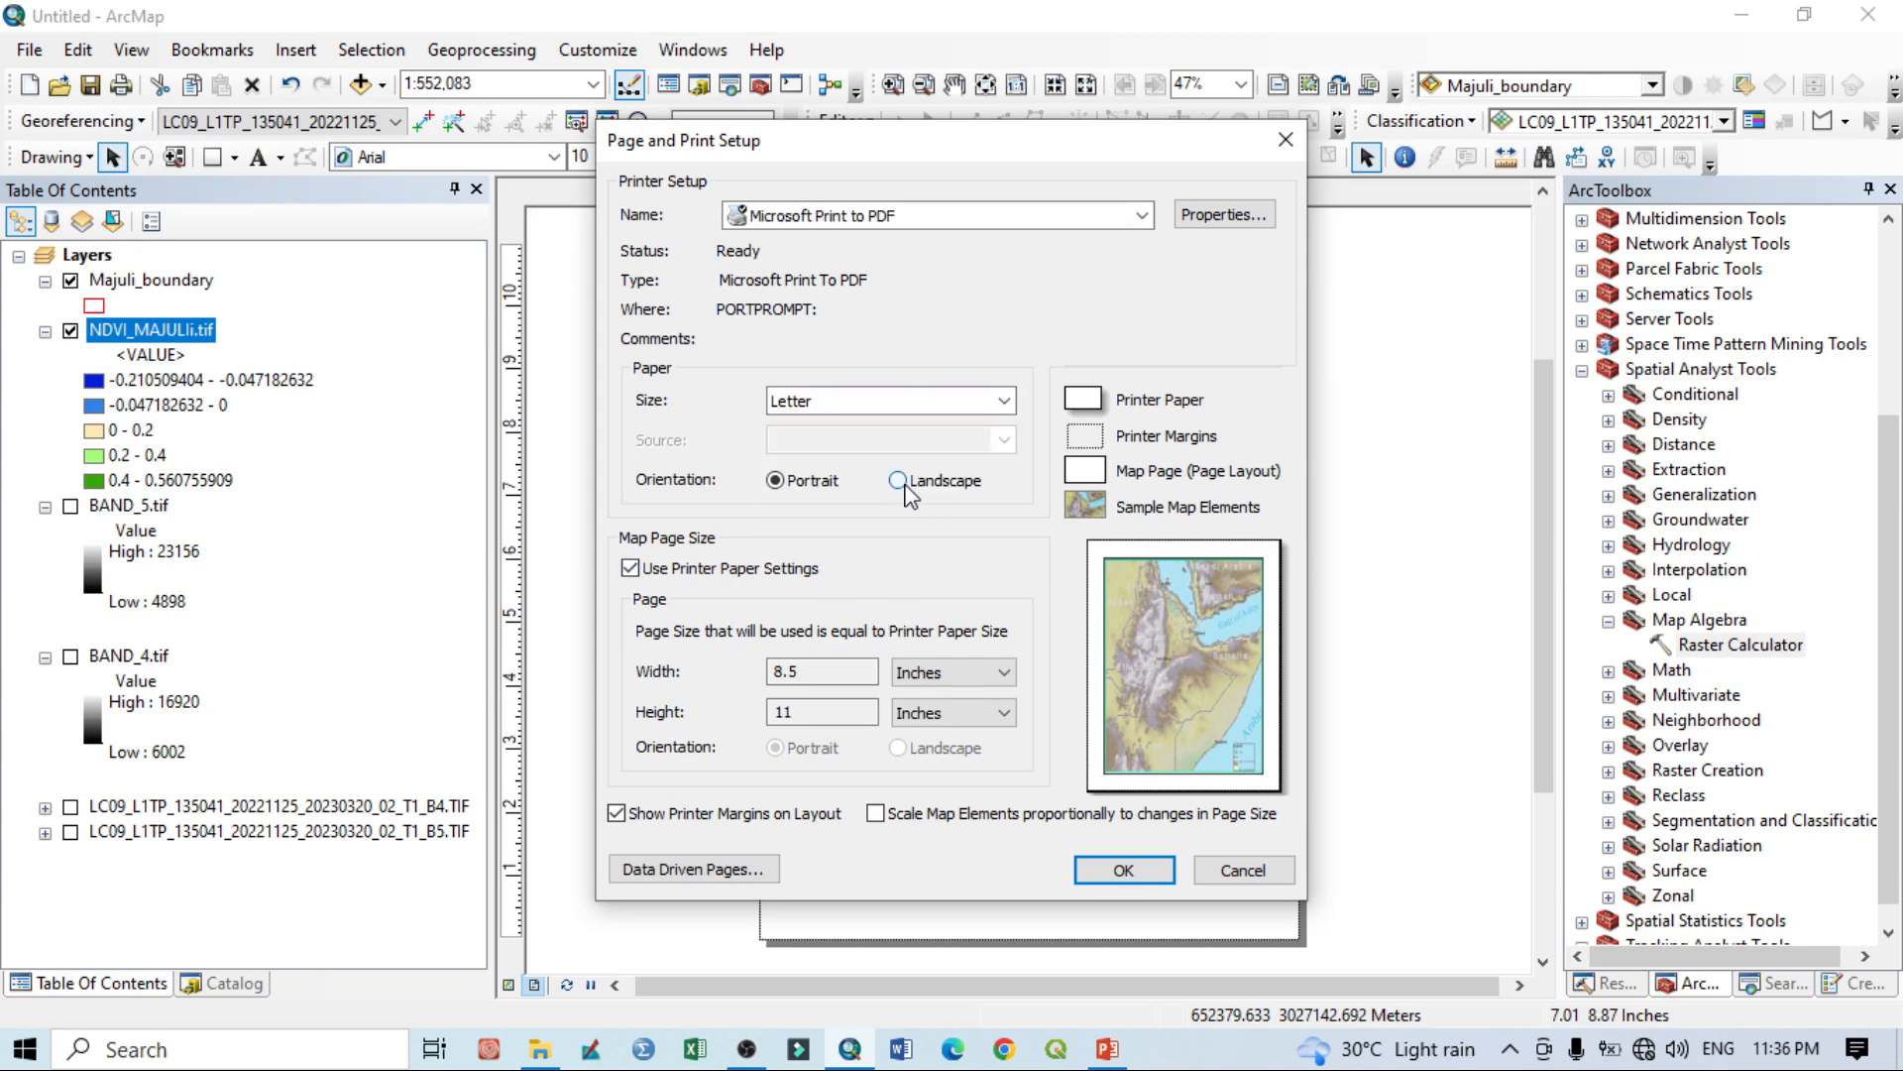
click(1120, 868)
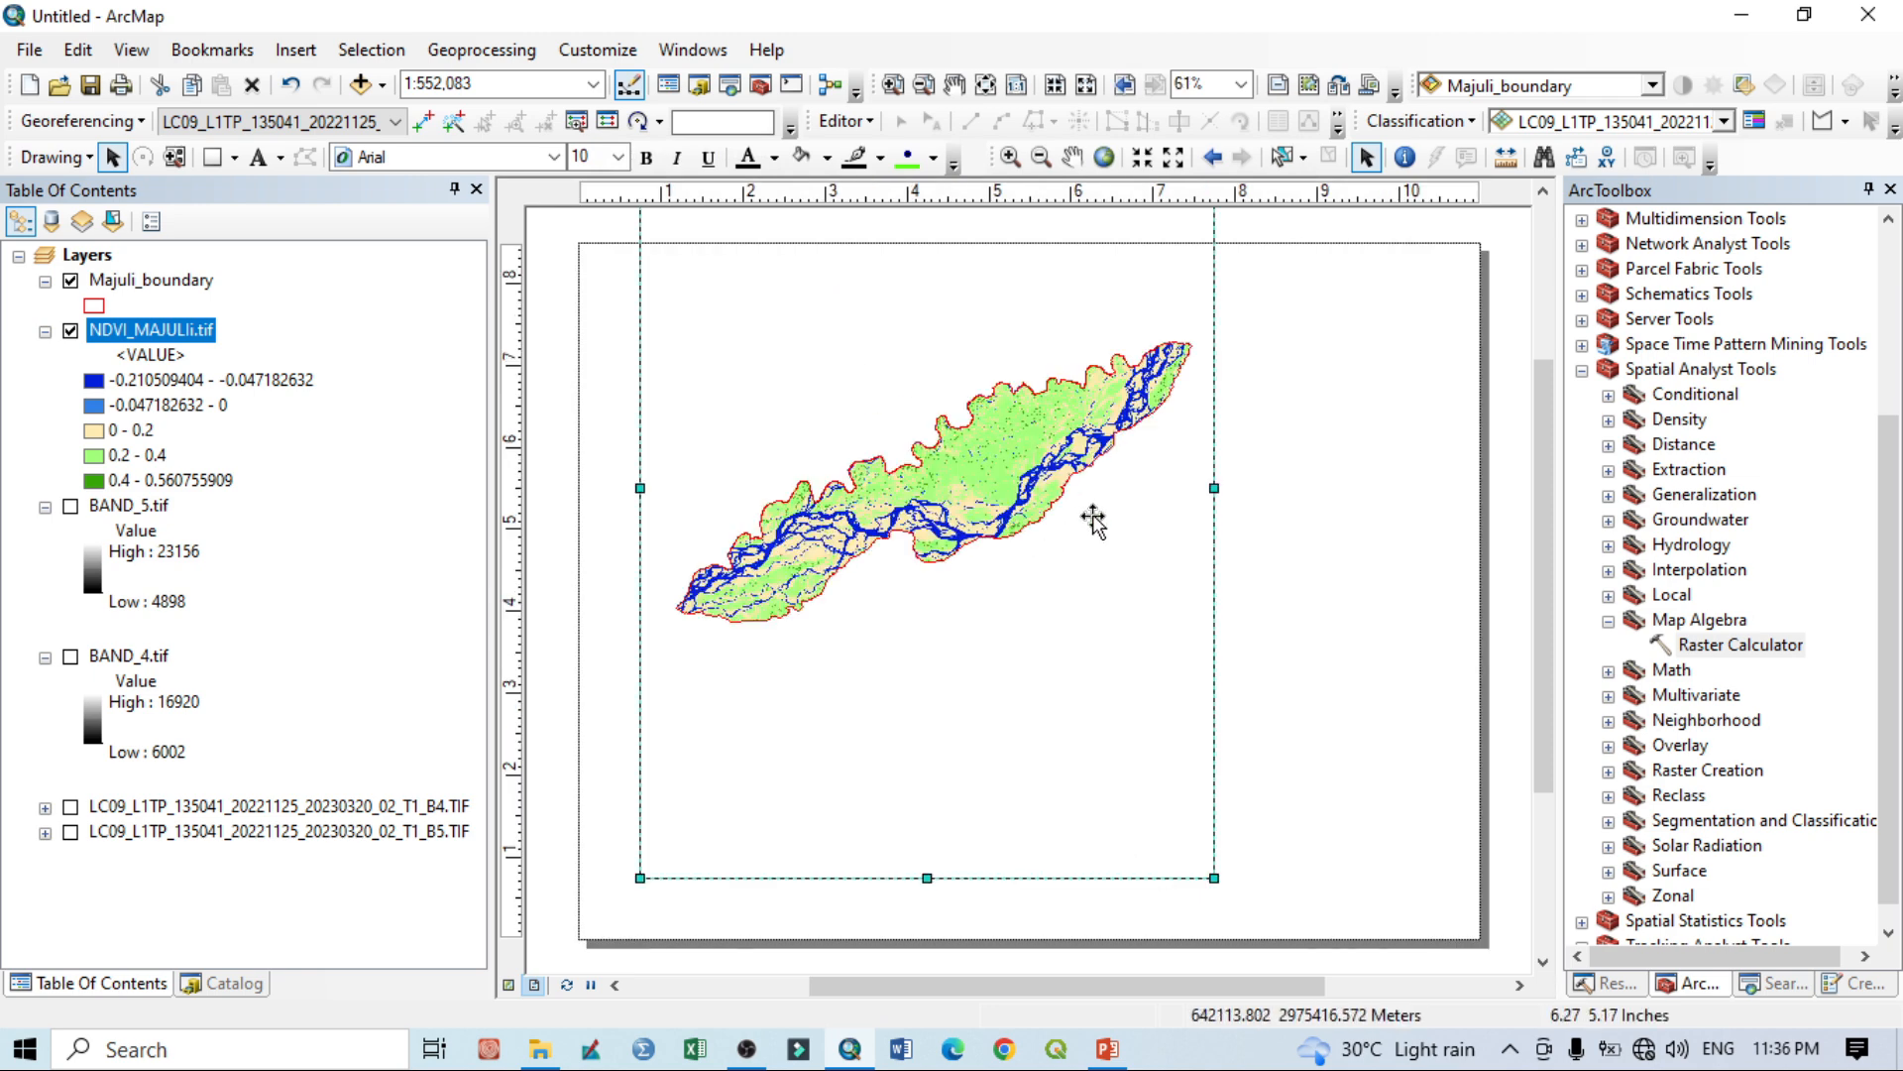
Move and widen the data frame to about 10 by 7 inches on the landscape page, leaving space above it for a title.
drag(781, 295, 790, 372)
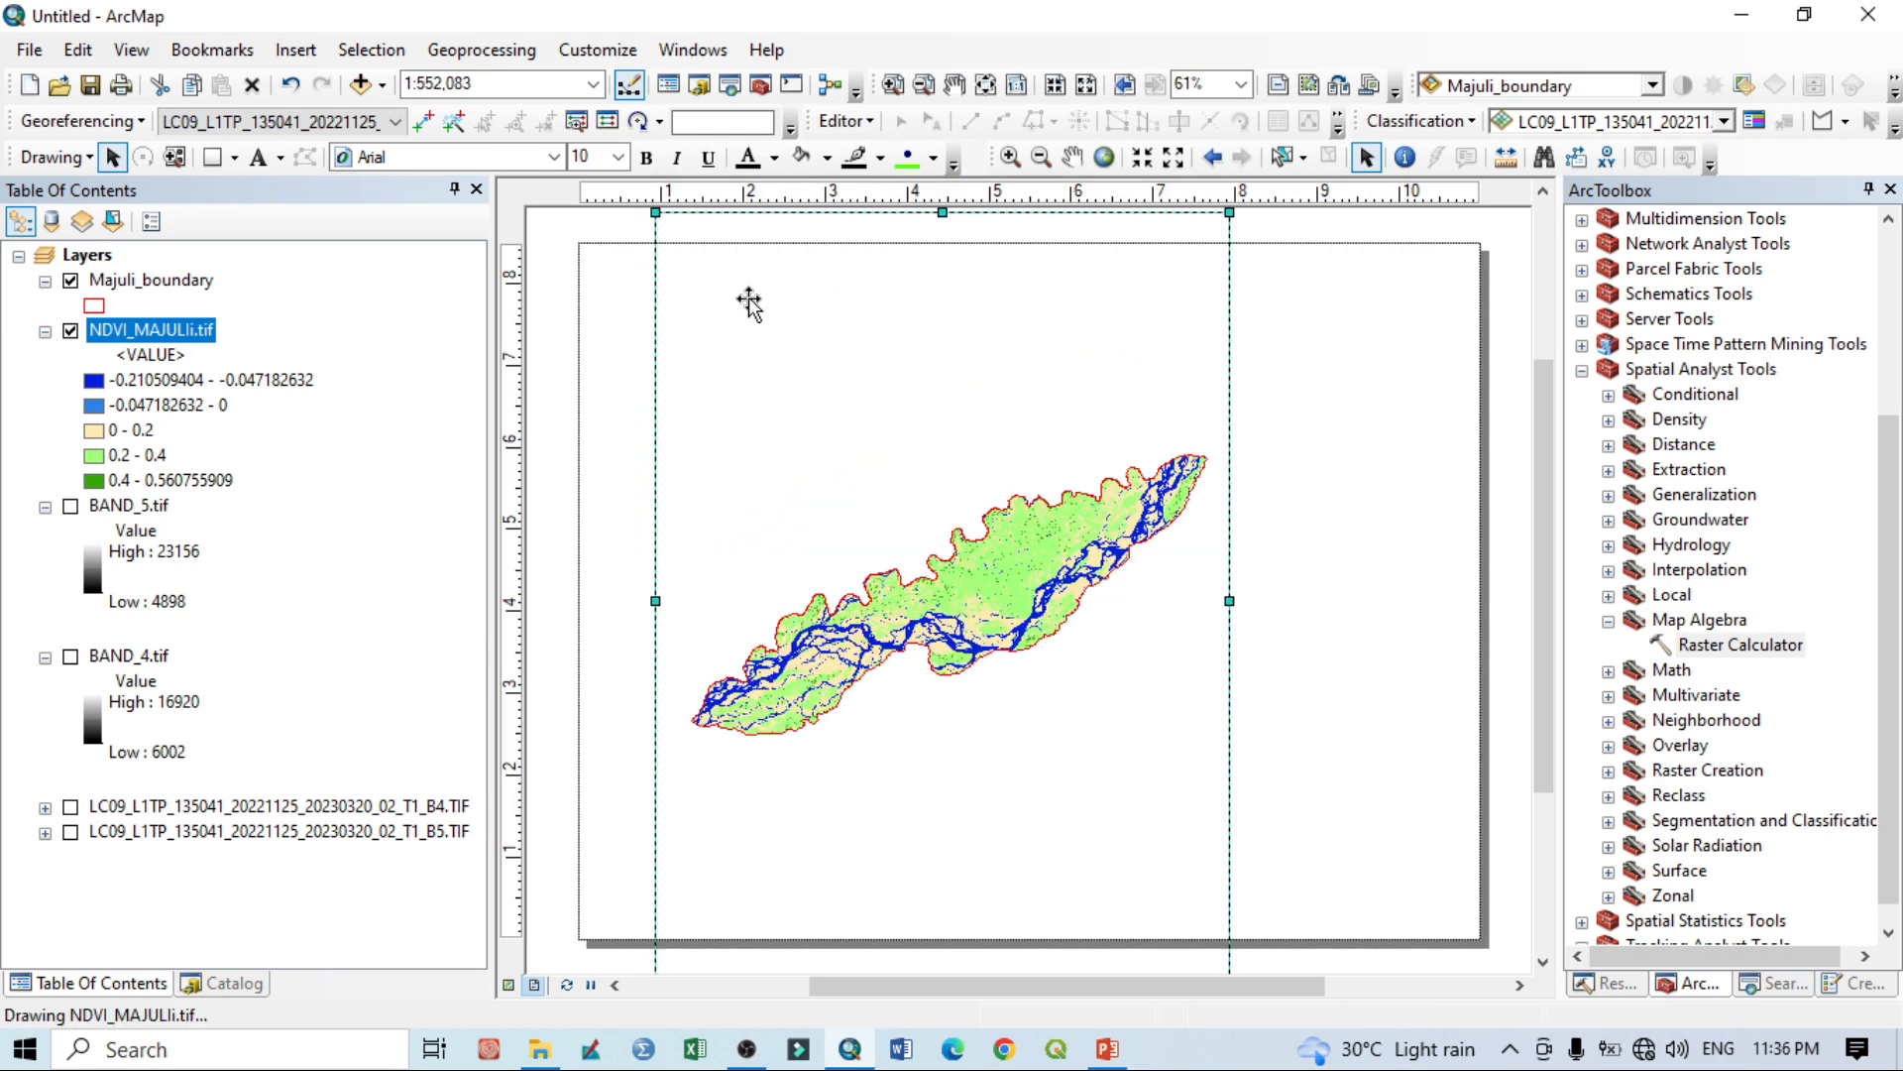
drag(661, 289, 825, 495)
drag(922, 539, 707, 387)
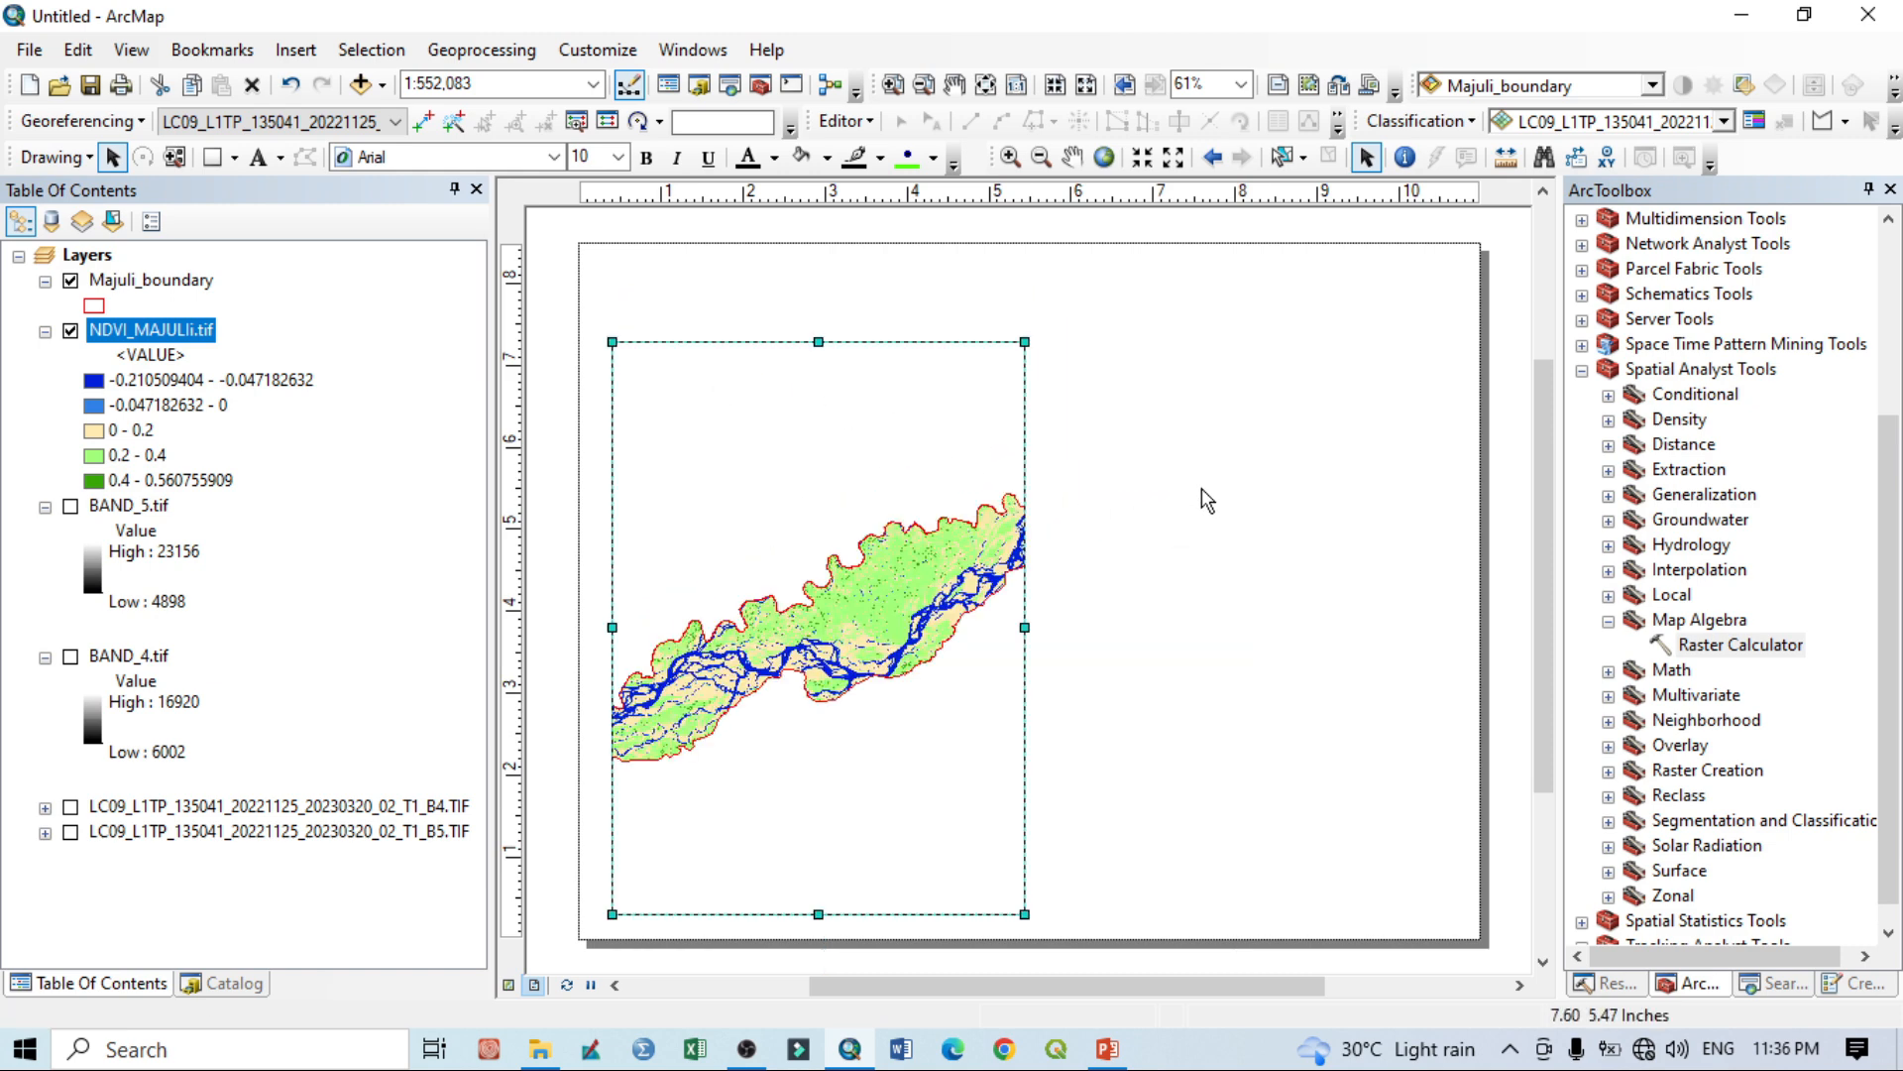
drag(1025, 626, 1449, 645)
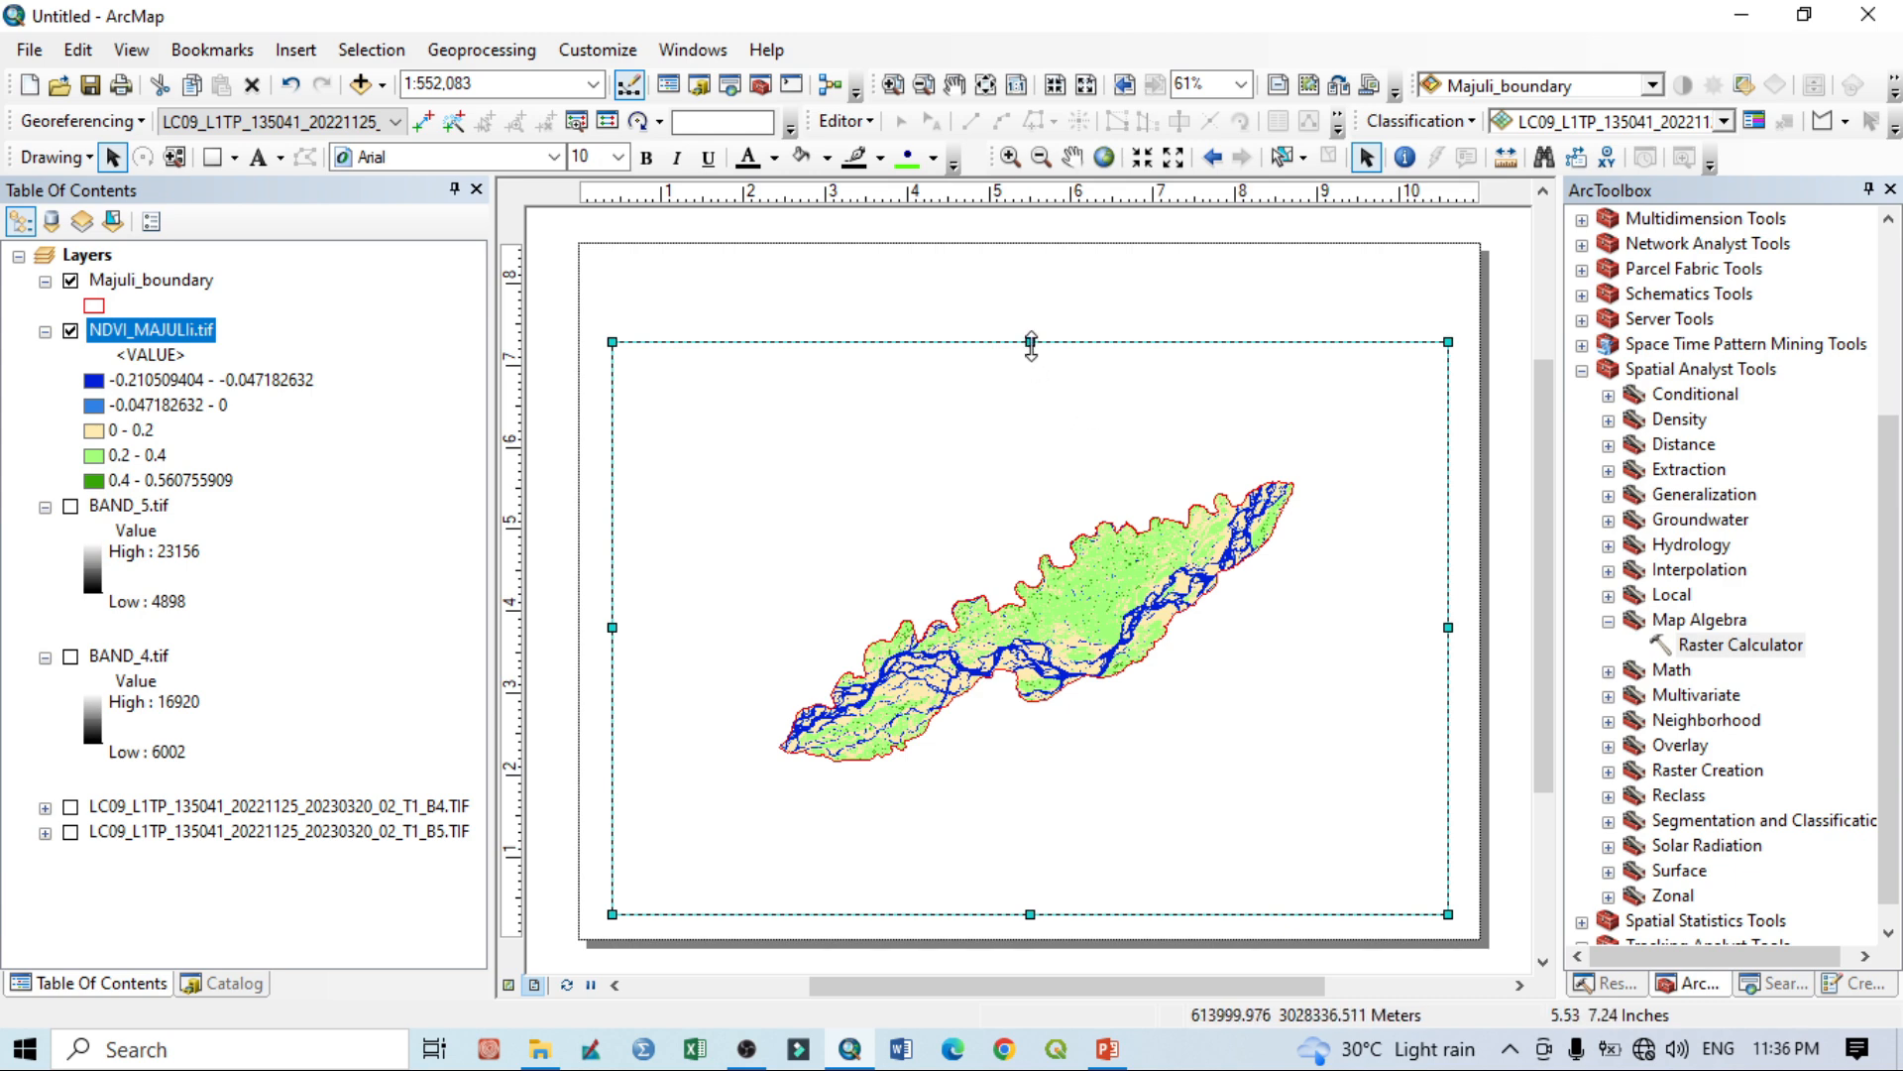
drag(1031, 342, 1029, 329)
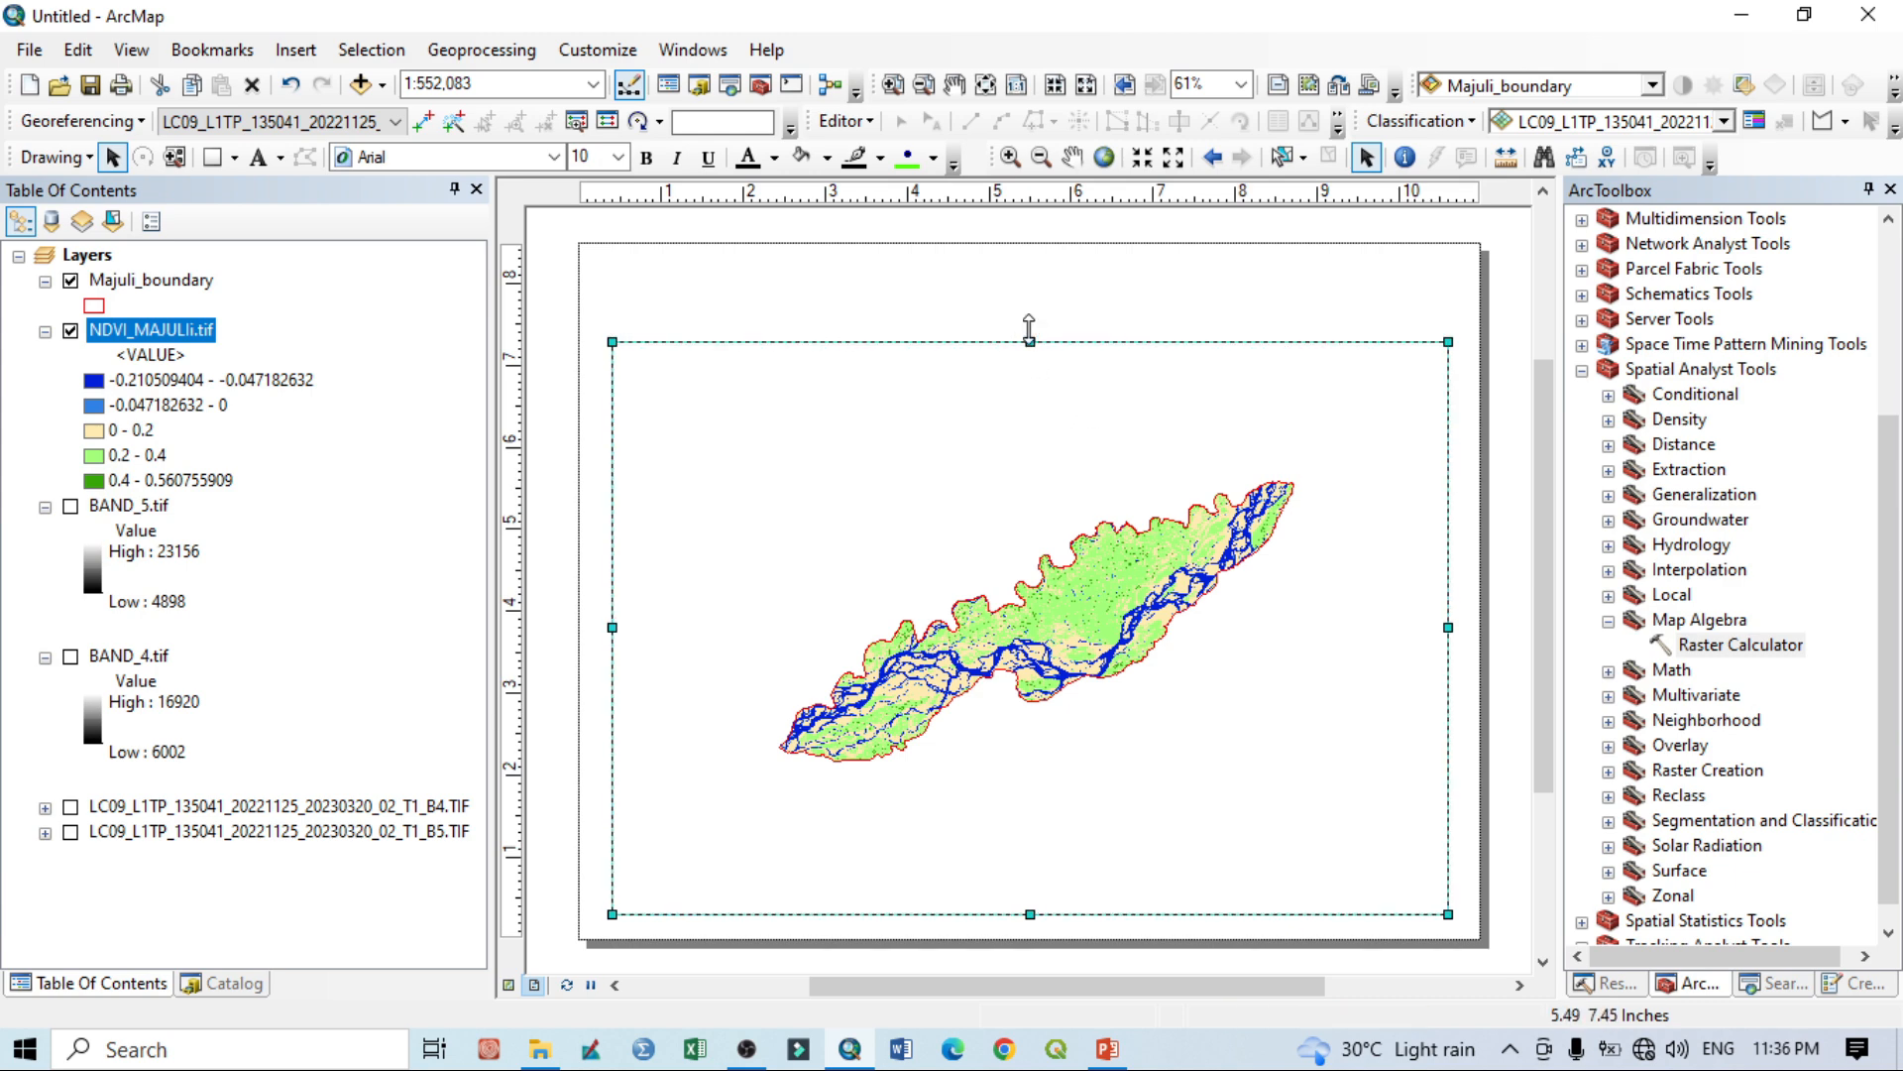
drag(611, 622, 606, 620)
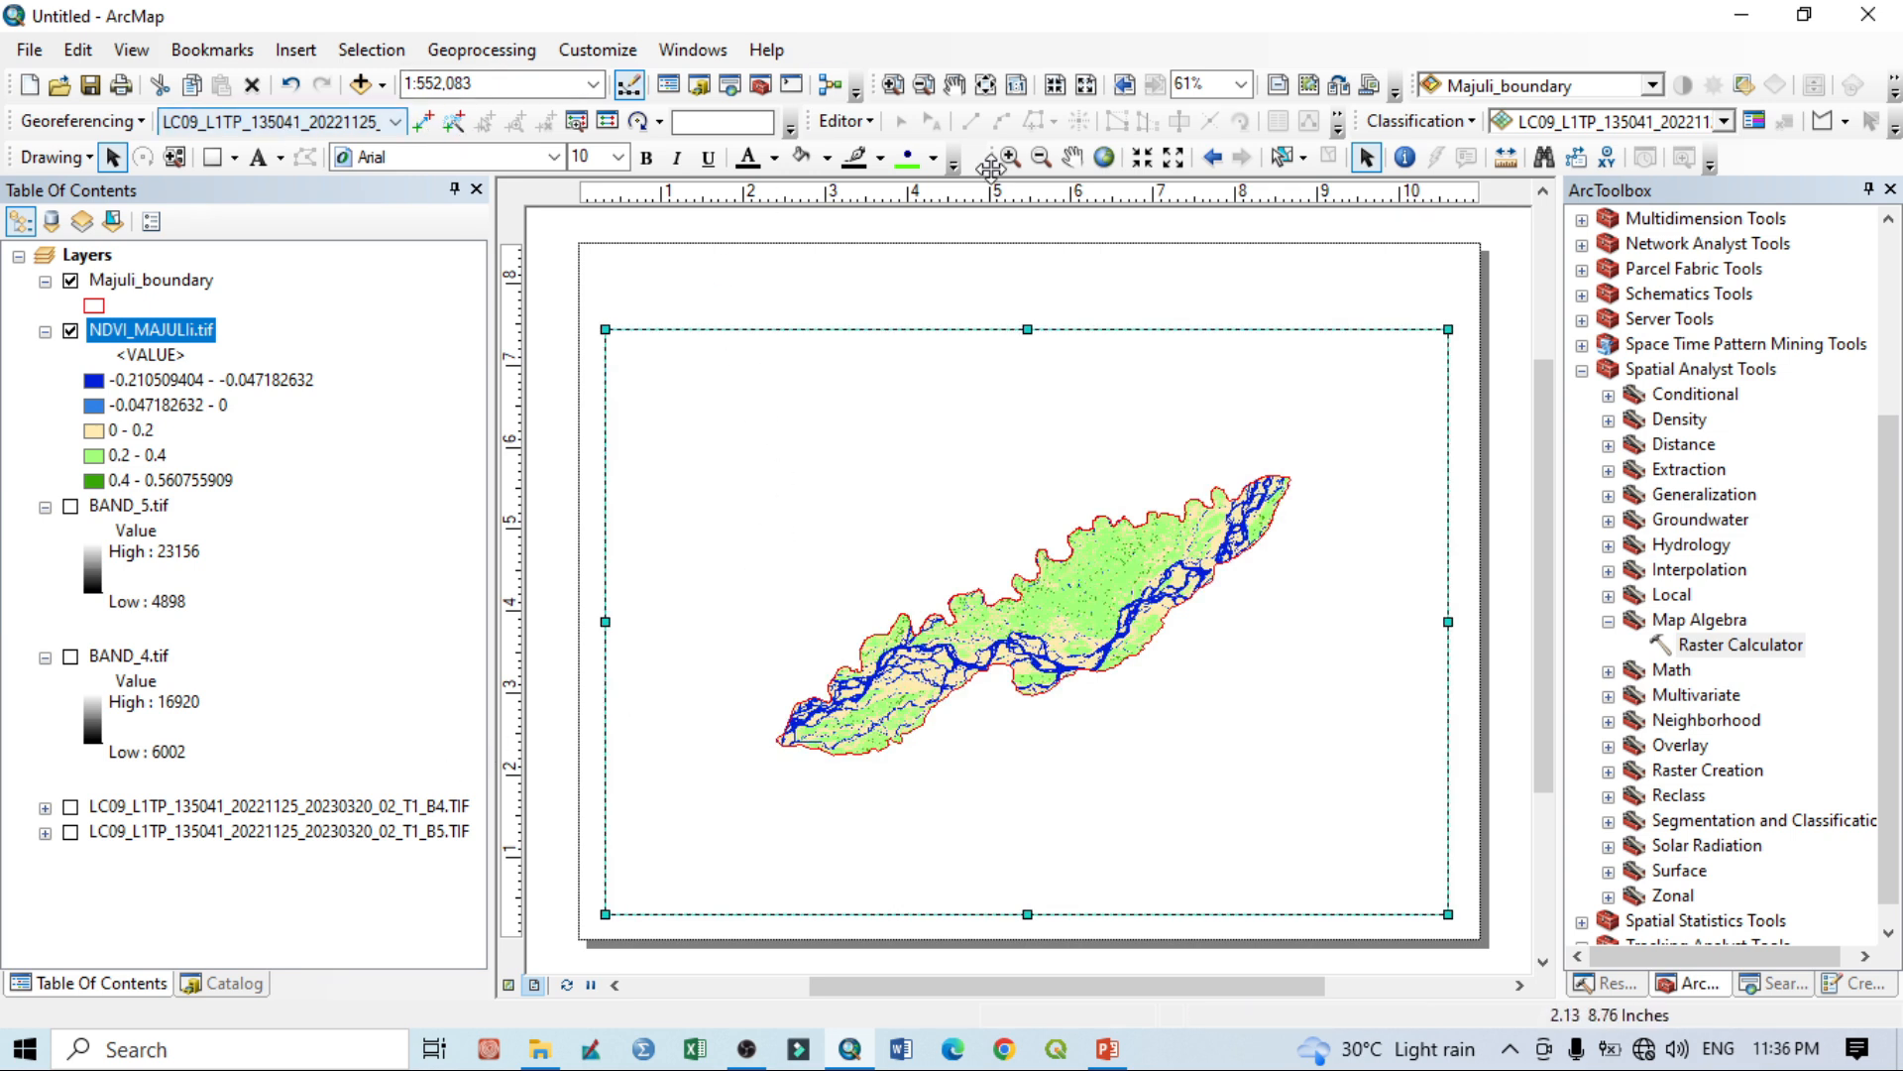
Zoom and pan the map within the data frame until all of Majuli fits at a scale of 1:400,000.
click(1106, 159)
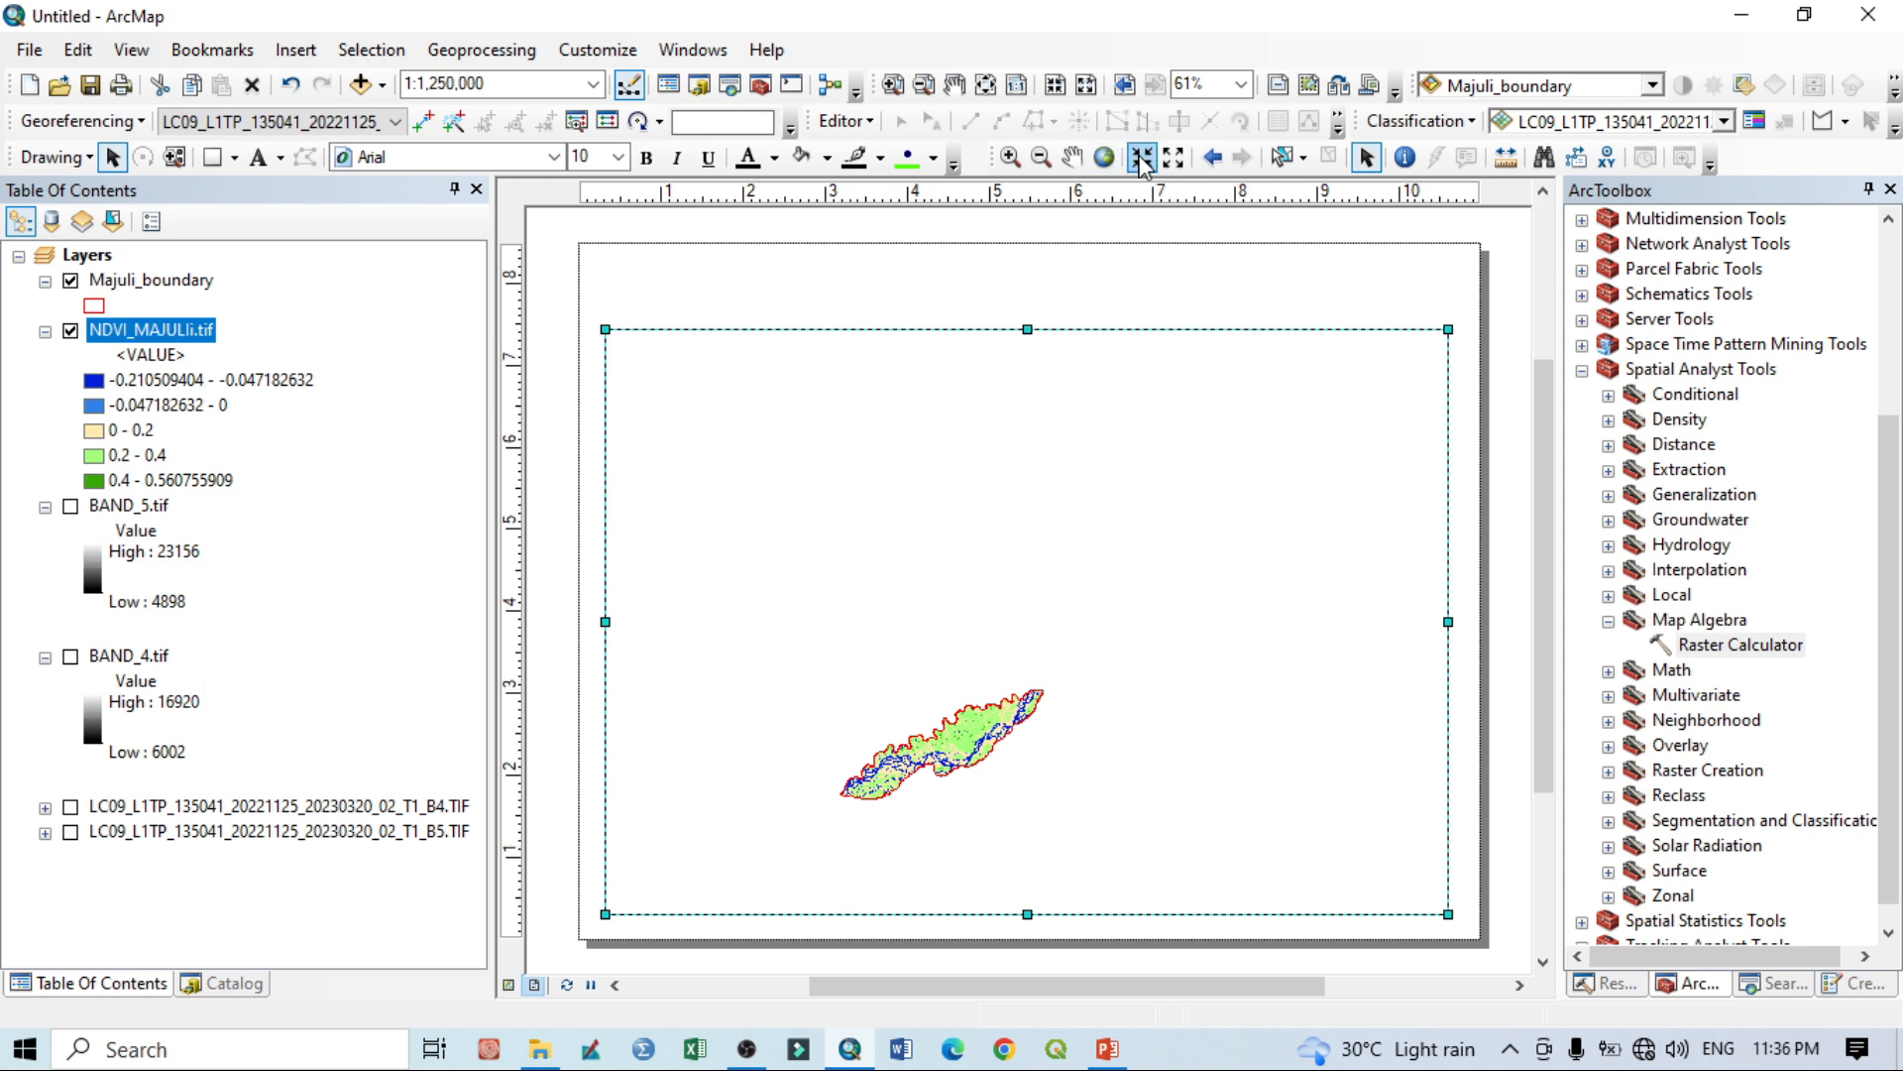
click(1142, 159)
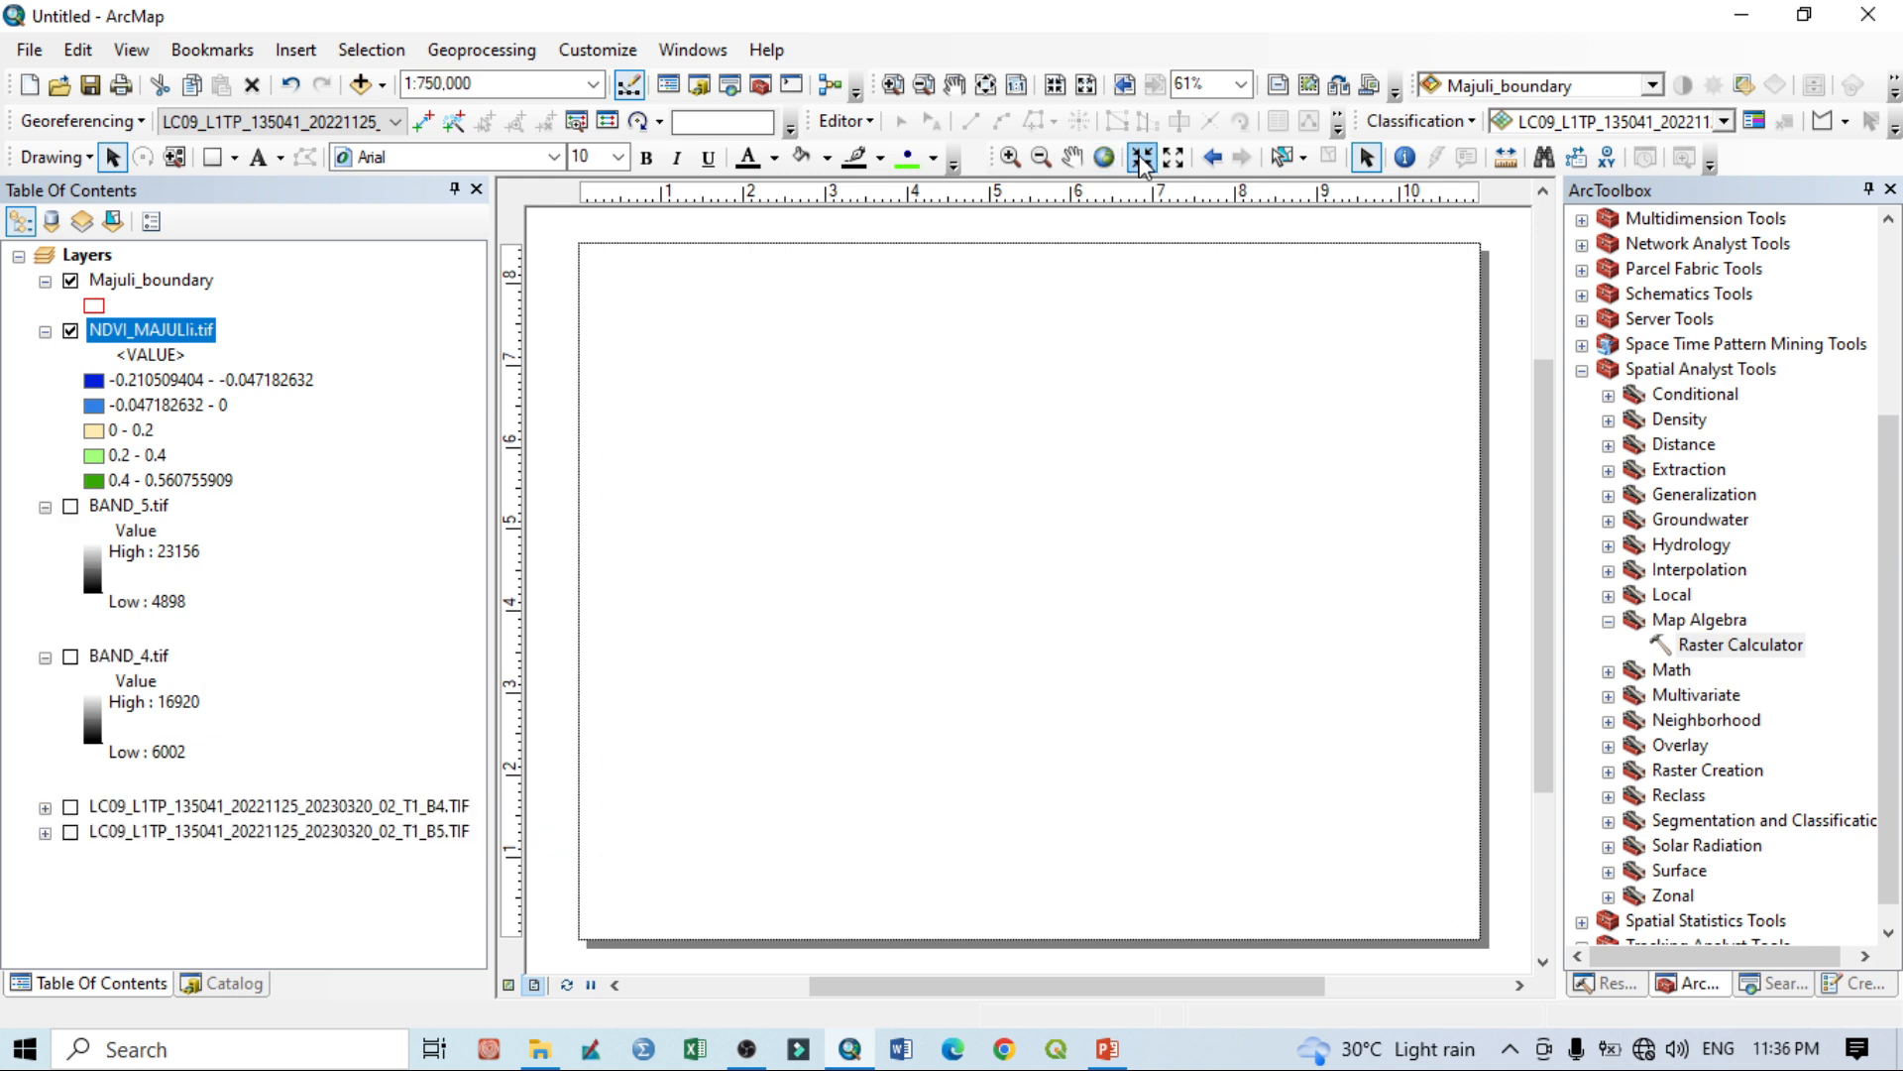
click(1142, 158)
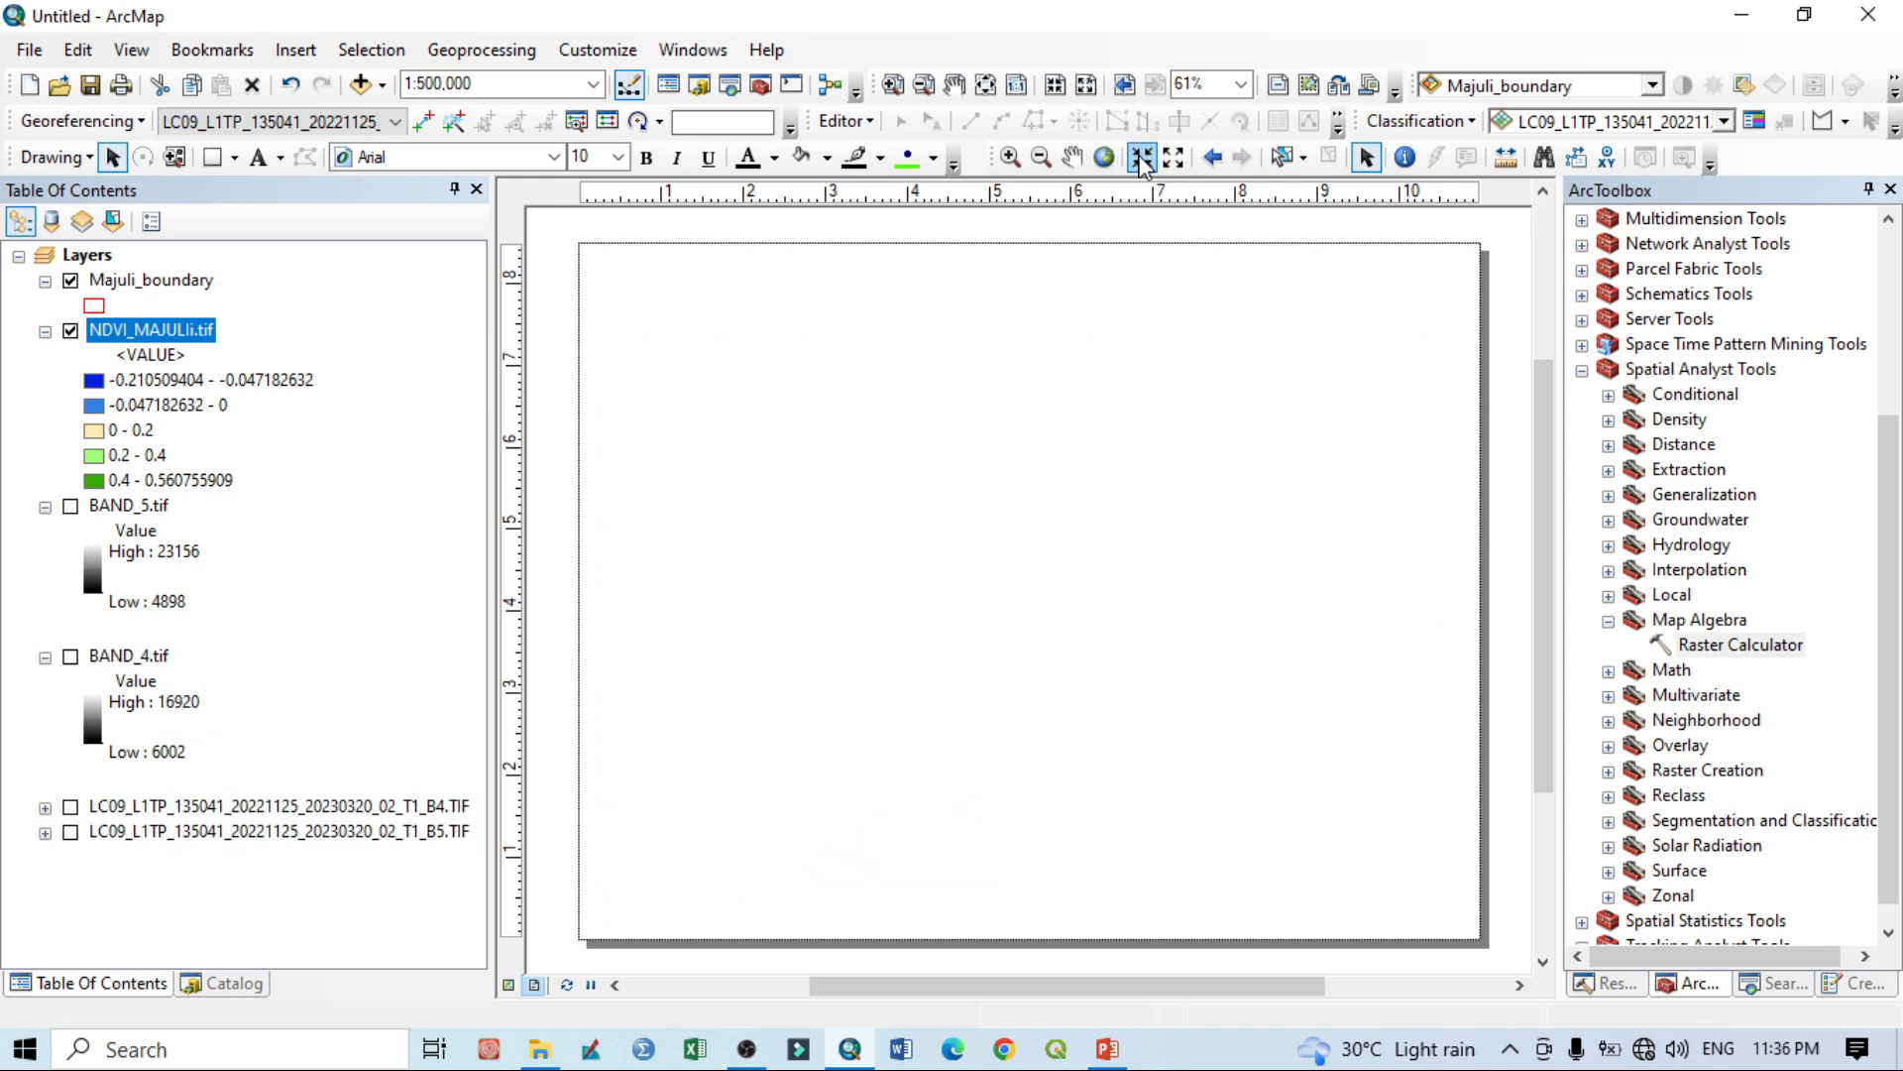
click(1072, 156)
drag(958, 866, 1214, 402)
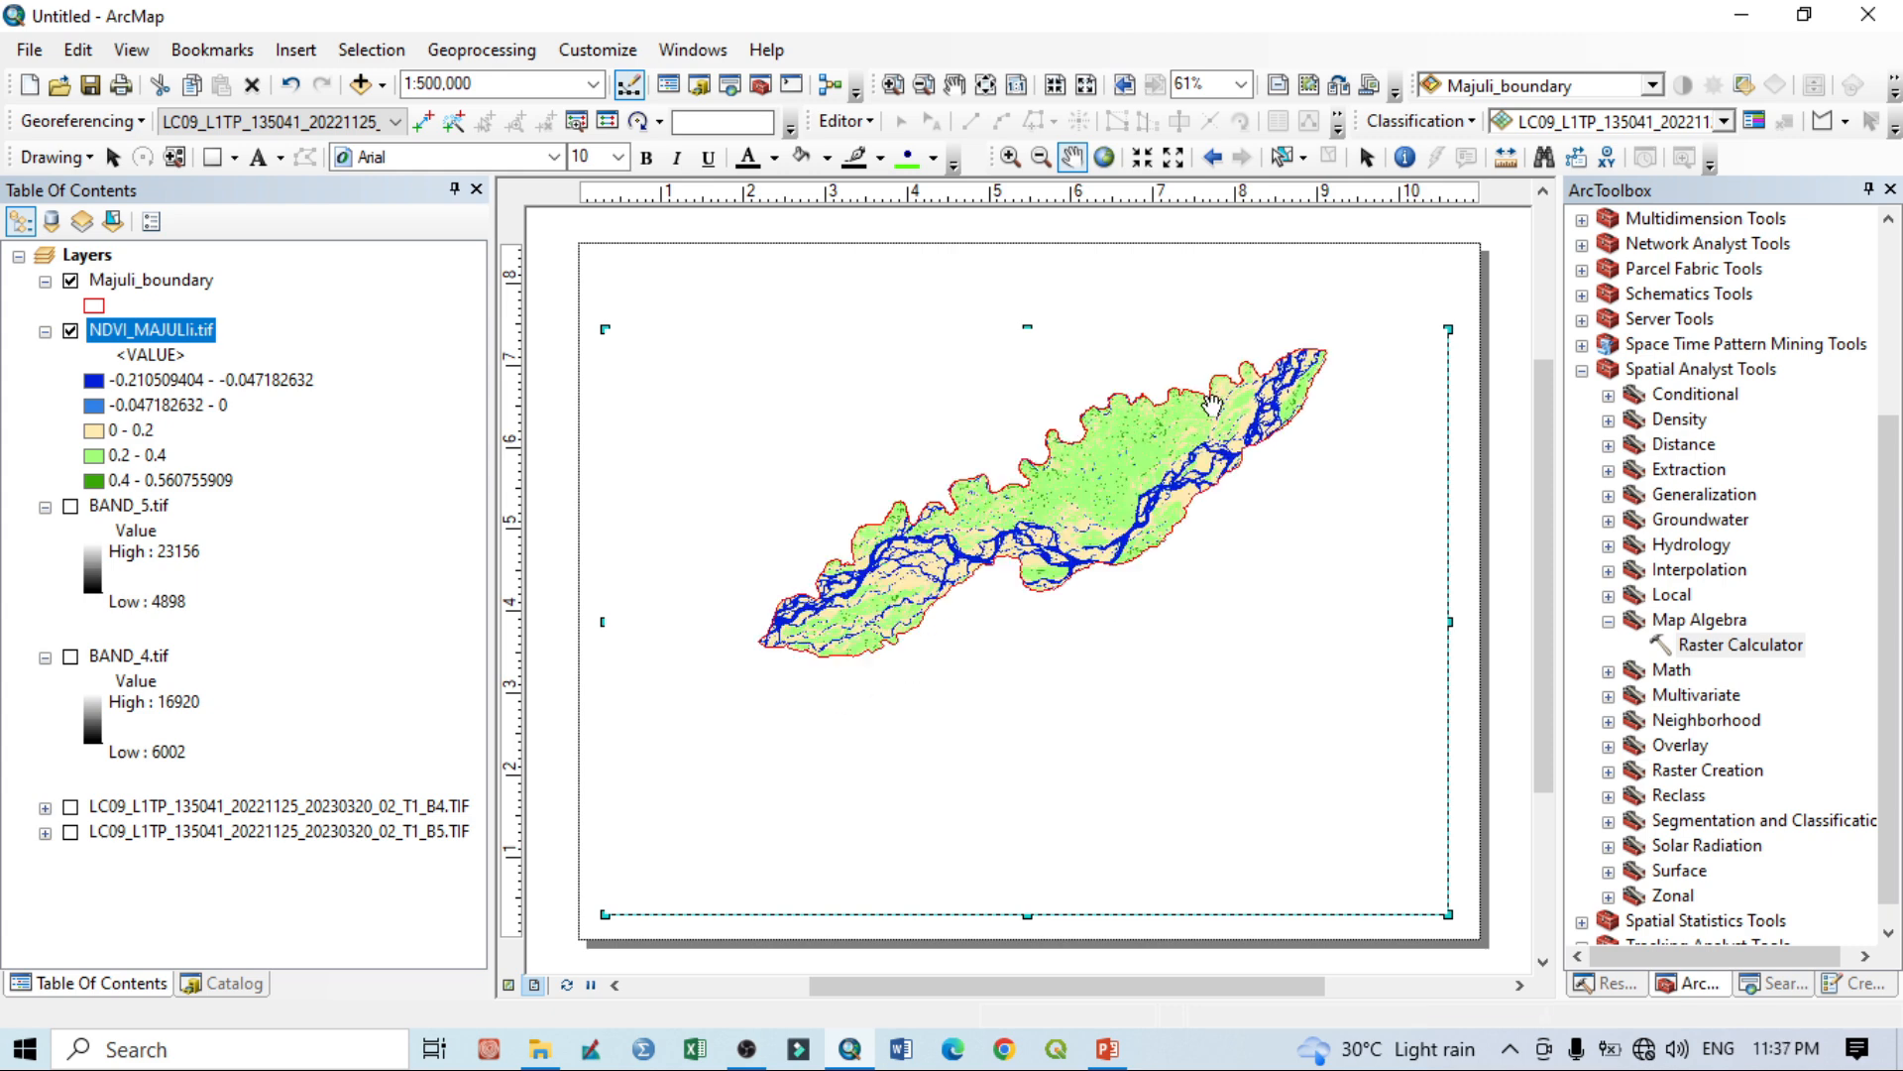
click(1142, 159)
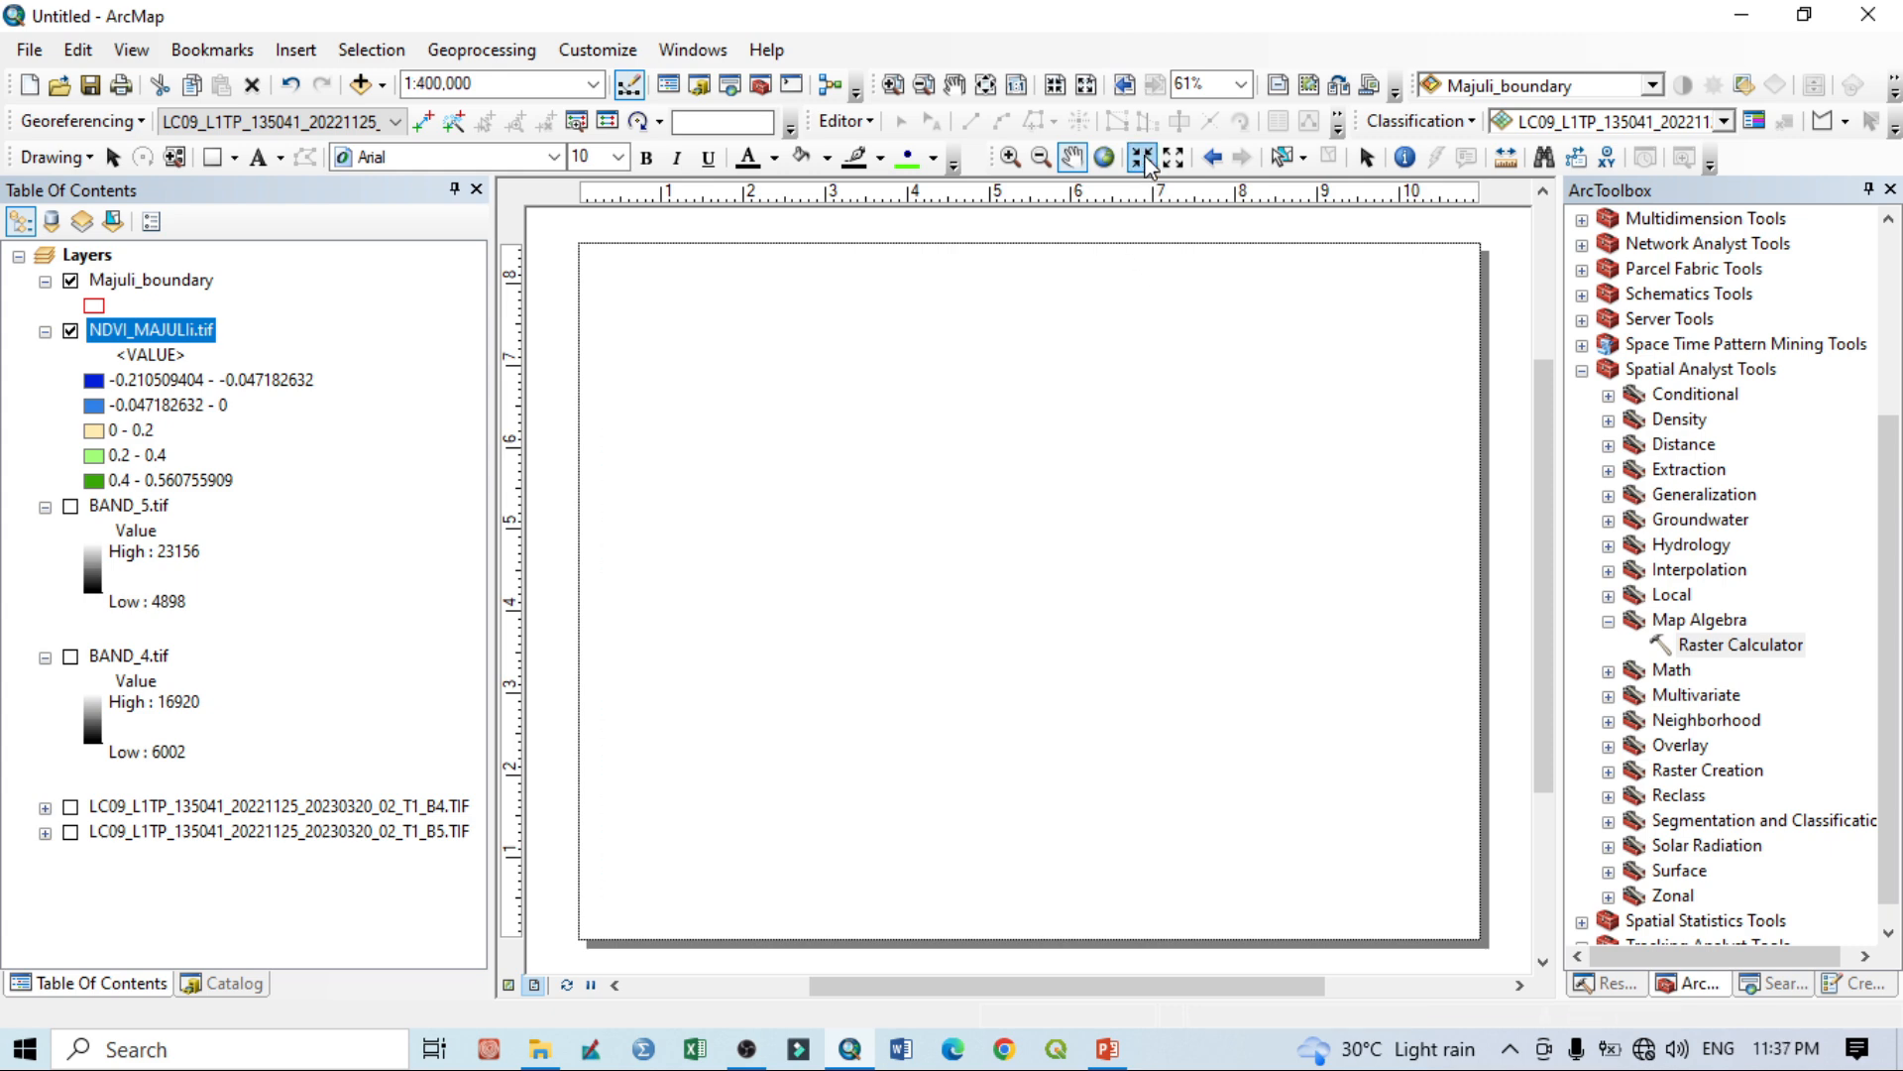
click(1142, 159)
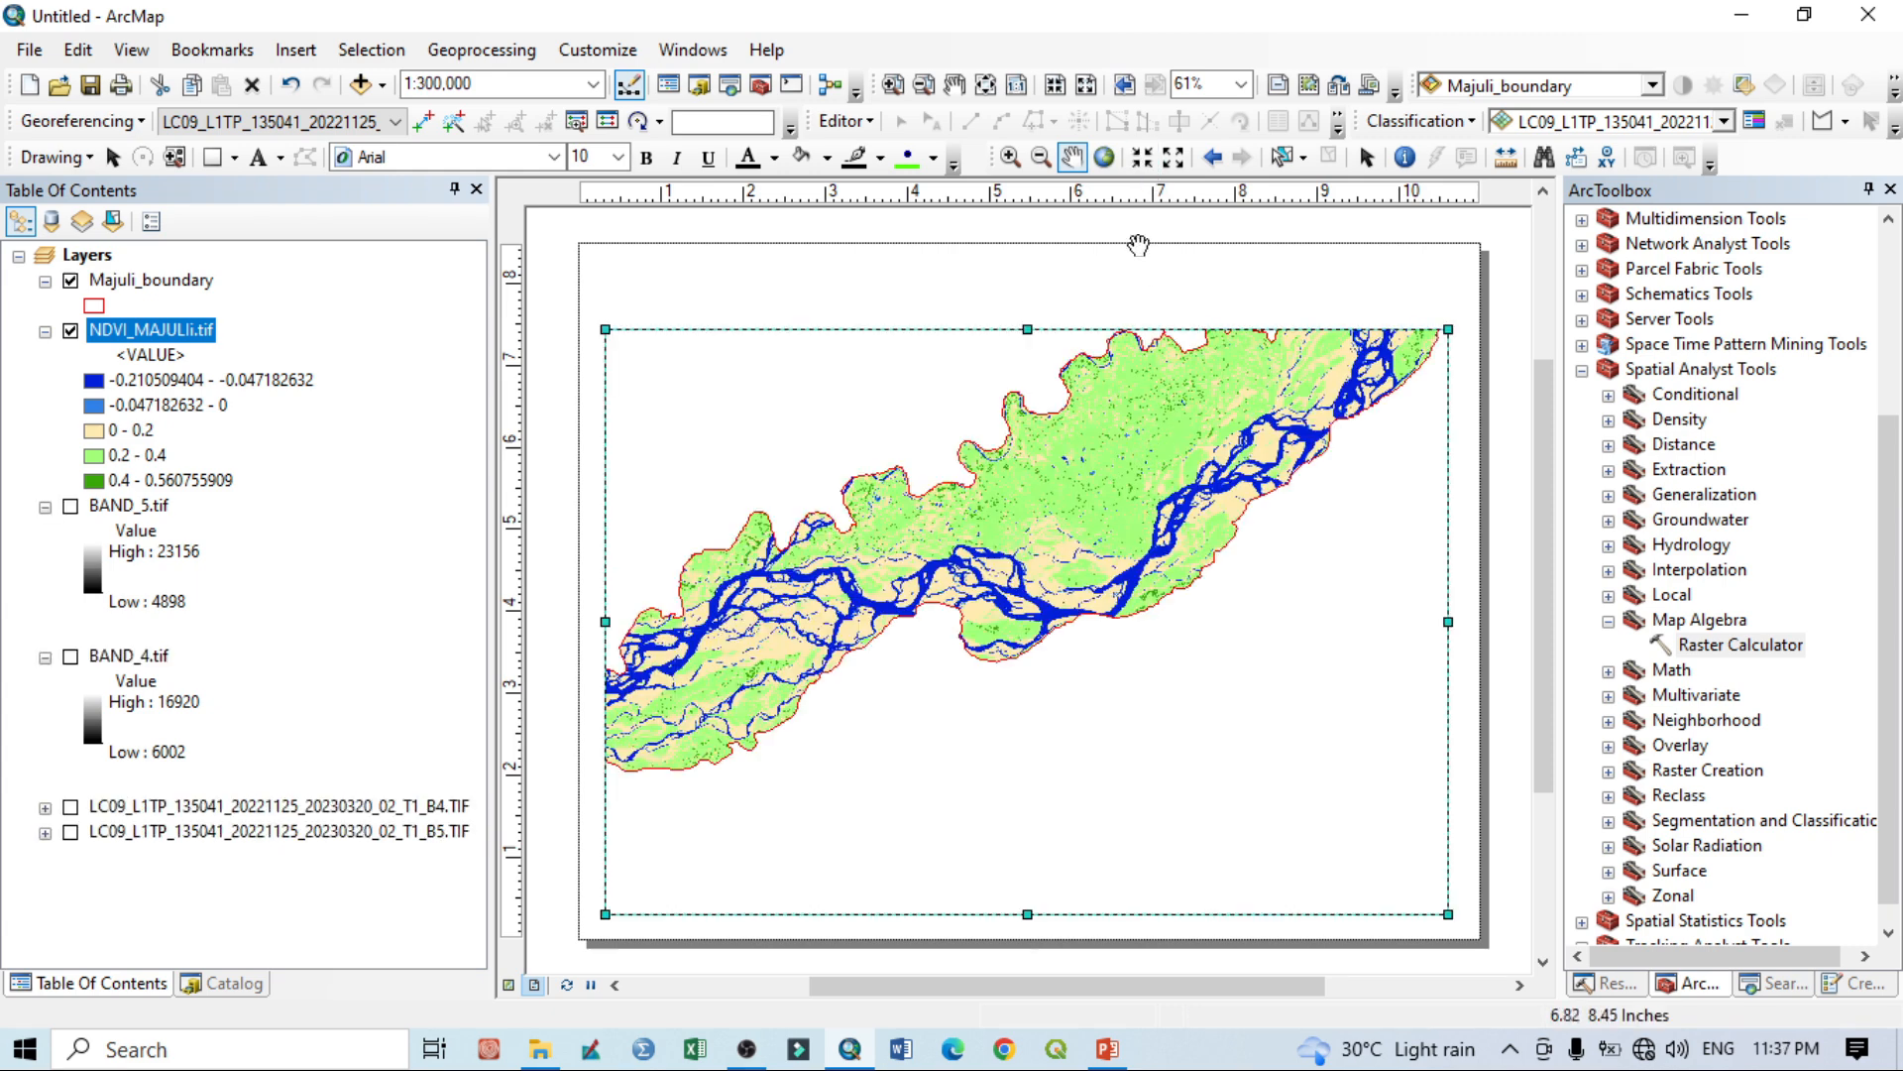
click(1173, 157)
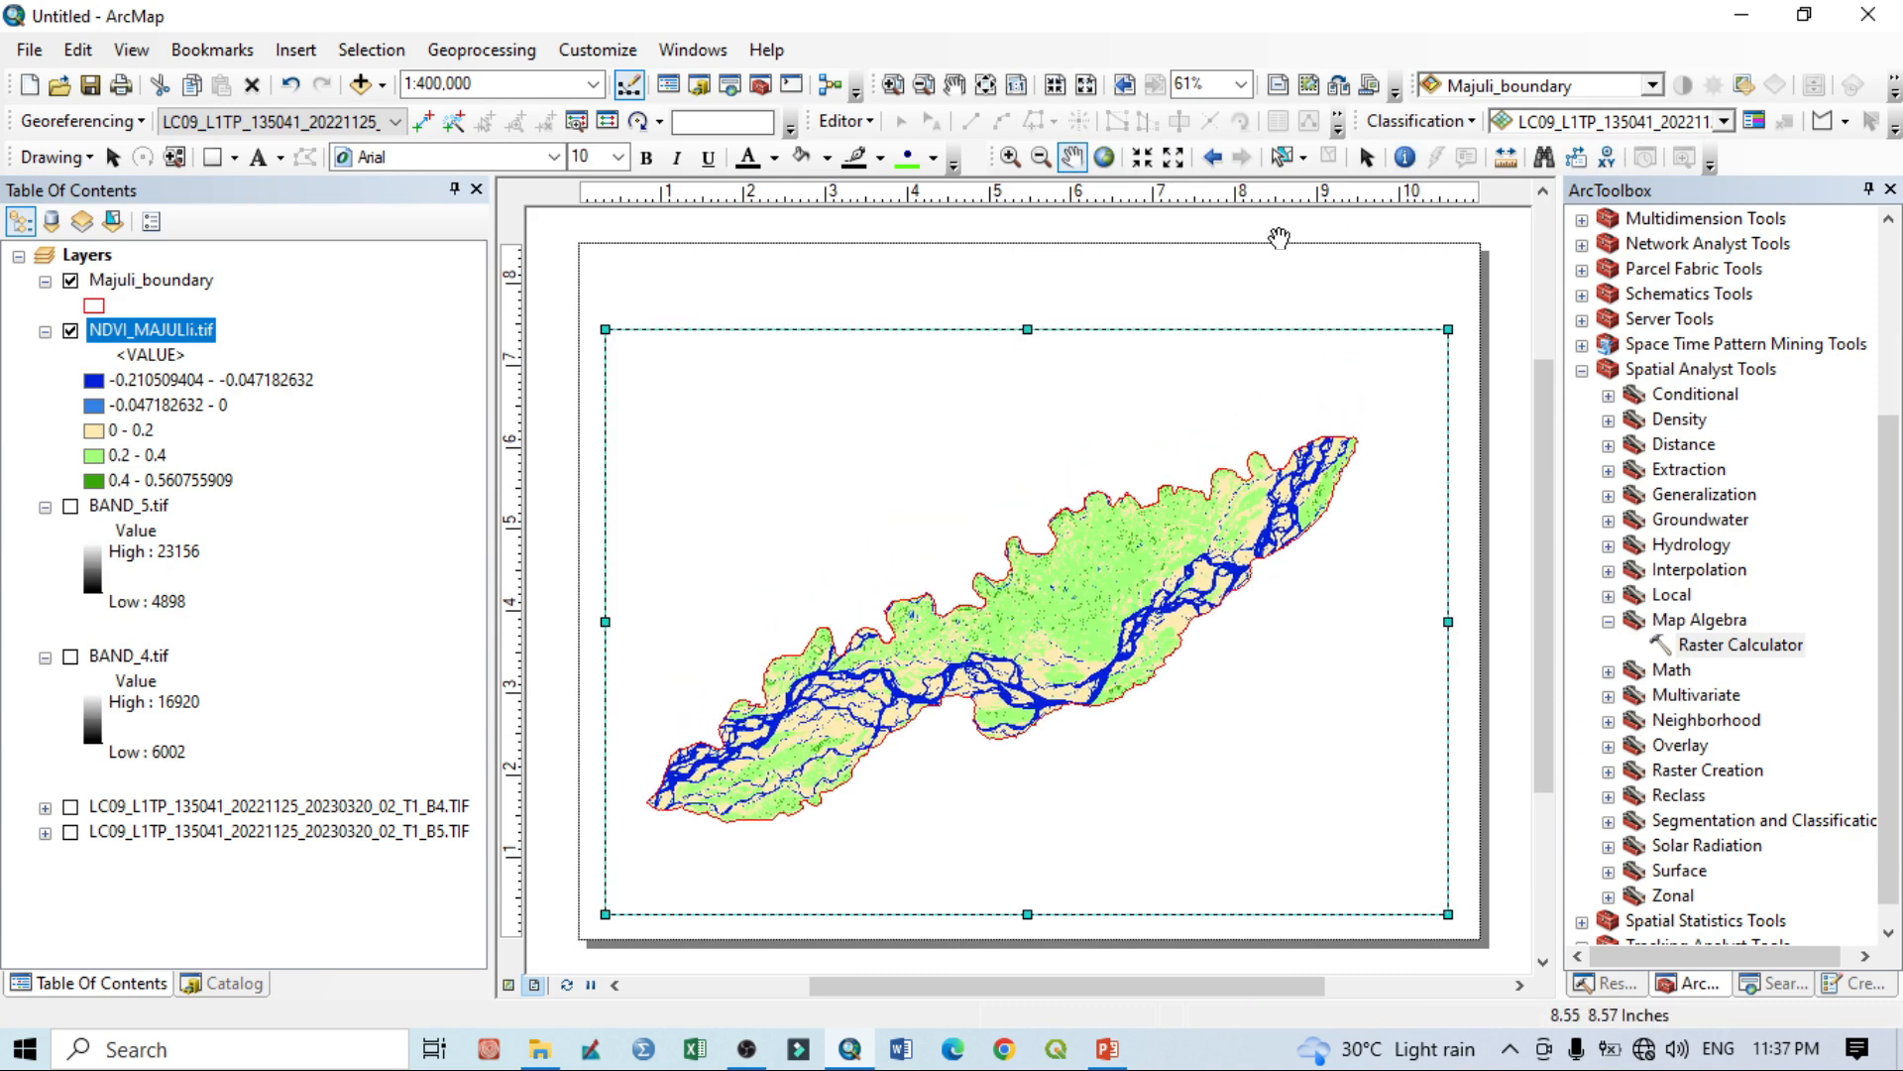
Try to set the map scale to 1:380,000 and recentre Majuli within the data frame.
click(436, 84)
click(434, 83)
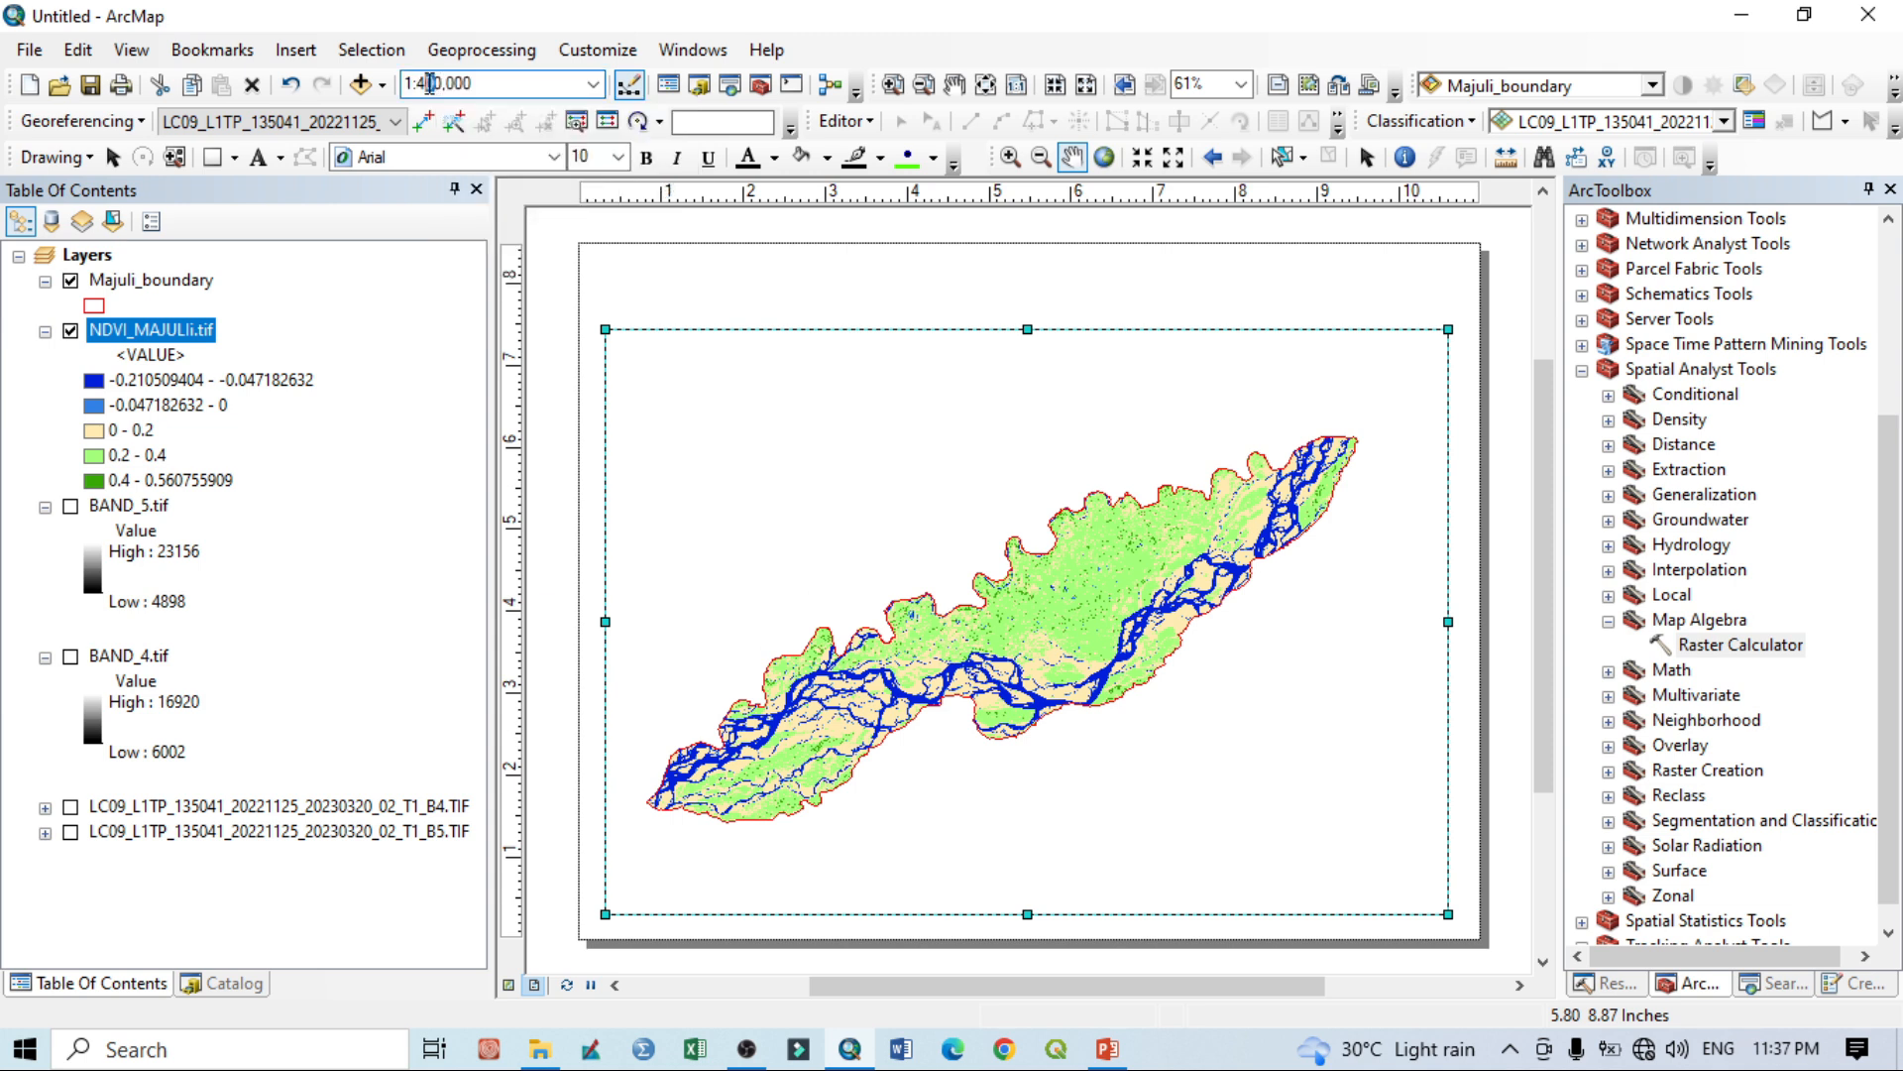
text(38)
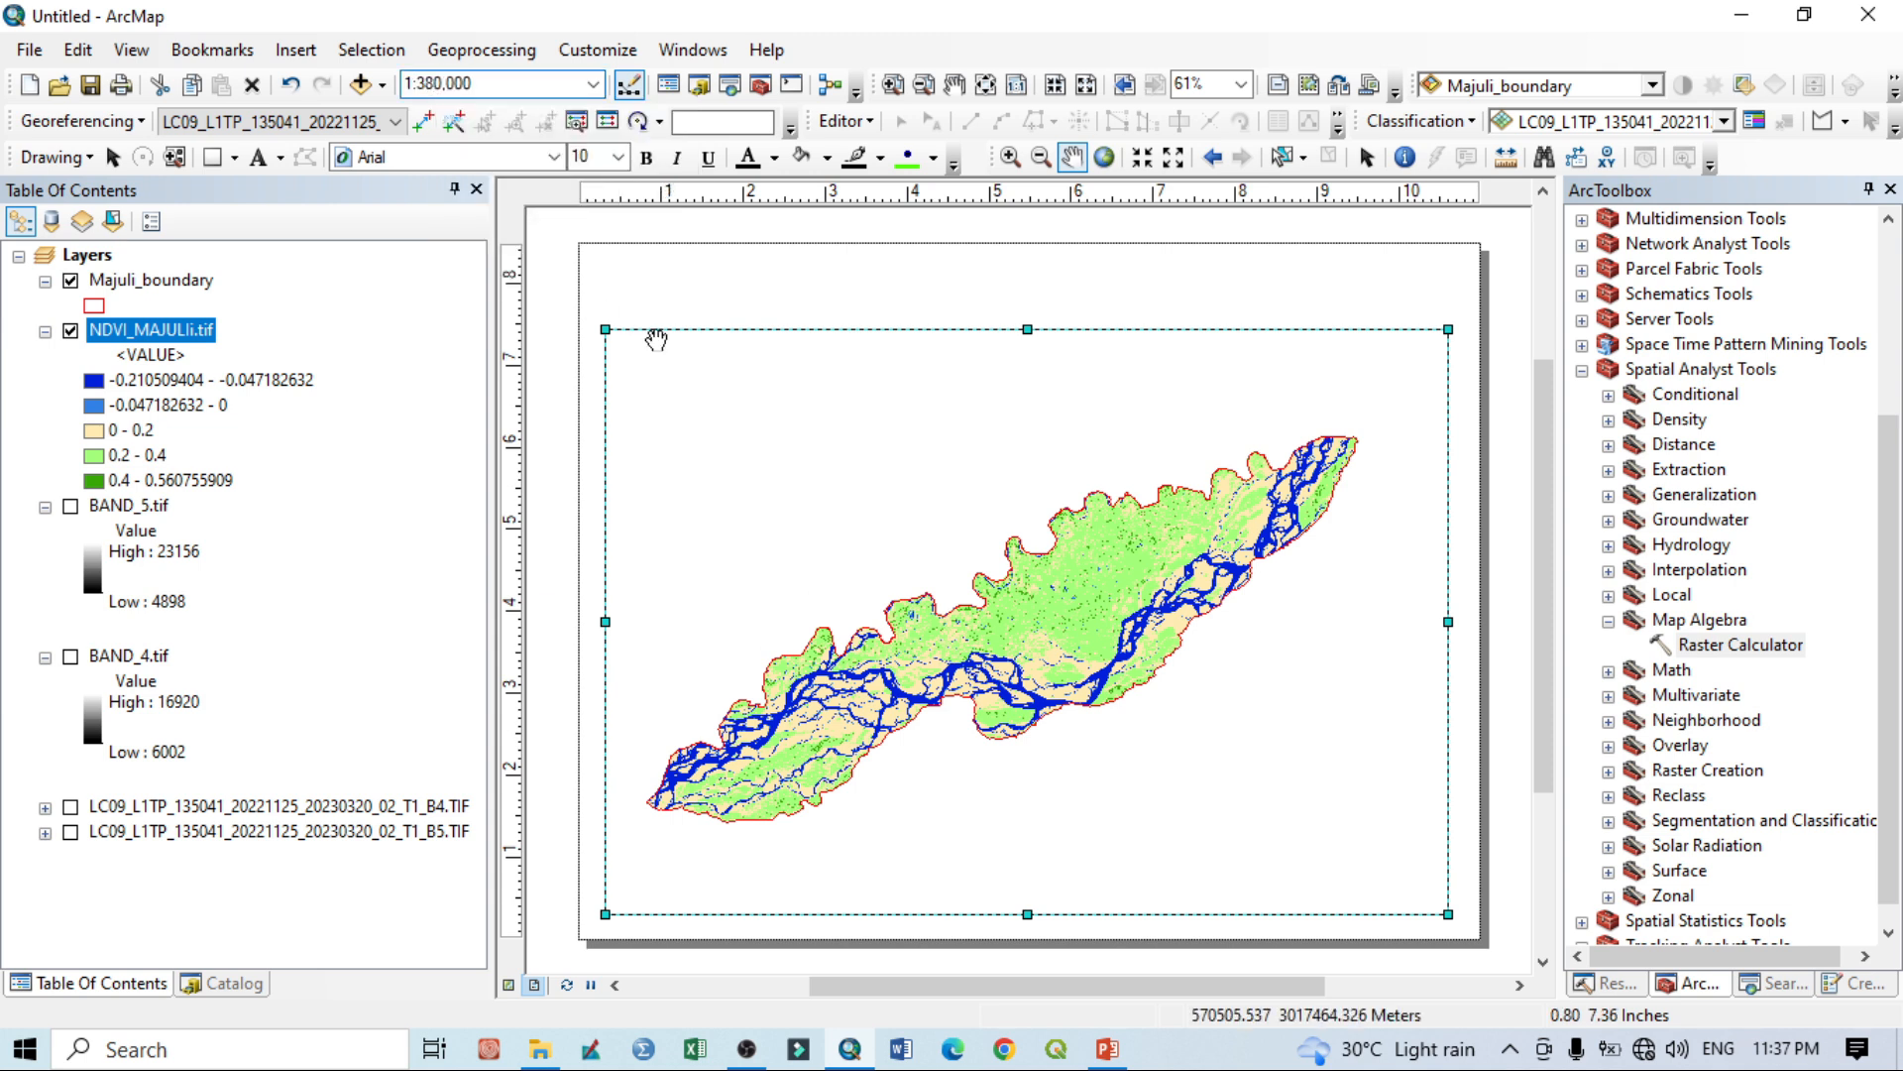
drag(656, 340, 777, 459)
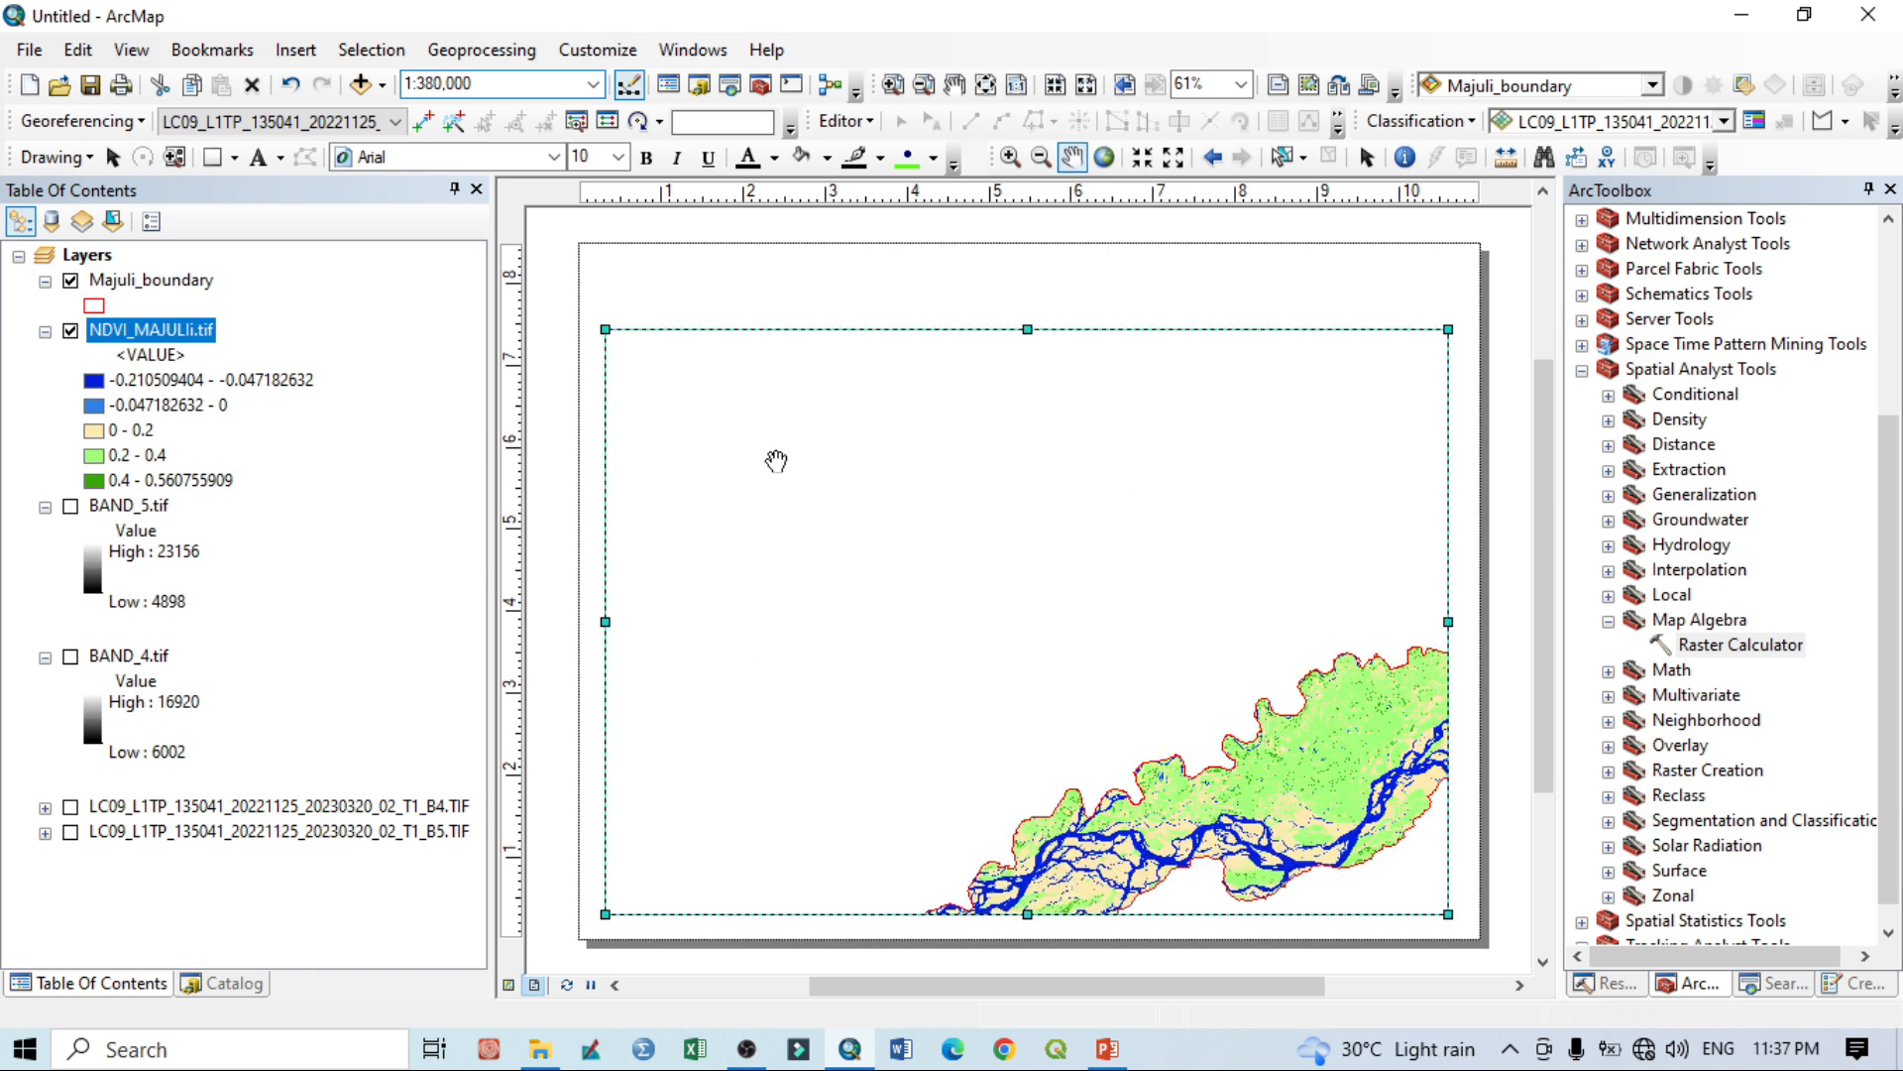
drag(1132, 705, 975, 530)
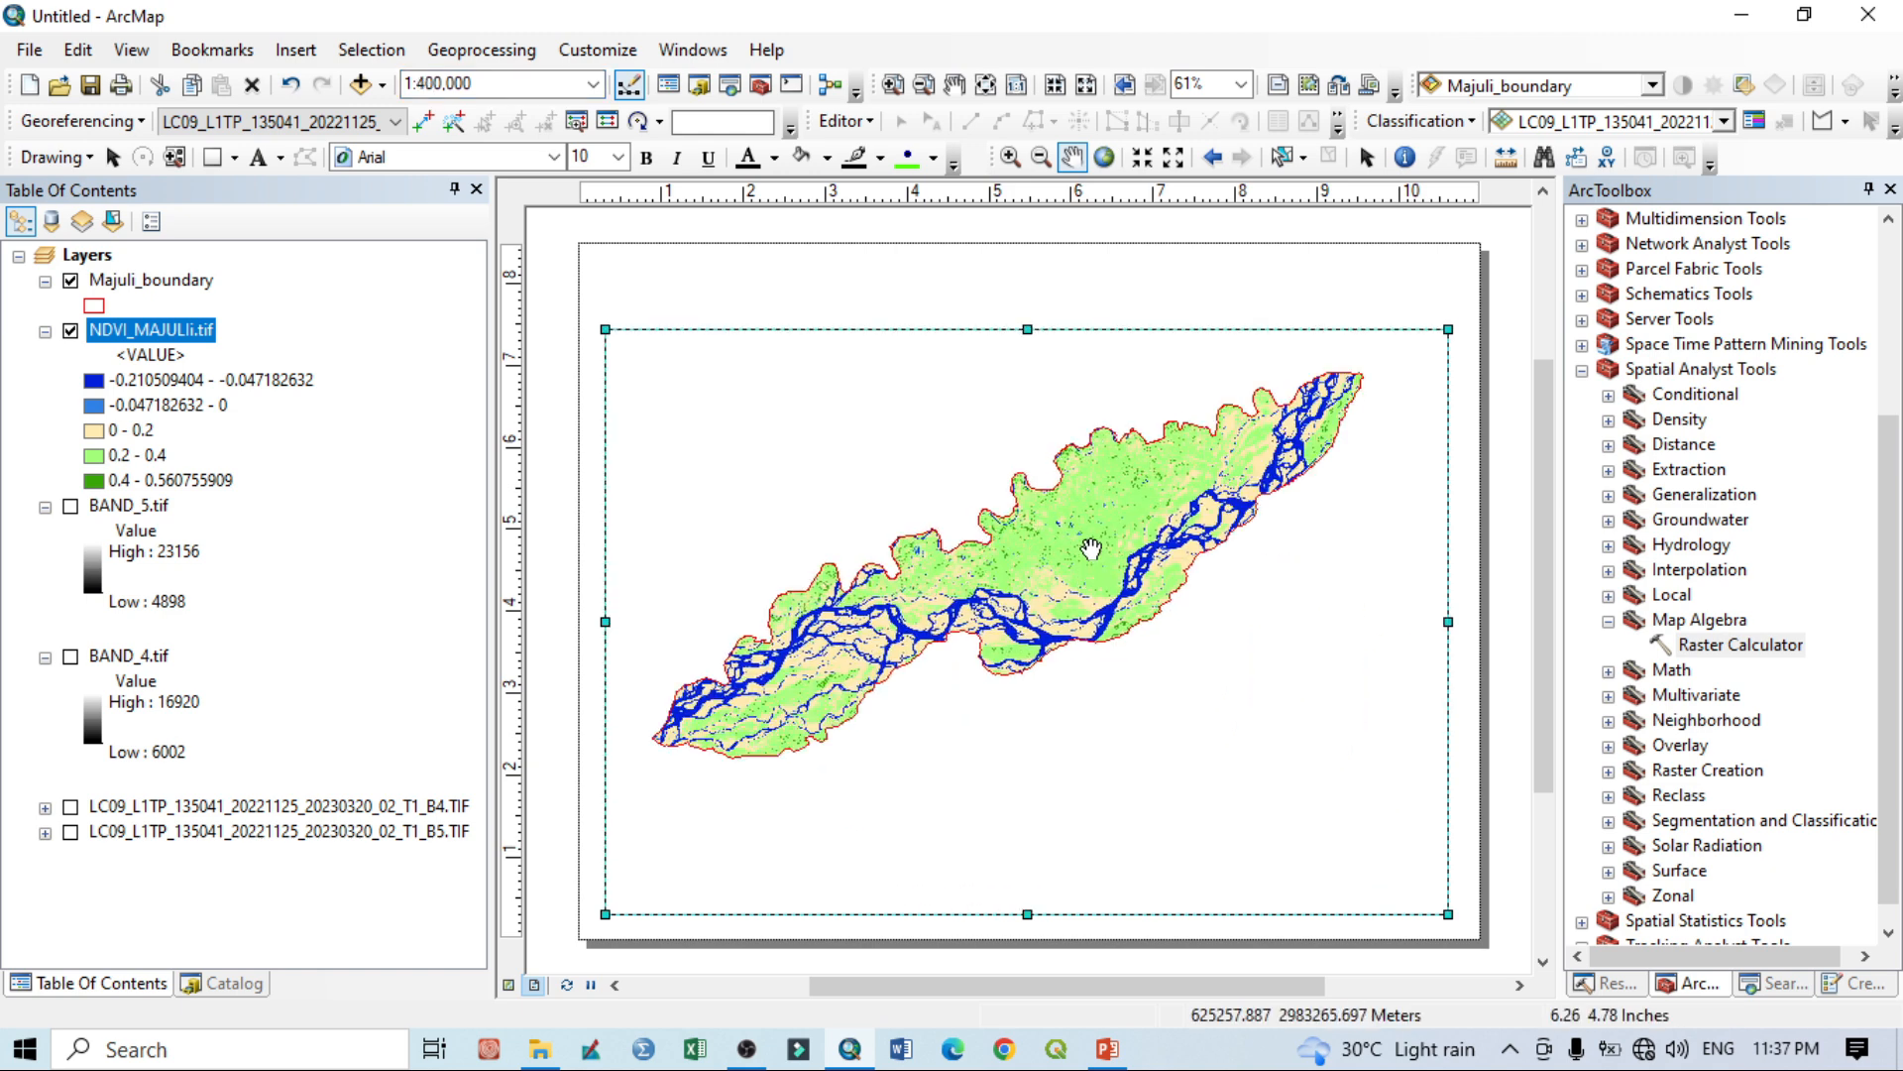
drag(1092, 549, 1105, 595)
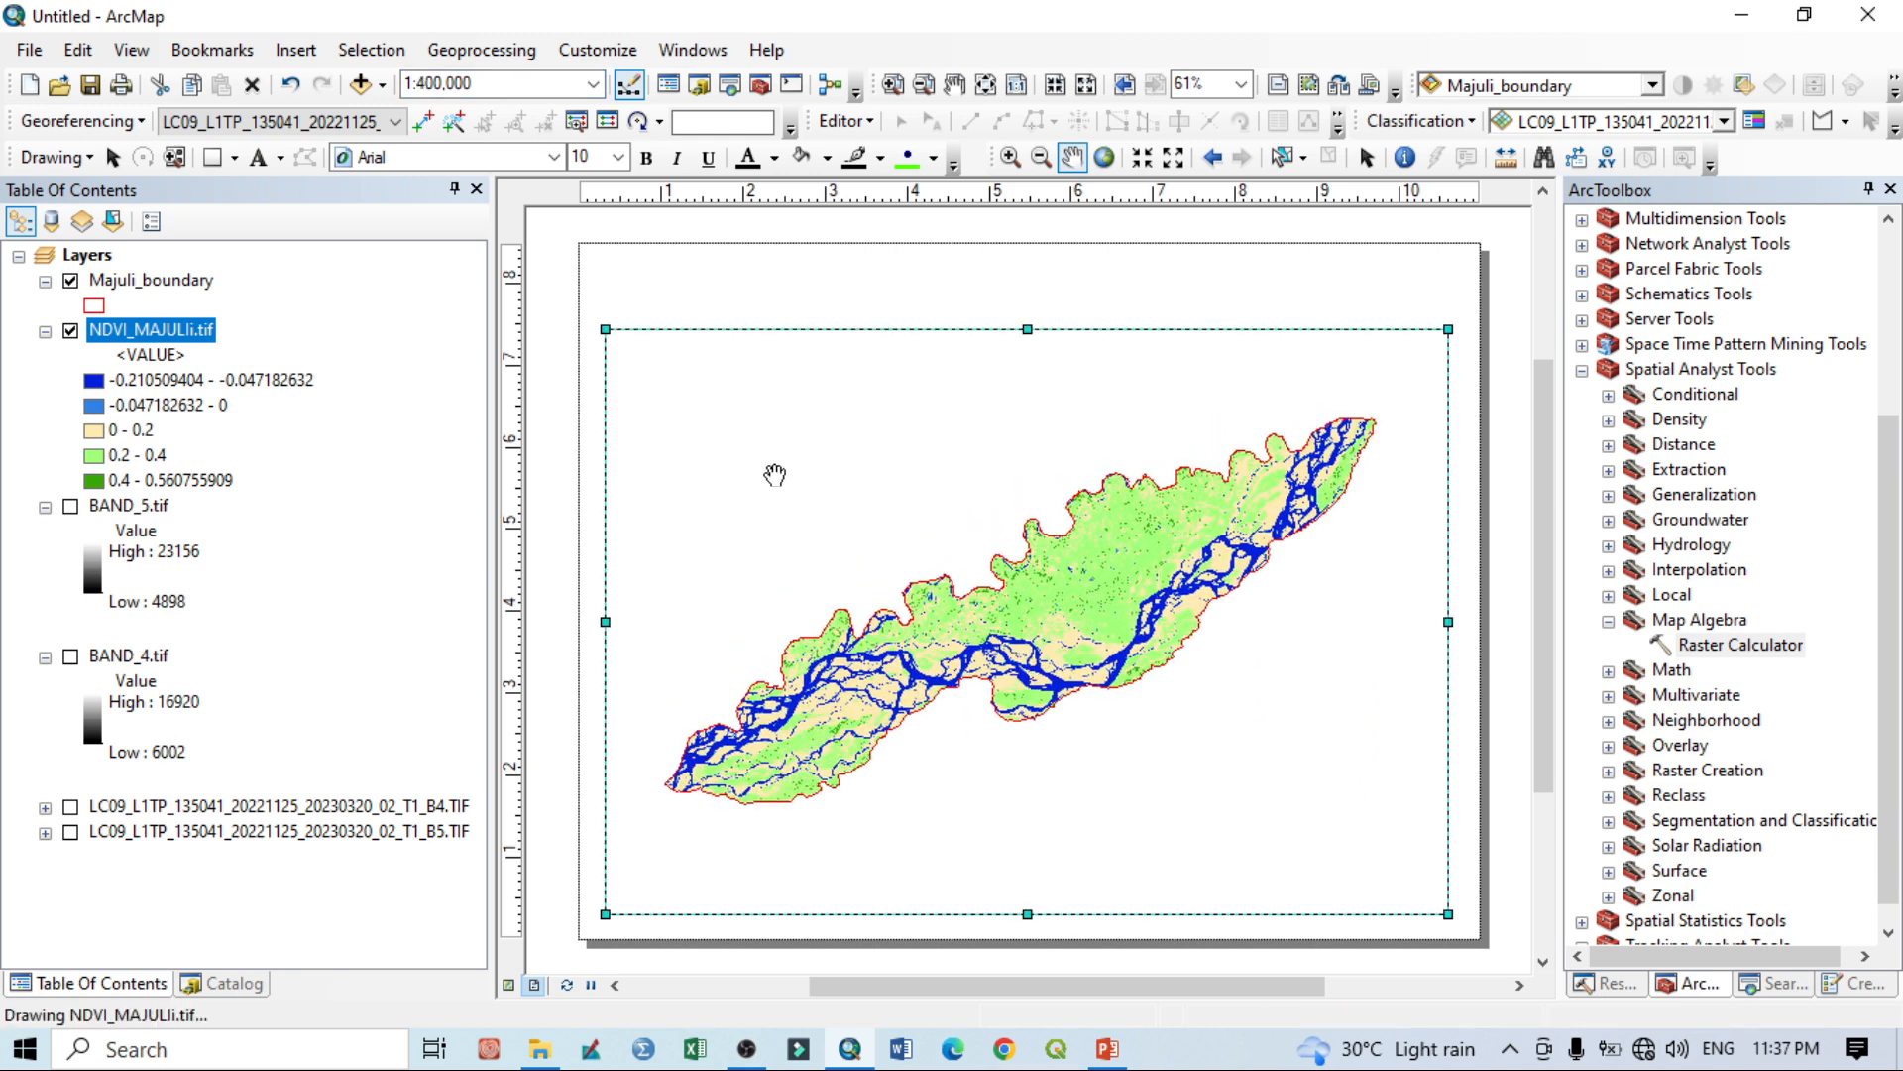
Set the map scale to 1:380,000.
click(433, 85)
click(434, 88)
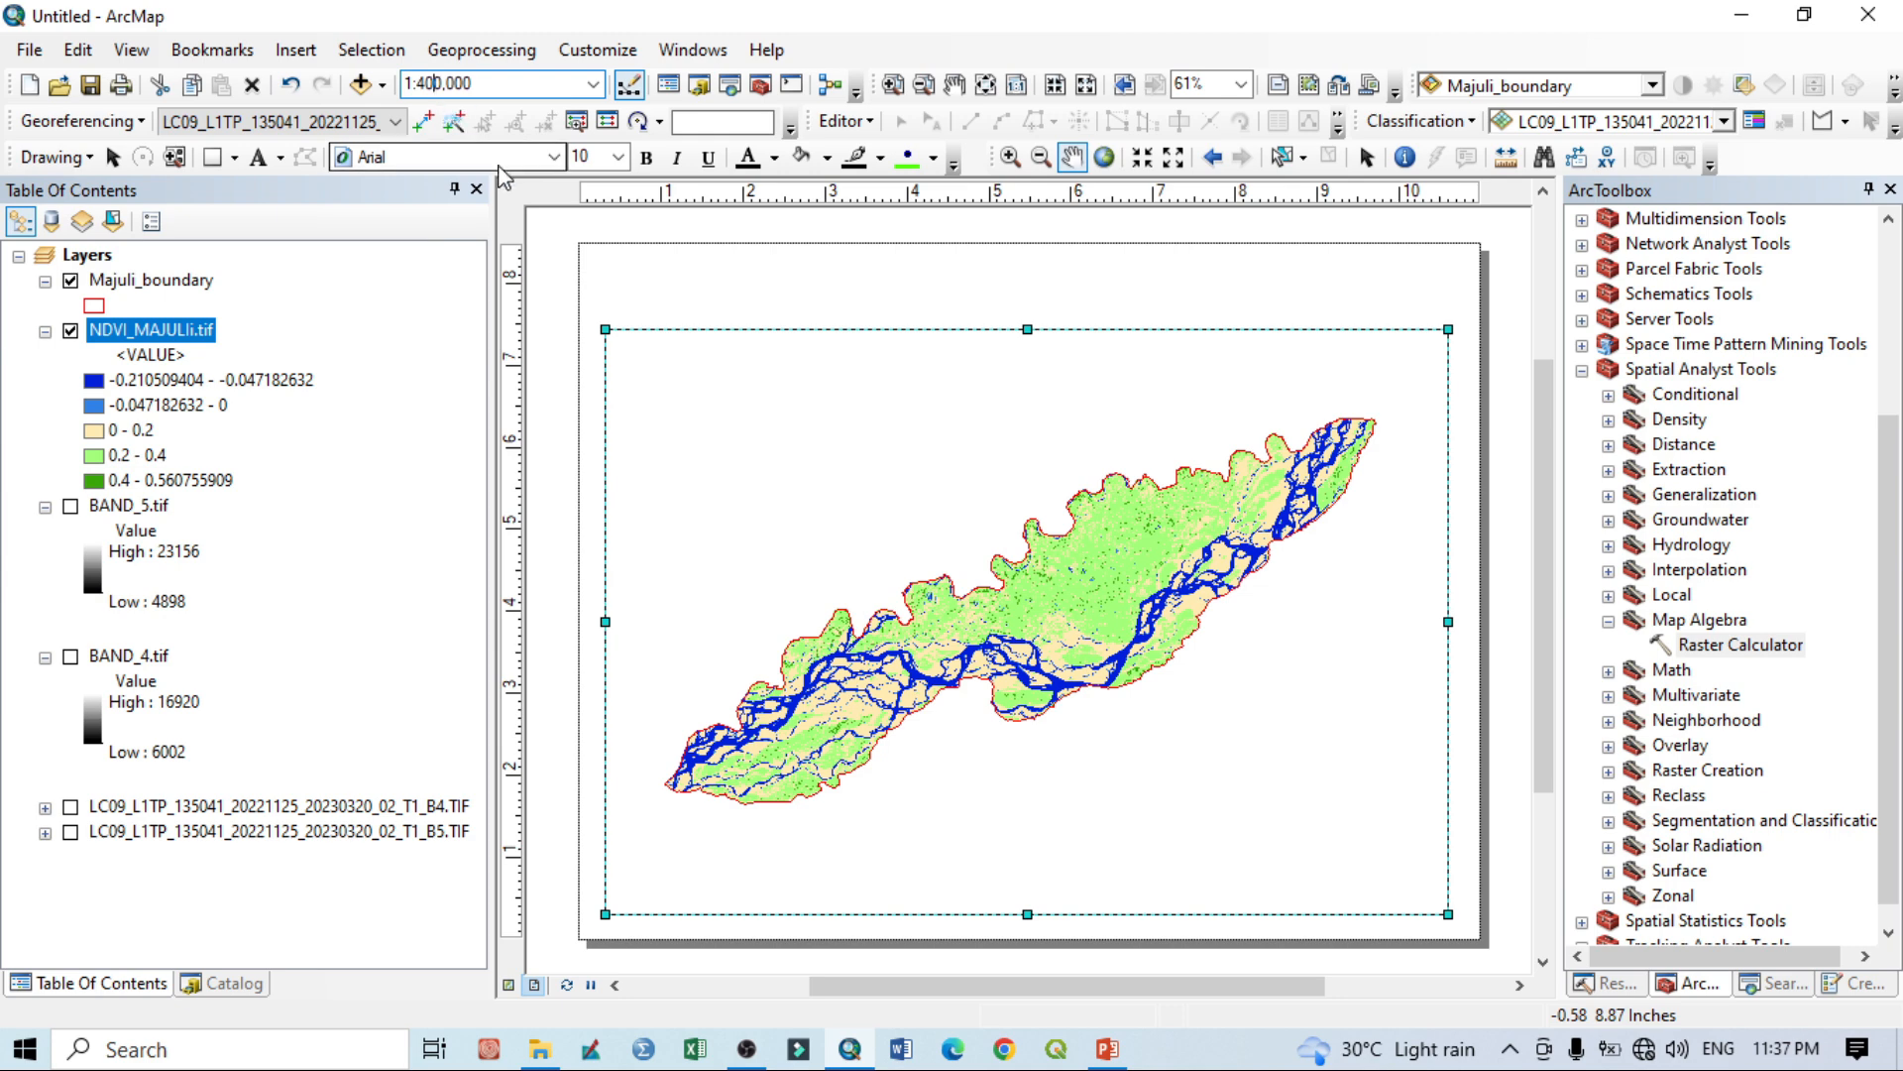
key(BackSpace)
text(38)
key(Return)
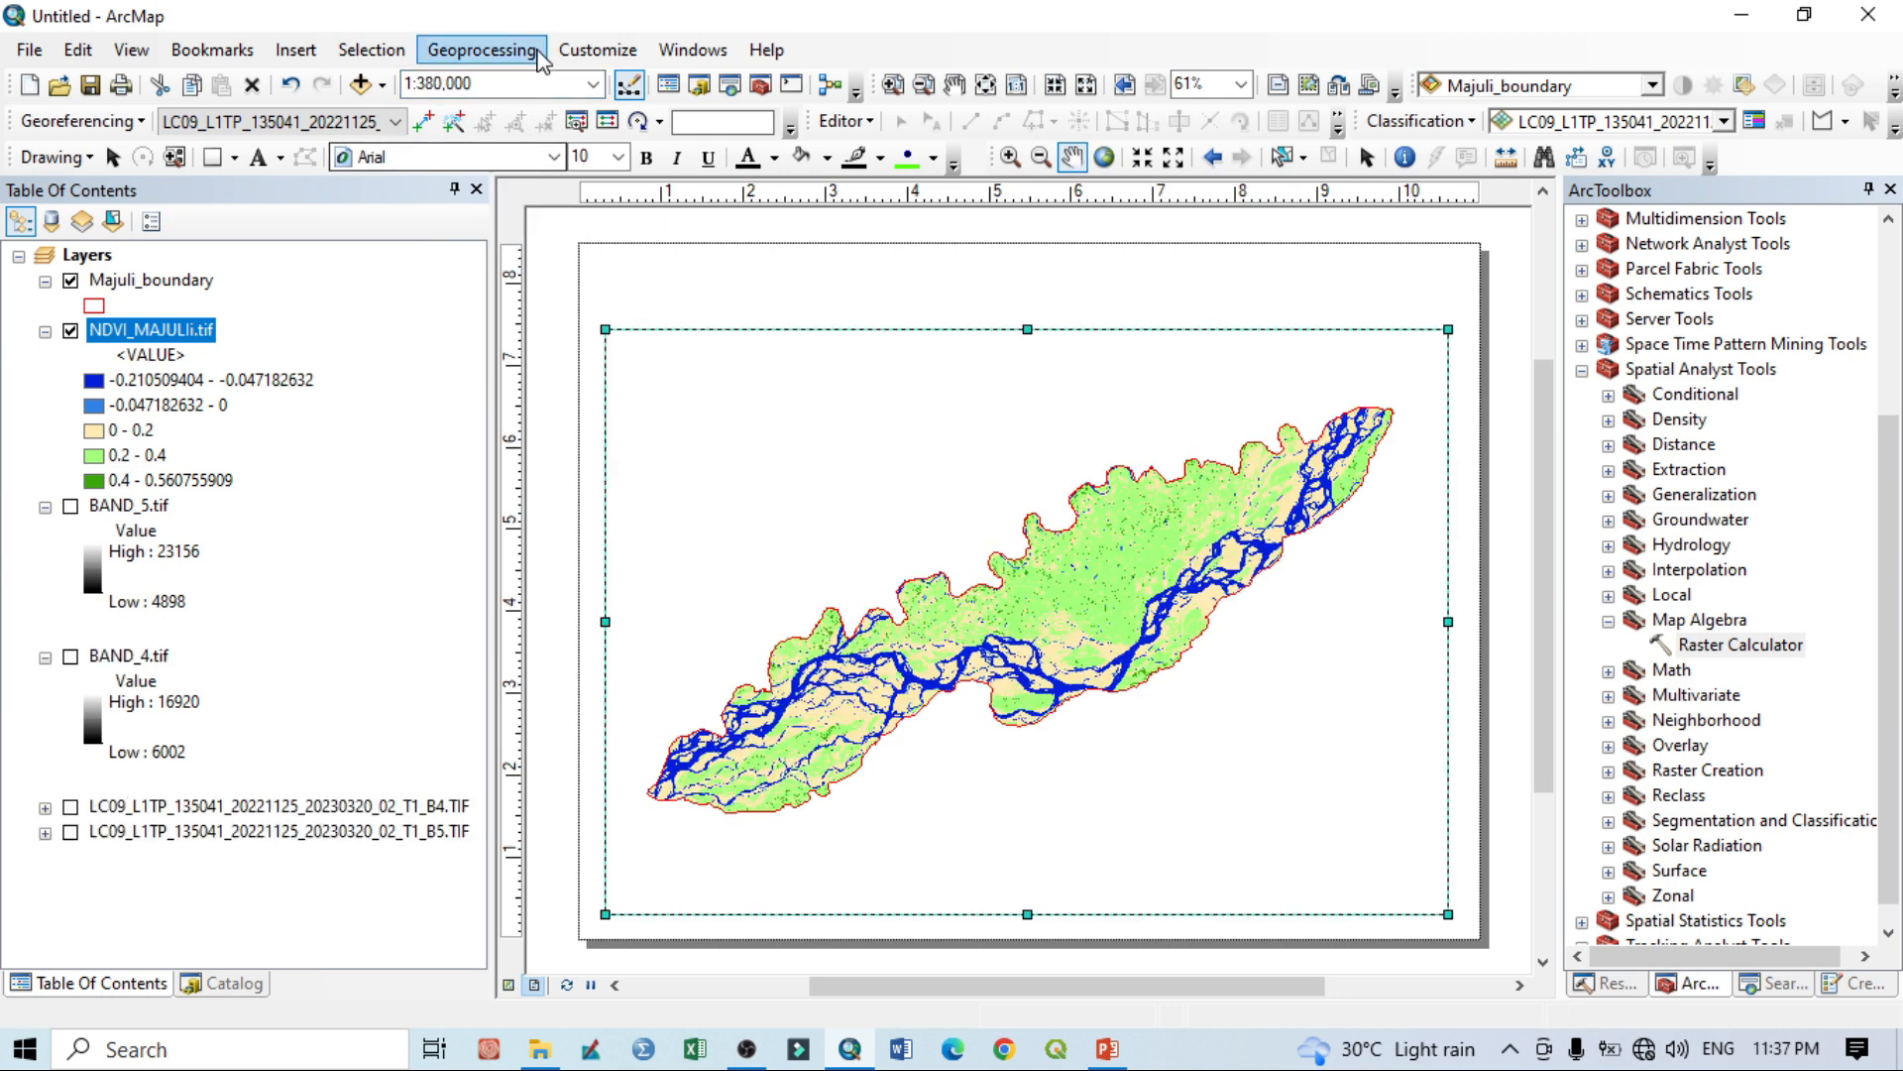
Enlarge the map in the data frame by setting its scale to 1:350,000.
click(435, 82)
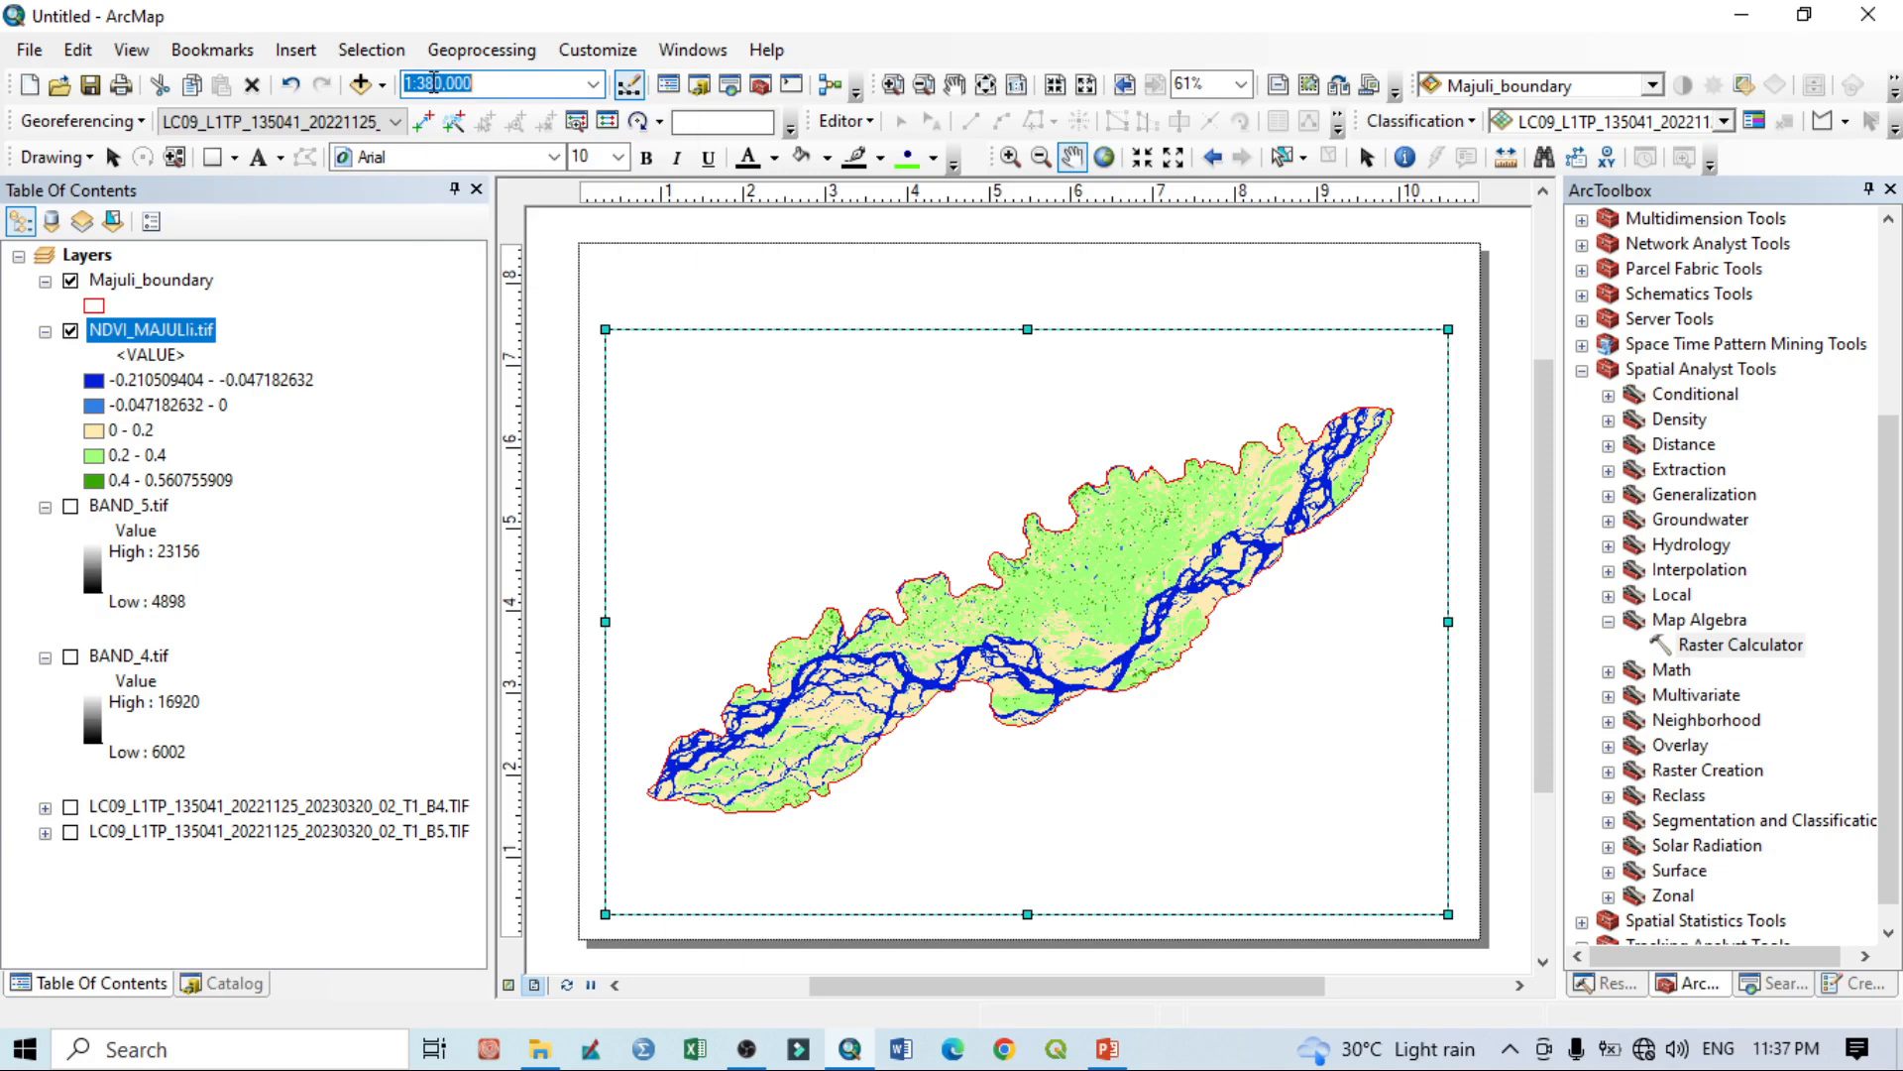
click(434, 84)
key(BackSpace)
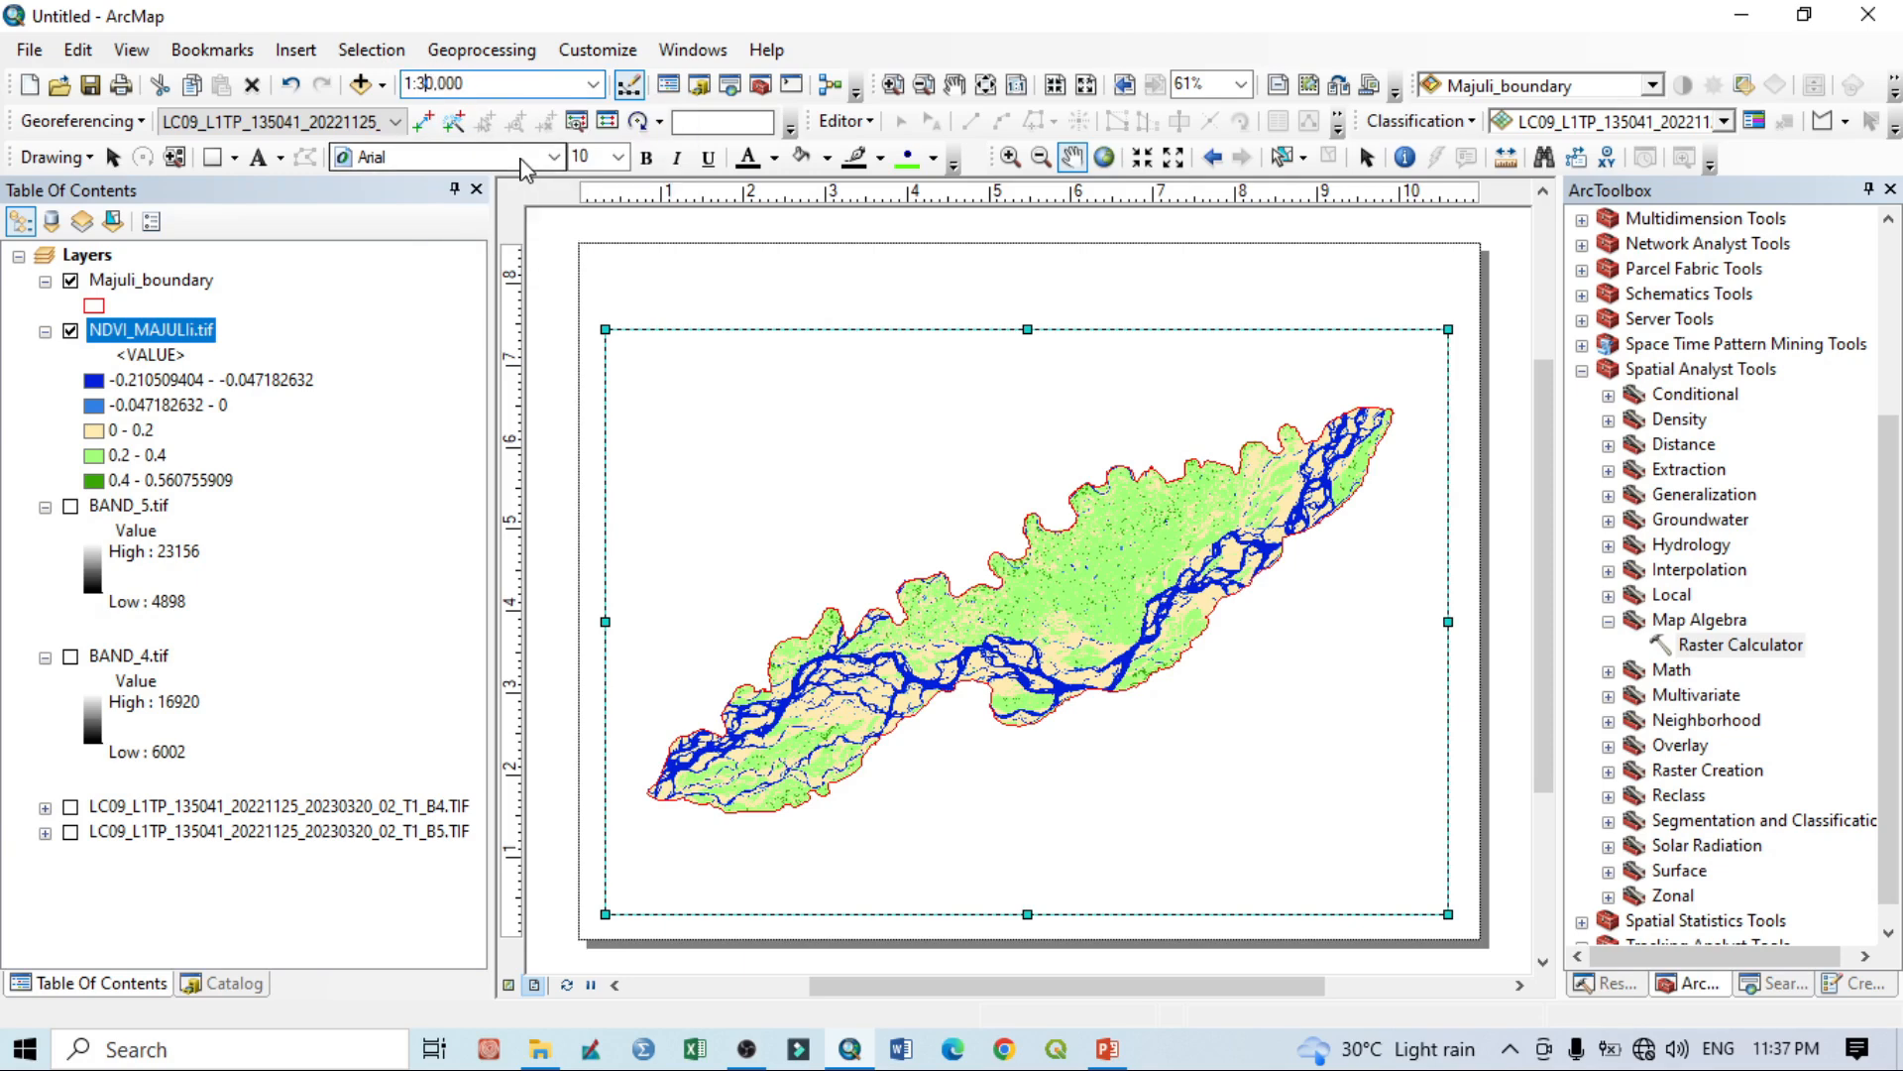
text(5)
key(Return)
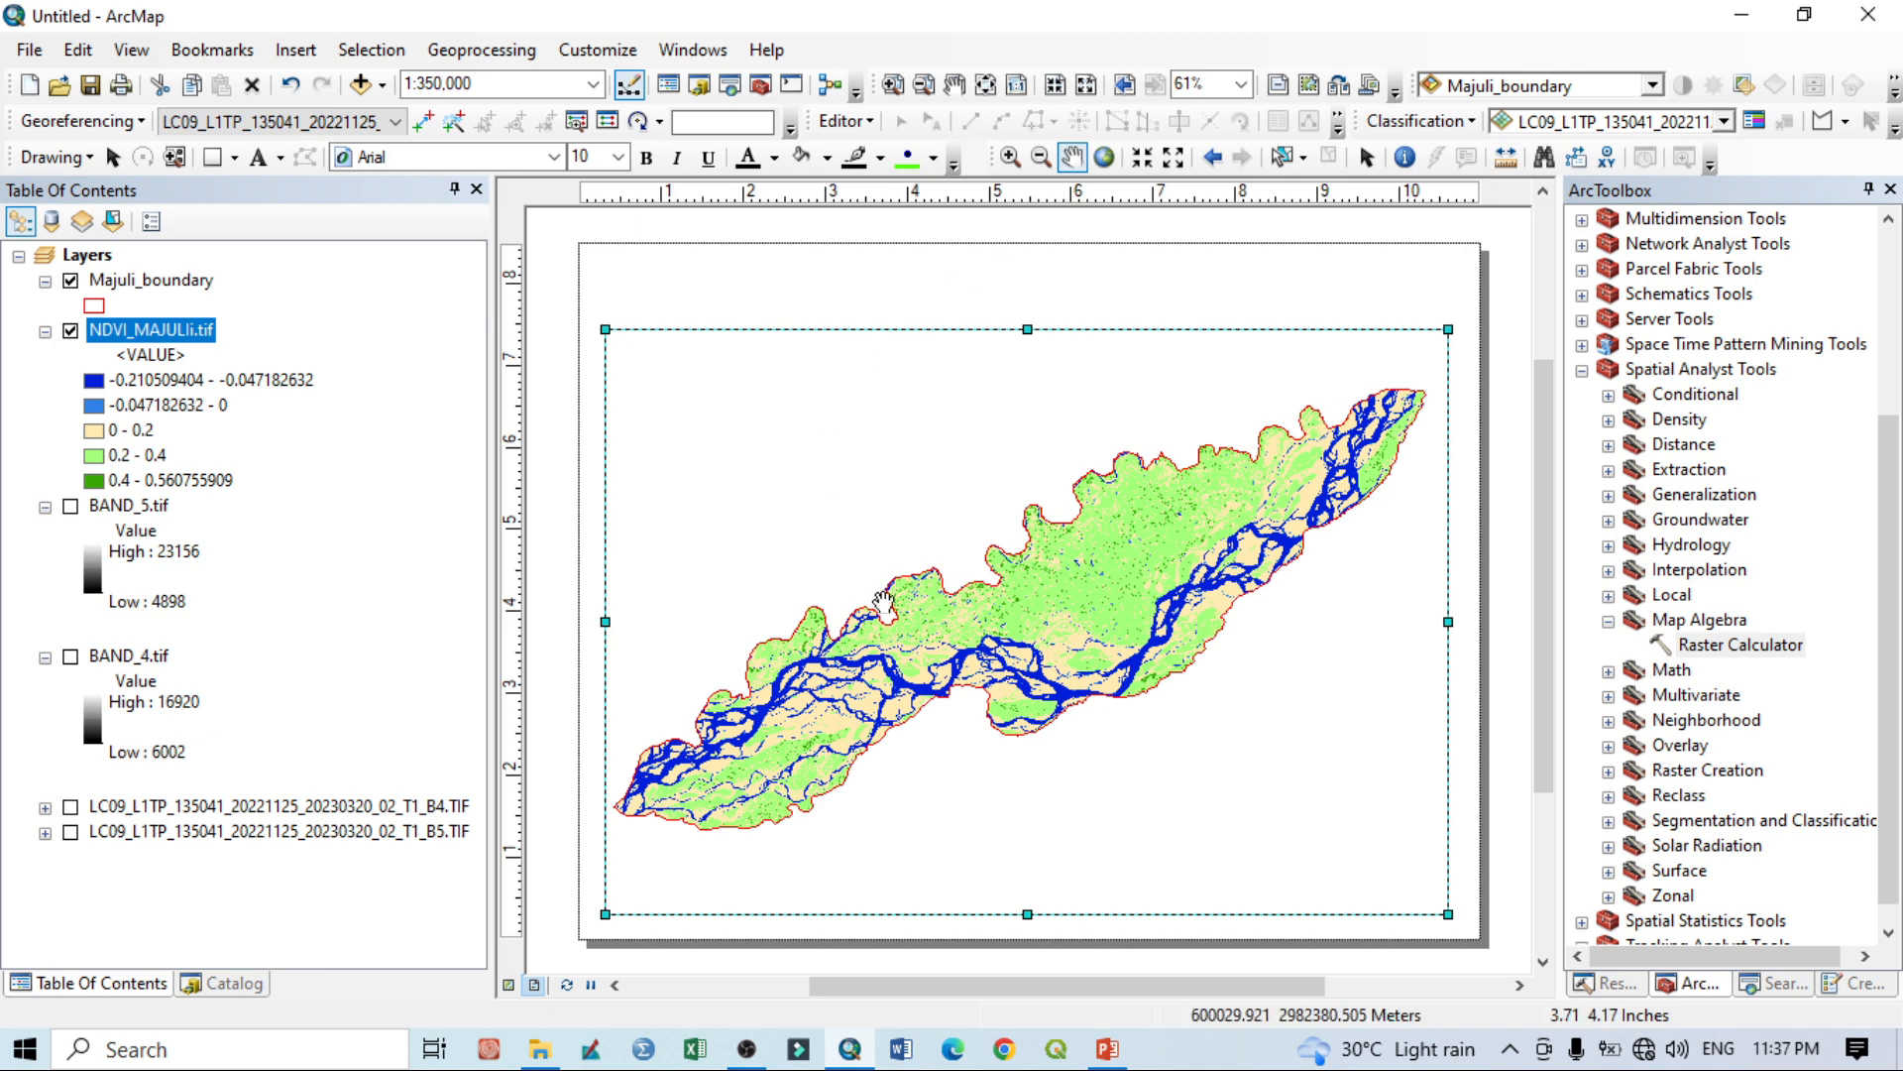
Add a graticule to the data frame with labels only and 10-minute intervals for parallels and meridians.
right_click(803, 429)
click(913, 929)
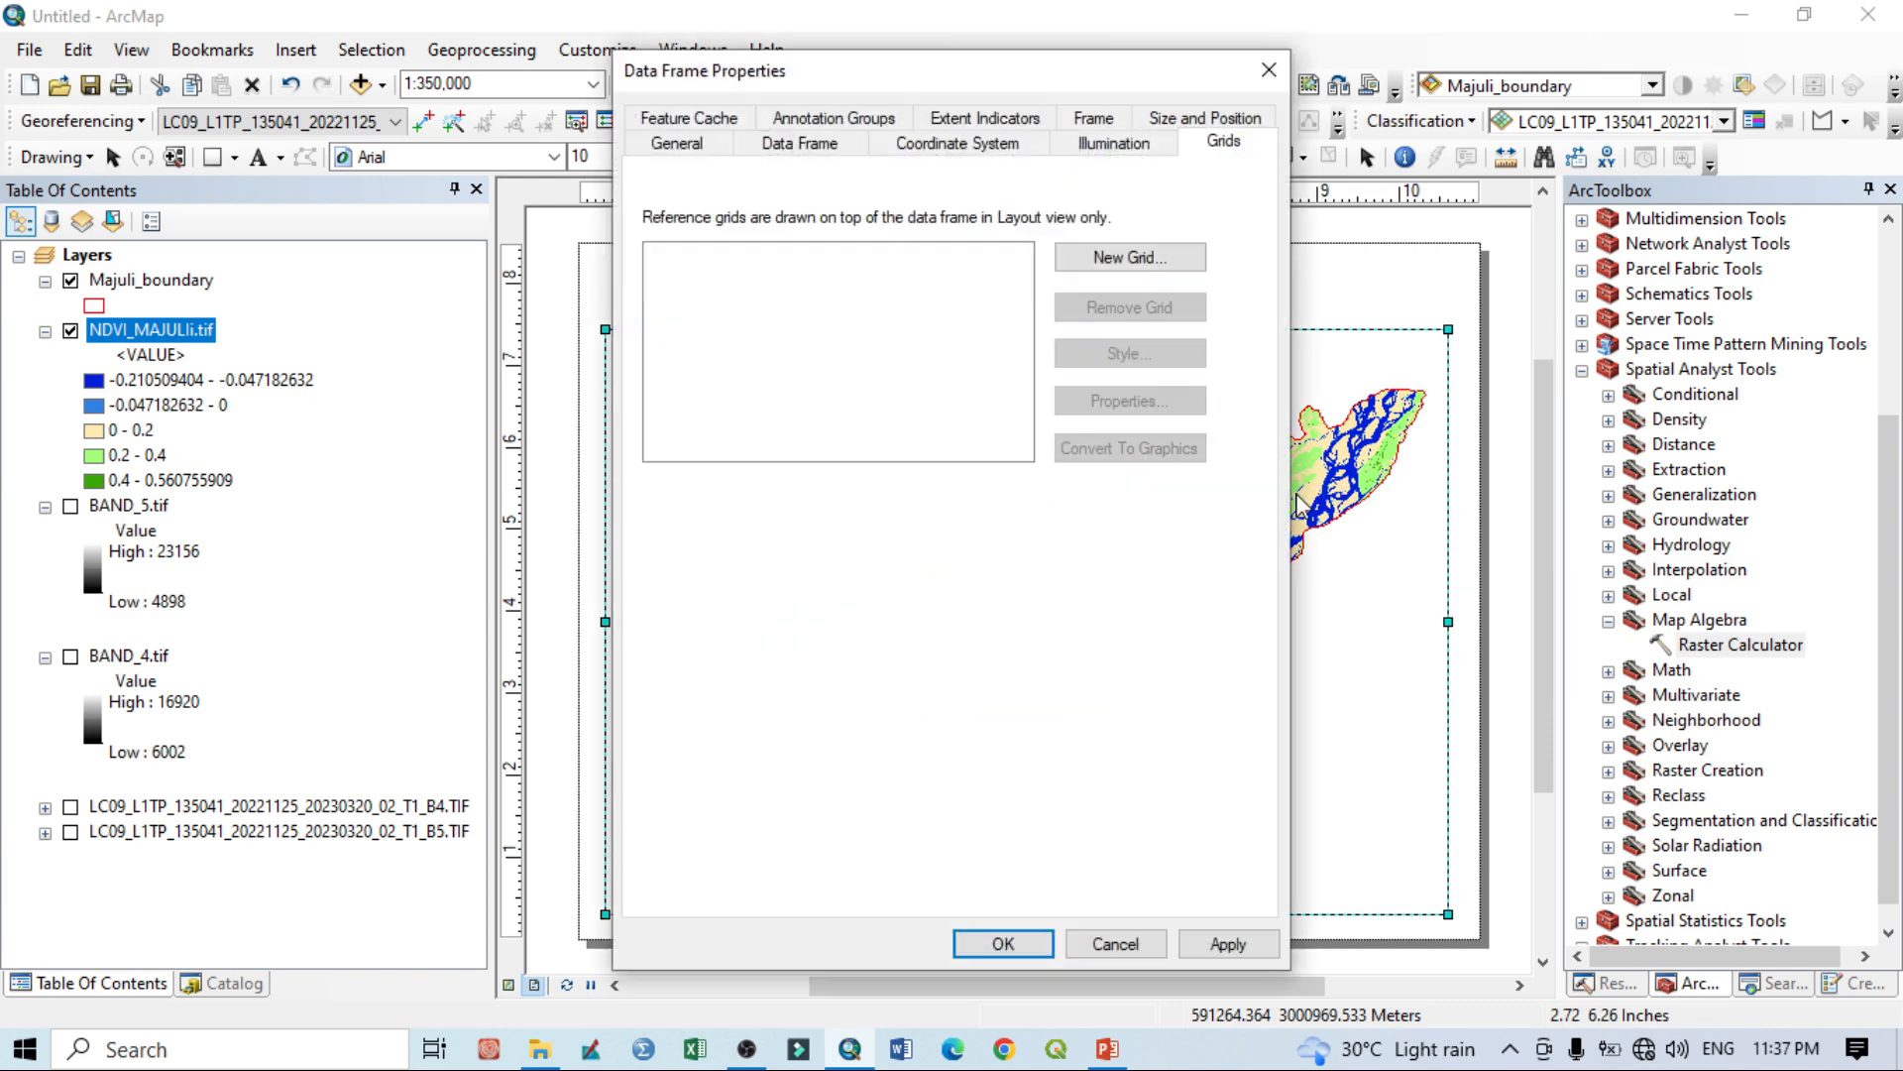
click(1129, 258)
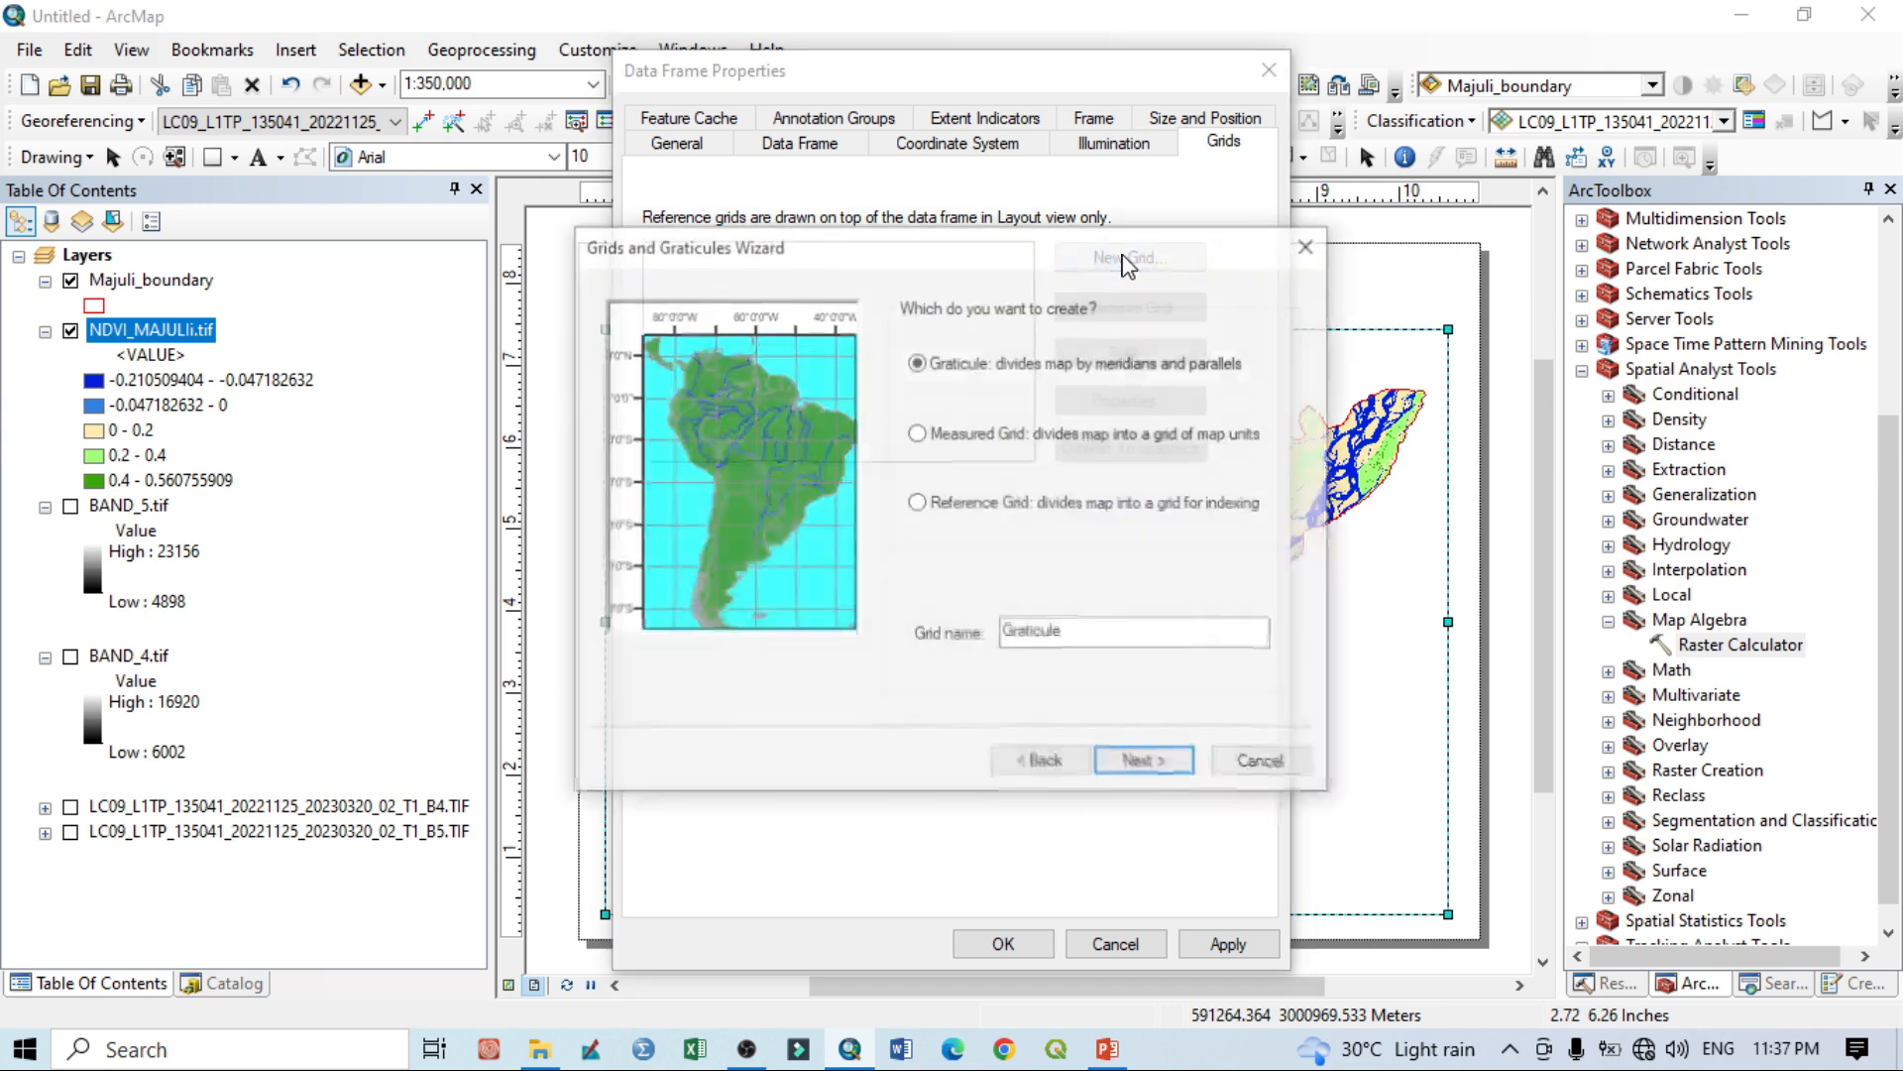
click(1142, 765)
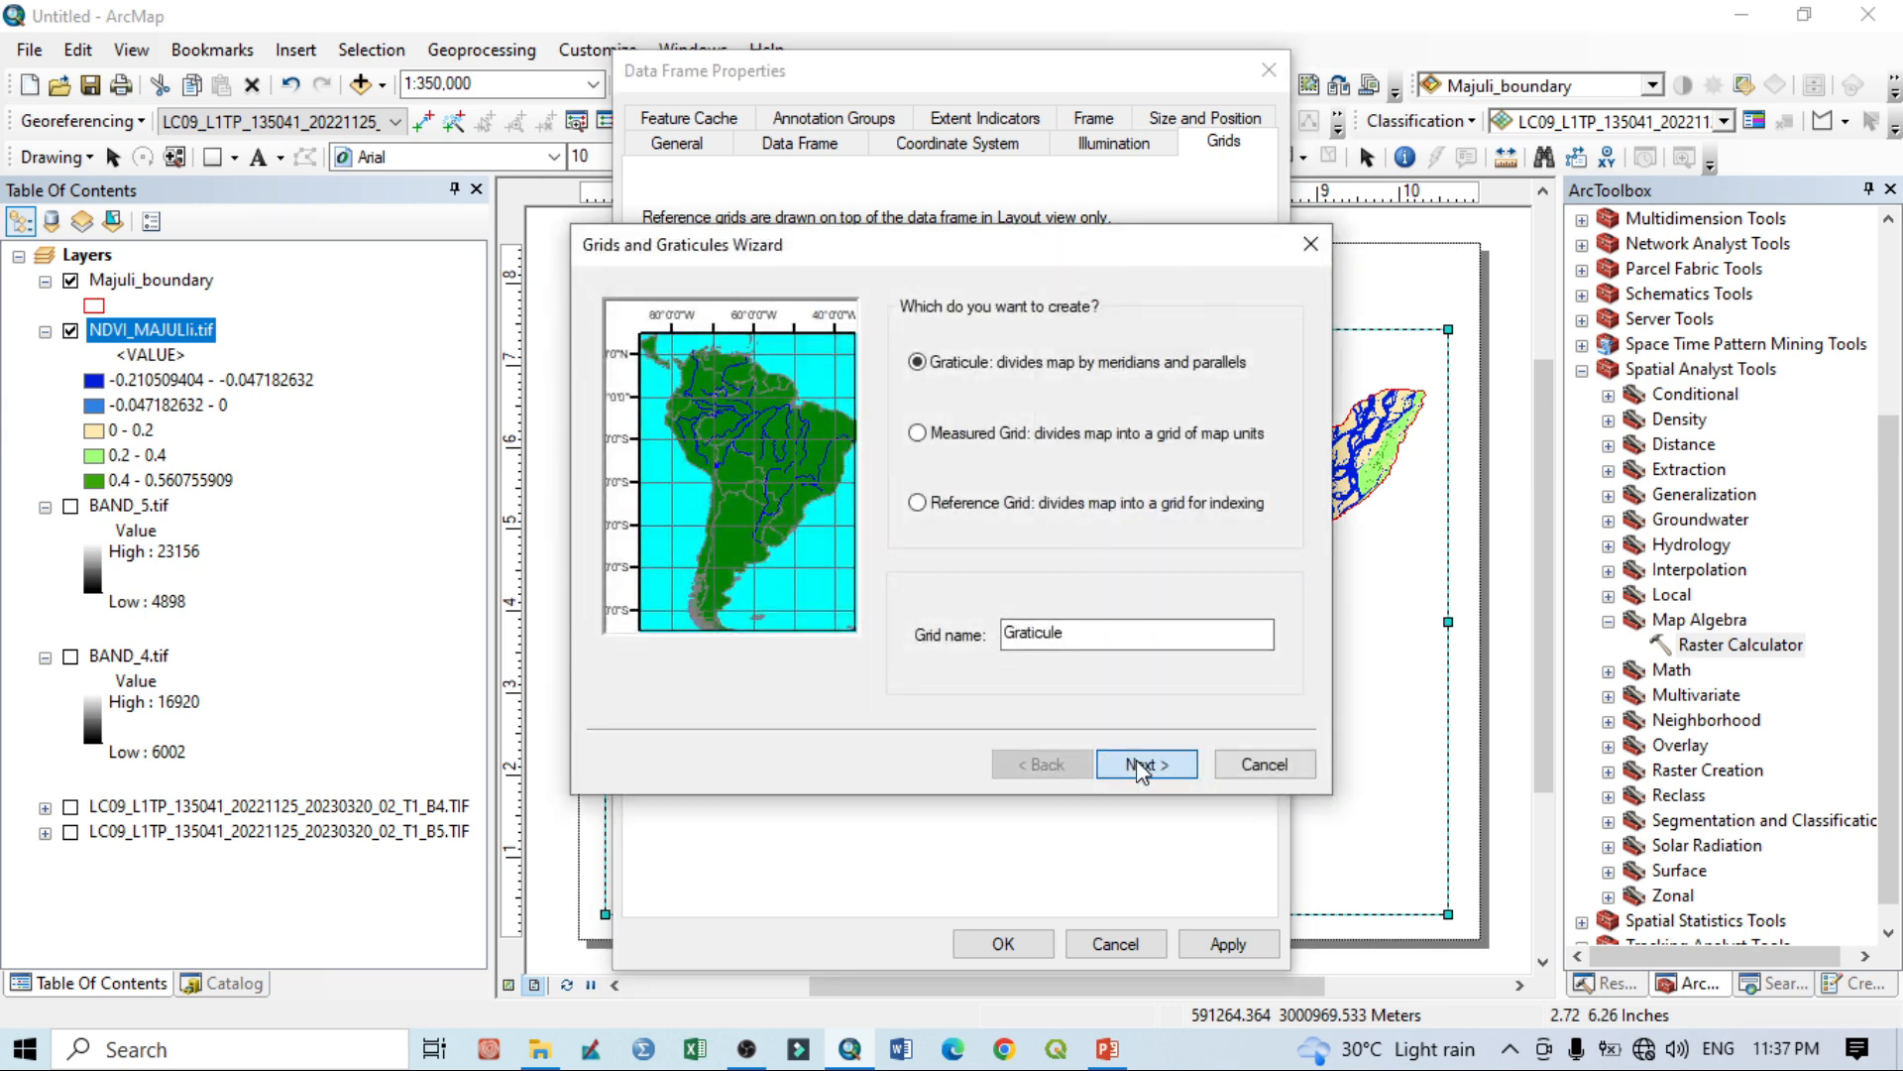
click(994, 347)
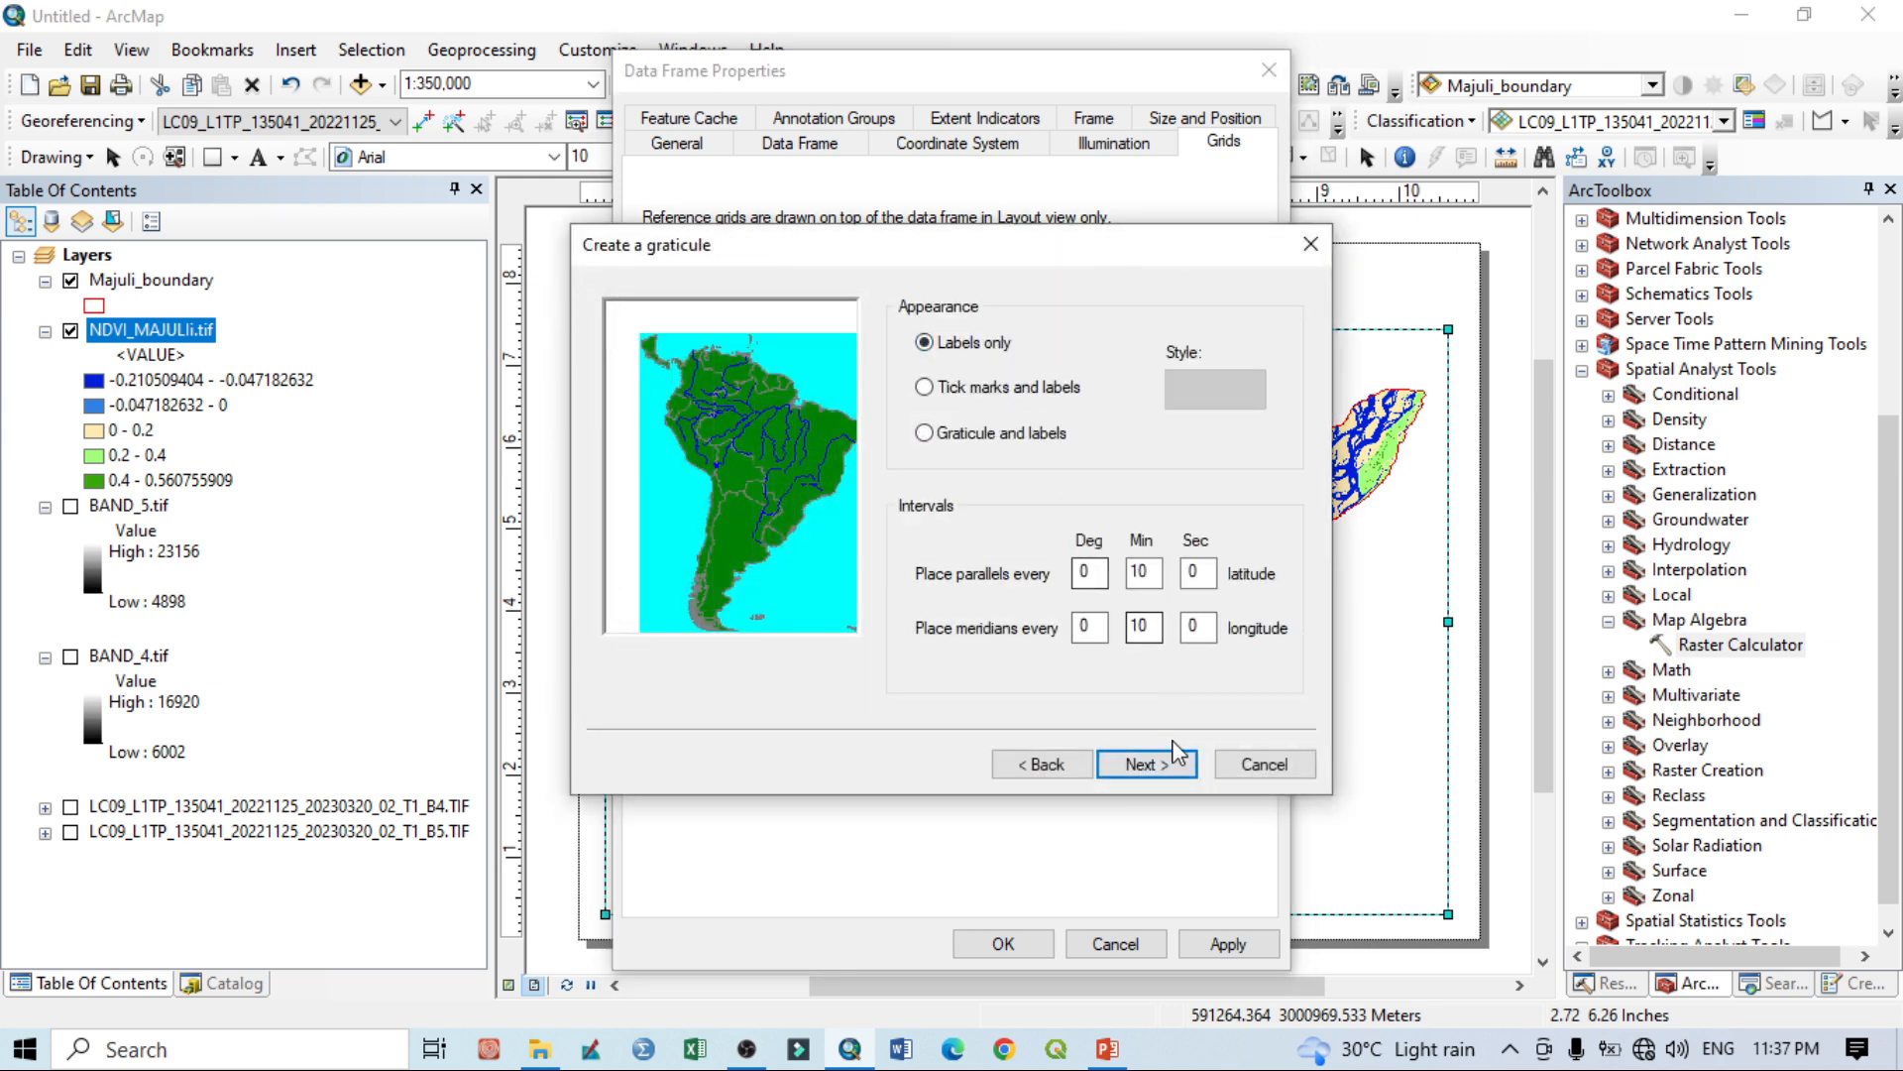
click(1146, 764)
click(1181, 769)
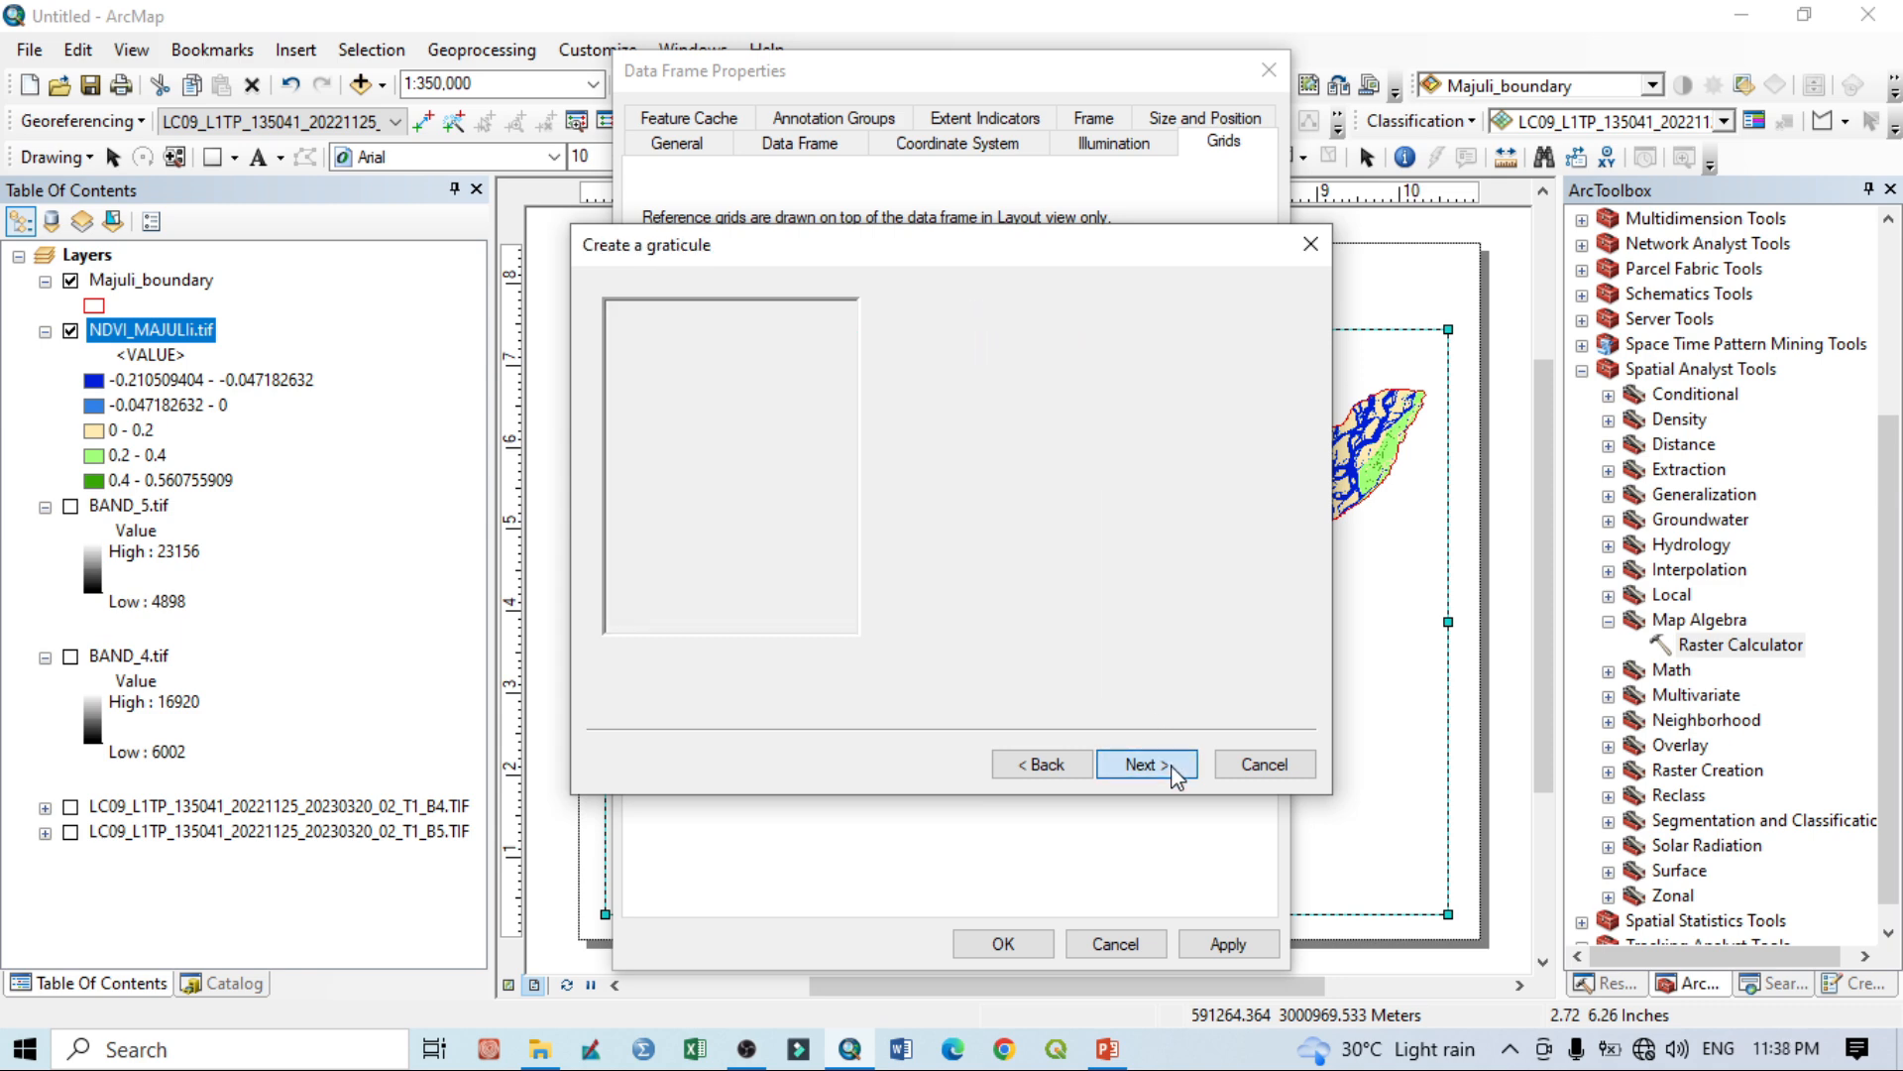
click(1146, 764)
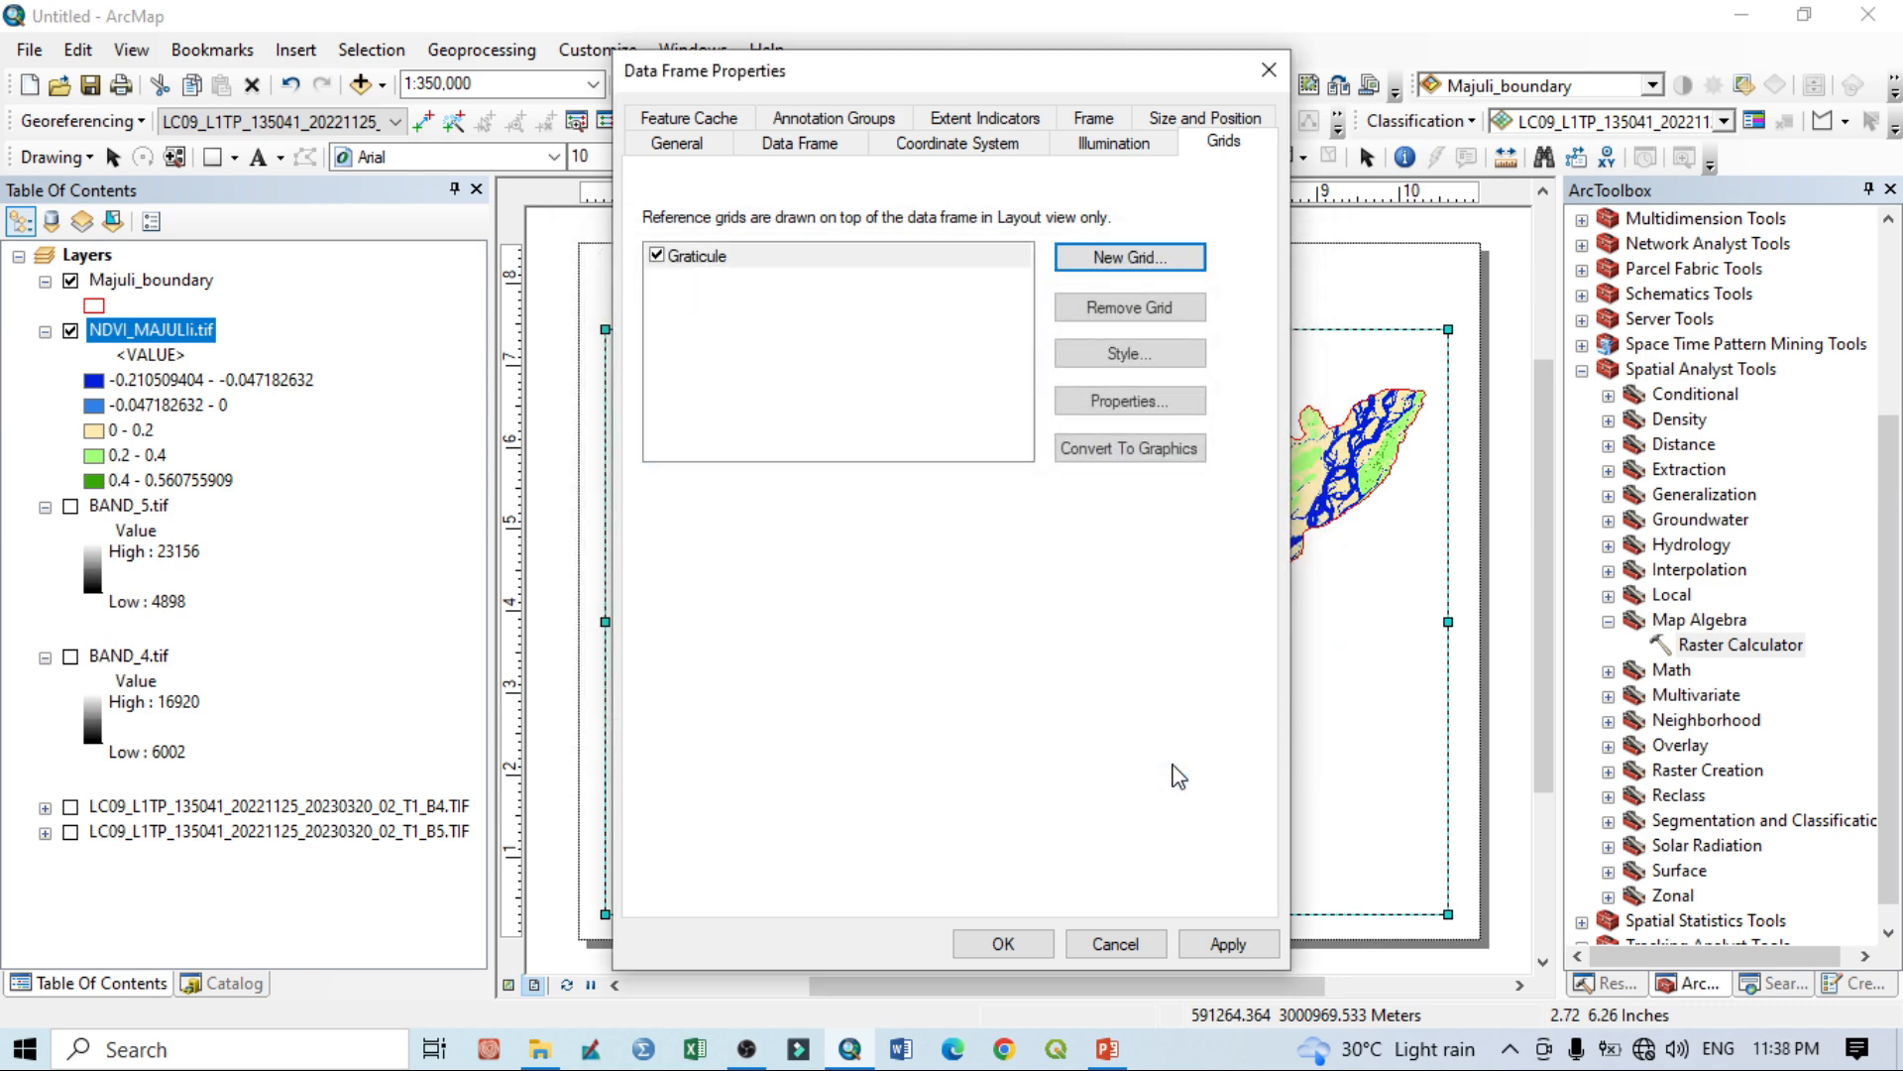
Set the graticule labels to size 12 with vertical orientation on the left and right axes.
click(1131, 401)
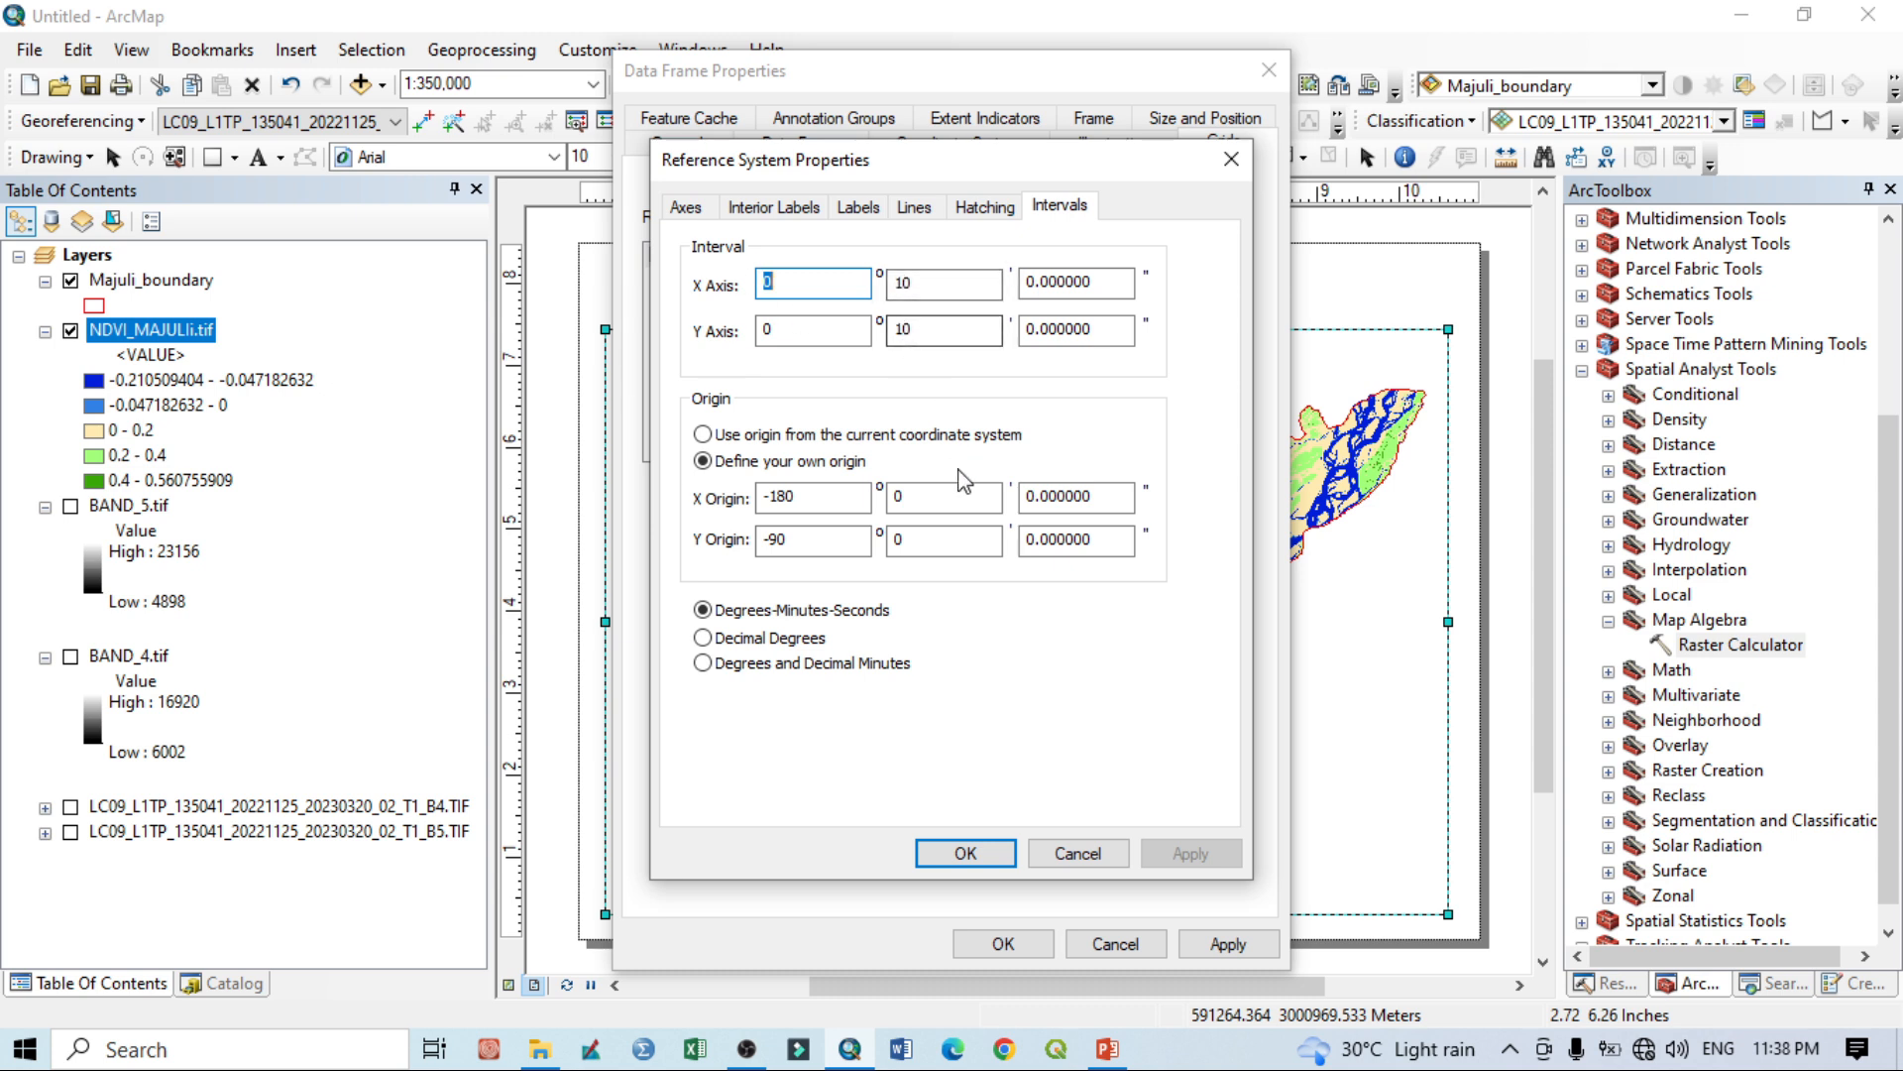
click(916, 208)
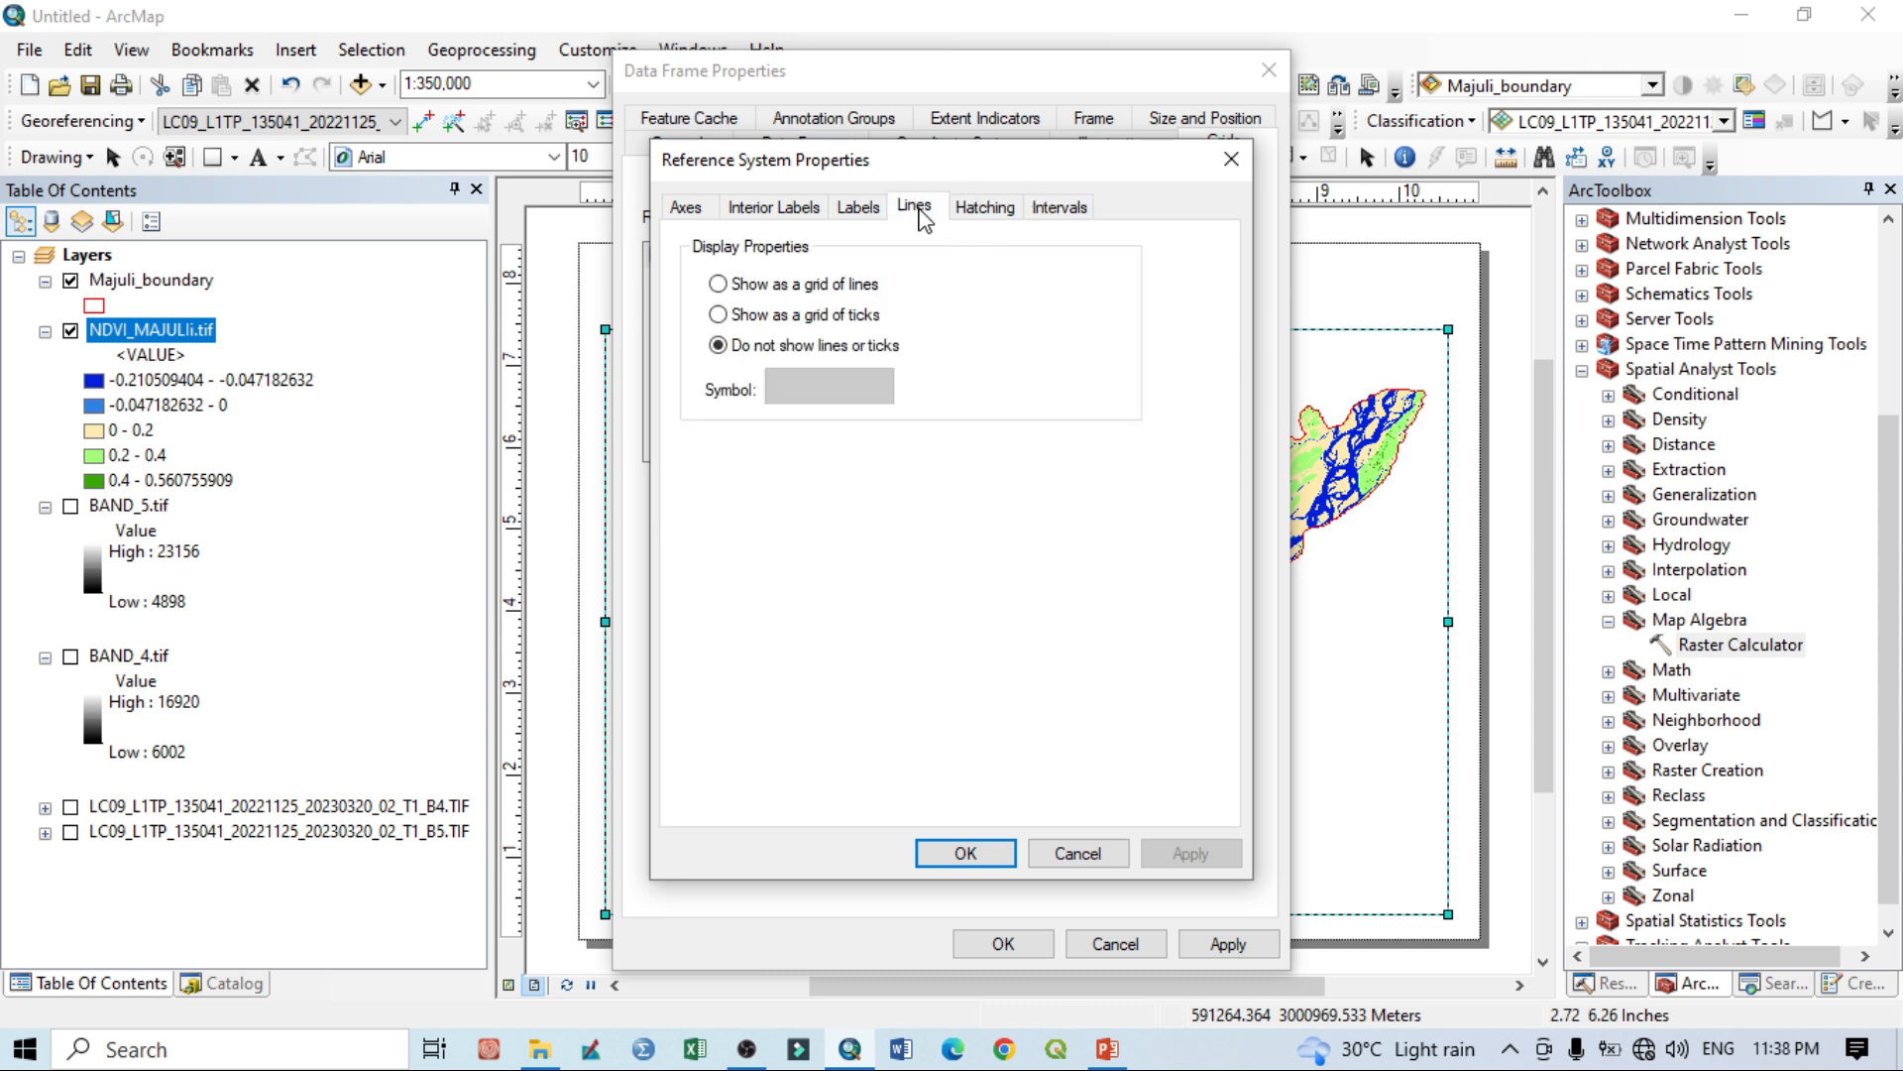
click(858, 210)
click(914, 210)
click(858, 210)
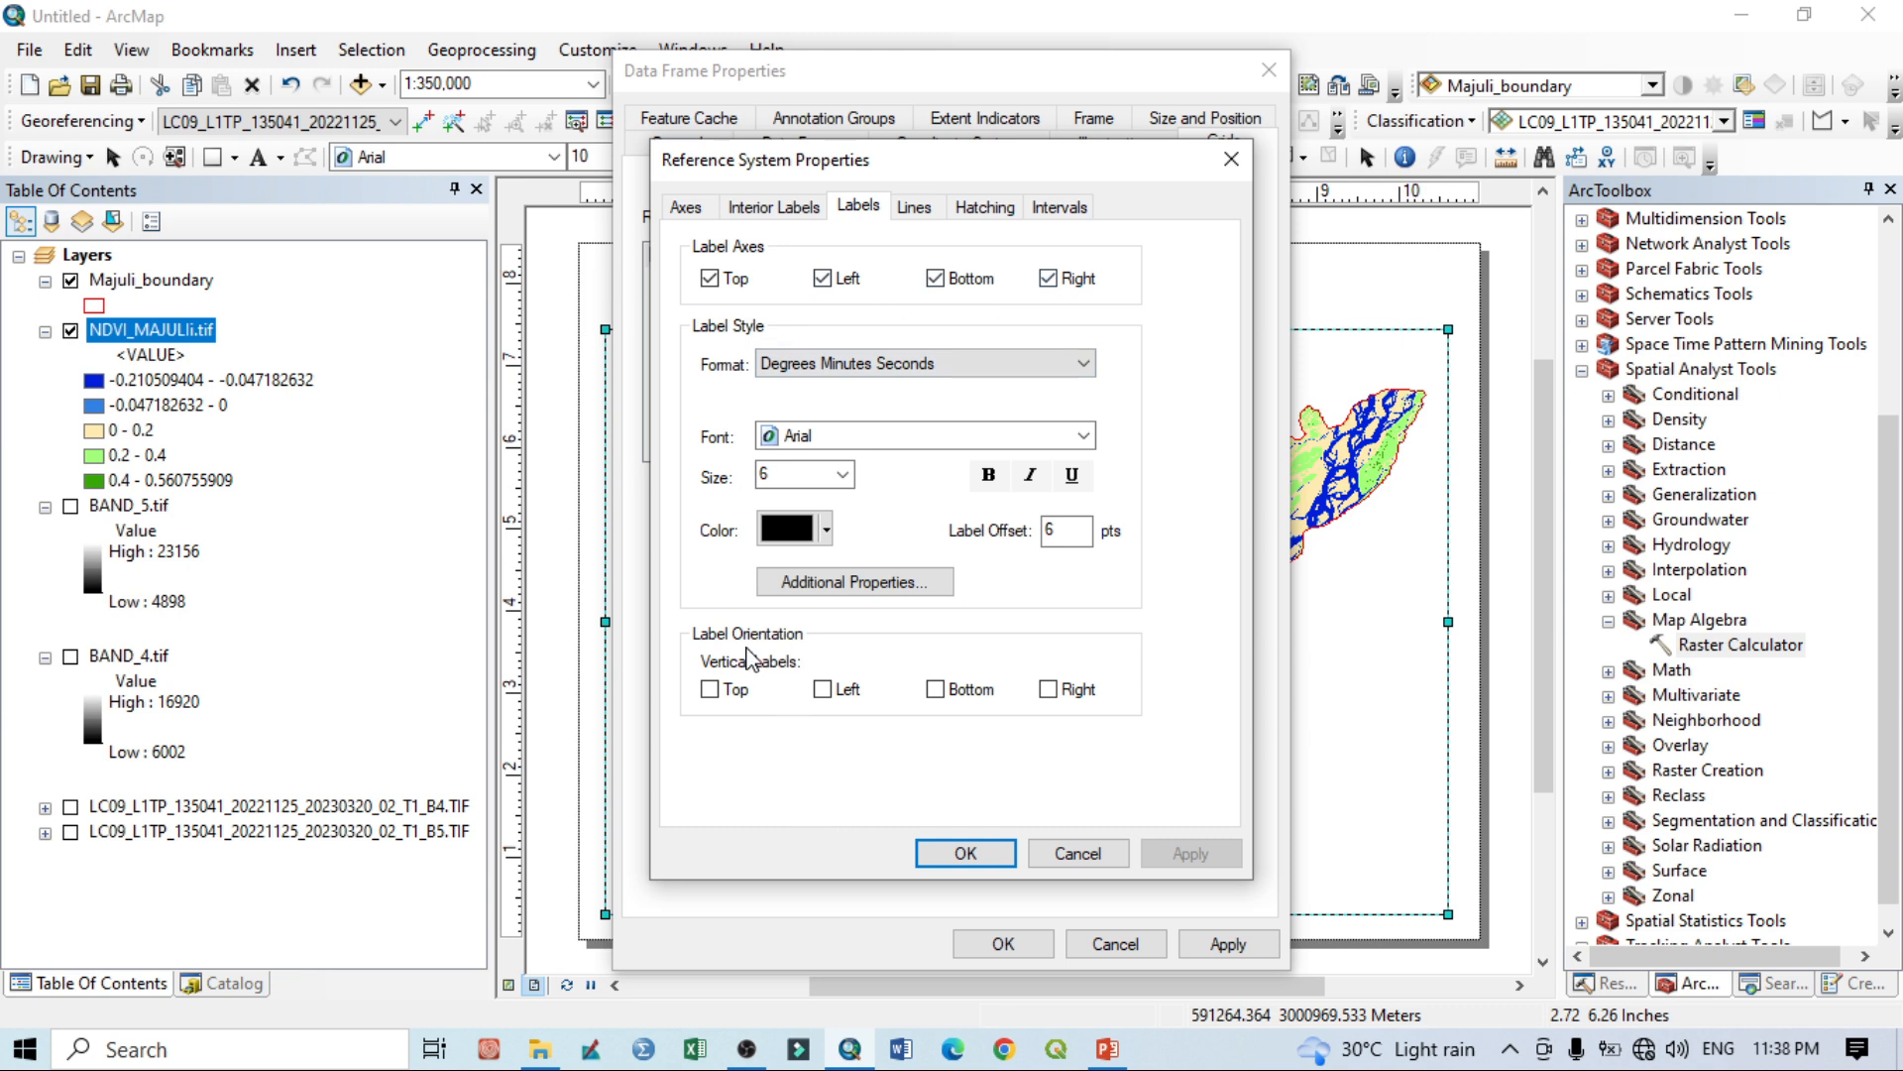
click(823, 690)
click(843, 476)
click(819, 610)
Change the graticule label font to Times New Roman and apply the grid settings to the data frame.
click(853, 439)
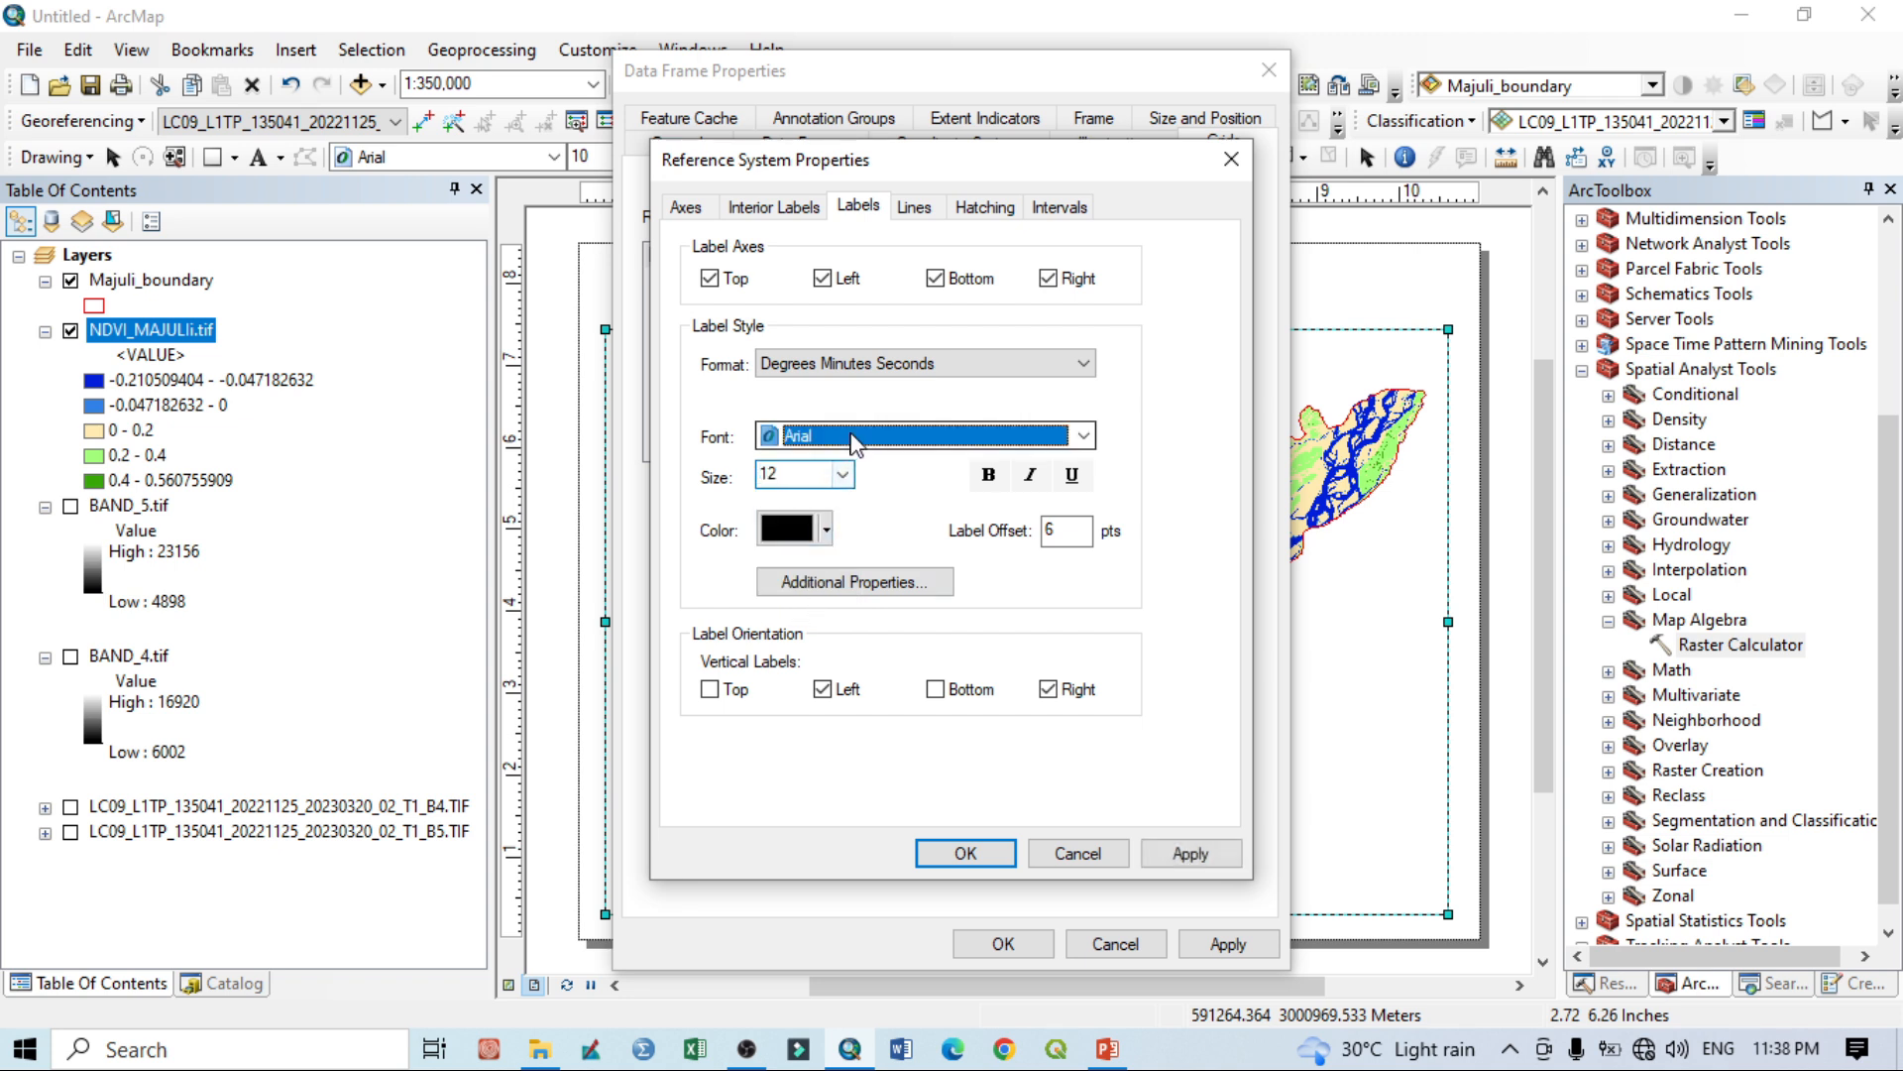
click(853, 439)
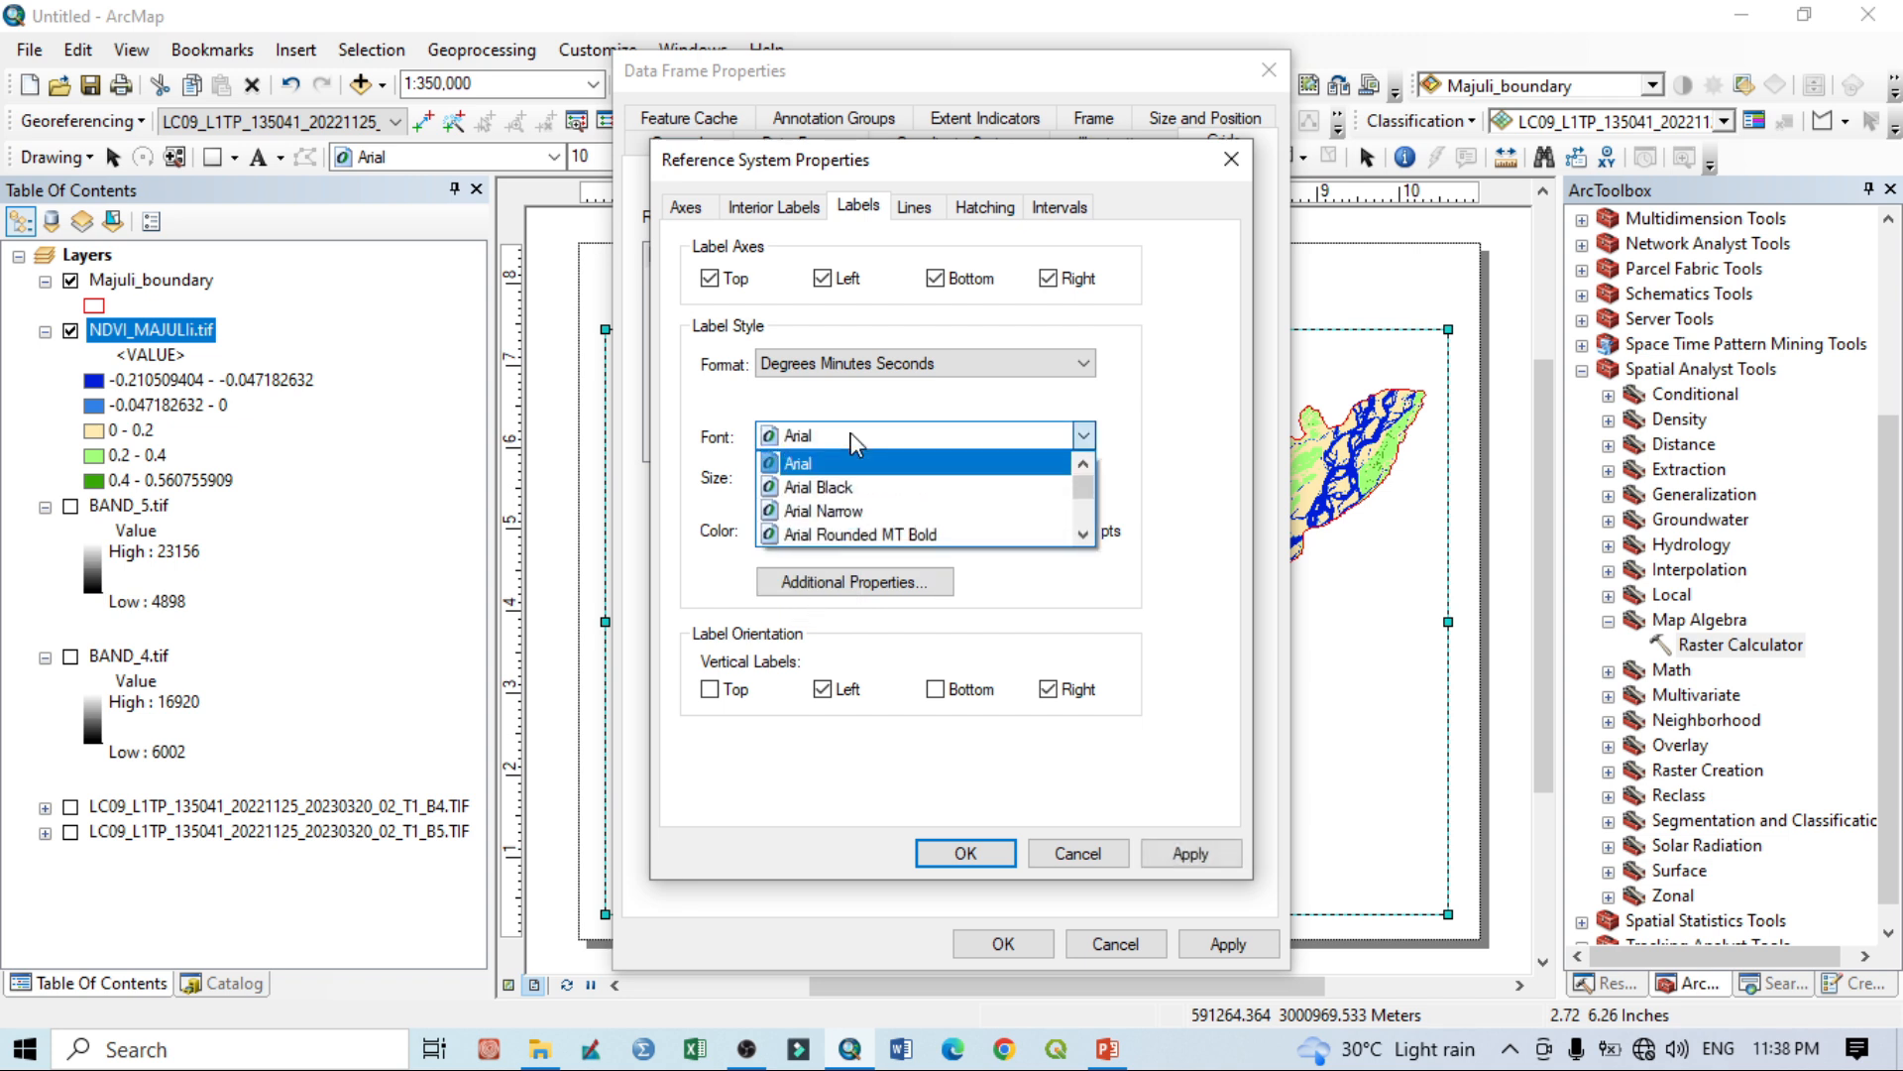
key(t)
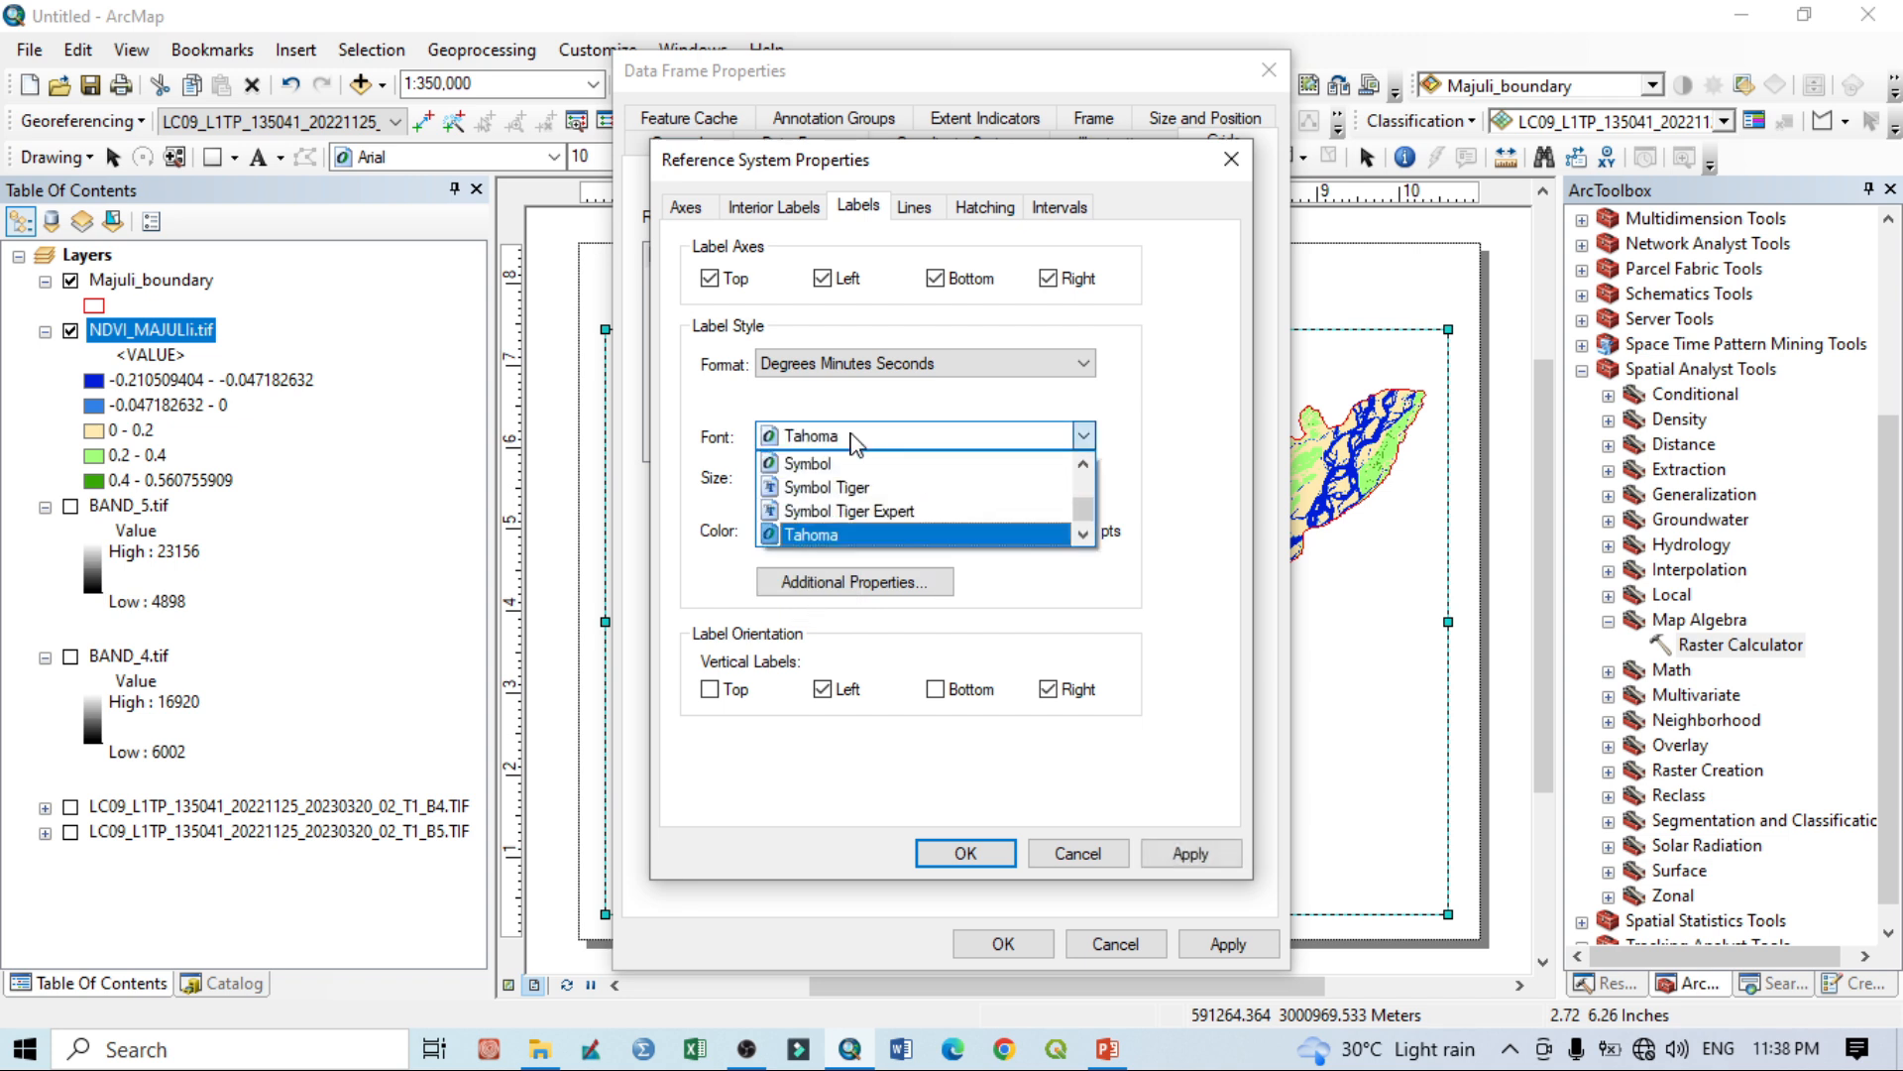
key(Return)
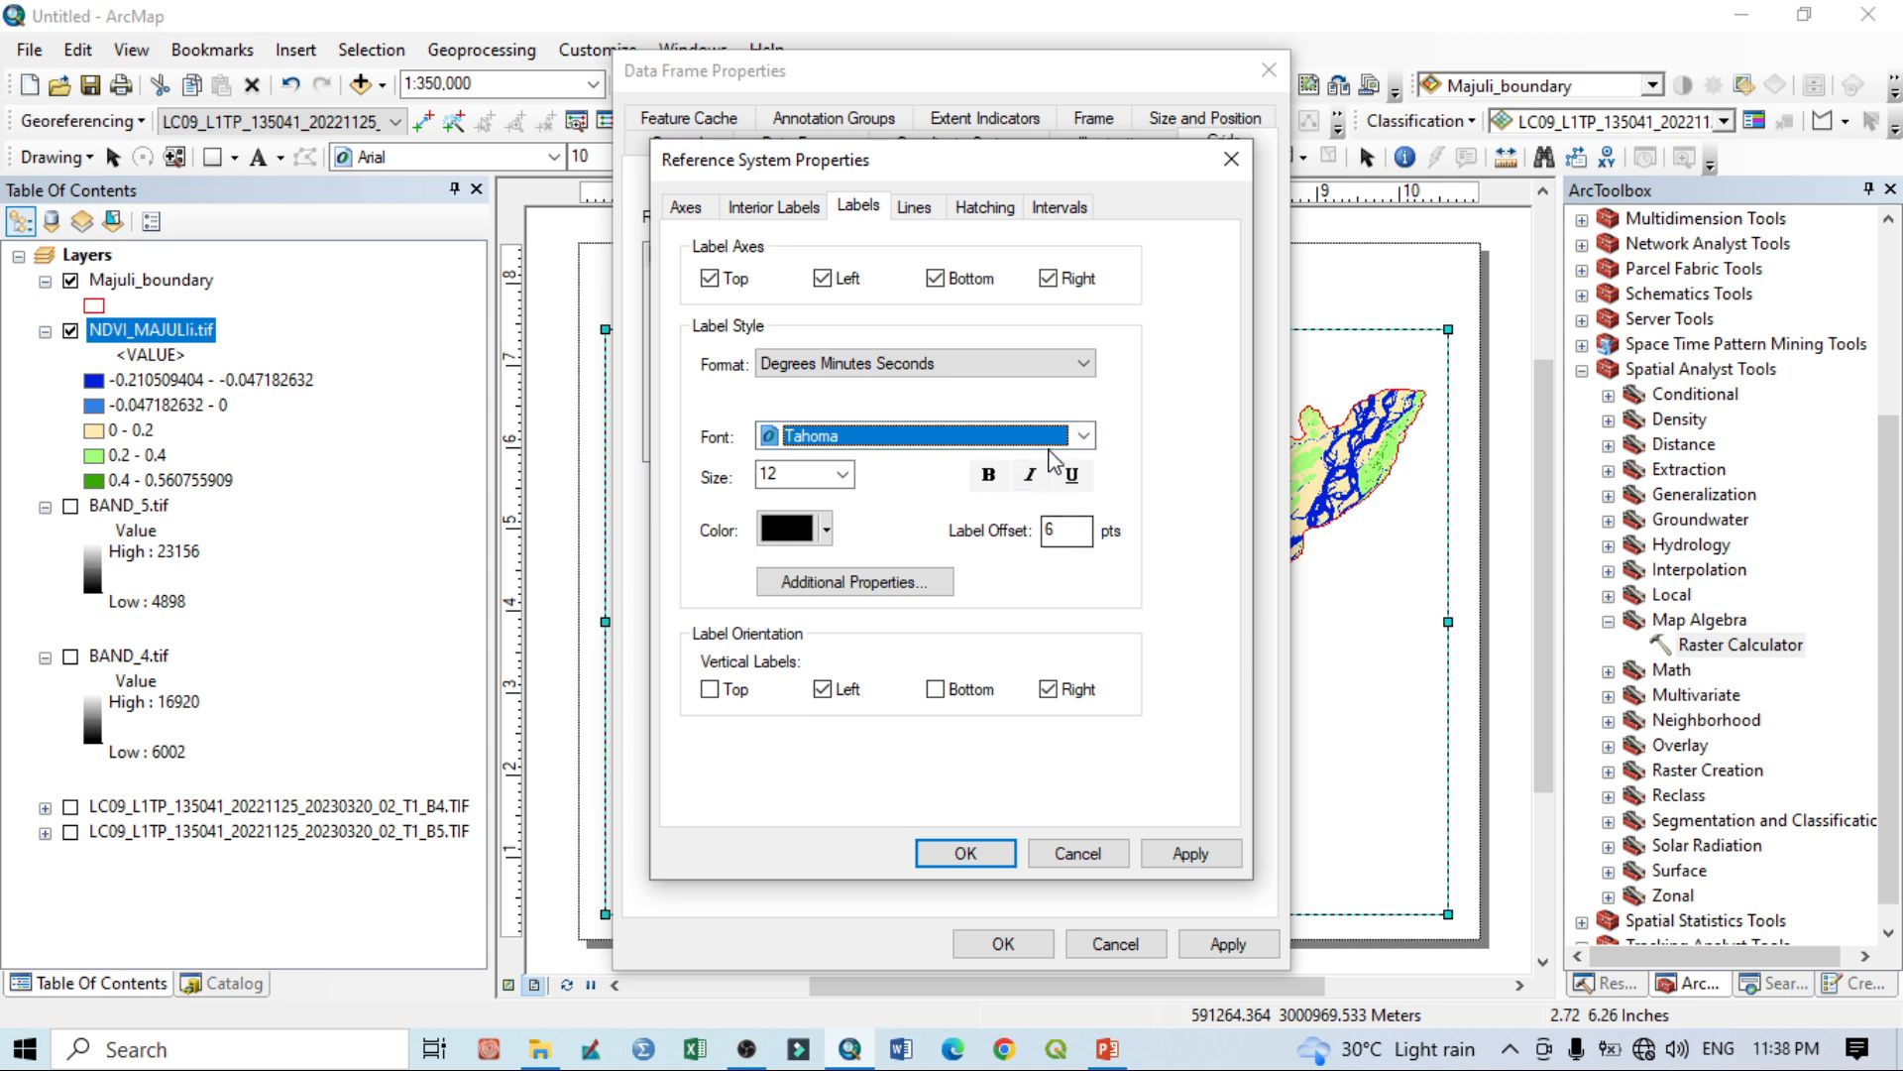
click(1084, 435)
click(1084, 535)
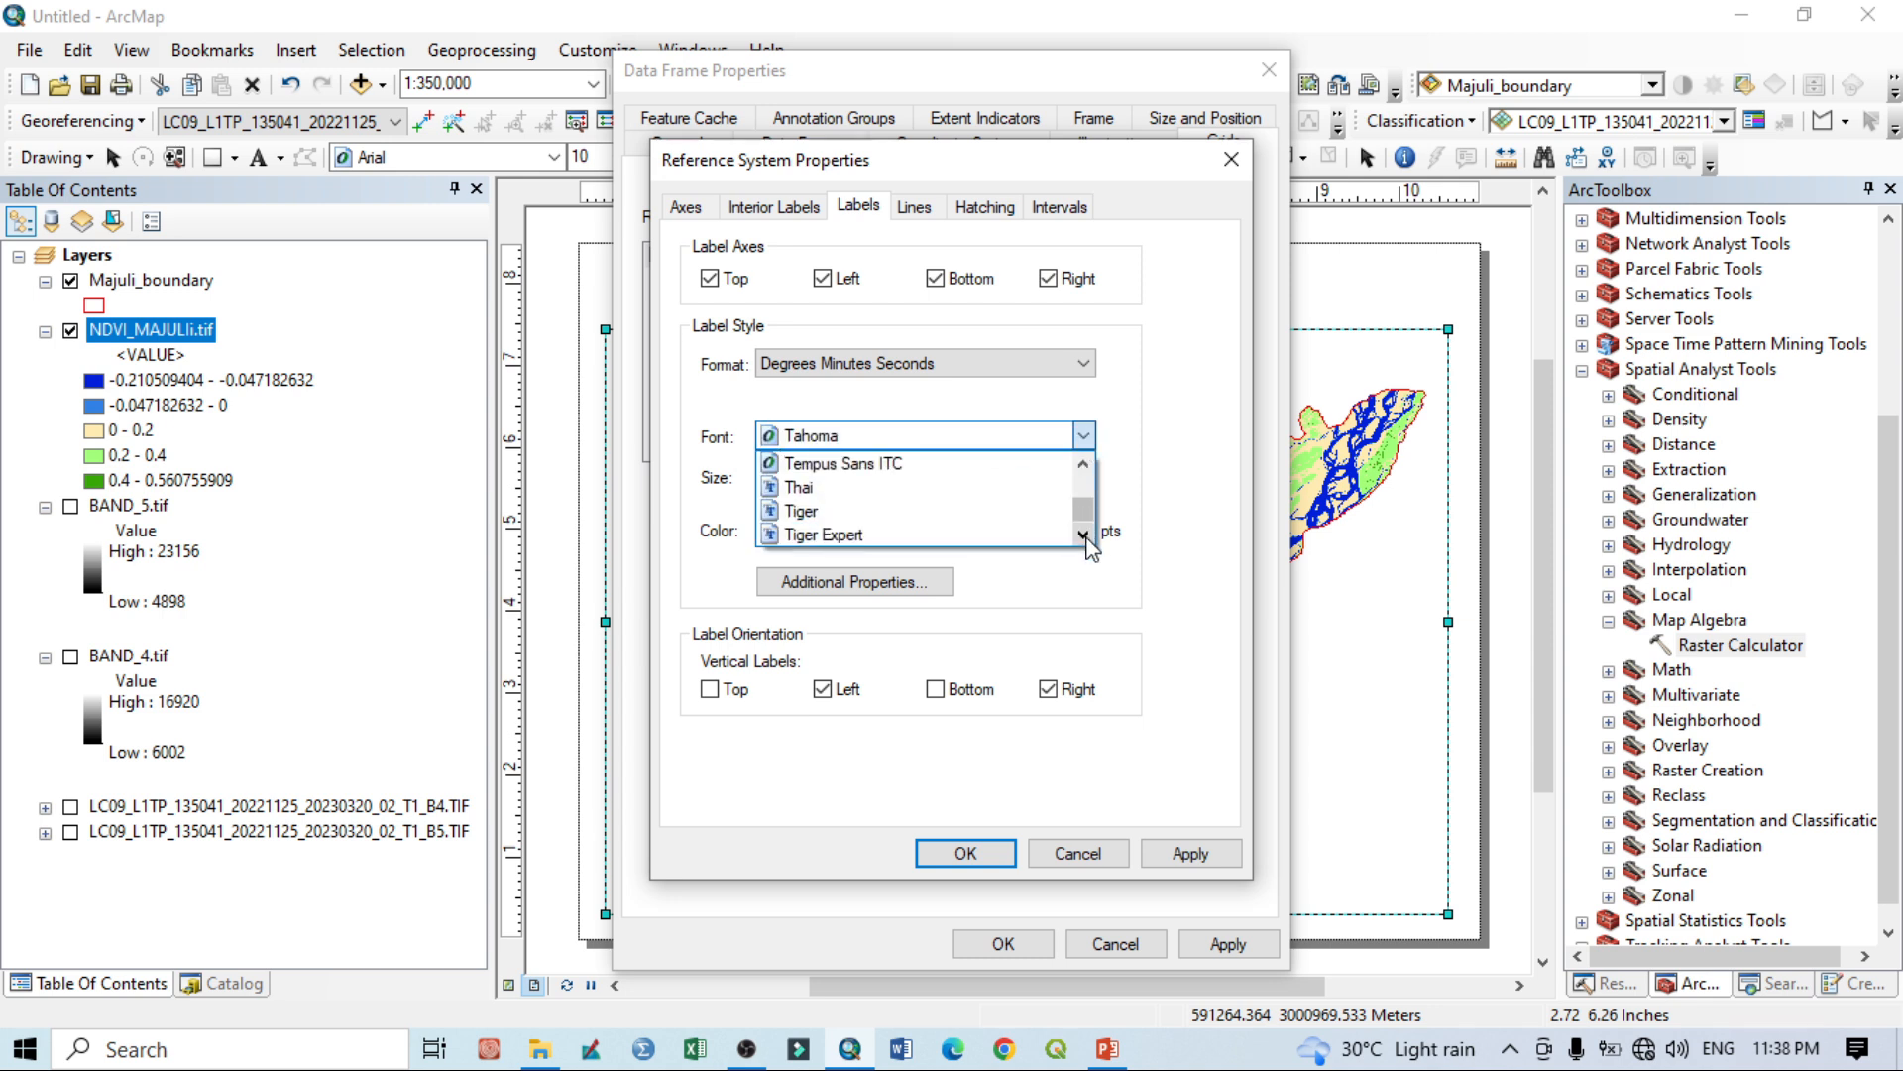
click(1083, 536)
click(1083, 535)
click(823, 507)
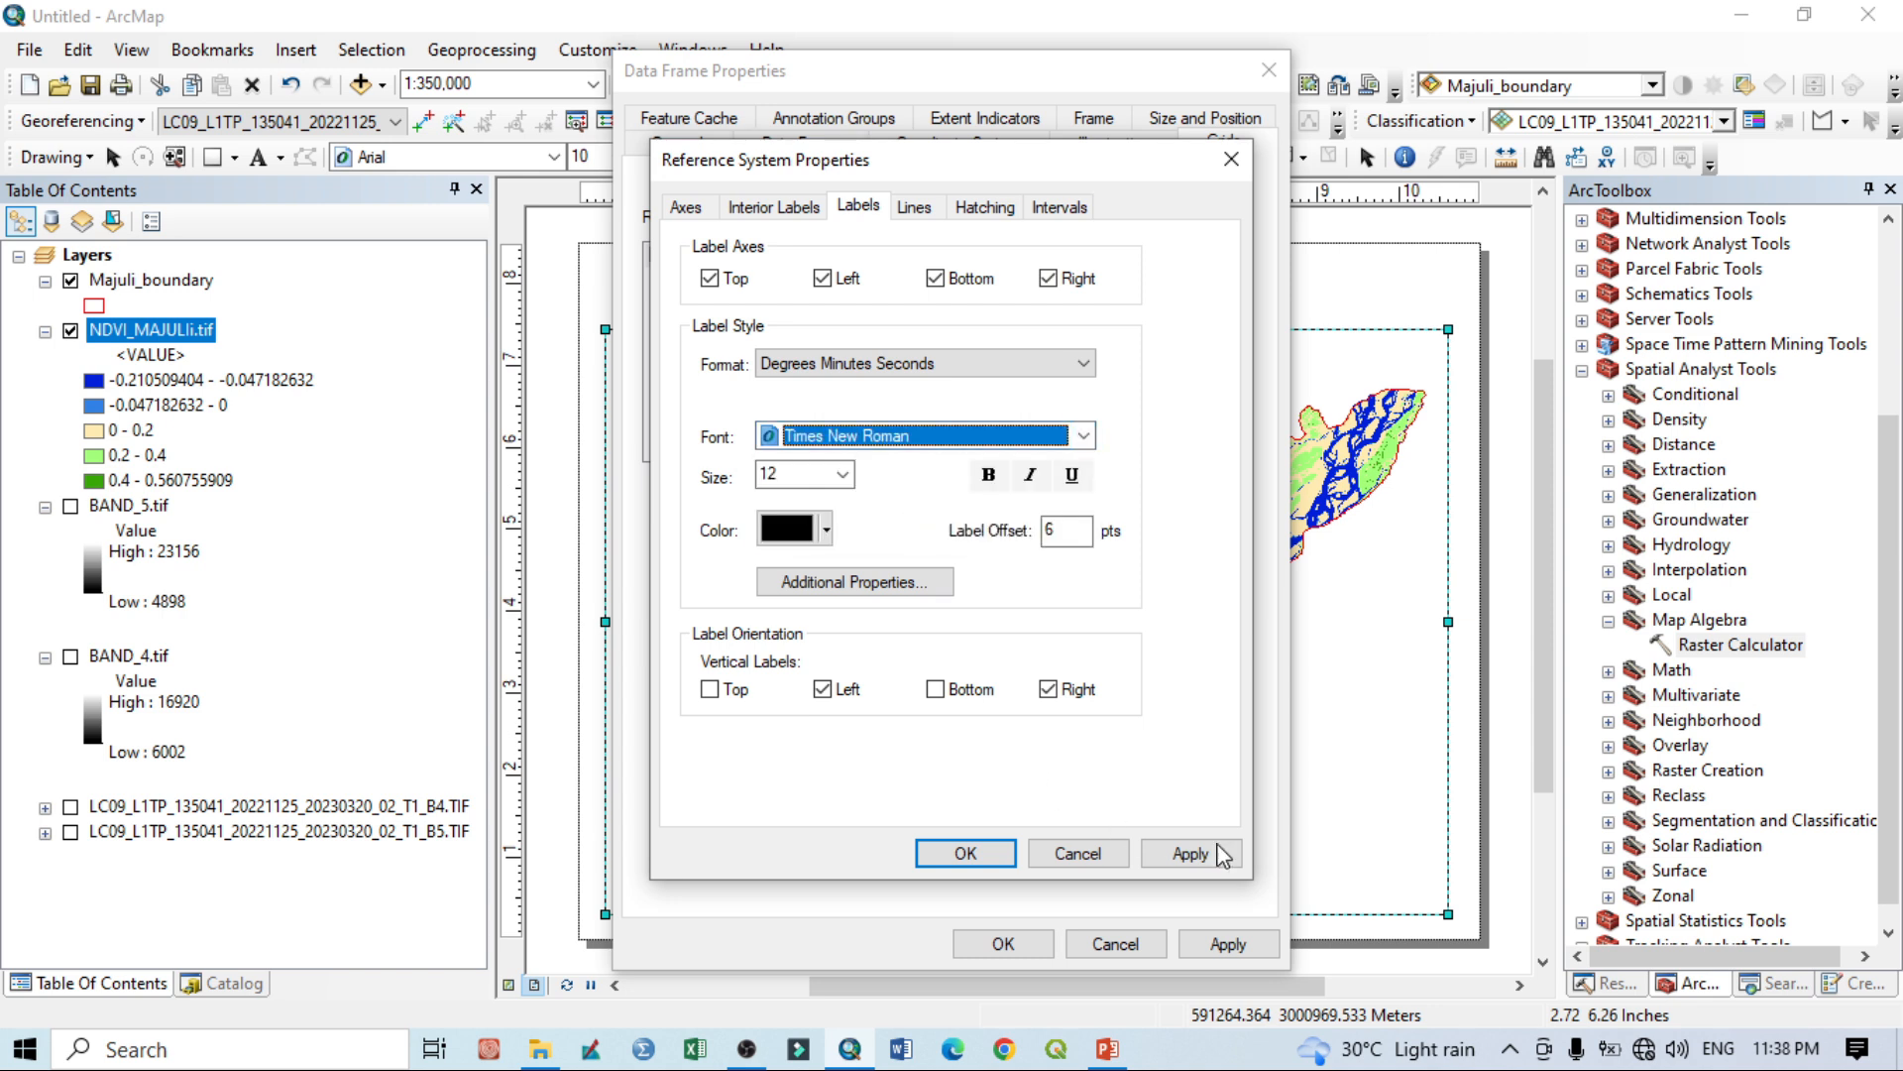
click(1190, 854)
click(966, 854)
click(1227, 942)
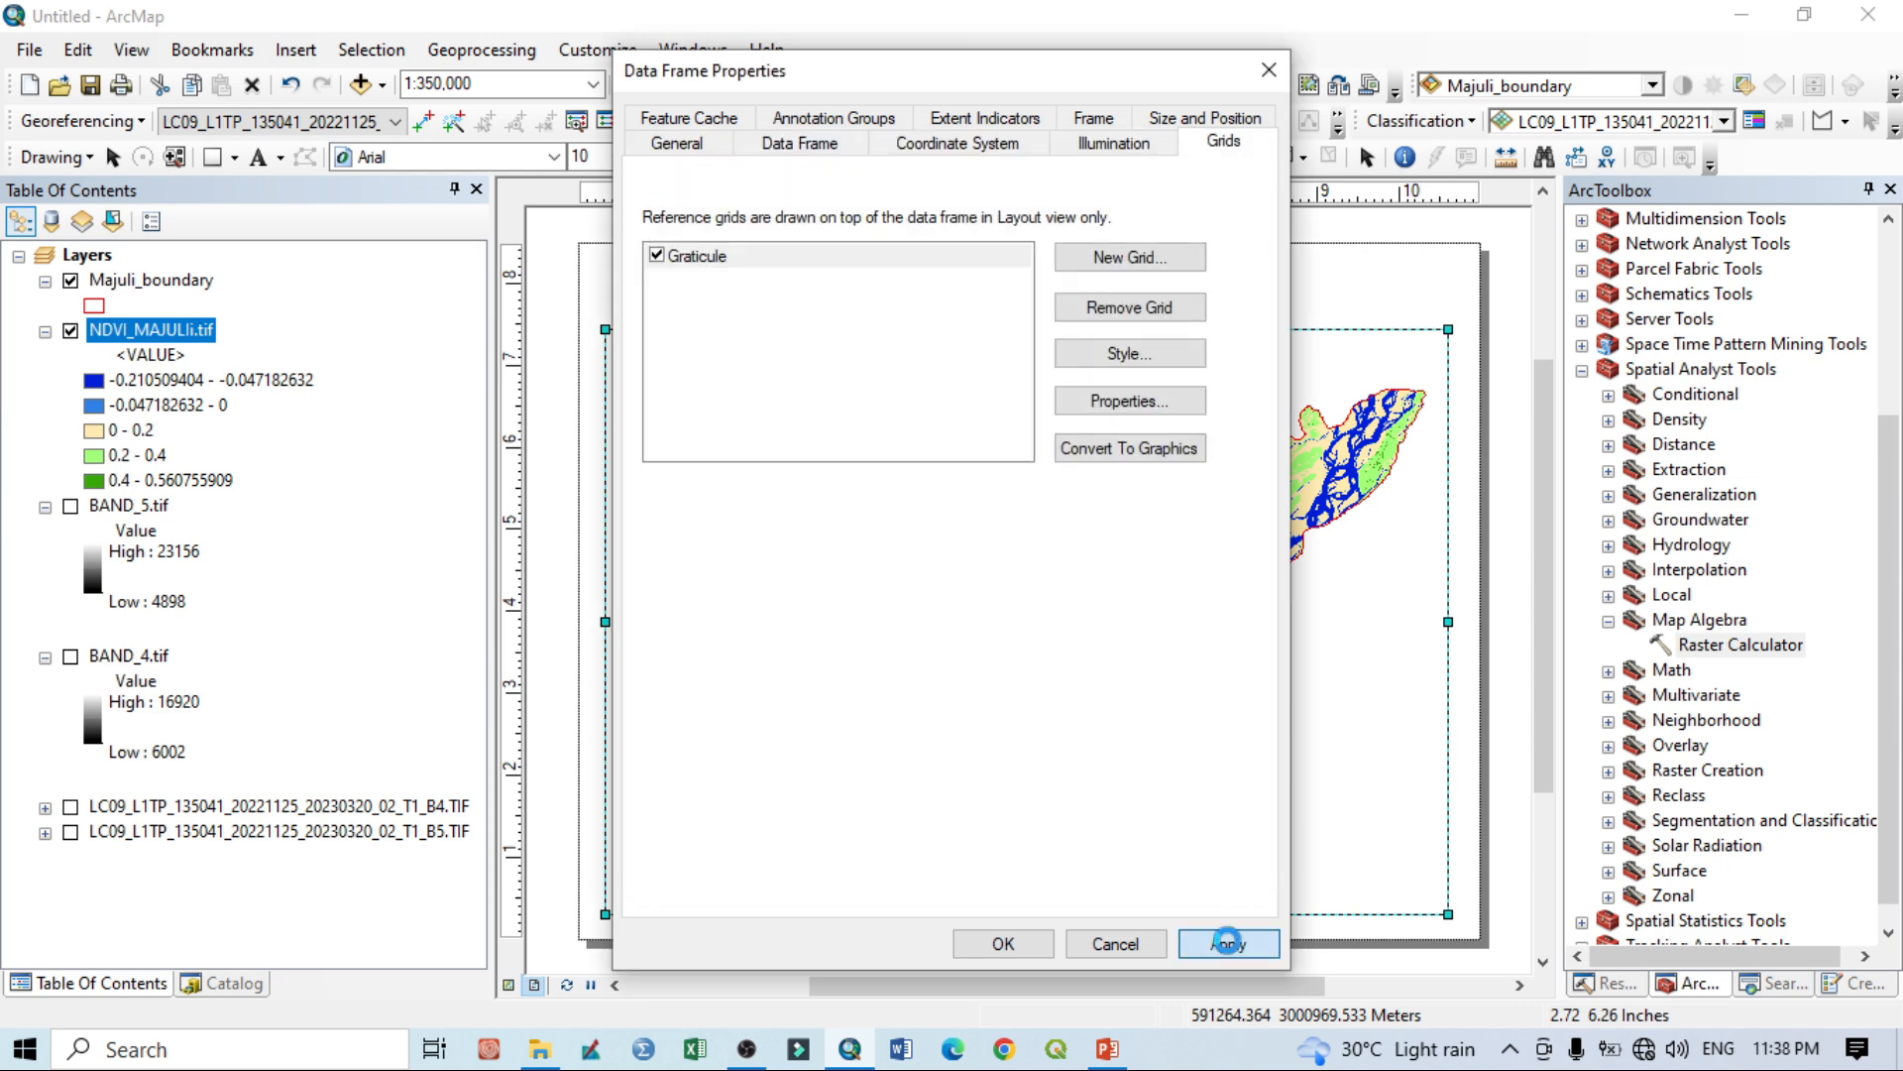
click(1004, 943)
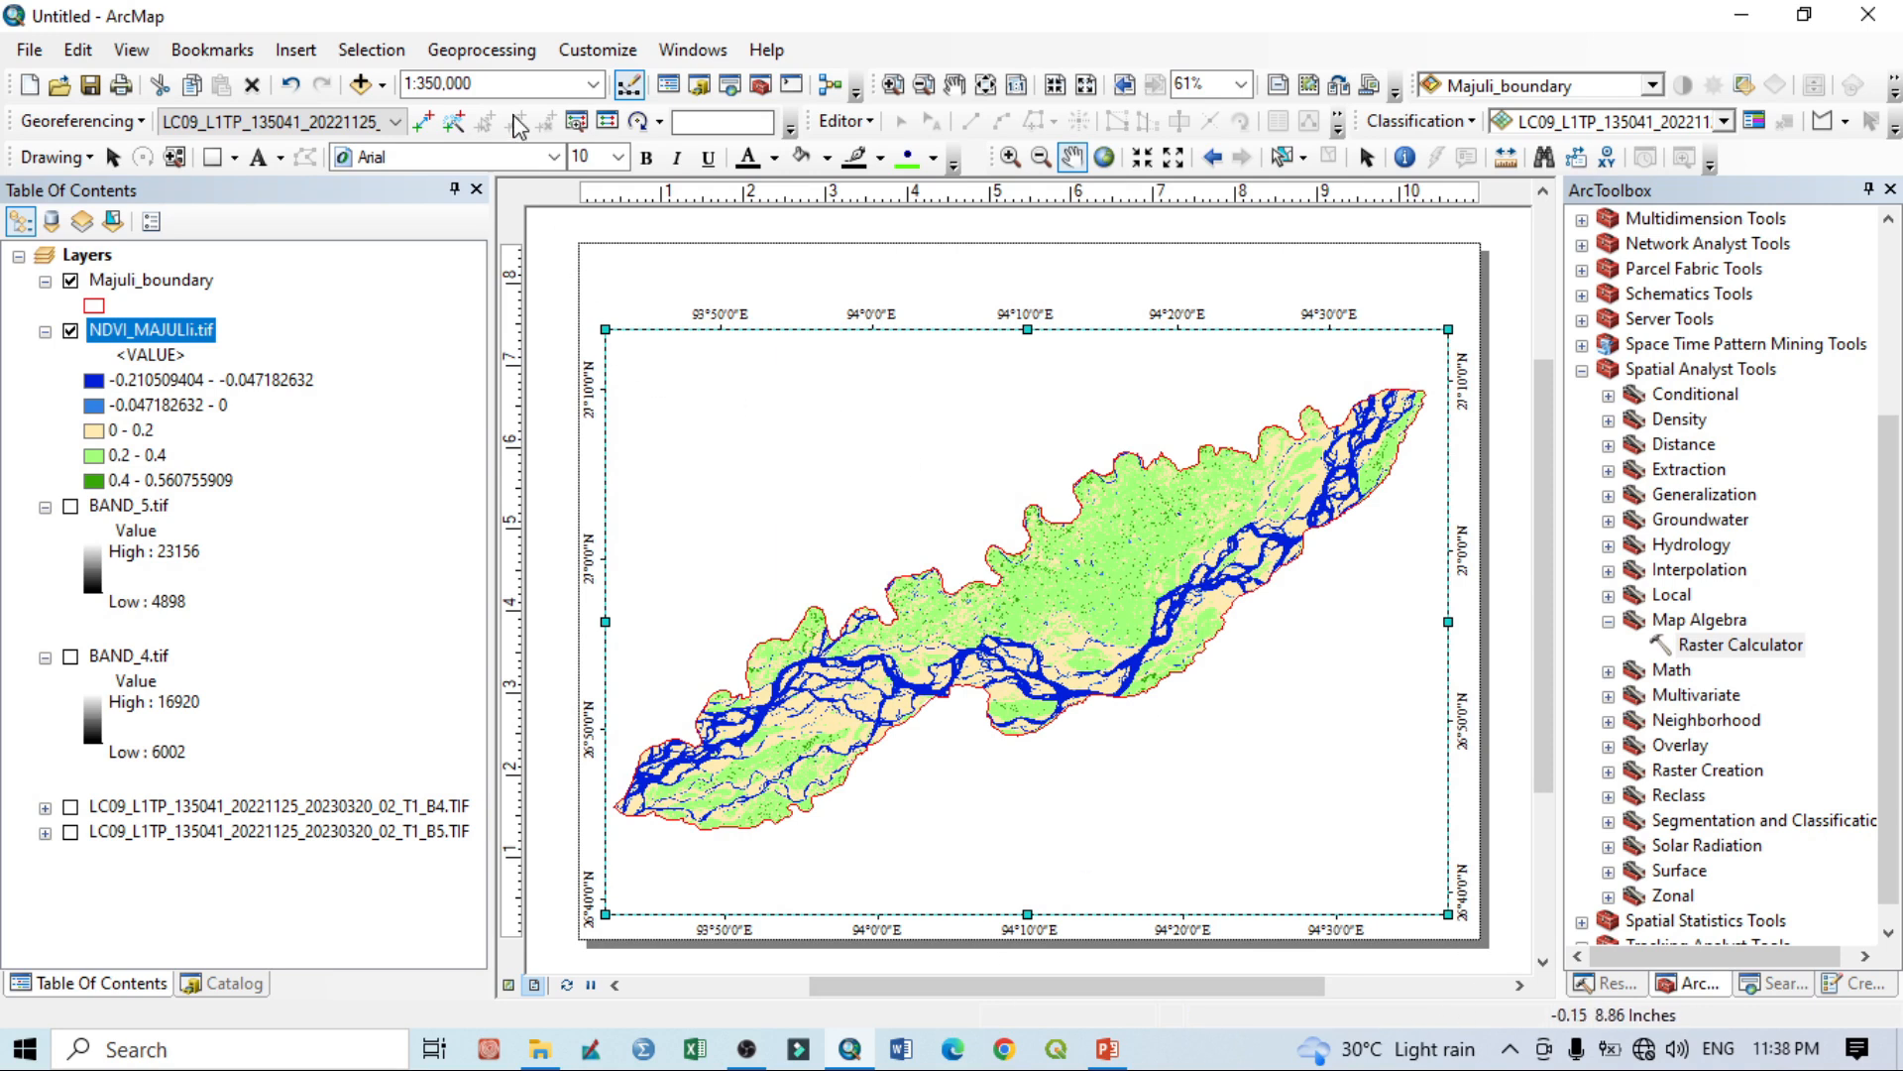
Insert the ESRI North 7 north arrow and place it in the upper-left corner of the data frame.
click(308, 59)
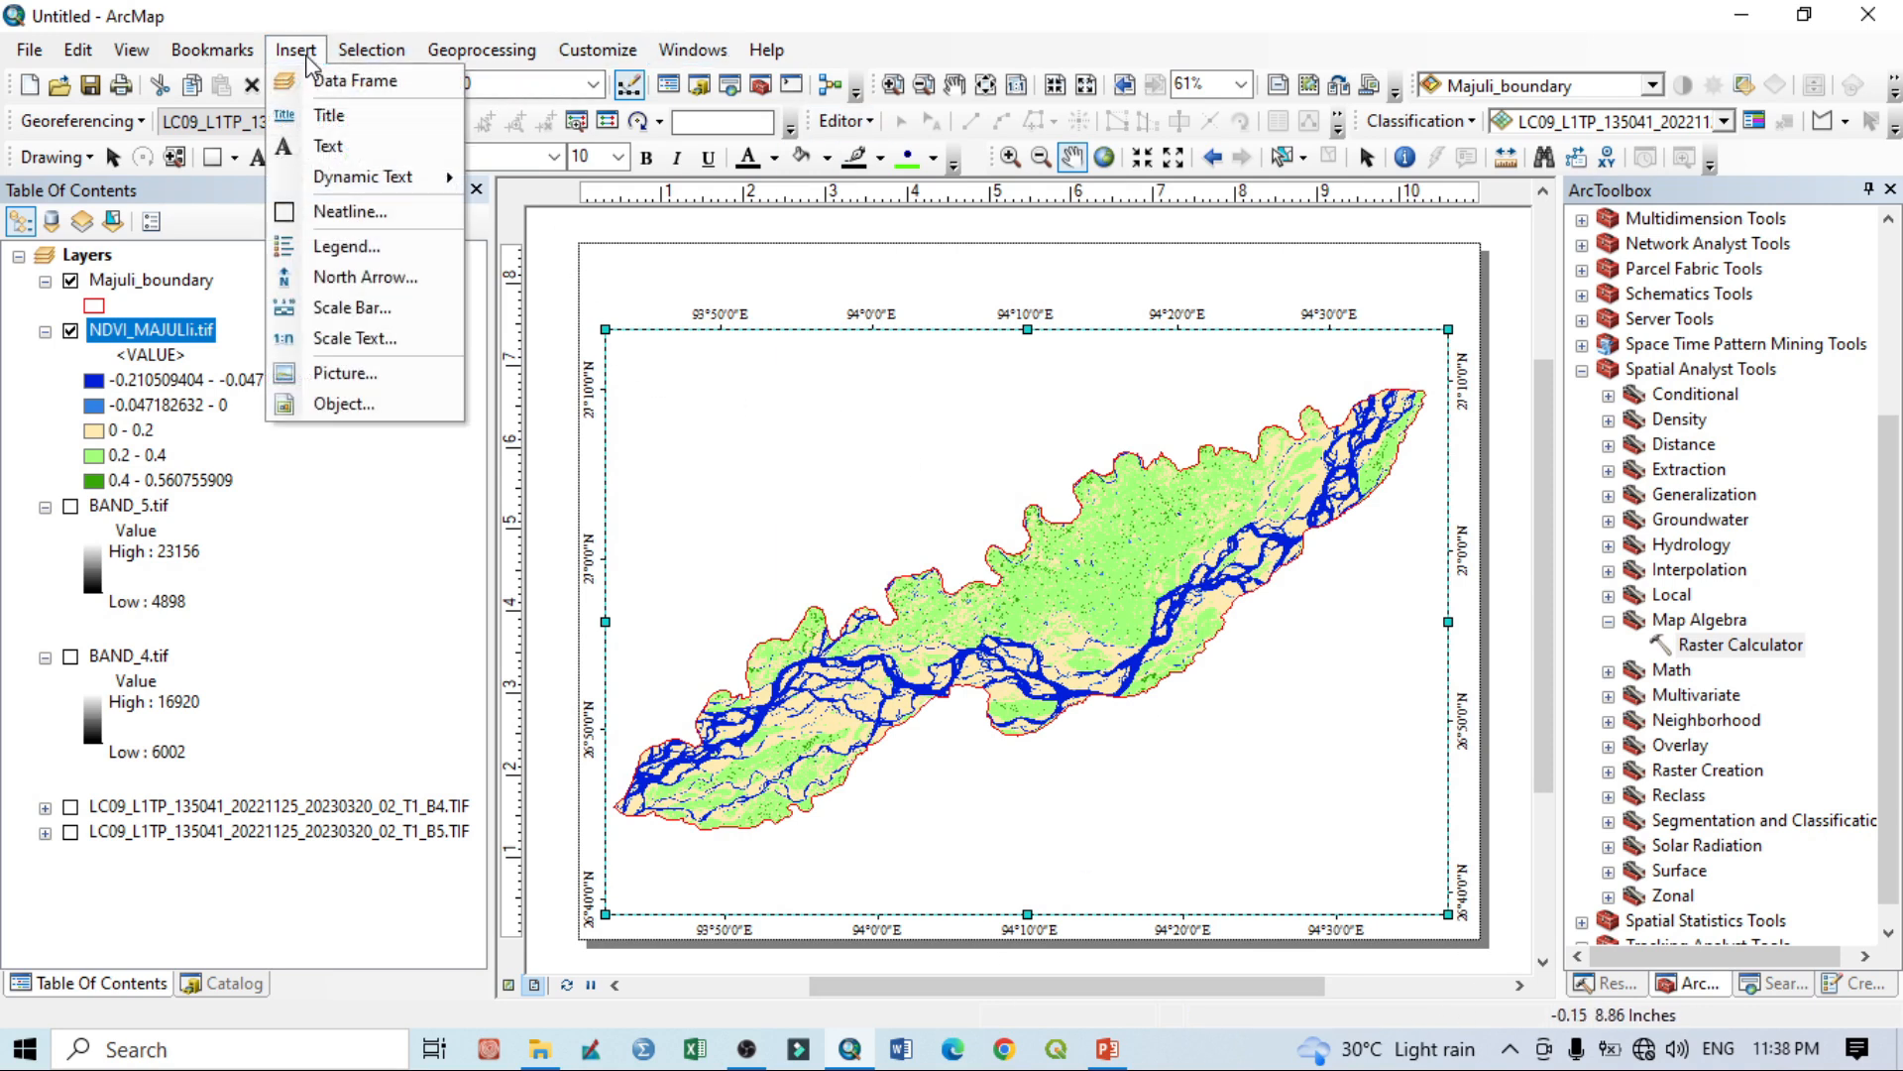
click(341, 281)
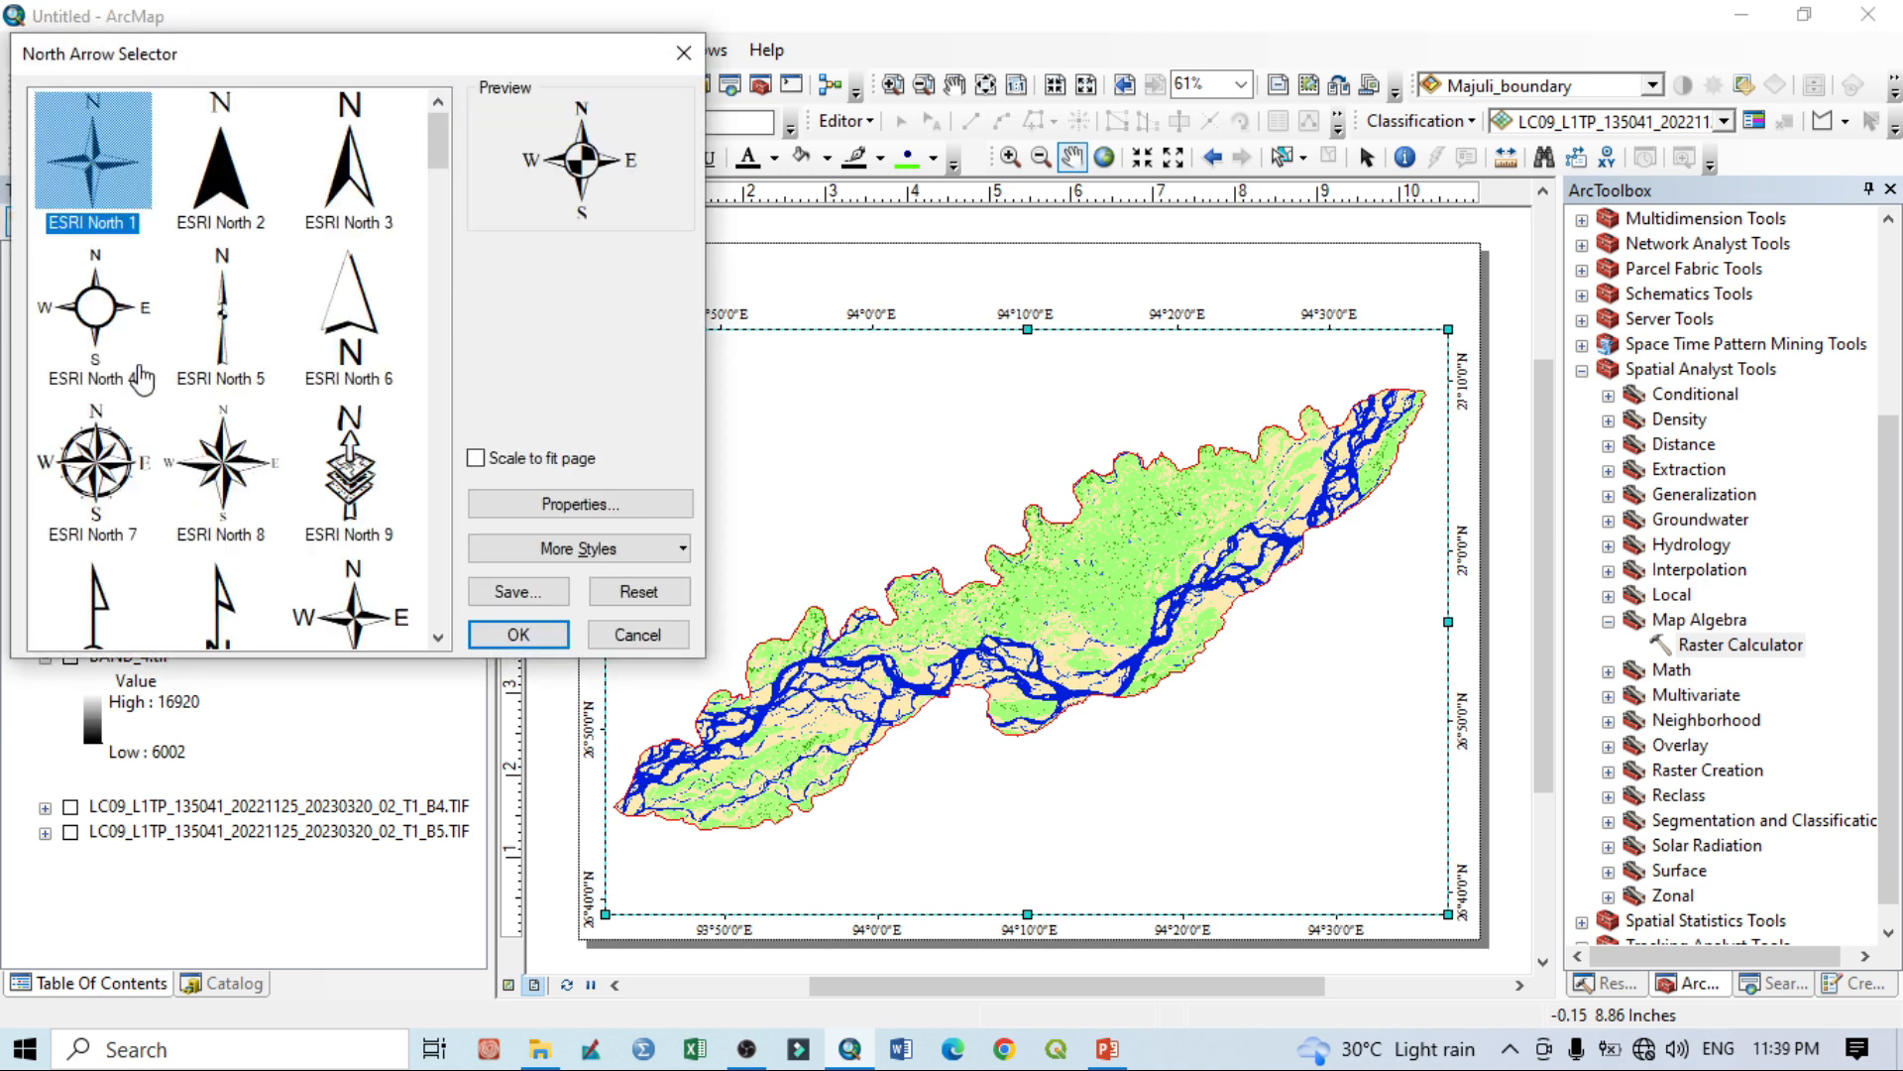
click(93, 476)
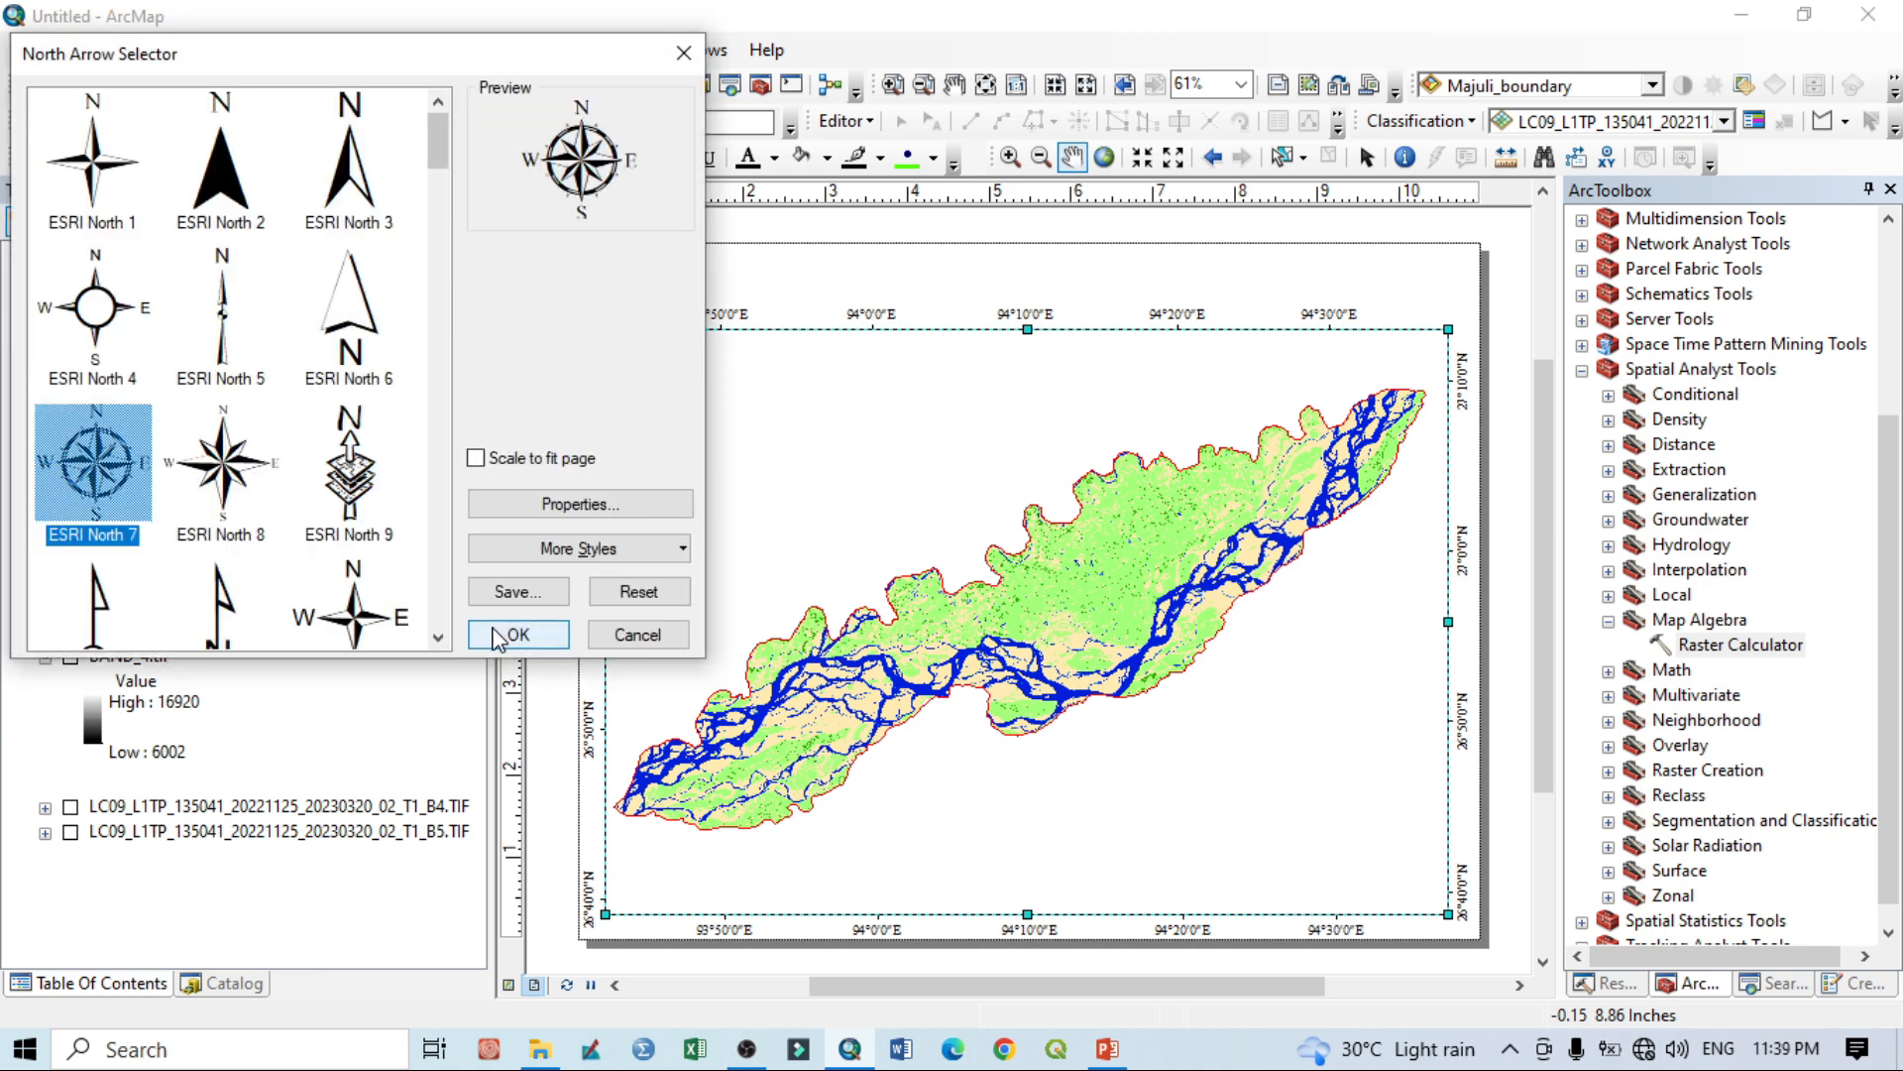
click(519, 634)
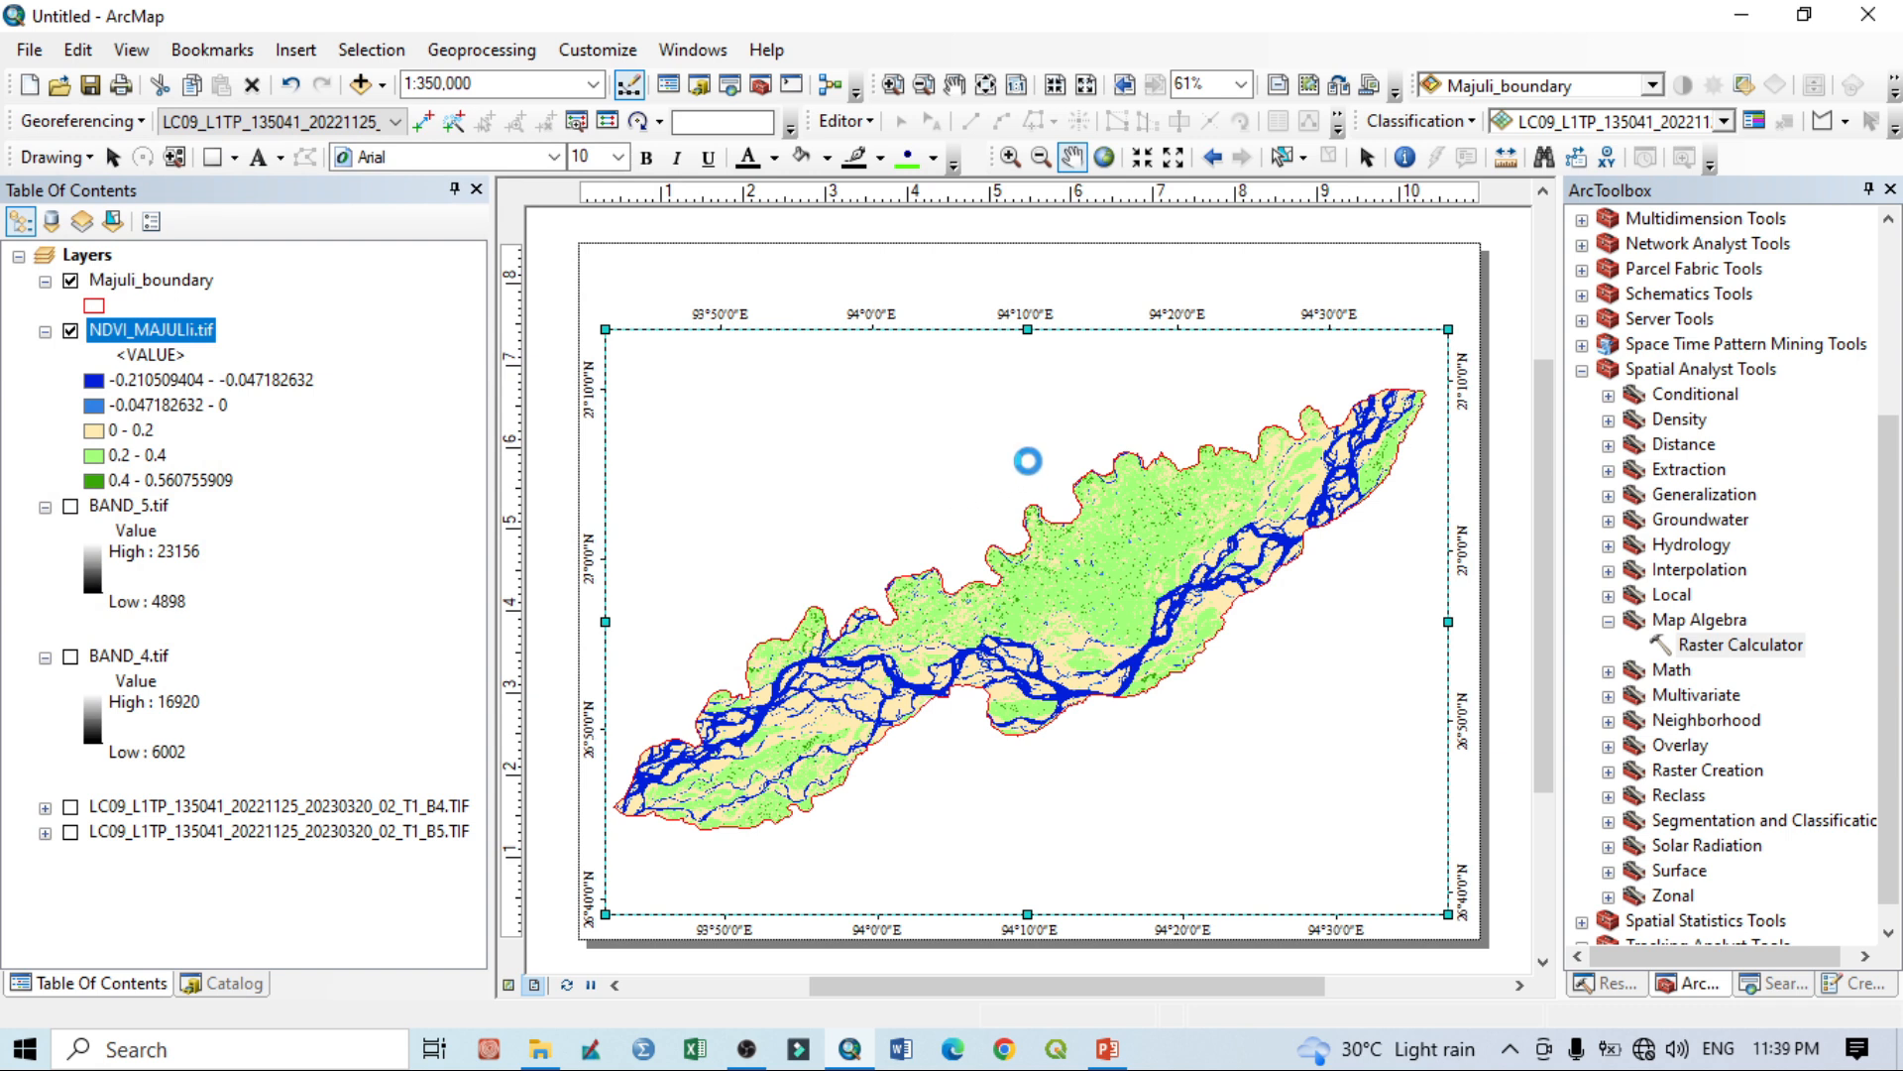
drag(922, 680, 678, 396)
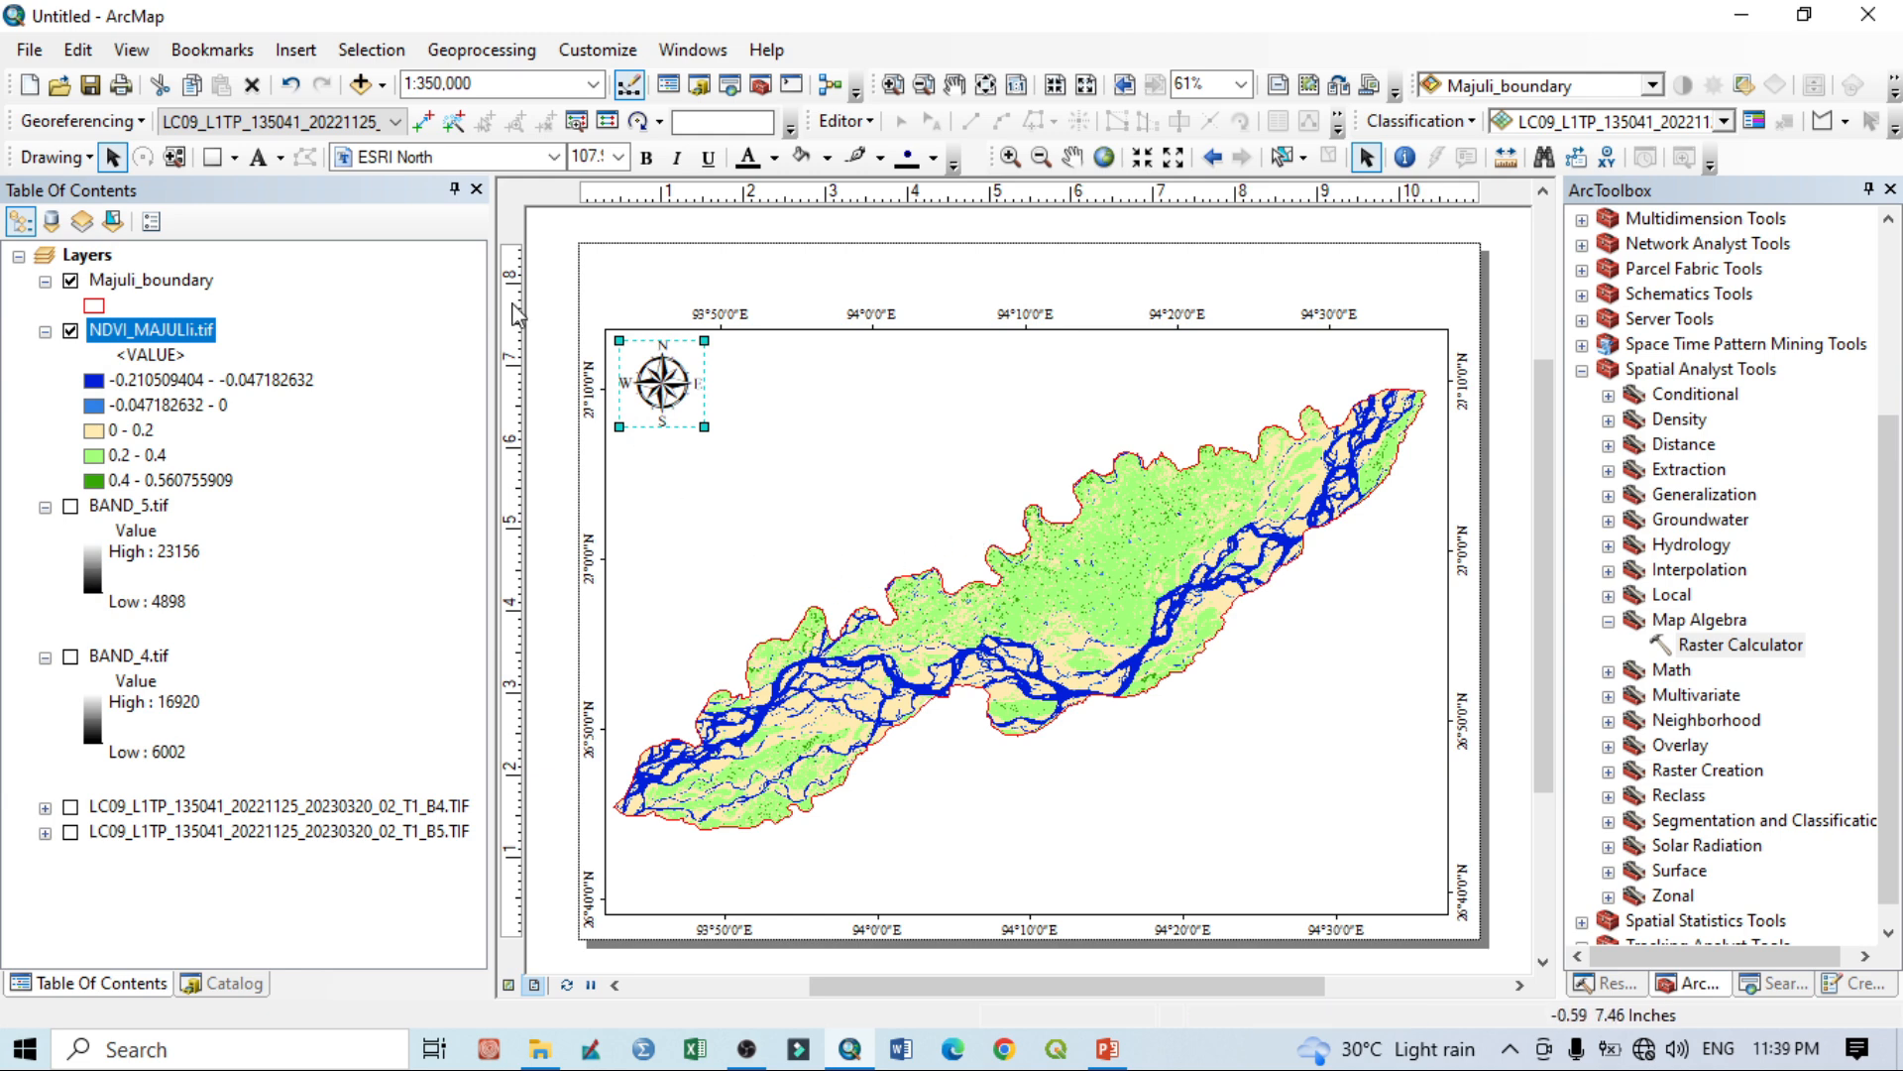
Insert a legend containing only the NDVI_MAJULIi.tif layer and place it in the lower-right area of the data frame.
click(295, 49)
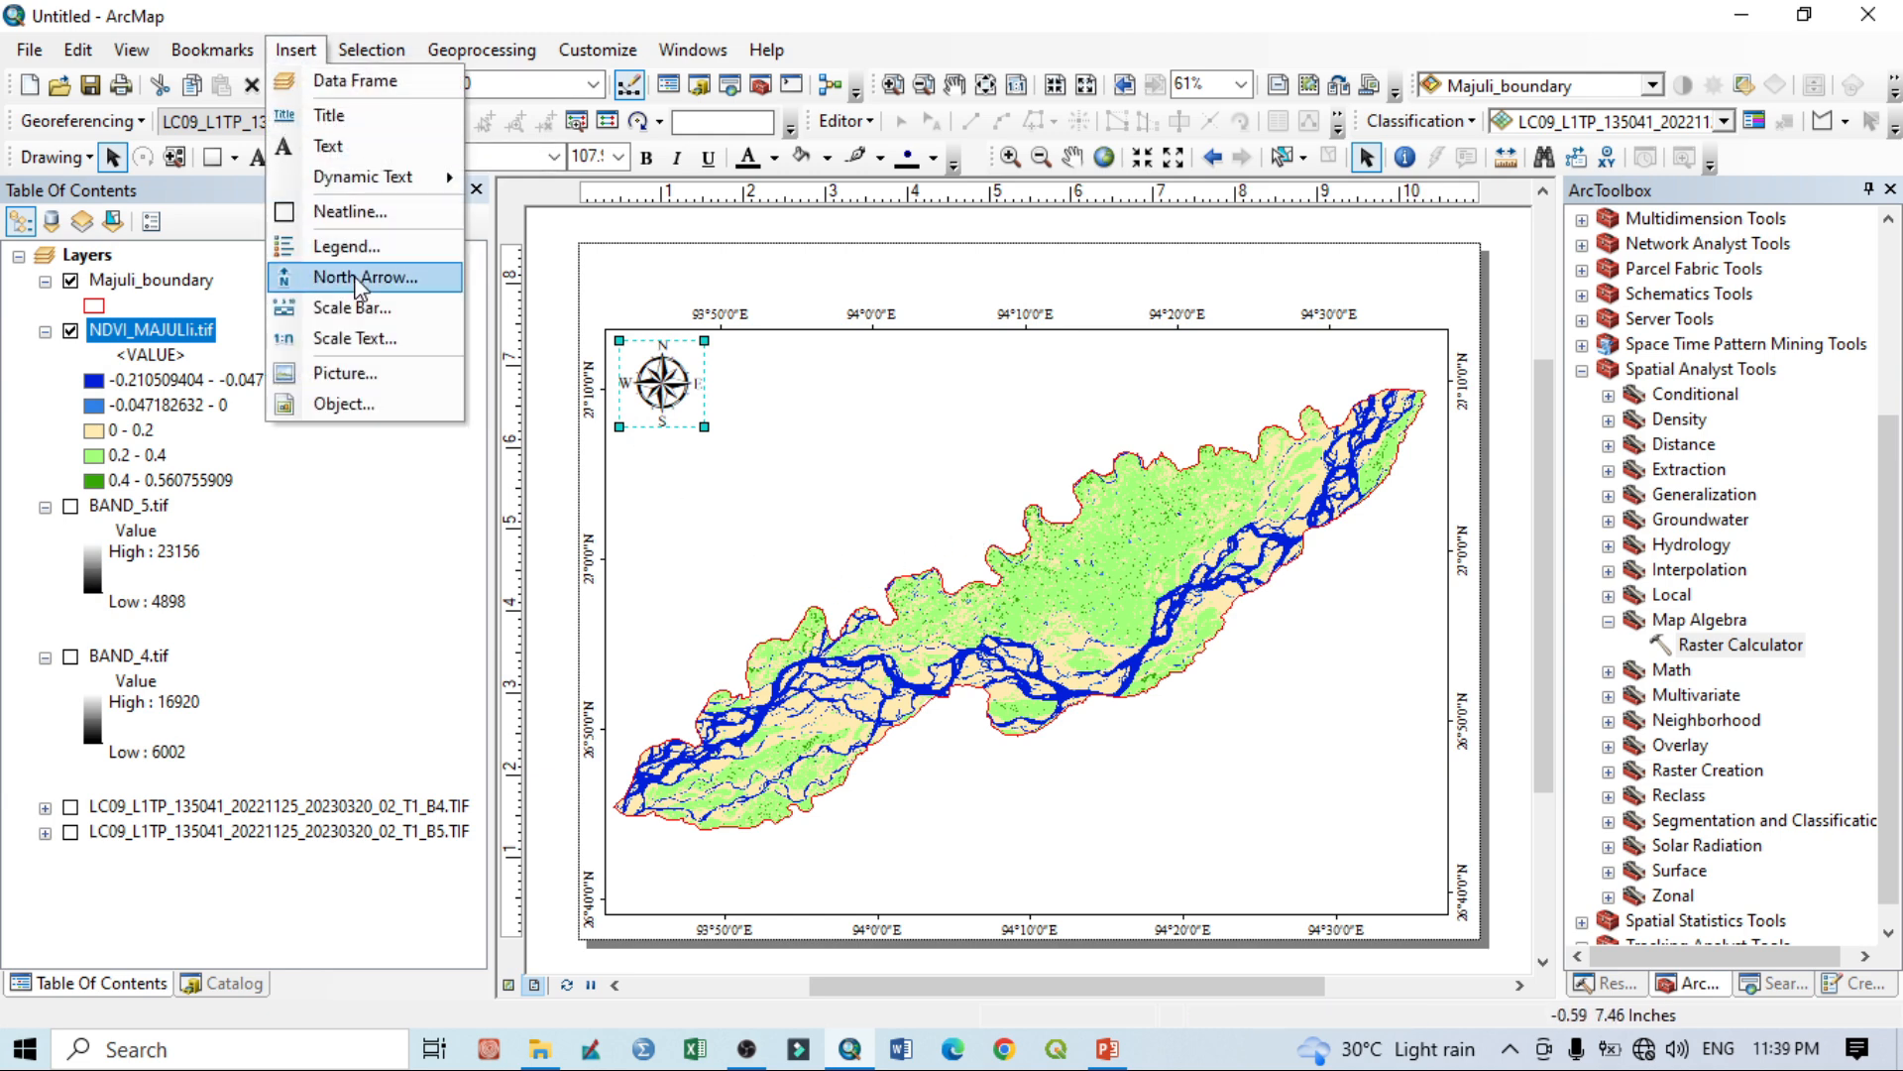
click(362, 250)
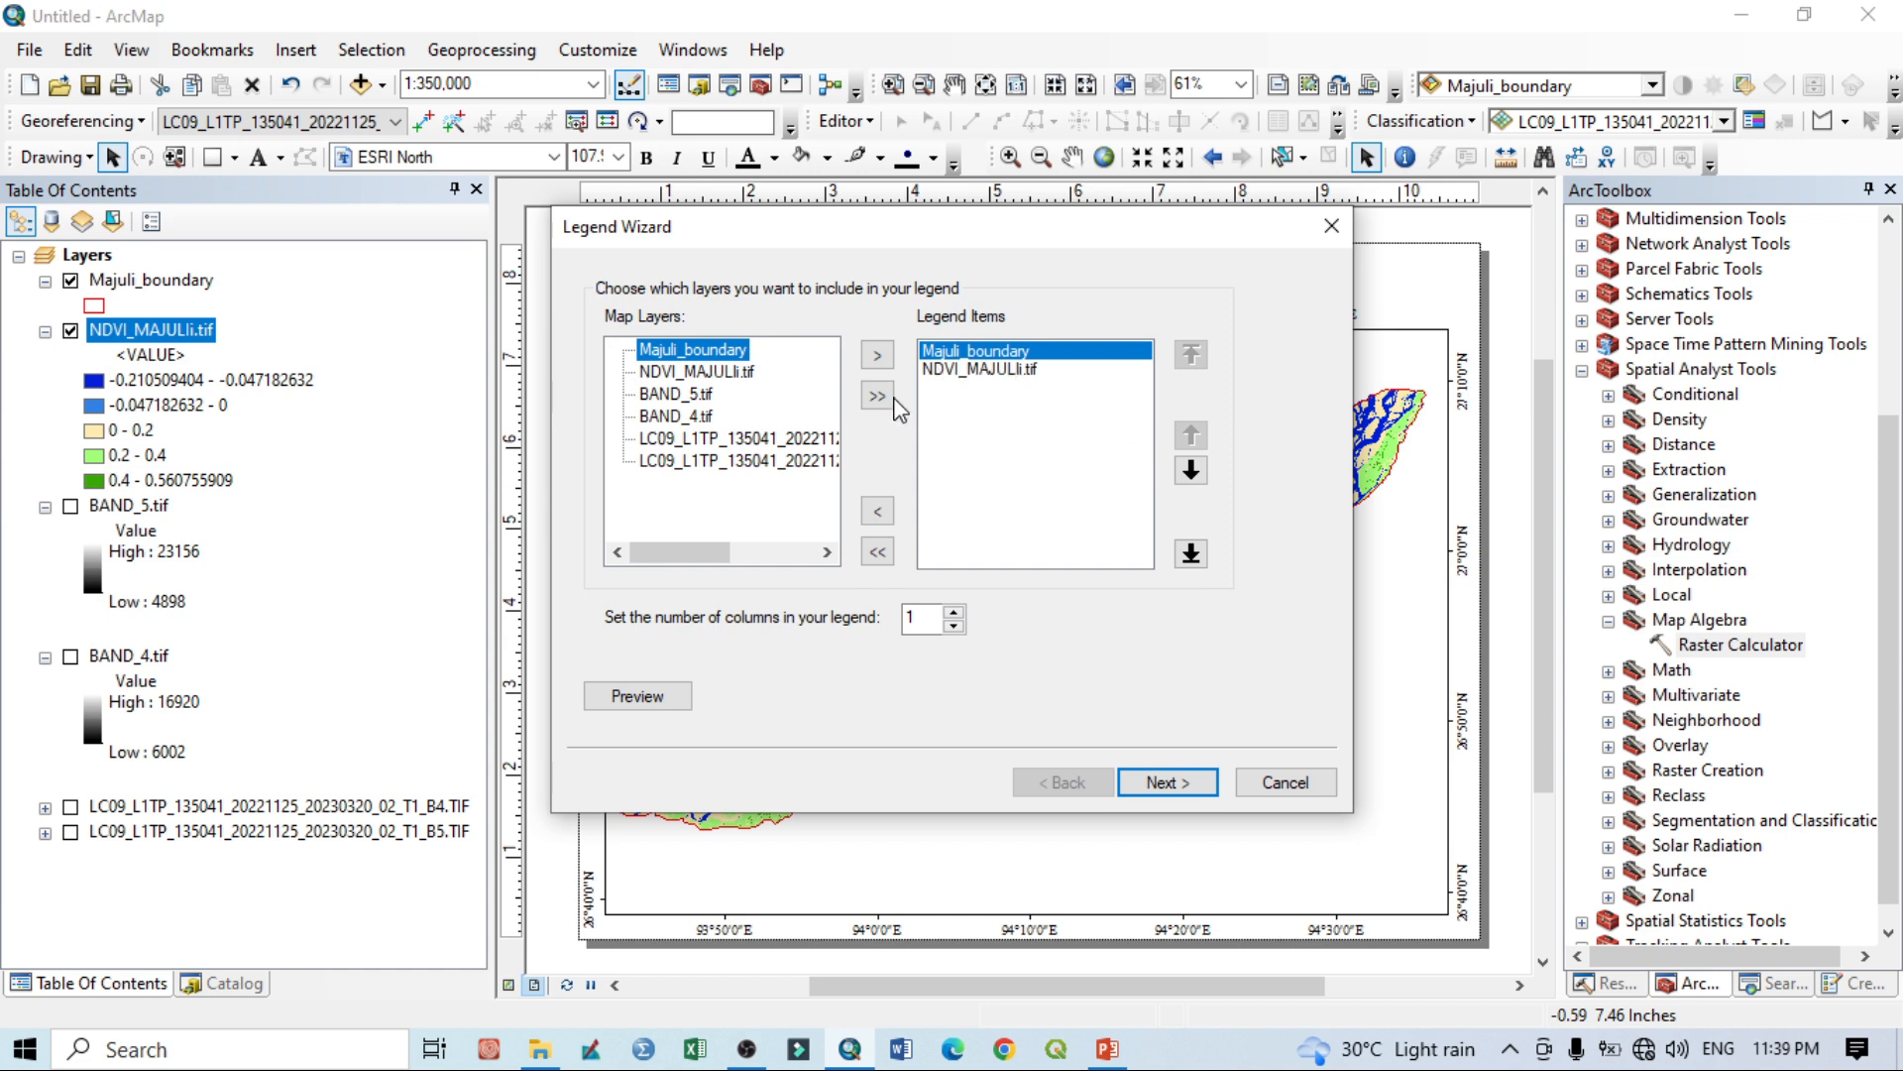
click(878, 510)
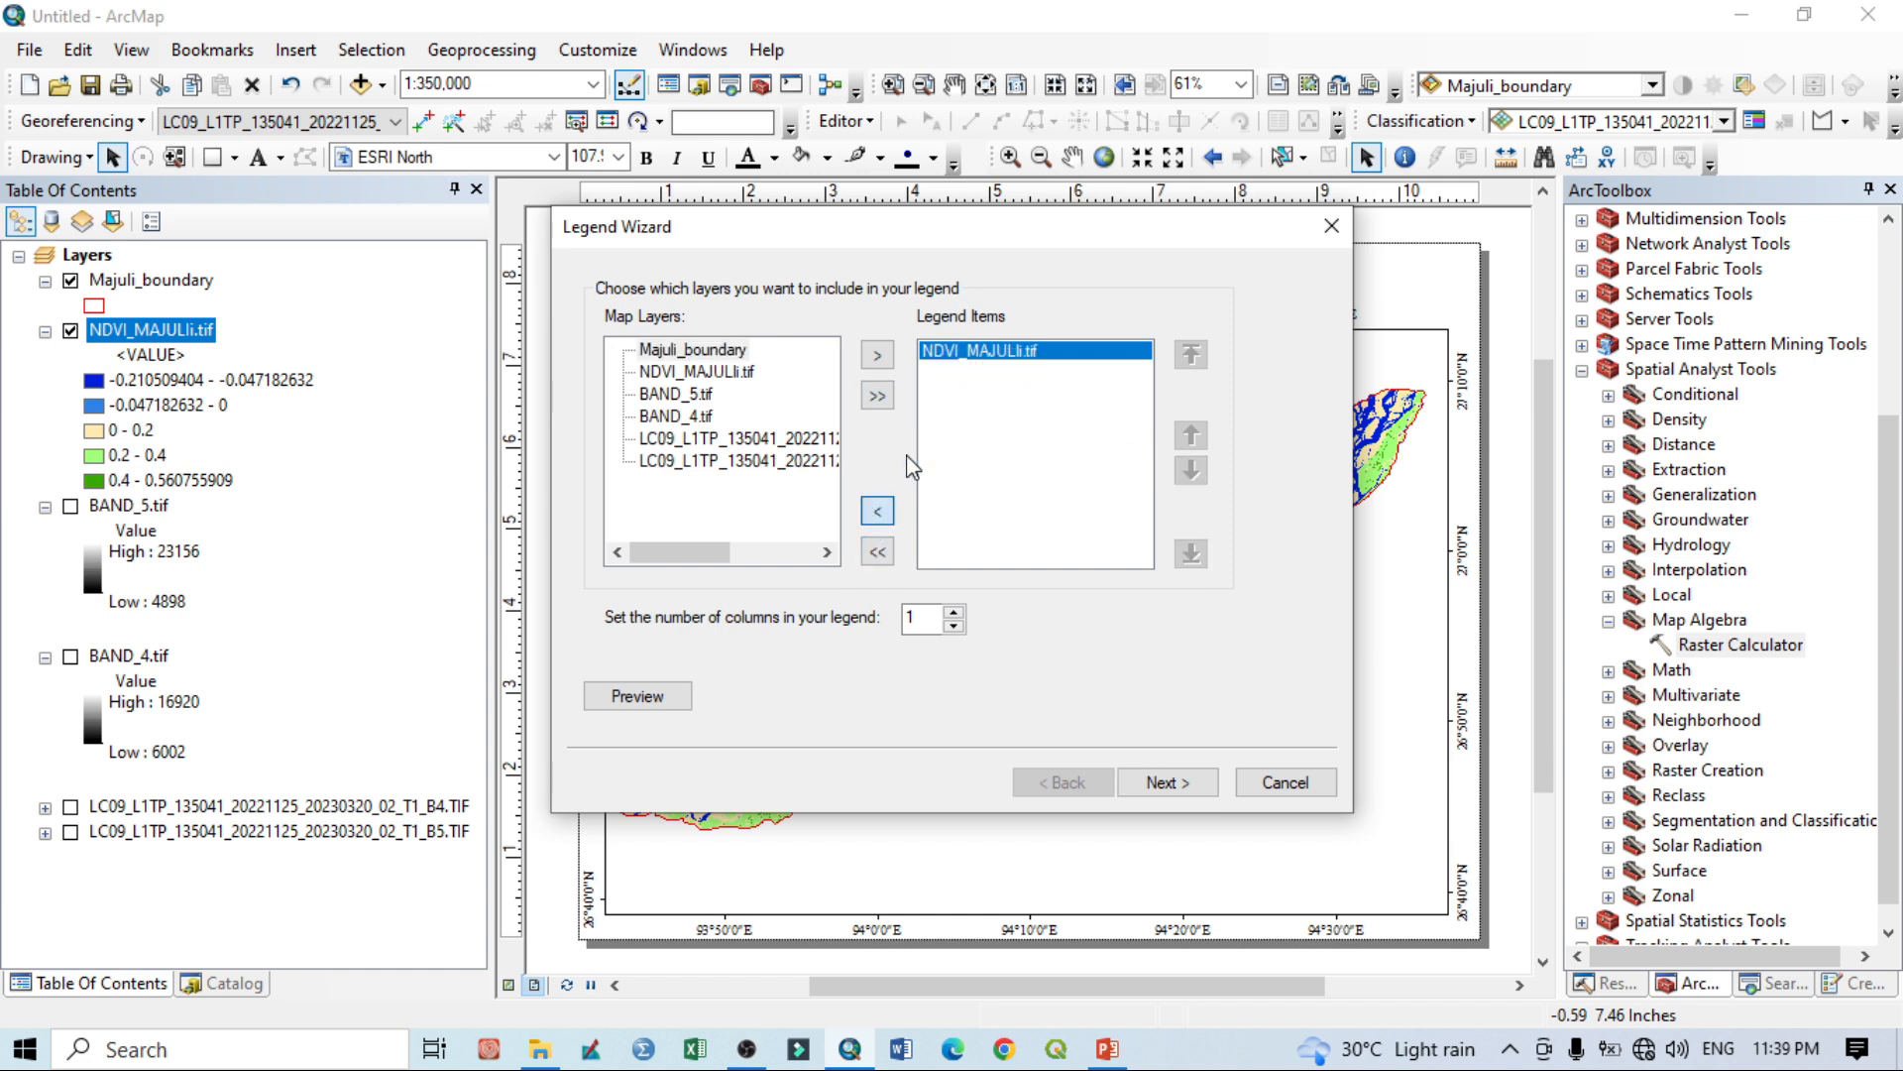
click(1196, 784)
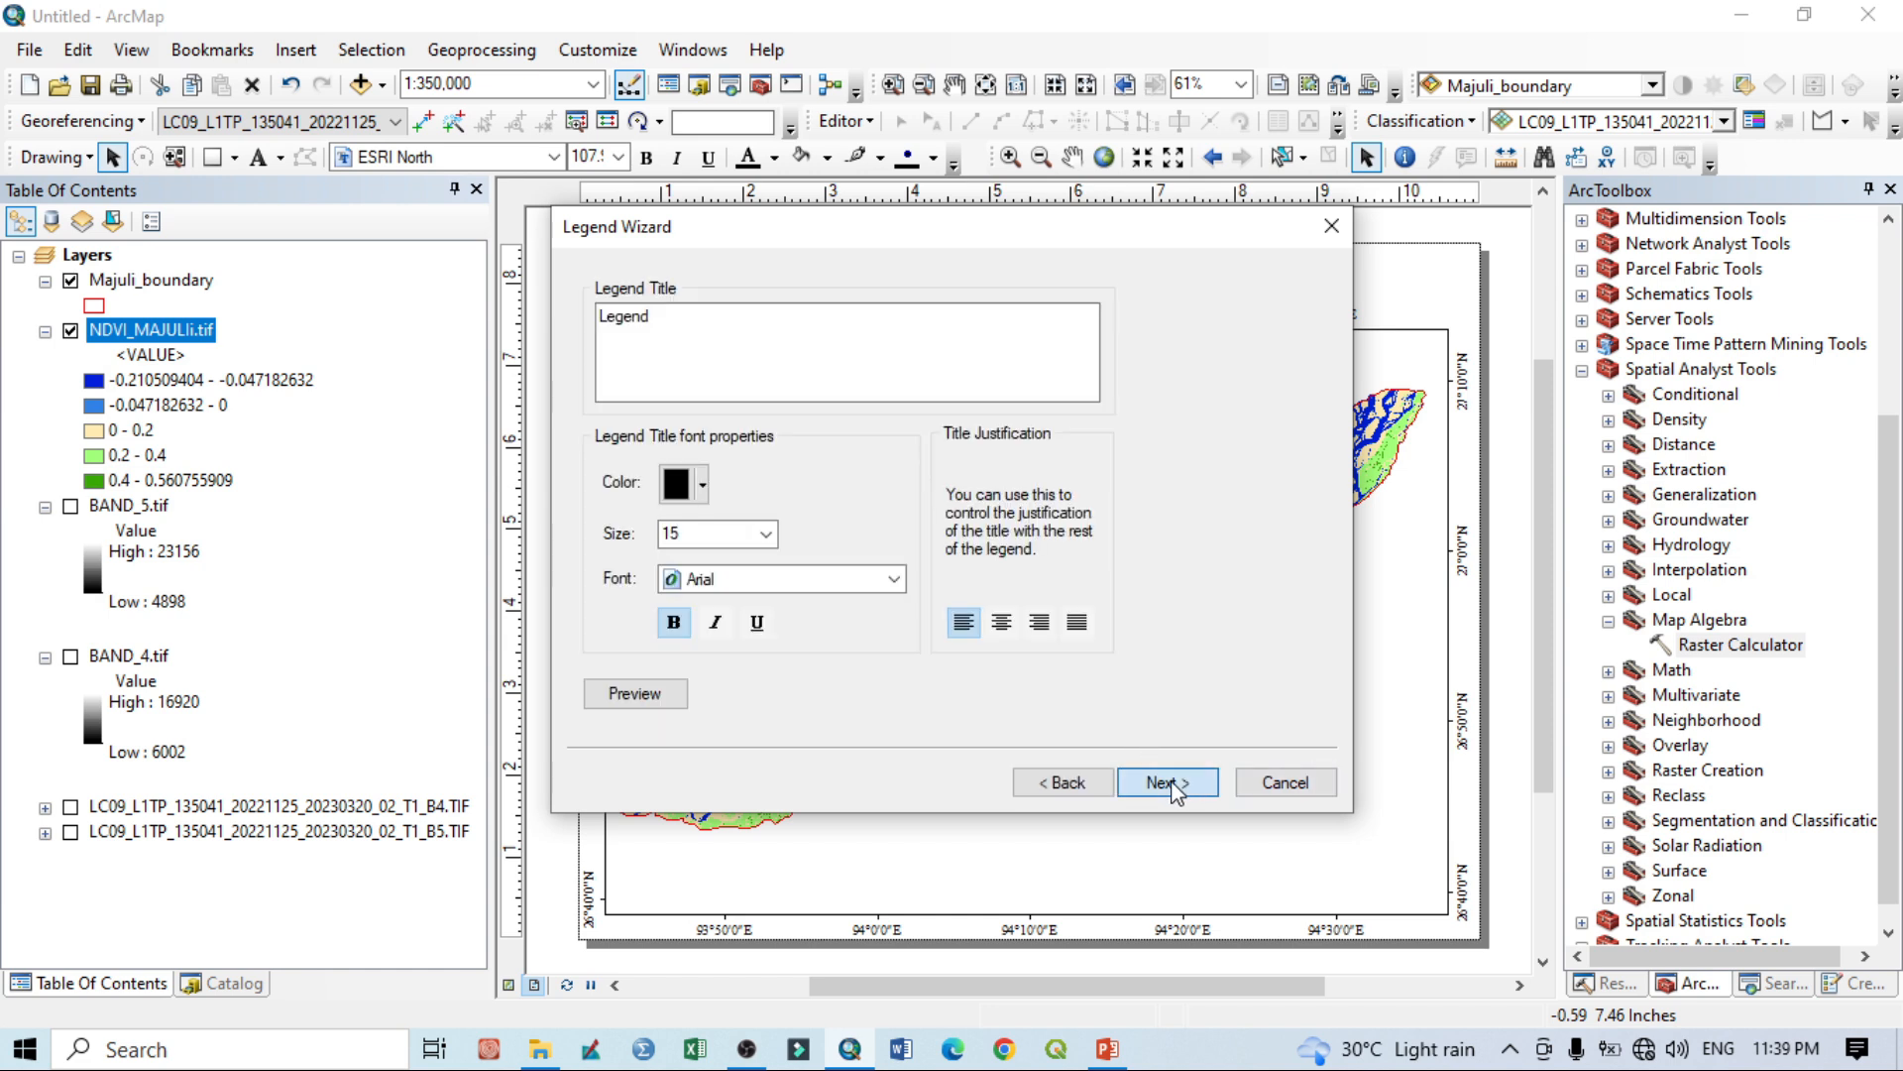
click(1175, 789)
click(1175, 789)
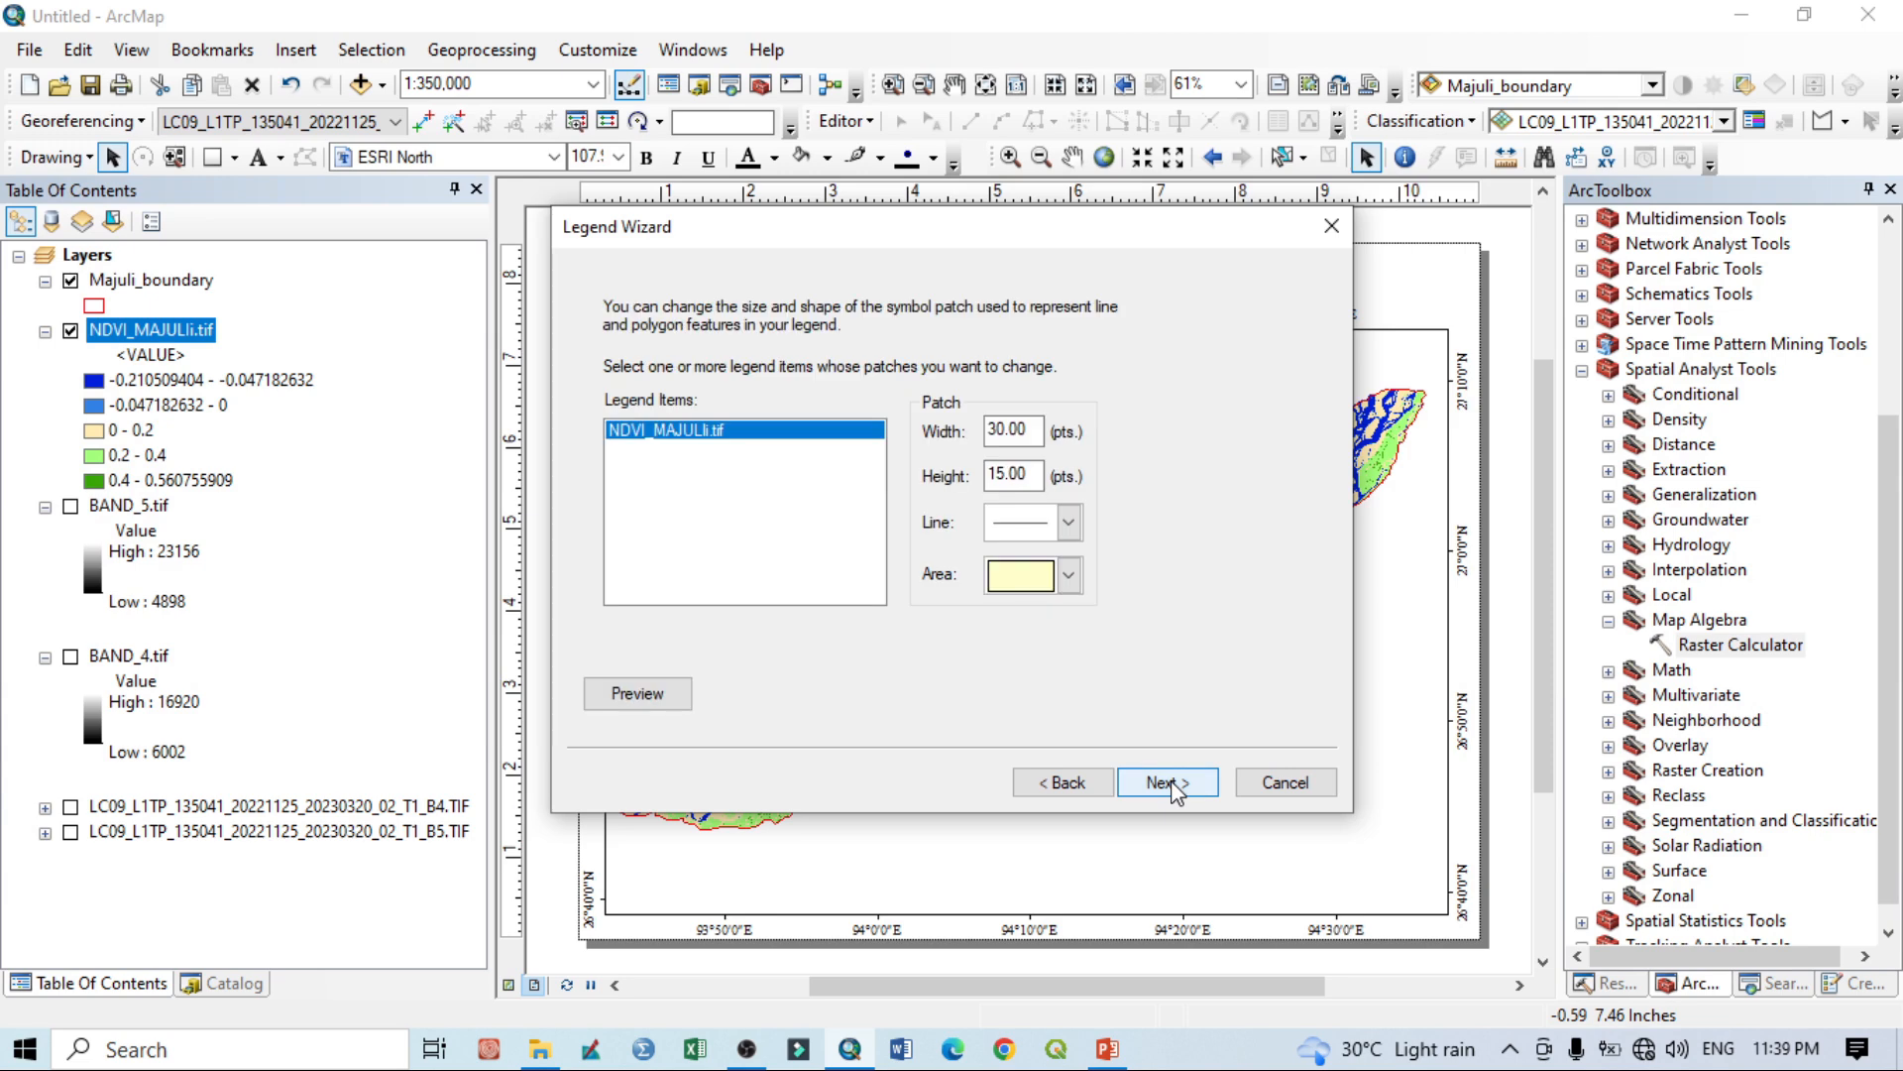
click(1176, 789)
click(1168, 783)
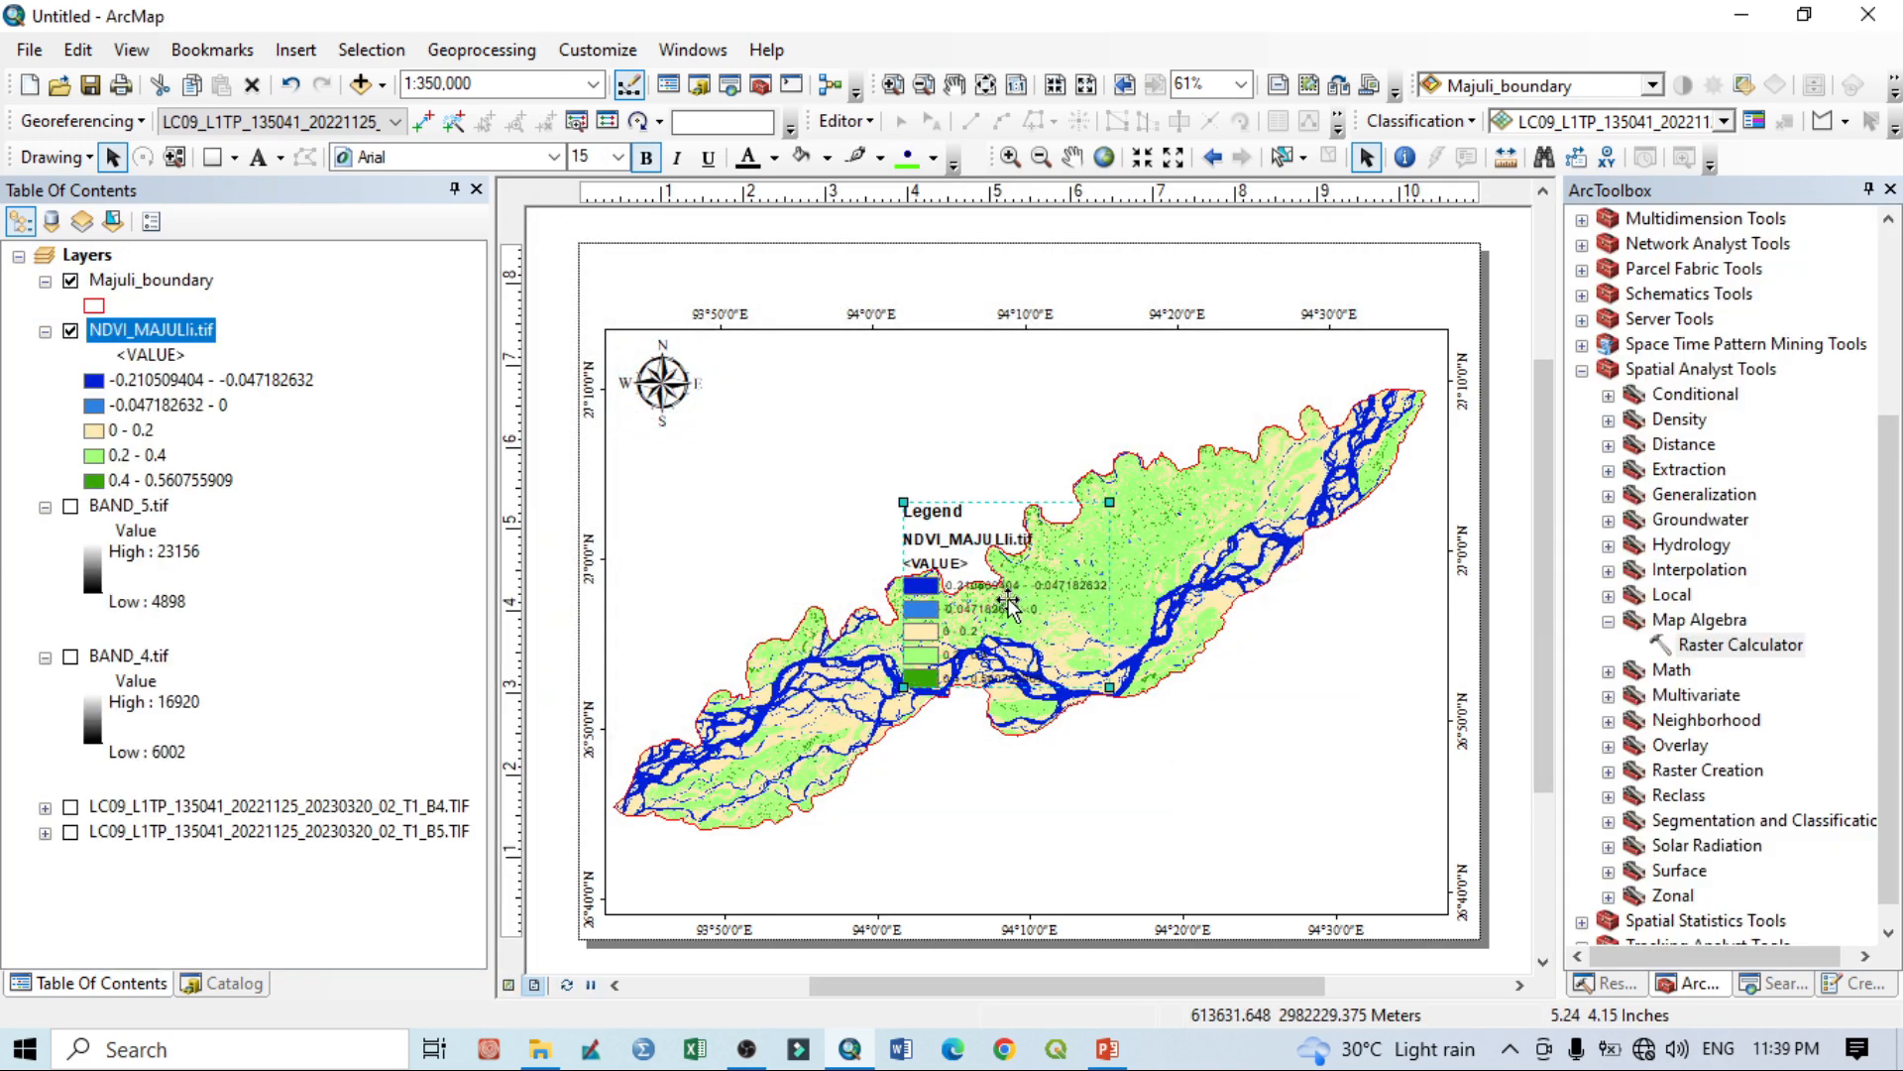
drag(962, 565, 1272, 740)
Convert the legend to graphics and ungroup it down to its individual text and patch elements.
right_click(1336, 705)
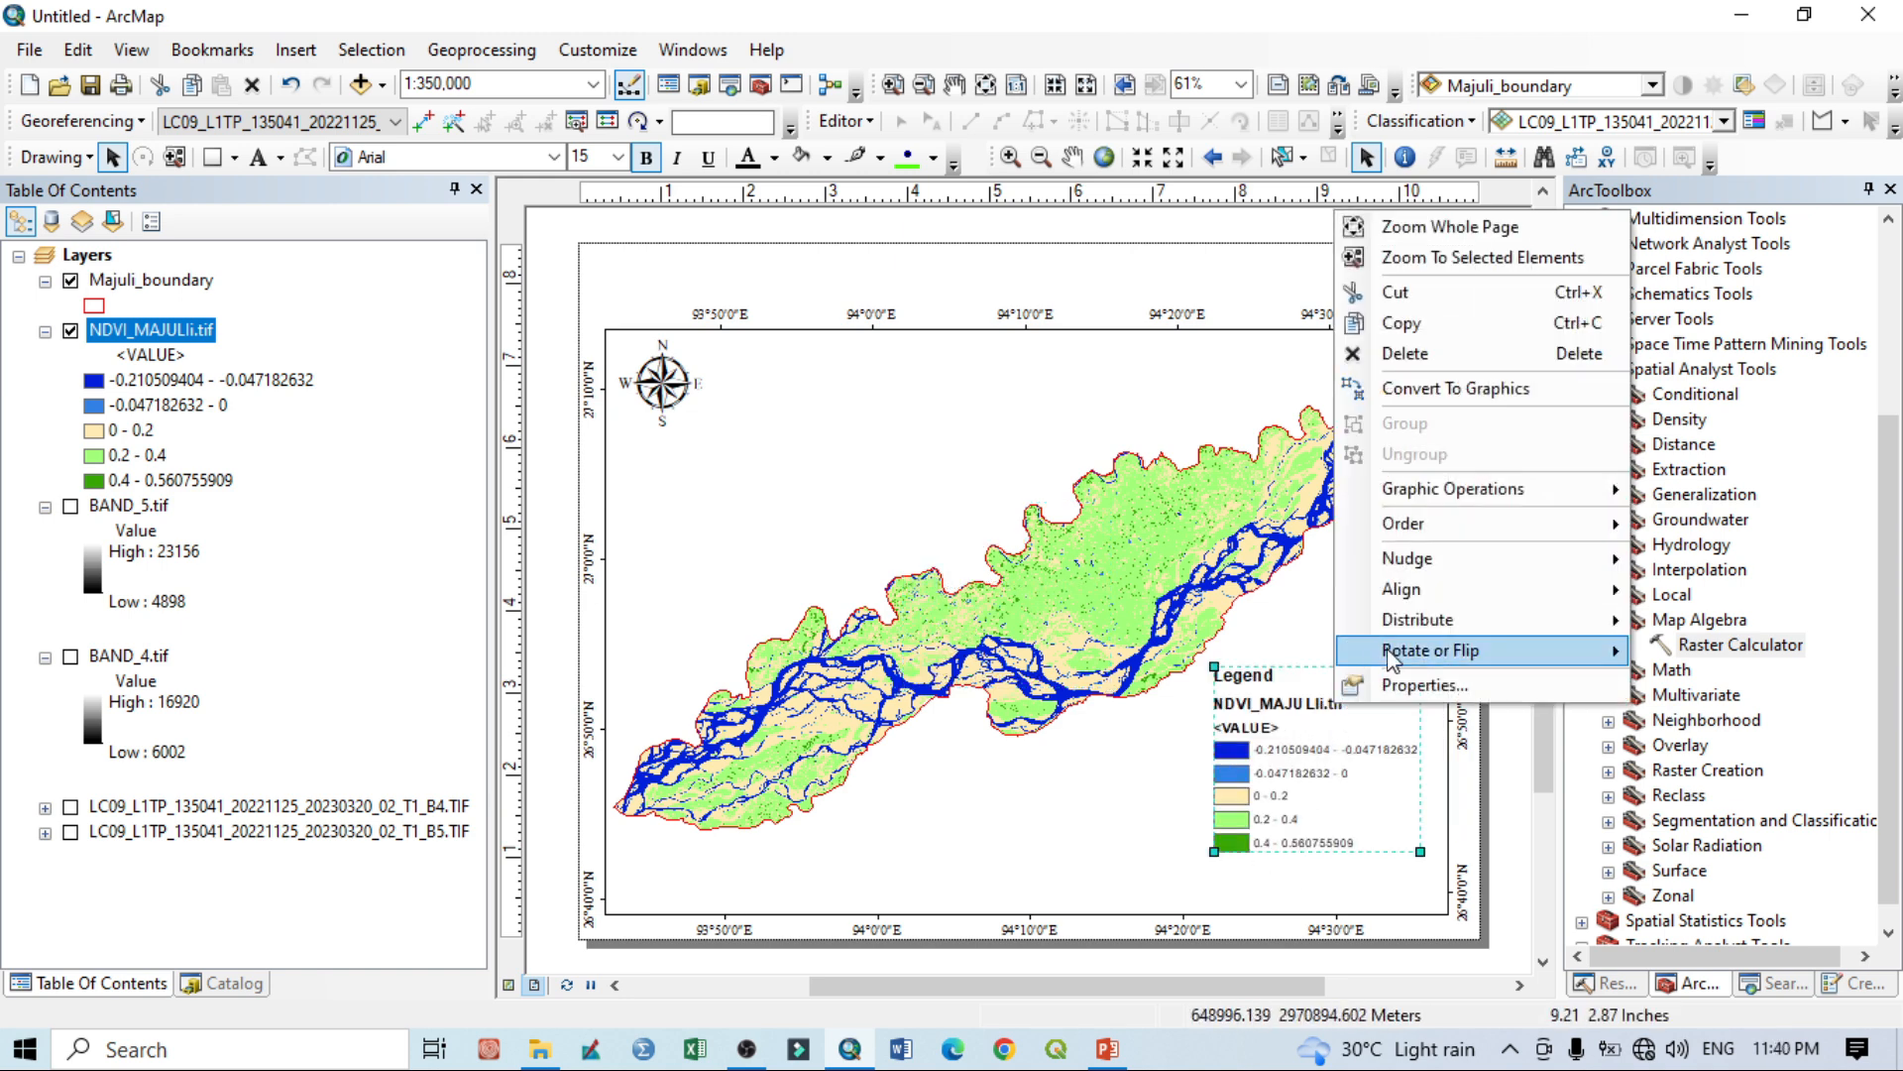
click(1430, 395)
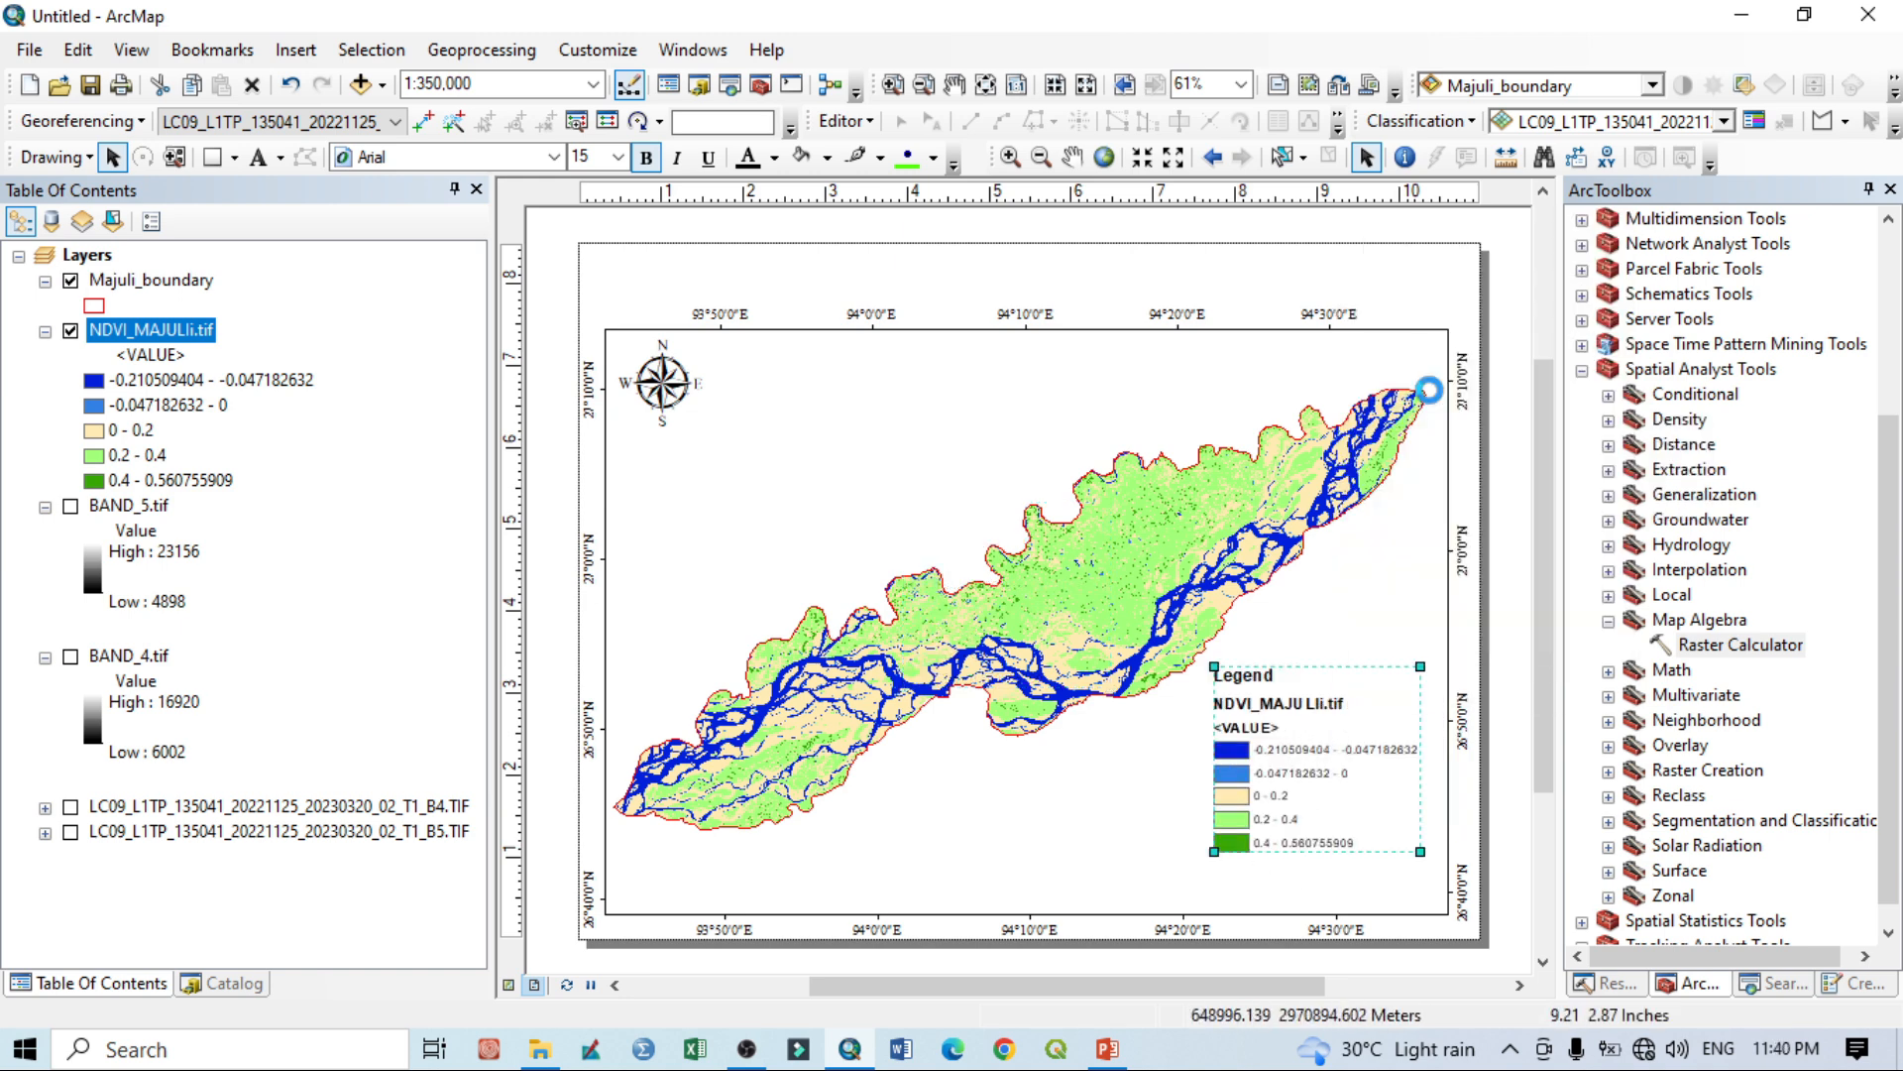
right_click(1317, 707)
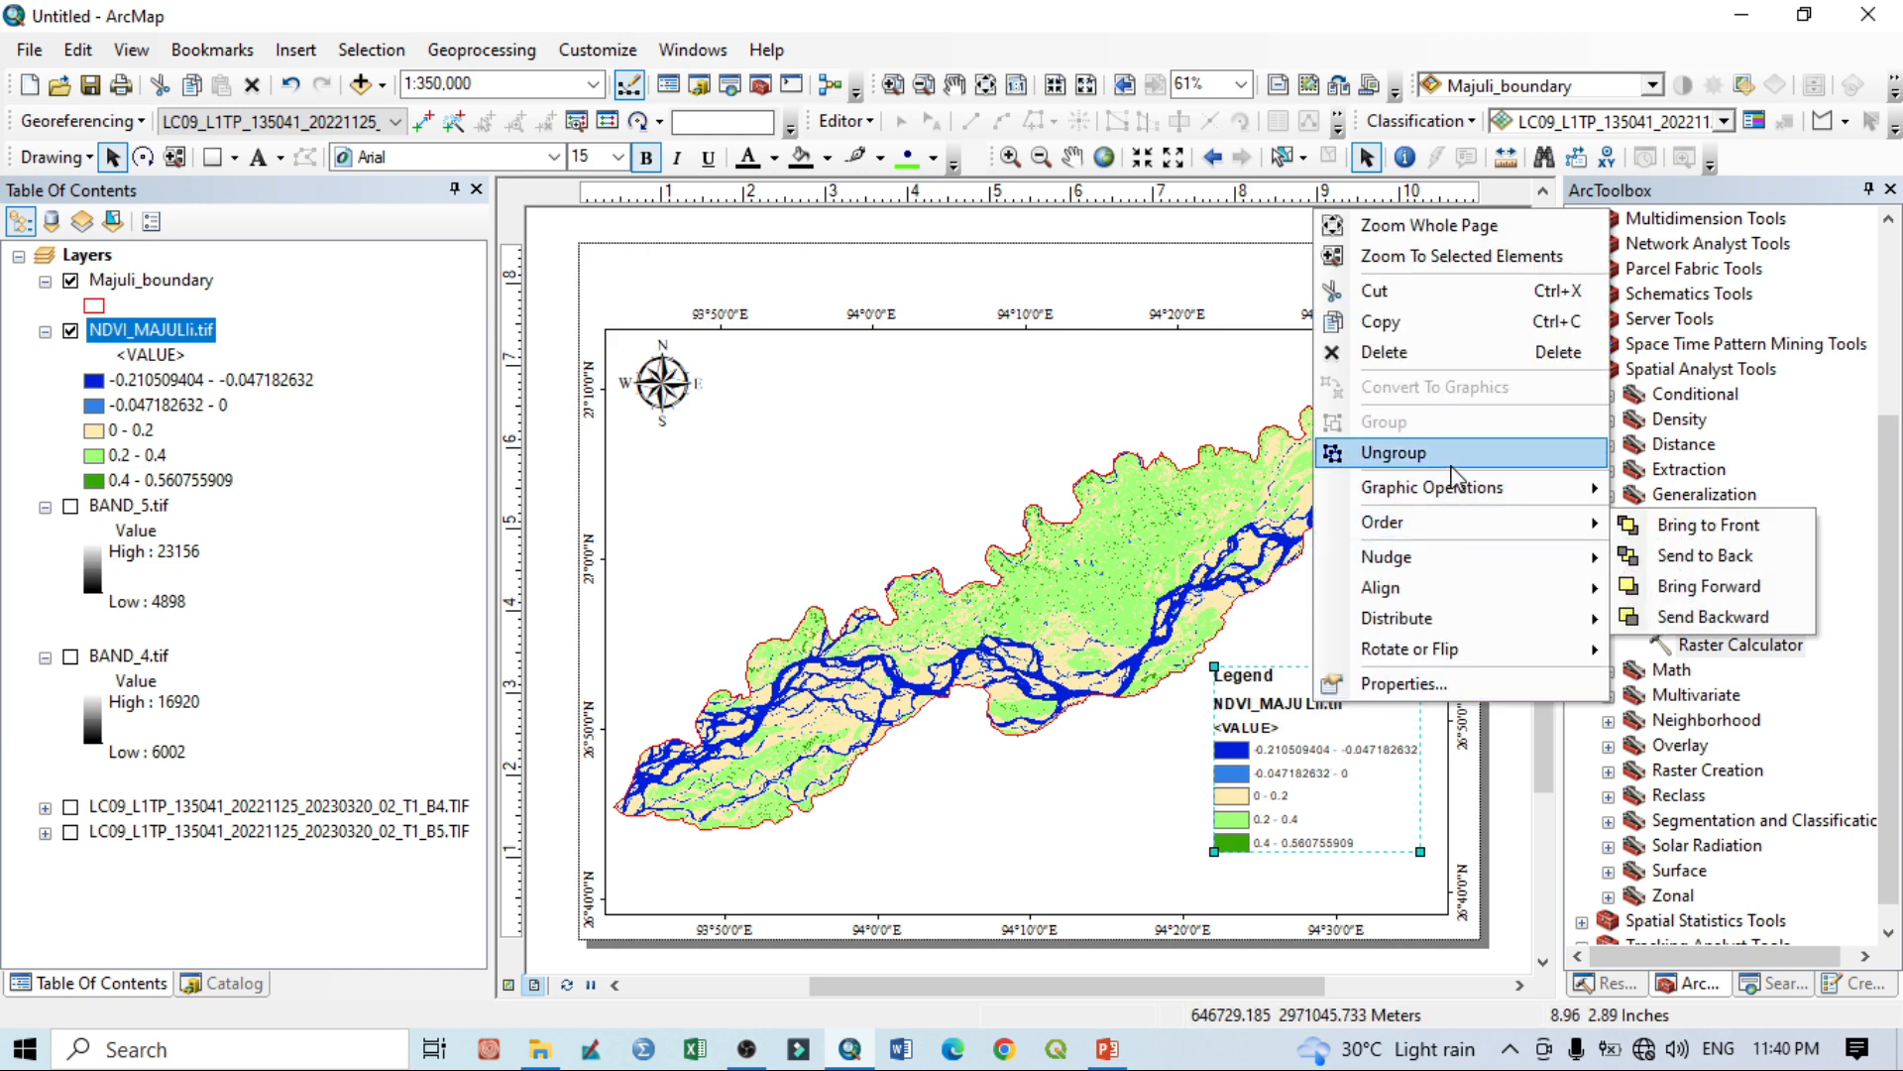
click(1446, 445)
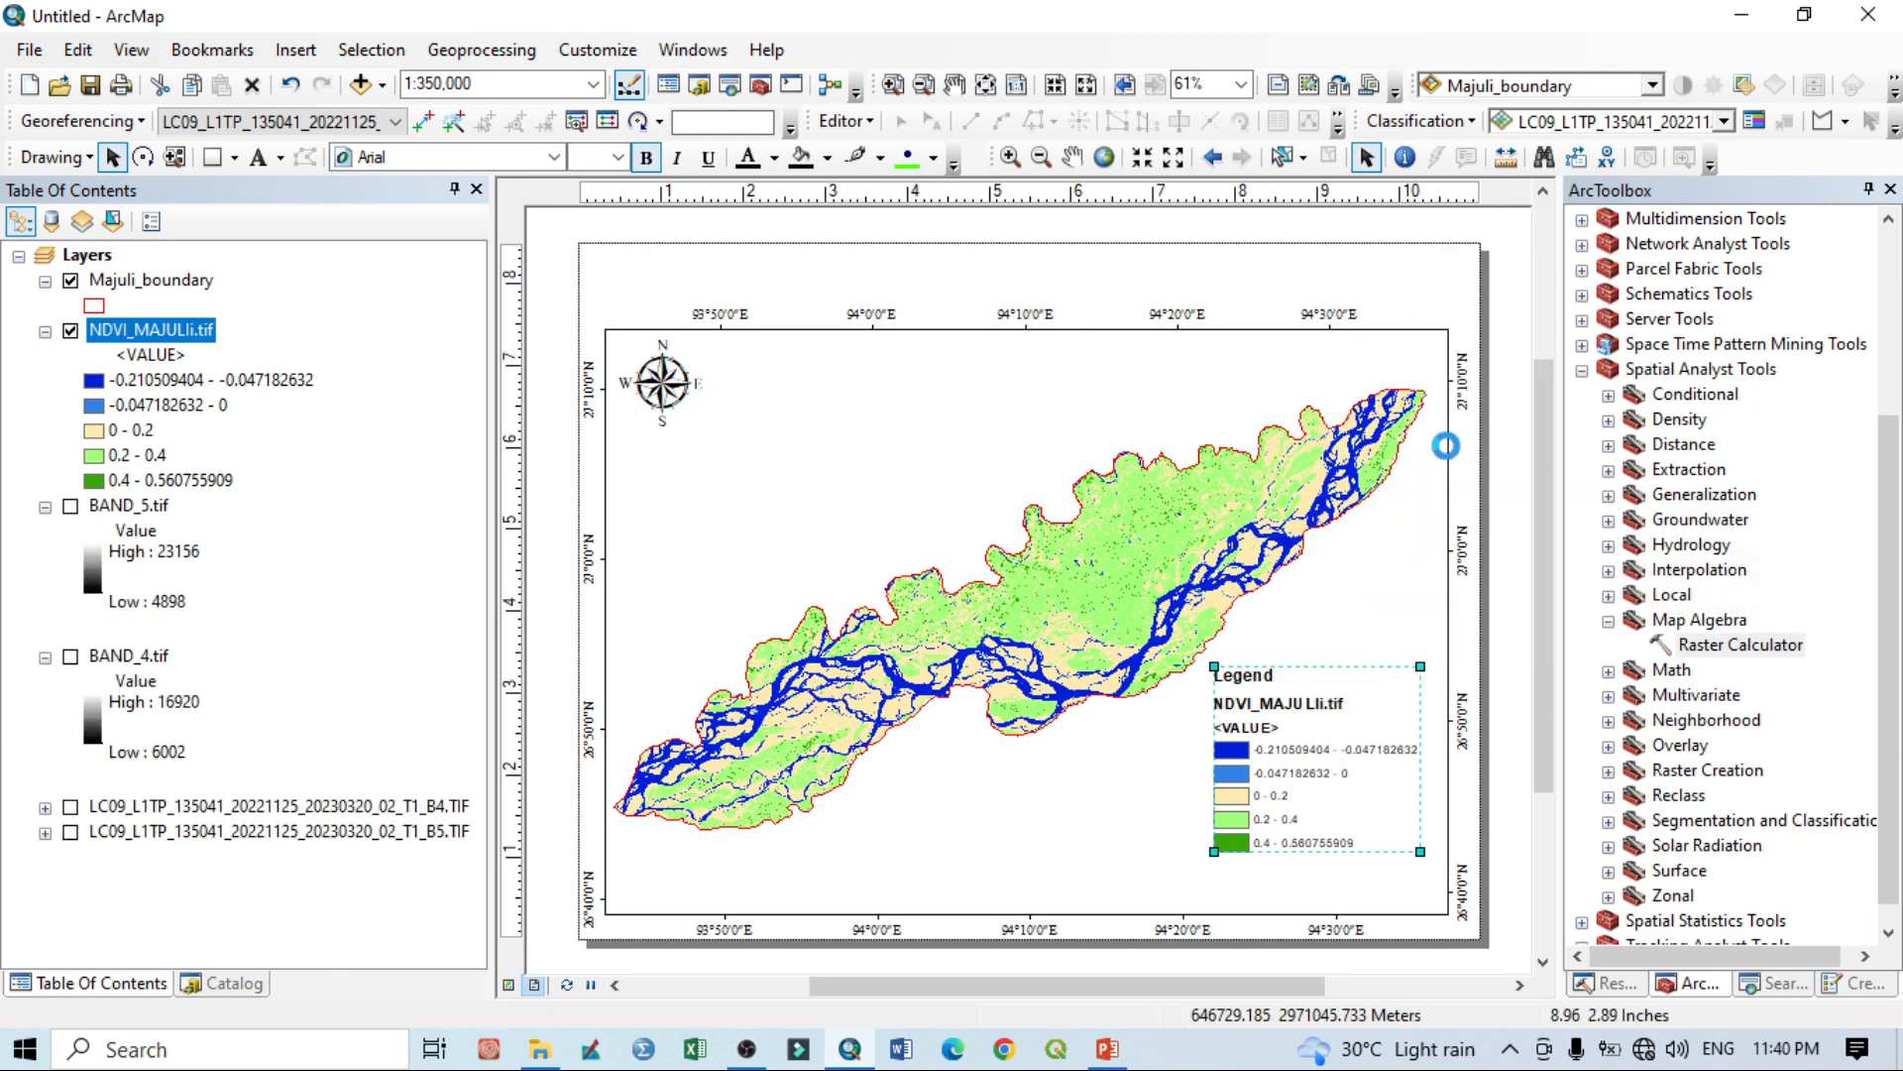
right_click(1330, 745)
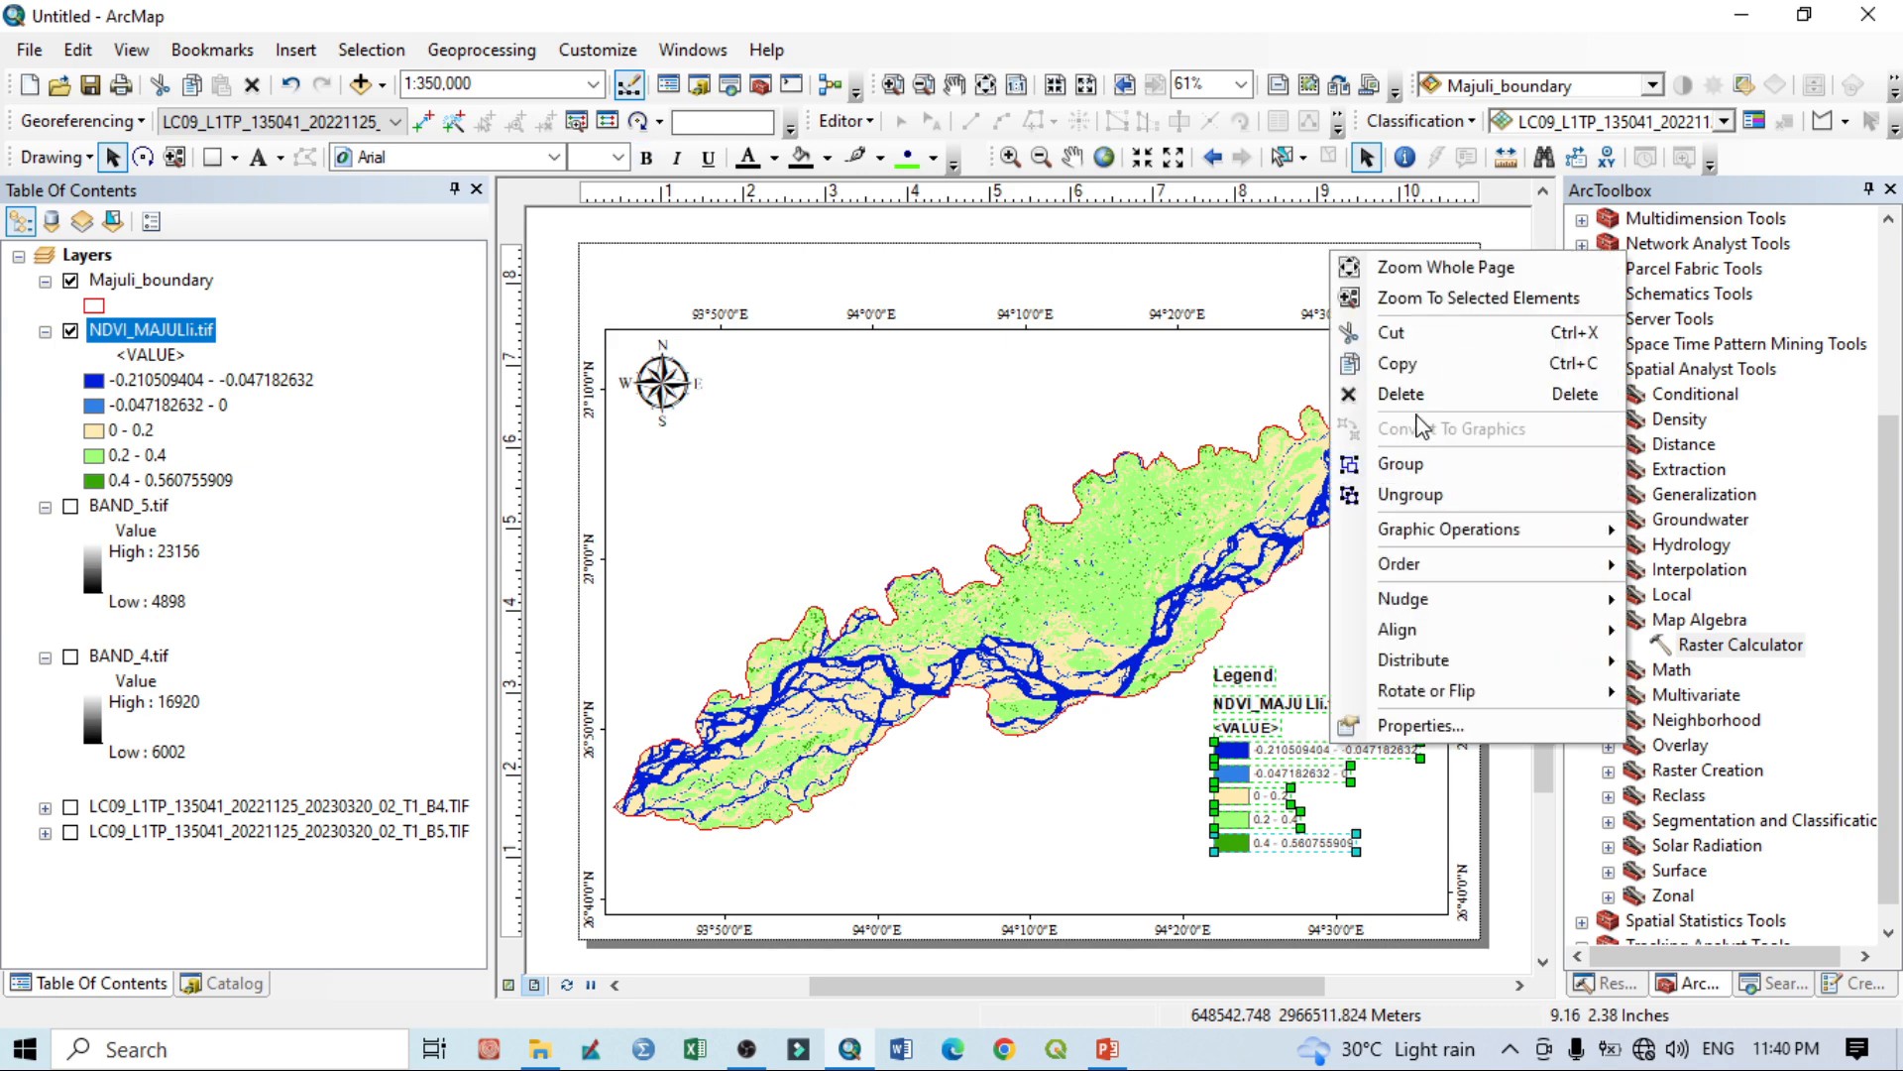
click(1436, 490)
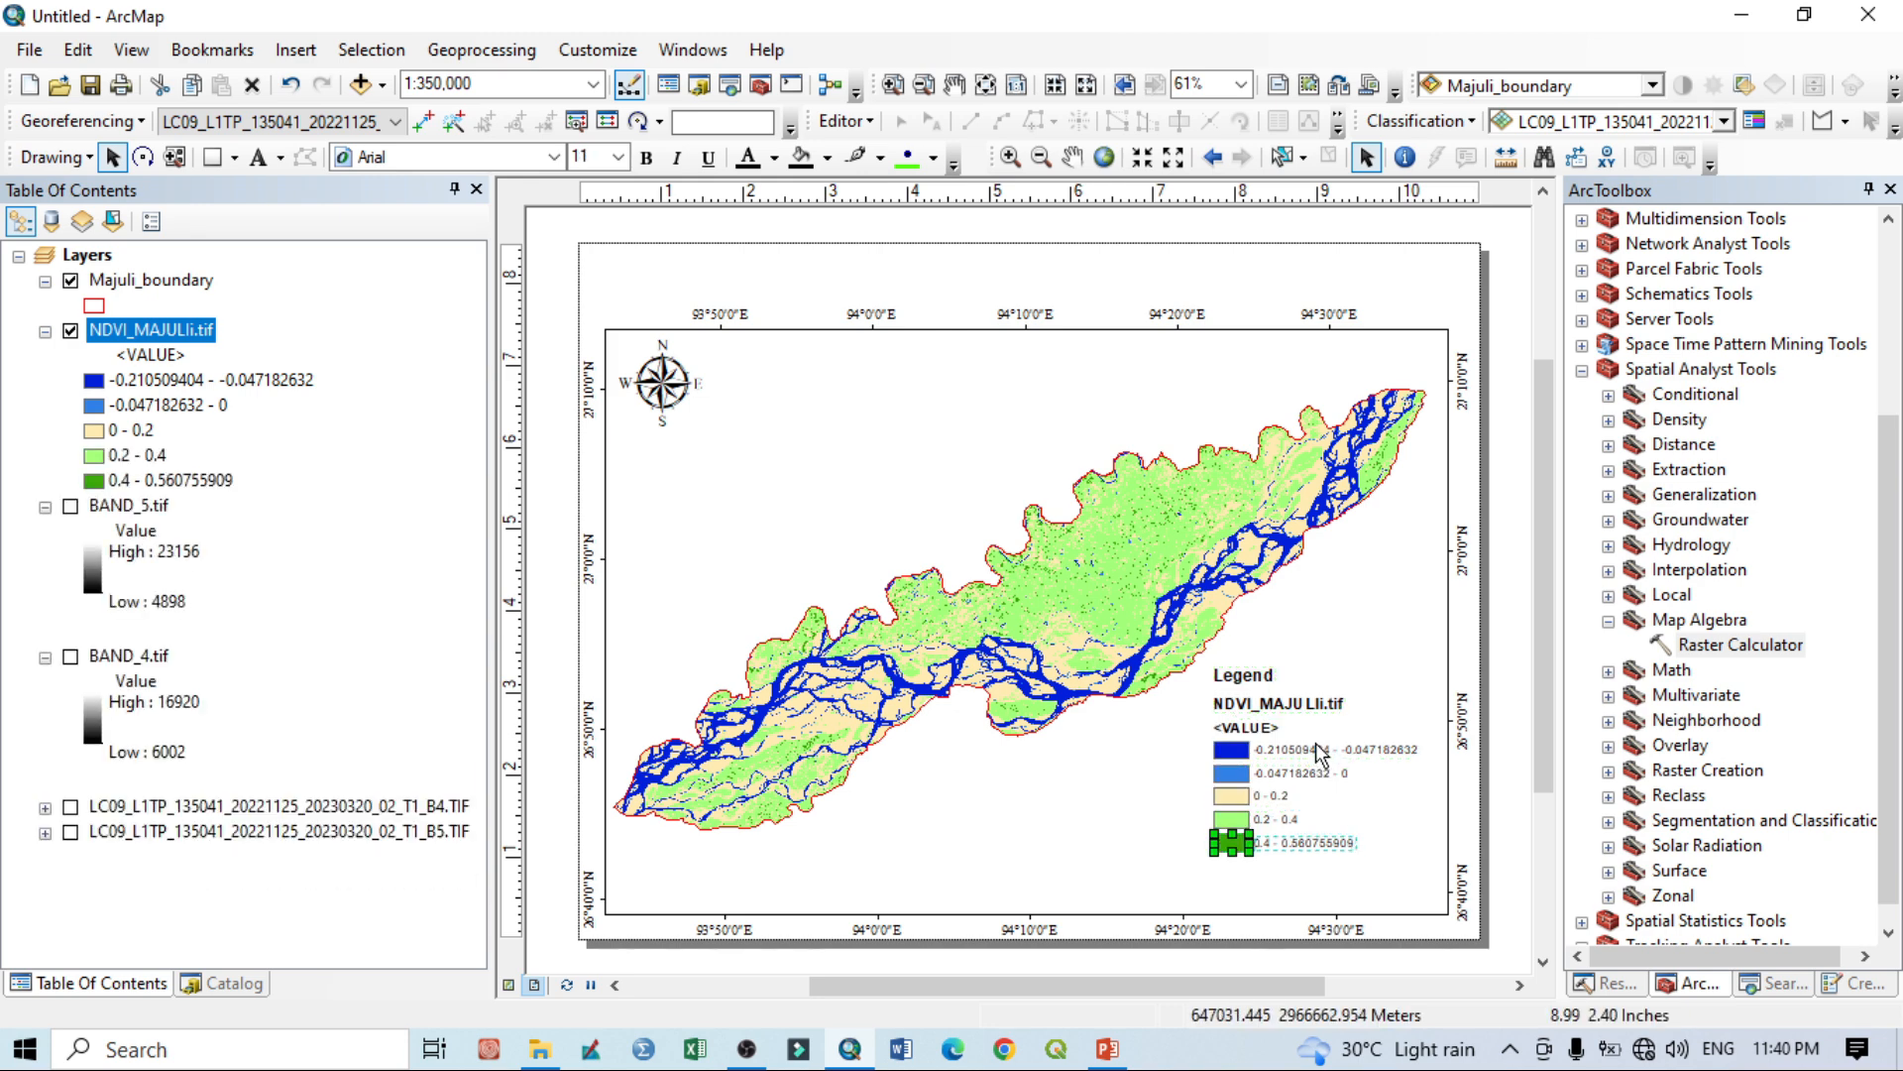
Shorten the legend label of the dark blue class to "-0.21 - -0.04".
click(1294, 755)
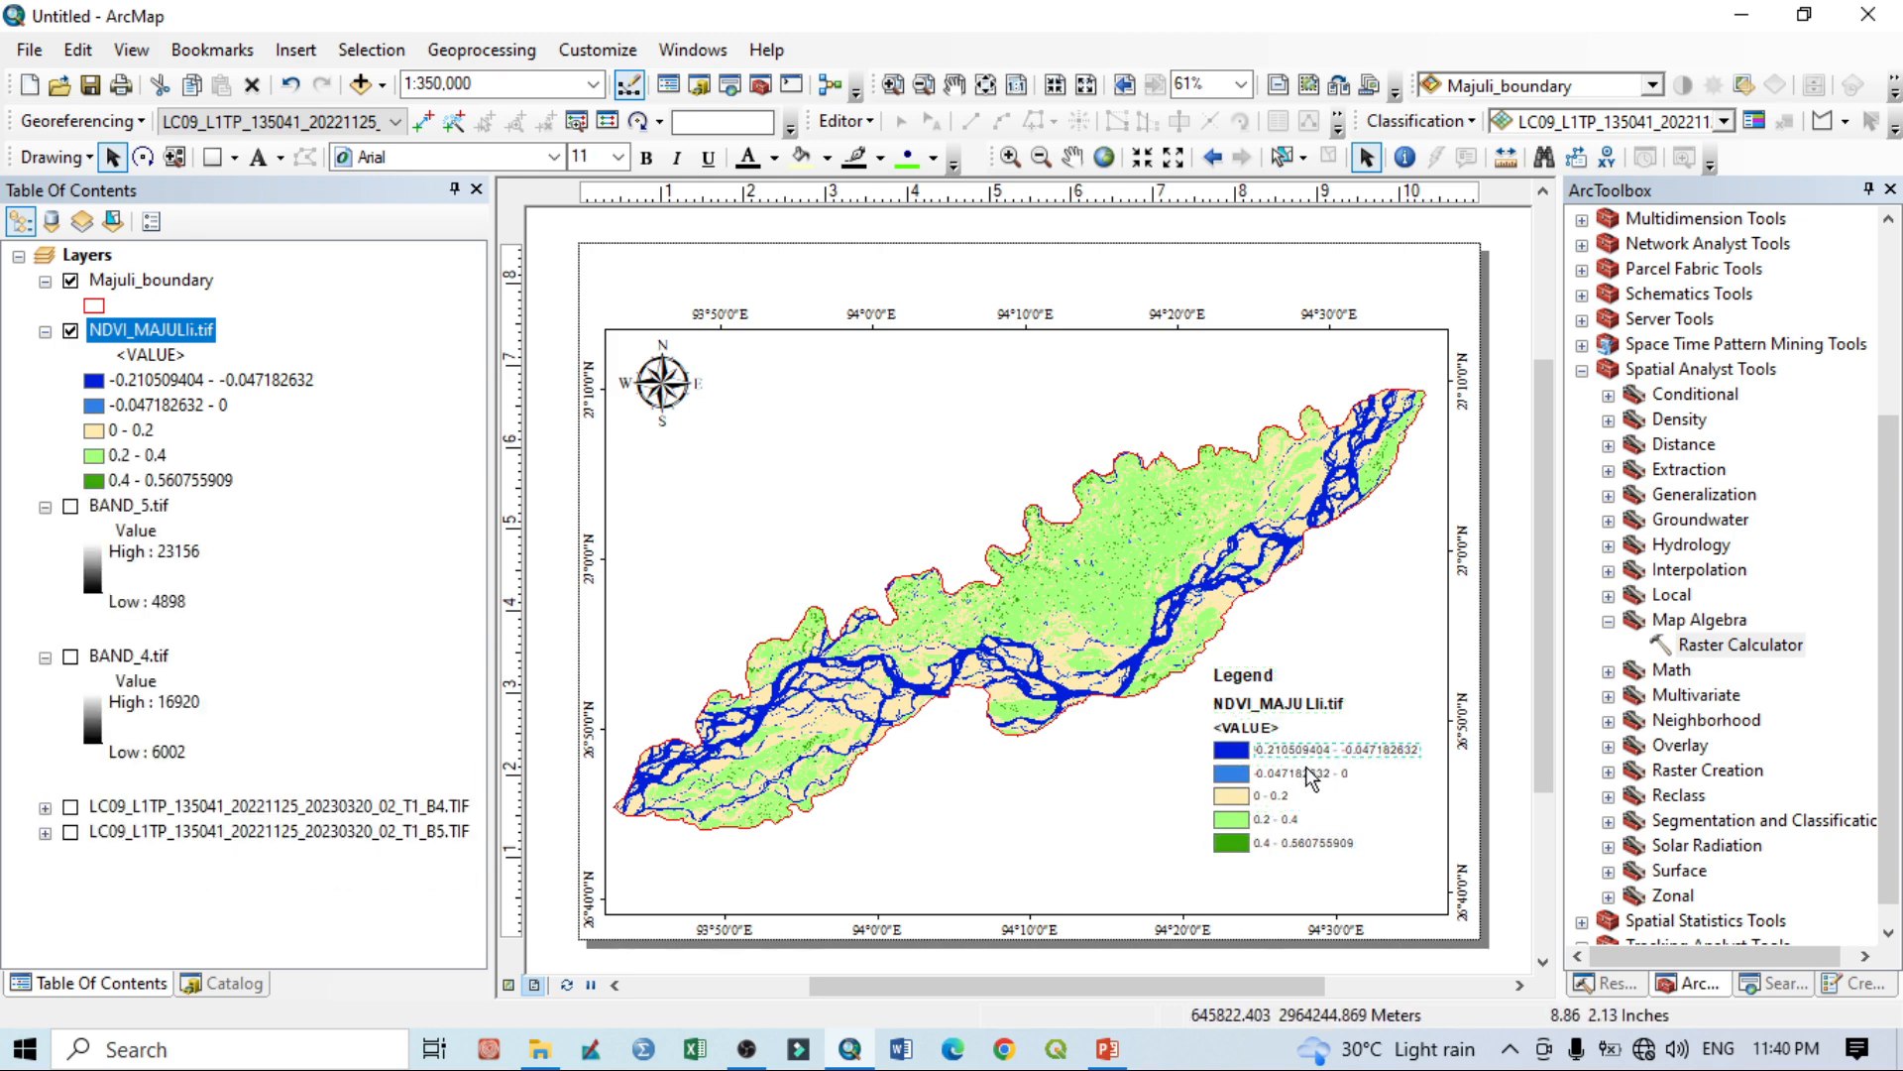
double_click(1329, 753)
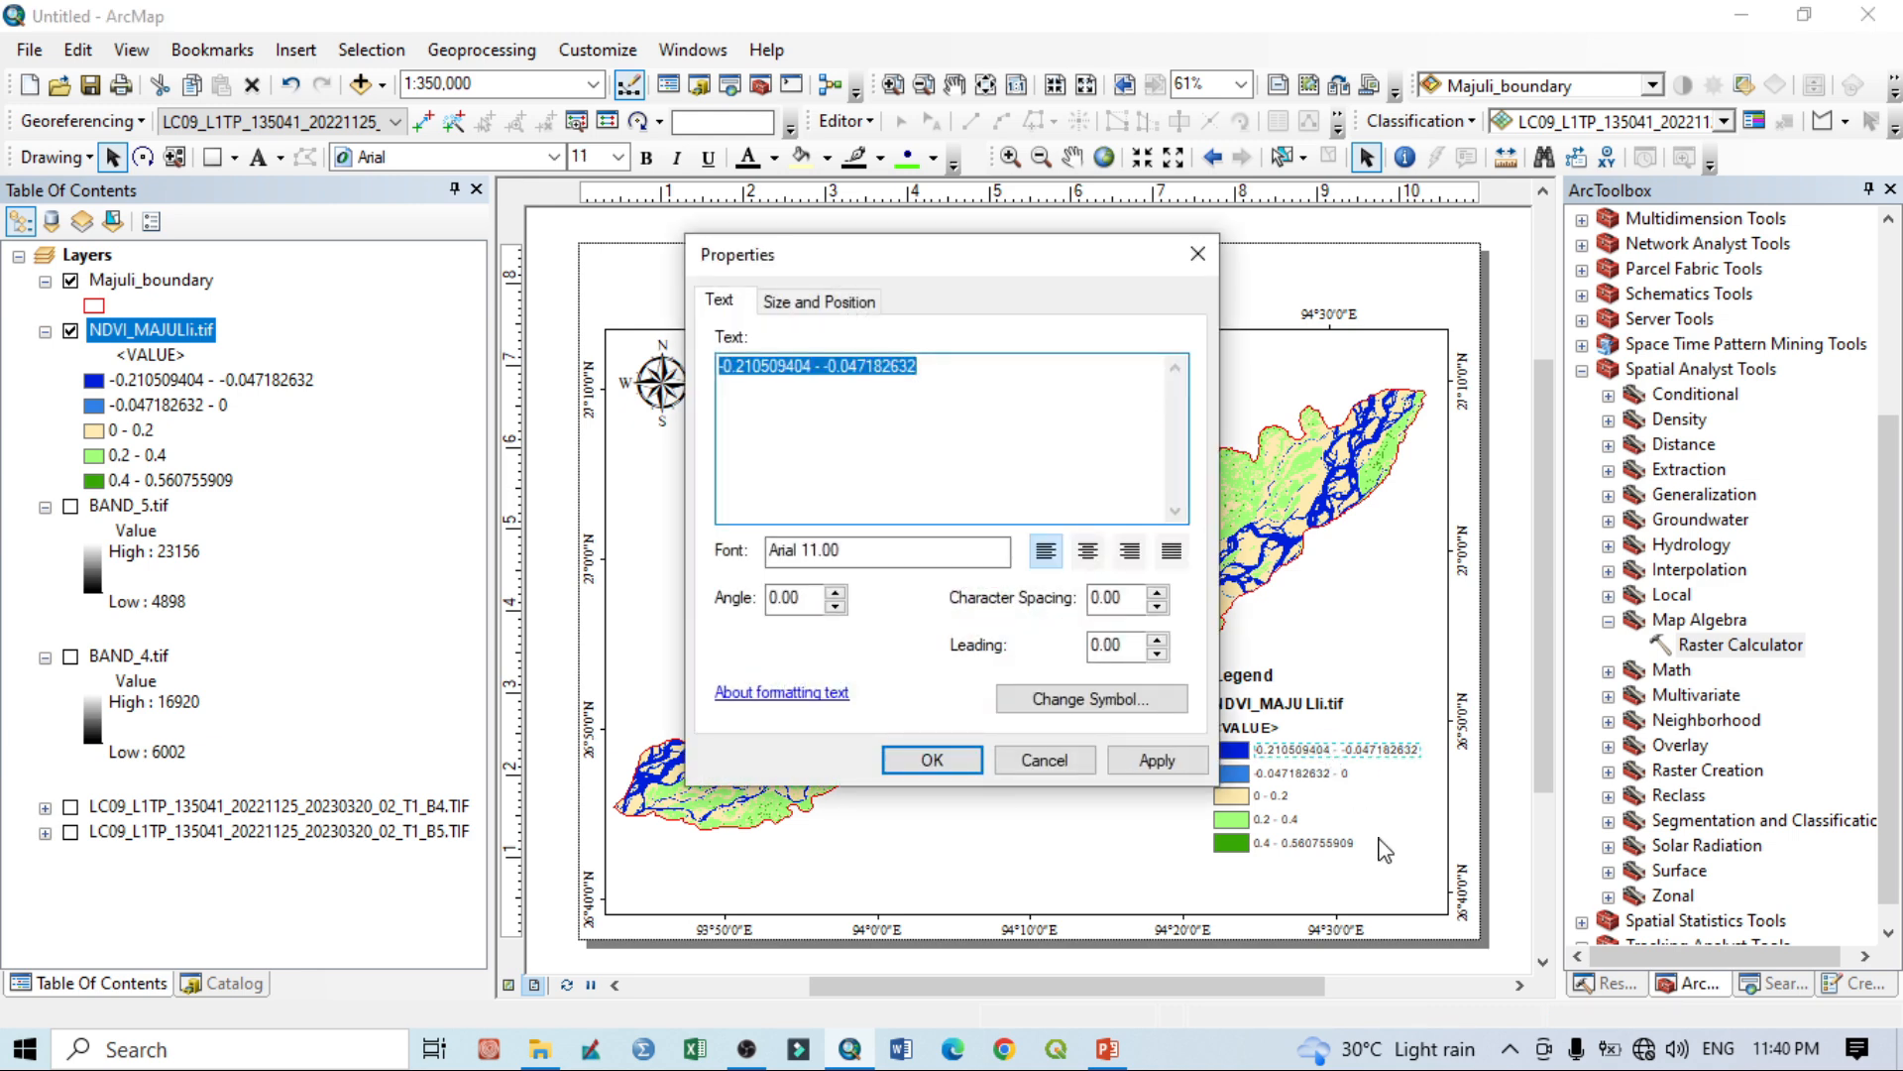
click(857, 366)
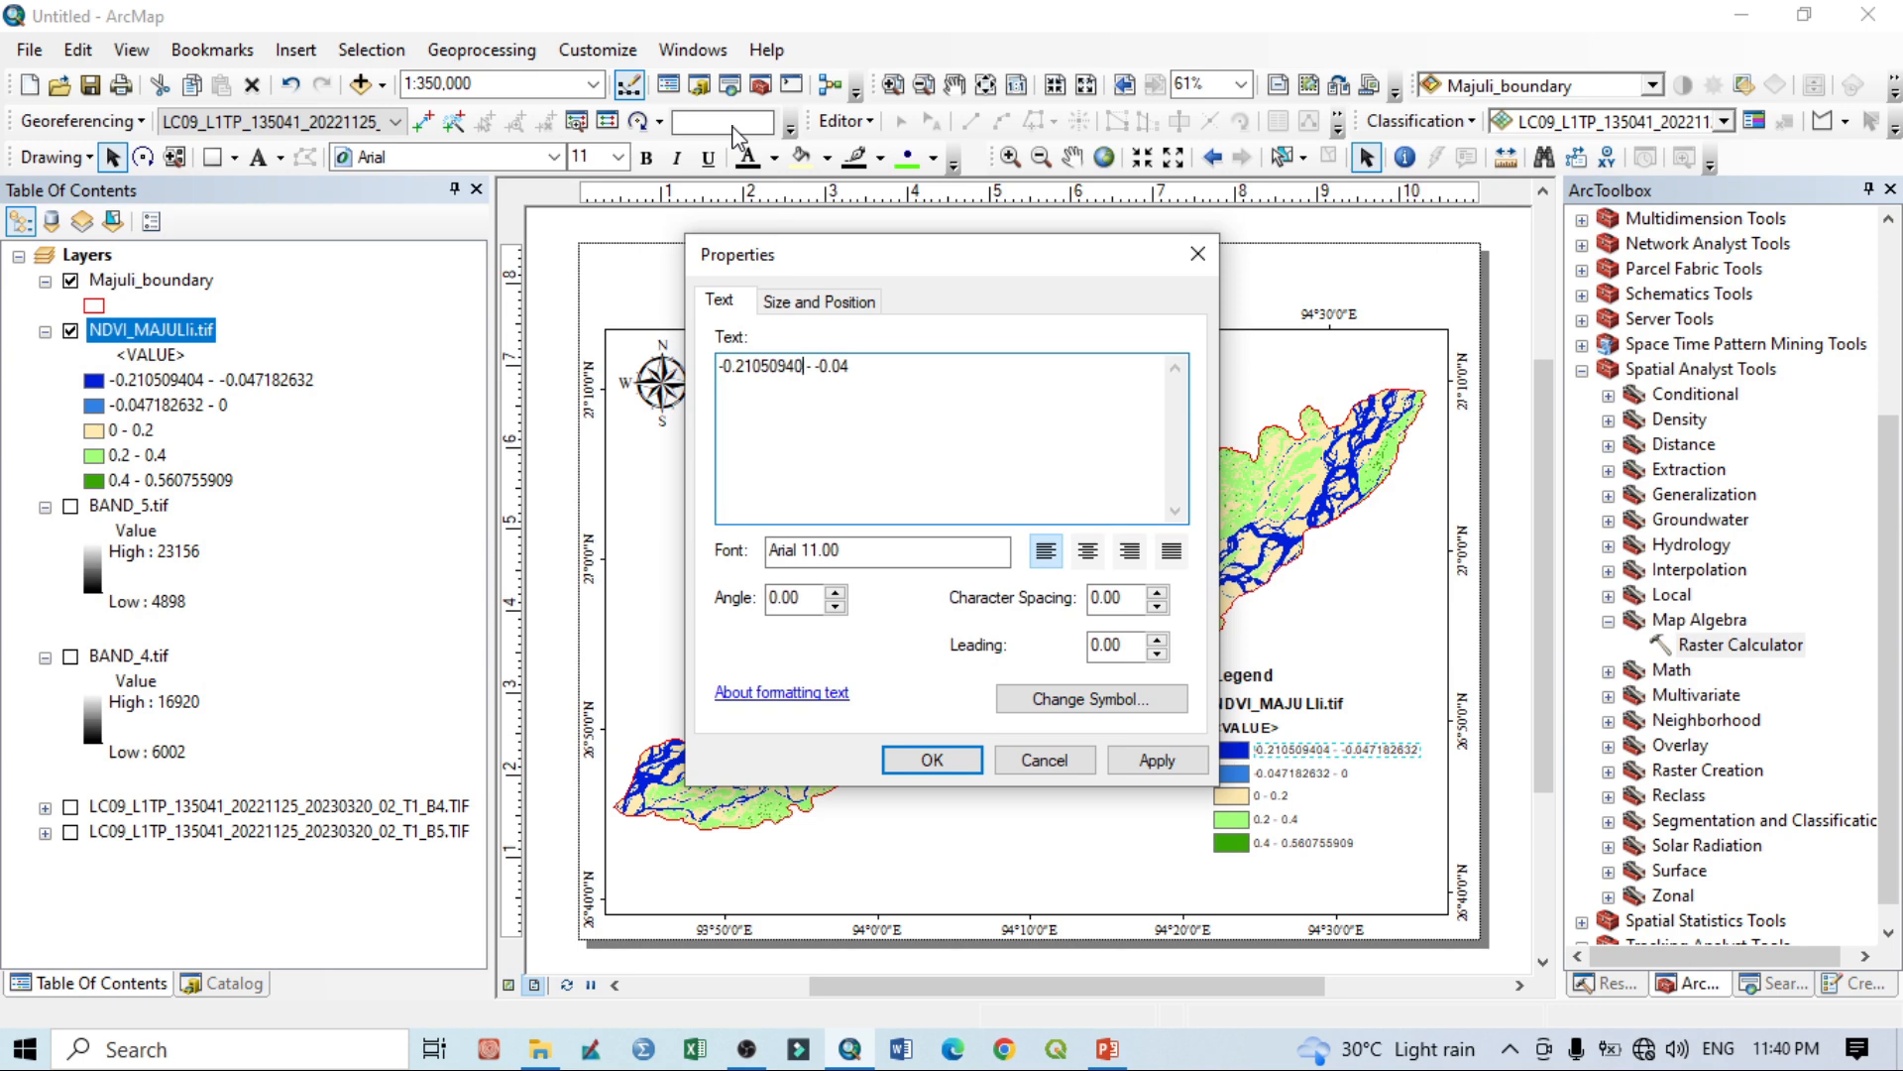
key(BackSpace)
key(BackSpace)
key(BackSpace)
key(BackSpace)
key(BackSpace)
key(BackSpace)
click(932, 760)
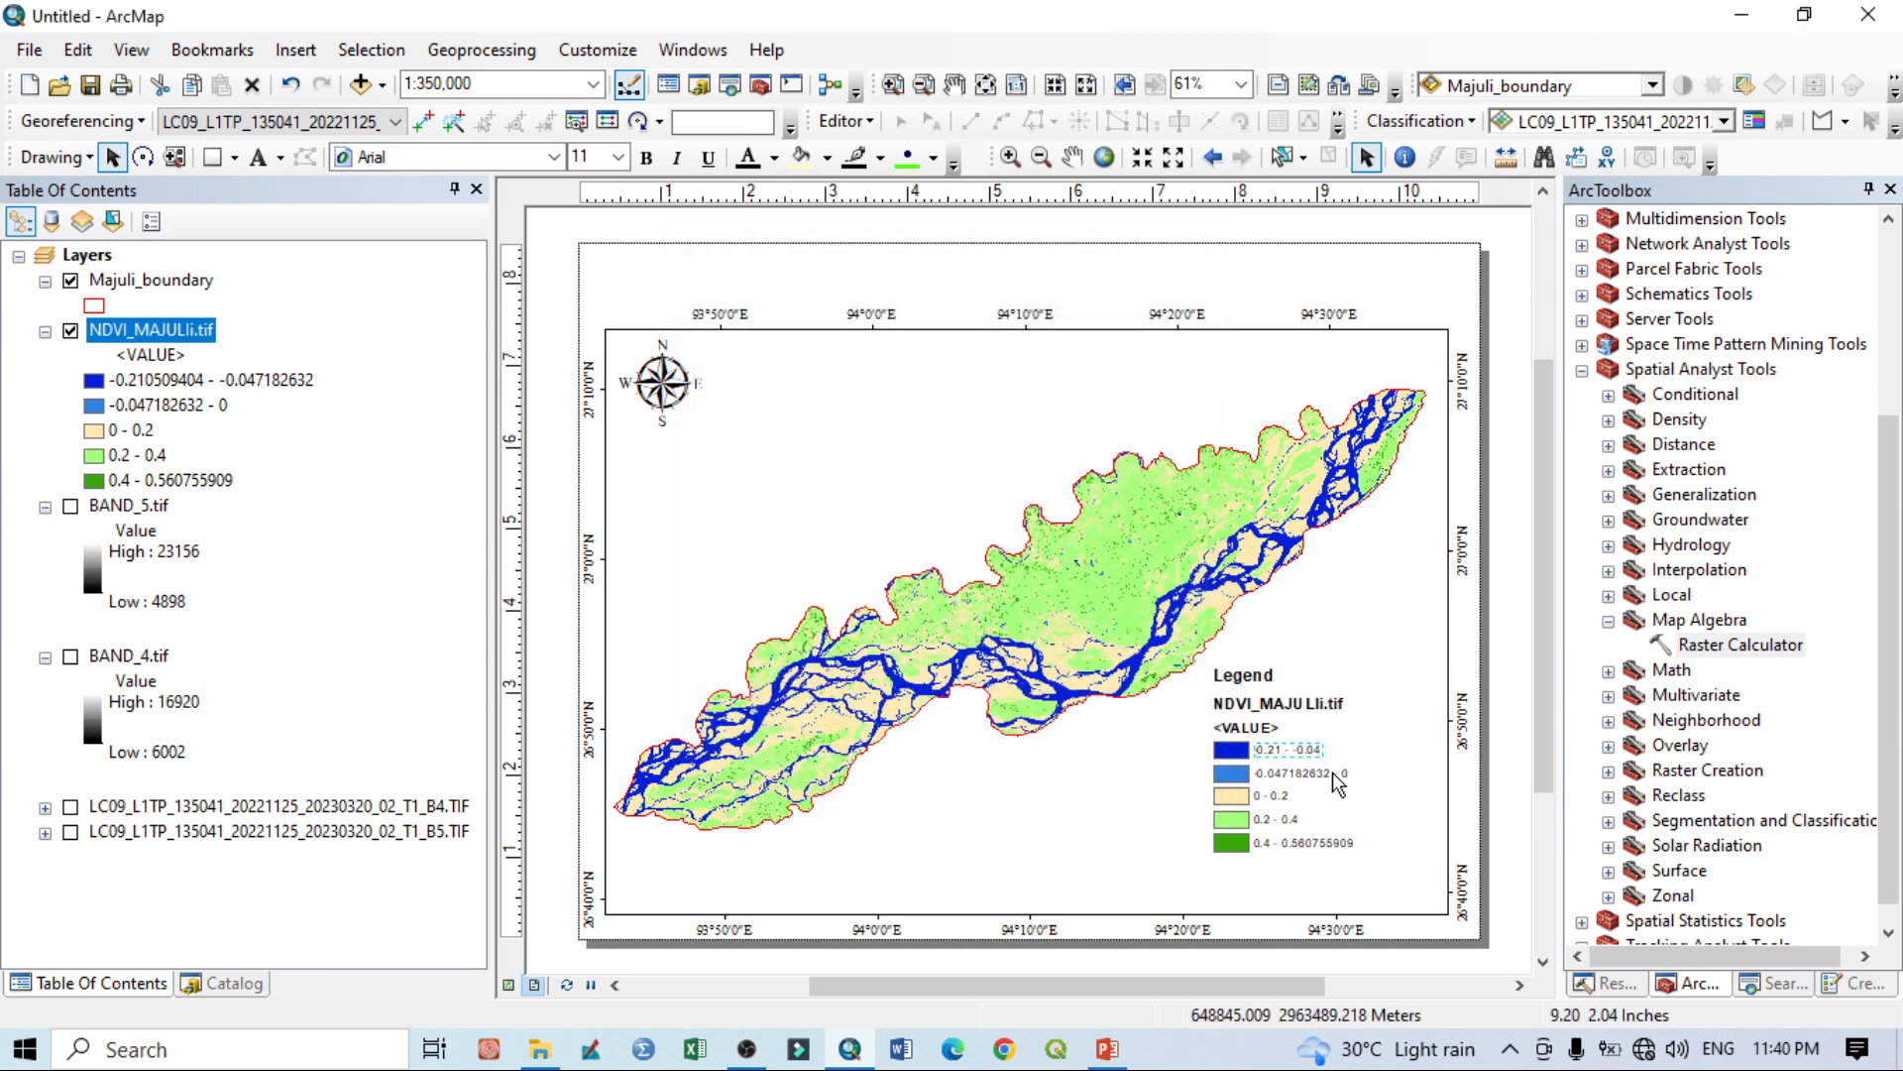
Shorten the legend labels of the light blue class to "-0.04 - 0" and the dark green class to "0.4 - 0.56".
double_click(1333, 772)
click(813, 368)
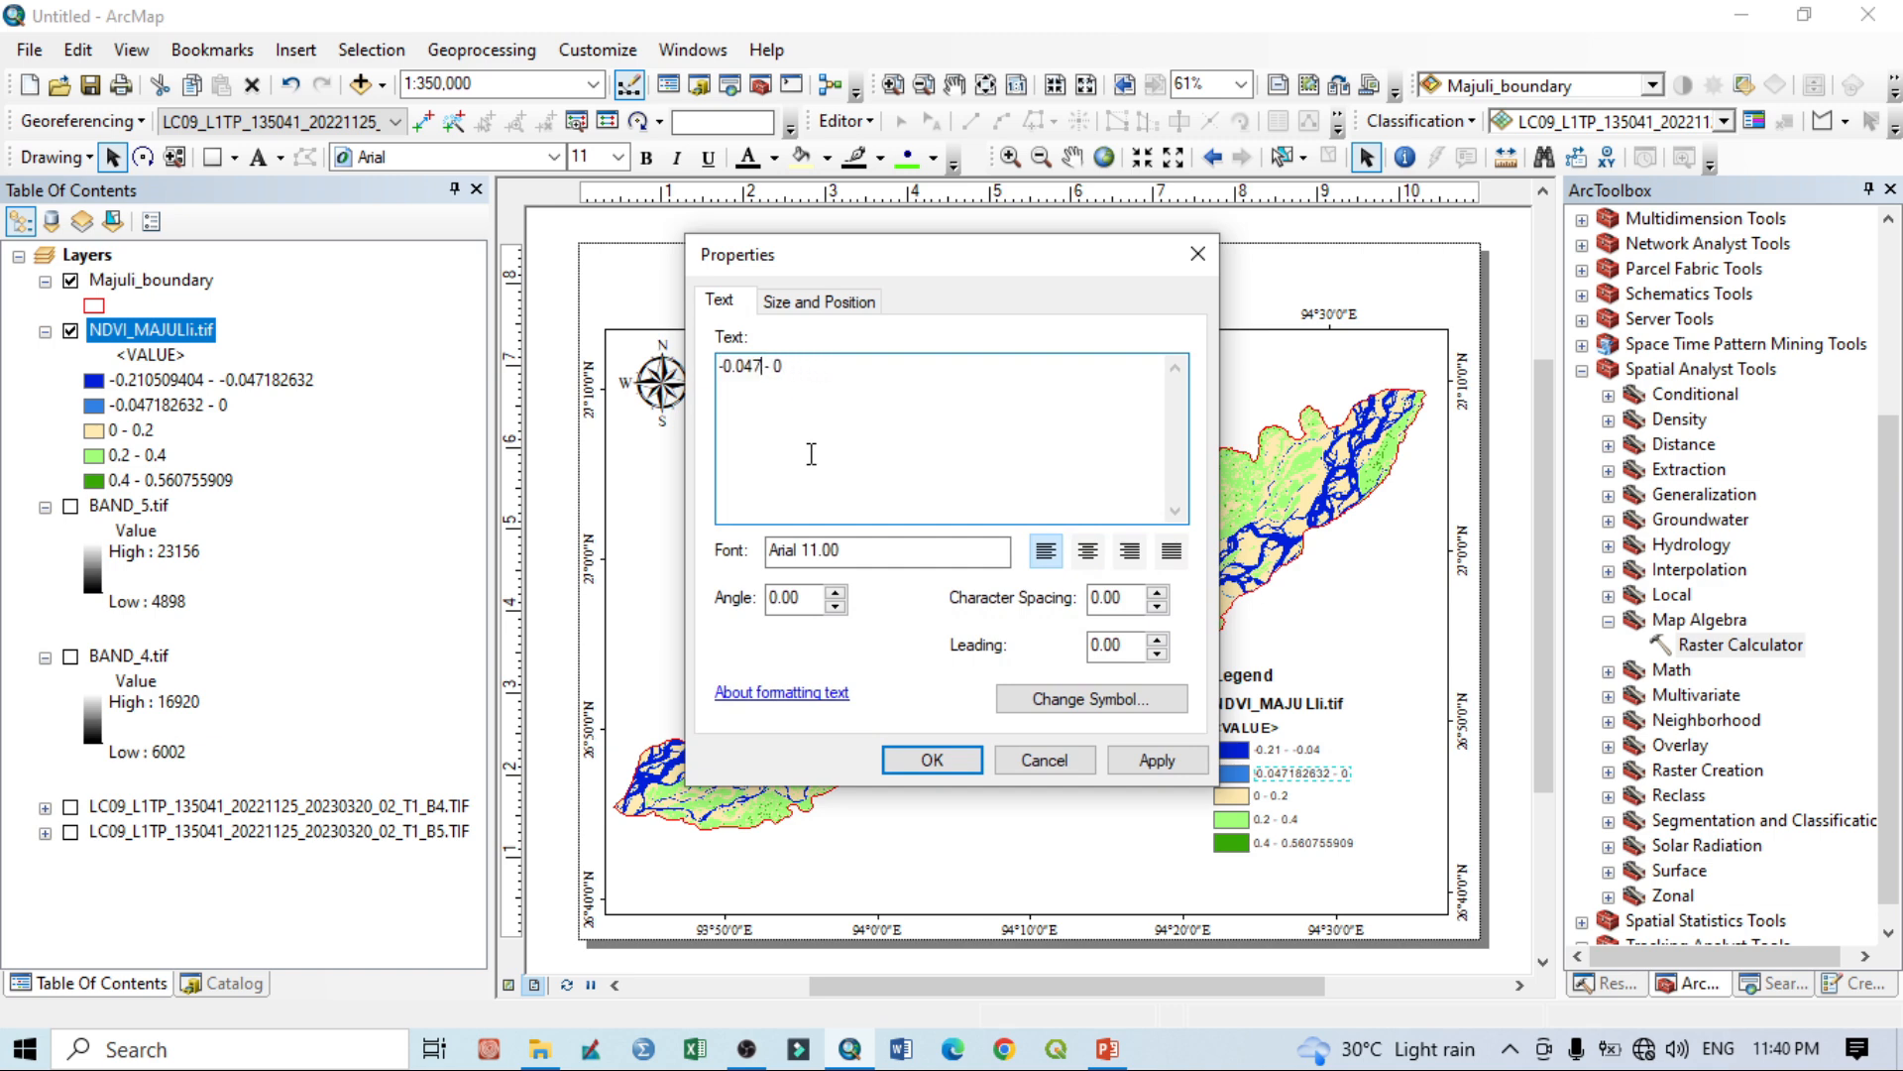
click(940, 760)
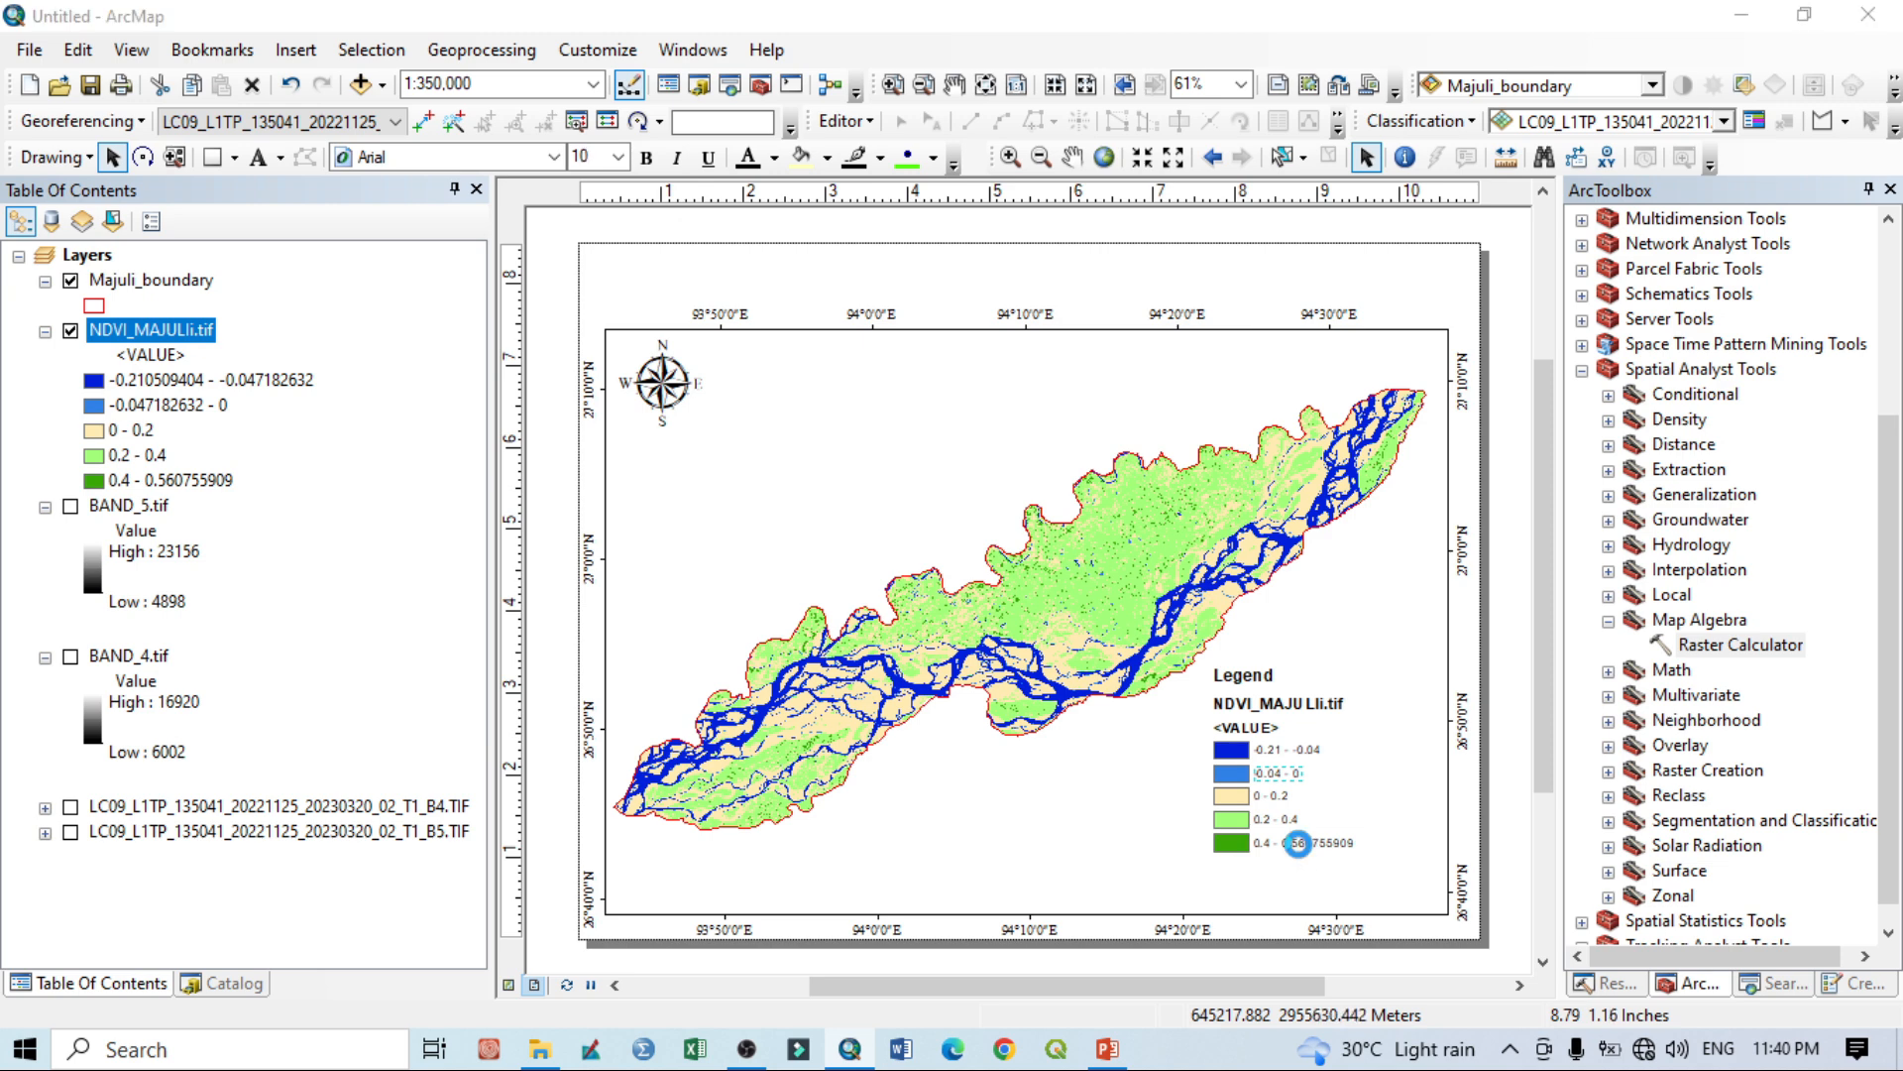
double_click(1298, 844)
click(862, 366)
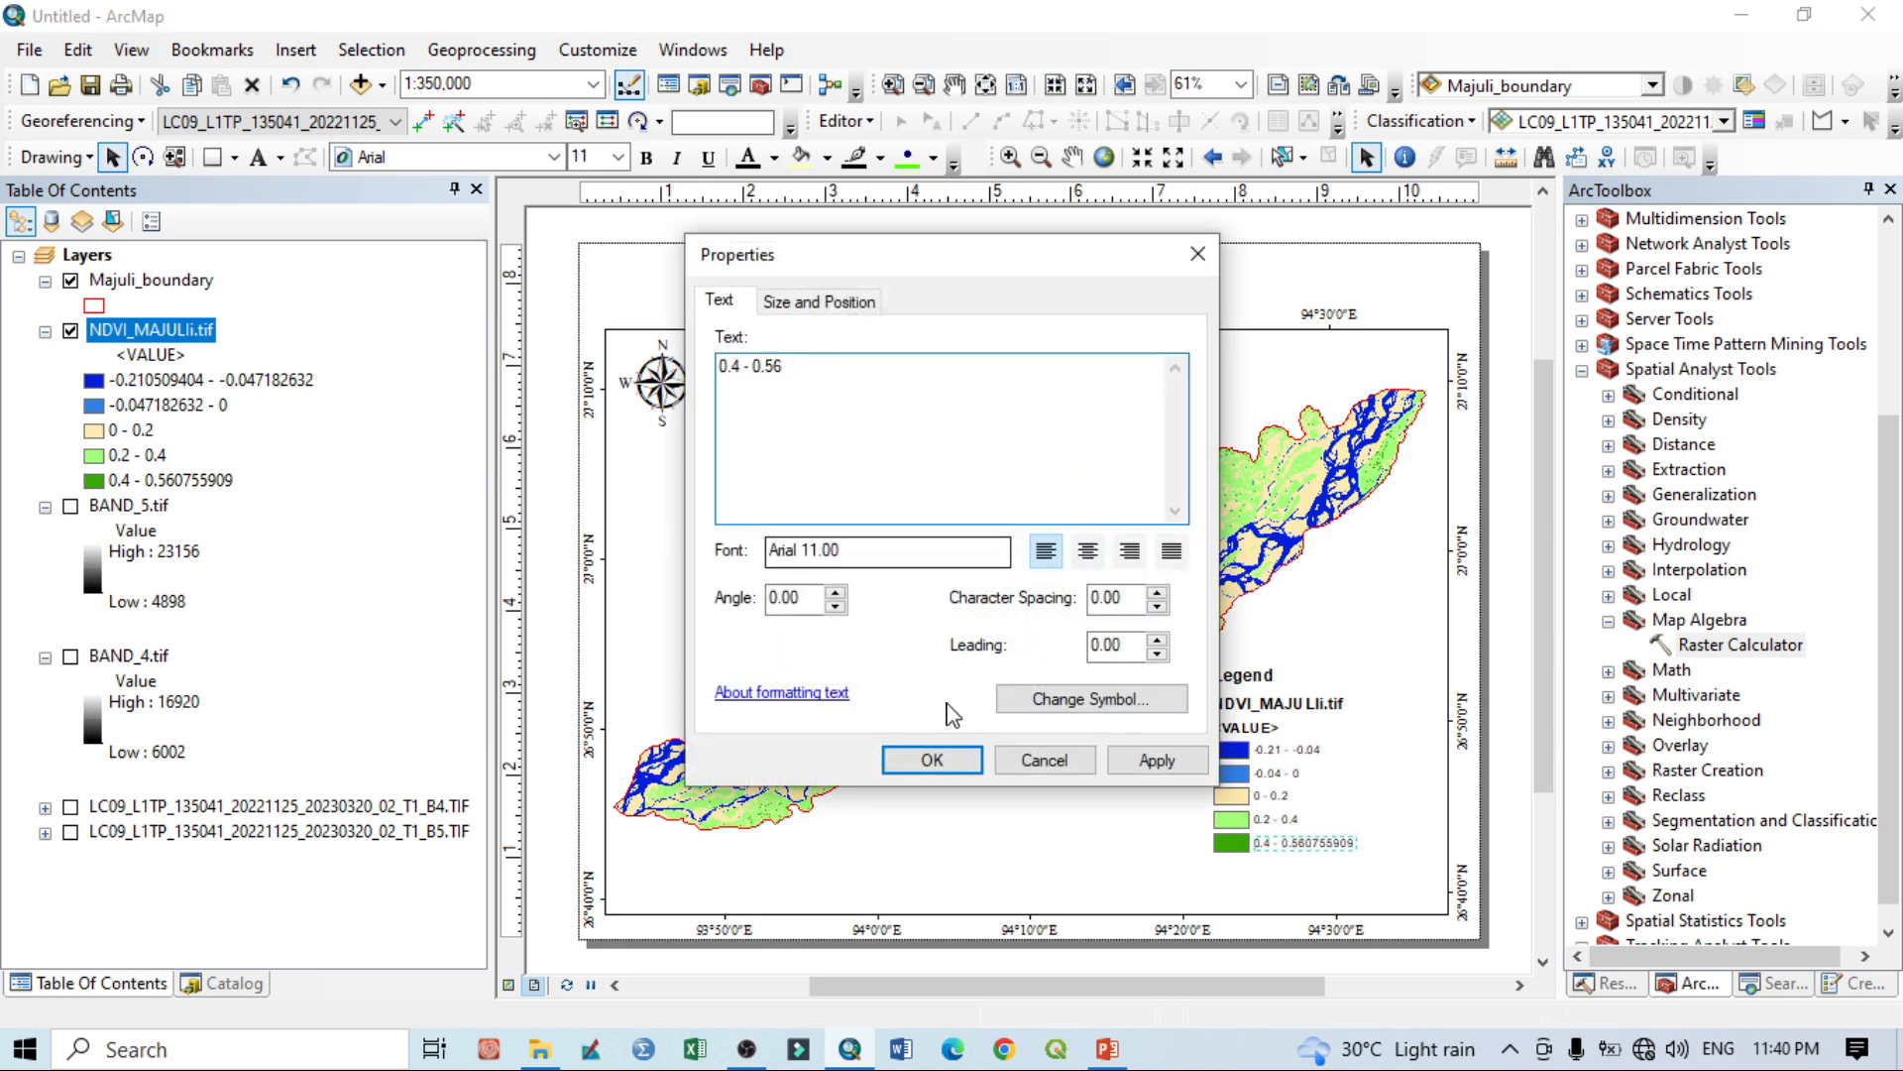
click(932, 759)
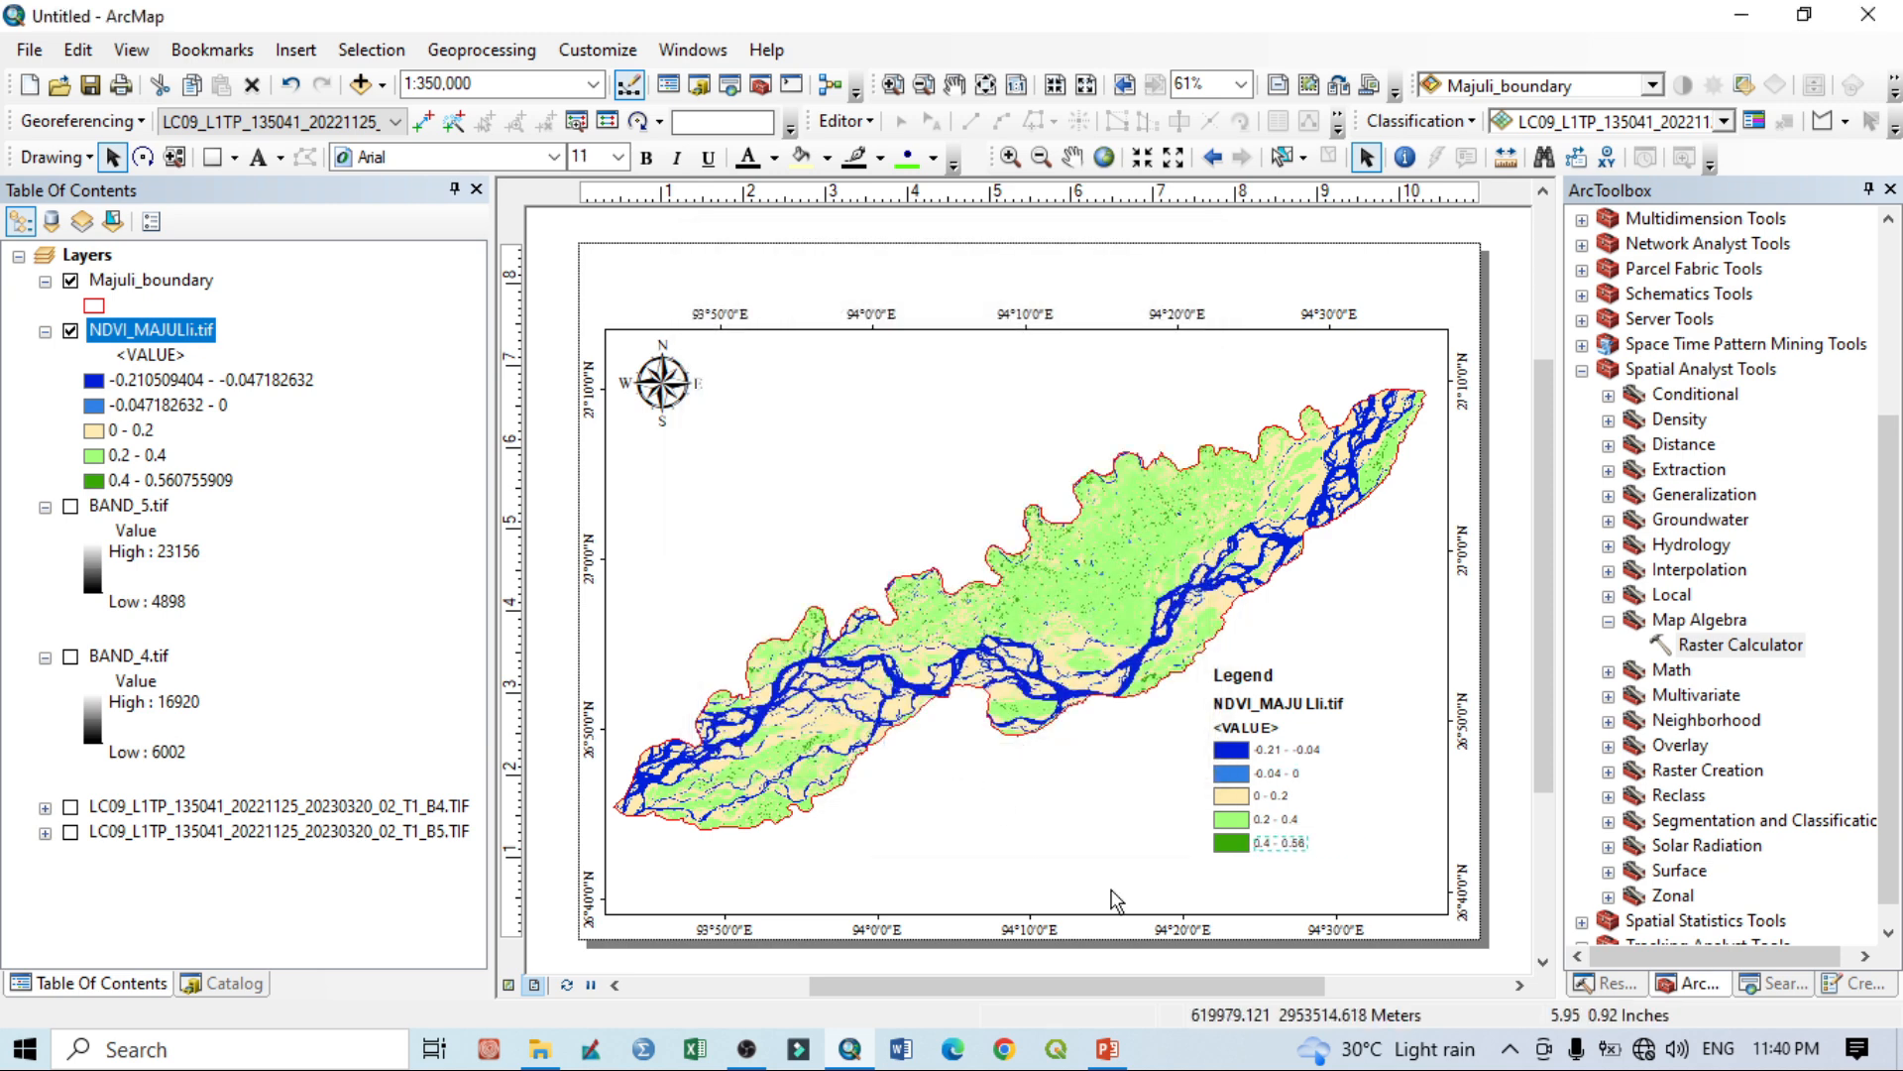
Append "(Deep water)" to the dark blue class's legend label and "(Shallow water)" to the light blue one.
double_click(1306, 751)
click(888, 363)
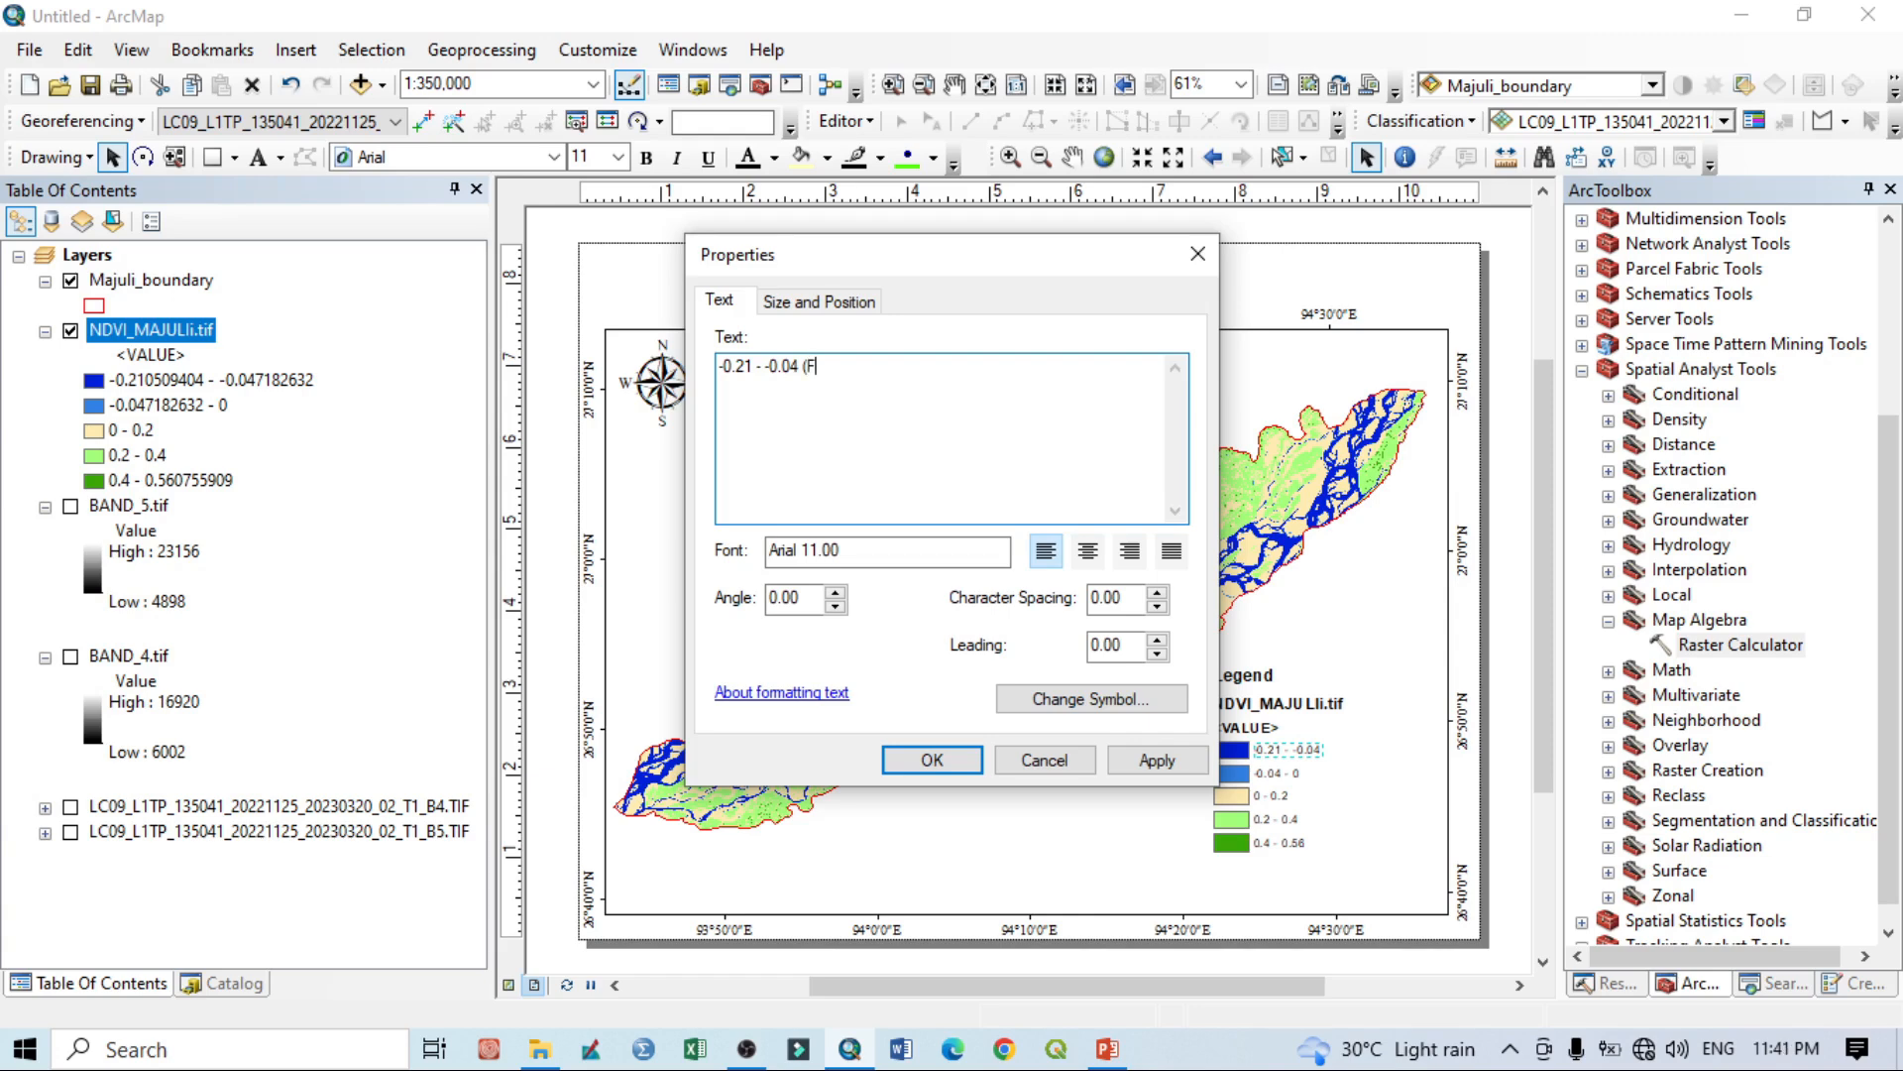
text((Deep water)
click(932, 759)
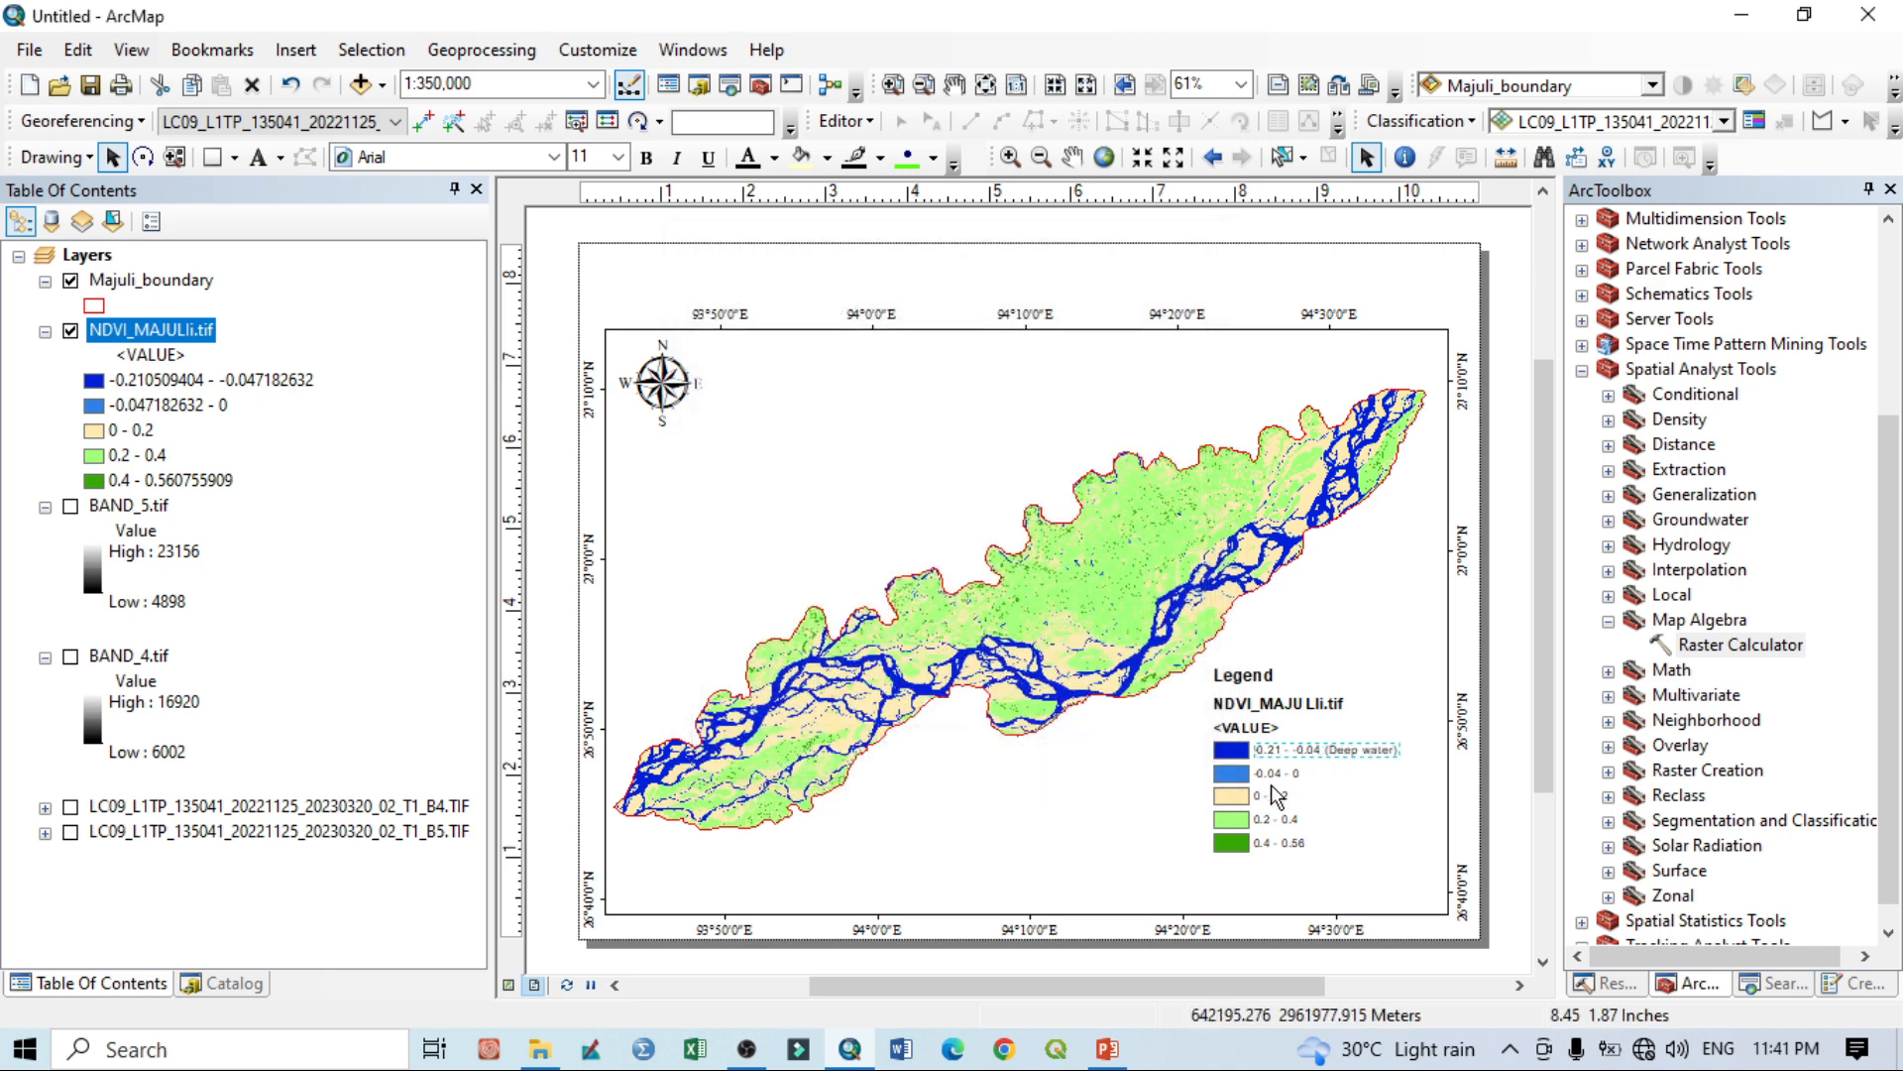
double_click(1275, 777)
click(809, 378)
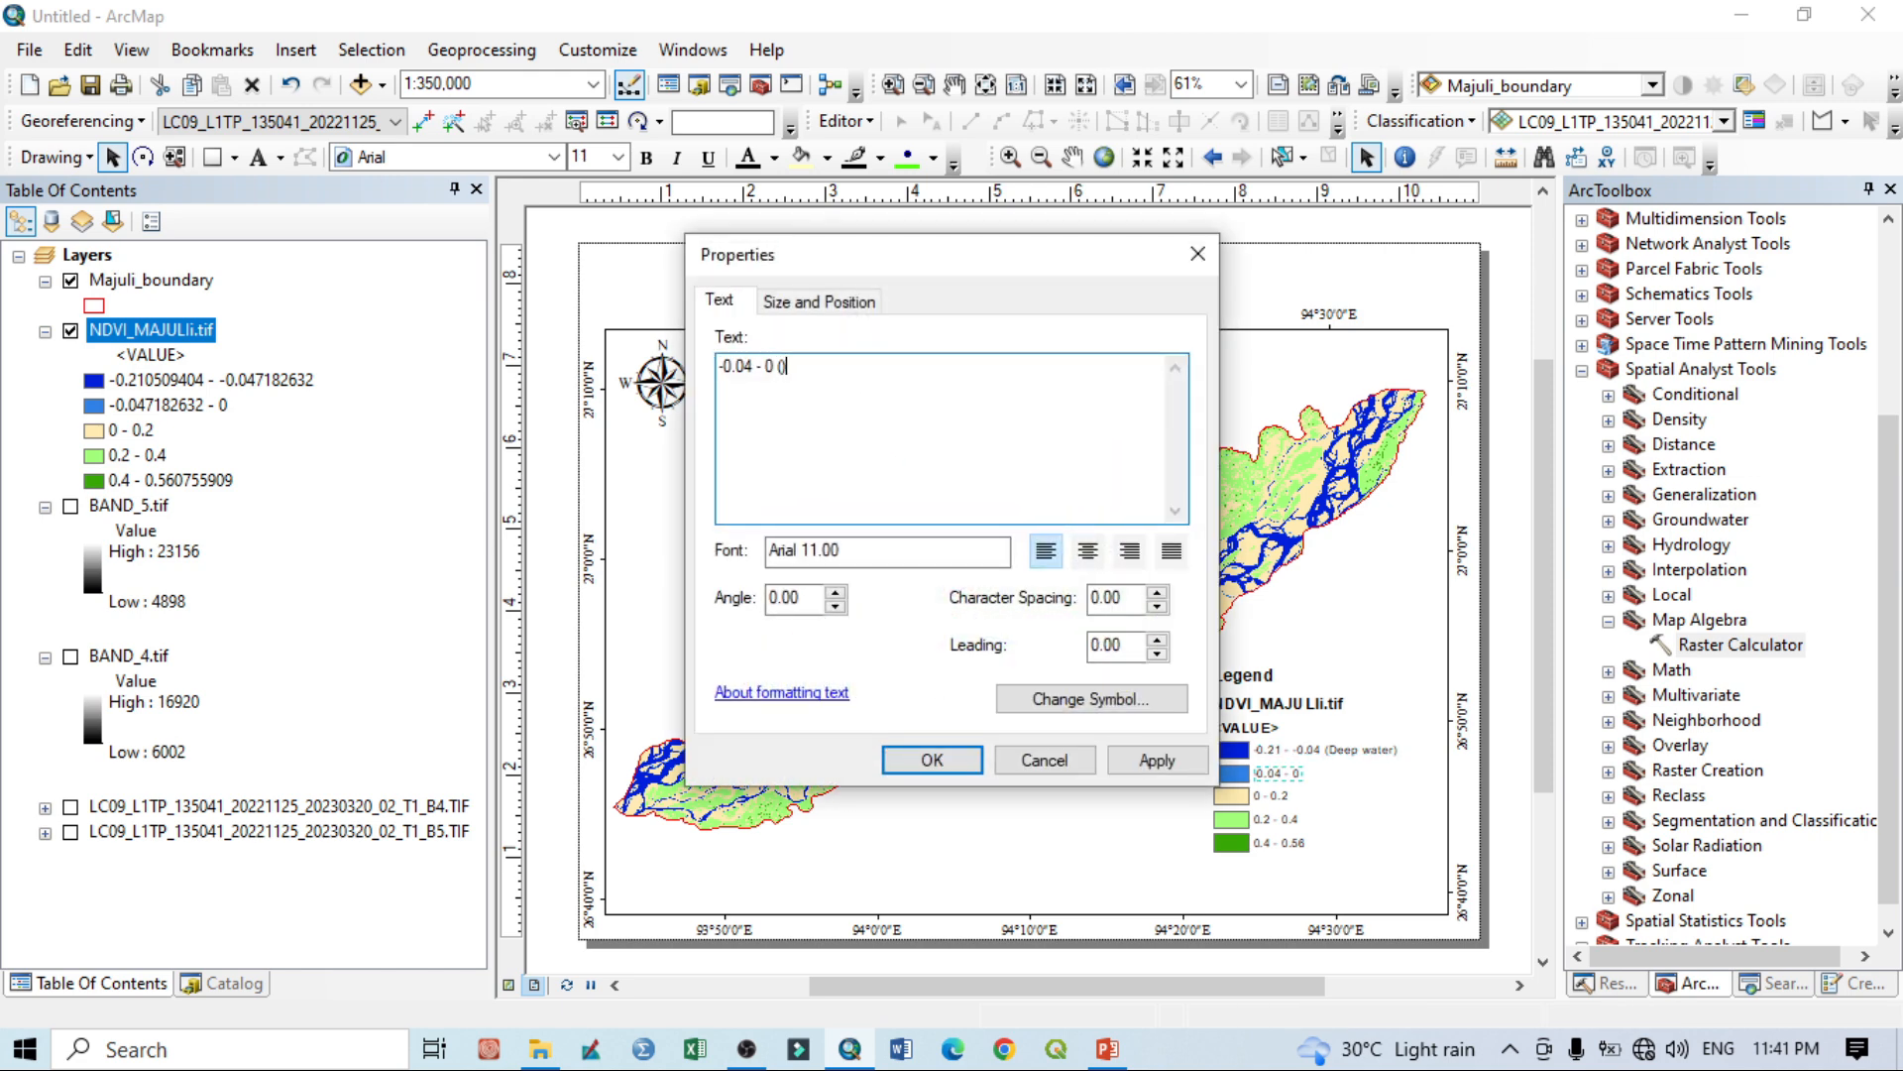
text((Shallow water)
click(932, 759)
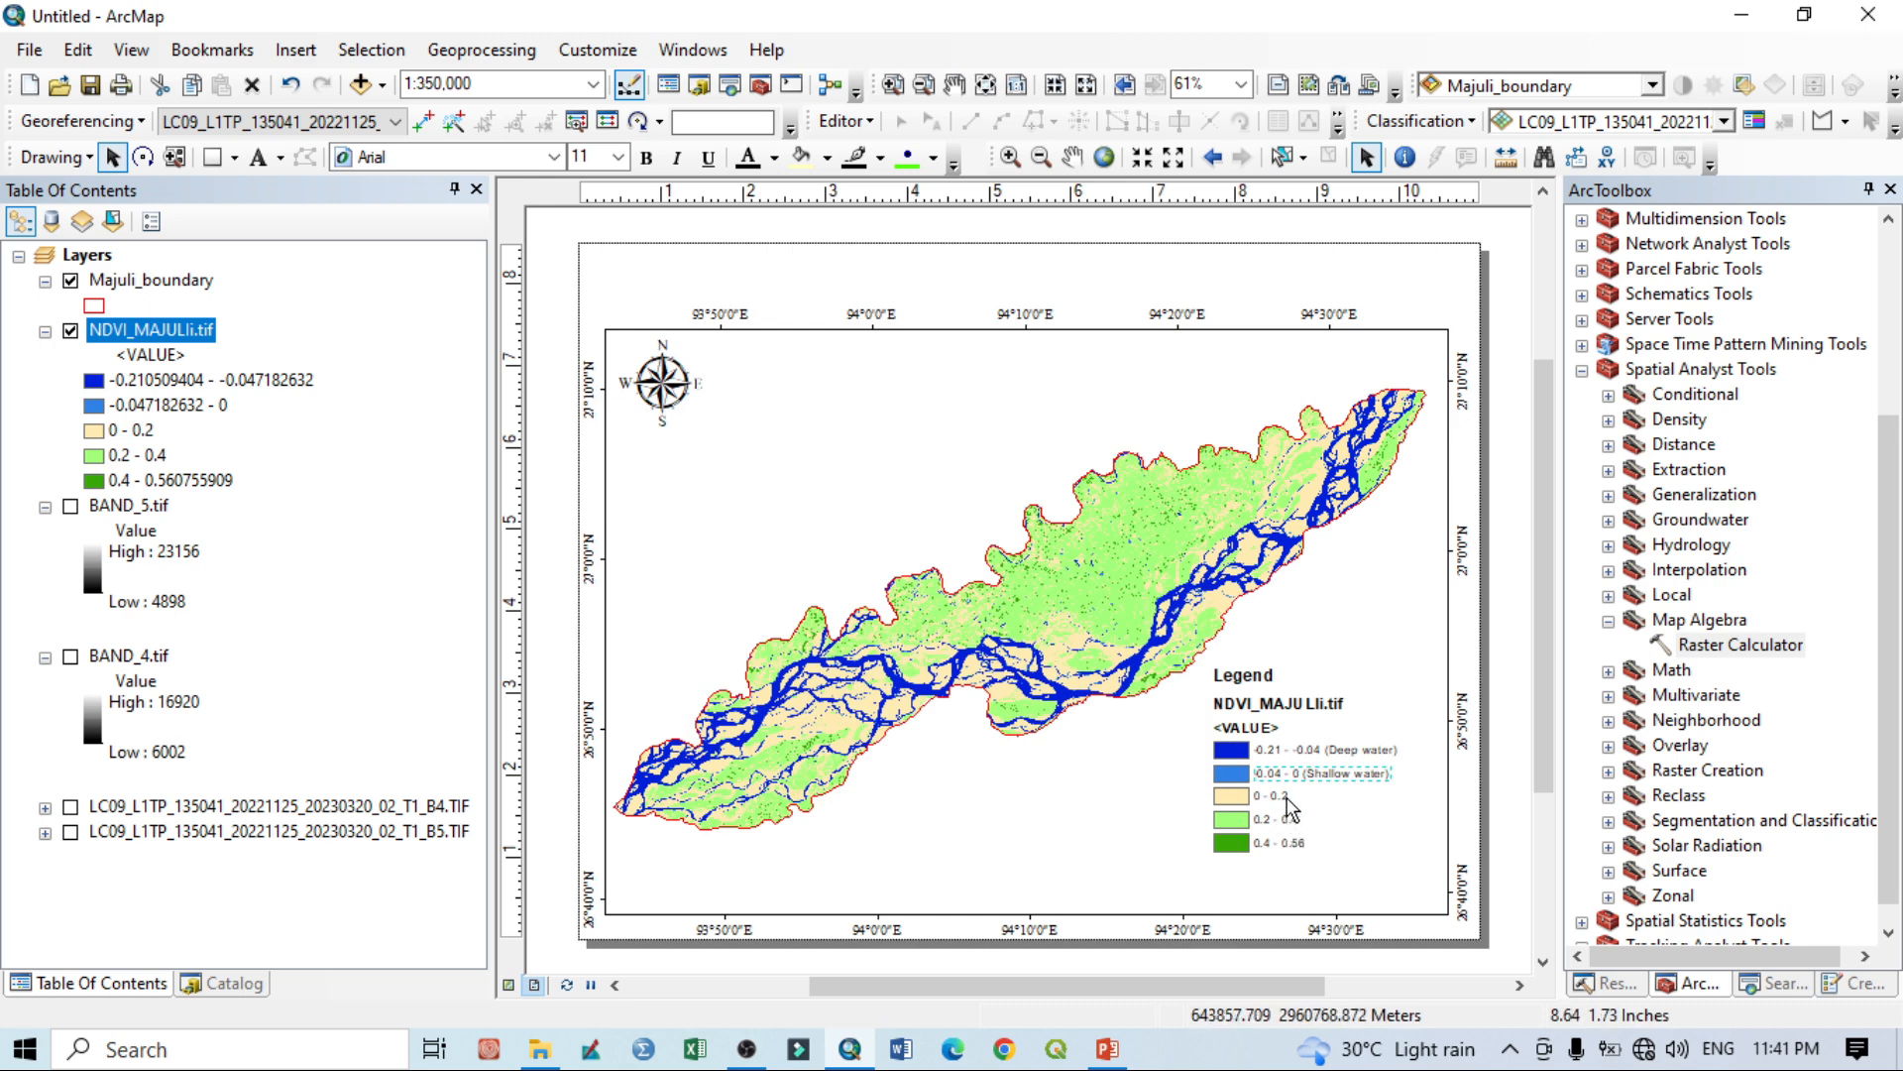
Append the parenthesised descriptions "Land Surface" to the 0 - 0.2 legend label and "Sparse vegetation" to the 0.2 - 0.4 label.
double_click(1272, 795)
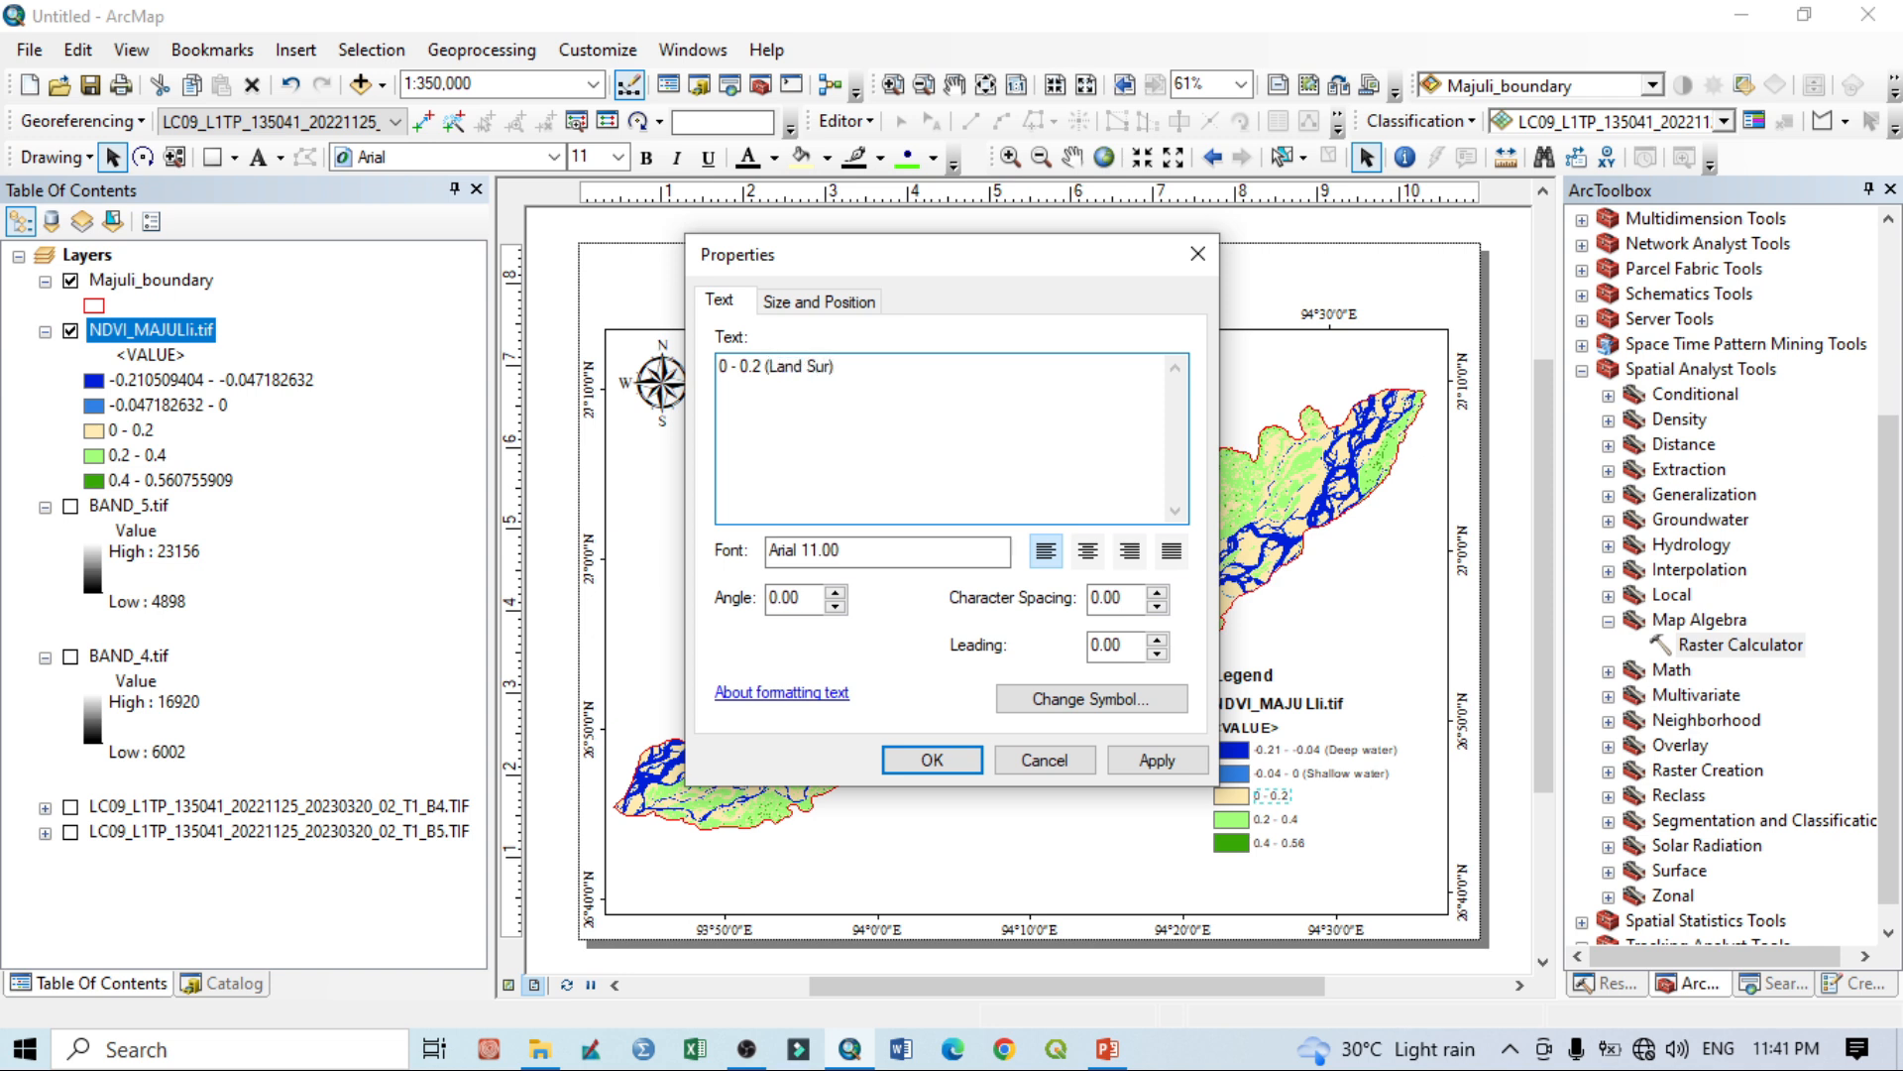
text(ace)
click(931, 759)
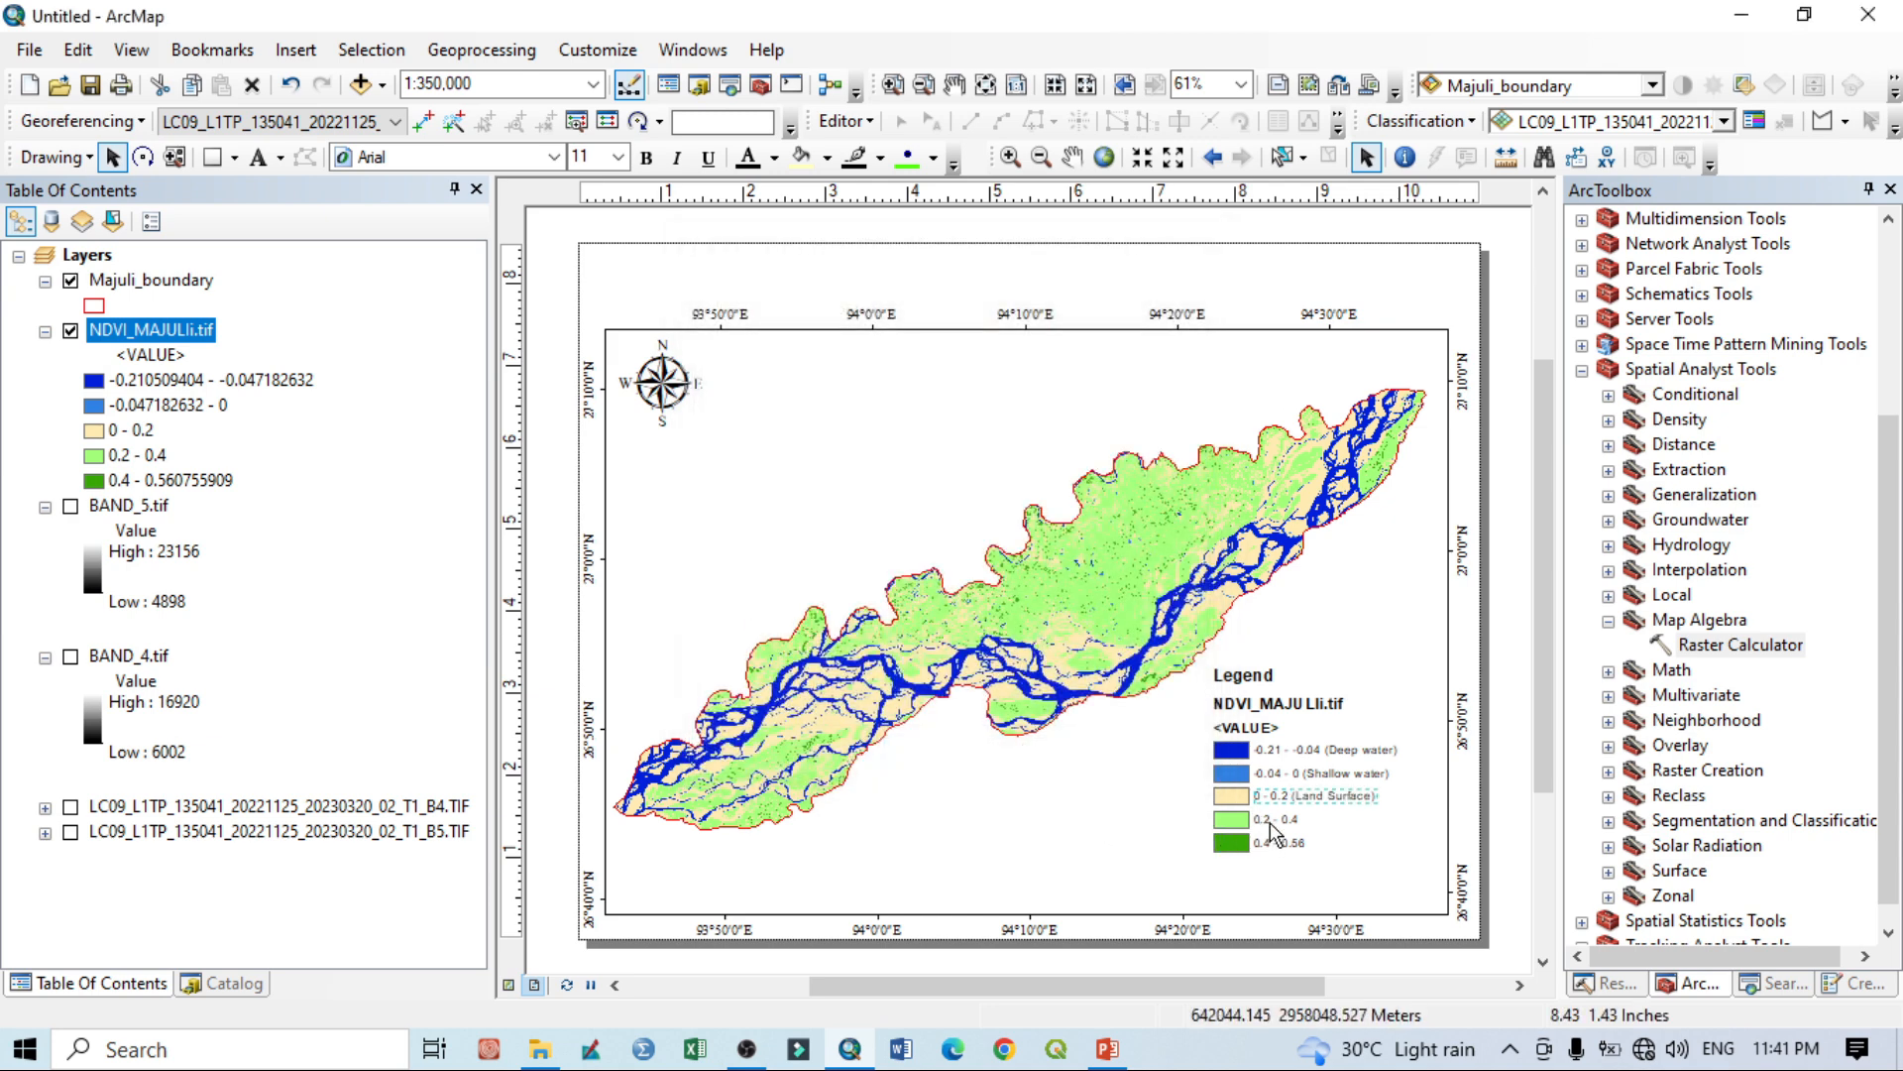
double_click(1275, 820)
click(799, 382)
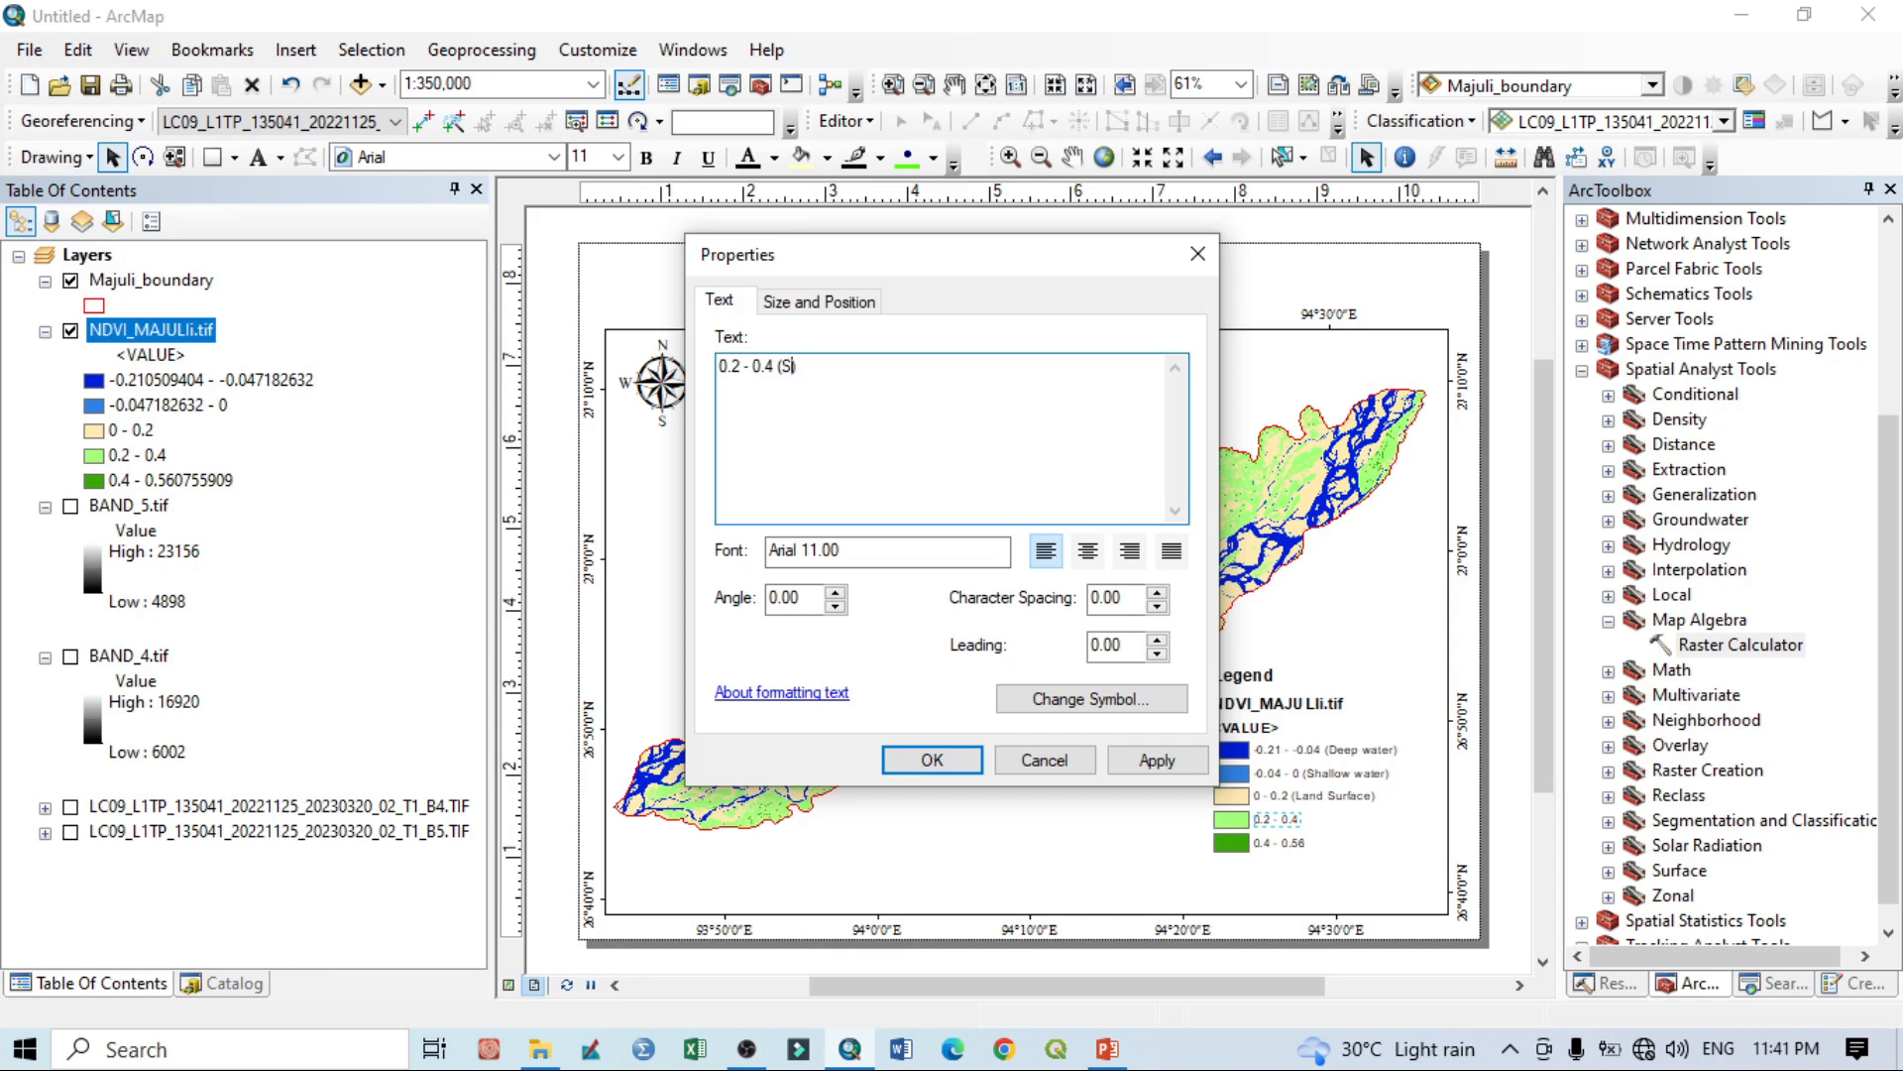
text((Sparse vegetation)
click(929, 757)
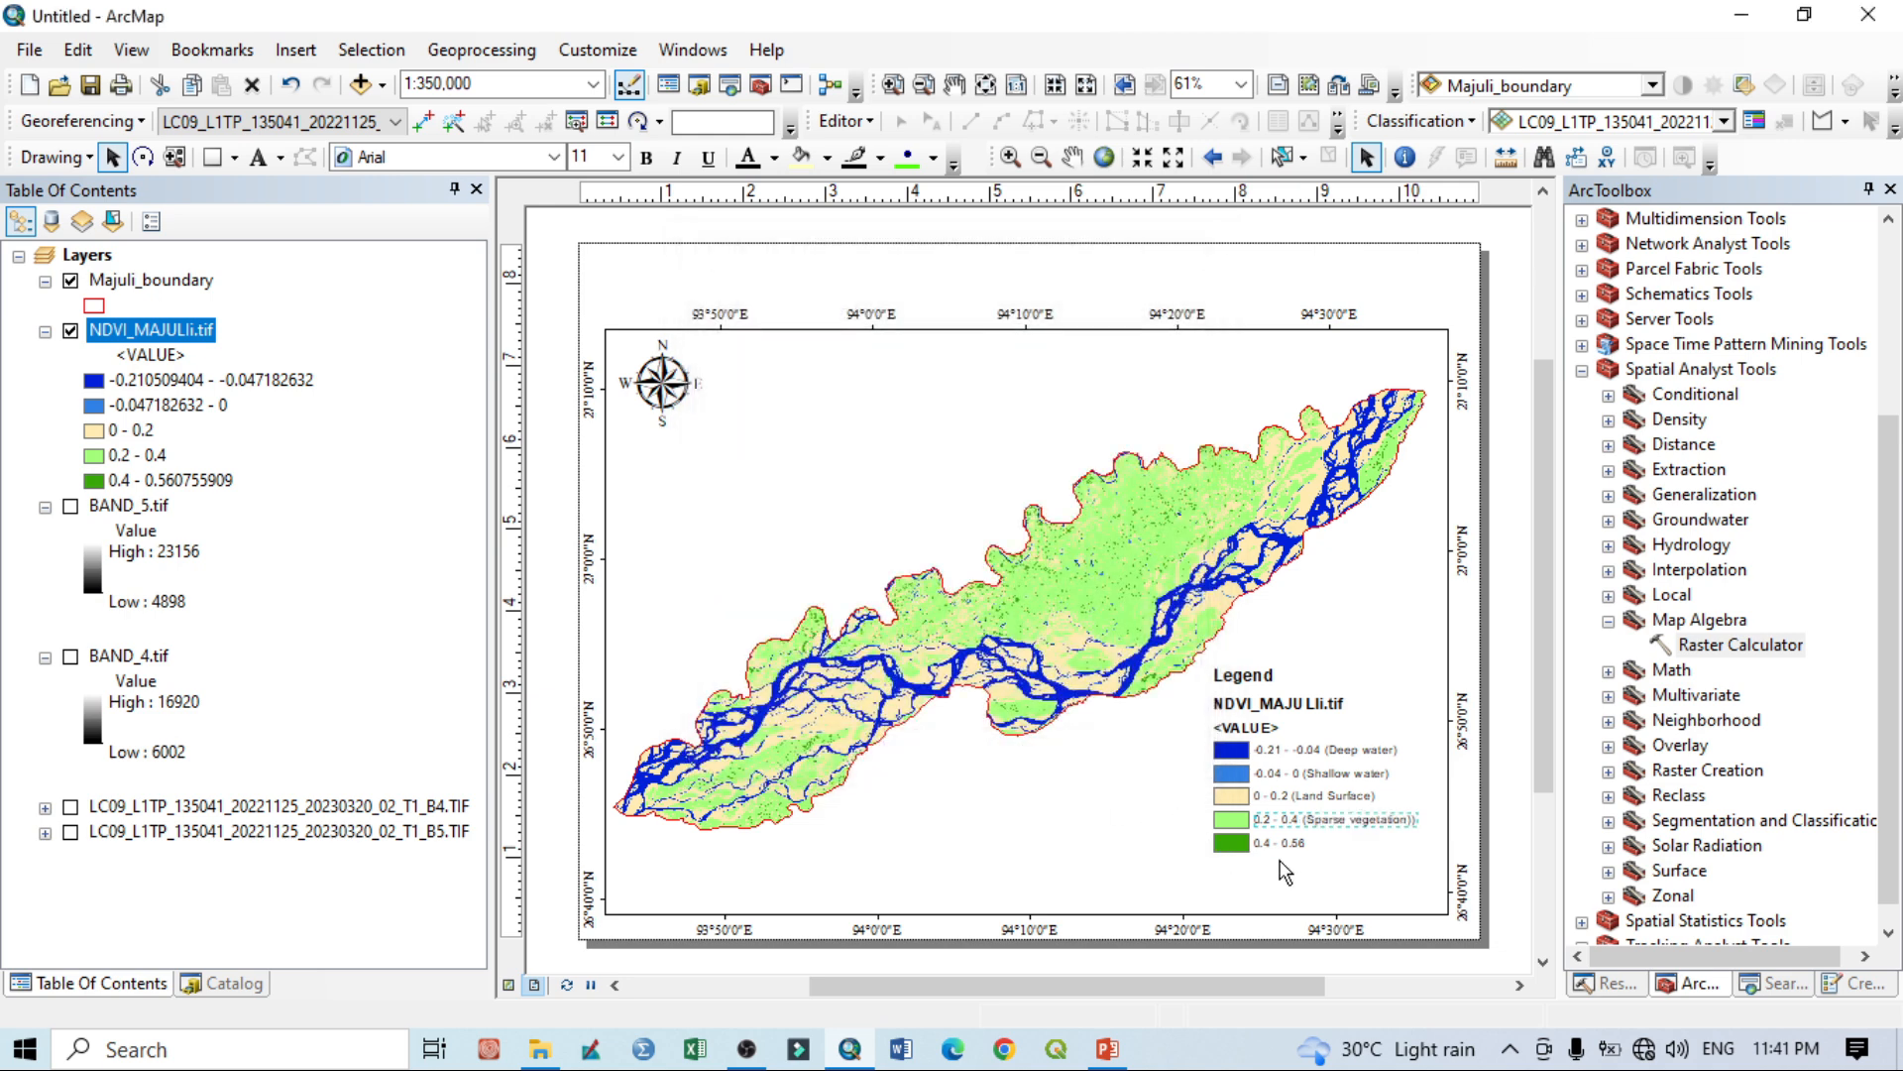
Append "(Dense vegetation)" to the dark green class's legend label.
double_click(1279, 843)
click(819, 374)
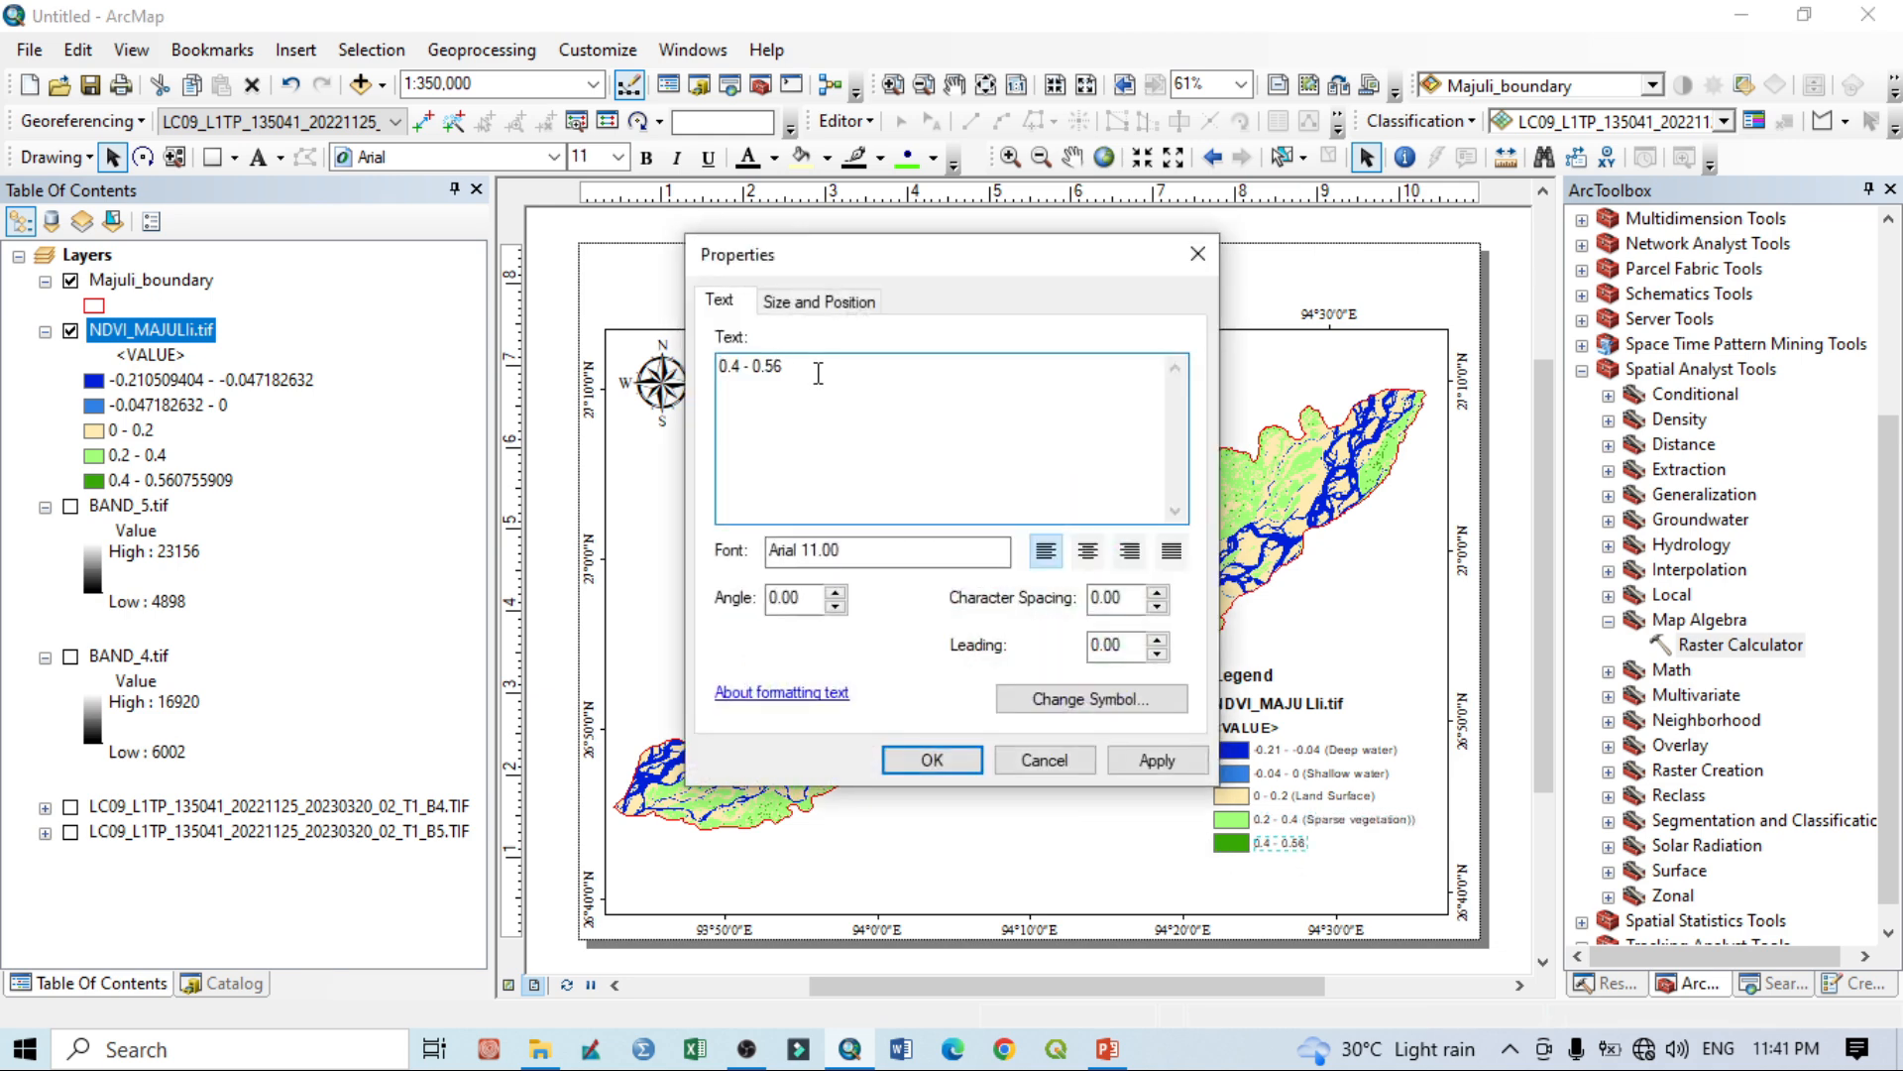
text((Dens)
key(BackSpace)
text(s)
key(BackSpace)
text(vegetation)
click(1157, 760)
click(932, 759)
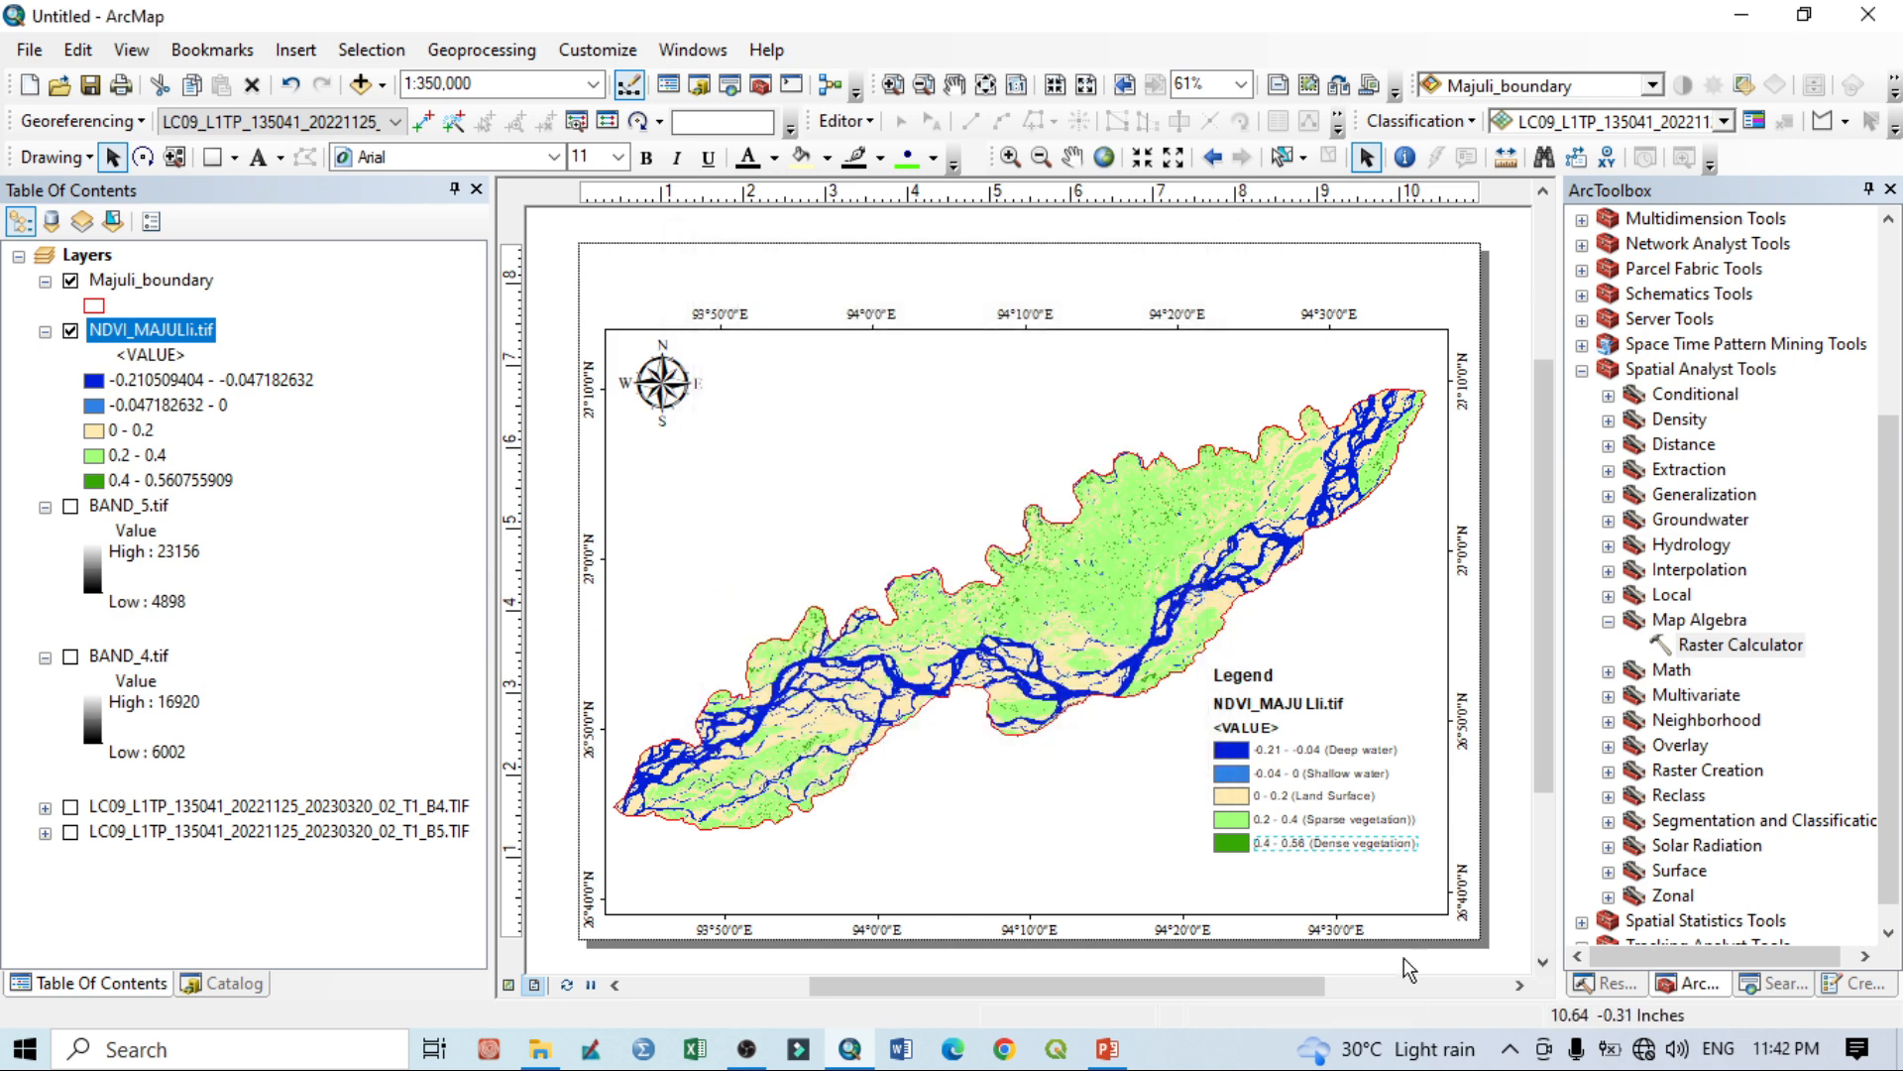
Delete the <VALUE> heading from the legend and rename the layer heading to "NDVI Value".
click(1246, 729)
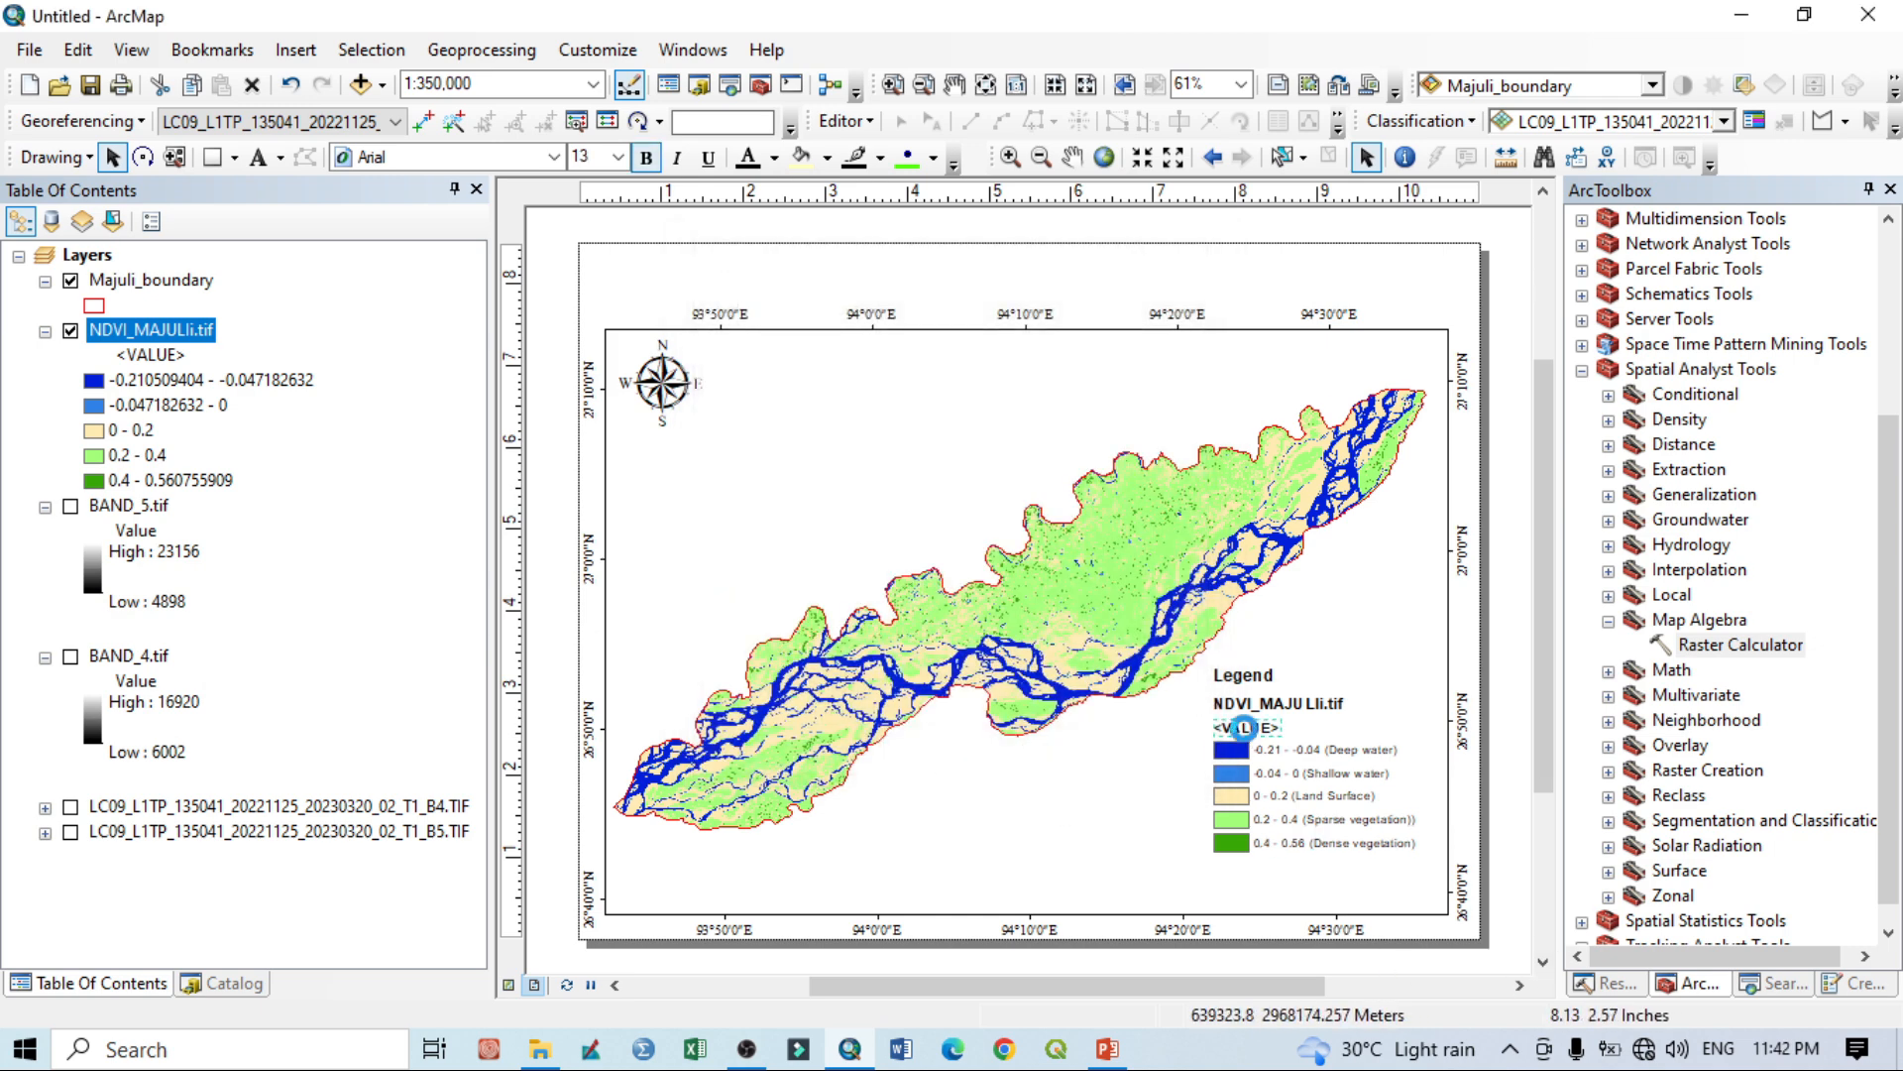
key(Delete)
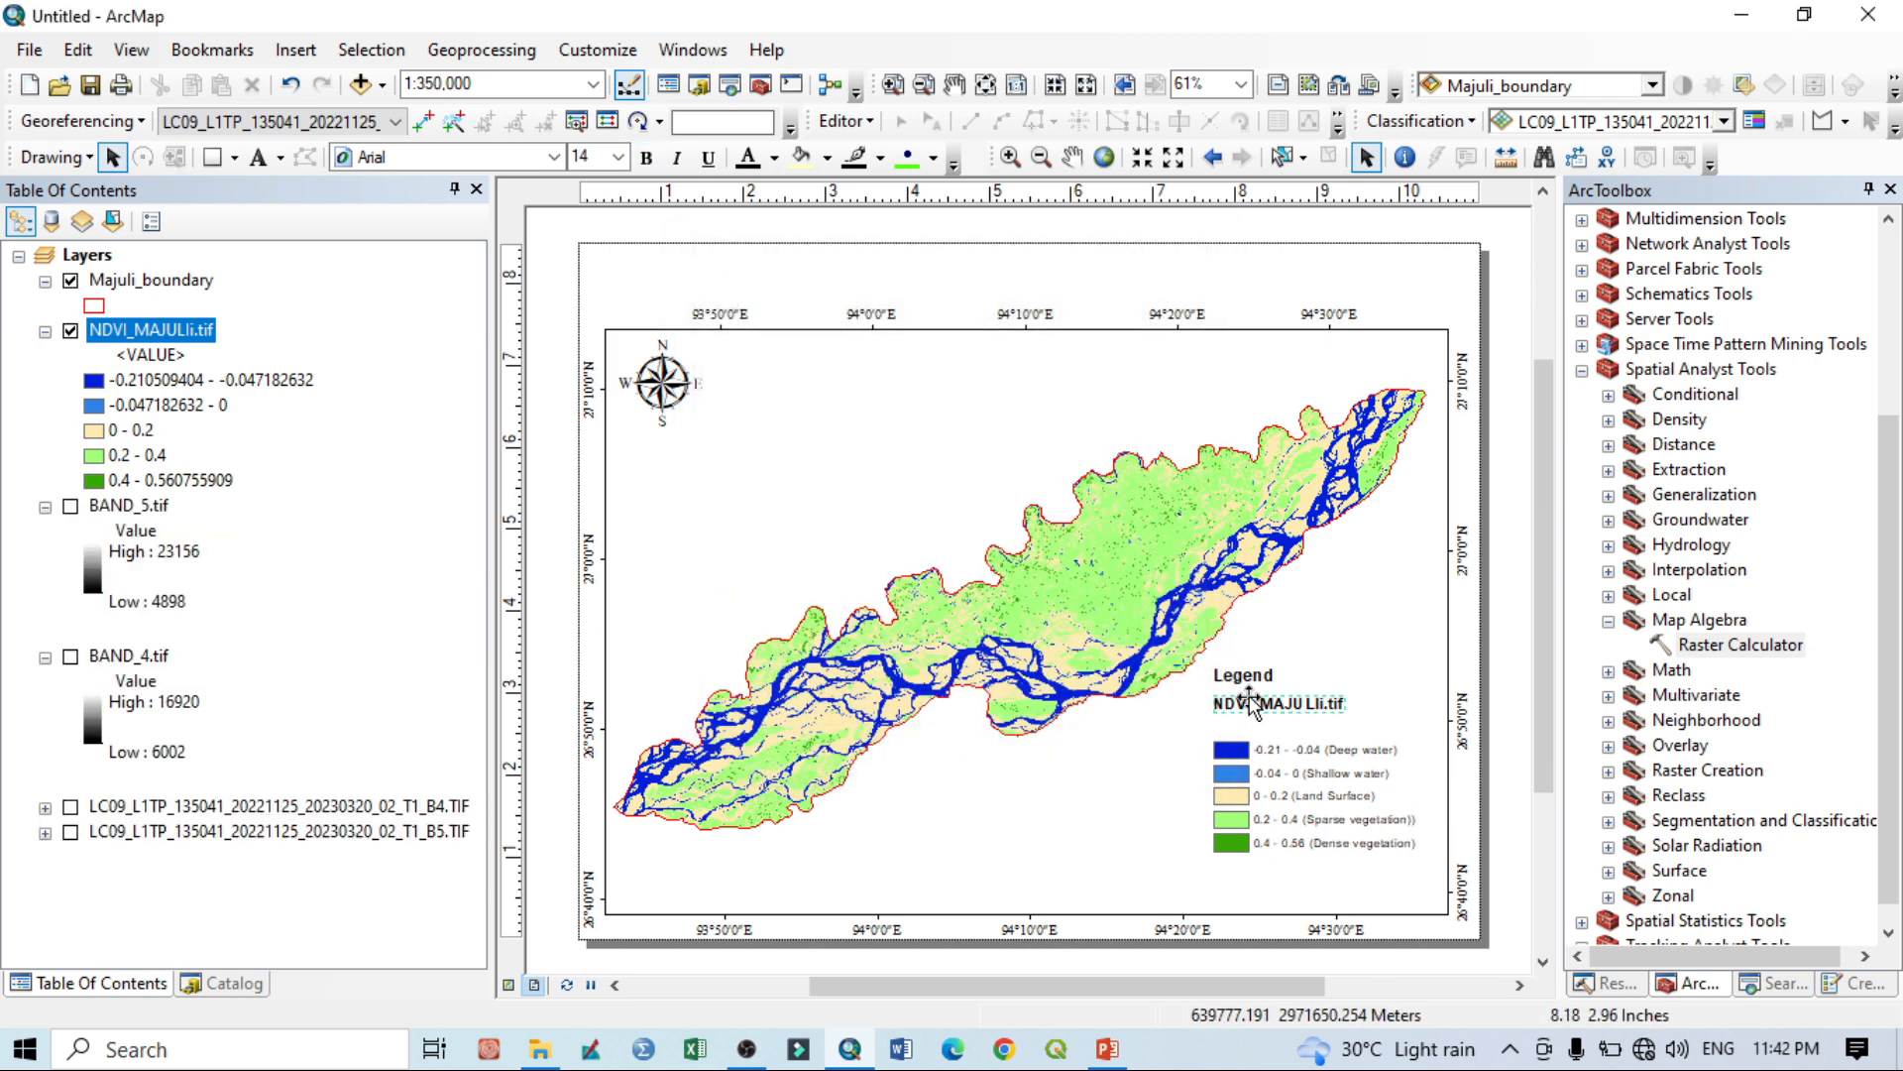
double_click(1273, 703)
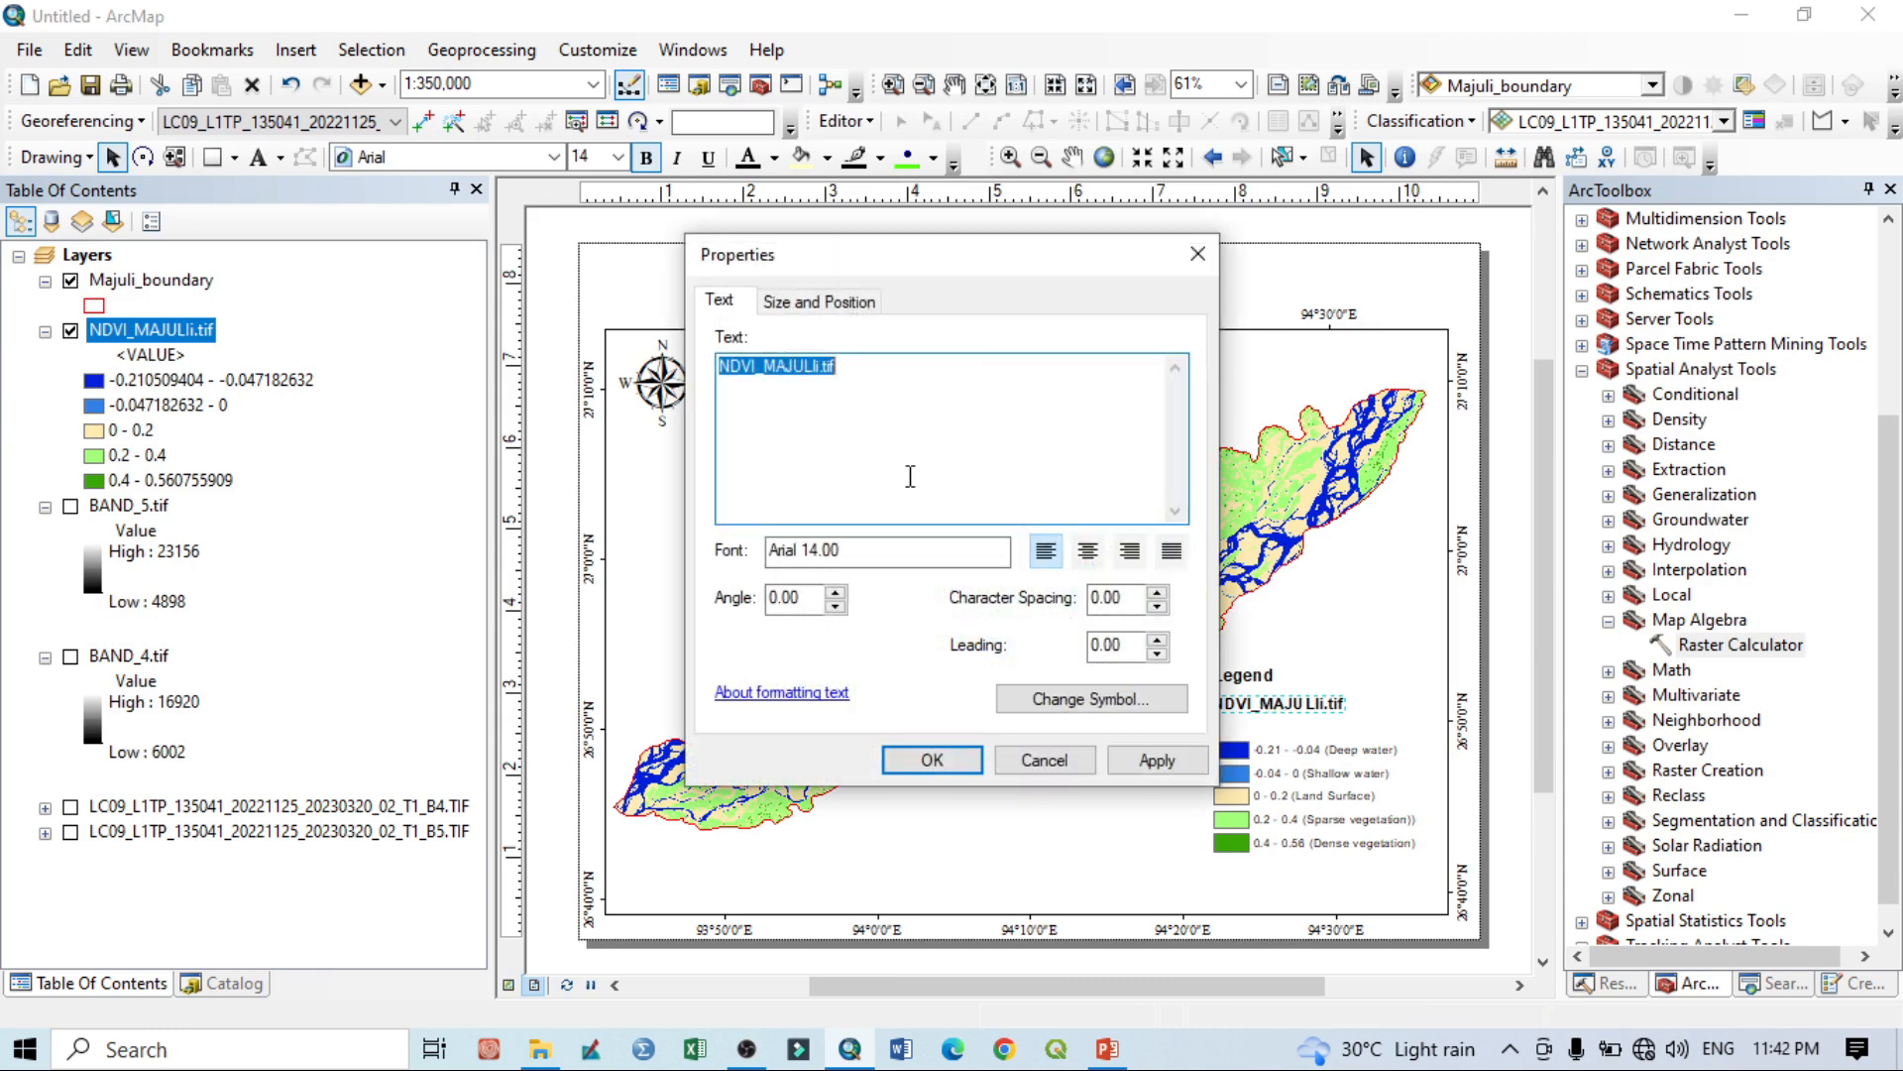
click(845, 381)
drag(841, 366, 759, 367)
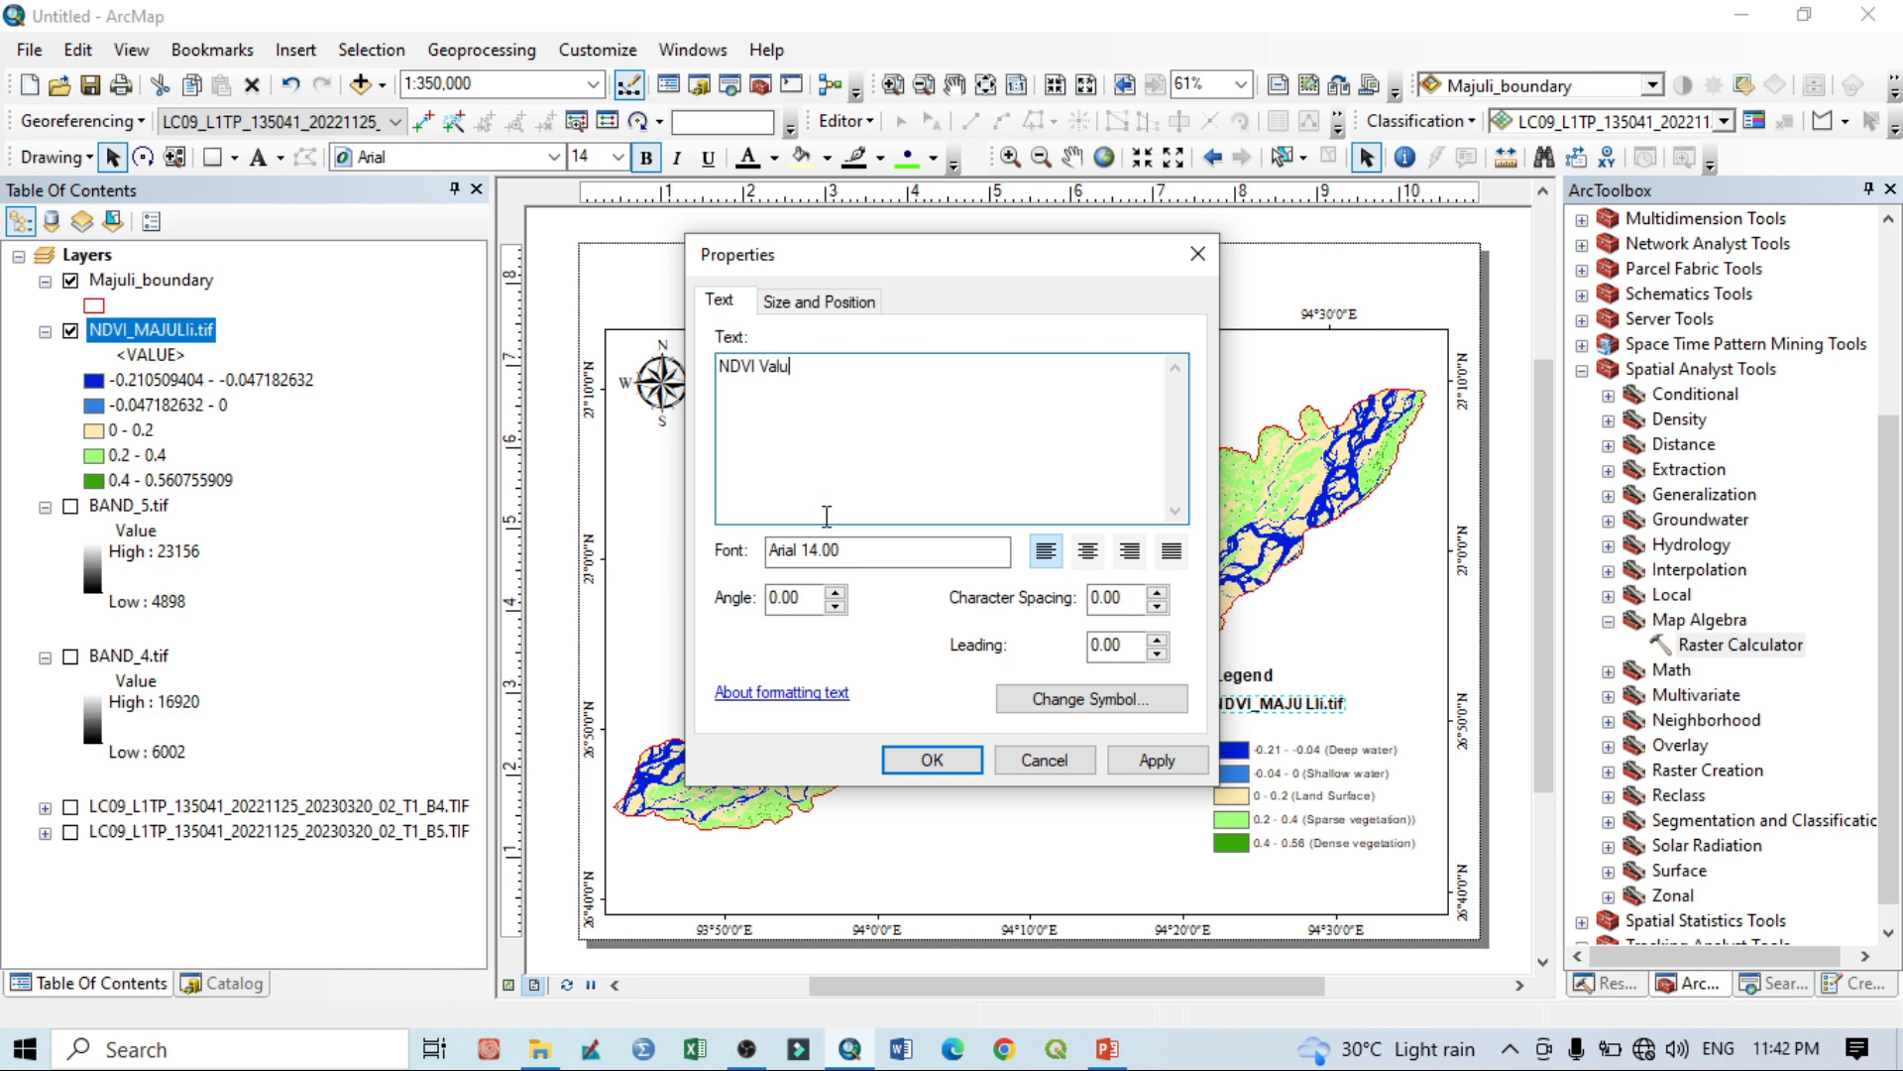
text(Value)
click(915, 757)
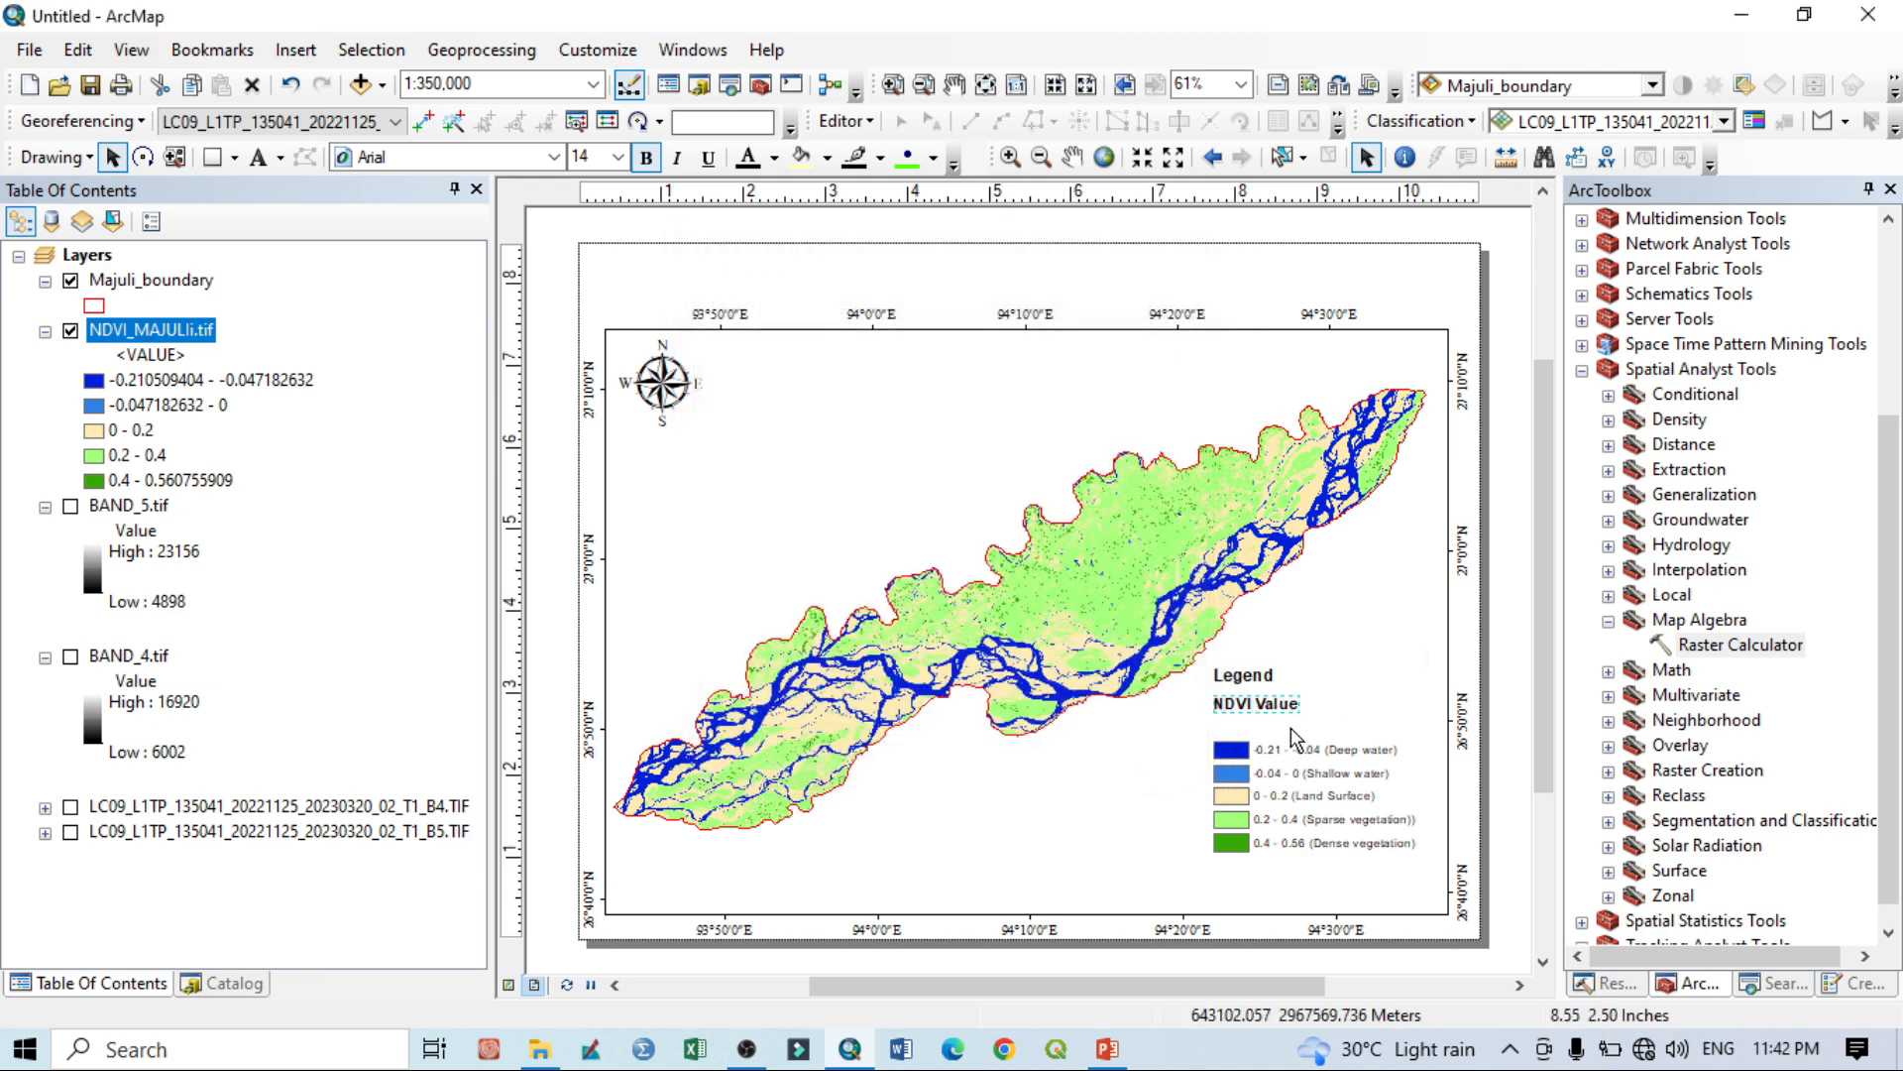
Move the "NDVI Value" and "Legend" headings closer to the class entries and group all legend elements.
drag(1279, 706, 1452, 916)
click(1255, 676)
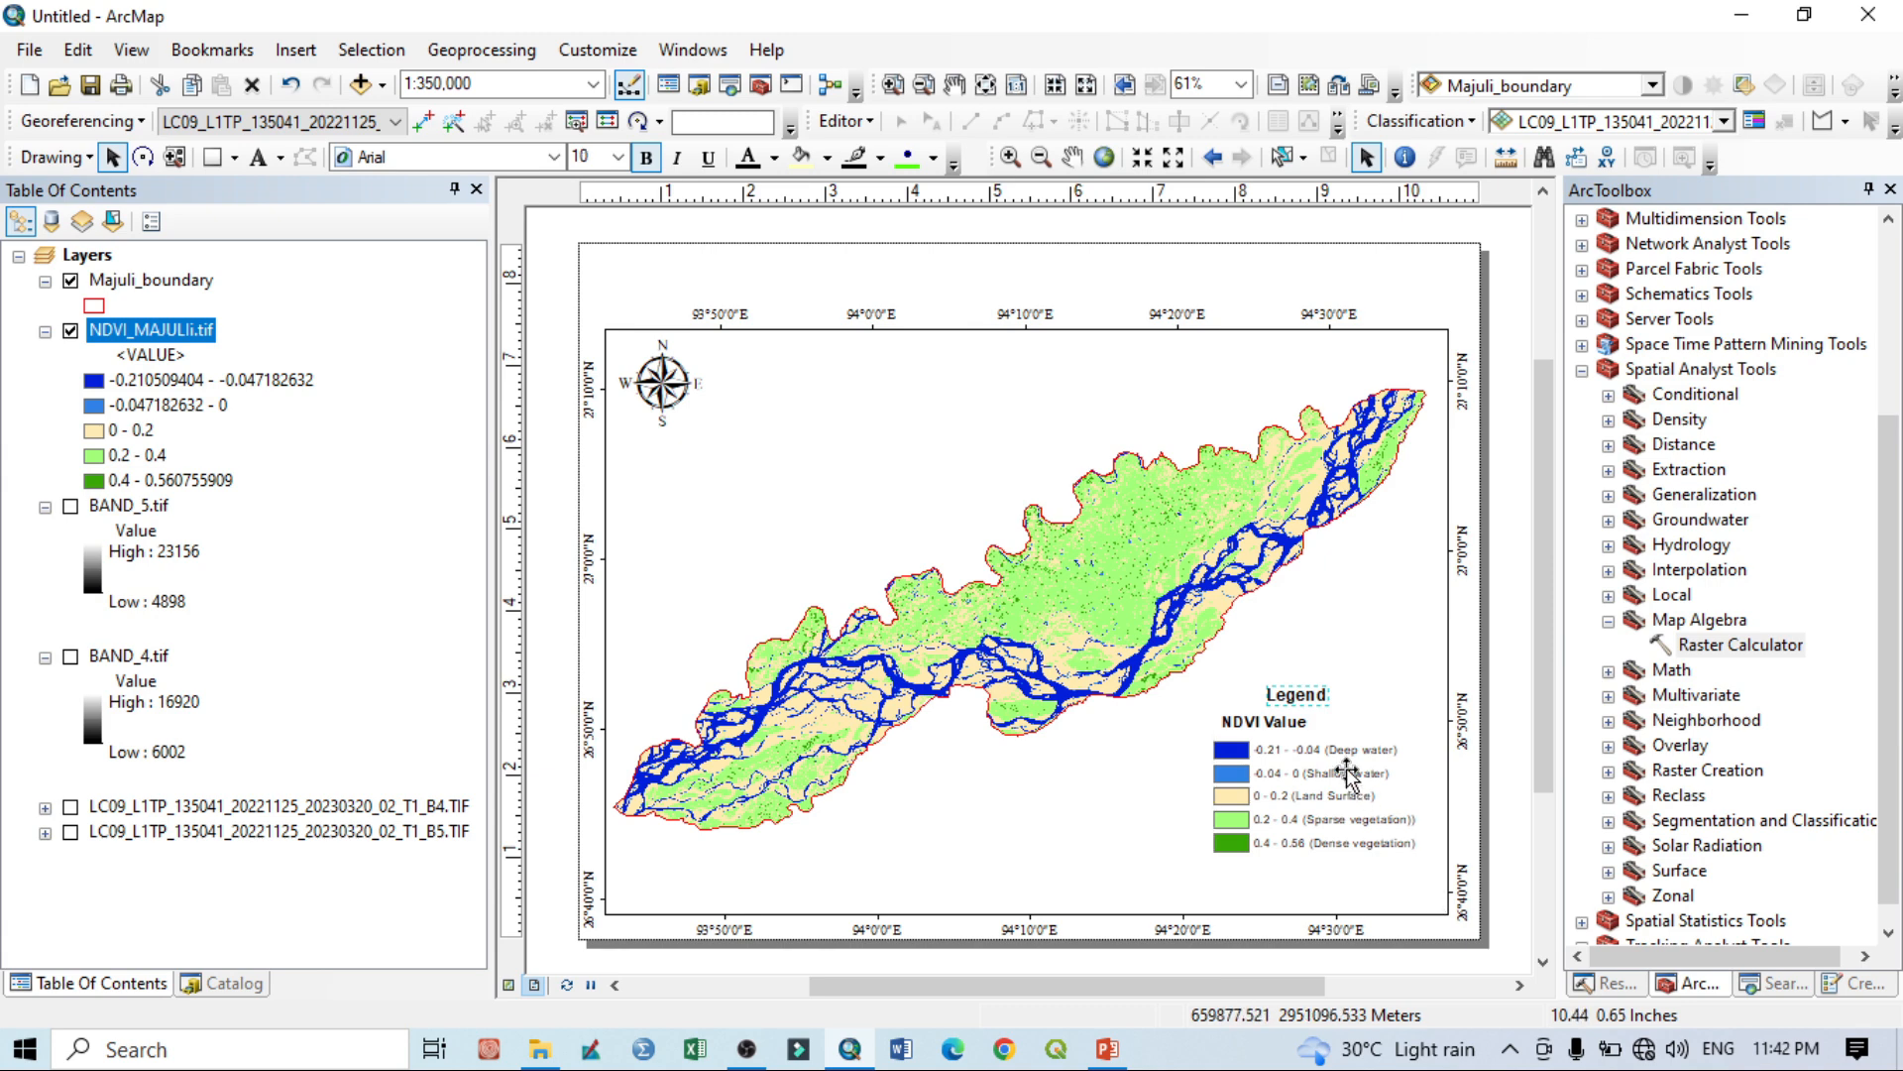
right_click(1300, 700)
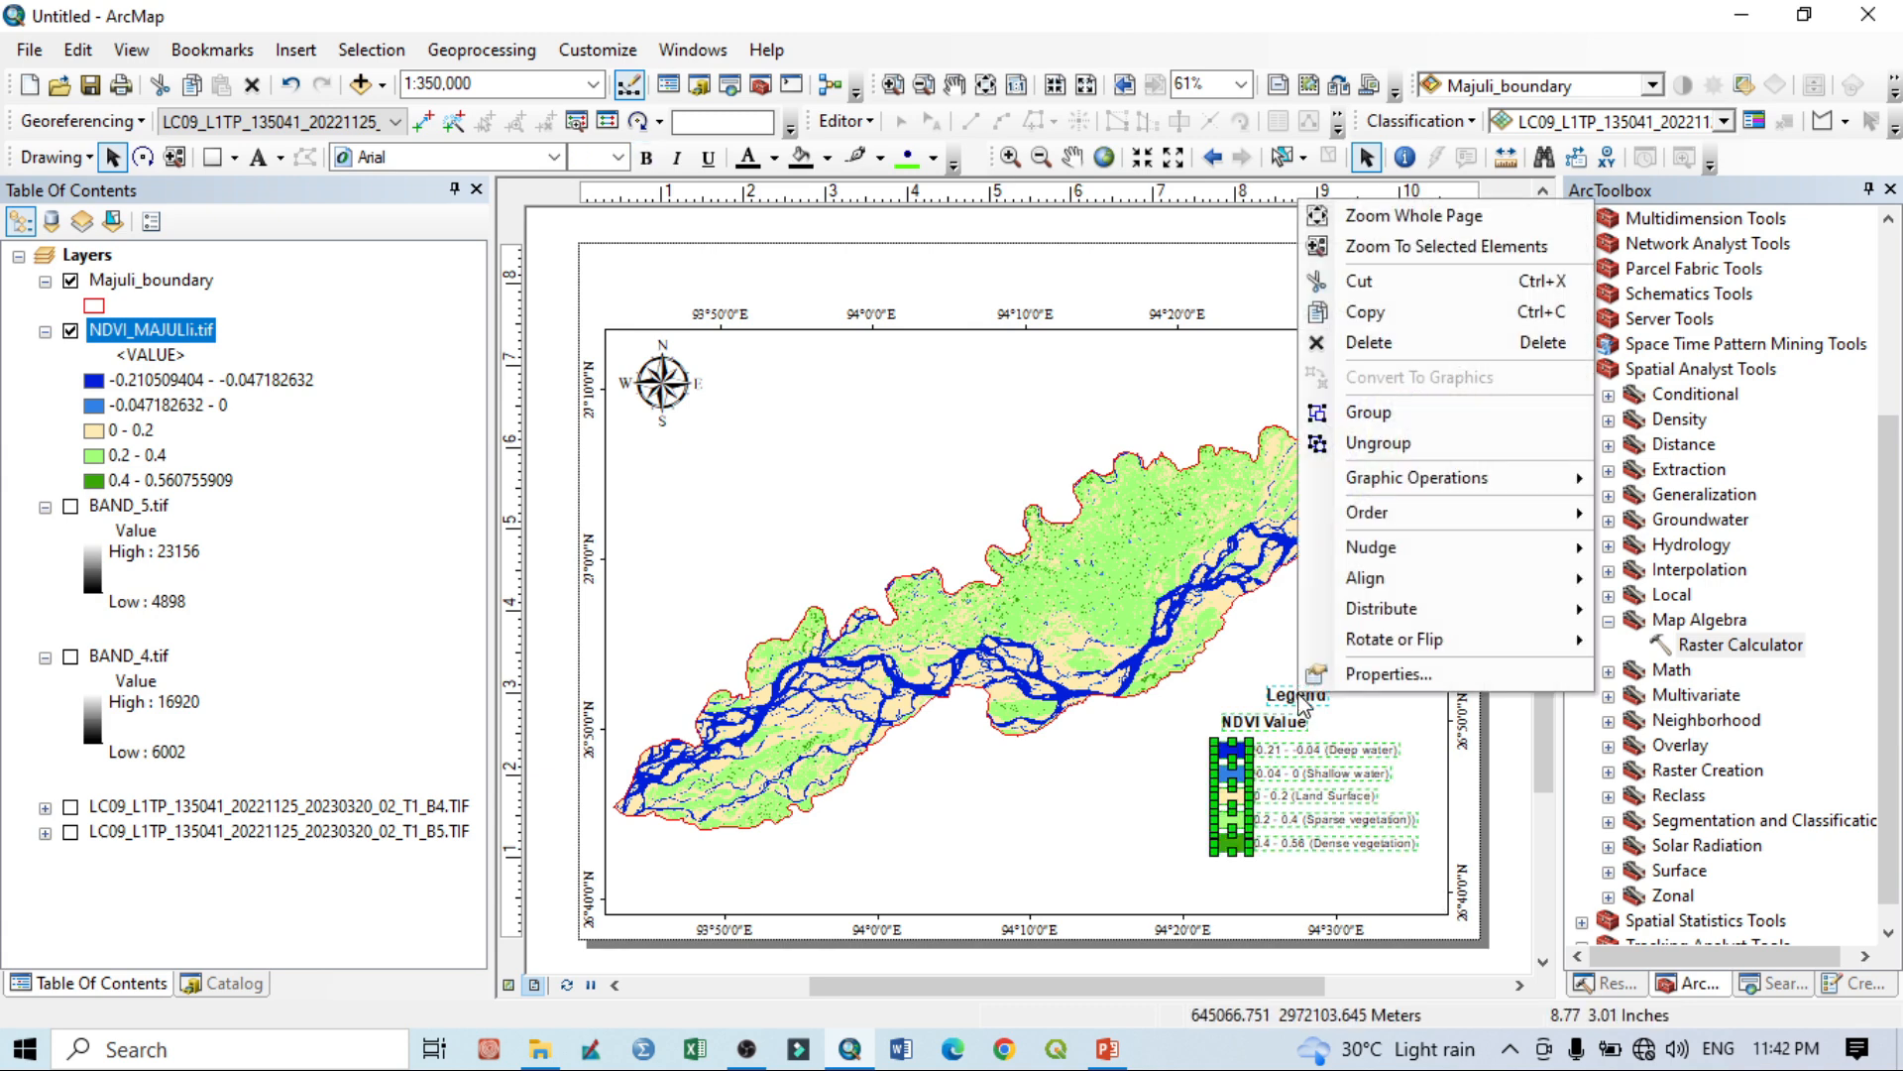
click(1385, 417)
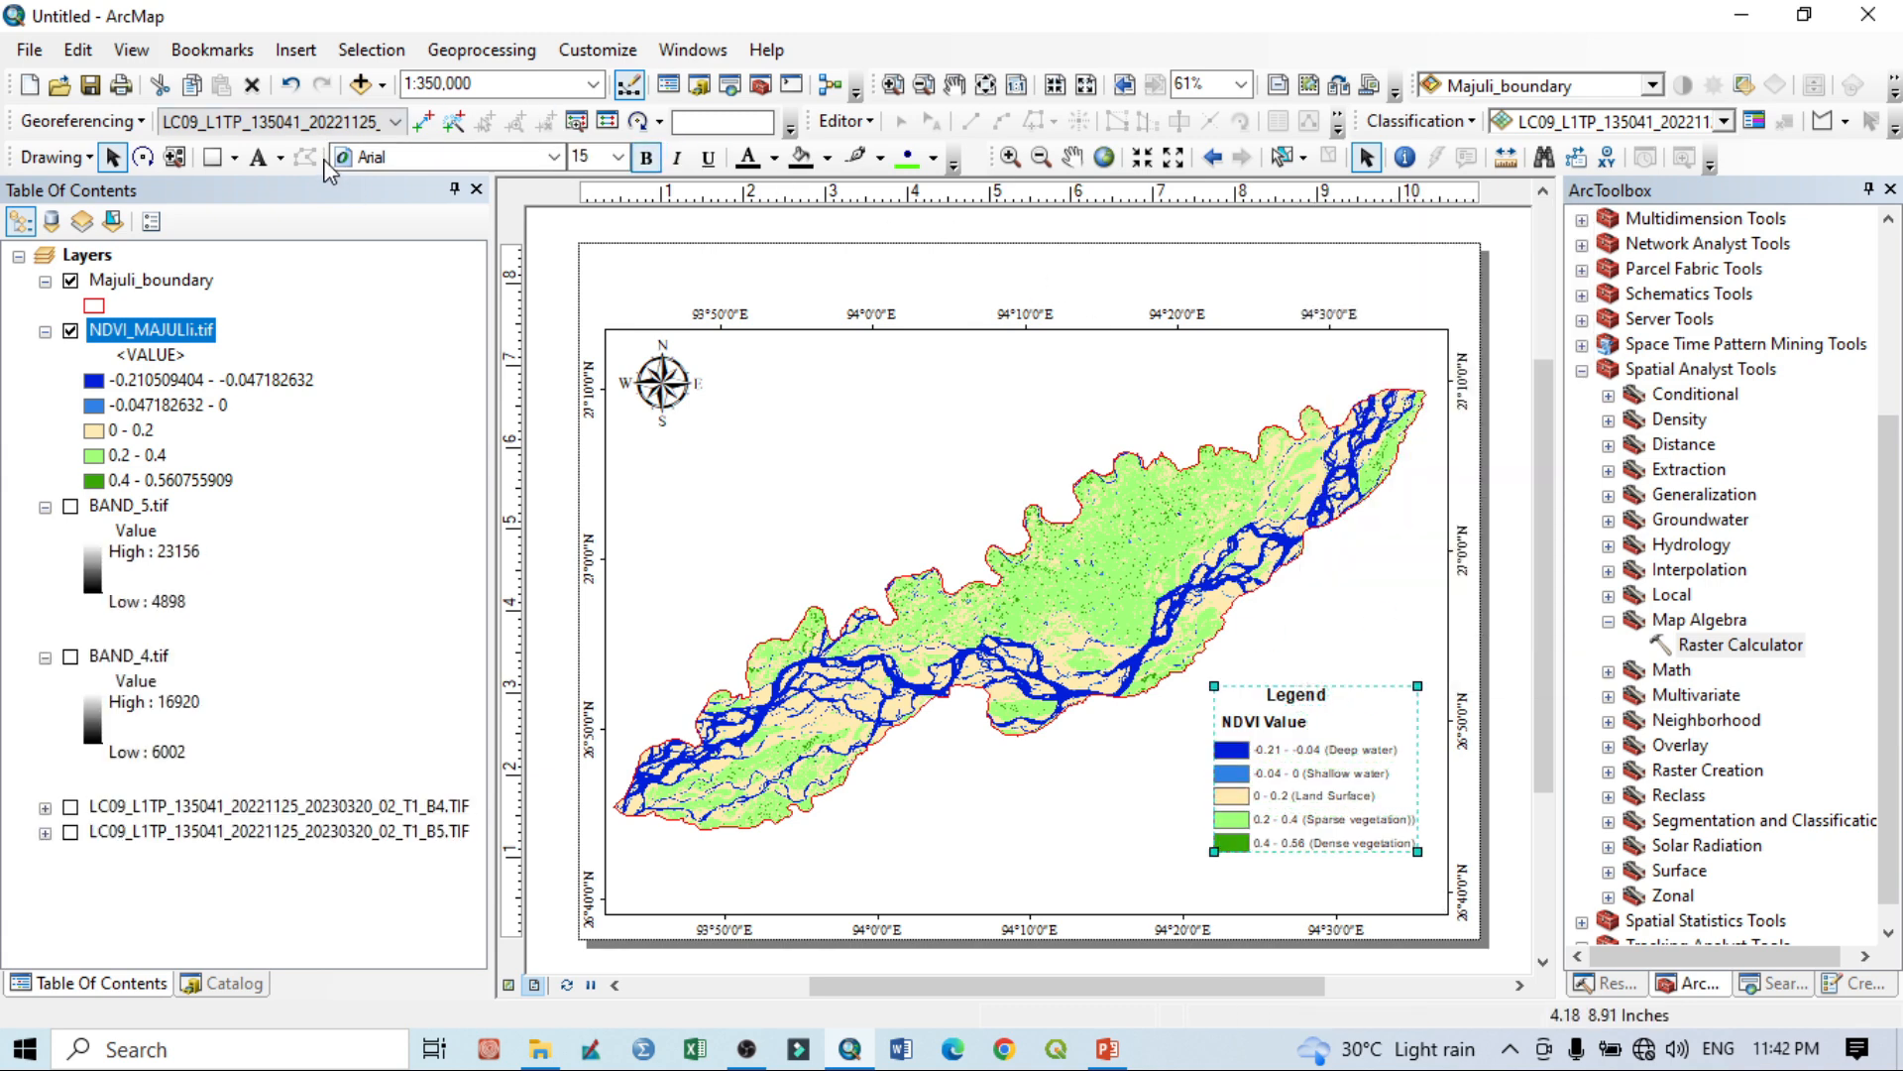
Set the grouped legend's text size to 16 and move it down and left to fit inside the data frame.
click(619, 157)
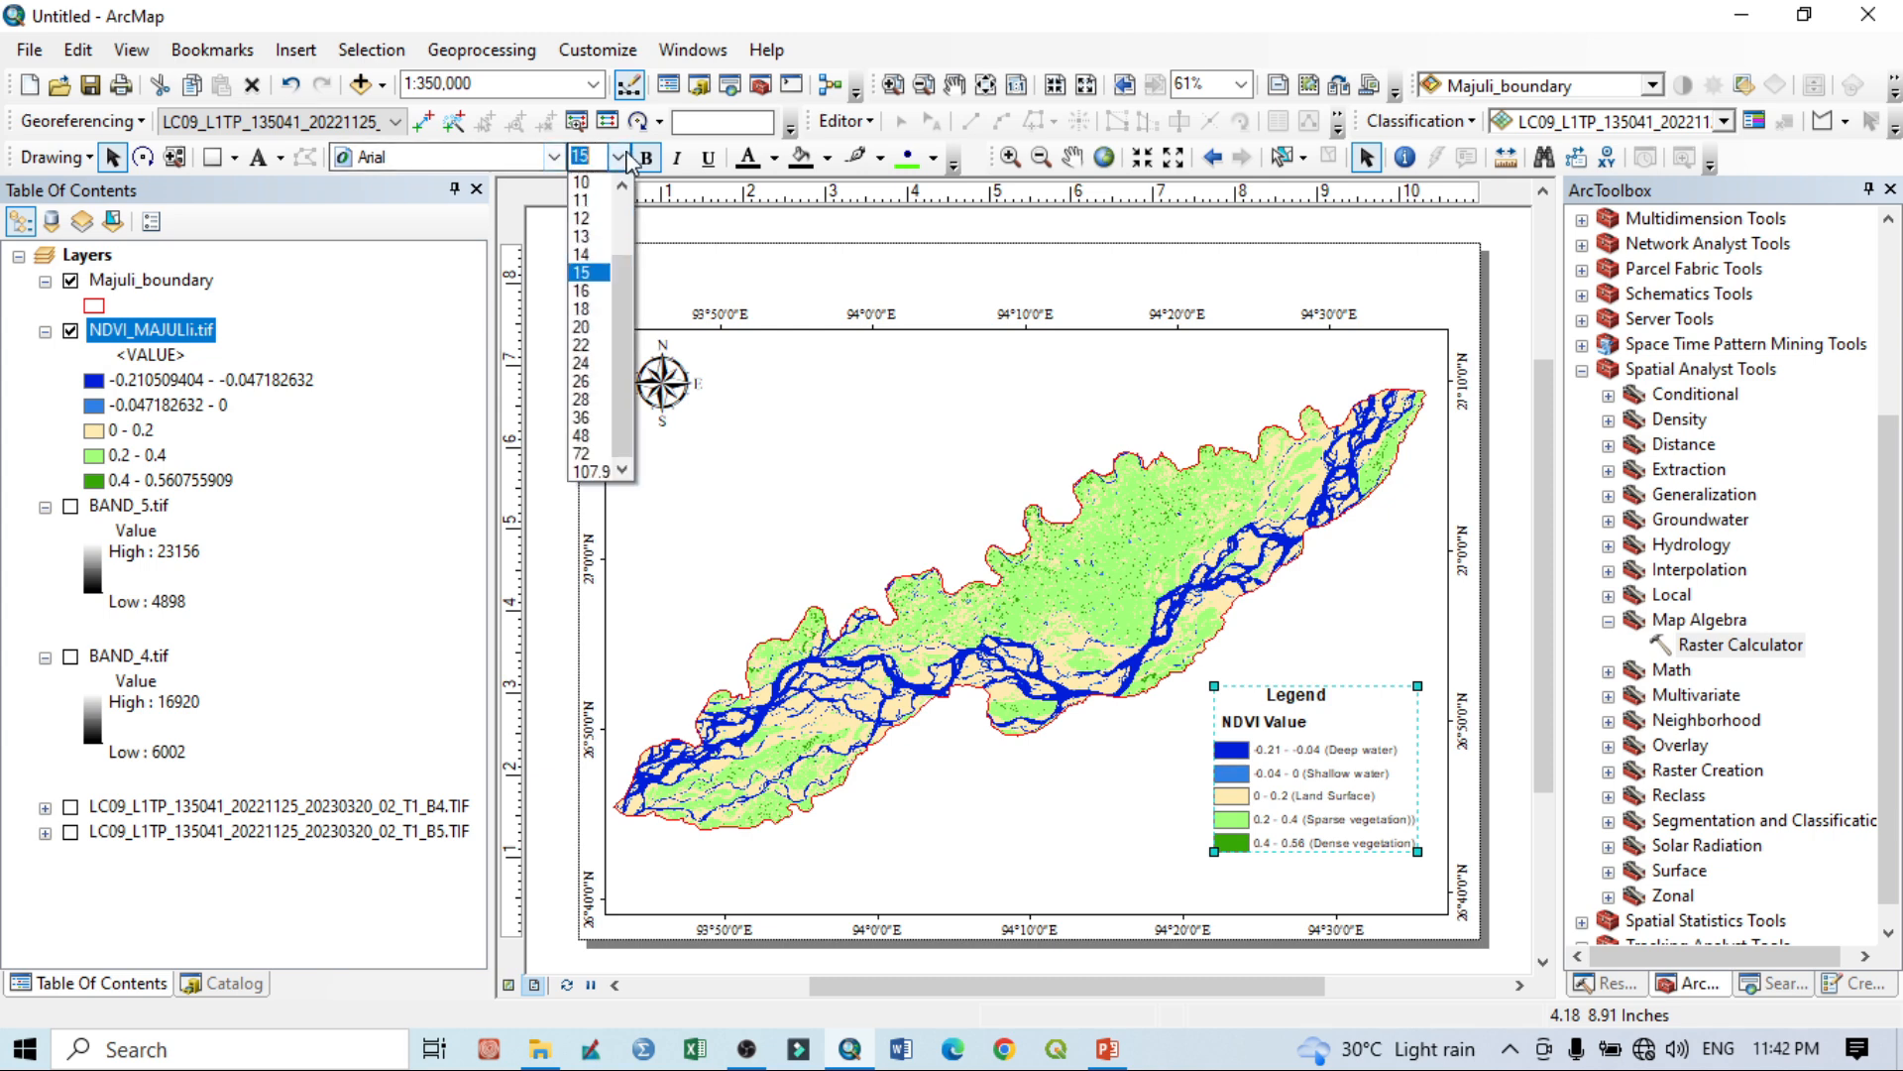
click(594, 295)
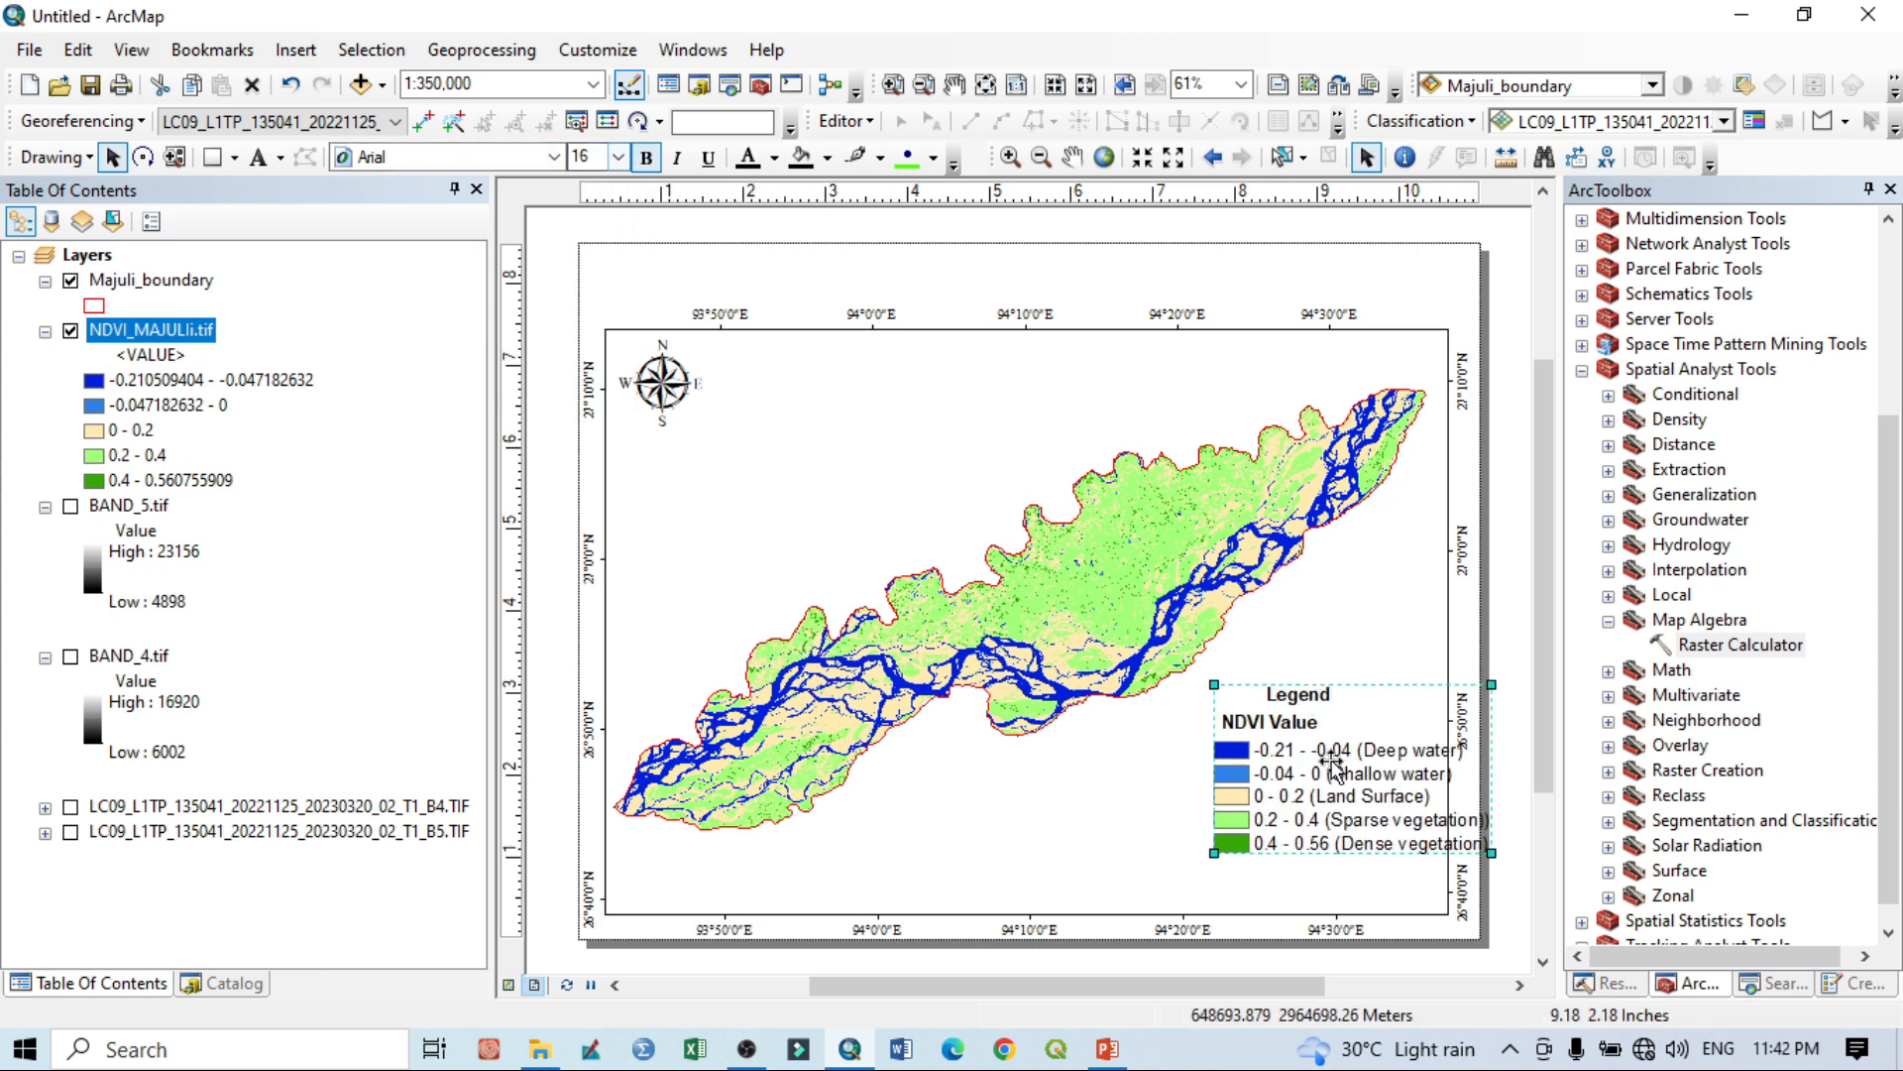
drag(1329, 755, 1271, 803)
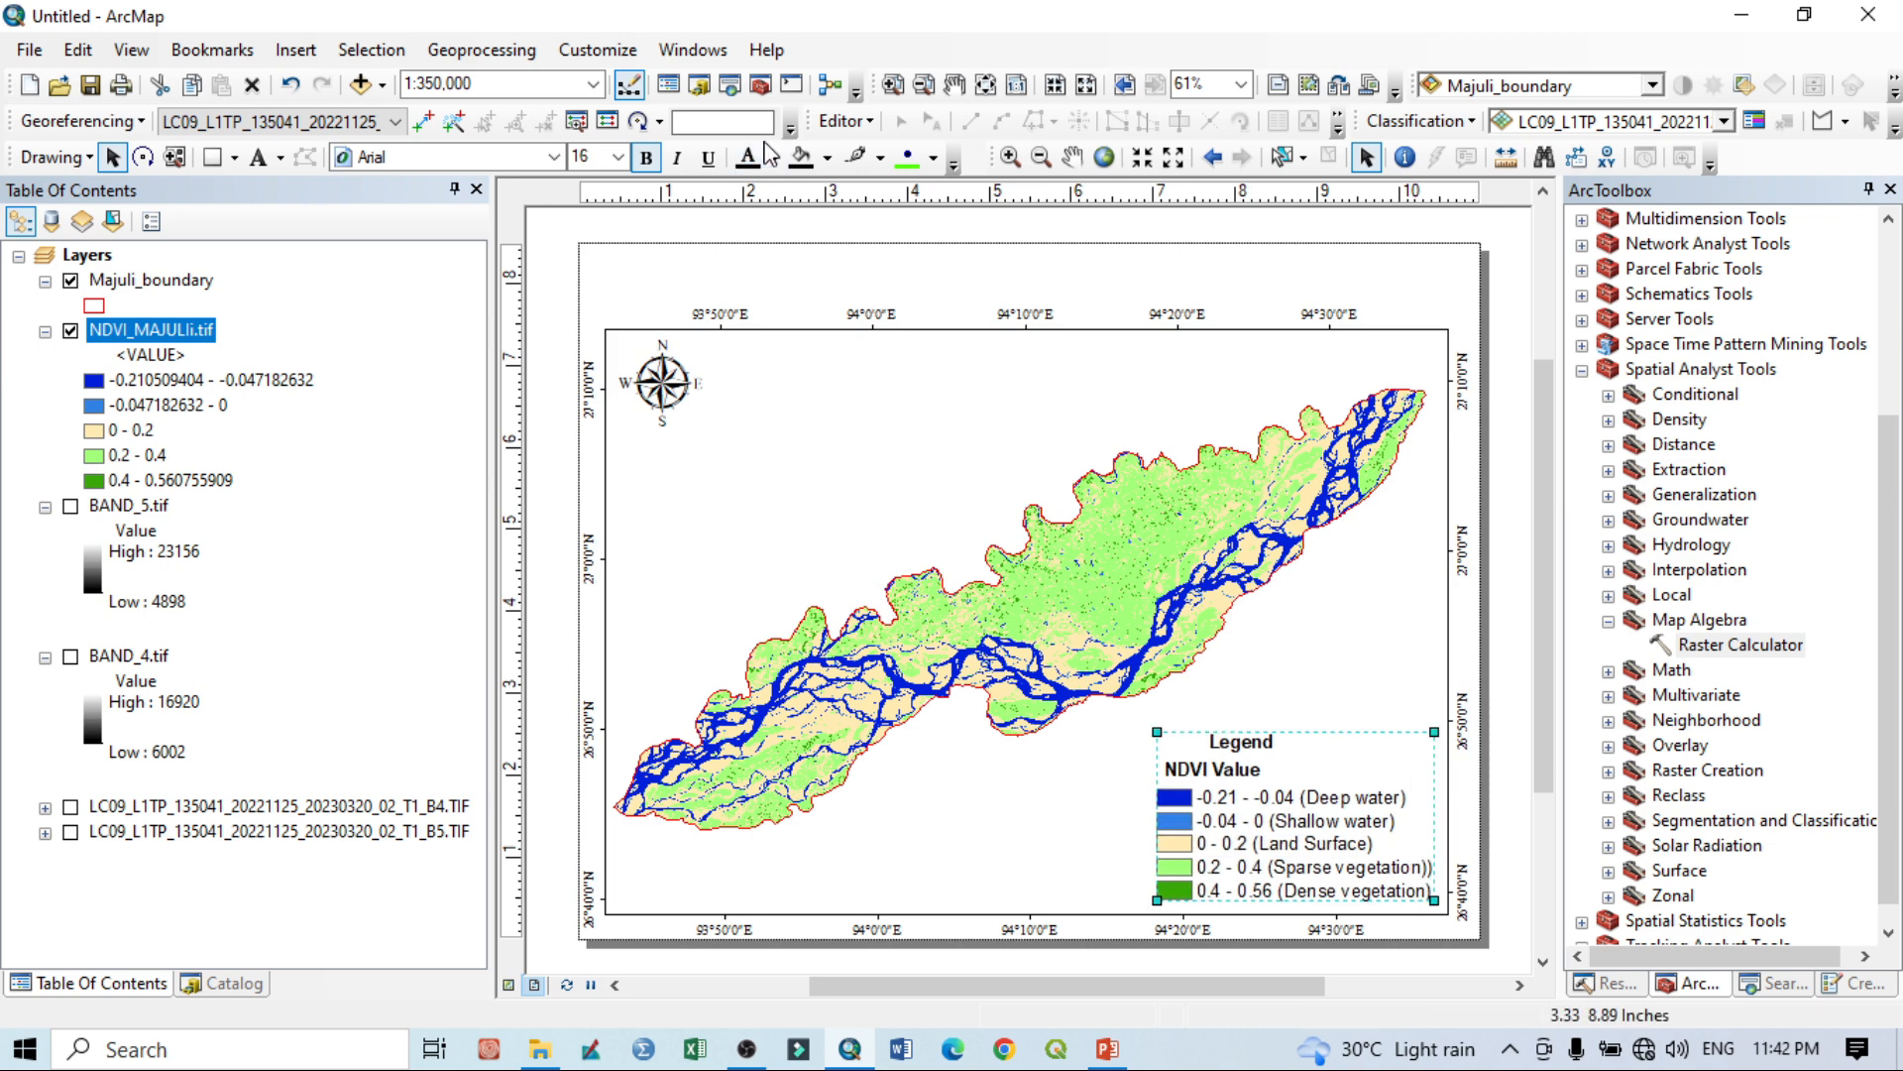
Change the legend's font to Times New Roman and shift it into the lower-right corner of the data frame.
click(554, 157)
key(t)
key(Return)
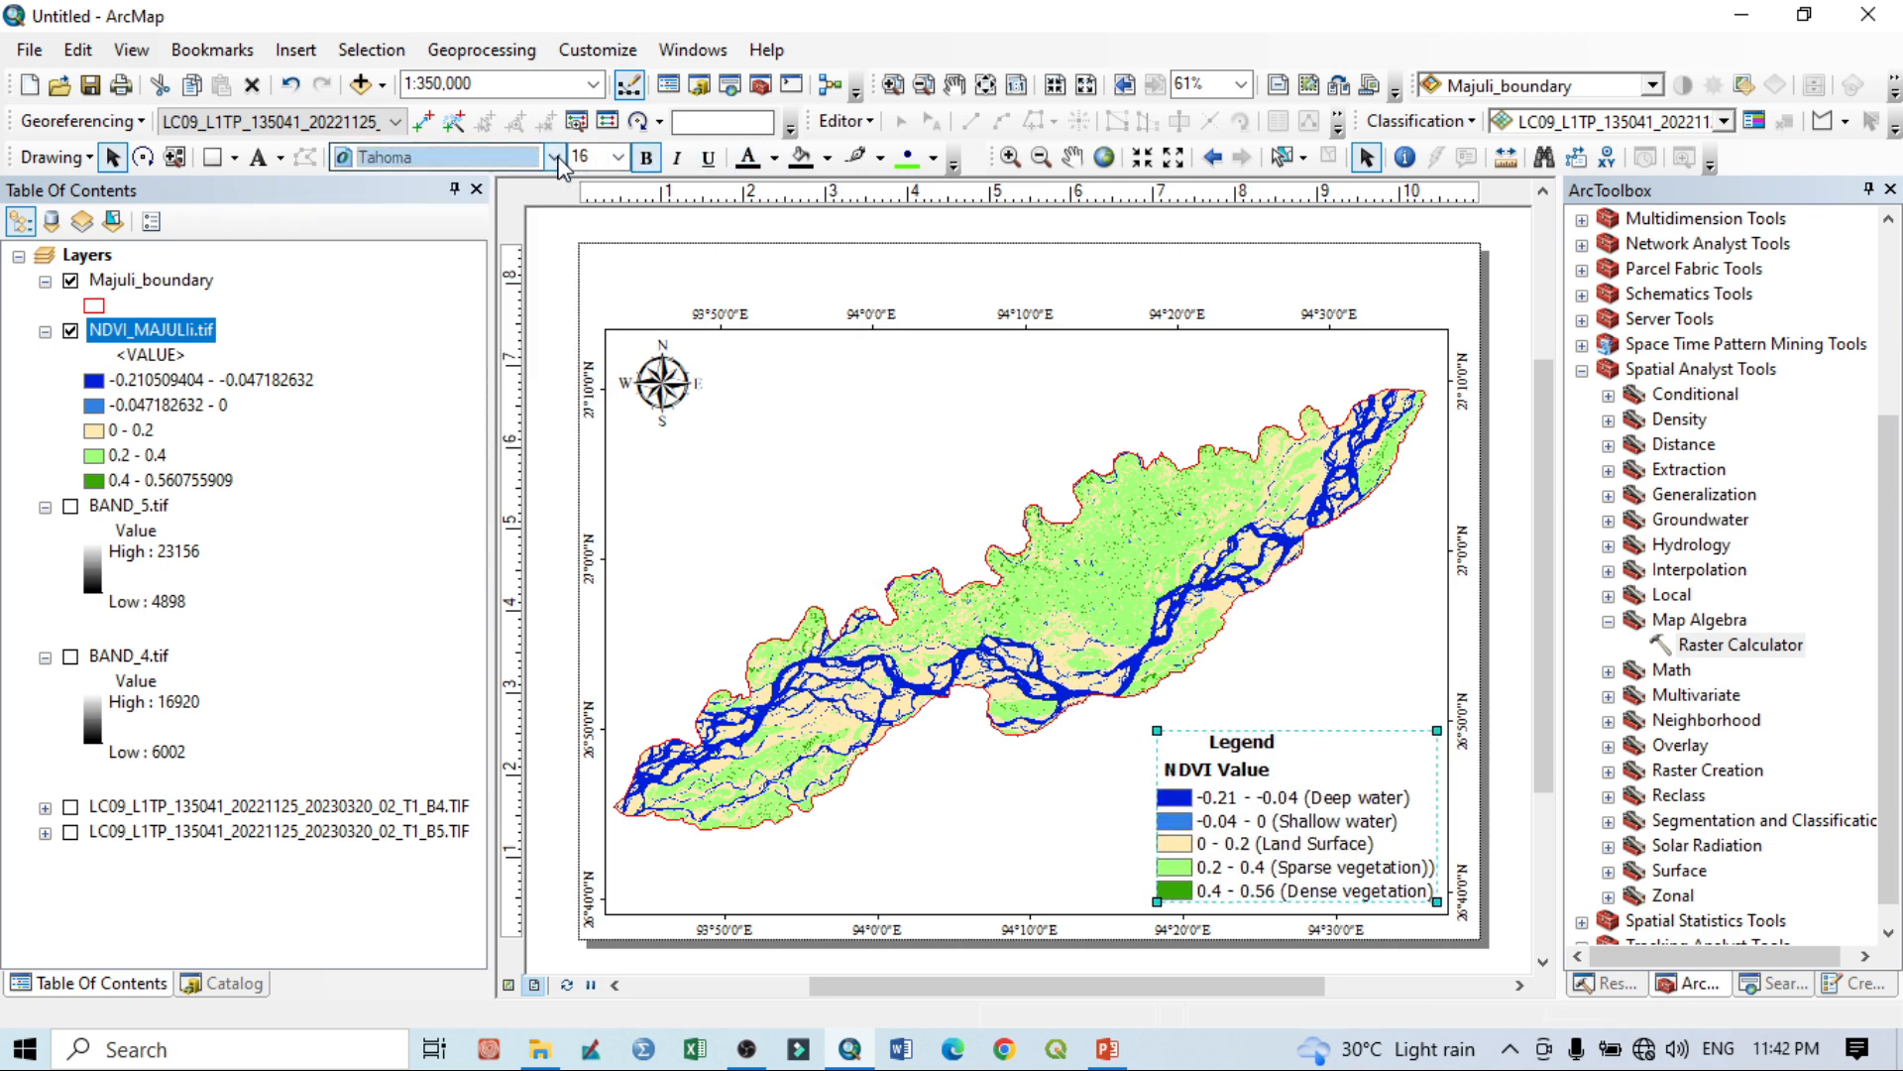
click(553, 157)
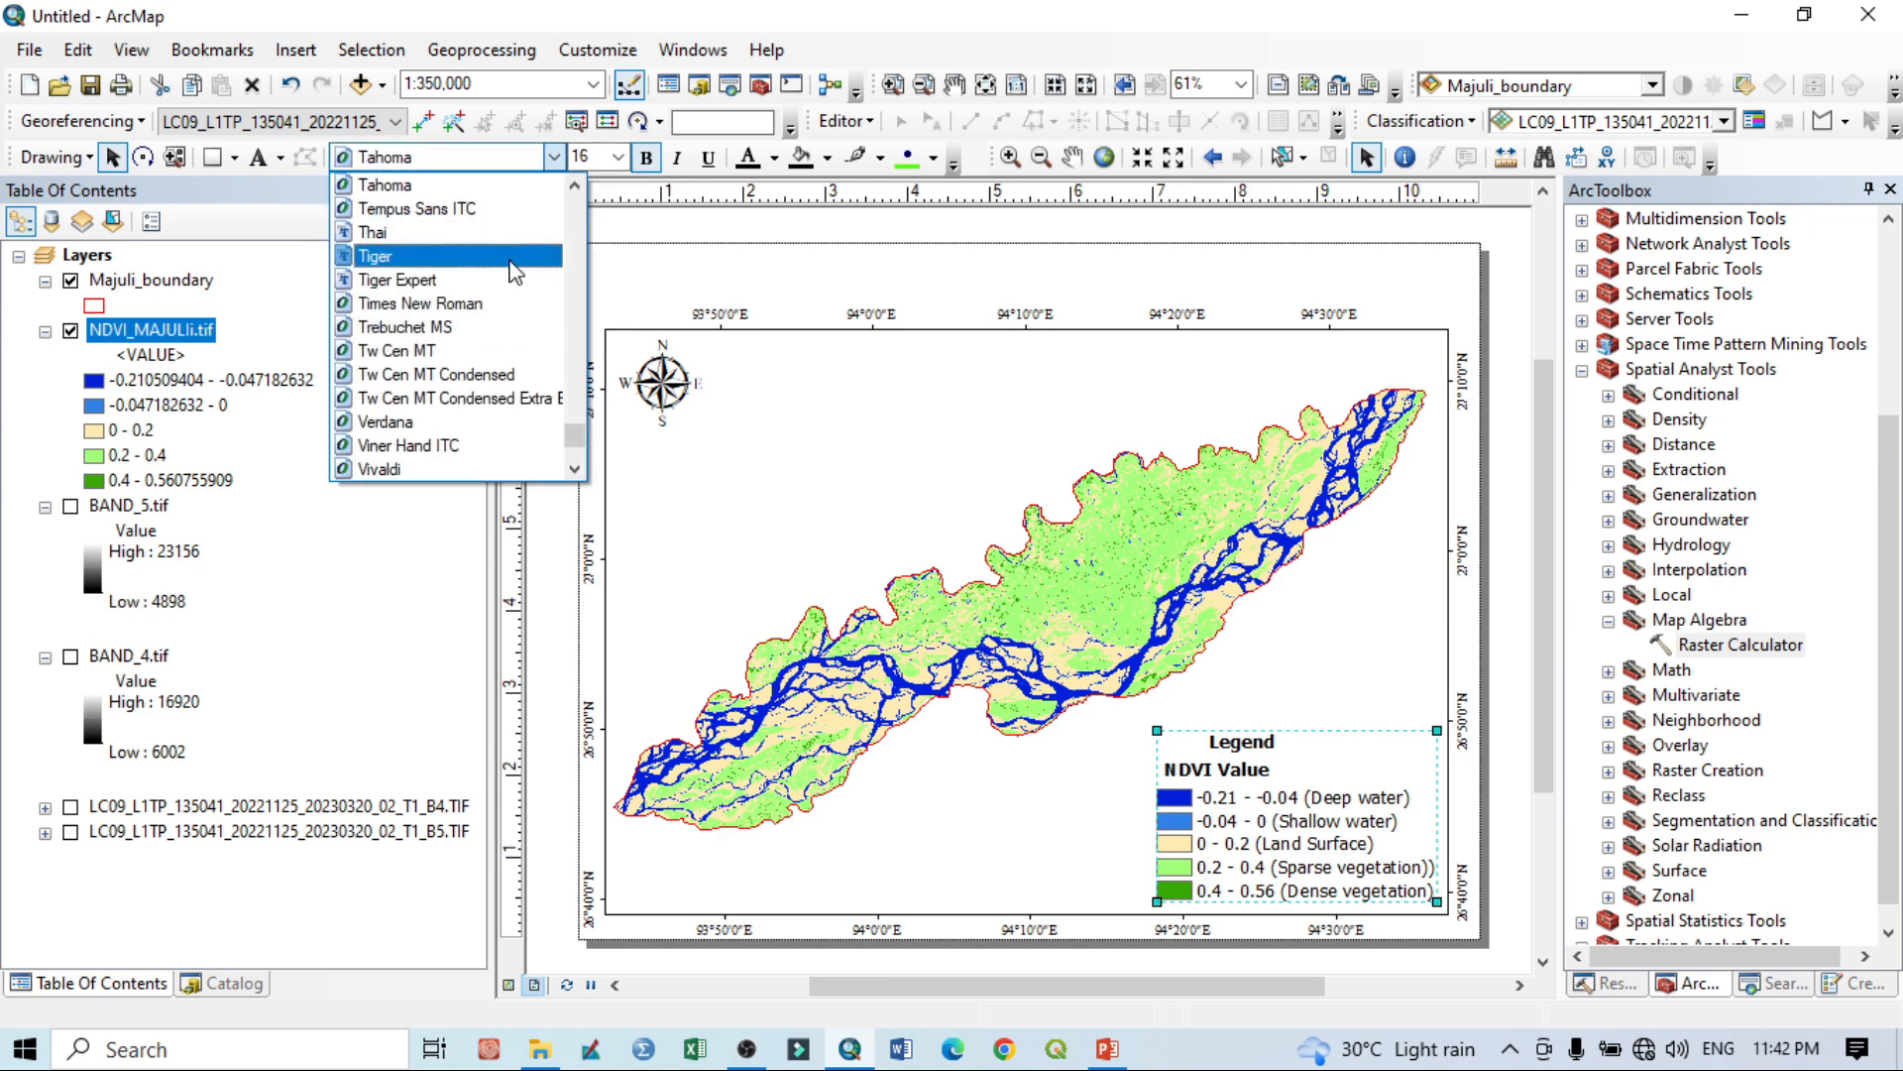
click(486, 315)
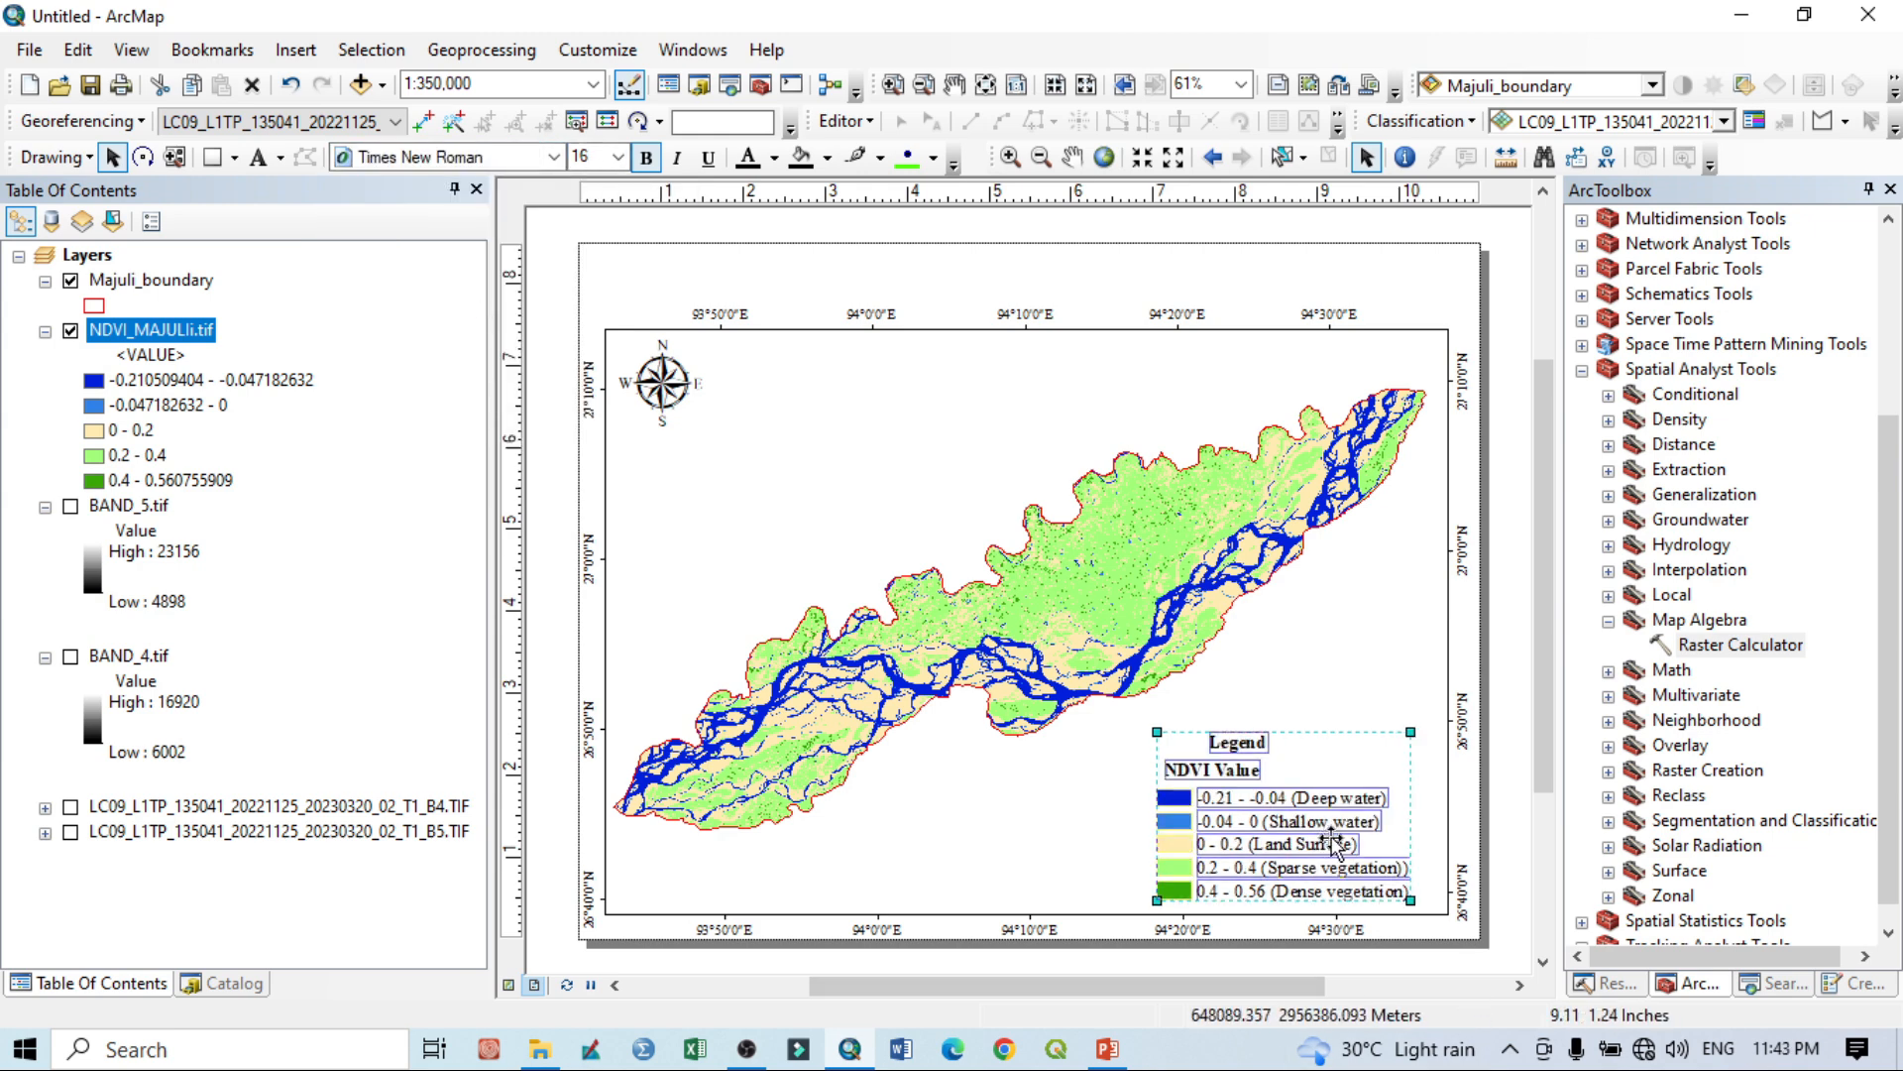
click(1255, 646)
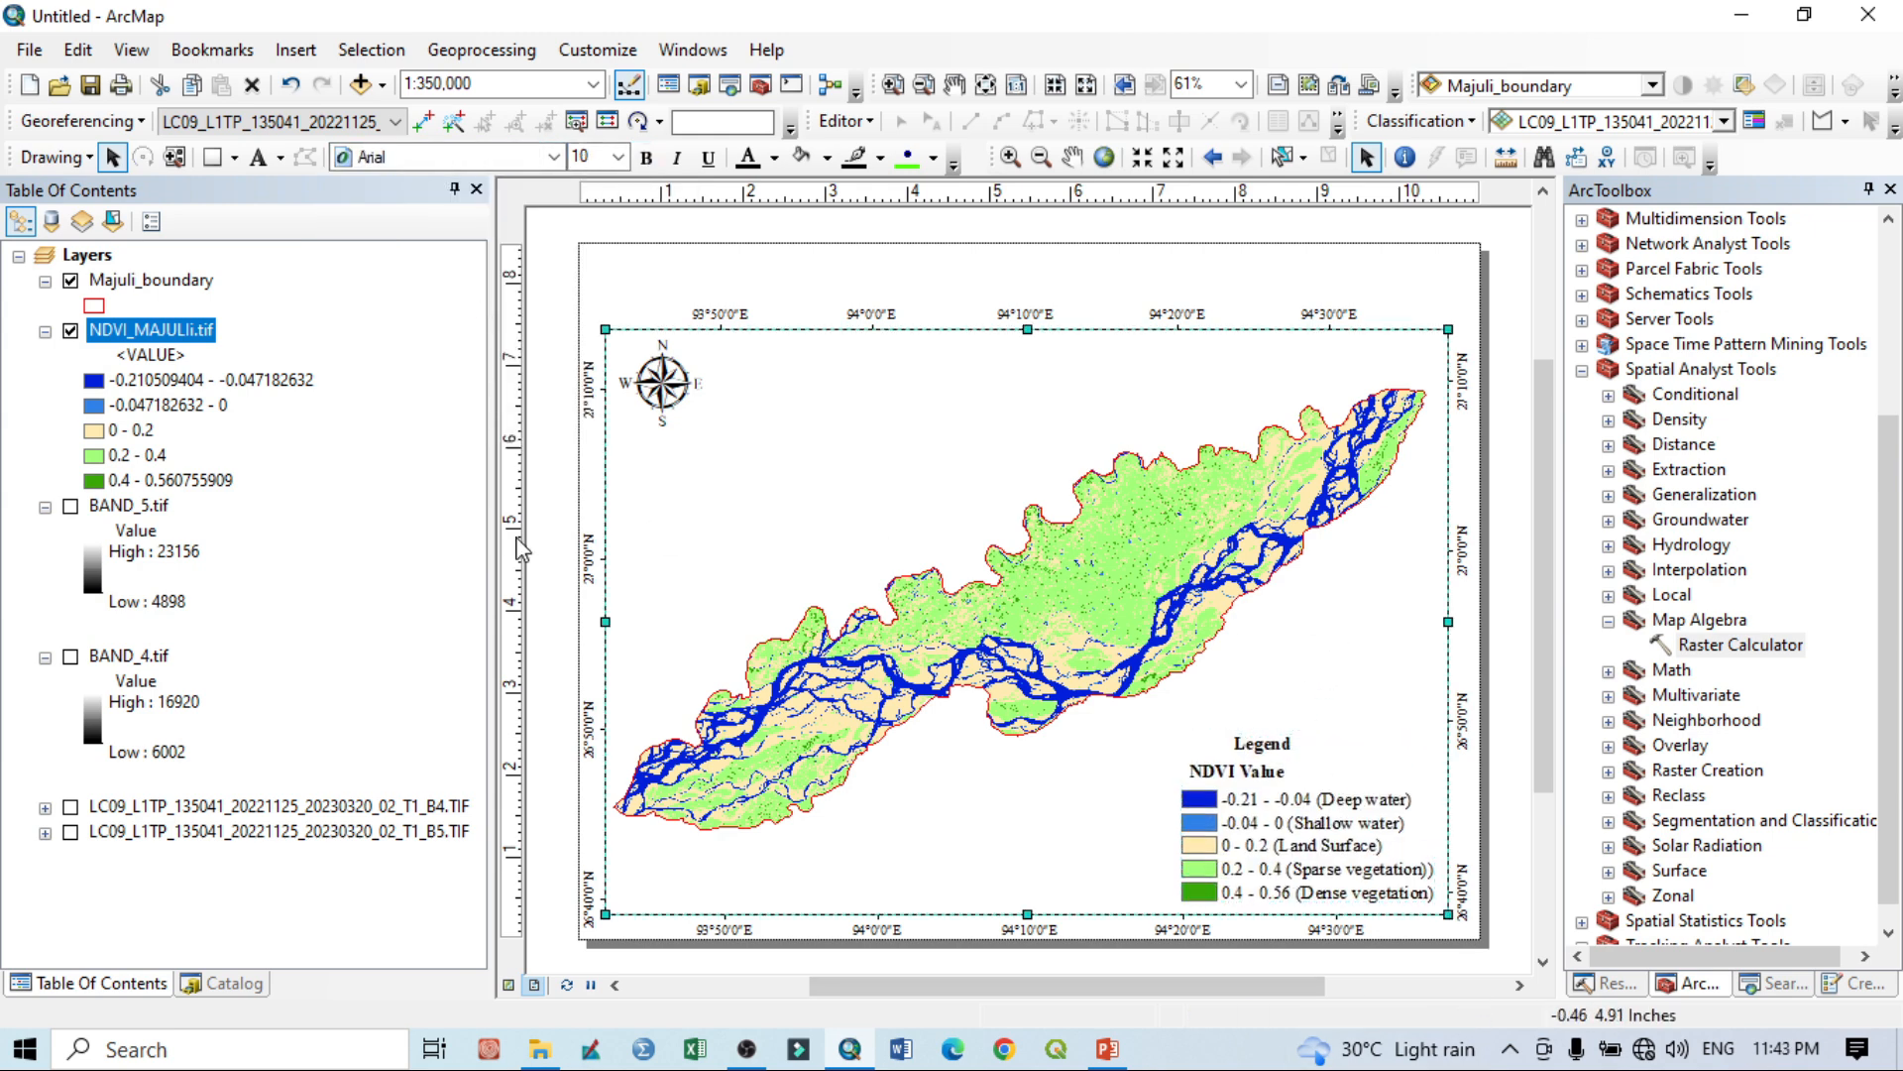
Insert Alternating Scale Bar 2 and place it along the lower edge of the data frame, beside the legend.
click(296, 50)
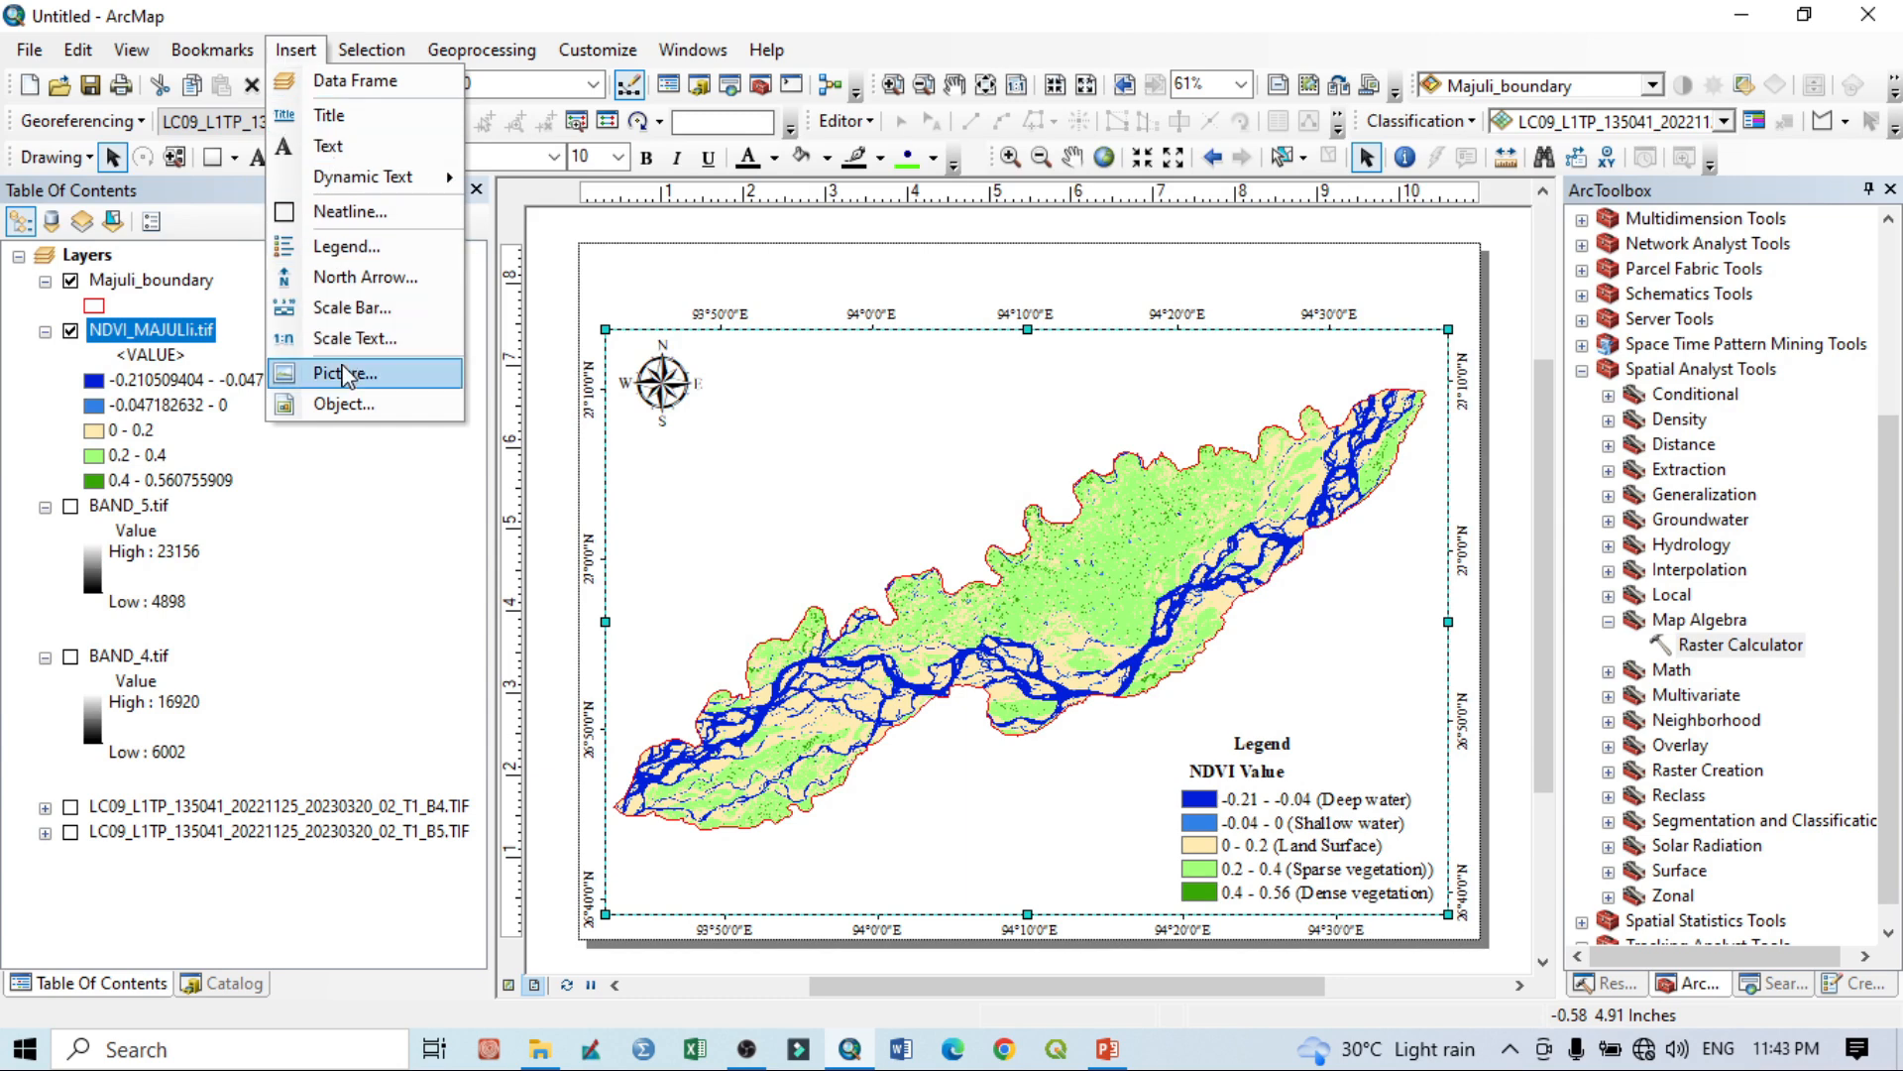
click(349, 308)
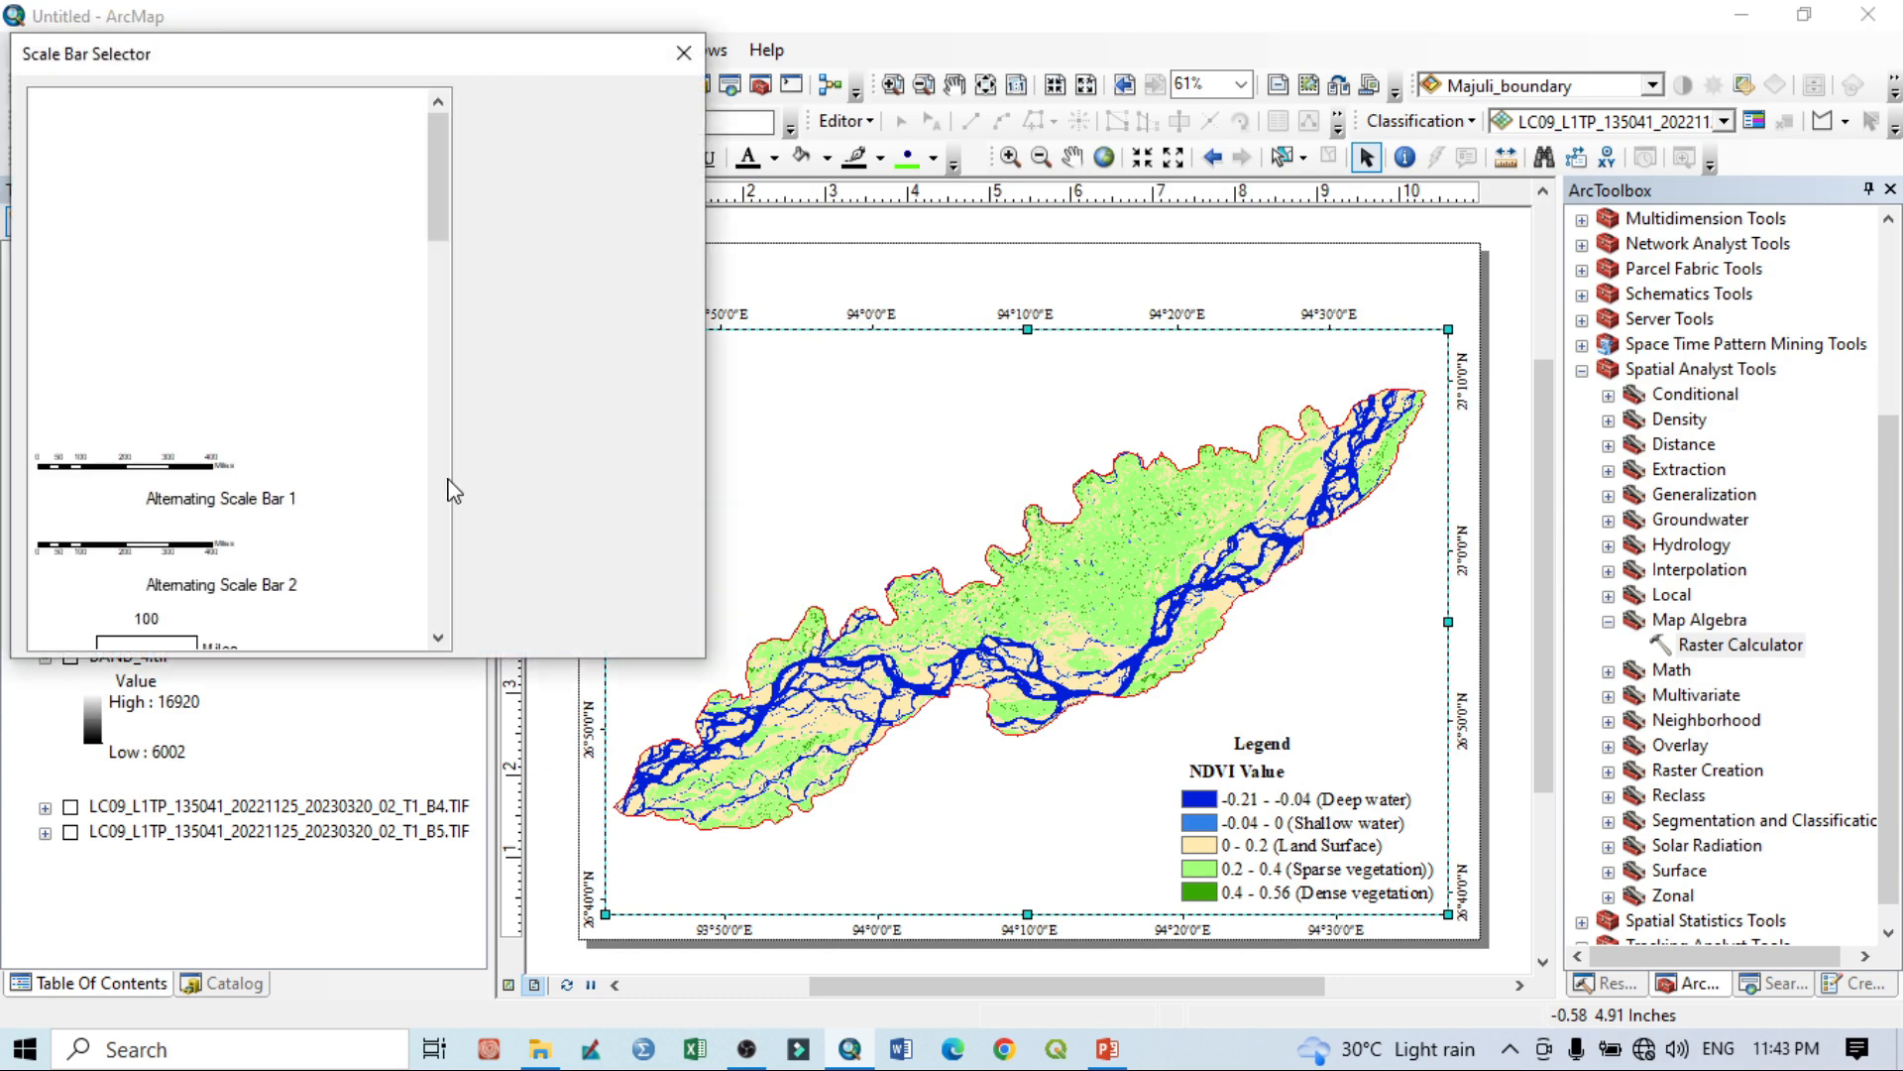
click(127, 545)
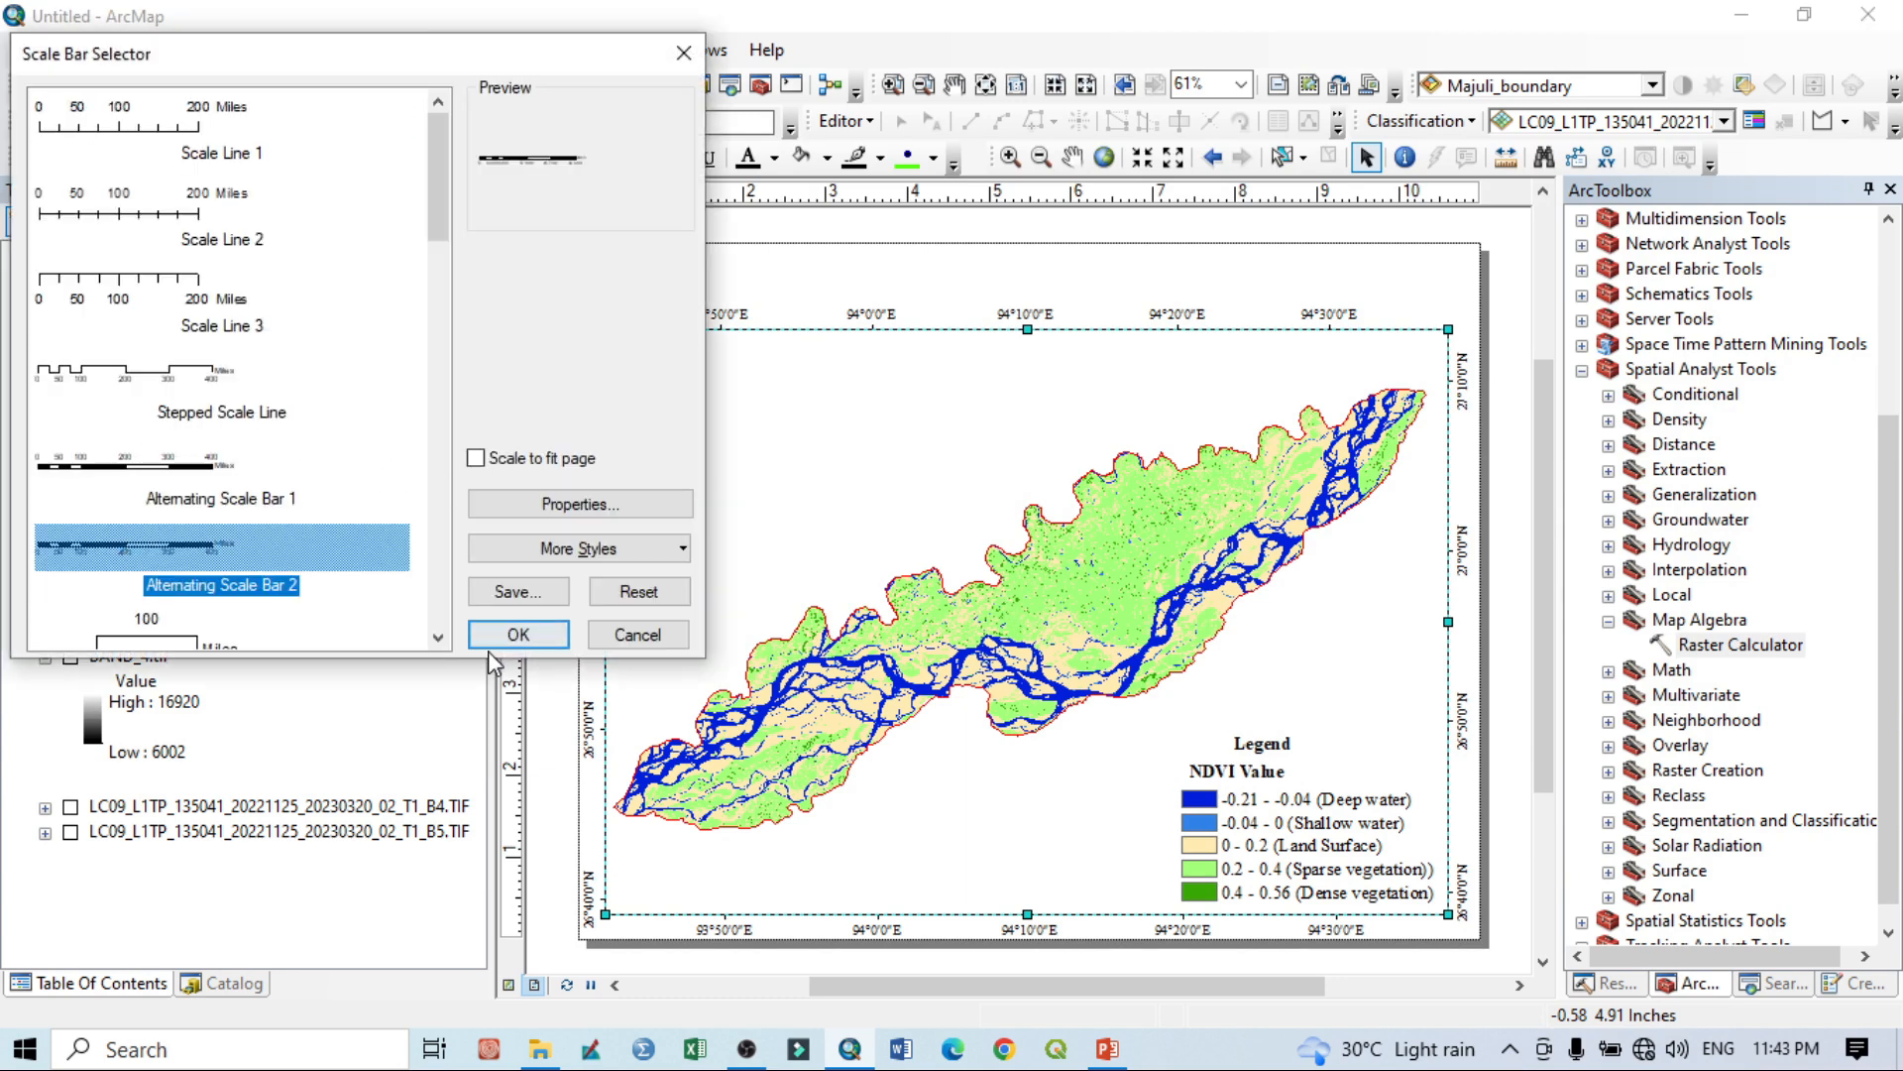
click(513, 634)
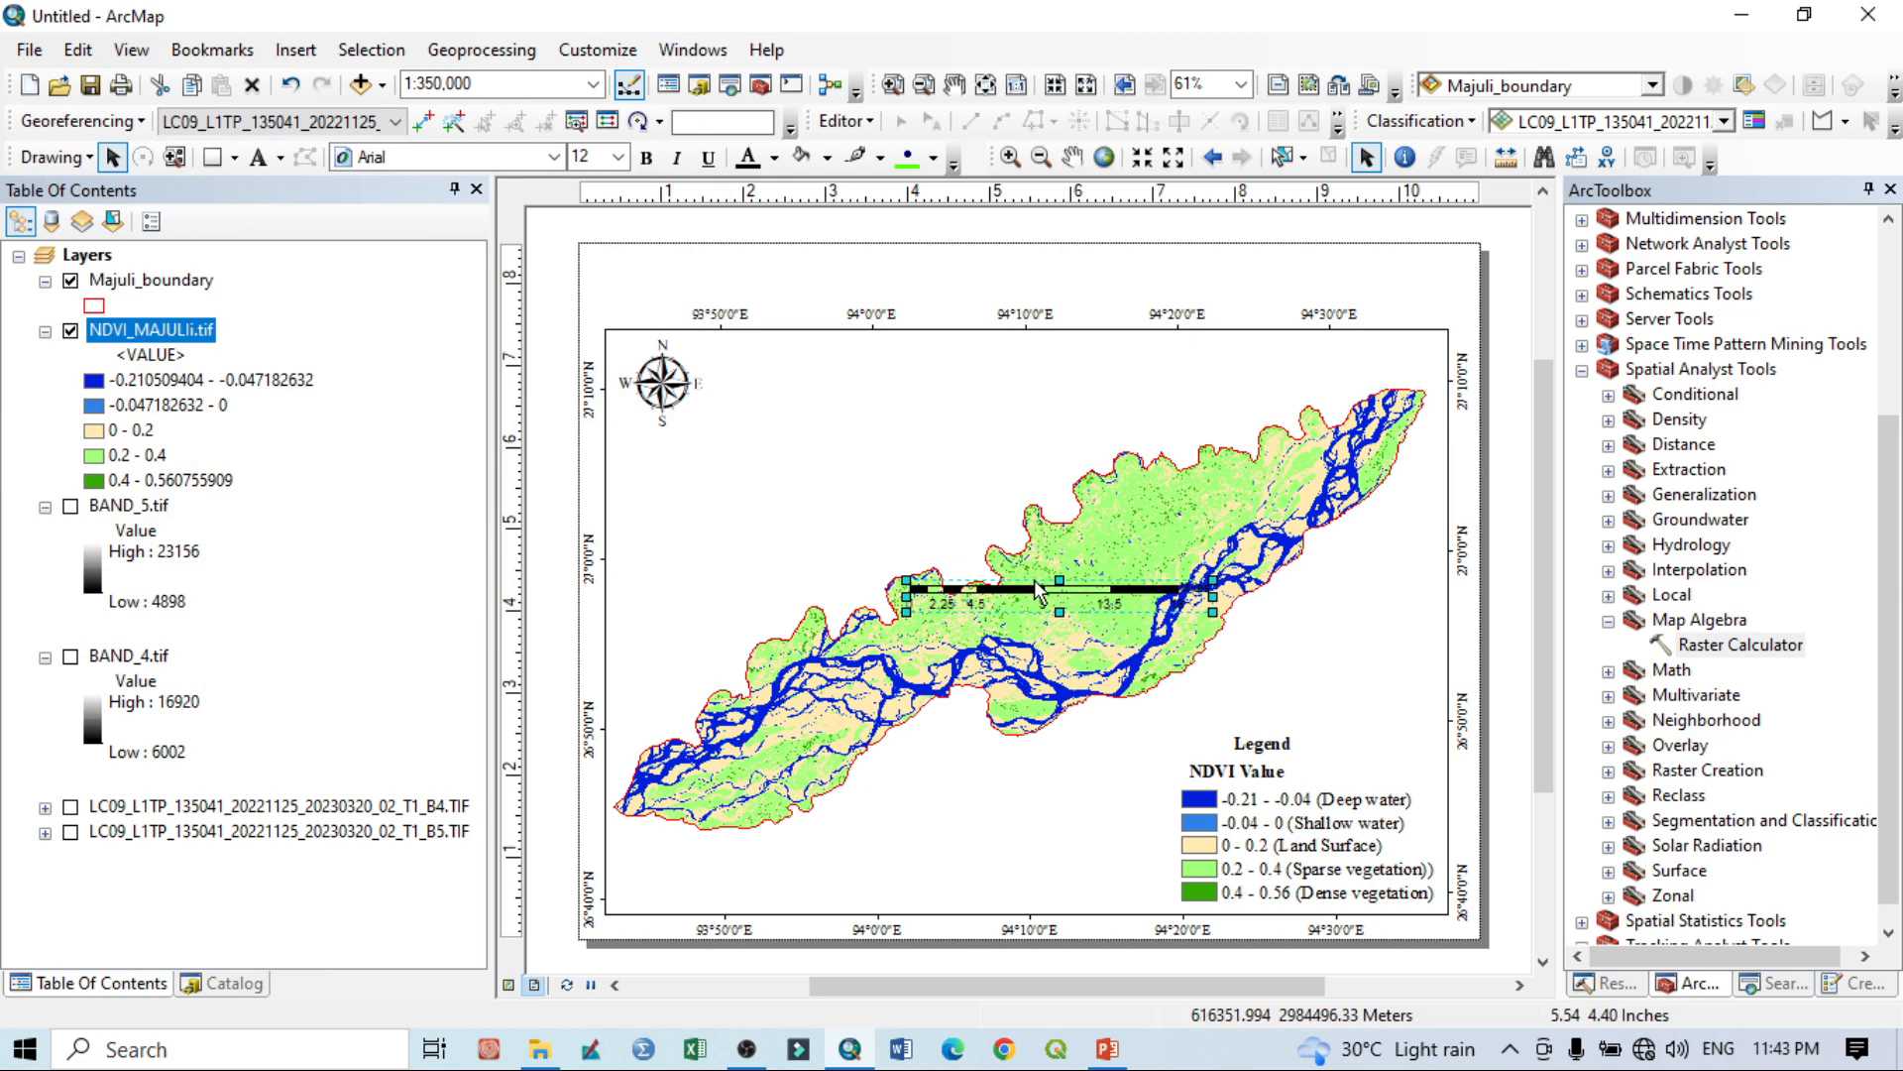
drag(1039, 600, 932, 880)
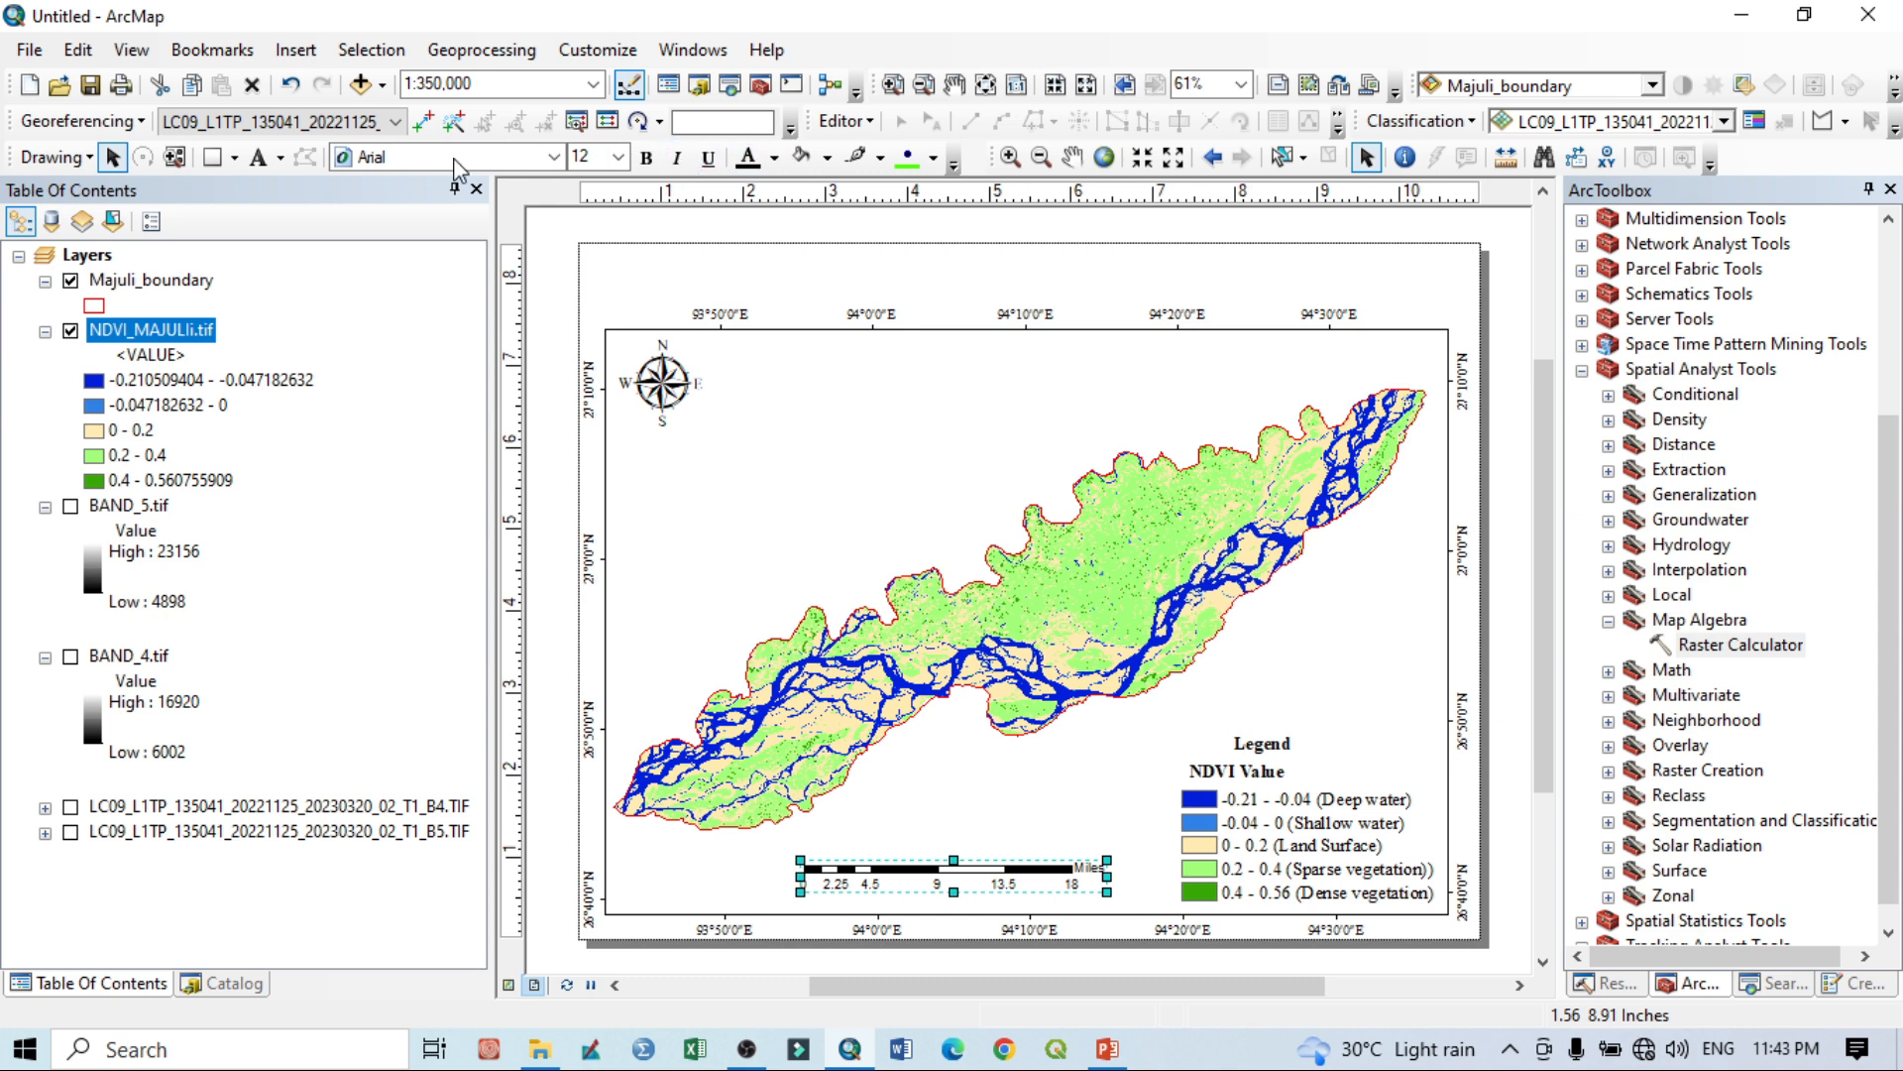
Add the title text "NDVI MAP OF MAJULI RIVER ISLAND, ASSAM, INDIA, 2023" above the data frame.
click(266, 155)
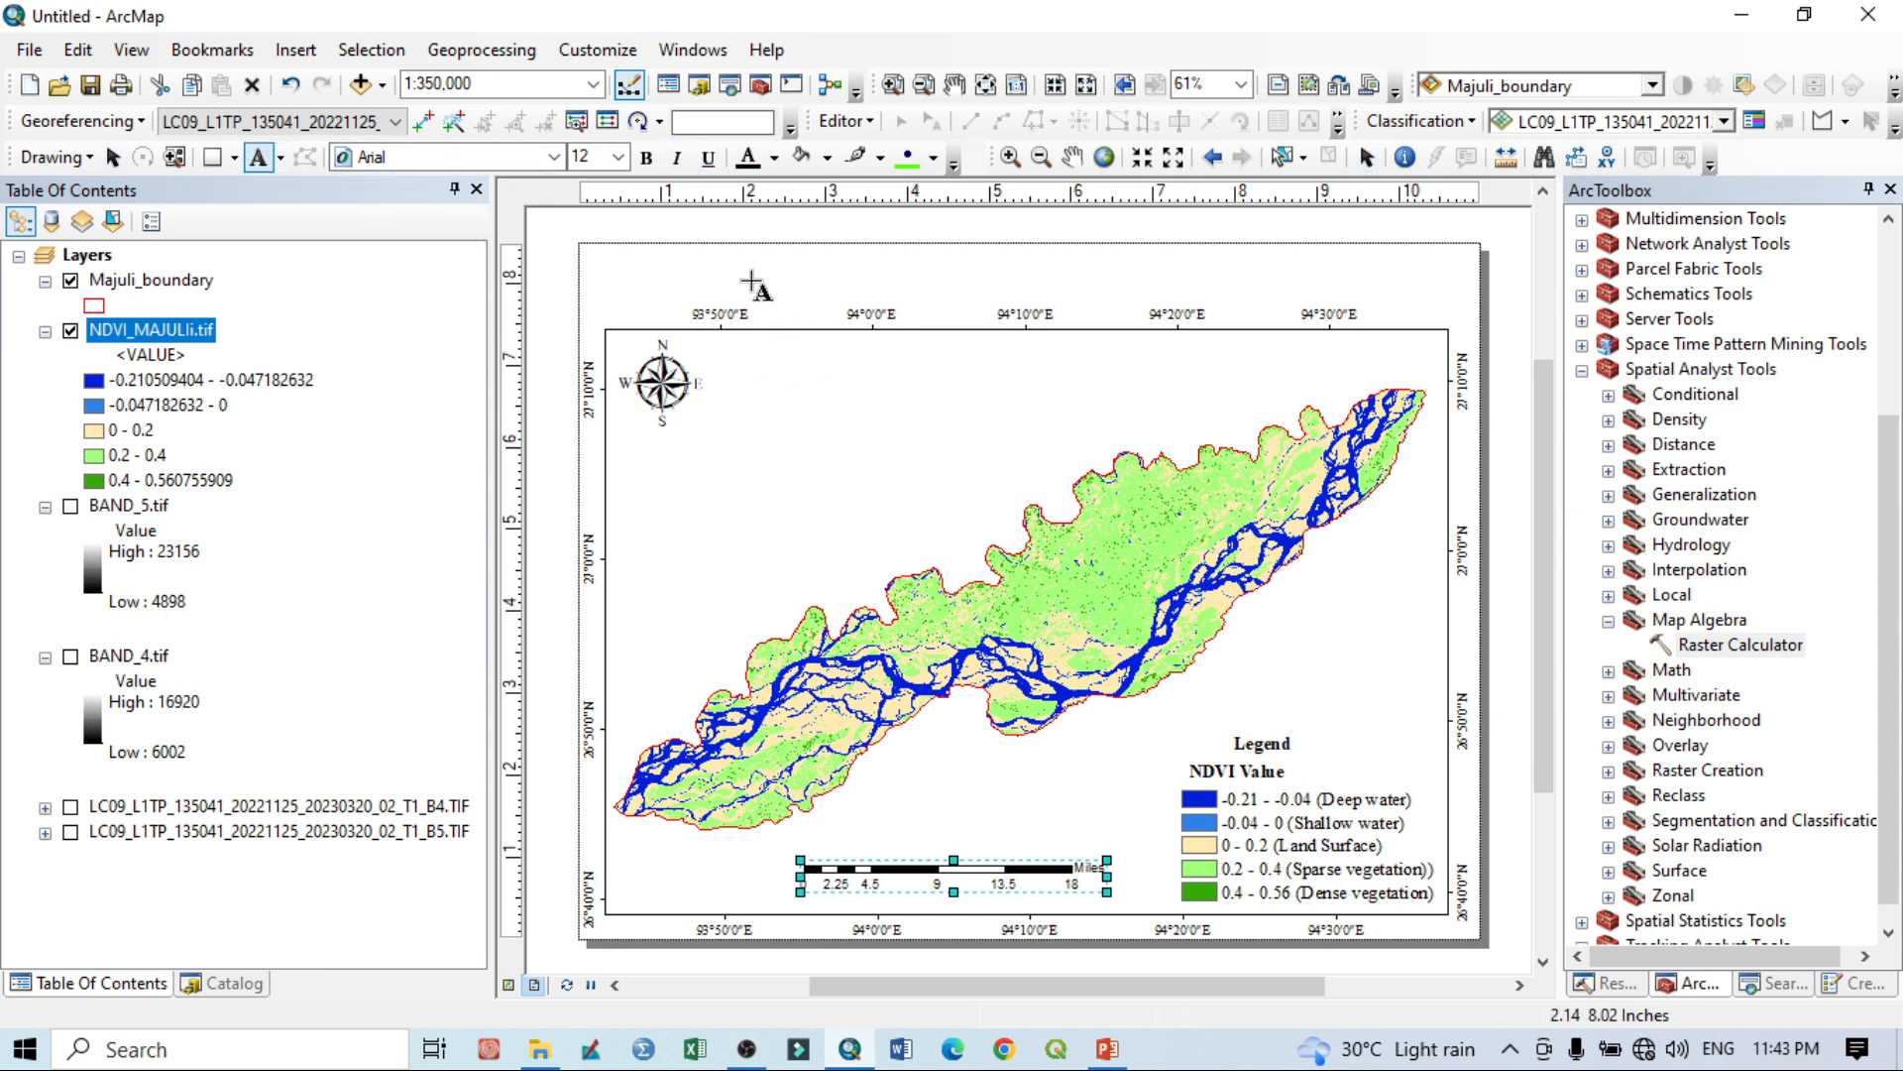
key(BackSpace)
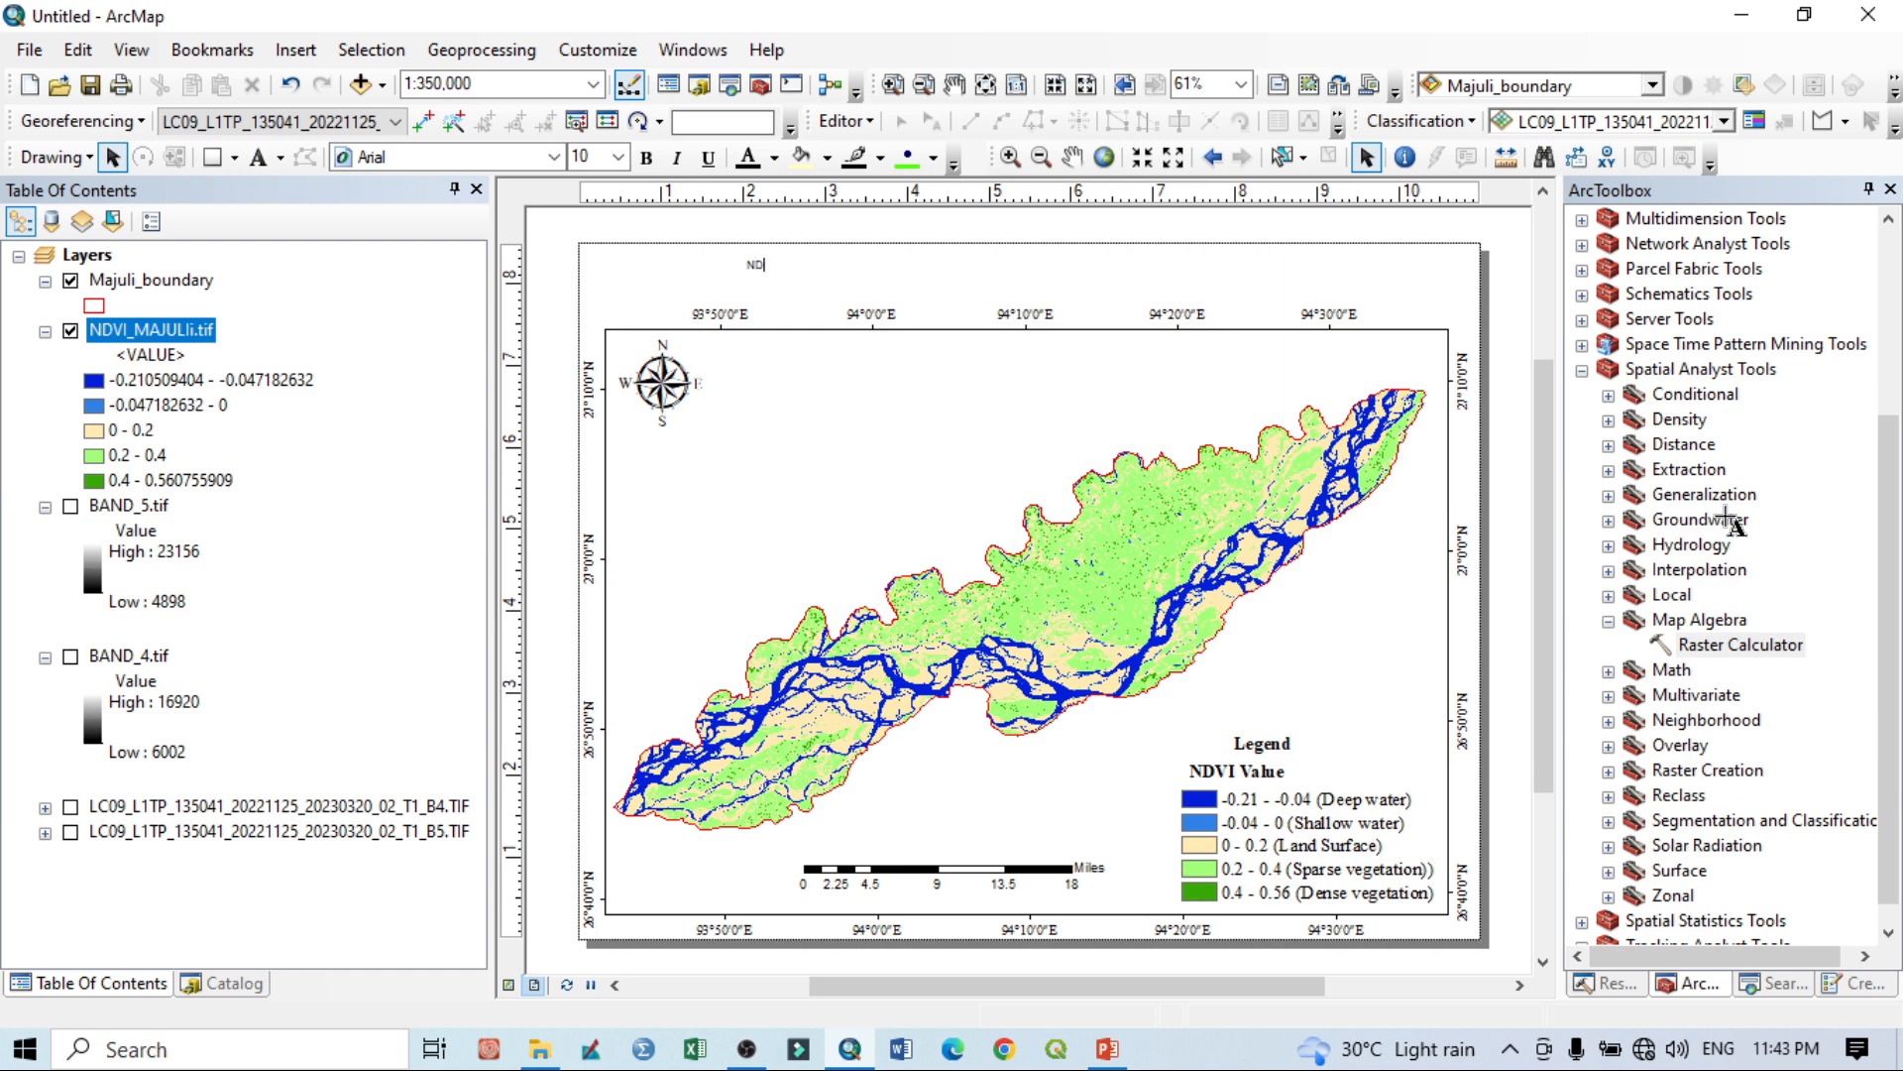
text(NDVI MAP OF MAJULI)
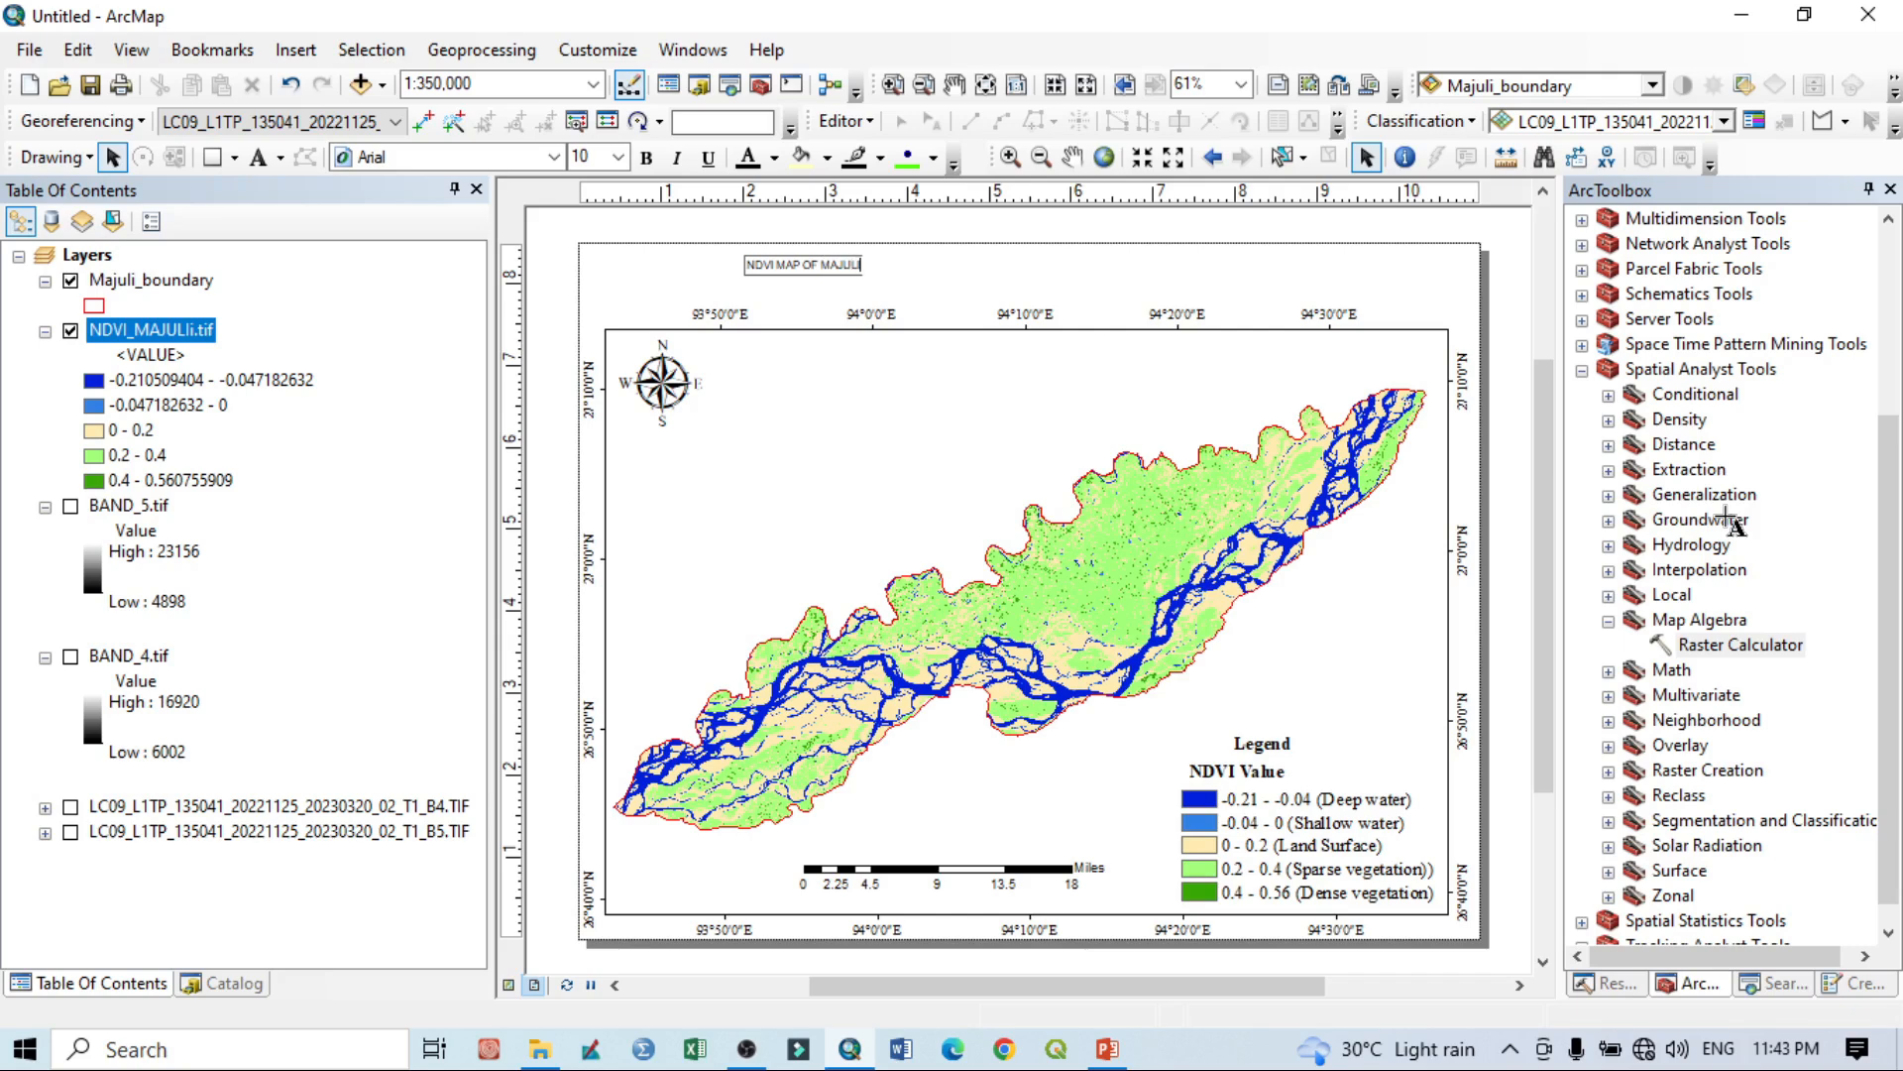
text( ISLAN)
text(D)
text(RIVER )
text( ASSA)
text(M)
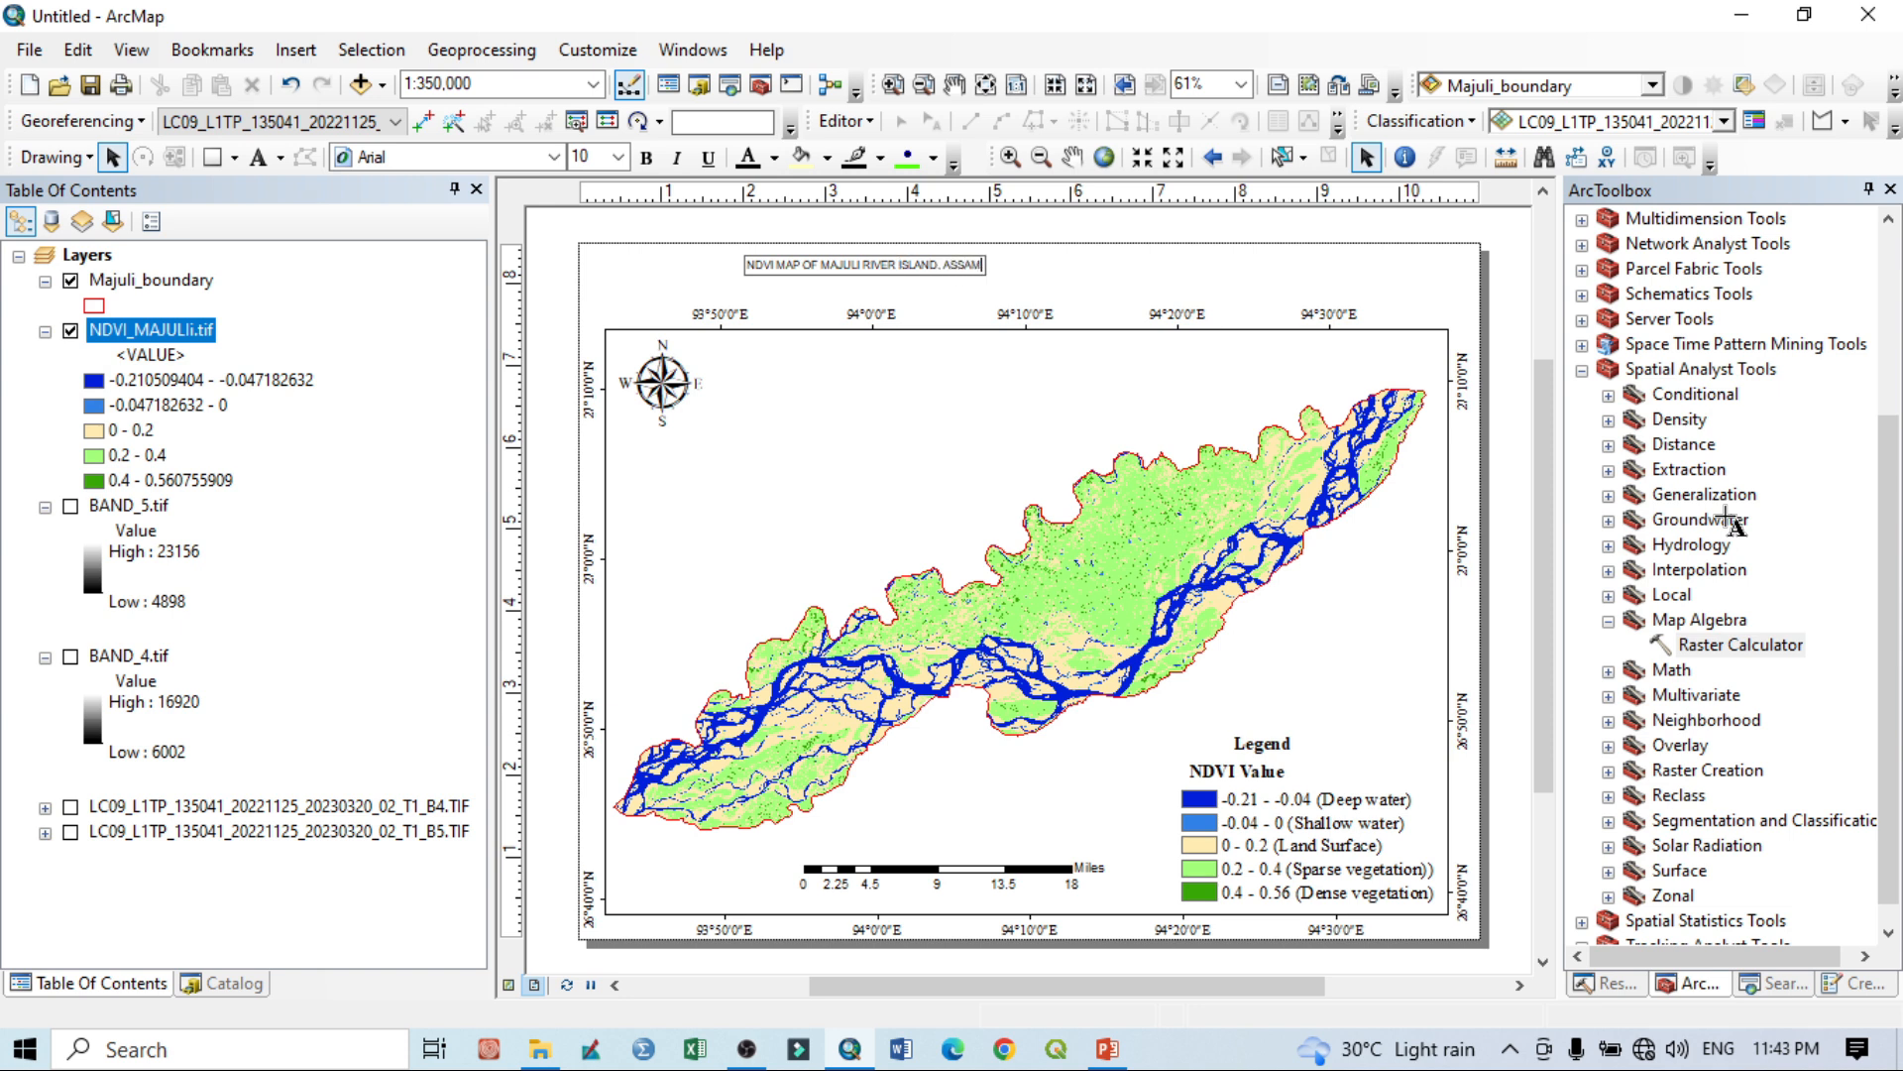
text(, INDIA, 2023)
key(Return)
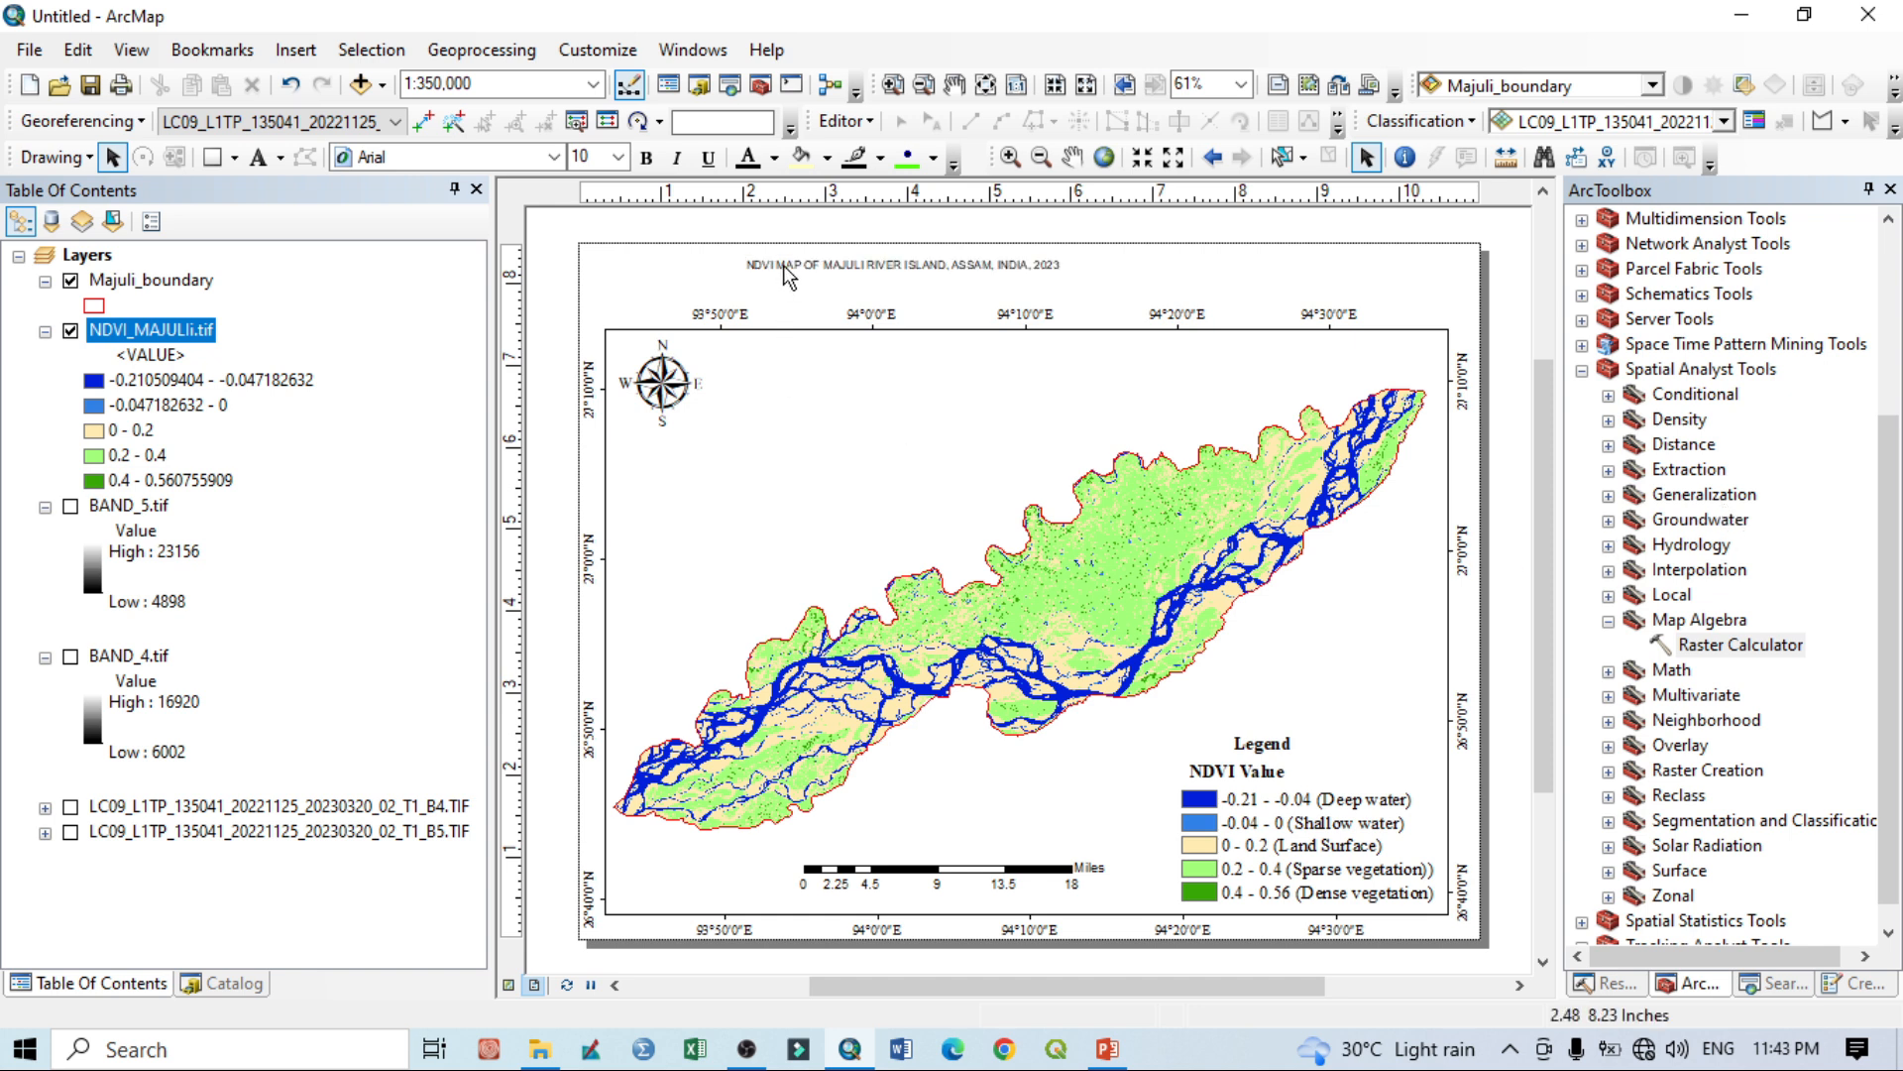
Set the map title to size 28 bold and move it left so it starts at the page's left edge.
click(618, 157)
click(585, 417)
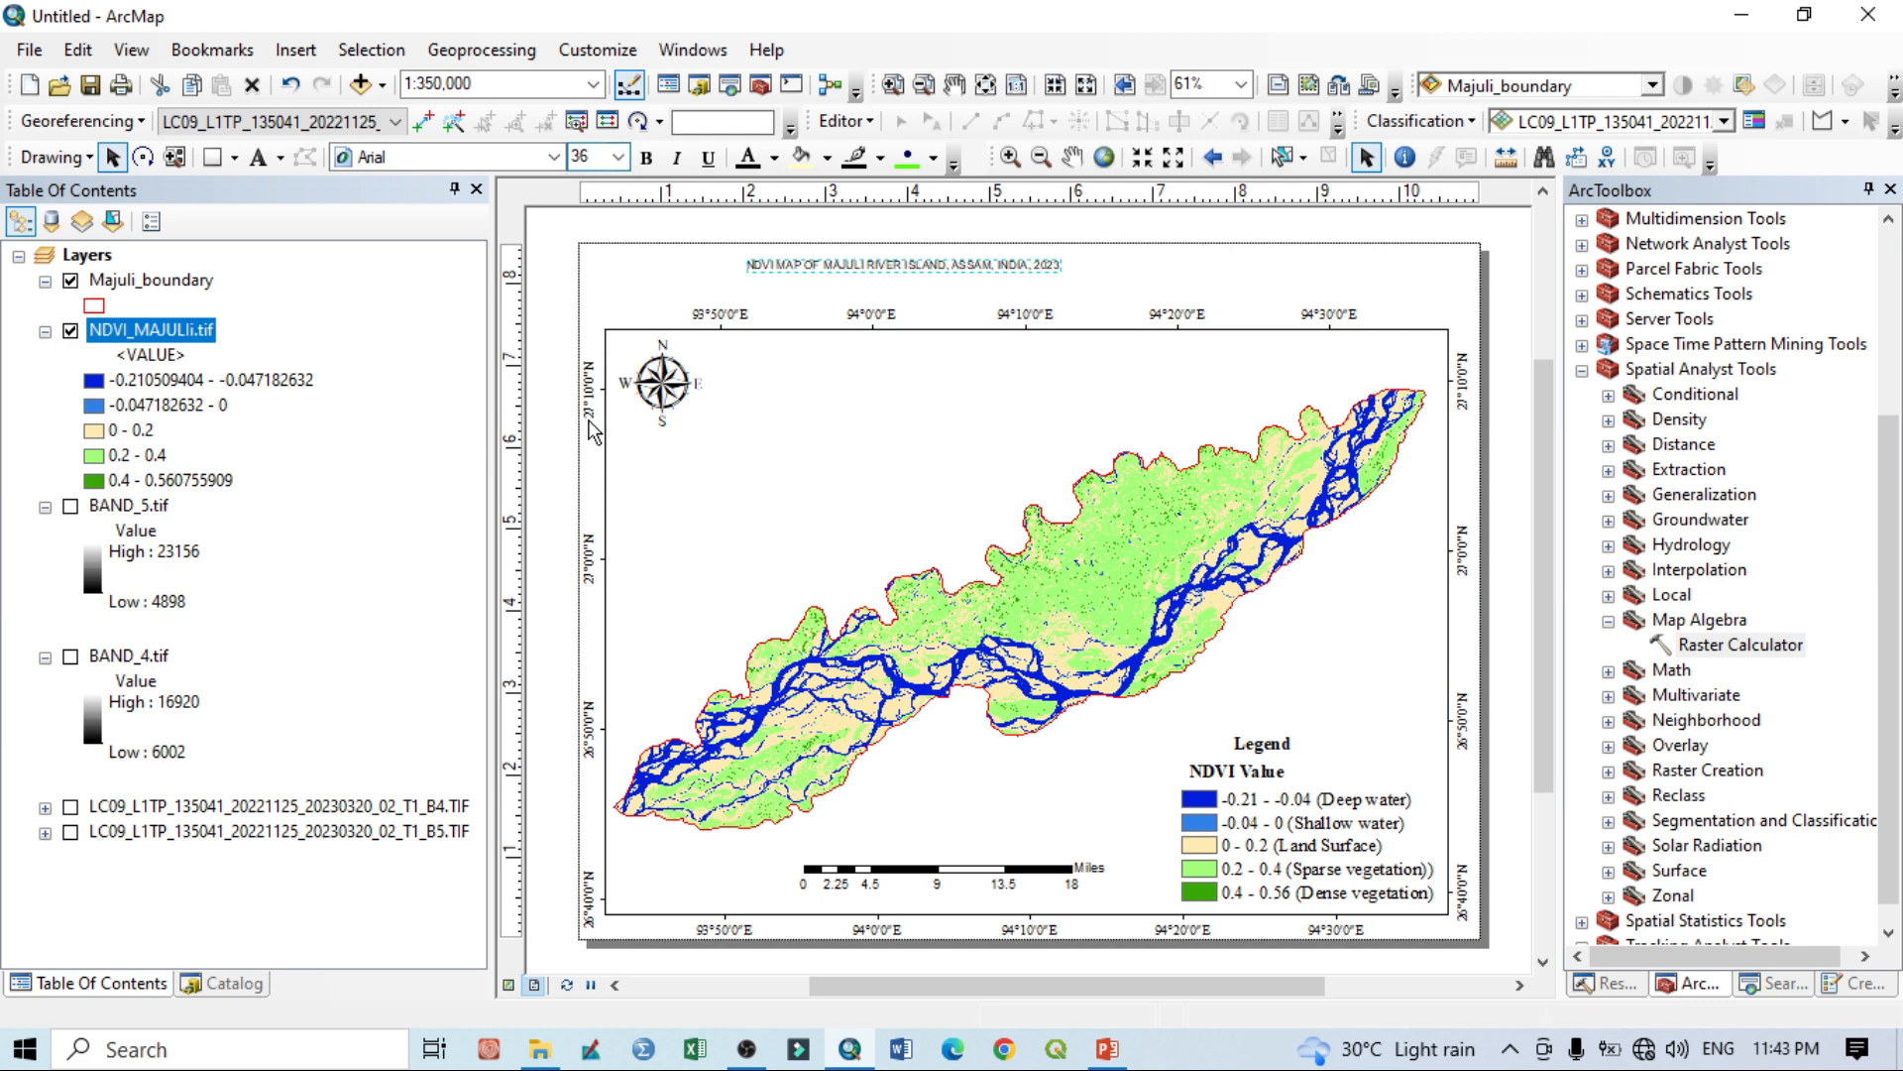
drag(1044, 266, 892, 288)
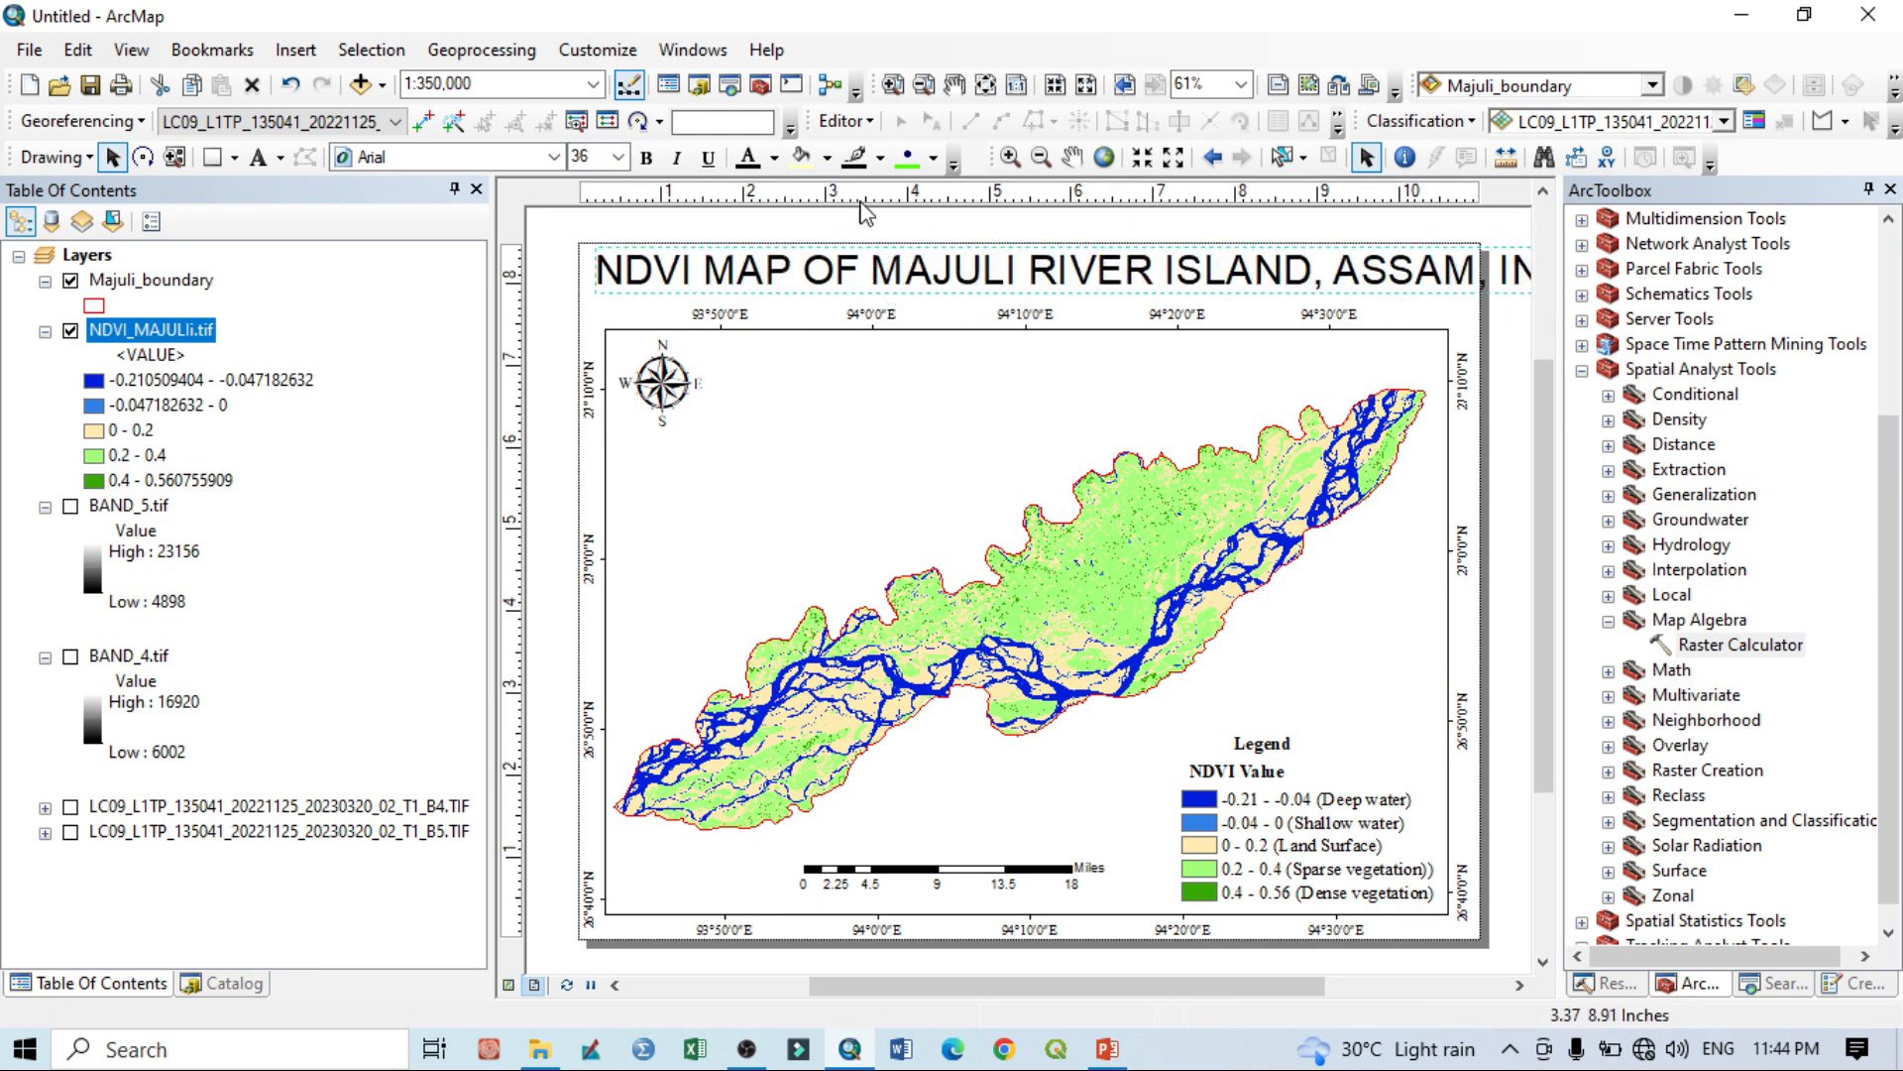
click(619, 157)
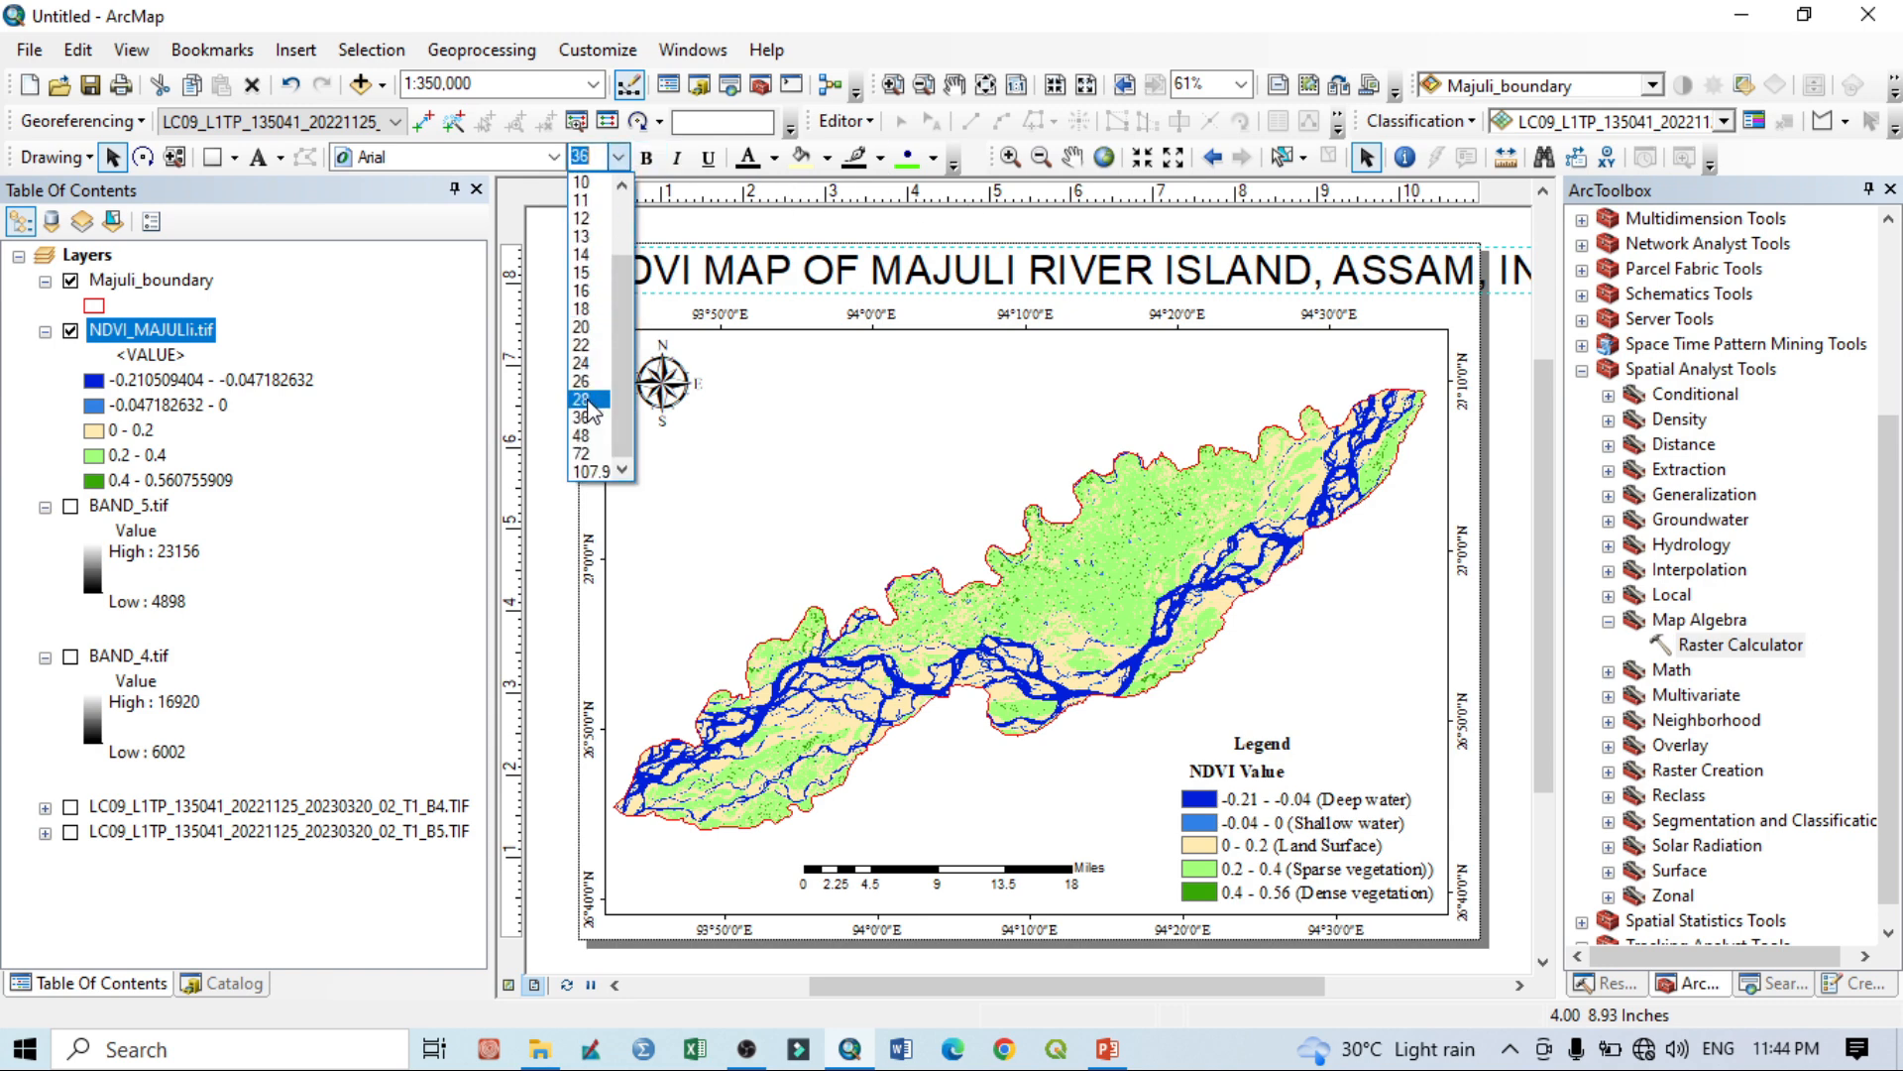
click(589, 398)
drag(916, 269, 907, 269)
click(643, 161)
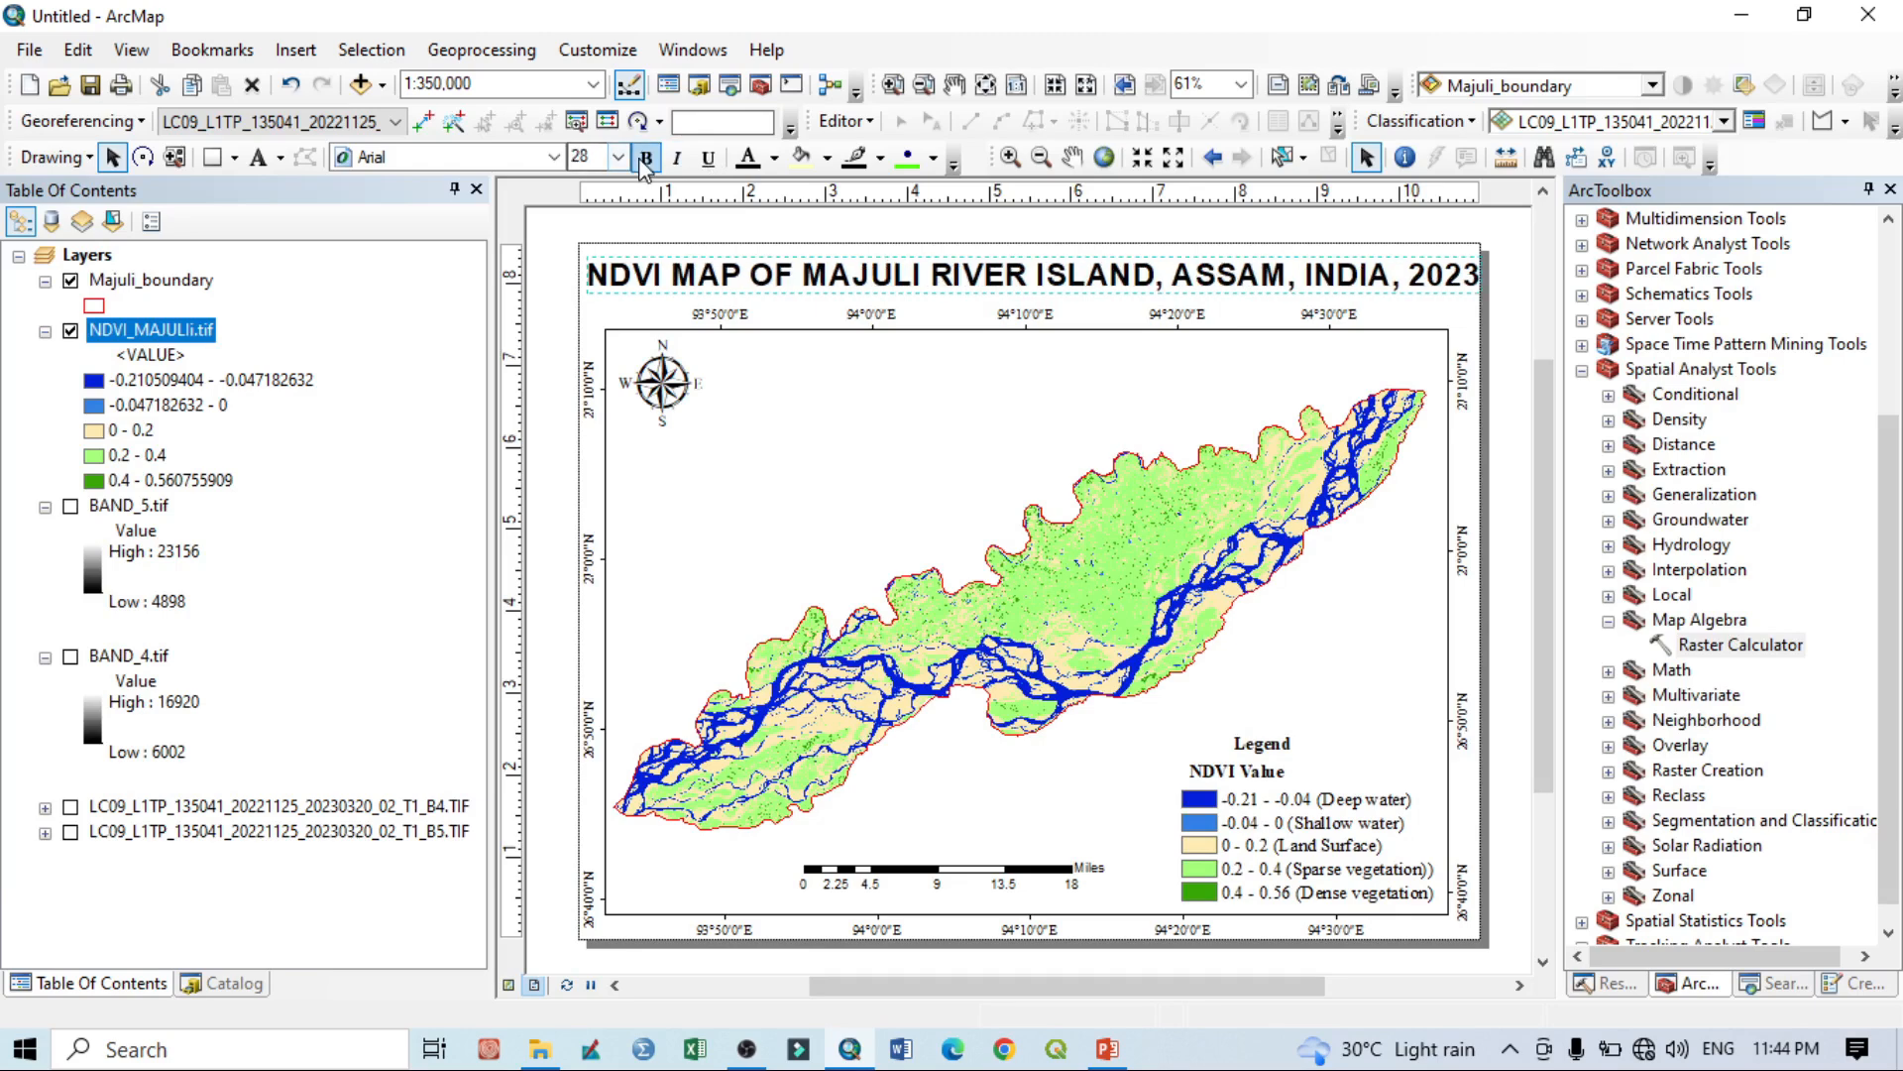
Try Bahnschrift Condensed and Tahoma as the map title's font.
click(556, 156)
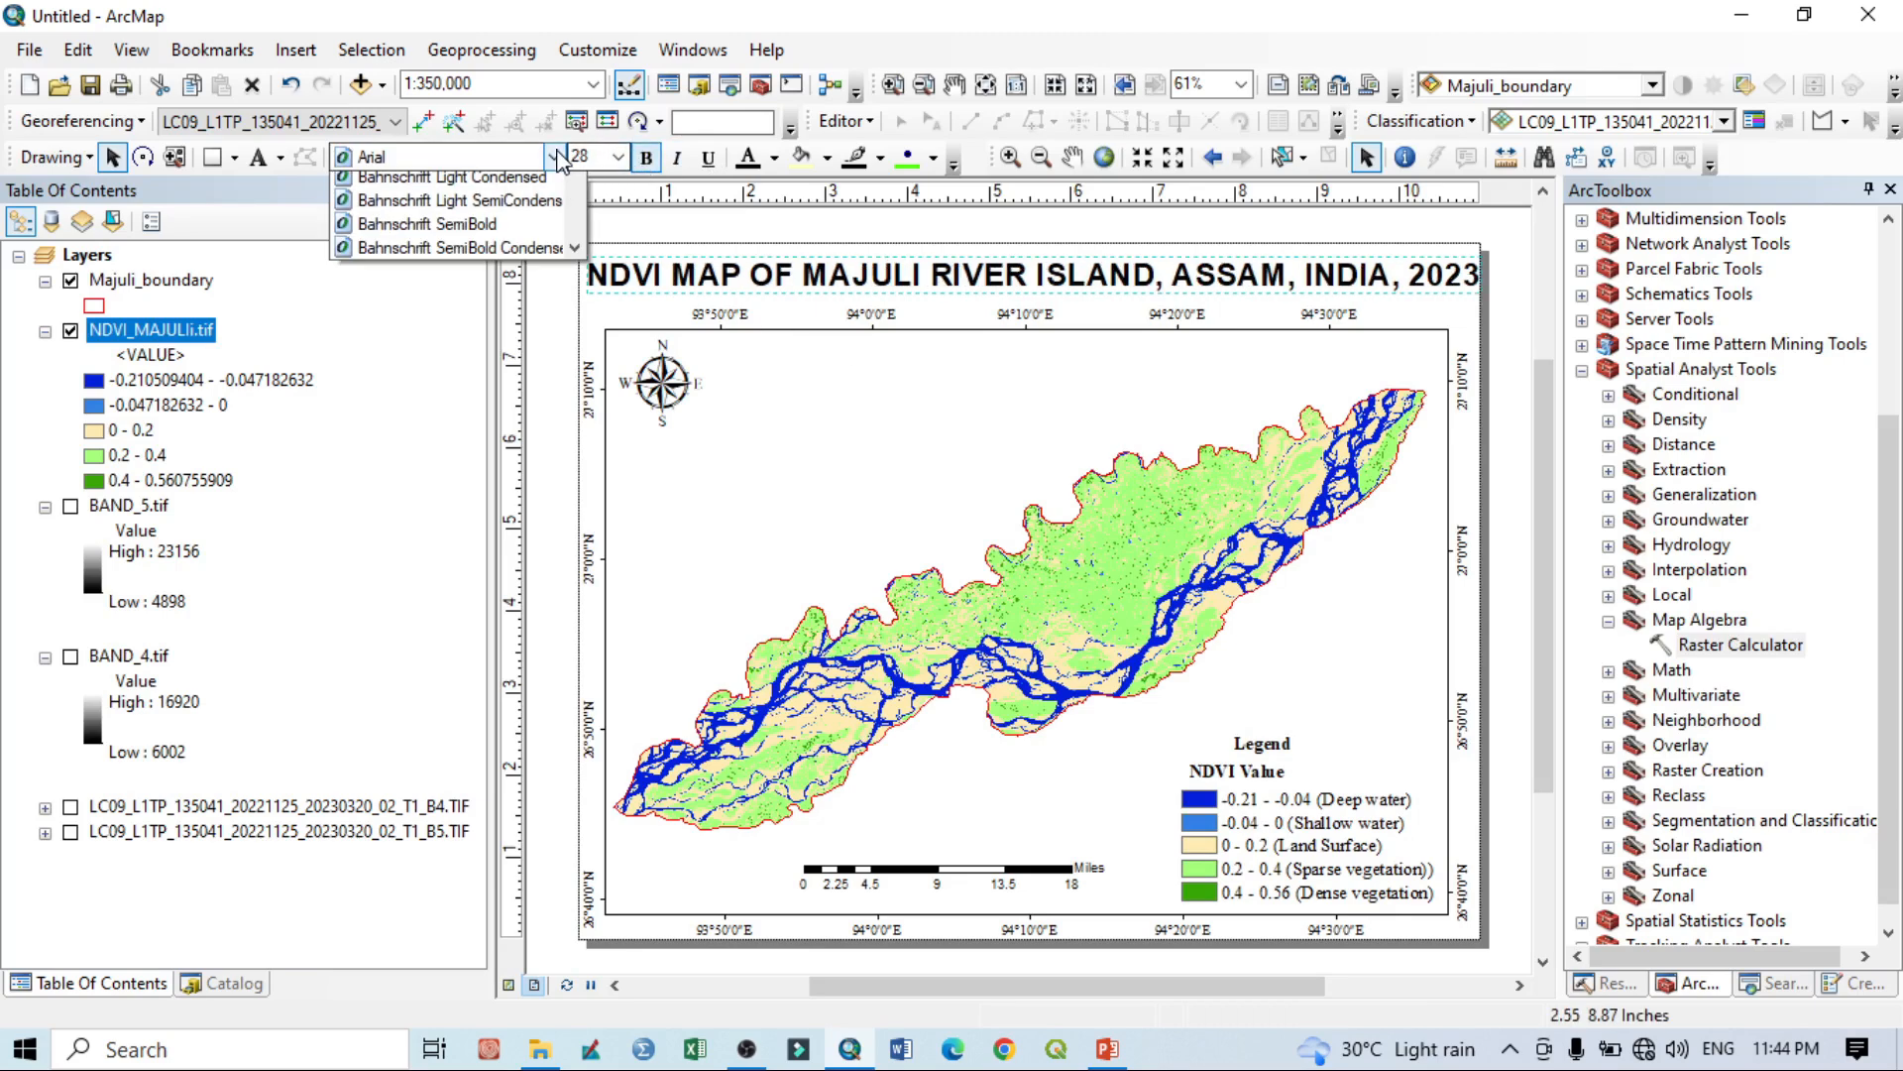
click(501, 351)
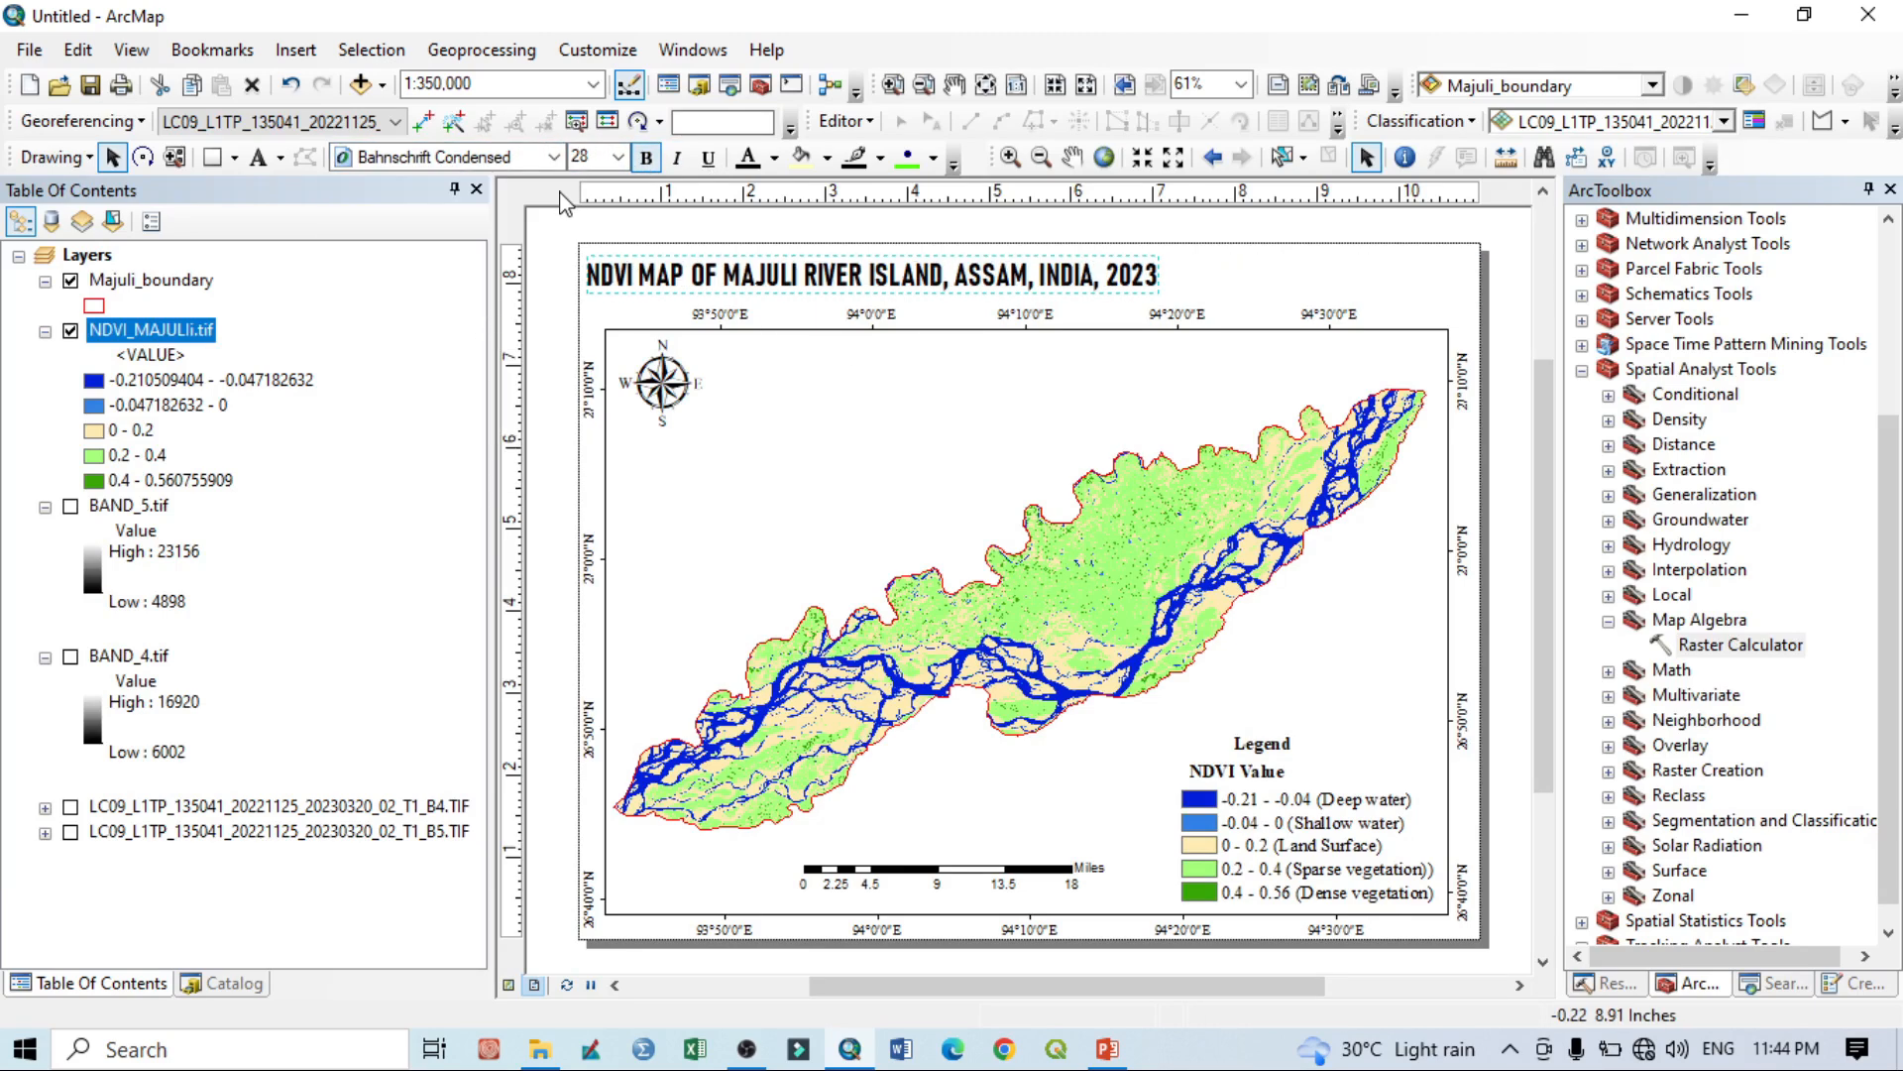
click(555, 157)
text(Tahoma)
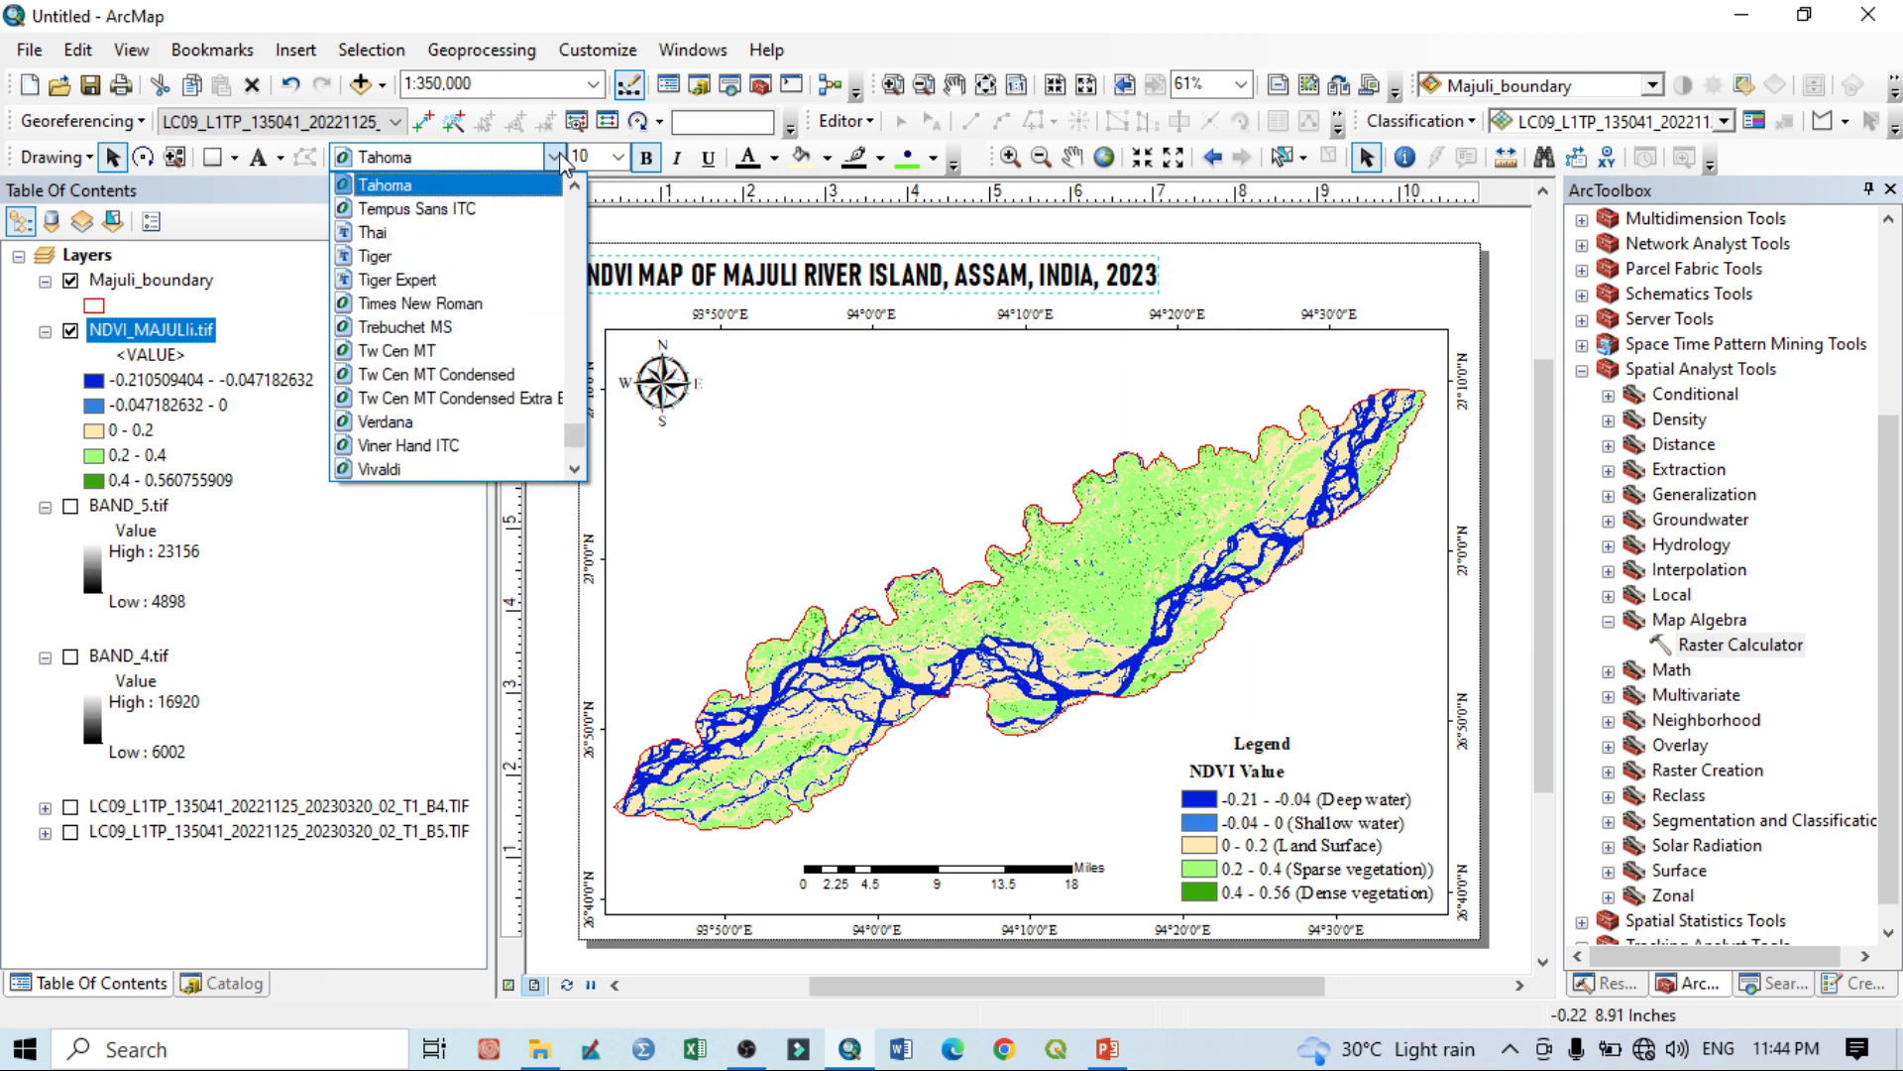
key(Return)
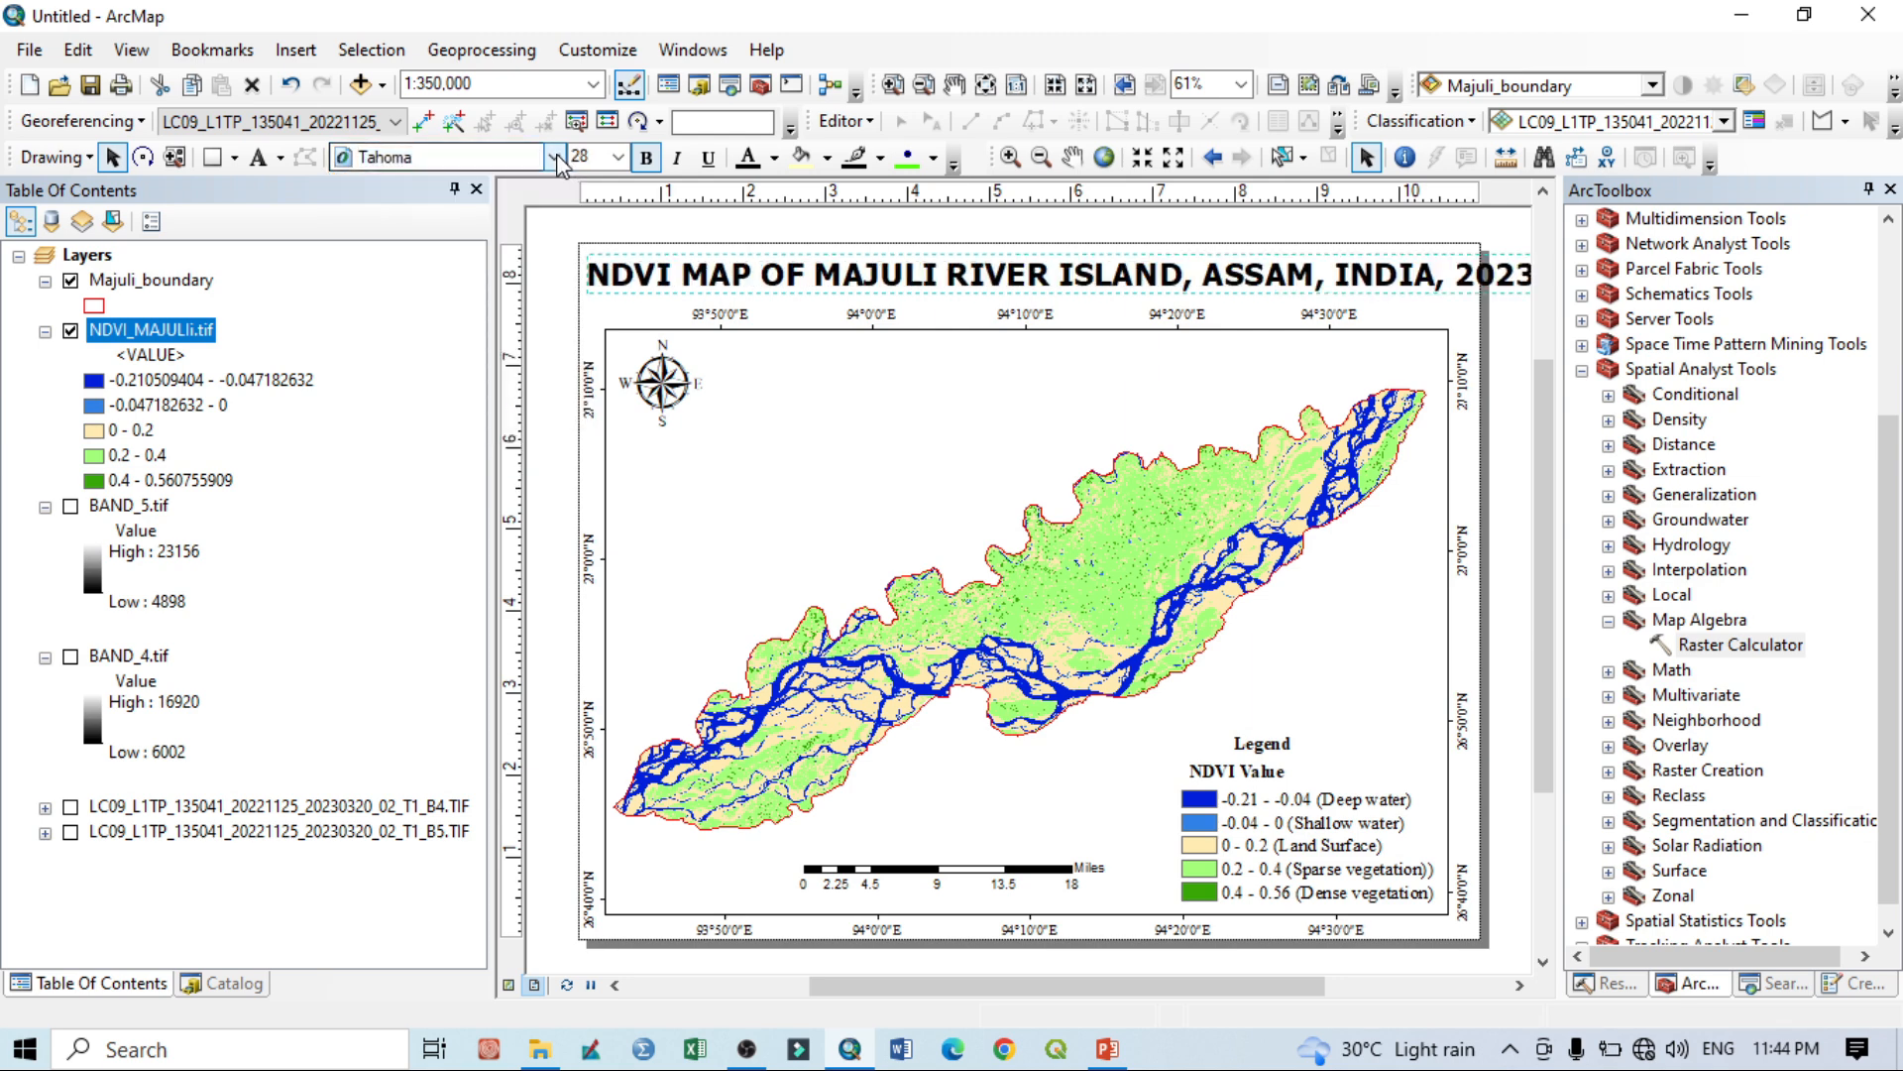
Change the map title's font to Times New Roman and shift it slightly left to fit the page width.
click(557, 159)
click(510, 307)
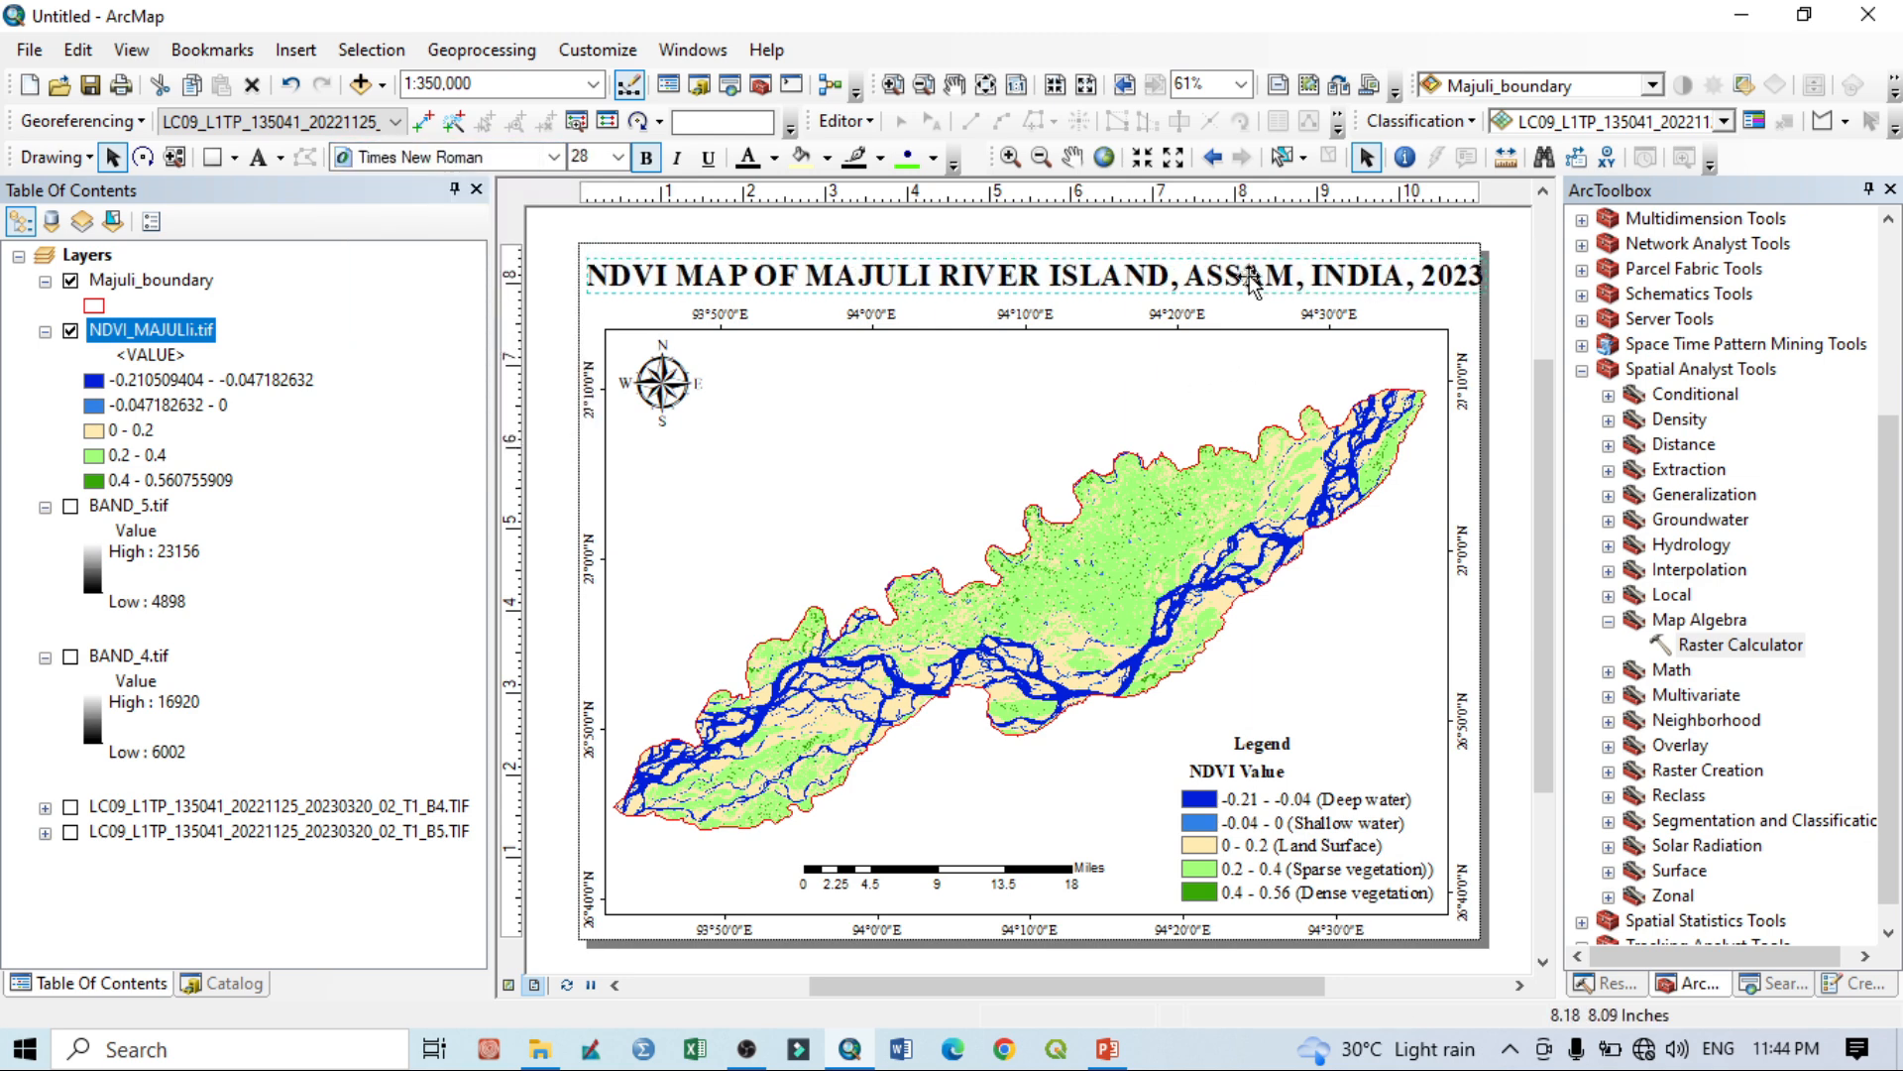
drag(1249, 283, 1243, 285)
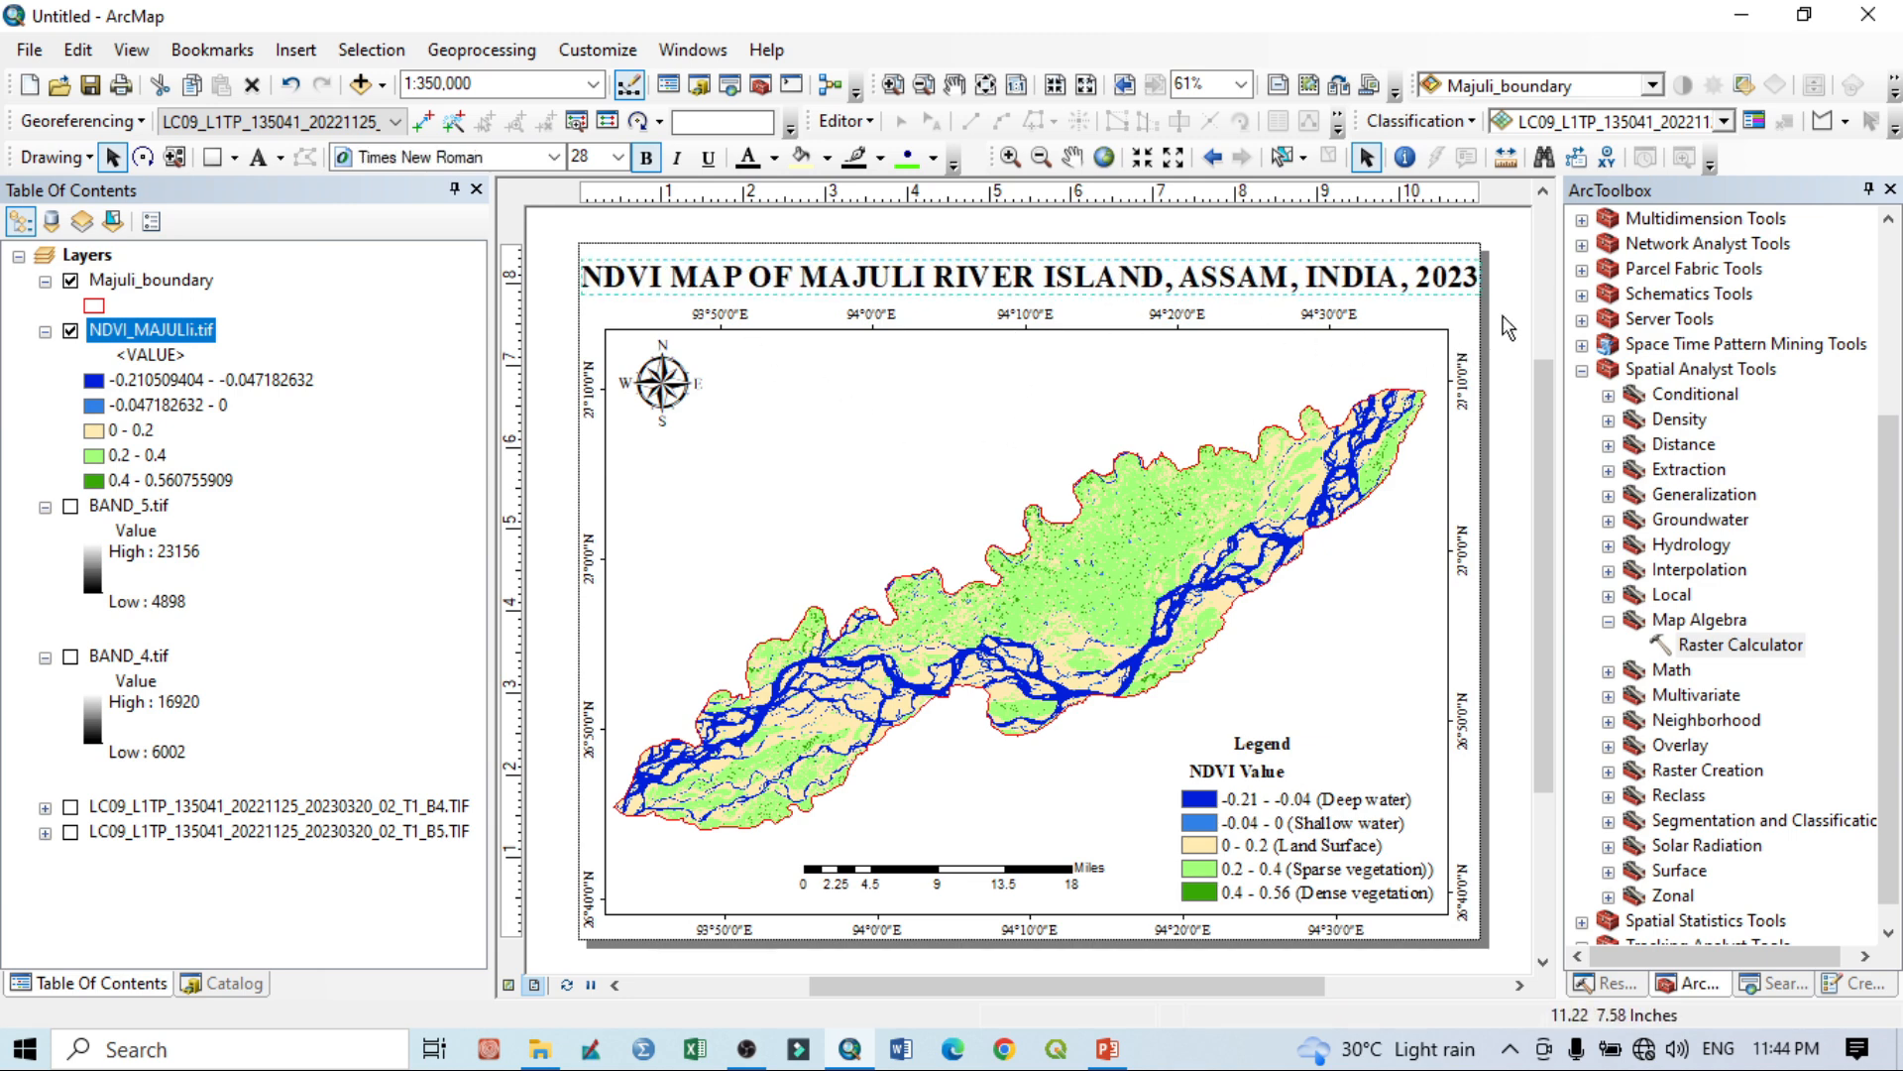
click(1527, 274)
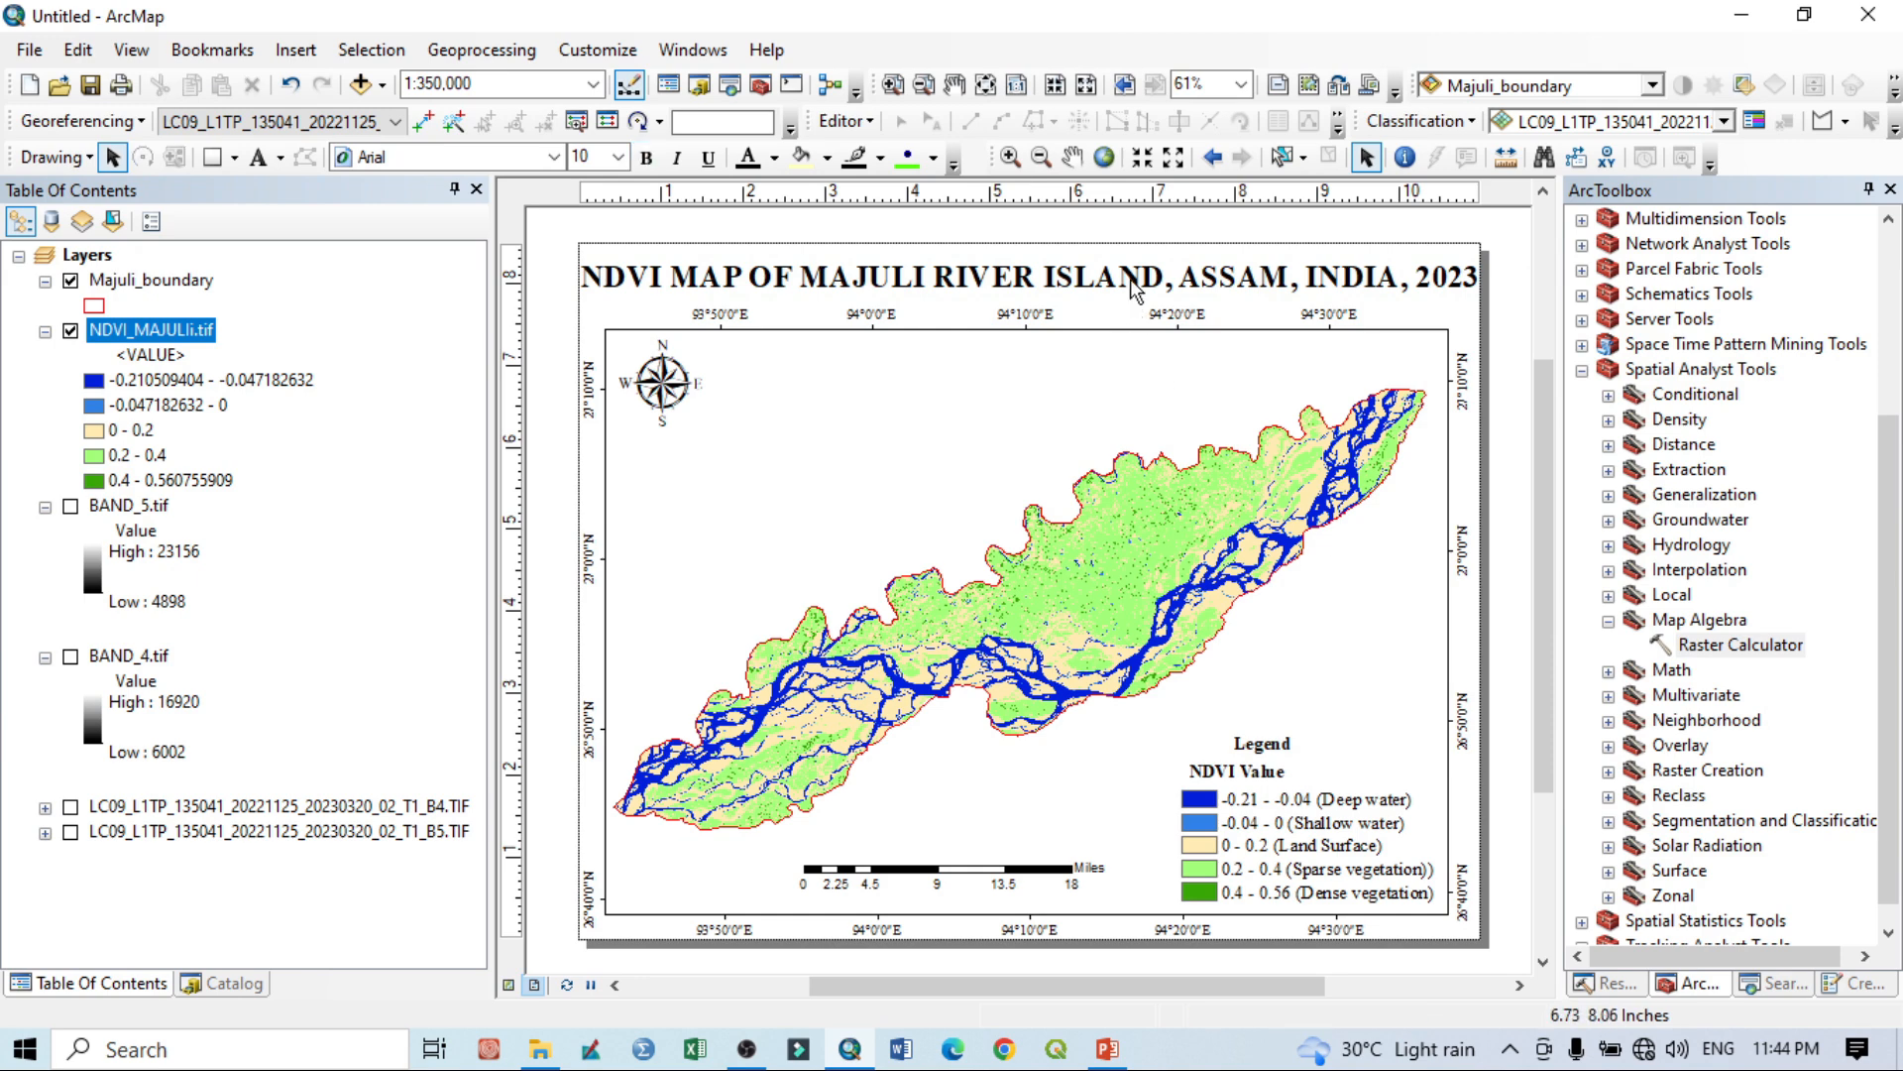
Start exporting the map and choose the NDVI folder on the Desktop as the destination.
click(30, 50)
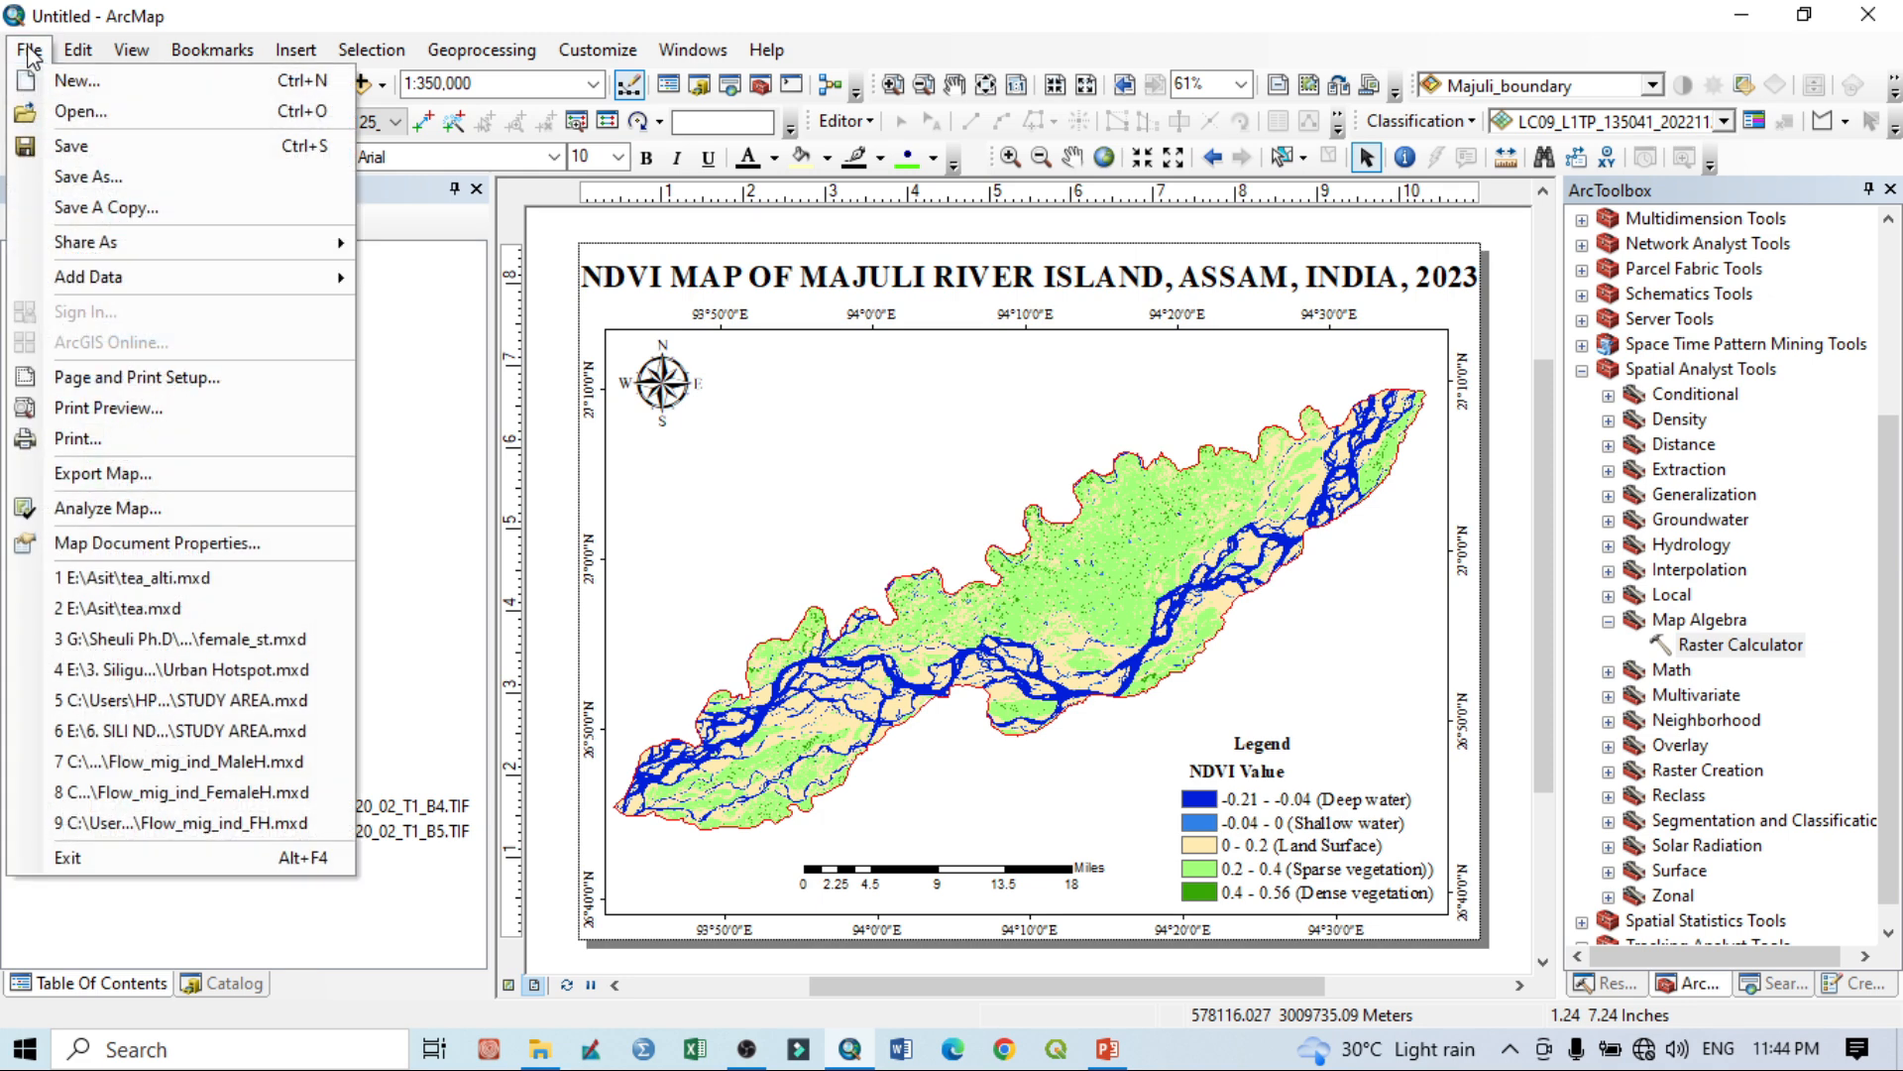
click(91, 476)
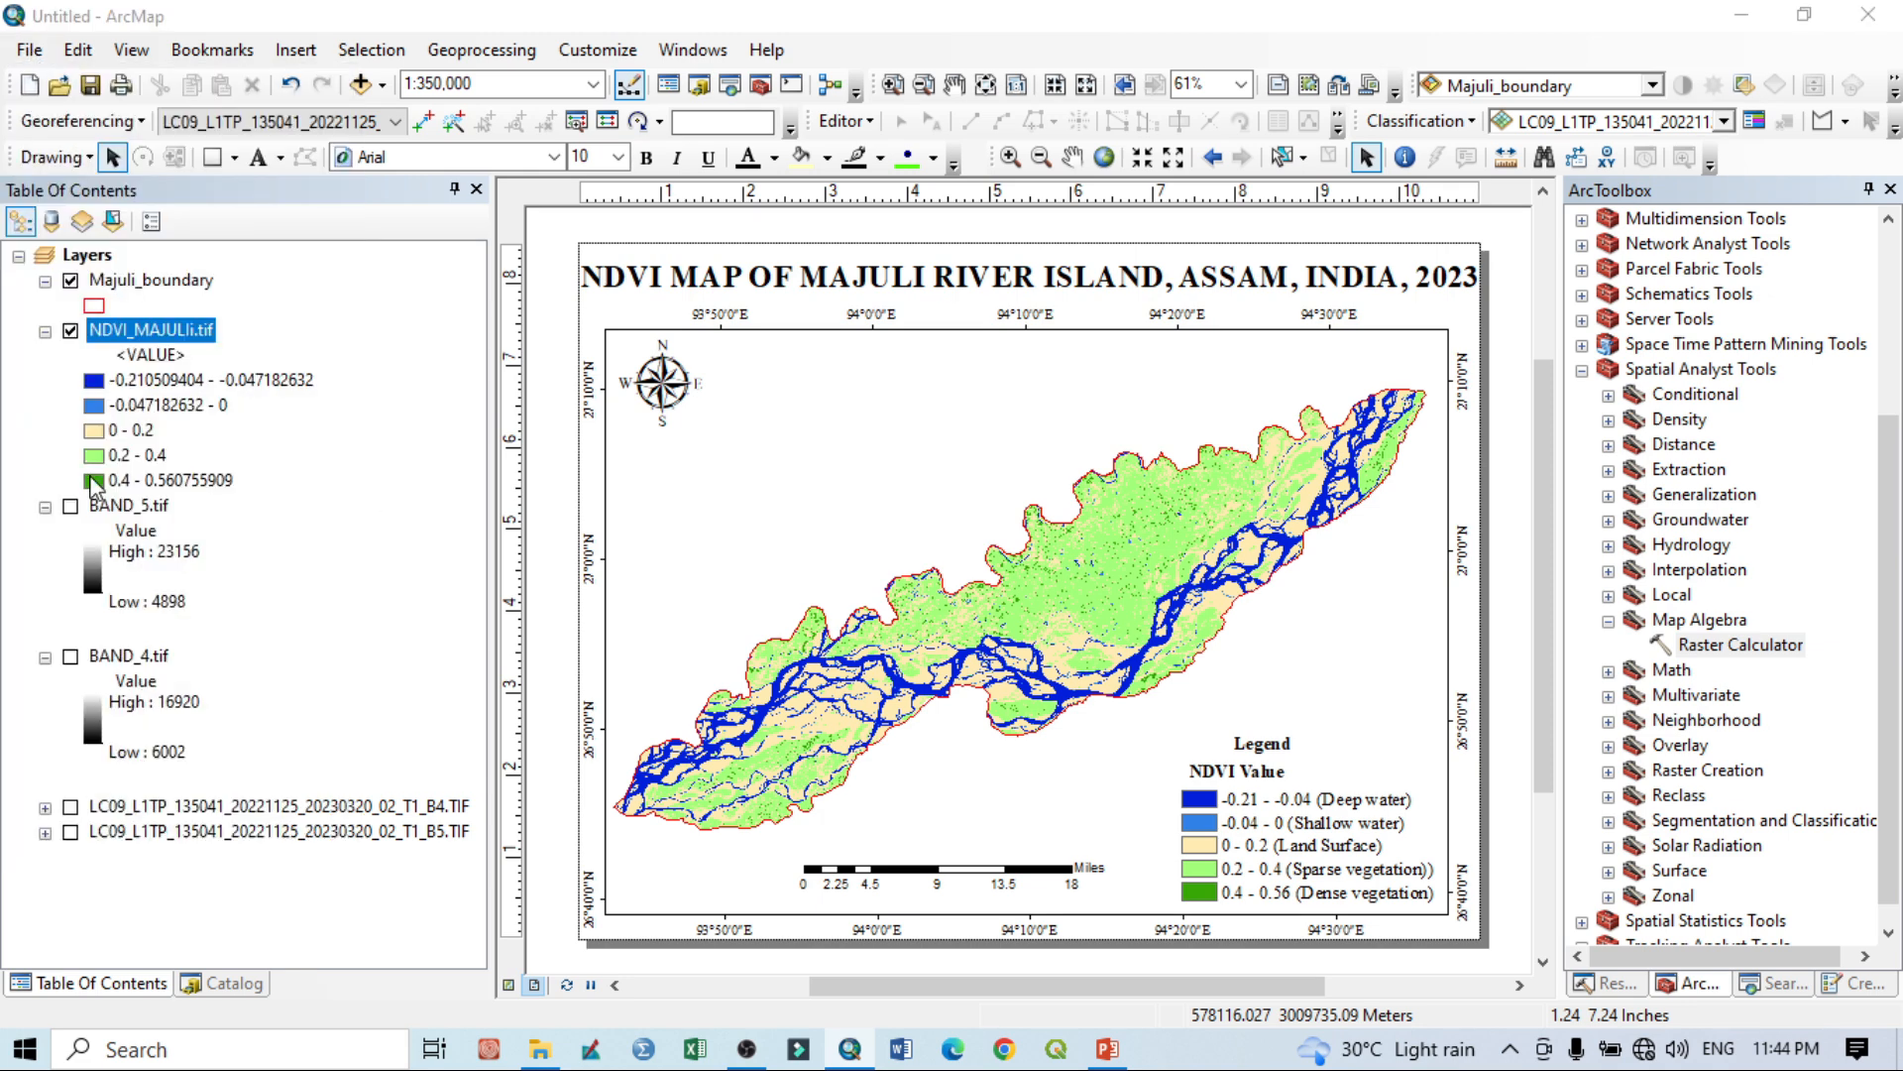
click(651, 260)
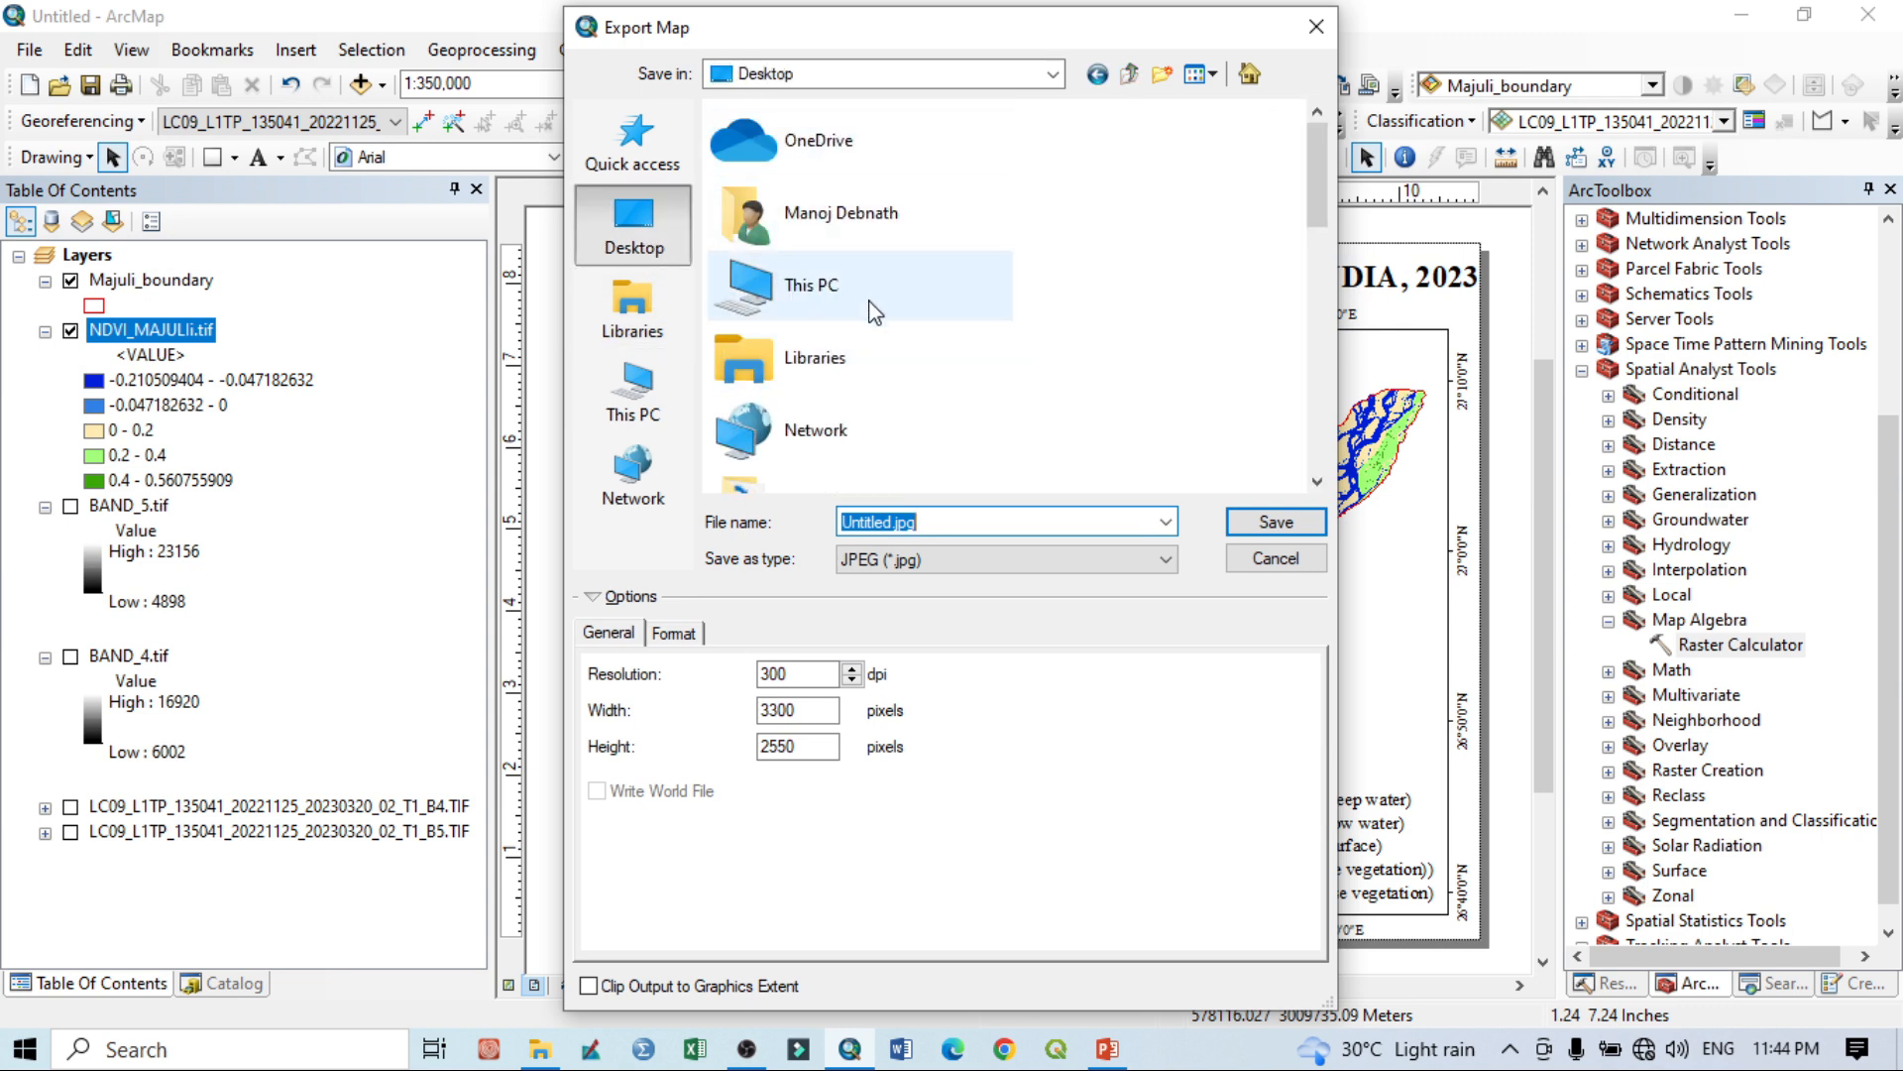
scroll(870, 287, down, 5)
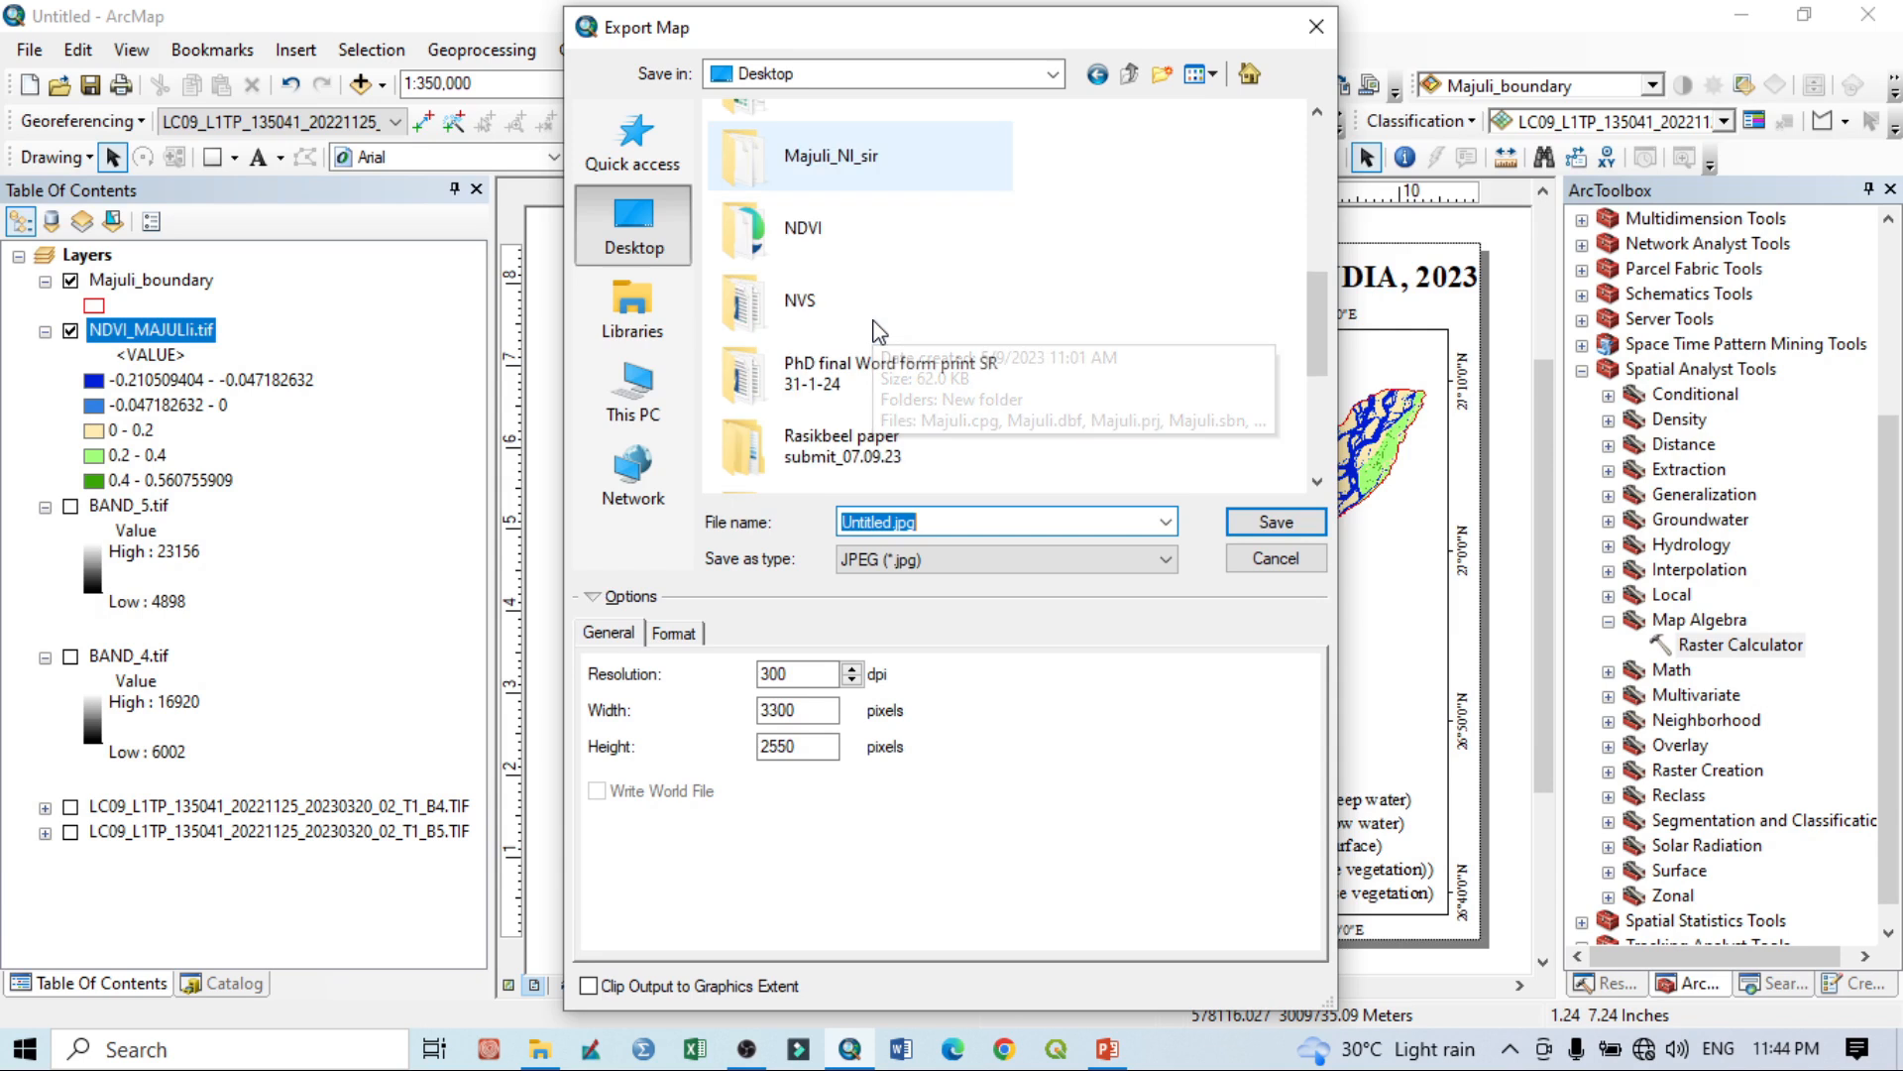
double_click(799, 243)
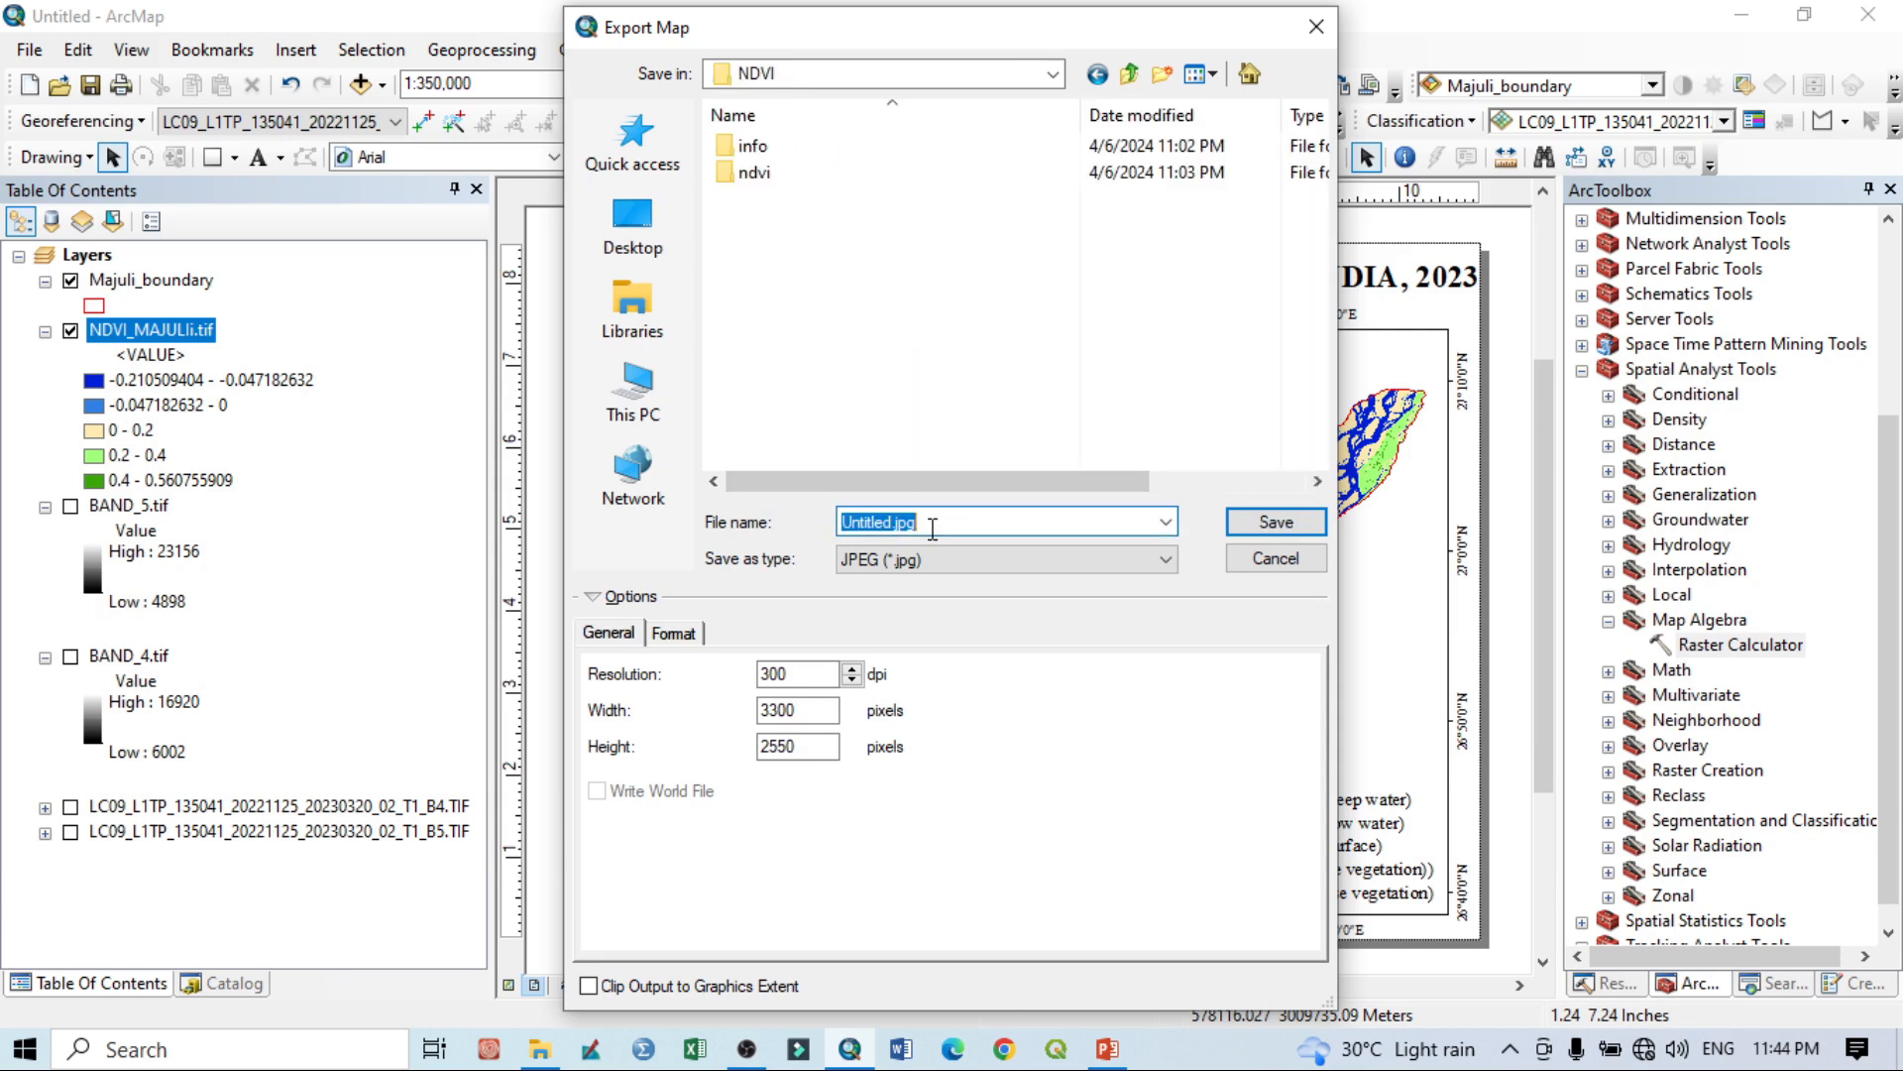
Export the map as a TIFF file named OUTPUT MAP.tif at a resolution of 400 dpi.
text(OUTPUT MAP.tif)
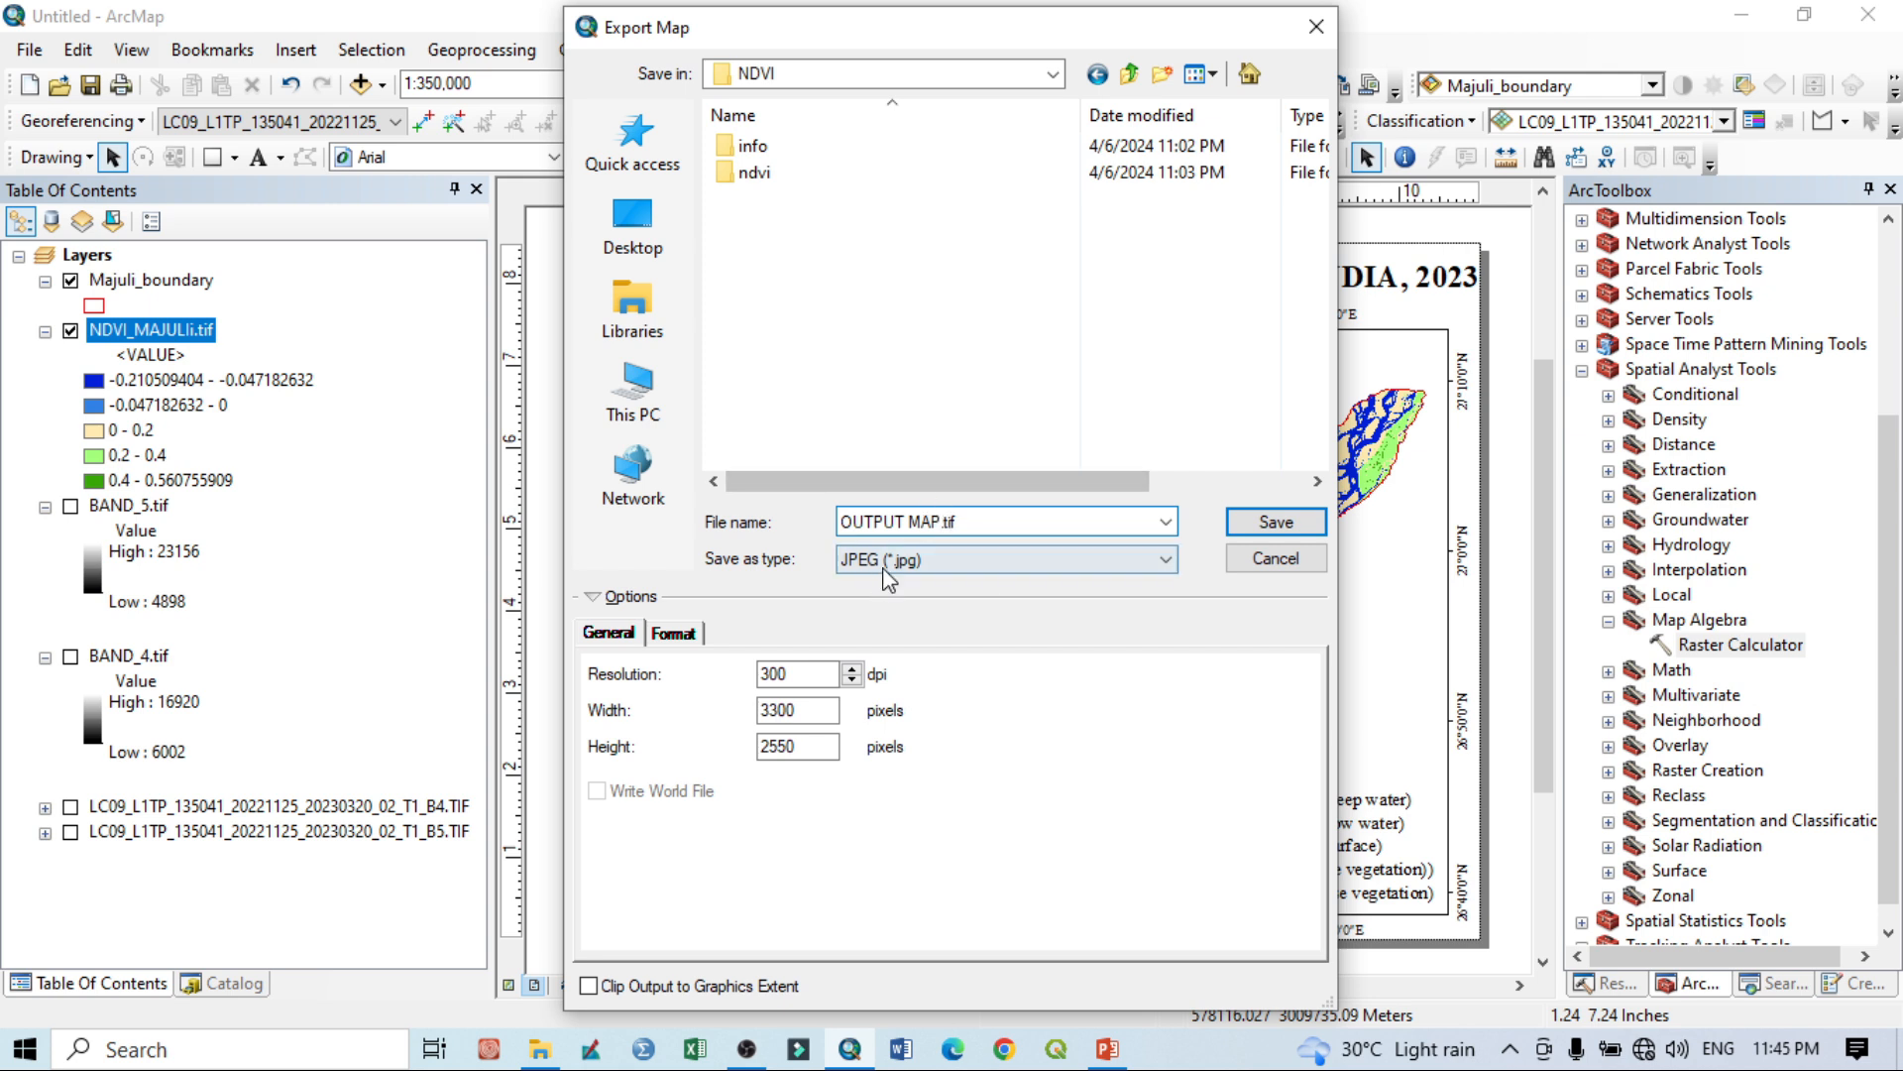
click(971, 560)
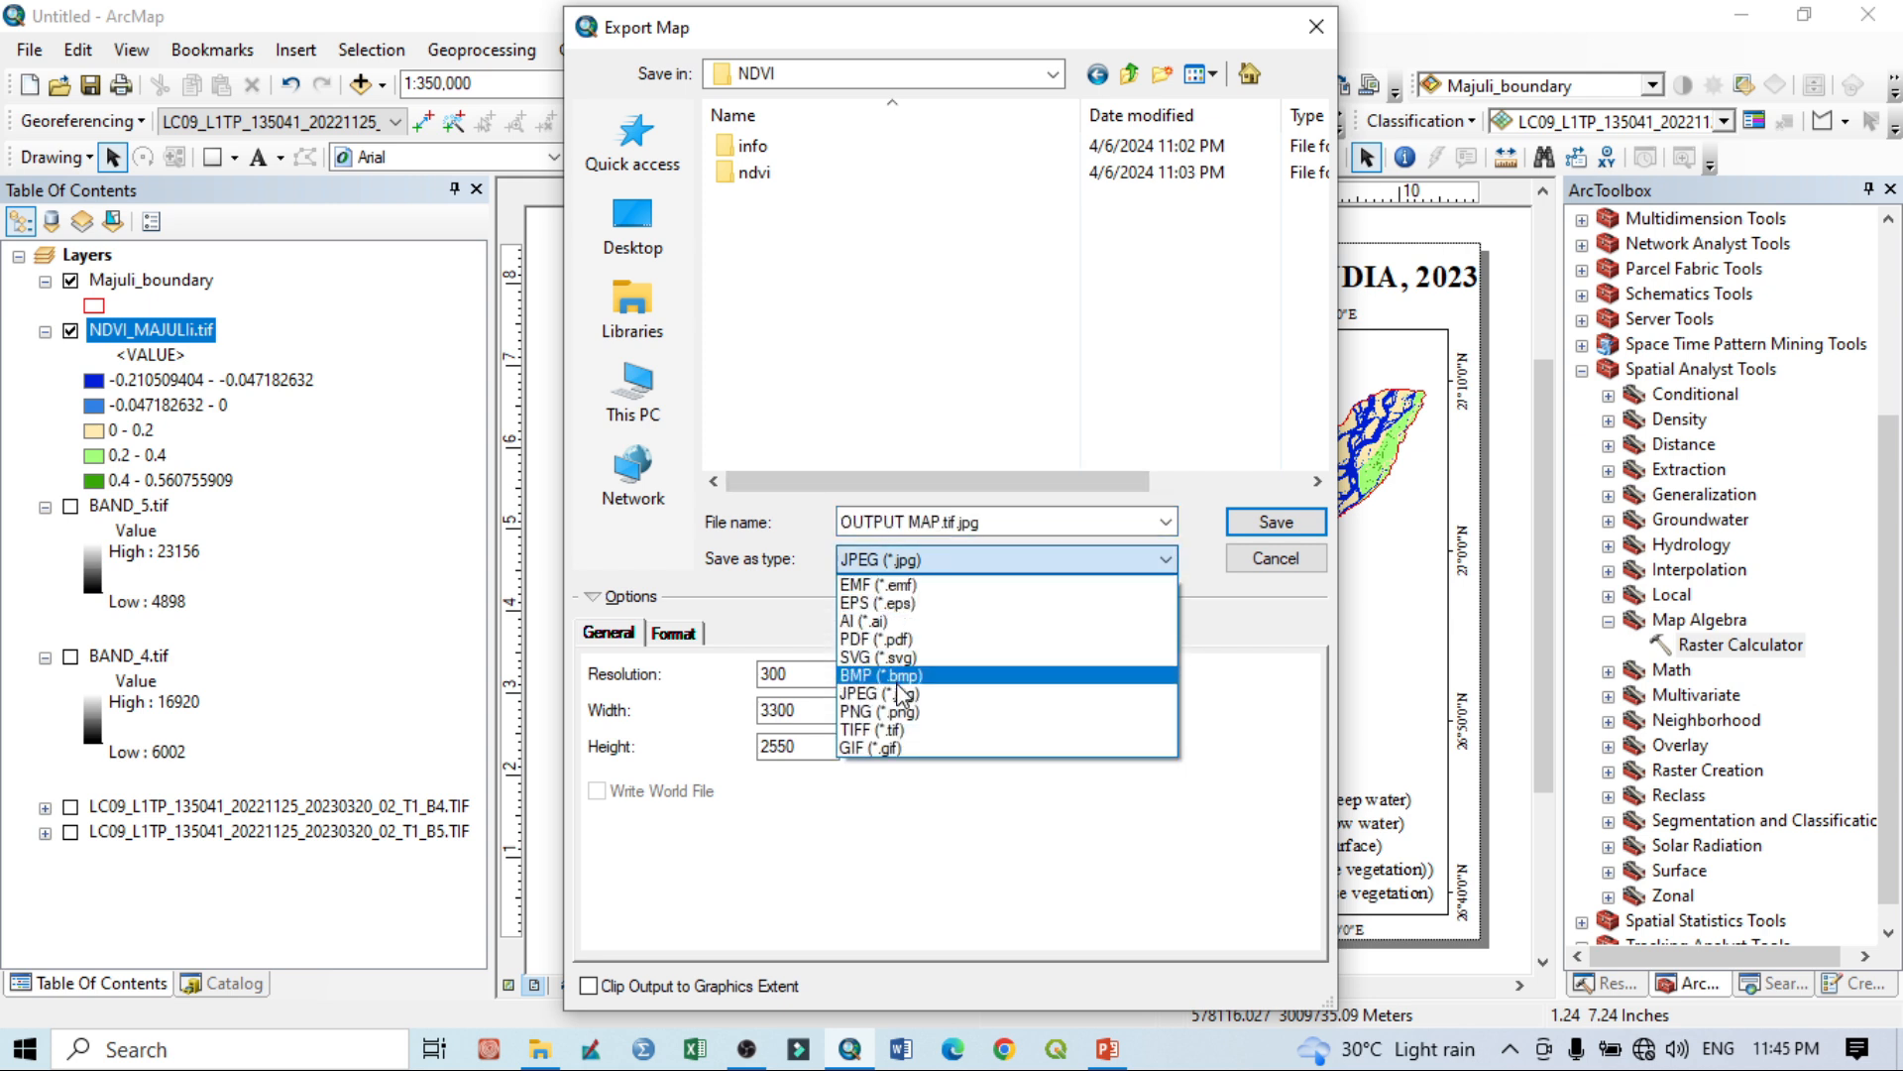
click(889, 715)
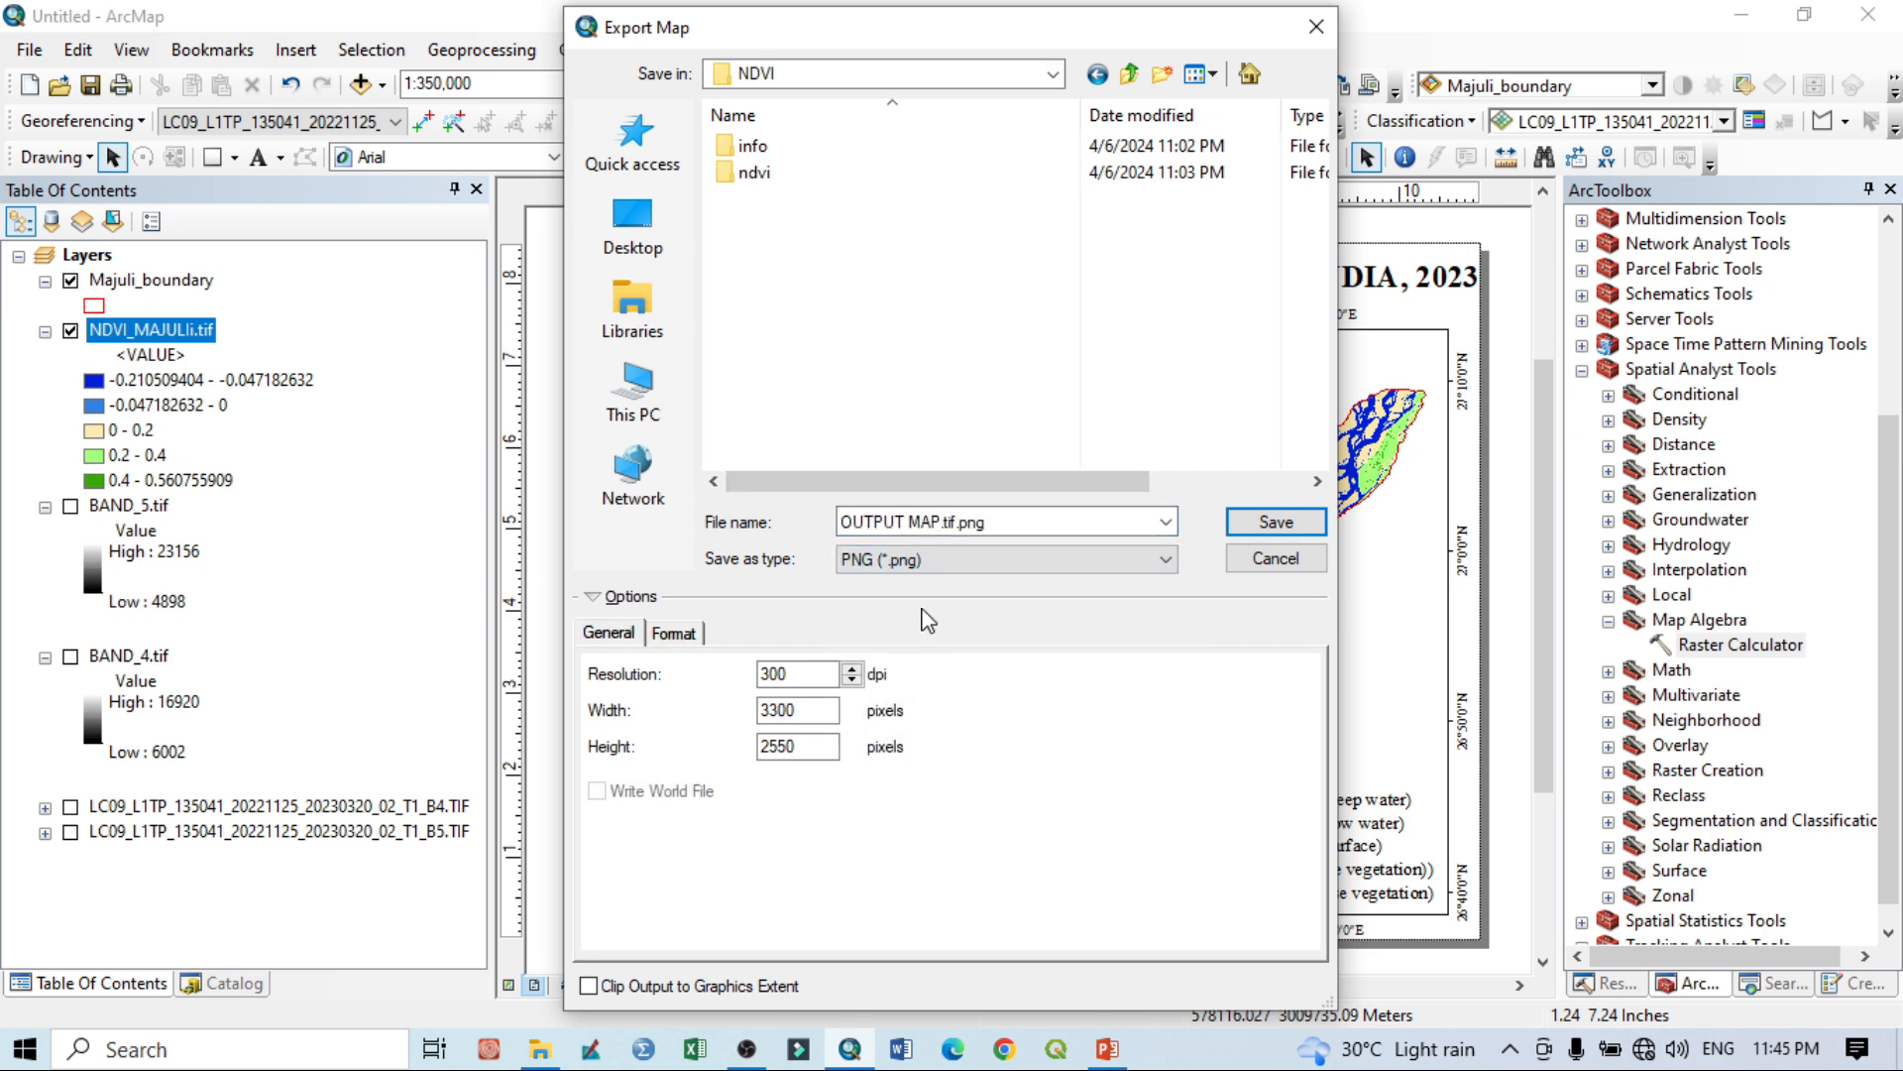
click(900, 560)
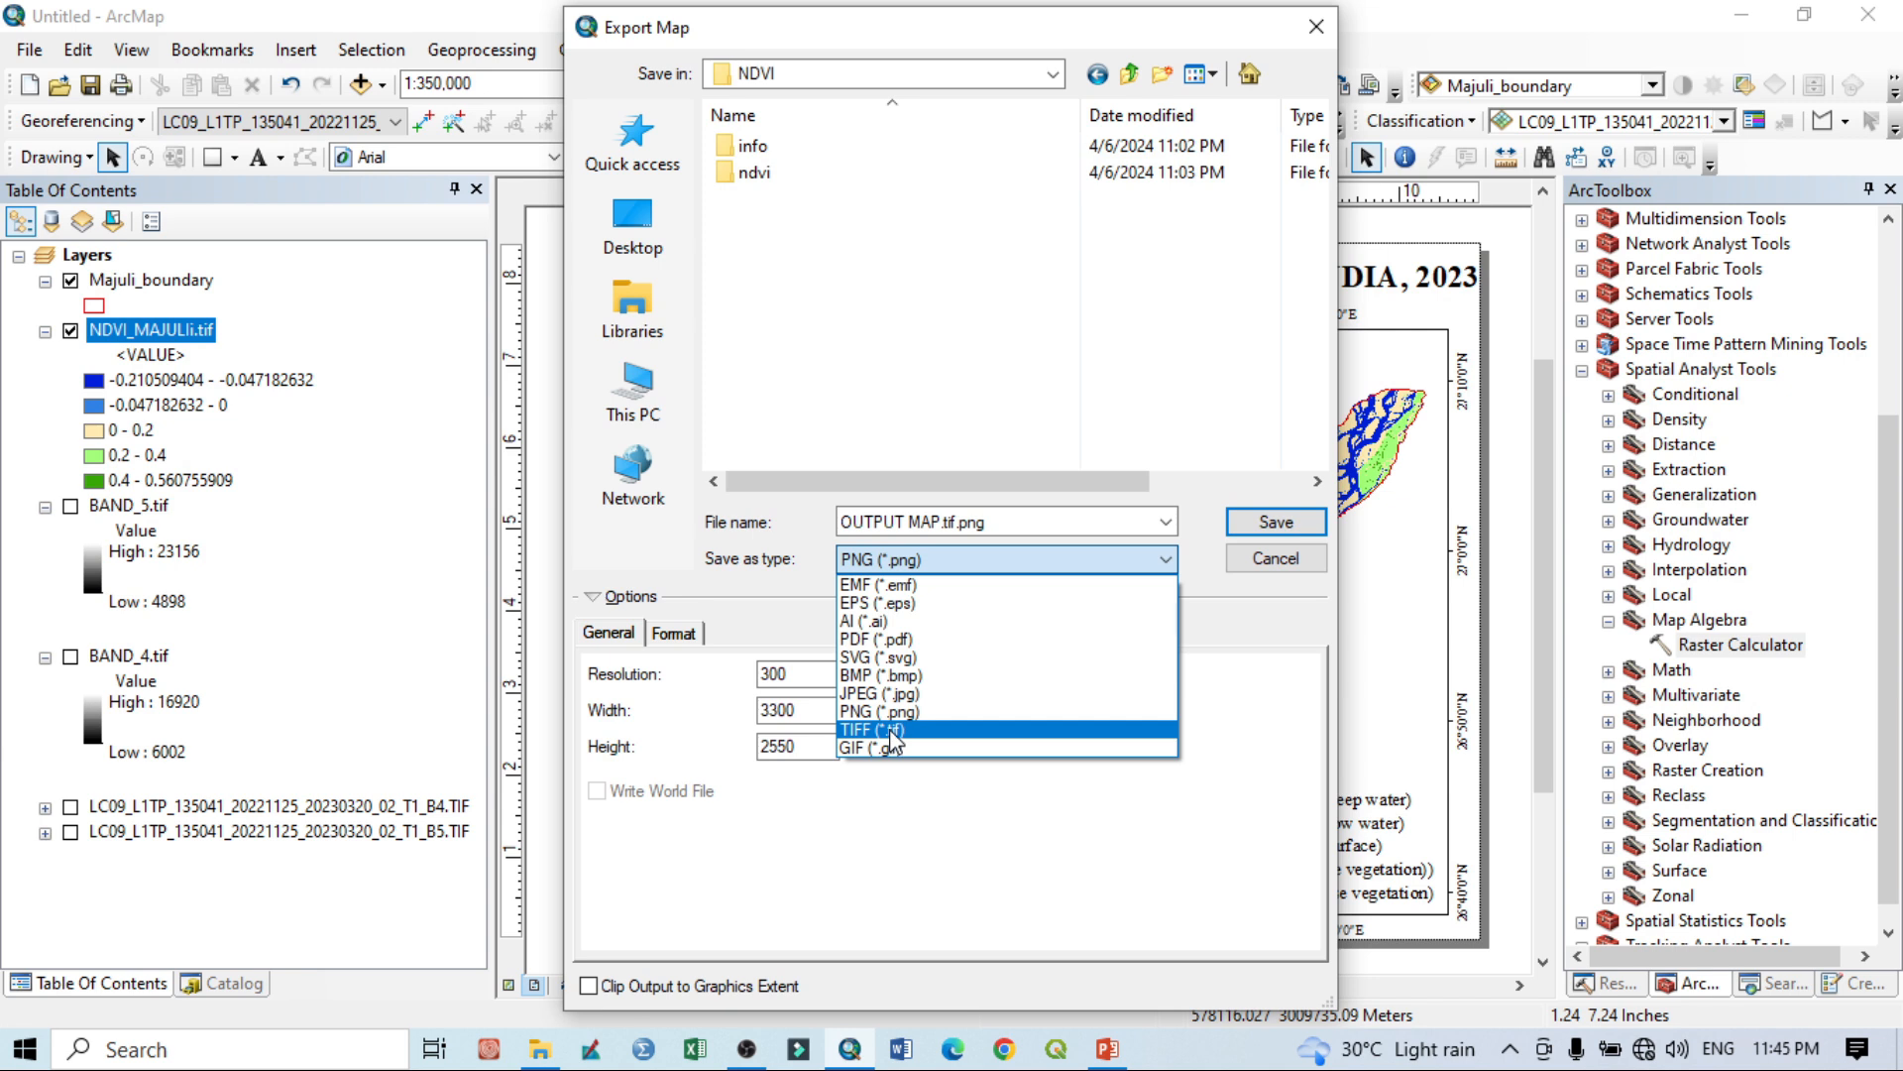
click(891, 731)
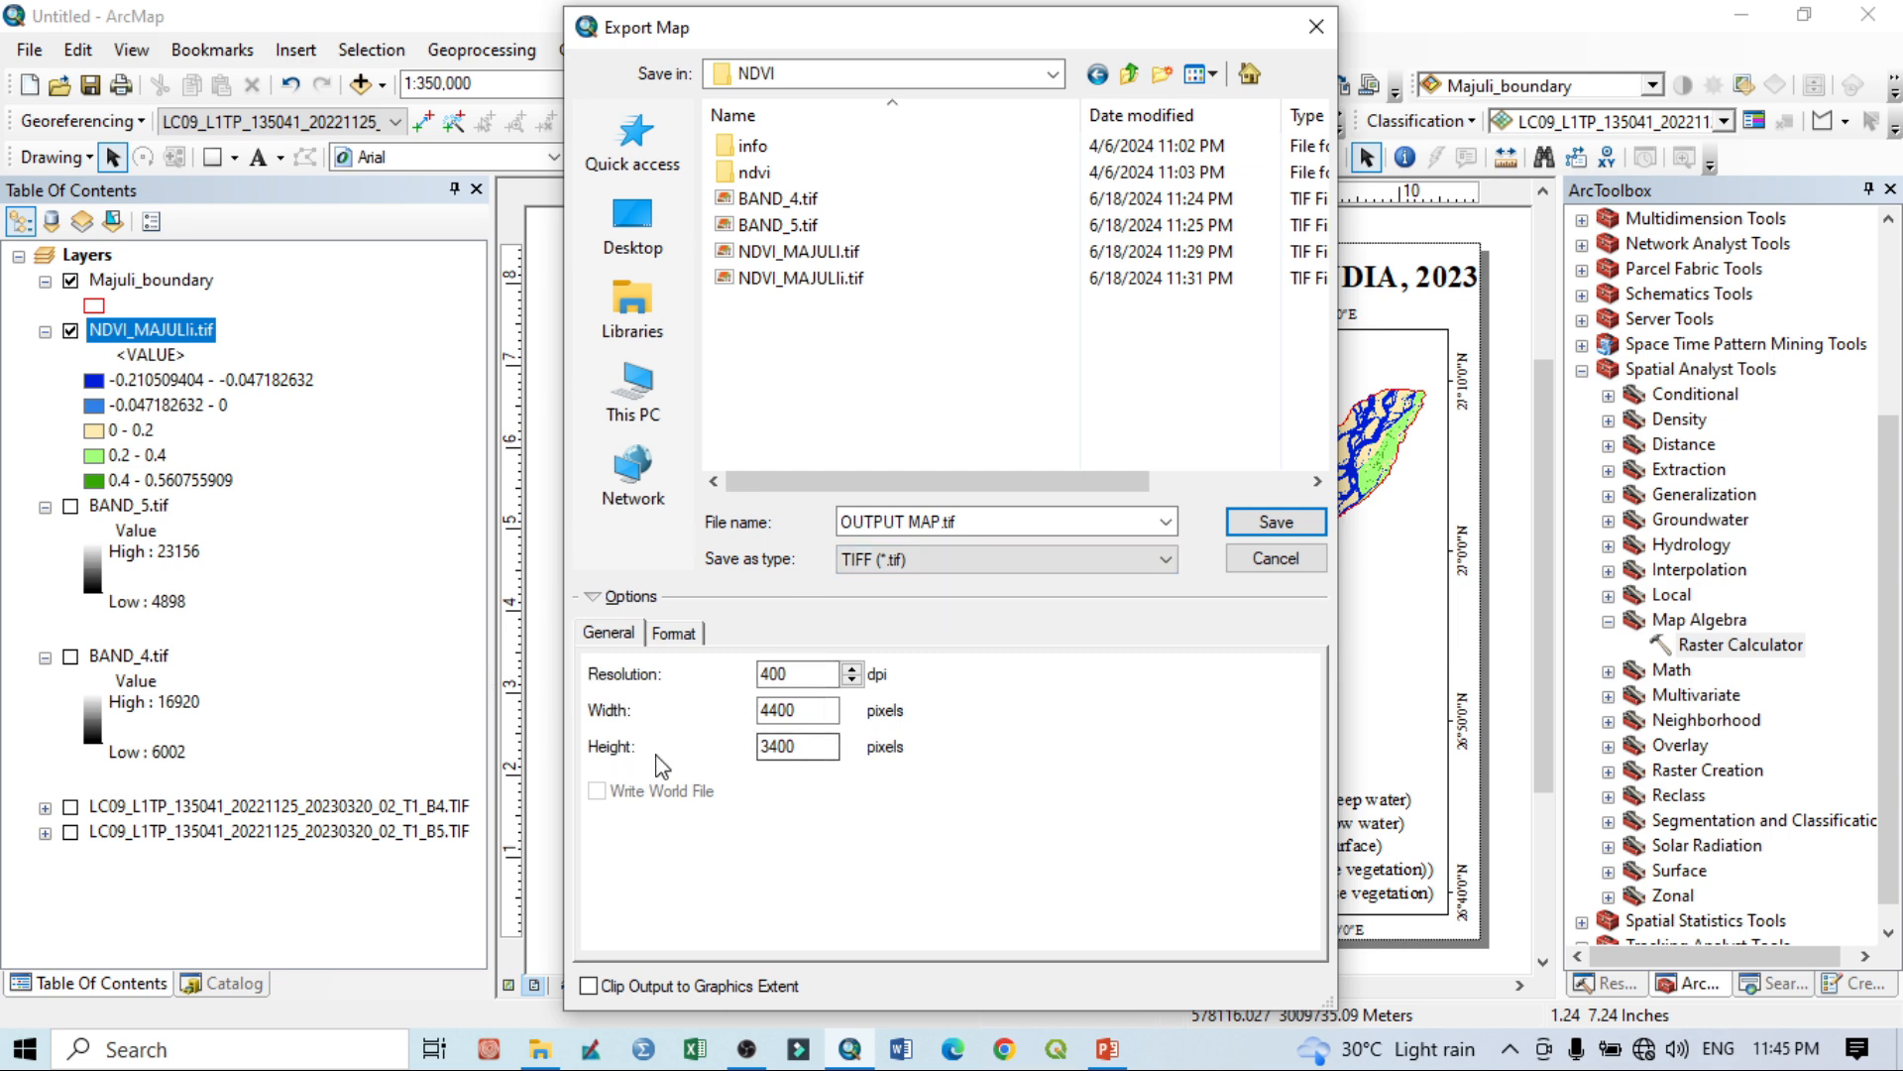
click(1259, 536)
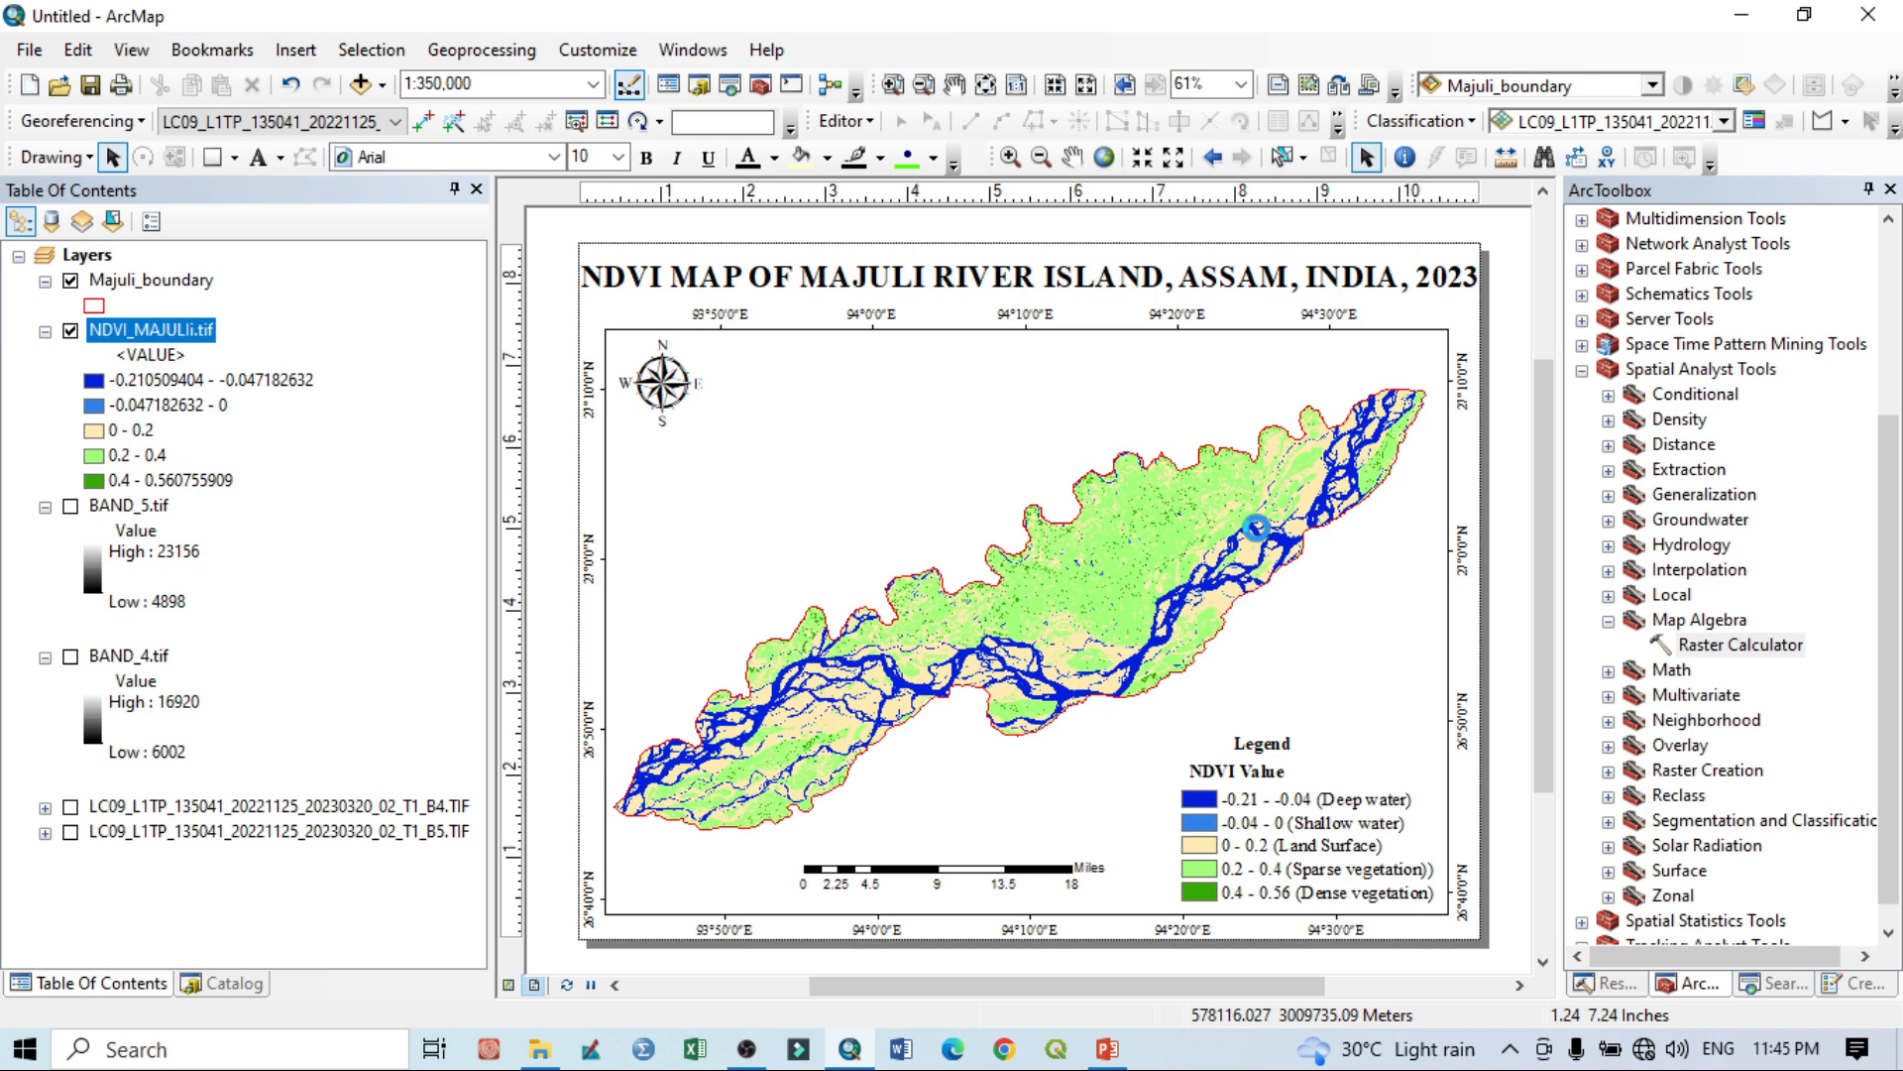
Switch to File Explorer, sort the Desktop's NDVI folder by date modified and select OUTPUT MAP.tif.
click(542, 1051)
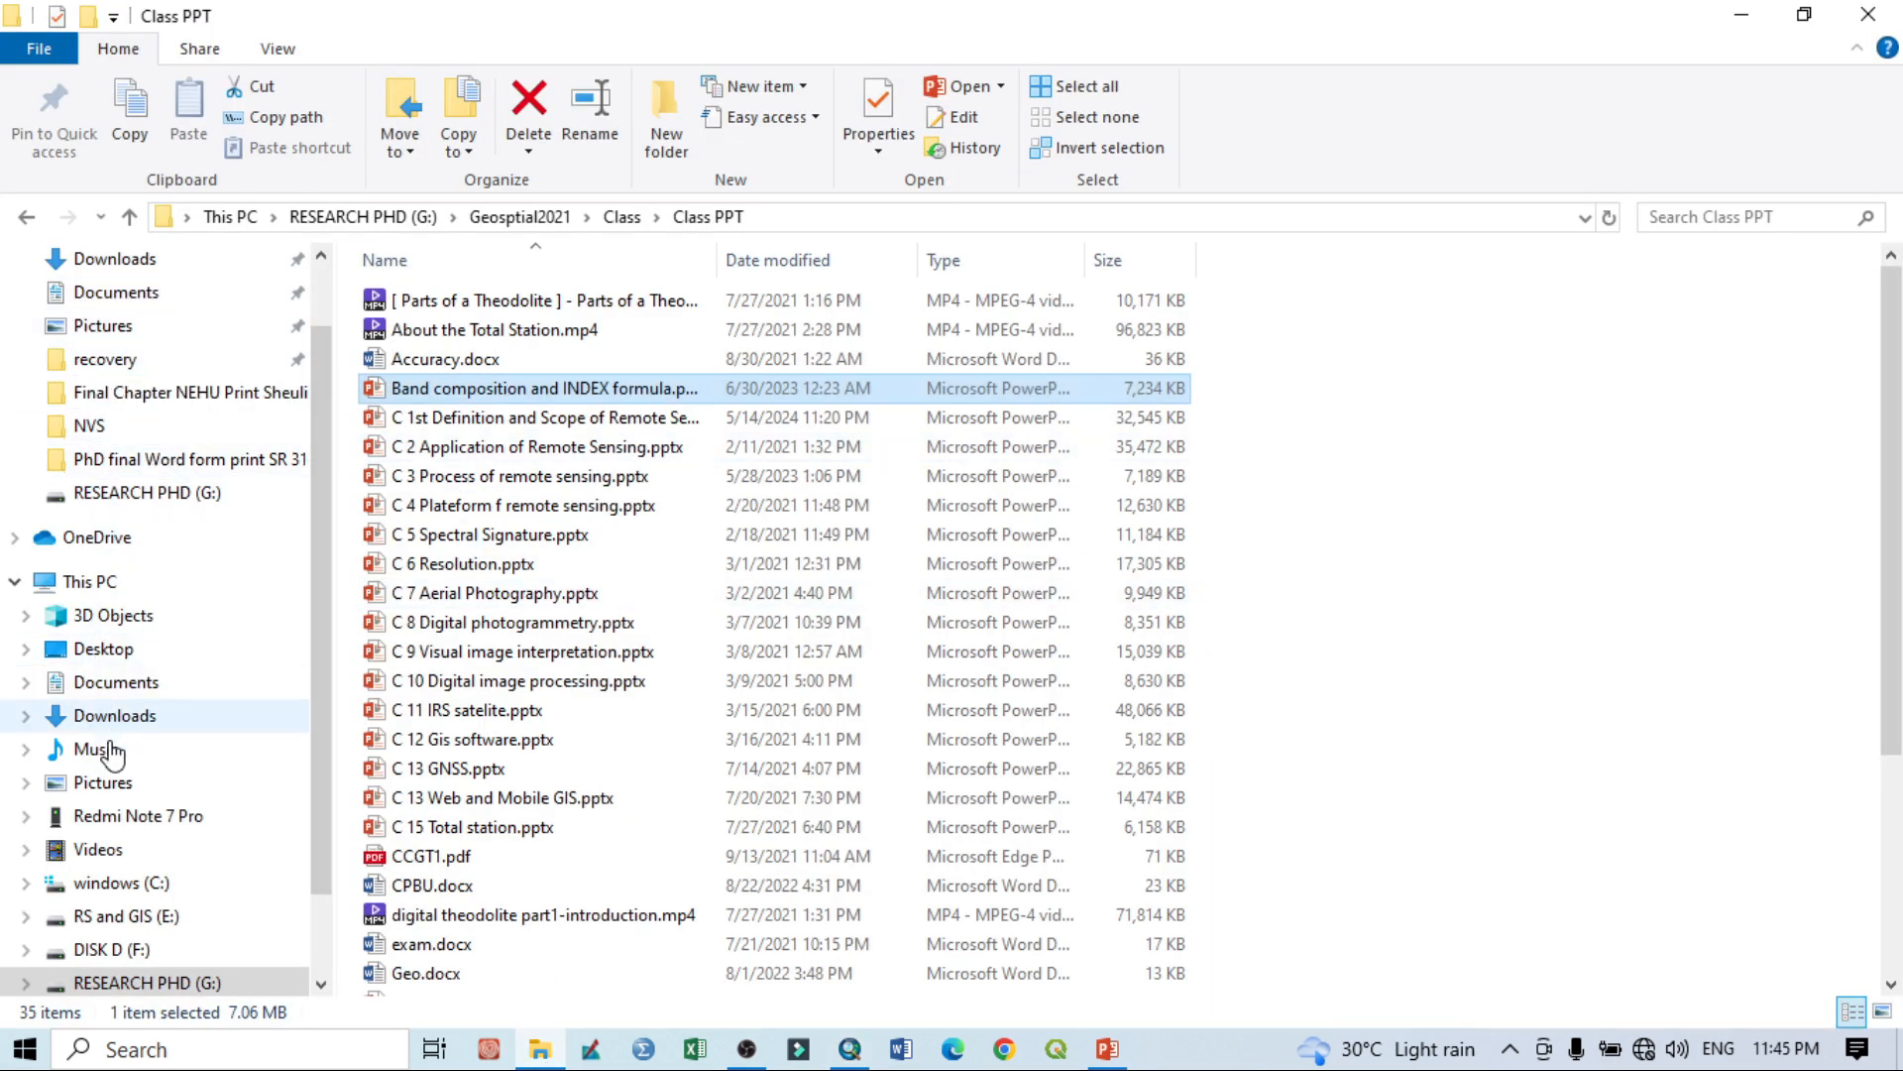
click(104, 649)
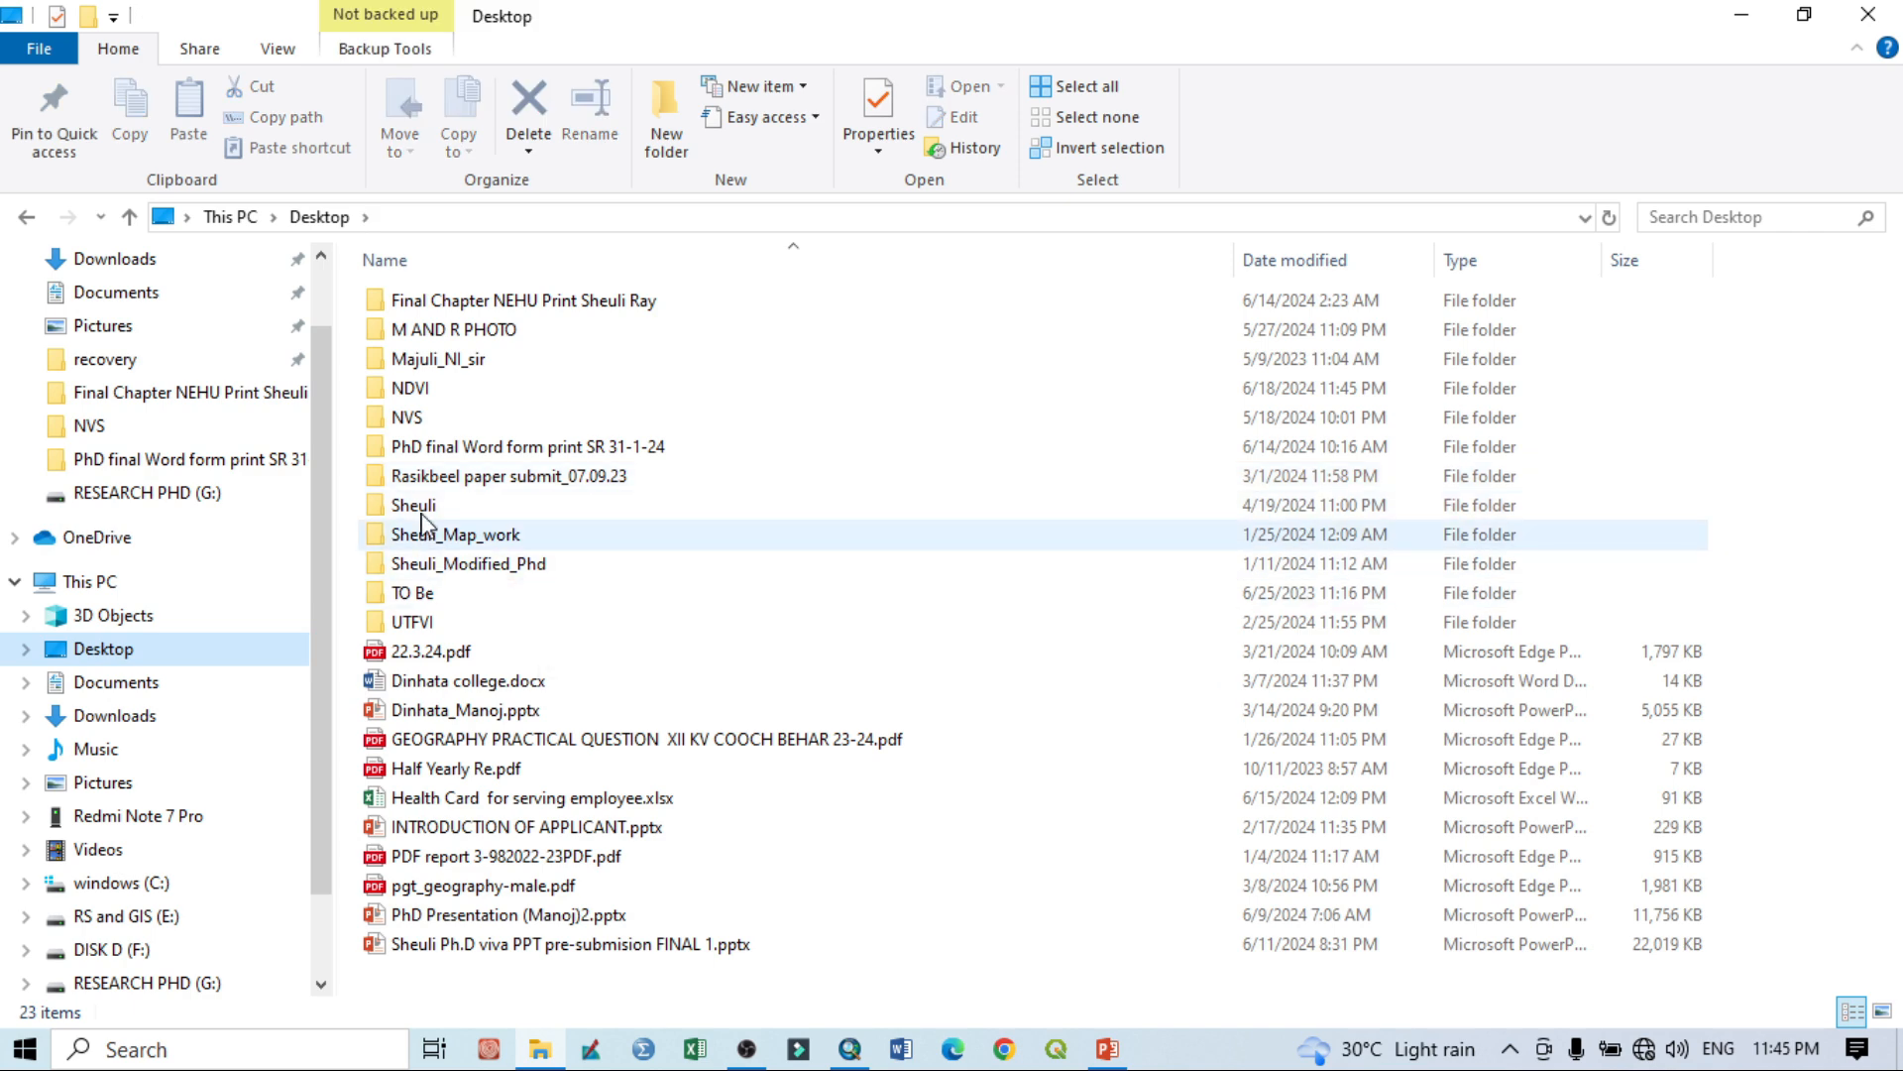
double_click(436, 387)
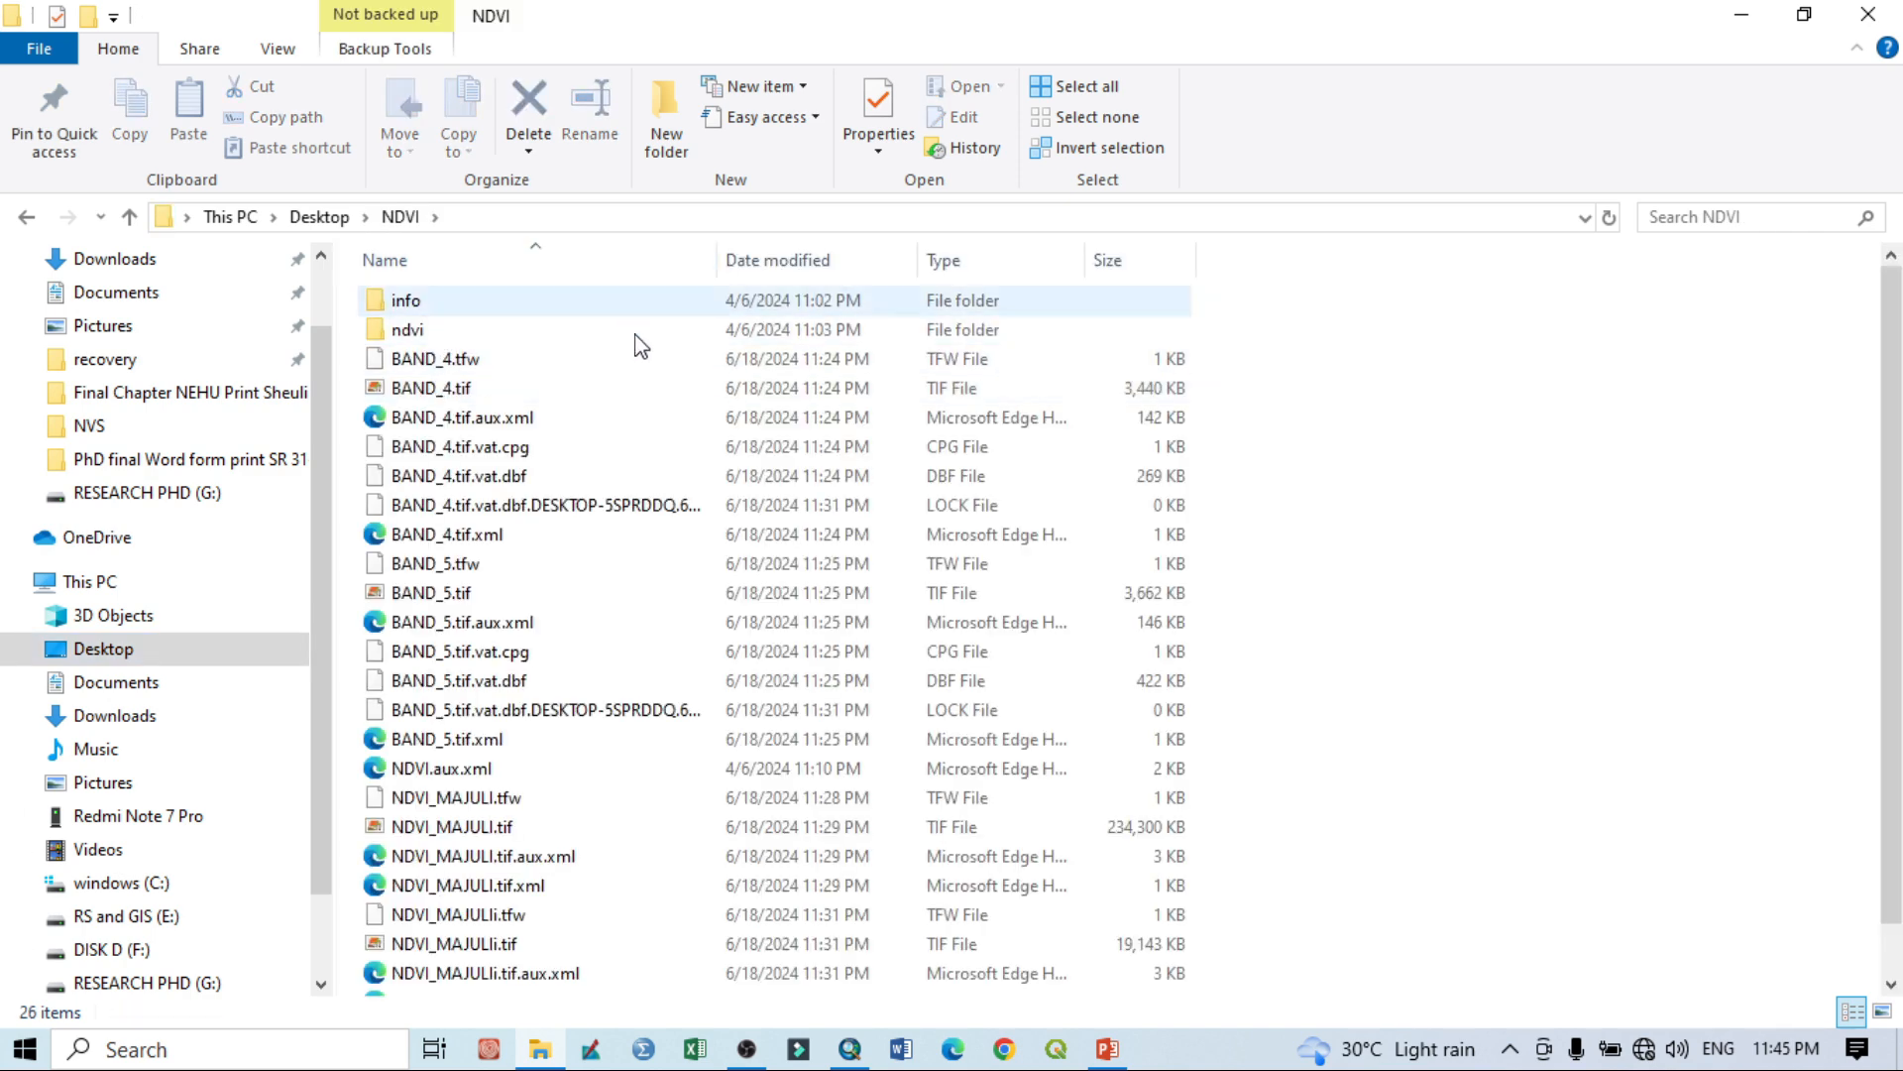
click(761, 268)
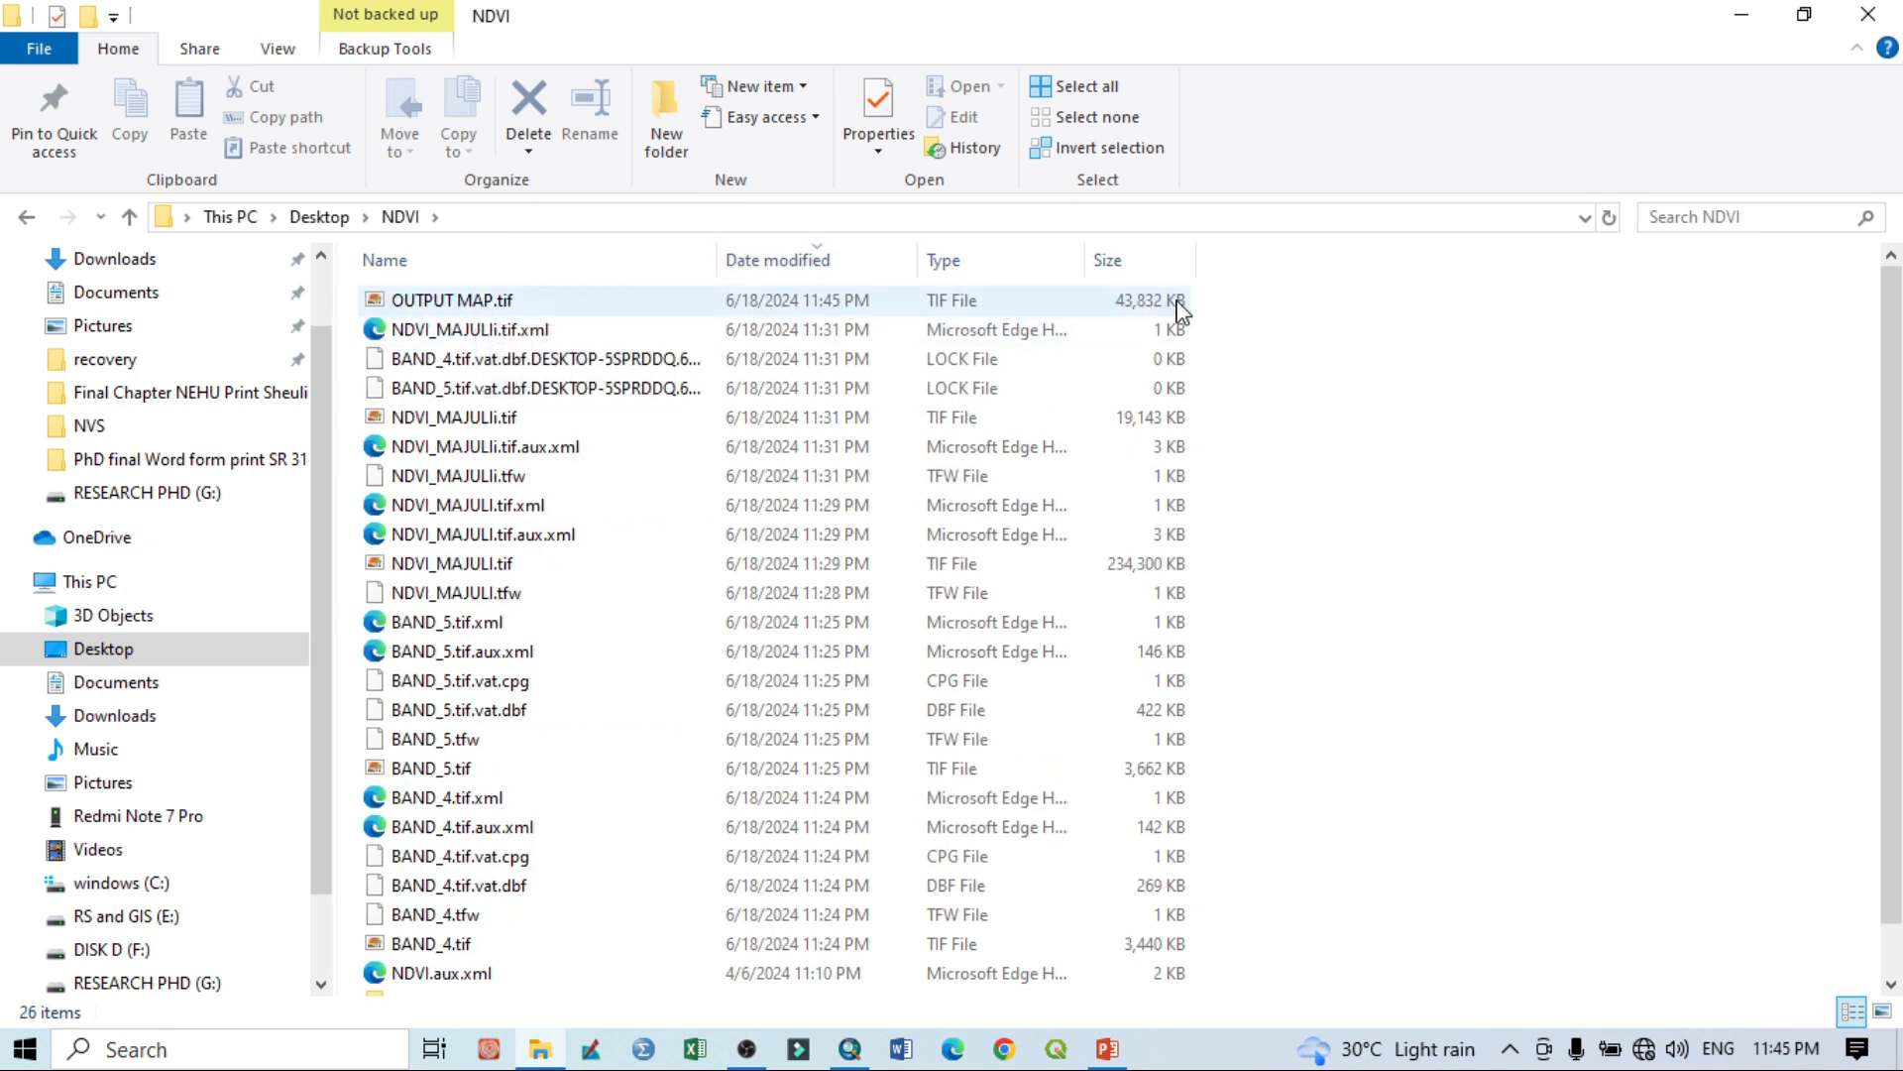
click(516, 305)
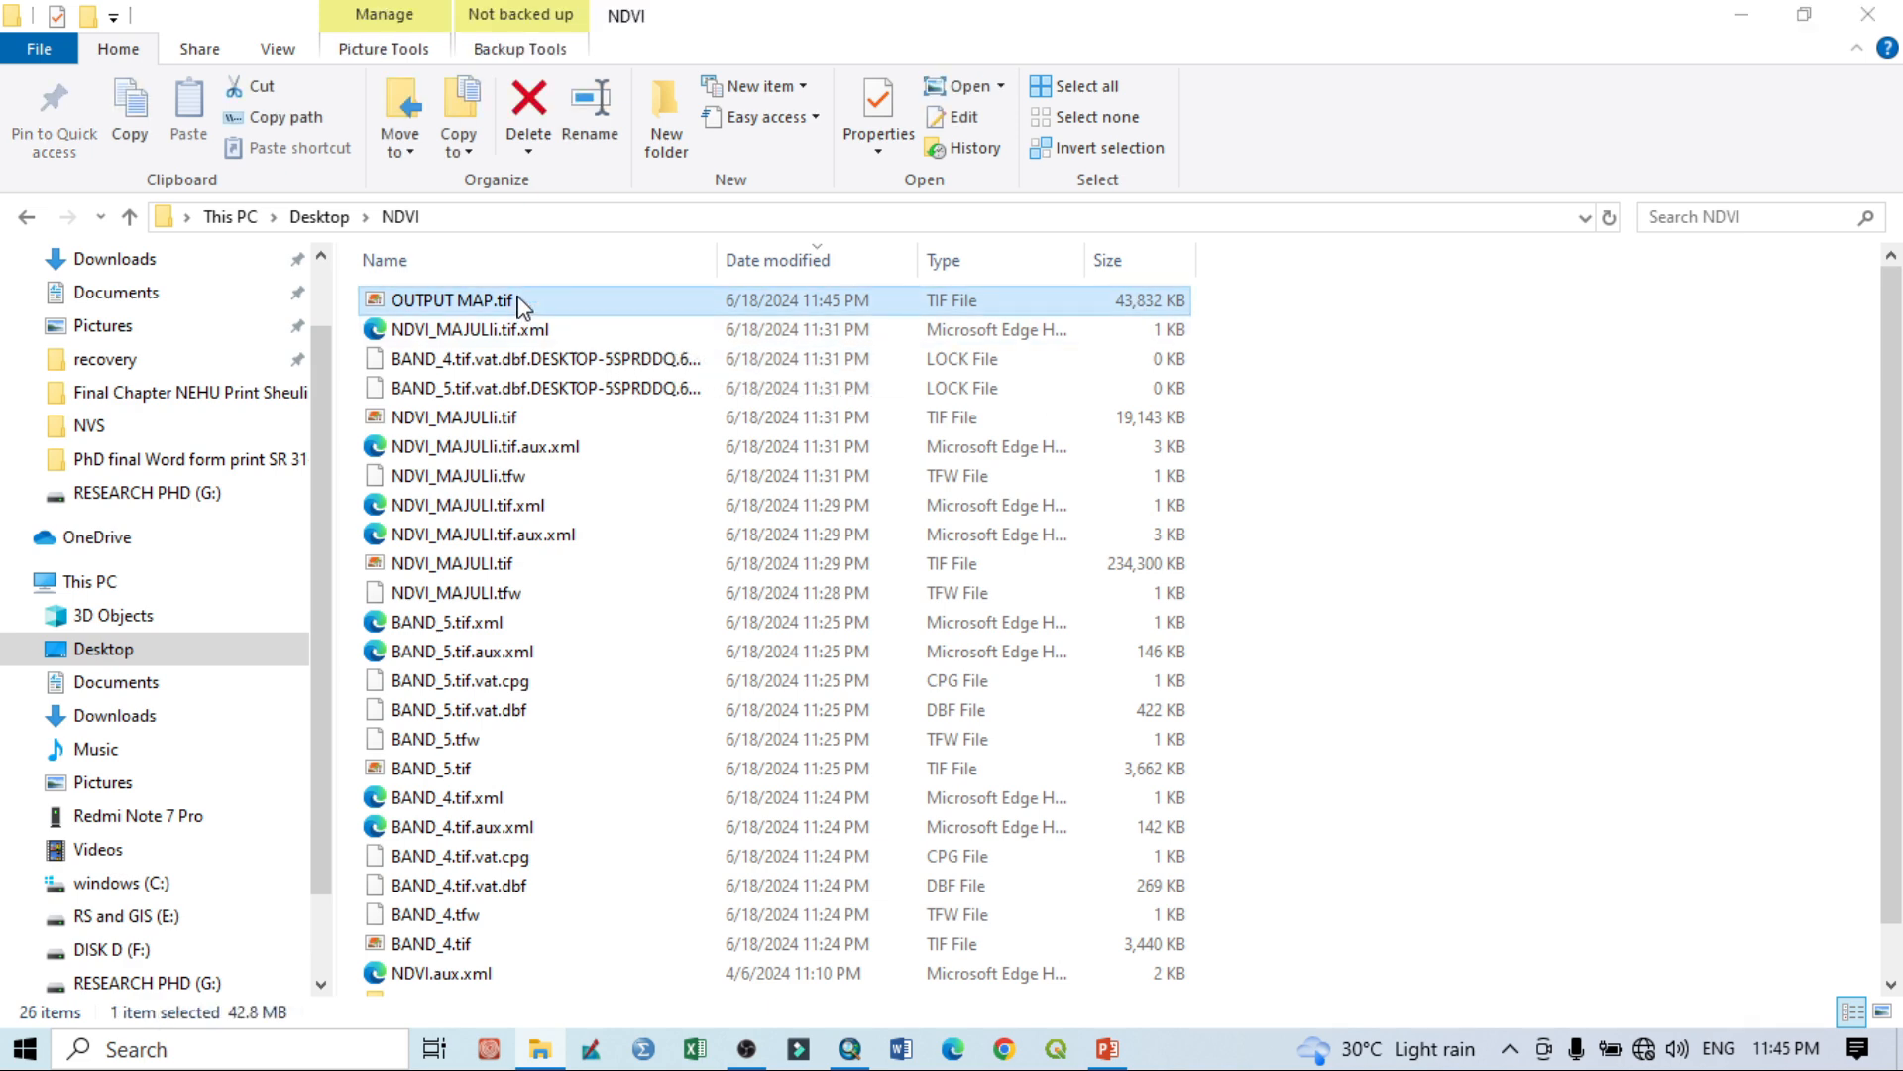